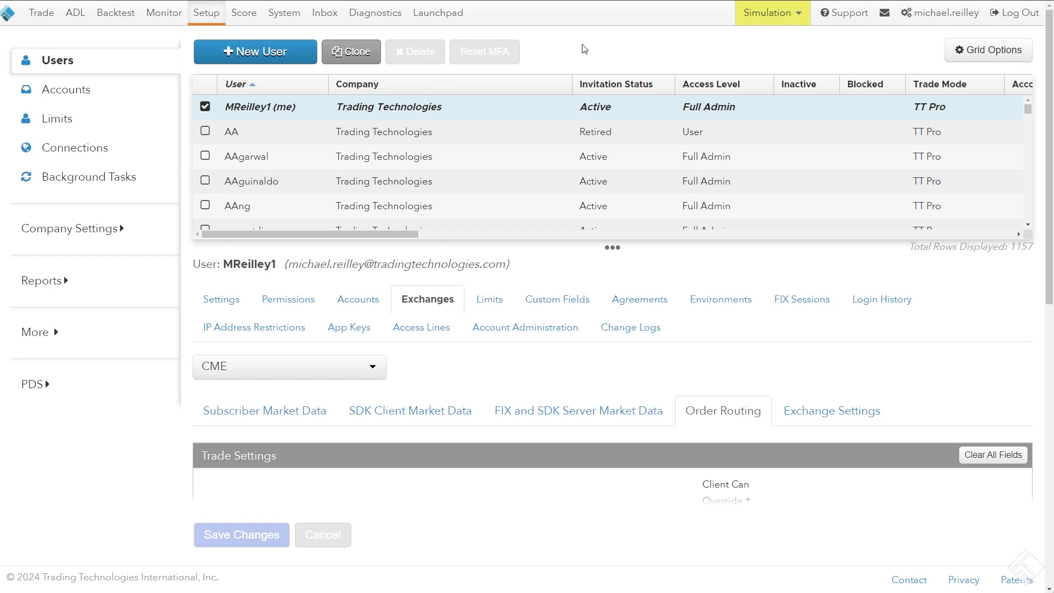
View the selected user's general settings with a shortened user grid, and load the user's exchange settings for CME
{"action": "left_click", "coordinate": [224, 299]}
{"action": "left_click_drag", "start_coordinate": [277, 240], "coordinate": [269, 162]}
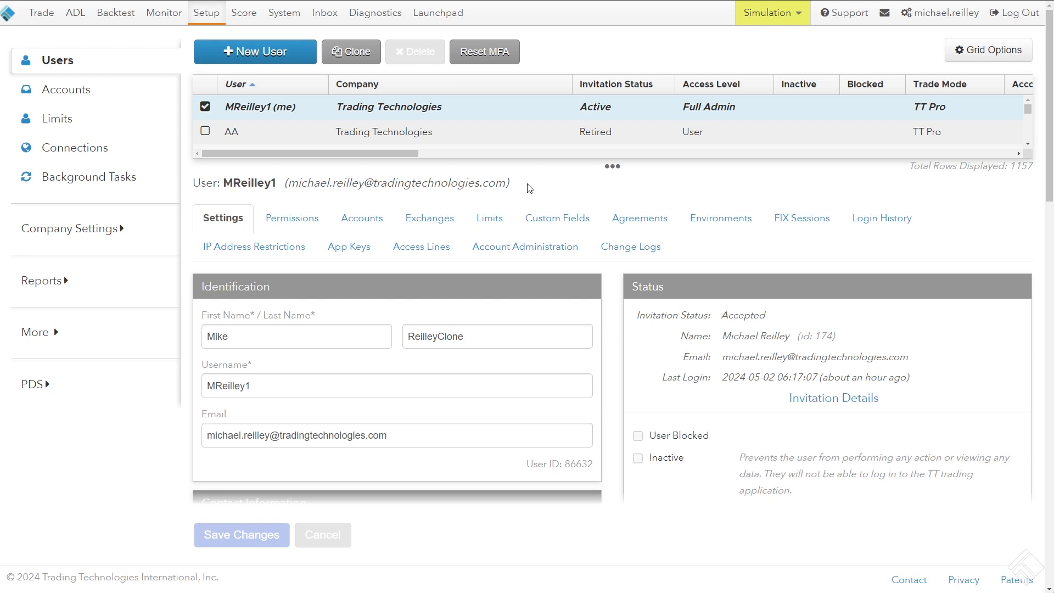
{"action": "left_click", "coordinate": [429, 221]}
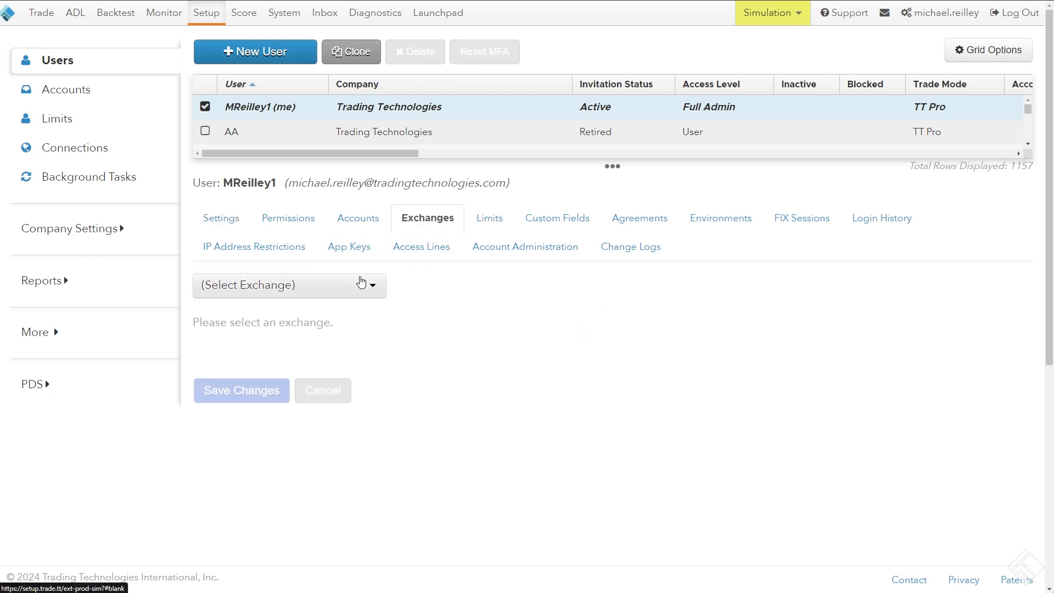
{"action": "left_click", "coordinate": [361, 282]}
{"action": "type", "text": "cme"}
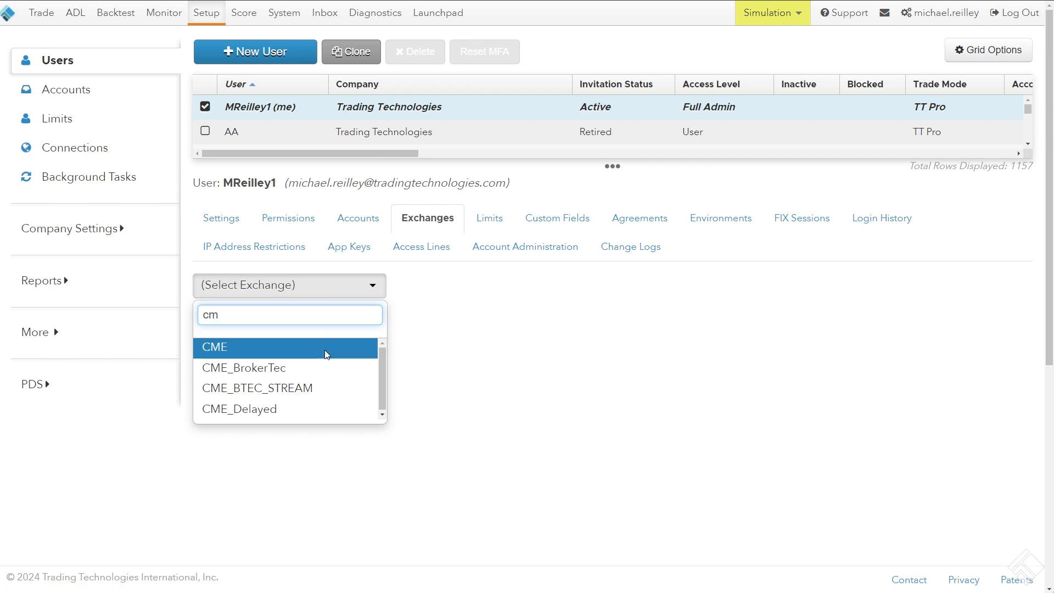
{"action": "left_click", "coordinate": [325, 348]}
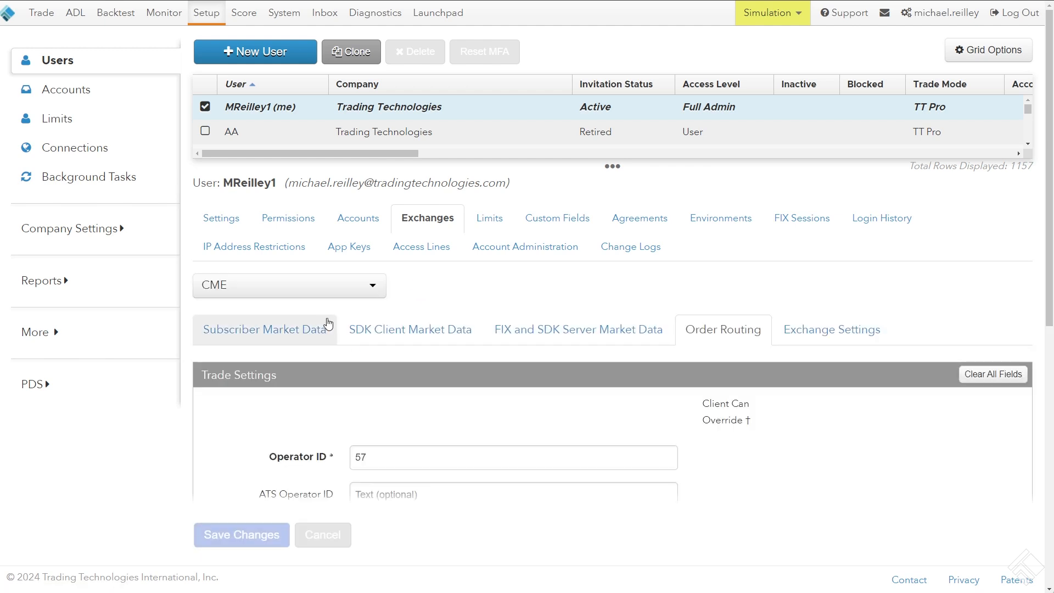
Examine the user's subscriber market data permissions for the CME exchange group
{"action": "left_click", "coordinate": [314, 327]}
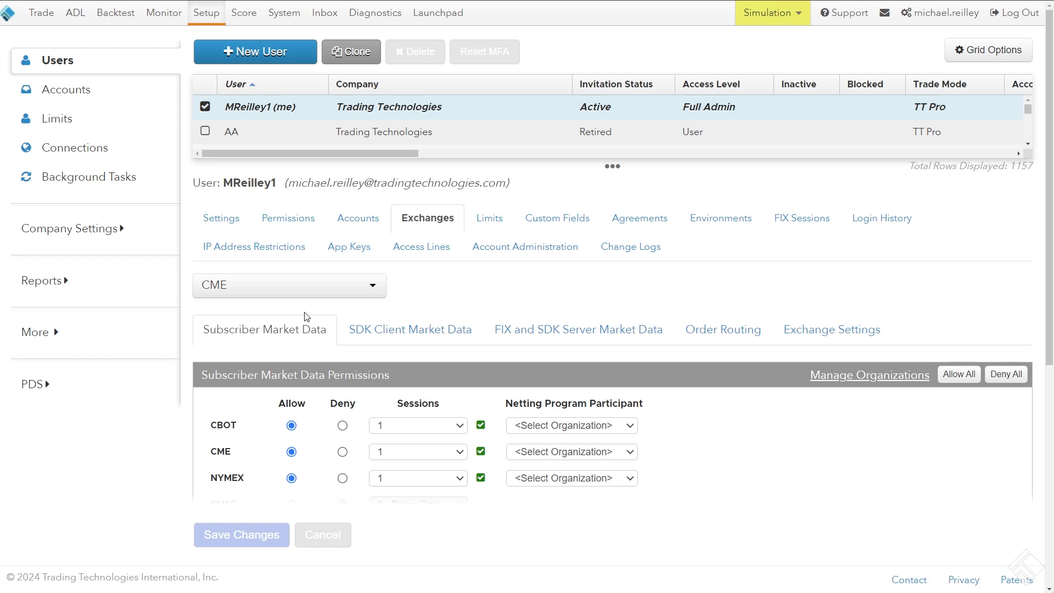
{"action": "scroll", "coordinate": [429, 229], "scroll_direction": "down", "scroll_amount": 2}
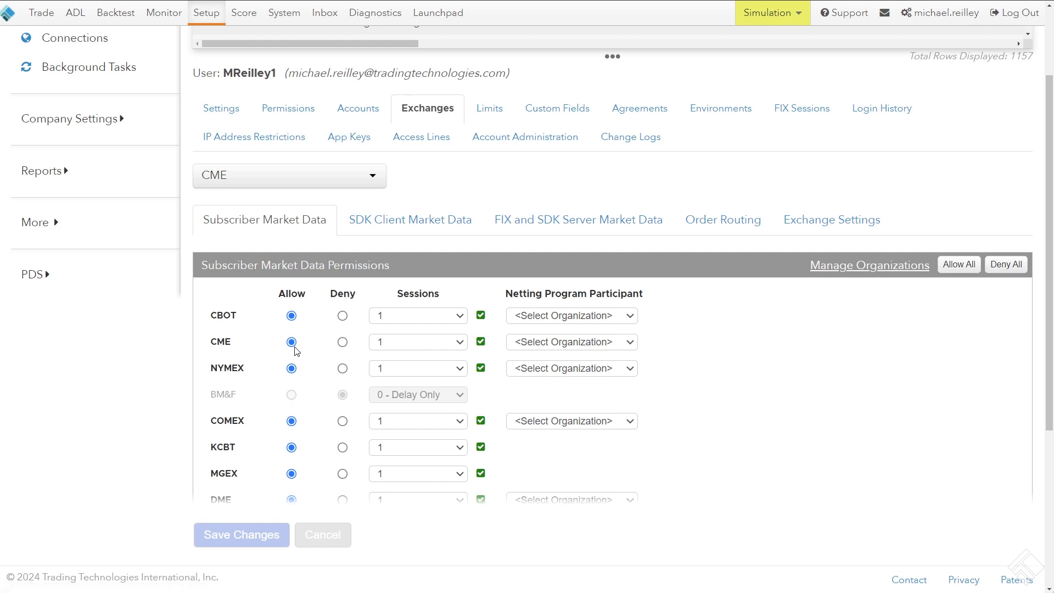
{"action": "scroll", "coordinate": [342, 389], "scroll_direction": "down", "scroll_amount": 2}
{"action": "scroll", "coordinate": [342, 389], "scroll_direction": "up", "scroll_amount": 3}
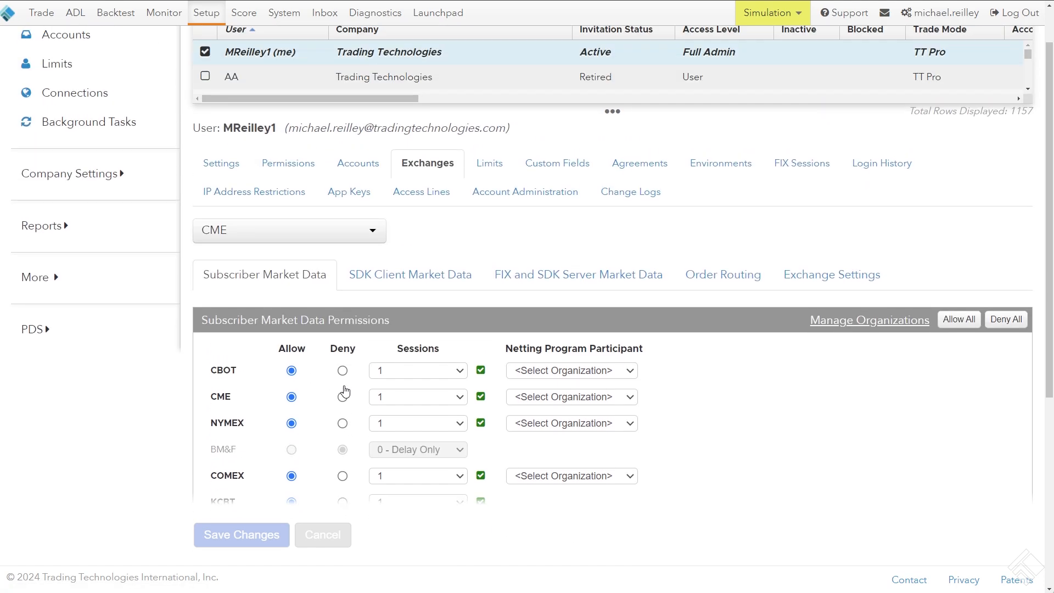
{"action": "scroll", "coordinate": [412, 274], "scroll_direction": "up", "scroll_amount": 1}
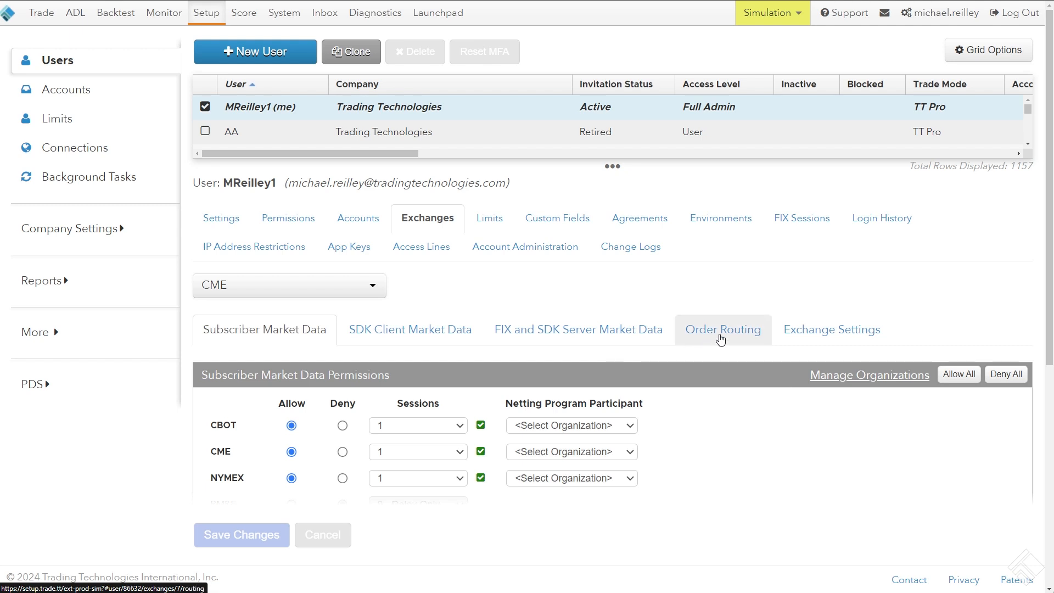
Examine the user's CME order routing trade settings, including the Operator ID and ATS Operator ID fields
{"action": "left_click", "coordinate": [729, 338]}
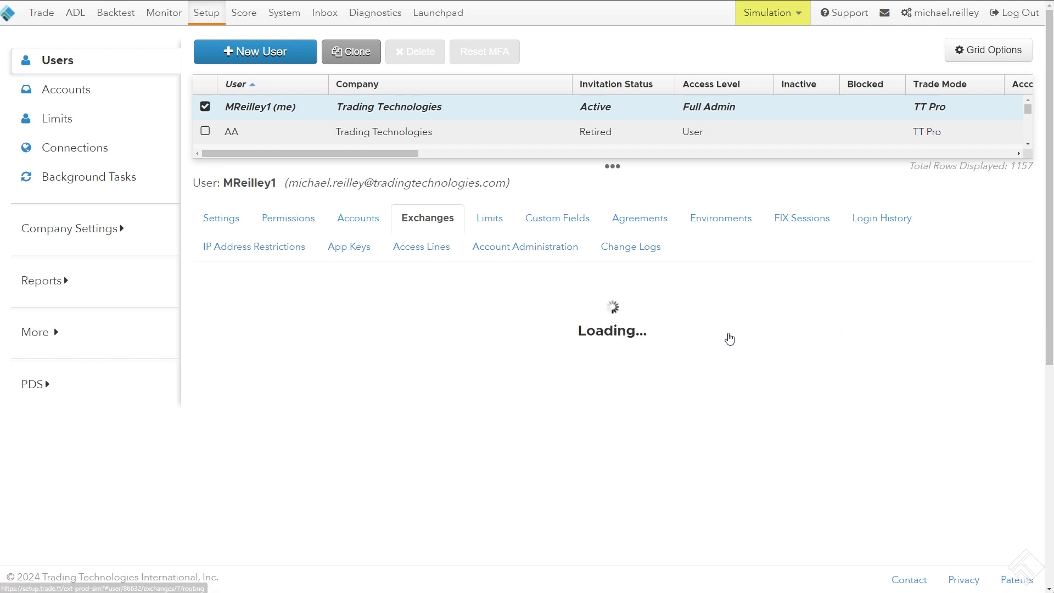
{"action": "scroll", "coordinate": [717, 297], "scroll_direction": "down", "scroll_amount": 2}
{"action": "scroll", "coordinate": [718, 297], "scroll_direction": "down", "scroll_amount": 2}
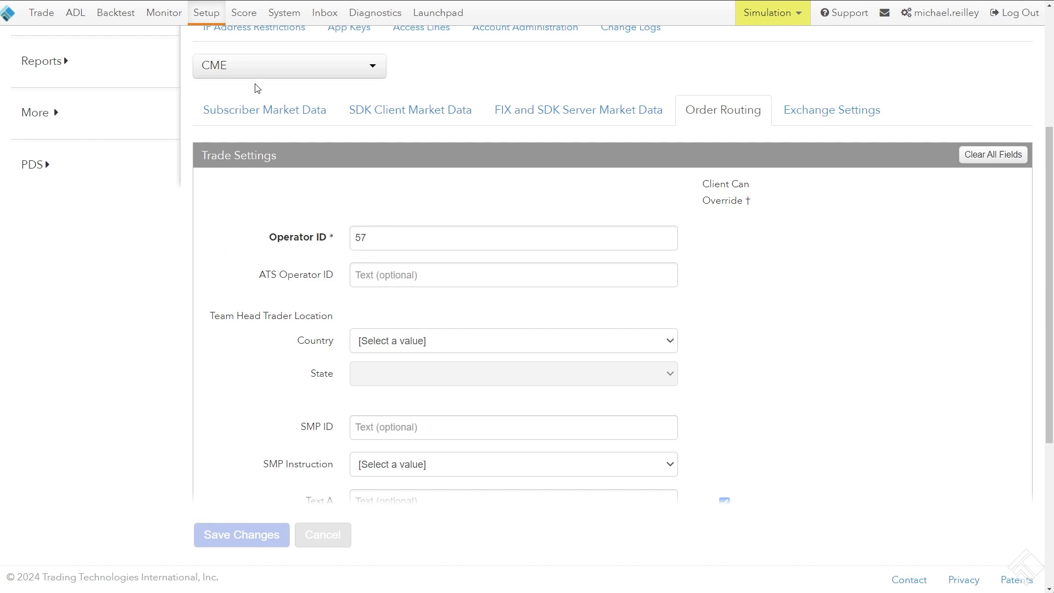
{"action": "left_click_drag", "start_coordinate": [269, 238], "coordinate": [339, 242]}
{"action": "left_click_drag", "start_coordinate": [259, 275], "coordinate": [344, 283]}
{"action": "scroll", "coordinate": [273, 341], "scroll_direction": "down", "scroll_amount": 4}
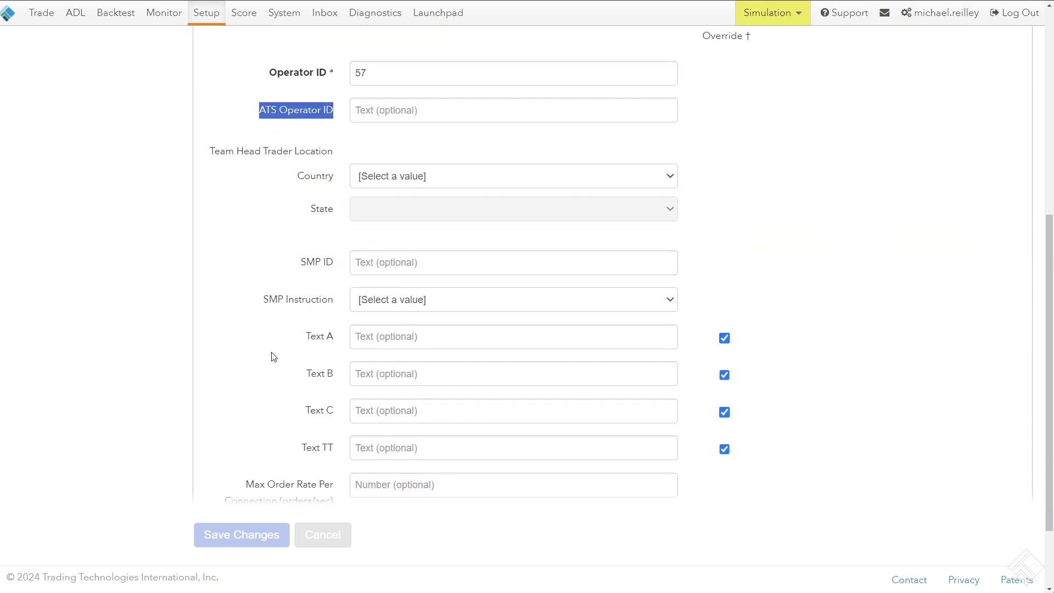
{"action": "scroll", "coordinate": [273, 354], "scroll_direction": "up", "scroll_amount": 4}
{"action": "left_click", "coordinate": [306, 200]}
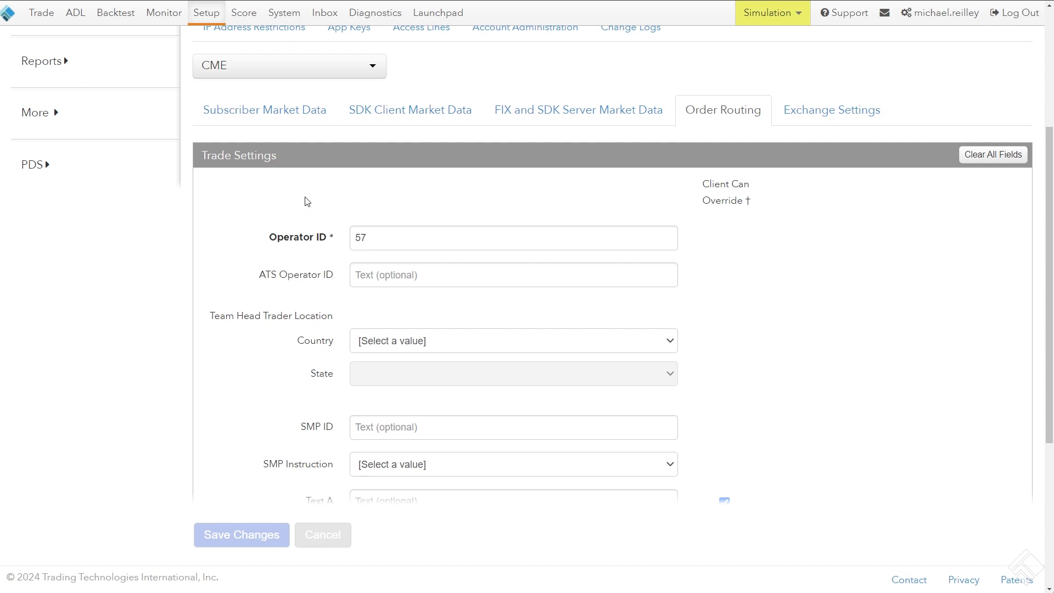
{"action": "scroll", "coordinate": [322, 237], "scroll_direction": "up", "scroll_amount": 4}
{"action": "scroll", "coordinate": [325, 245], "scroll_direction": "up", "scroll_amount": 1}
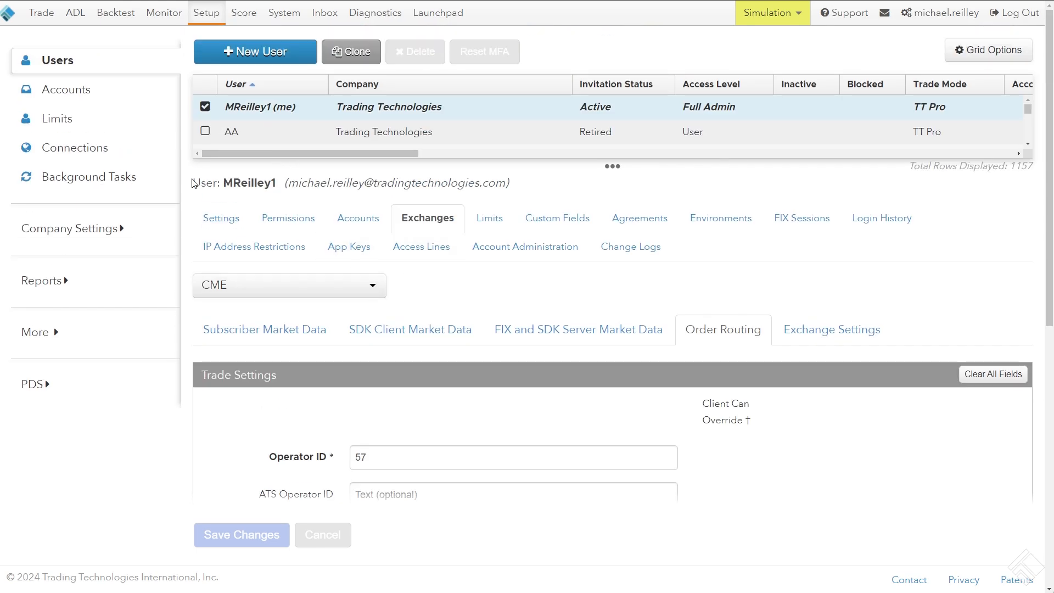
Open the parent account MR T and load its exchange settings for CME, adjusting the account grid's height
{"action": "left_click", "coordinate": [79, 92]}
{"action": "left_click", "coordinate": [237, 111]}
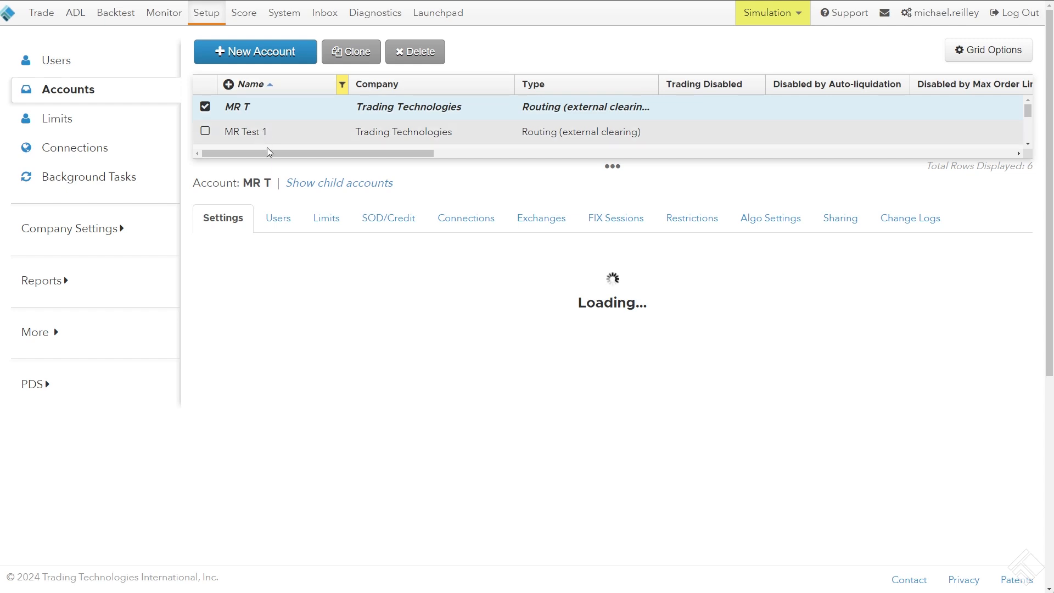
{"action": "left_click", "coordinate": [541, 222]}
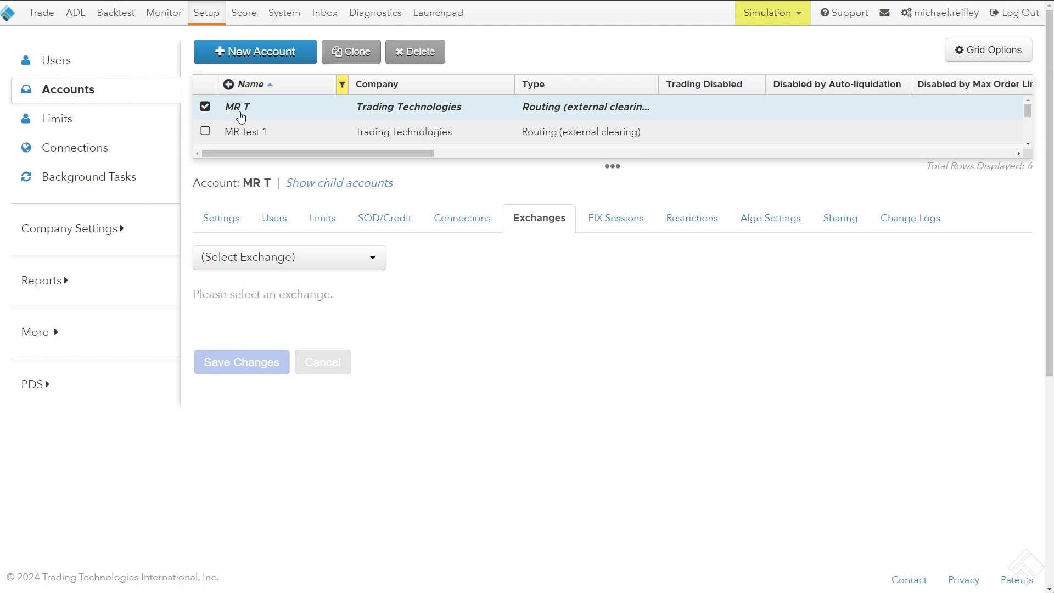
{"action": "left_click", "coordinate": [268, 161]}
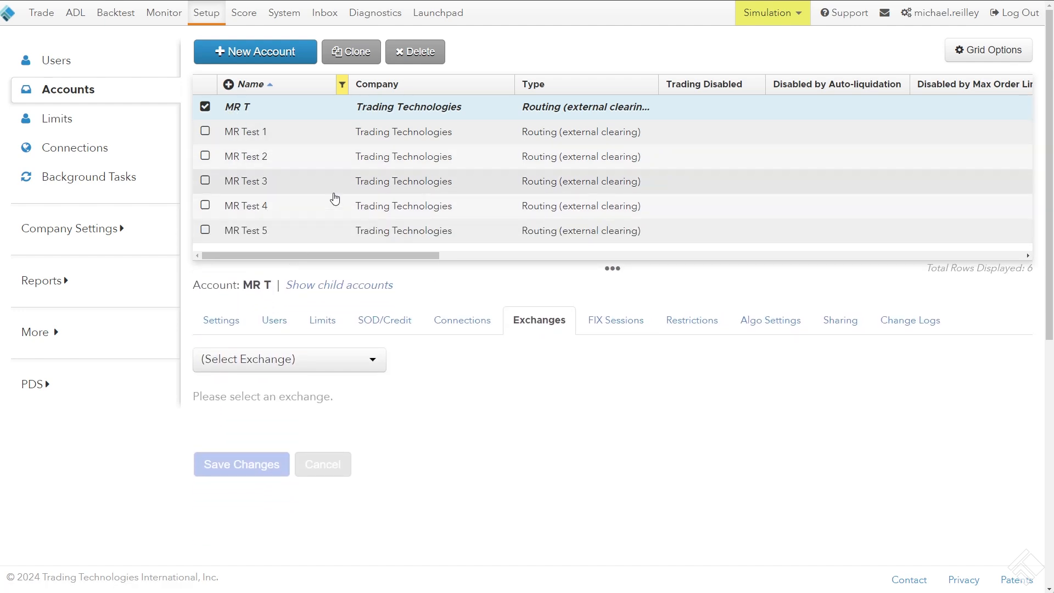
{"action": "left_click_drag", "start_coordinate": [336, 259], "coordinate": [345, 184]}
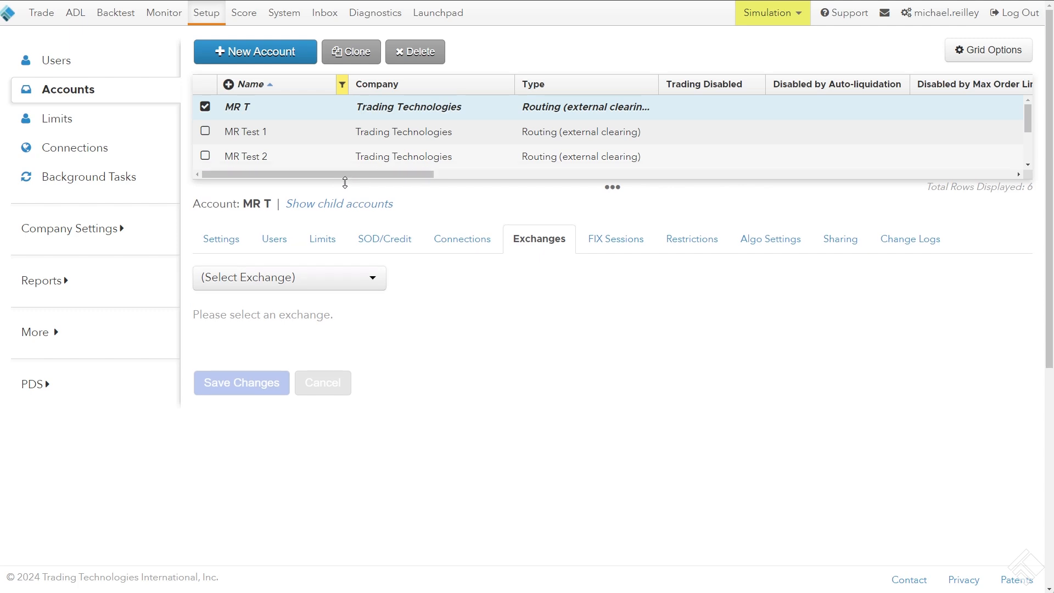
{"action": "left_click", "coordinate": [330, 282]}
{"action": "type", "text": "cm"}
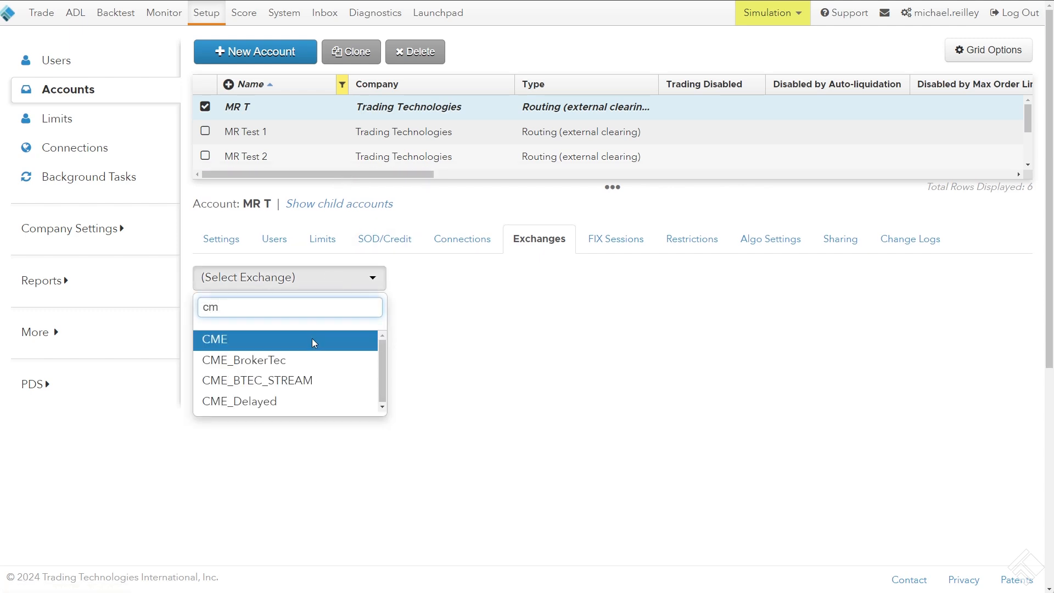
{"action": "left_click", "coordinate": [312, 340]}
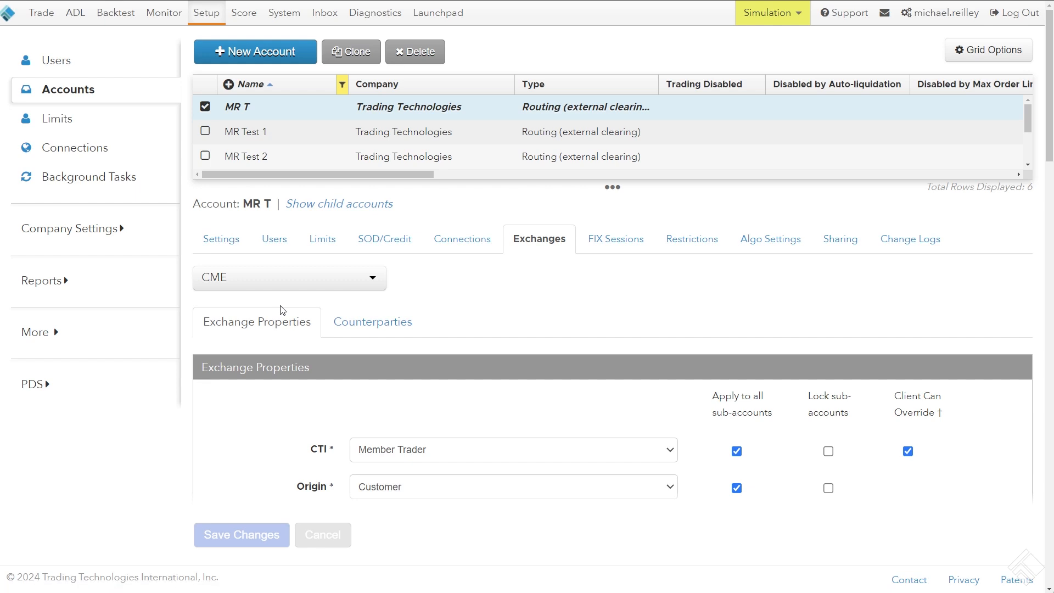
Examine the CME exchange properties of account MR T, especially CTI, Origin and the sub-account and client override options
{"action": "scroll", "coordinate": [281, 310], "scroll_direction": "down", "scroll_amount": 4}
{"action": "left_click_drag", "start_coordinate": [297, 230], "coordinate": [334, 235]}
{"action": "left_click_drag", "start_coordinate": [295, 267], "coordinate": [412, 292]}
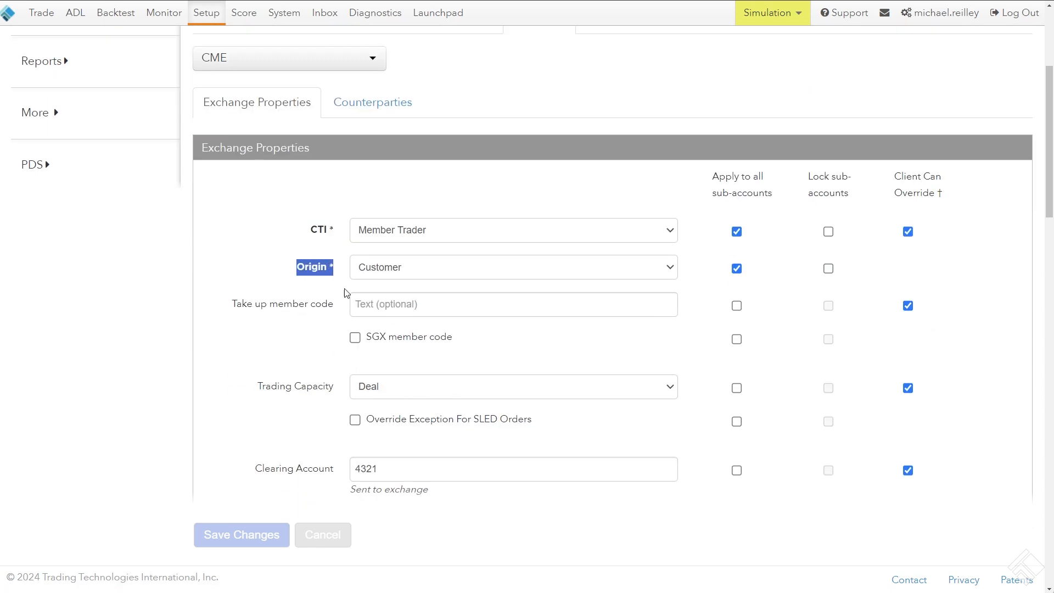
{"action": "scroll", "coordinate": [286, 280], "scroll_direction": "down", "scroll_amount": 4}
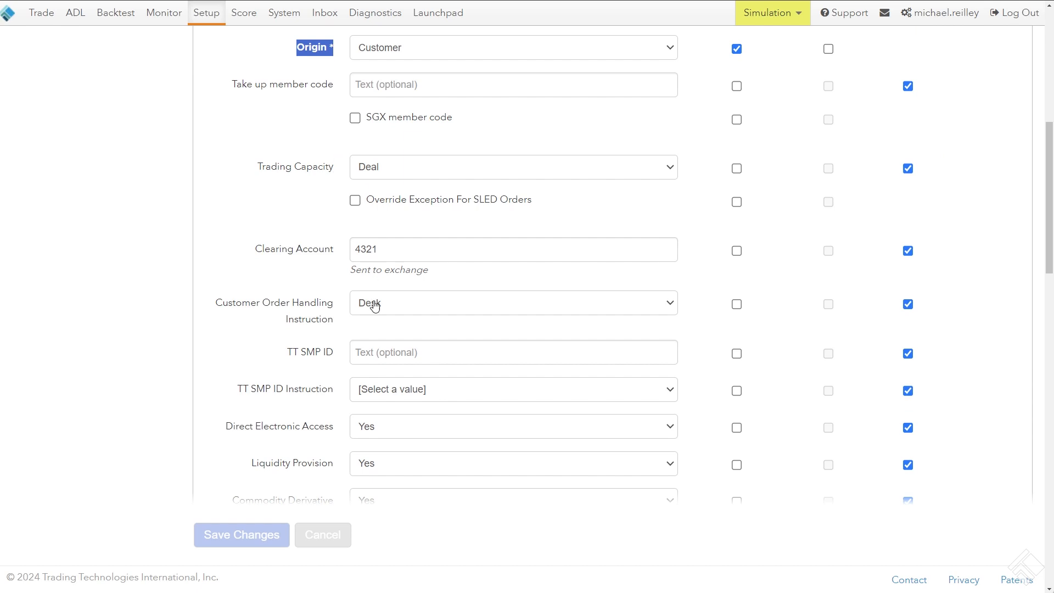
{"action": "scroll", "coordinate": [306, 391], "scroll_direction": "down", "scroll_amount": 4}
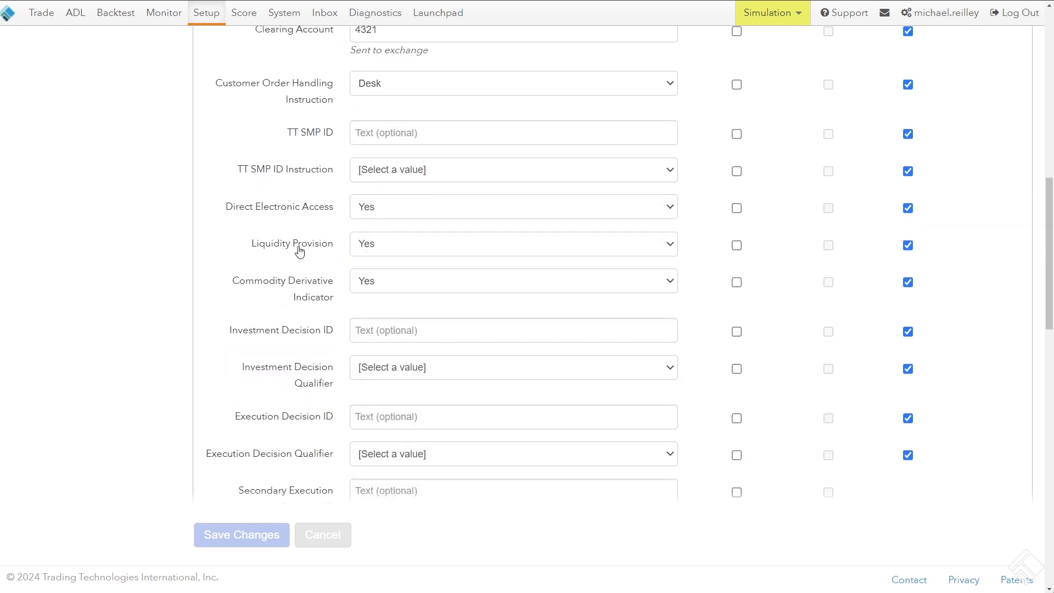
{"action": "scroll", "coordinate": [300, 251], "scroll_direction": "up", "scroll_amount": 1}
{"action": "scroll", "coordinate": [300, 251], "scroll_direction": "up", "scroll_amount": 8}
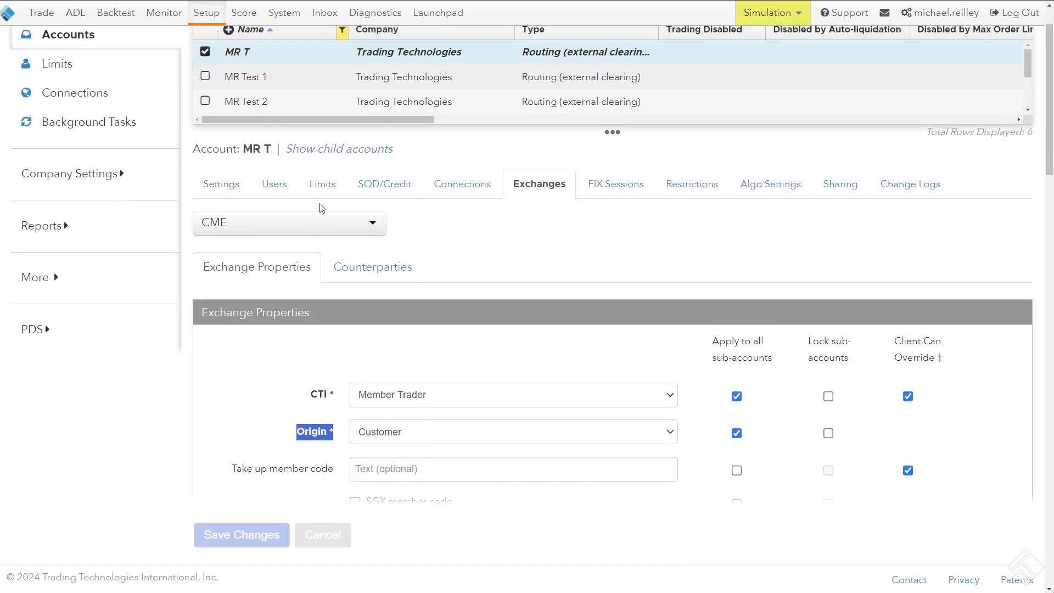
{"action": "scroll", "coordinate": [282, 237], "scroll_direction": "down", "scroll_amount": 6}
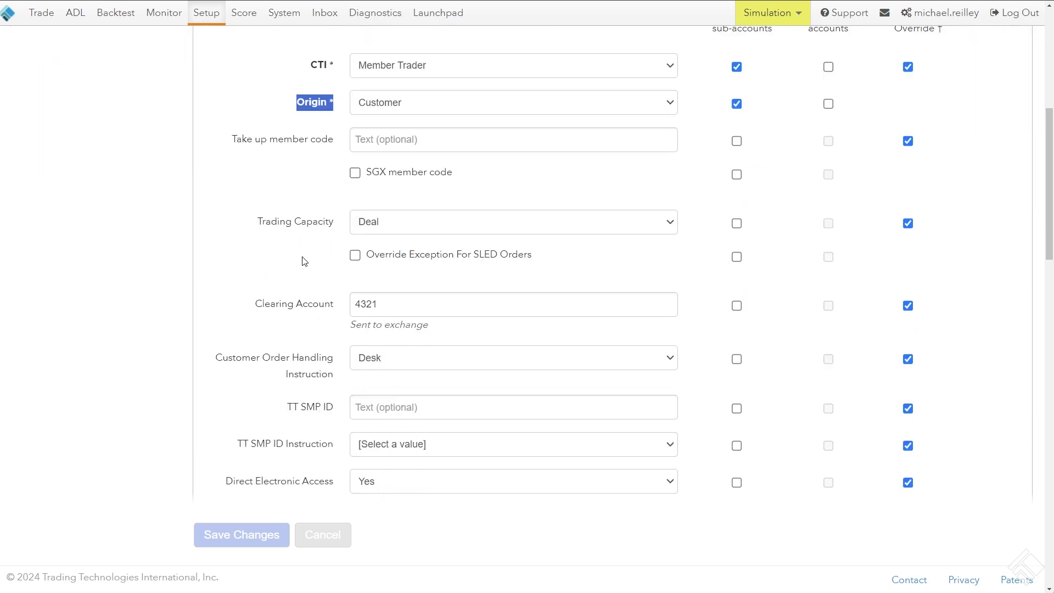
{"action": "scroll", "coordinate": [305, 261], "scroll_direction": "up", "scroll_amount": 5}
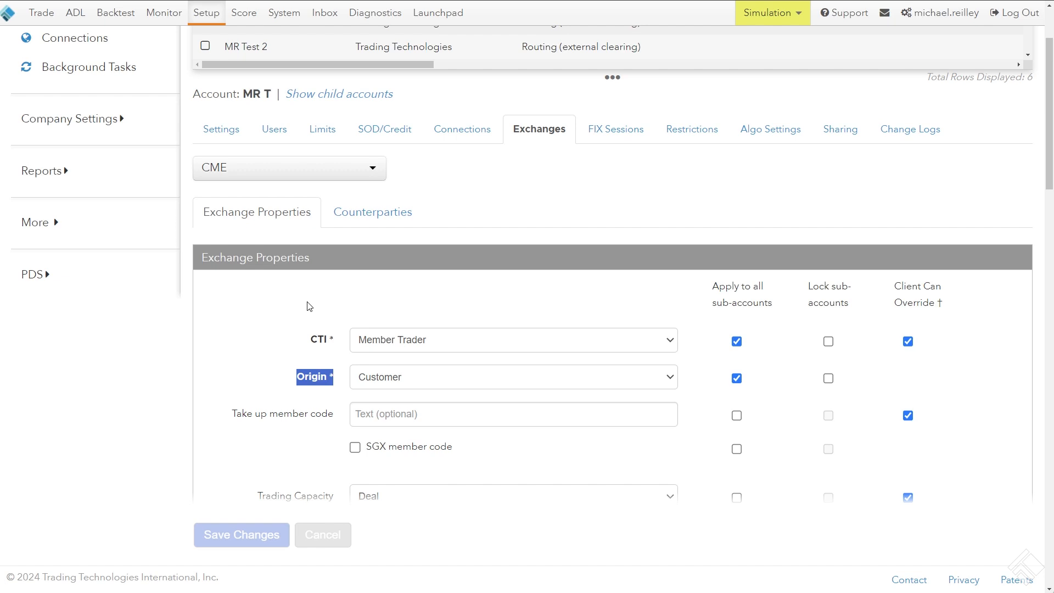
{"action": "scroll", "coordinate": [305, 307], "scroll_direction": "down", "scroll_amount": 1}
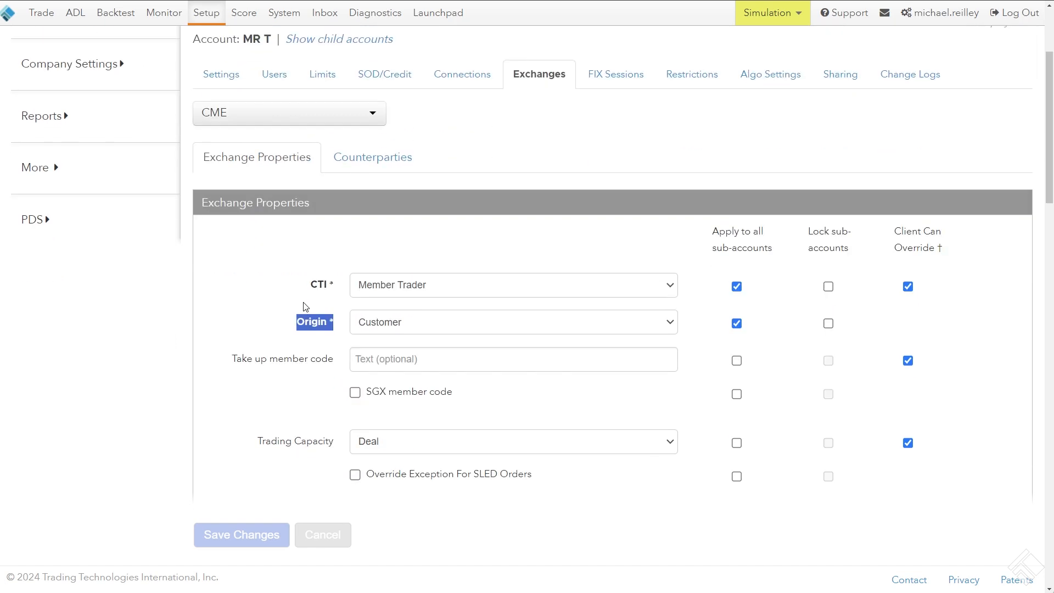
{"action": "scroll", "coordinate": [301, 309], "scroll_direction": "down", "scroll_amount": 3}
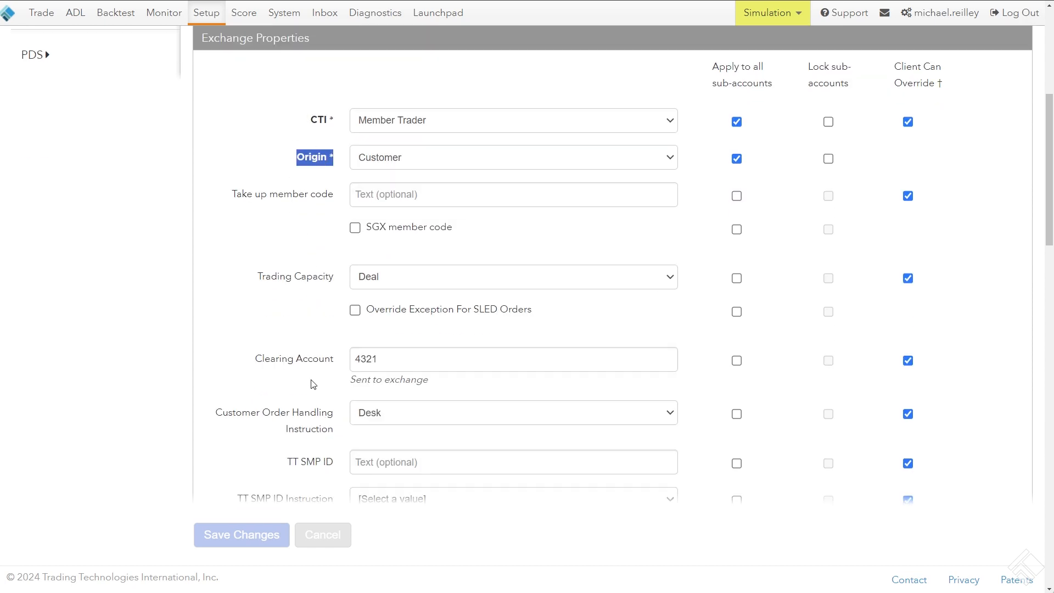
{"action": "scroll", "coordinate": [301, 327], "scroll_direction": "up", "scroll_amount": 6}
Open the child account MR Test 1 and examine the CTI and Origin fields in its CME exchange properties
{"action": "left_click", "coordinate": [282, 134]}
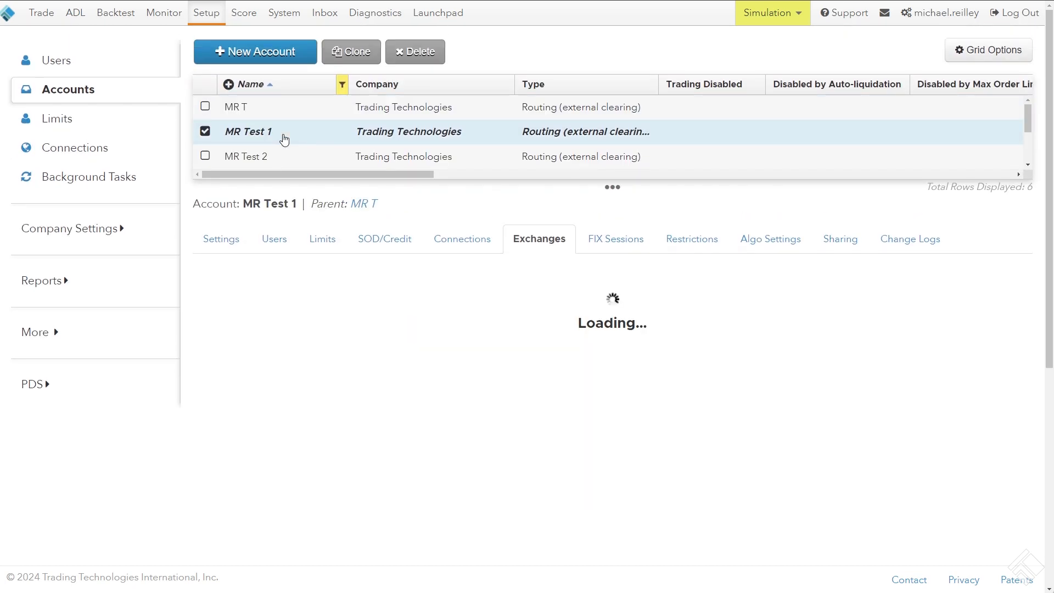
{"action": "left_click_drag", "start_coordinate": [288, 179], "coordinate": [289, 212]}
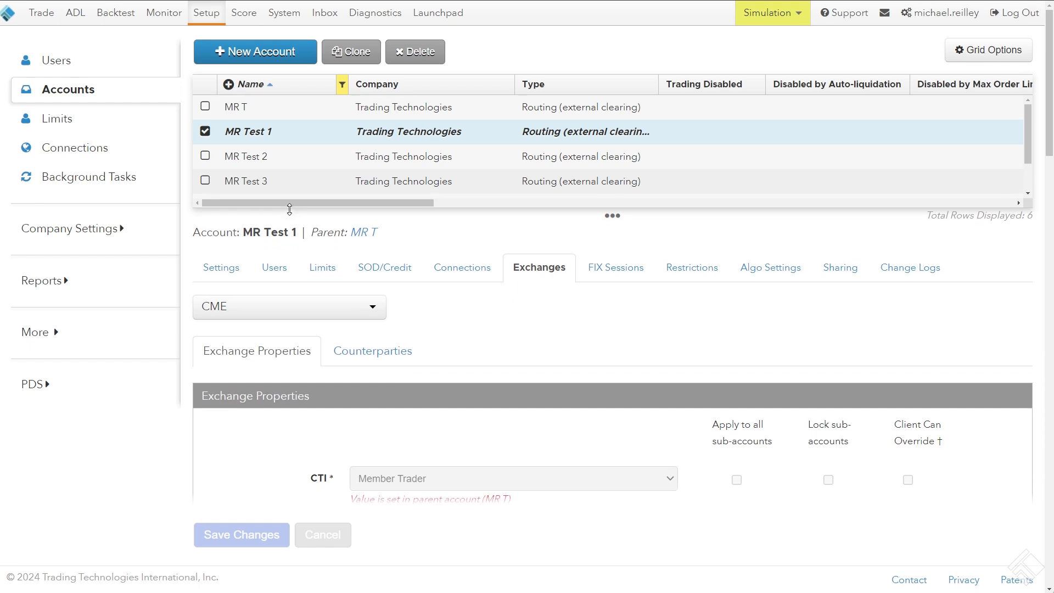
{"action": "scroll", "coordinate": [313, 283], "scroll_direction": "down", "scroll_amount": 6}
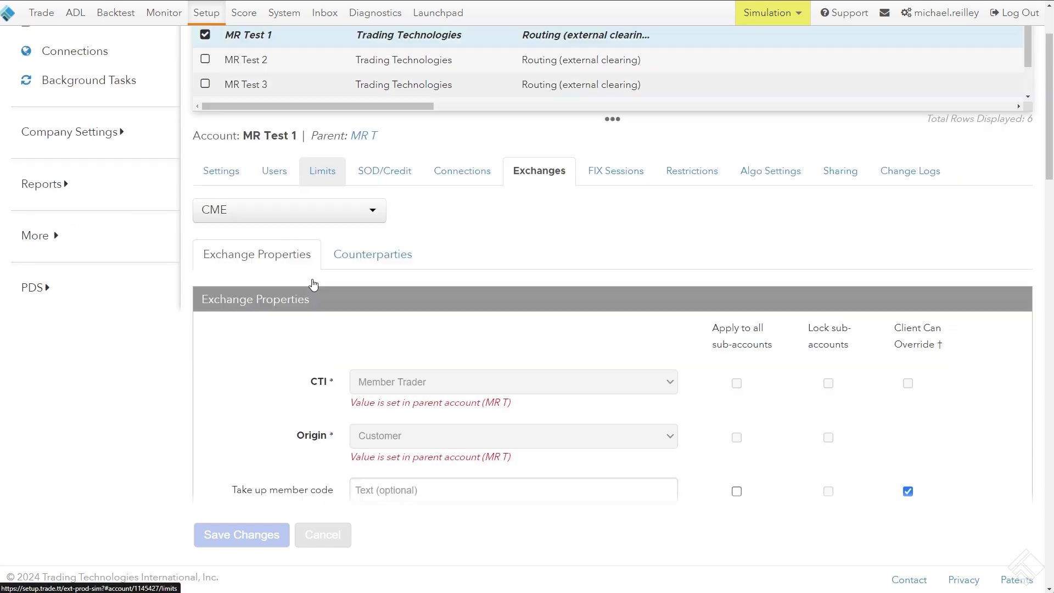
{"action": "left_click_drag", "start_coordinate": [303, 151], "coordinate": [340, 152]}
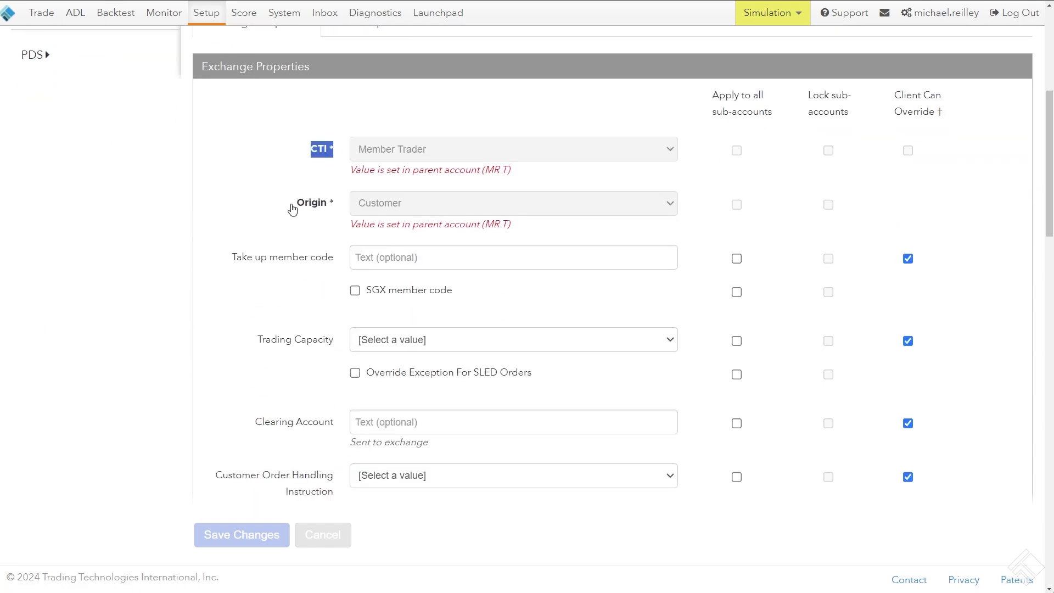
{"action": "left_click_drag", "start_coordinate": [291, 204], "coordinate": [339, 210]}
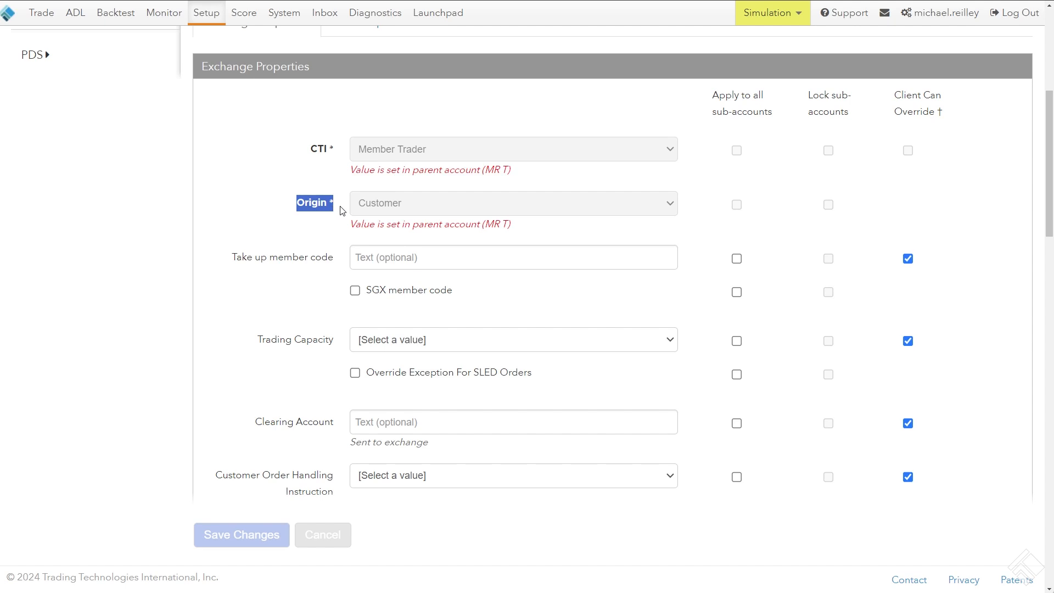
{"action": "left_click", "coordinate": [345, 205]}
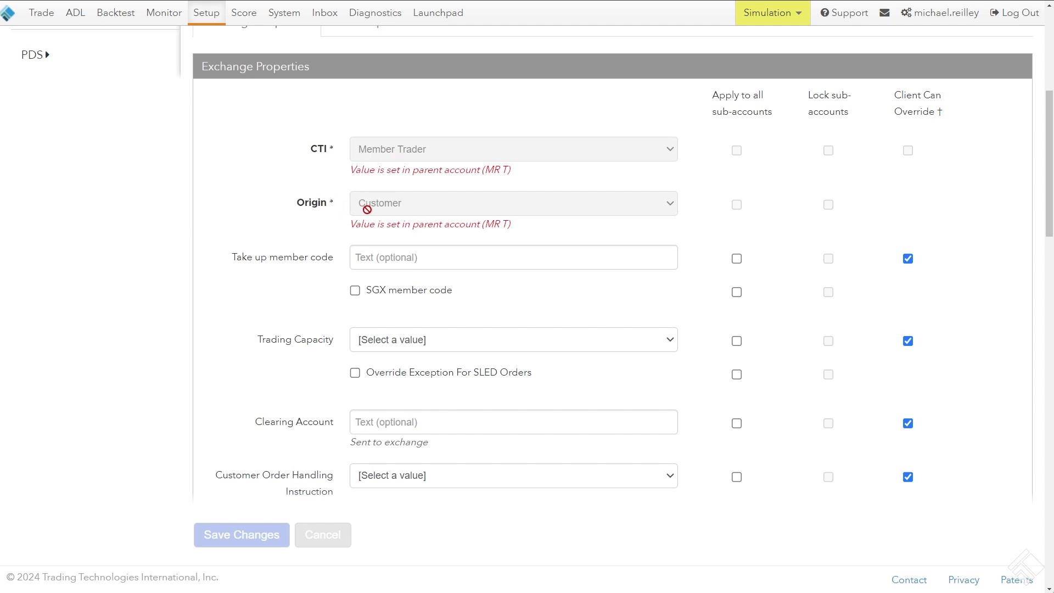
{"action": "left_click_drag", "start_coordinate": [348, 177], "coordinate": [308, 178]}
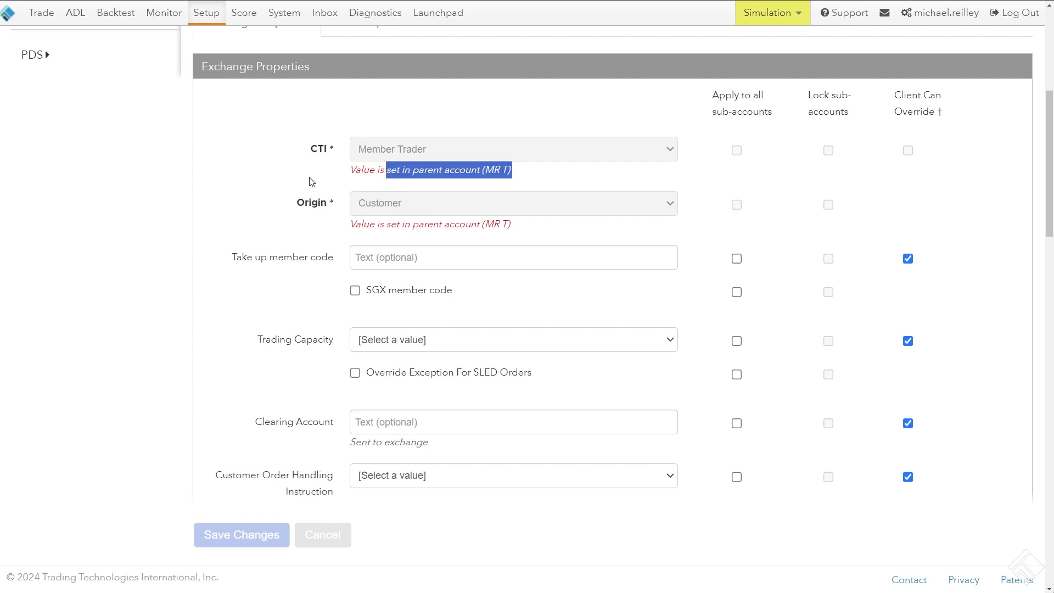
{"action": "left_click", "coordinate": [309, 178]}
Reopen the parent account MR T and examine which CME exchange properties apply to all sub-accounts, including the Clearing Account
{"action": "scroll", "coordinate": [309, 177], "scroll_direction": "up", "scroll_amount": 5}
{"action": "left_click", "coordinate": [269, 52]}
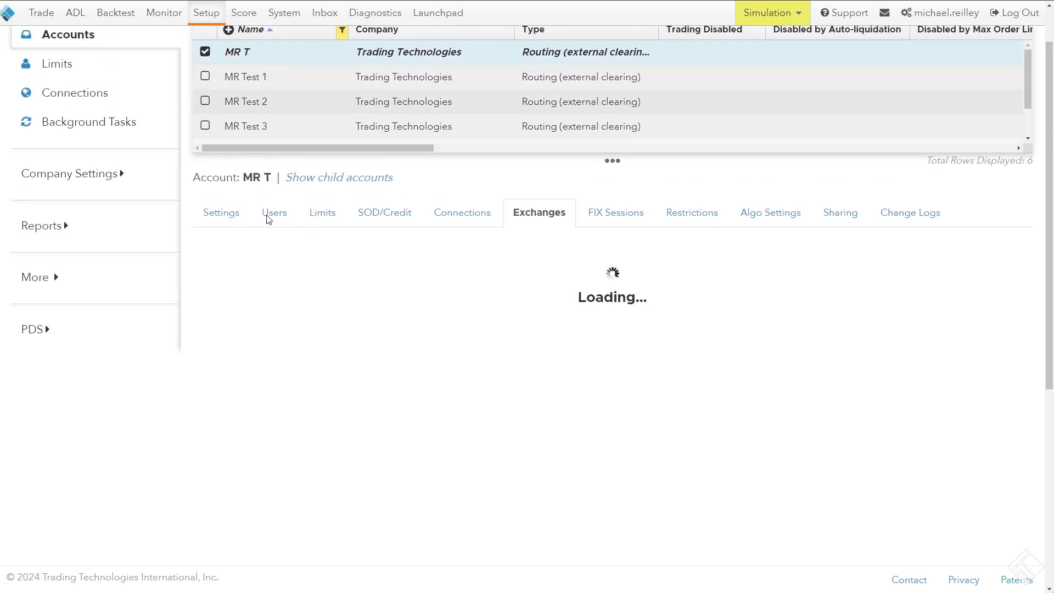
{"action": "scroll", "coordinate": [306, 219], "scroll_direction": "down", "scroll_amount": 2}
{"action": "scroll", "coordinate": [315, 252], "scroll_direction": "down", "scroll_amount": 2}
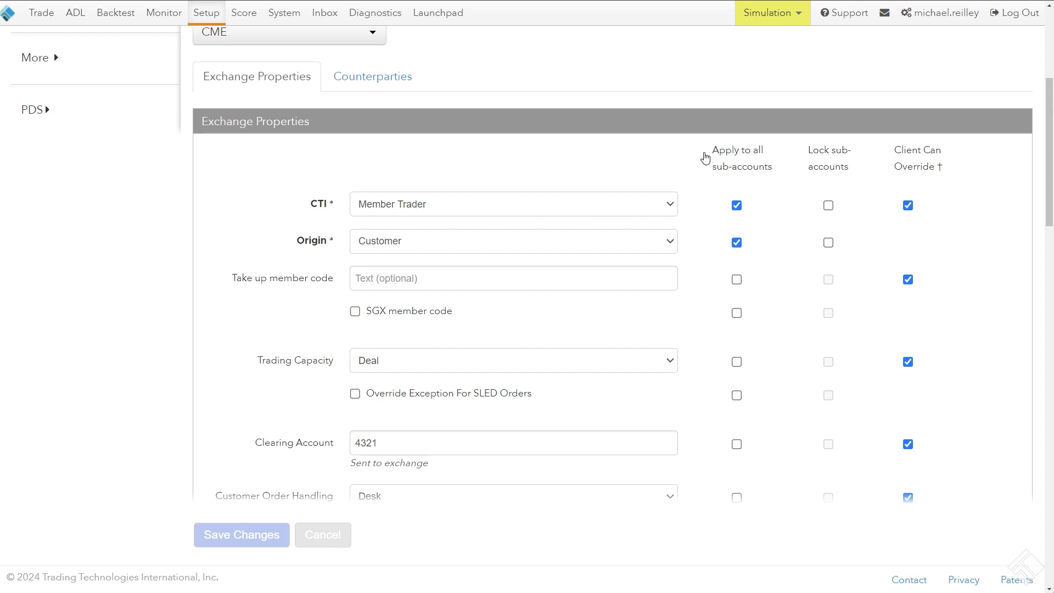
{"action": "left_click_drag", "start_coordinate": [704, 155], "coordinate": [764, 169]}
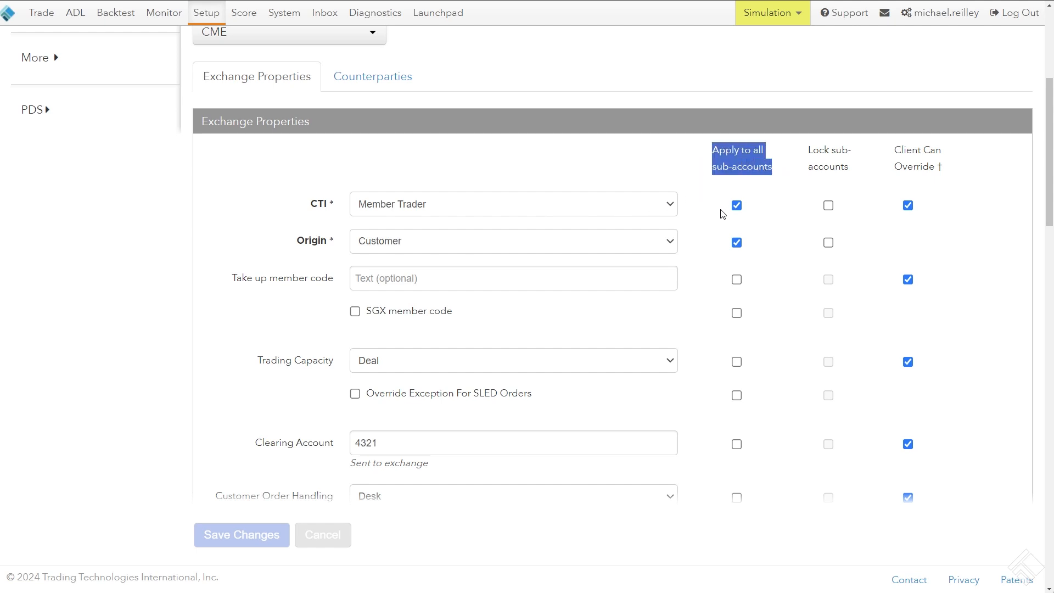
{"action": "scroll", "coordinate": [696, 215], "scroll_direction": "down", "scroll_amount": 1}
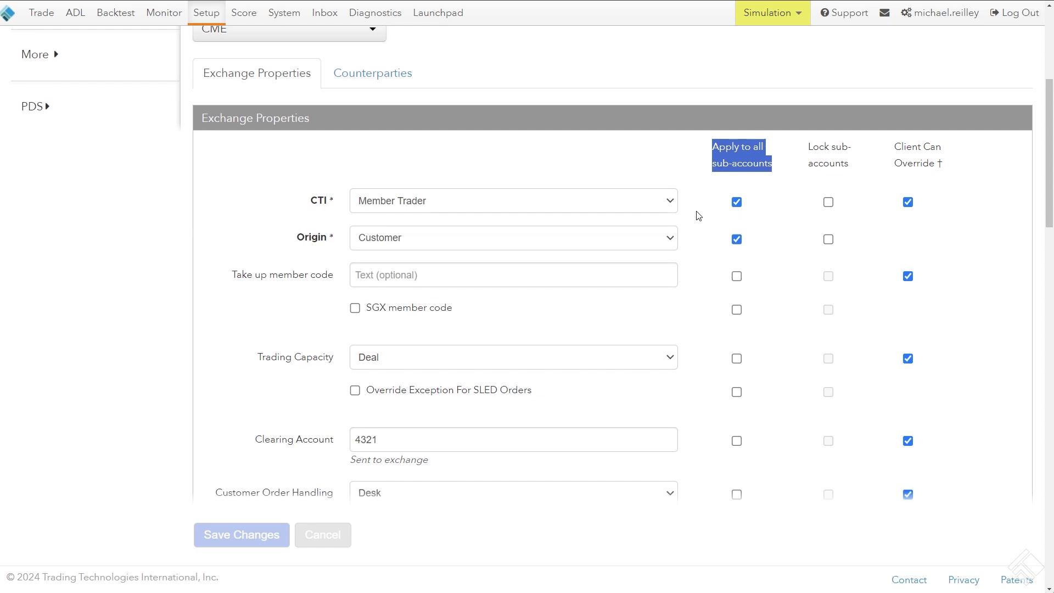
{"action": "scroll", "coordinate": [696, 214], "scroll_direction": "down", "scroll_amount": 12}
{"action": "scroll", "coordinate": [696, 214], "scroll_direction": "up", "scroll_amount": 15}
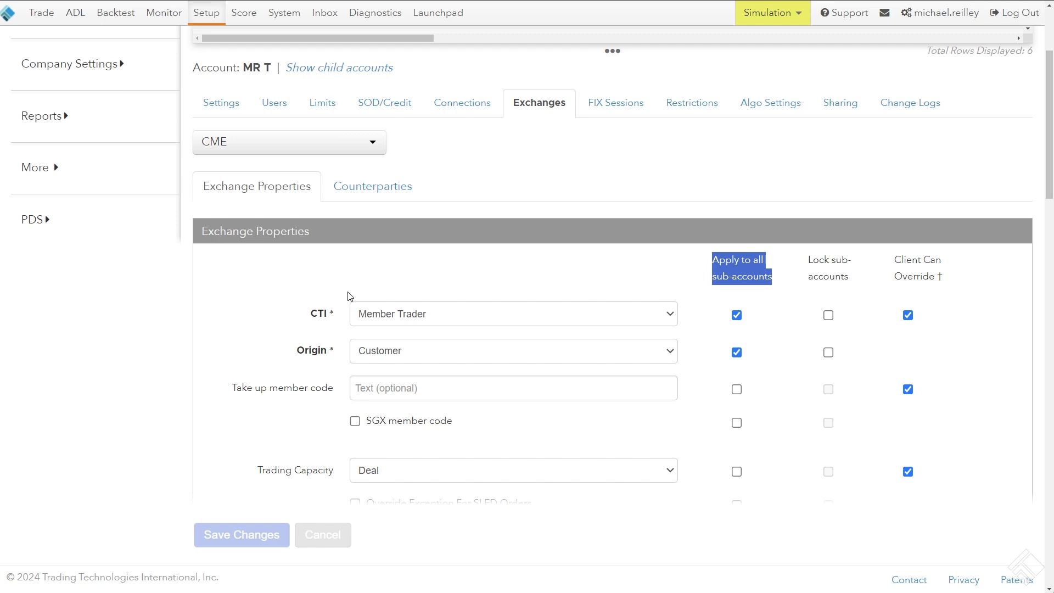
{"action": "scroll", "coordinate": [350, 296], "scroll_direction": "down", "scroll_amount": 4}
{"action": "left_click_drag", "start_coordinate": [254, 334], "coordinate": [339, 338]}
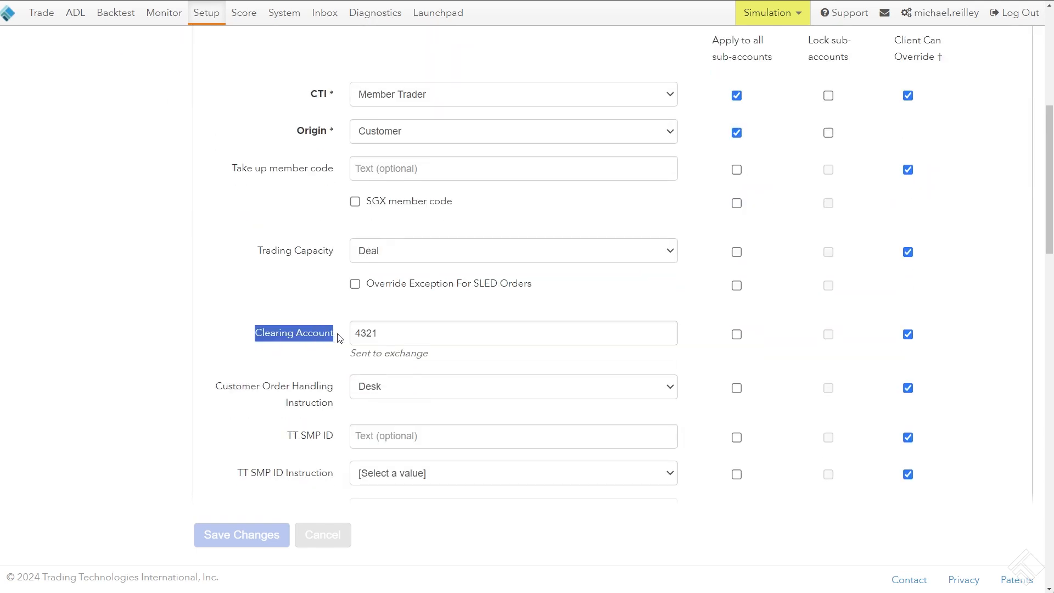
{"action": "scroll", "coordinate": [292, 342], "scroll_direction": "up", "scroll_amount": 1}
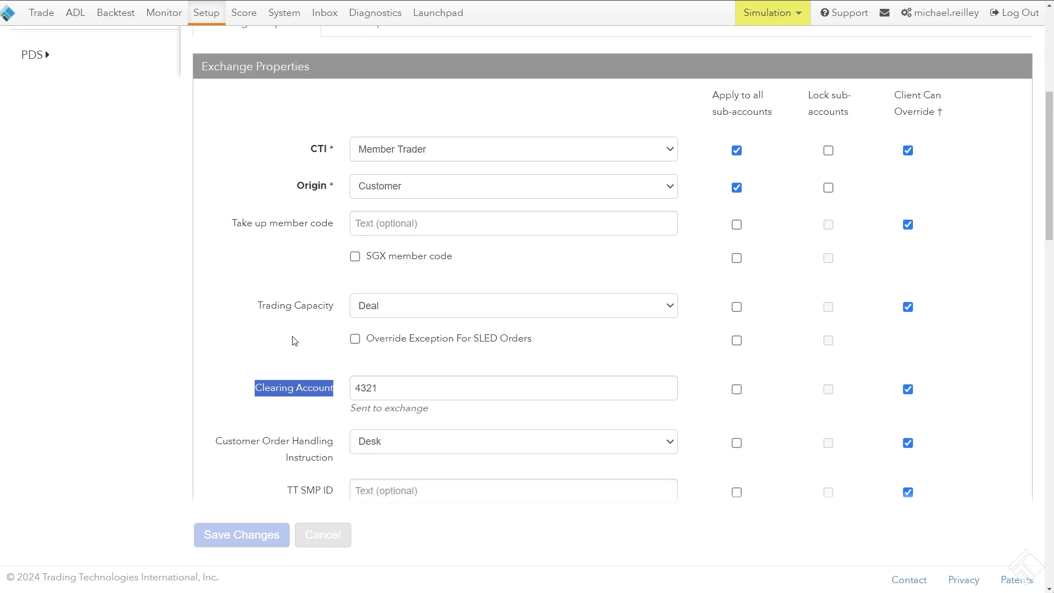
Open the child account MR Test 1 and compare its CME Clearing Account and inherited properties with the parent account
{"action": "scroll", "coordinate": [293, 340], "scroll_direction": "up", "scroll_amount": 6}
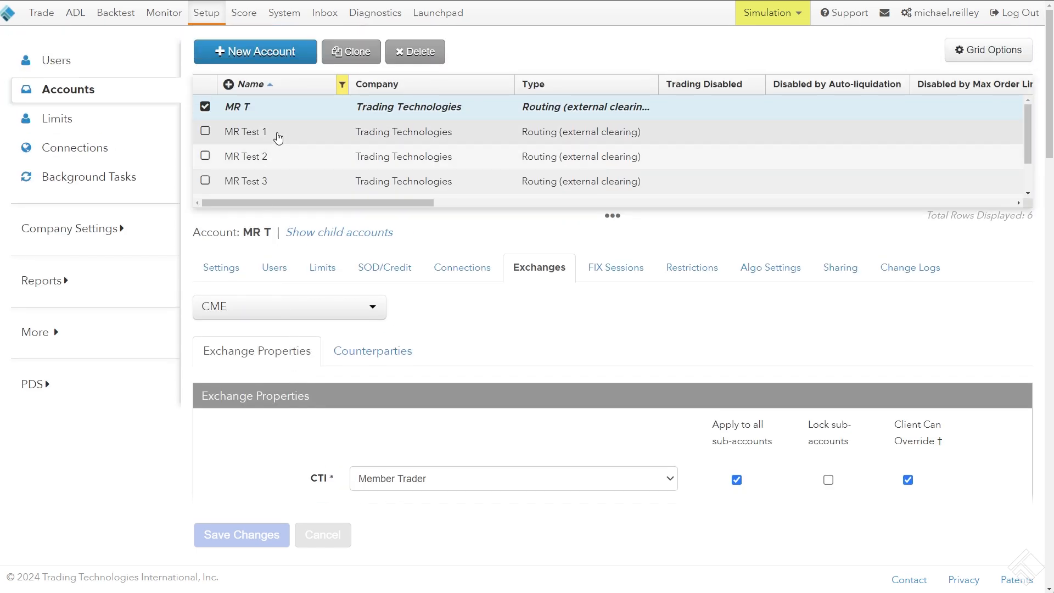
{"action": "left_click", "coordinate": [257, 133]}
{"action": "scroll", "coordinate": [336, 221], "scroll_direction": "down", "scroll_amount": 7}
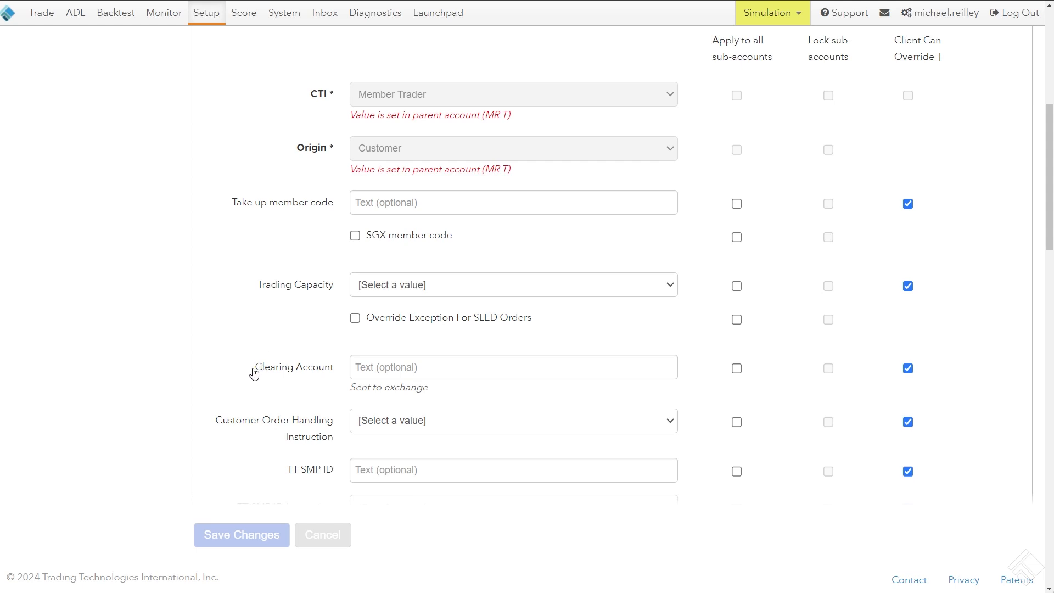
{"action": "left_click_drag", "start_coordinate": [255, 368], "coordinate": [337, 370]}
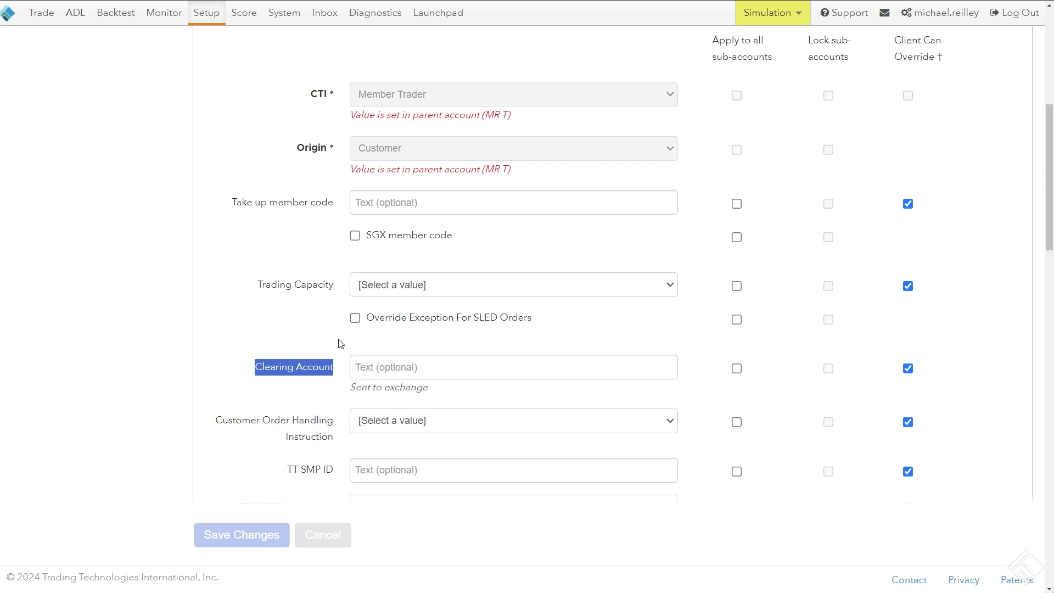
{"action": "scroll", "coordinate": [338, 339], "scroll_direction": "up", "scroll_amount": 1}
{"action": "left_click", "coordinate": [206, 189]}
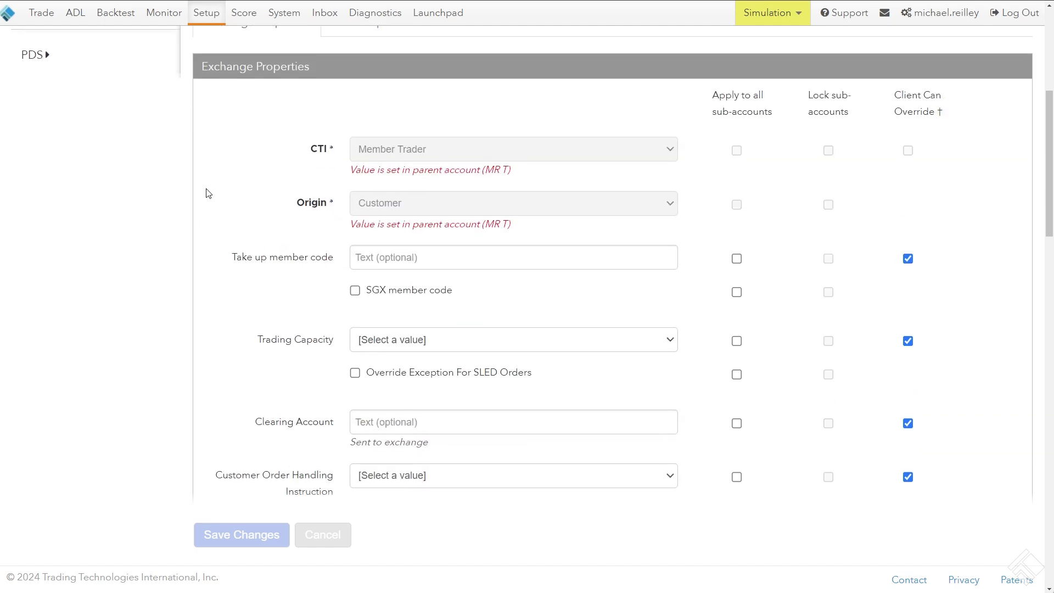
{"action": "scroll", "coordinate": [251, 180], "scroll_direction": "up", "scroll_amount": 1}
{"action": "scroll", "coordinate": [251, 190], "scroll_direction": "up", "scroll_amount": 5}
{"action": "scroll", "coordinate": [249, 196], "scroll_direction": "down", "scroll_amount": 6}
{"action": "scroll", "coordinate": [184, 165], "scroll_direction": "up", "scroll_amount": 6}
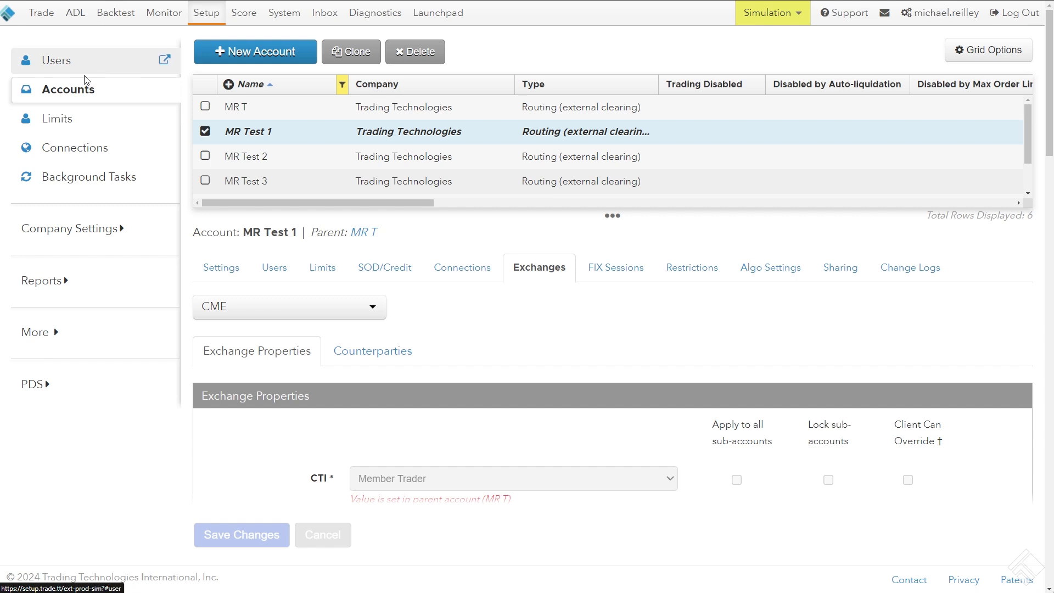
Open the OTD Verification page under Order Tag Defaults
{"action": "left_click", "coordinate": [78, 335]}
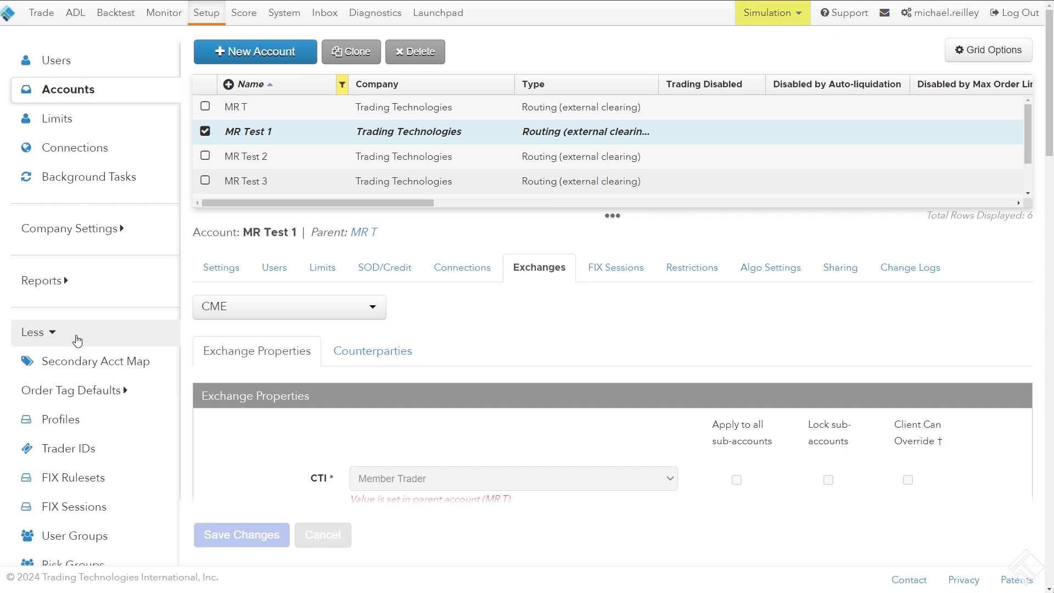
{"action": "left_click", "coordinate": [73, 396]}
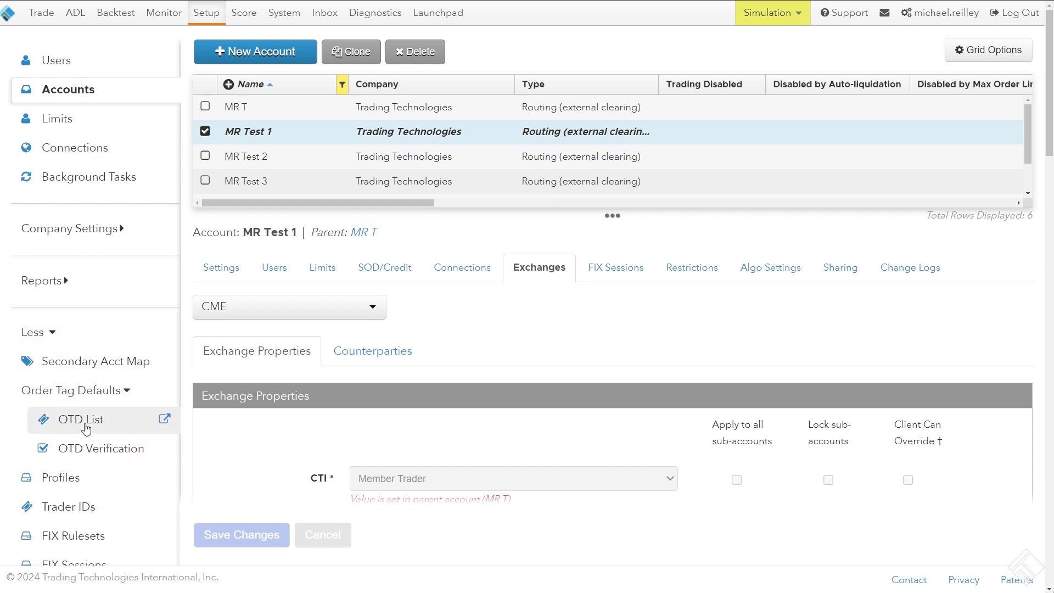
{"action": "left_click", "coordinate": [98, 450]}
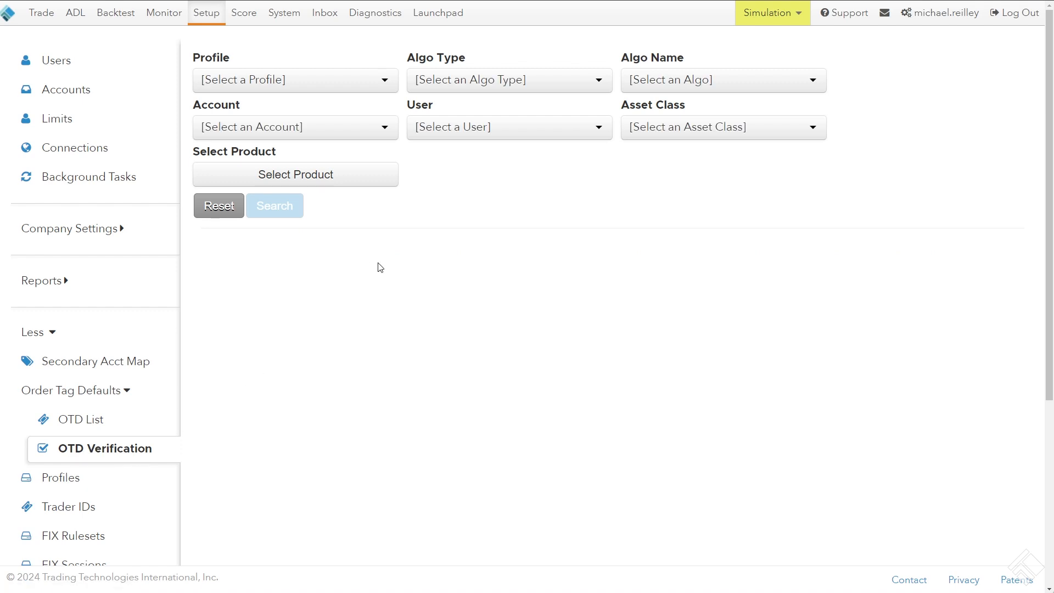
Set the verification account to MR Test 1 and choose the second listed match as the user
{"action": "left_click", "coordinate": [352, 137]}
{"action": "type", "text": "MR"}
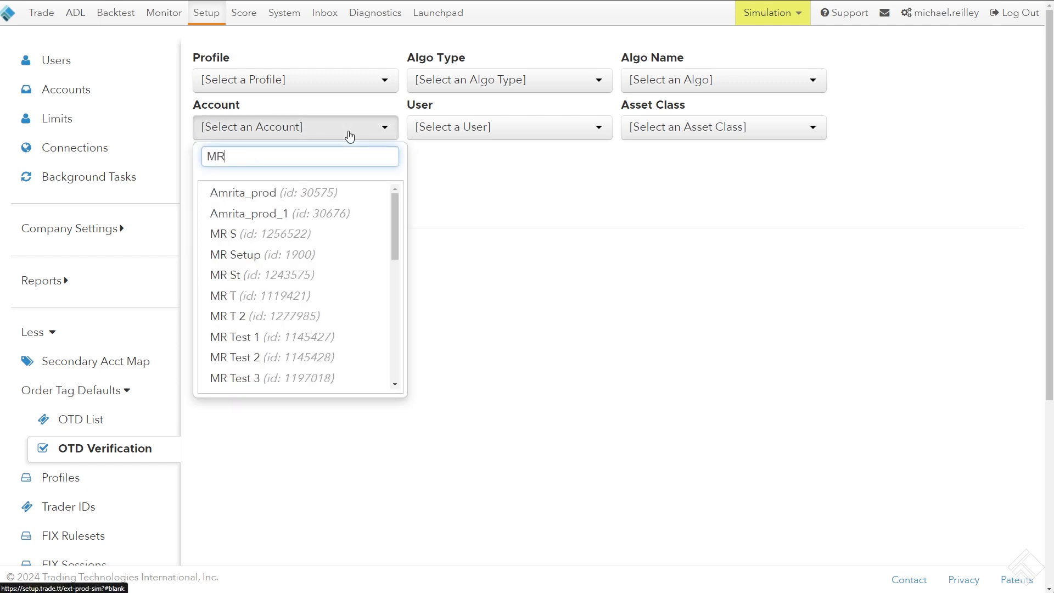
{"action": "type", "text": " T"}
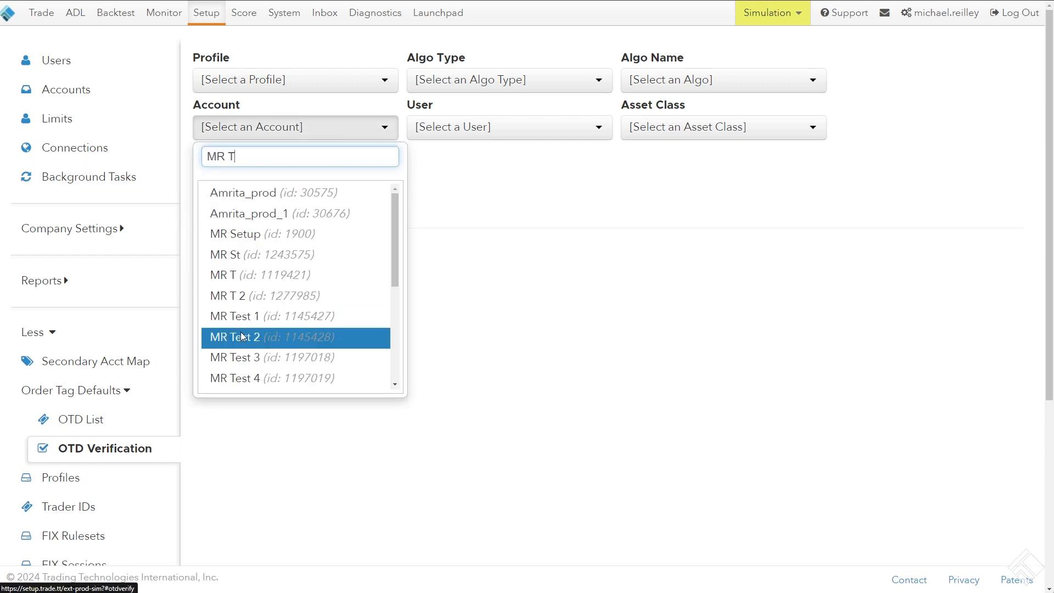
{"action": "left_click", "coordinate": [248, 314]}
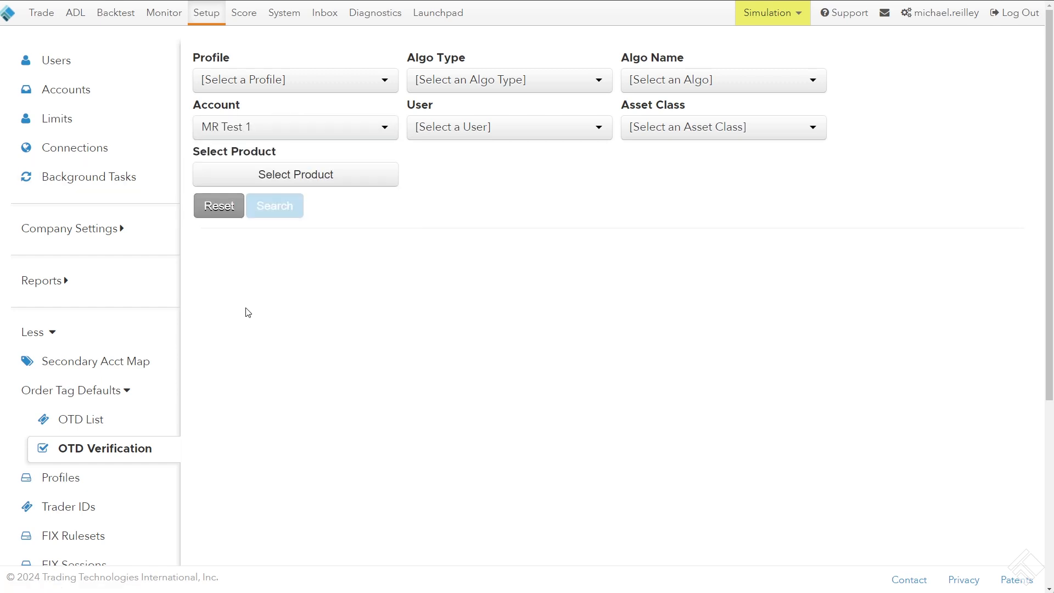
{"action": "left_click", "coordinate": [467, 131]}
{"action": "type", "text": "Mre"}
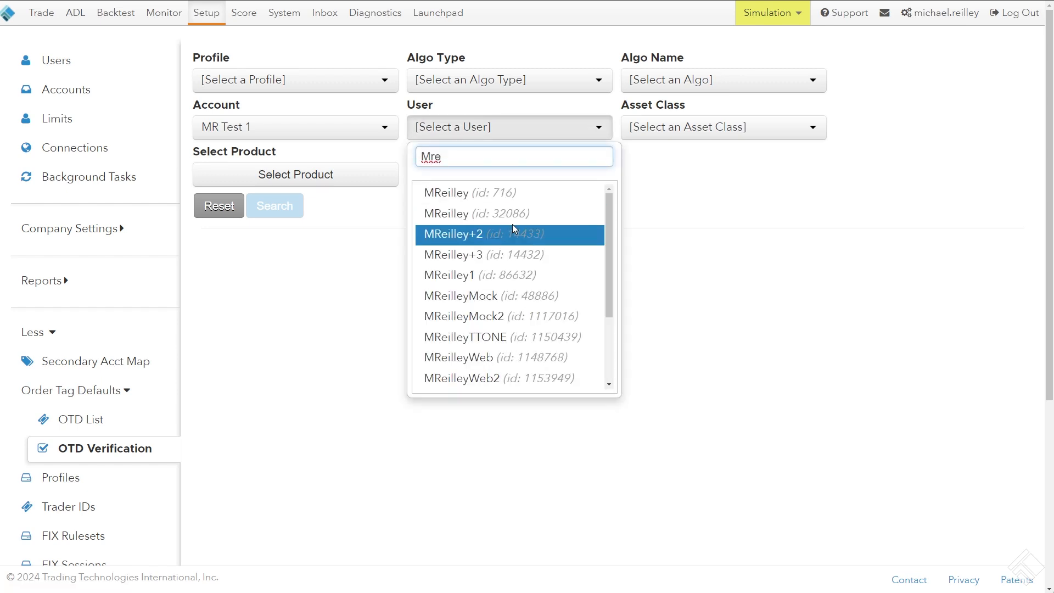
{"action": "left_click", "coordinate": [536, 215]}
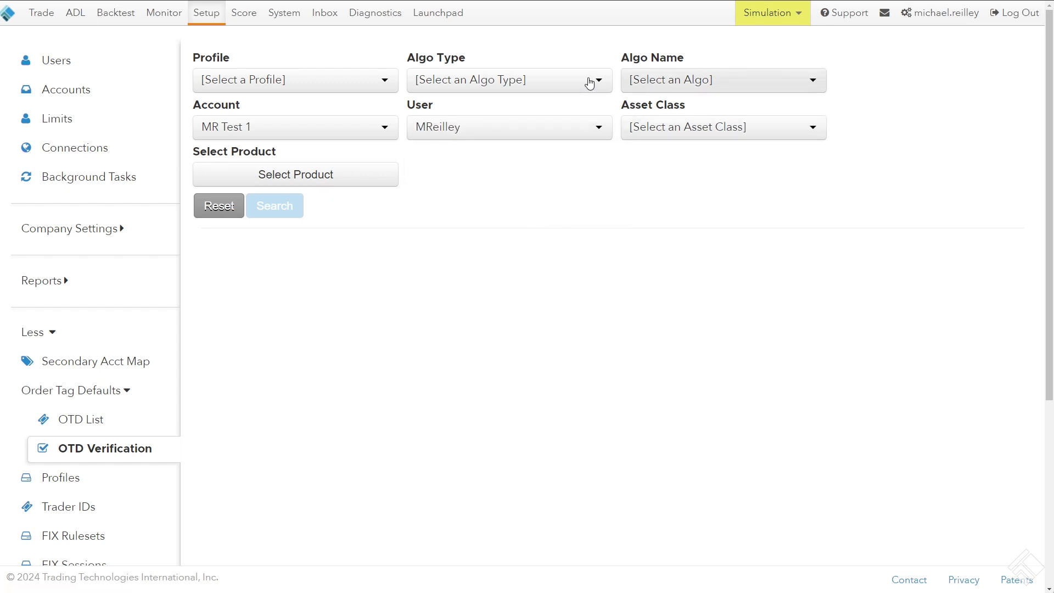
Set the verification profile to DEFAULT and both the algo type and algo name to *
{"action": "left_click", "coordinate": [322, 80]}
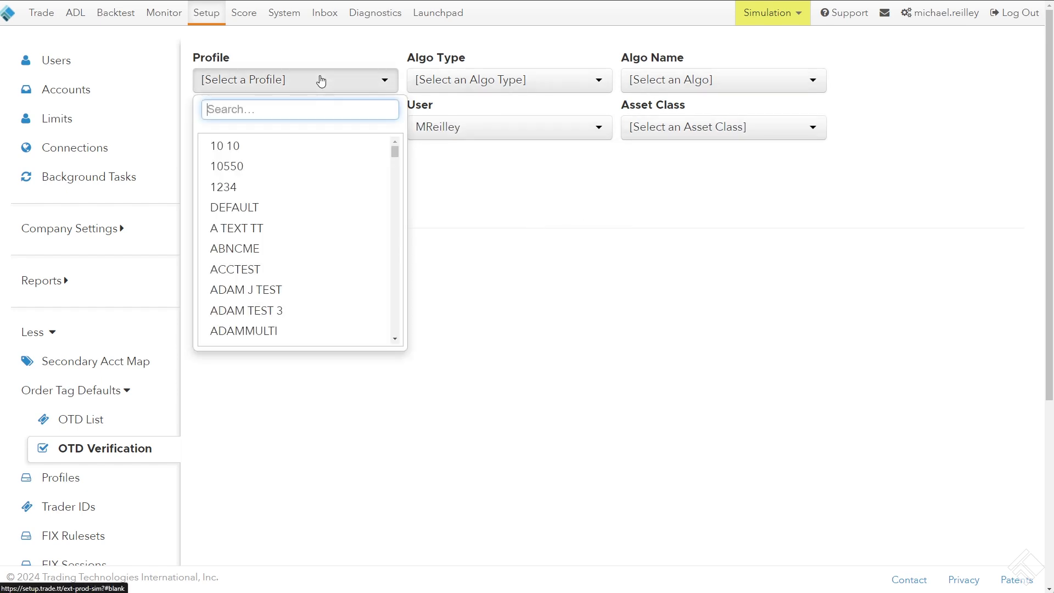
{"action": "left_click", "coordinate": [304, 207]}
{"action": "left_click", "coordinate": [464, 85]}
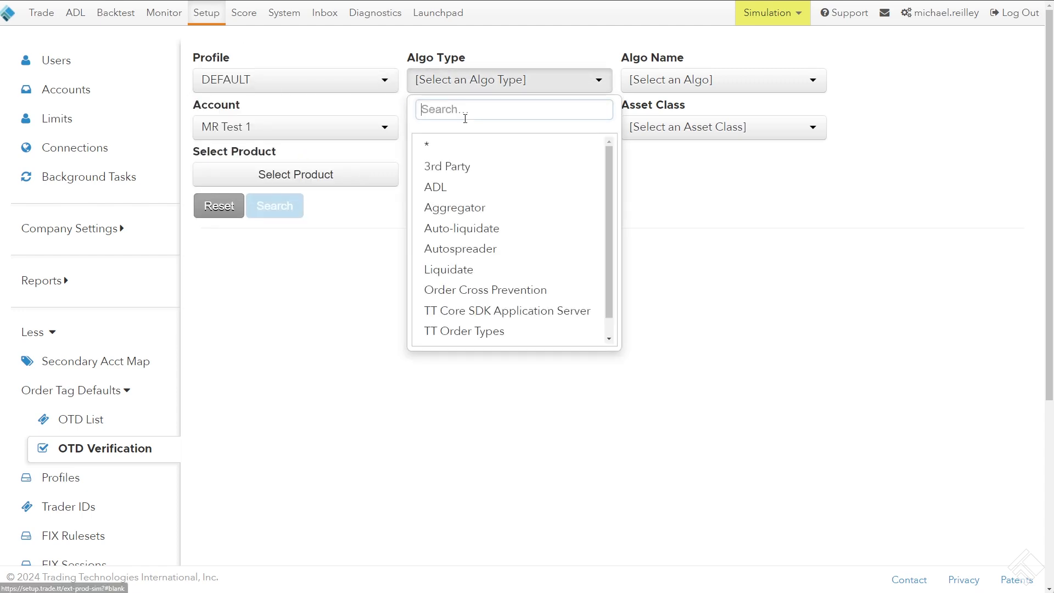
{"action": "left_click", "coordinate": [480, 145]}
{"action": "left_click", "coordinate": [703, 80]}
{"action": "left_click", "coordinate": [690, 121]}
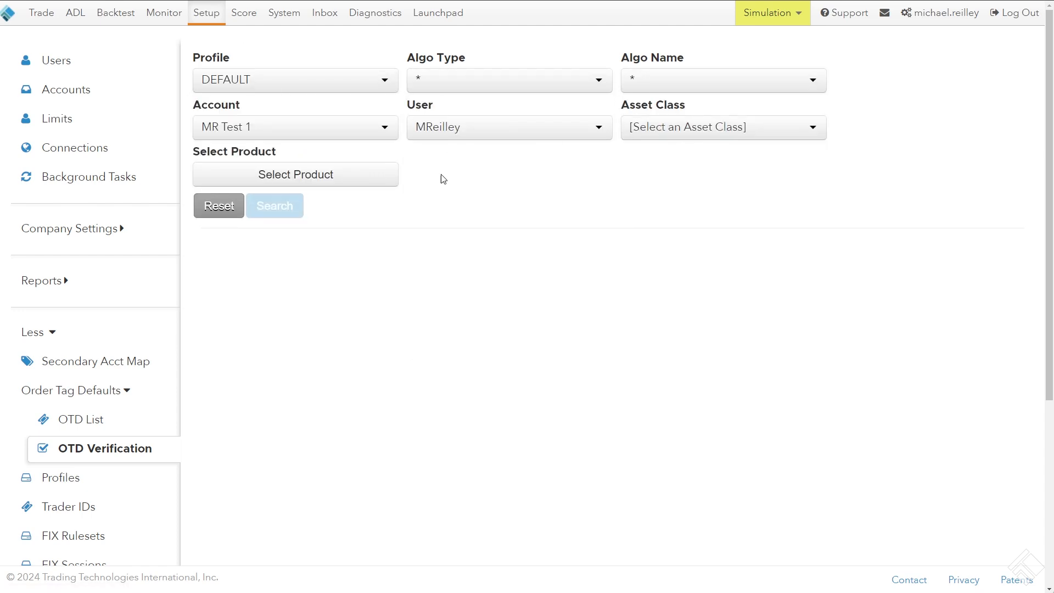
Find and select the CME future CL Crude Oil Futures as the product to verify
{"action": "left_click", "coordinate": [293, 171]}
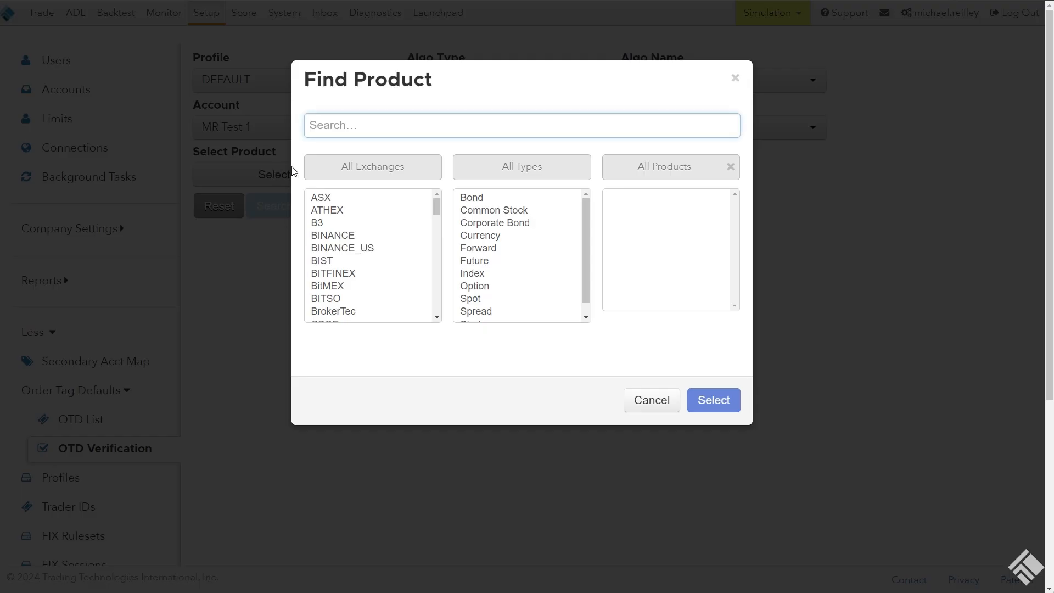
{"action": "type", "text": "cl"}
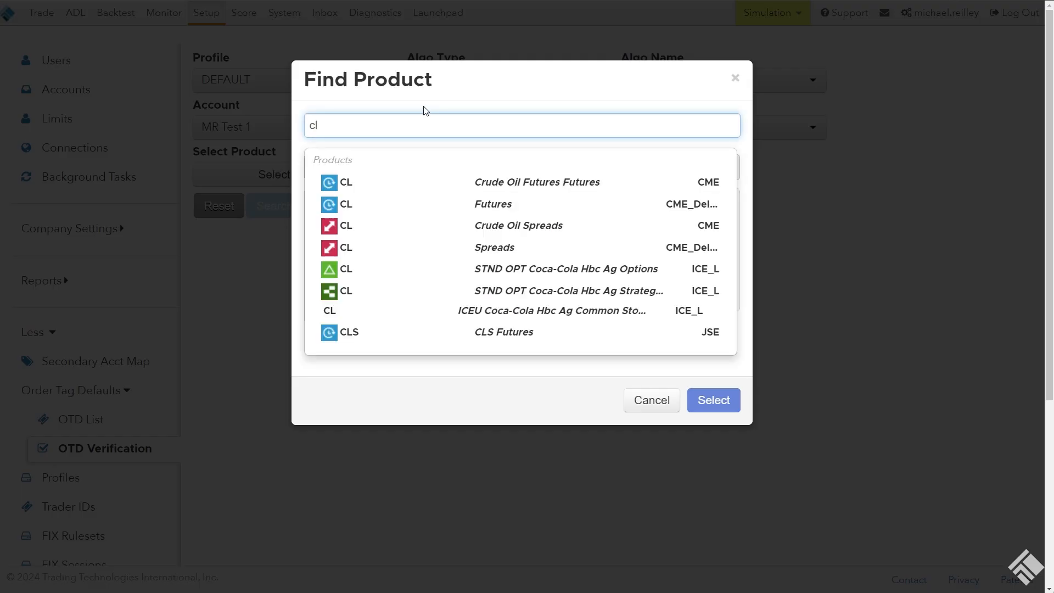
{"action": "left_click", "coordinate": [479, 182]}
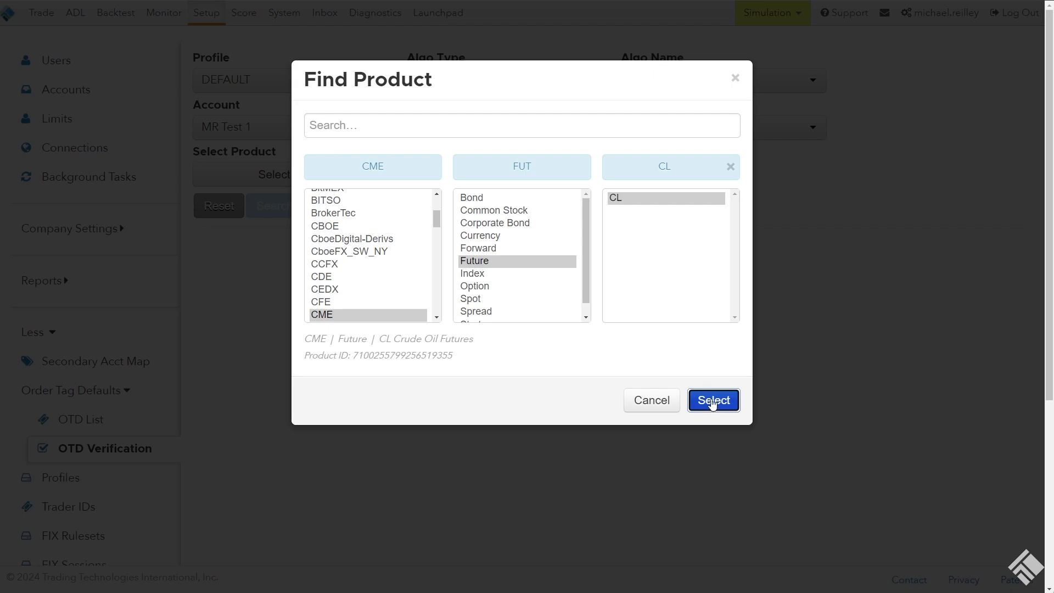
{"action": "left_click", "coordinate": [713, 401]}
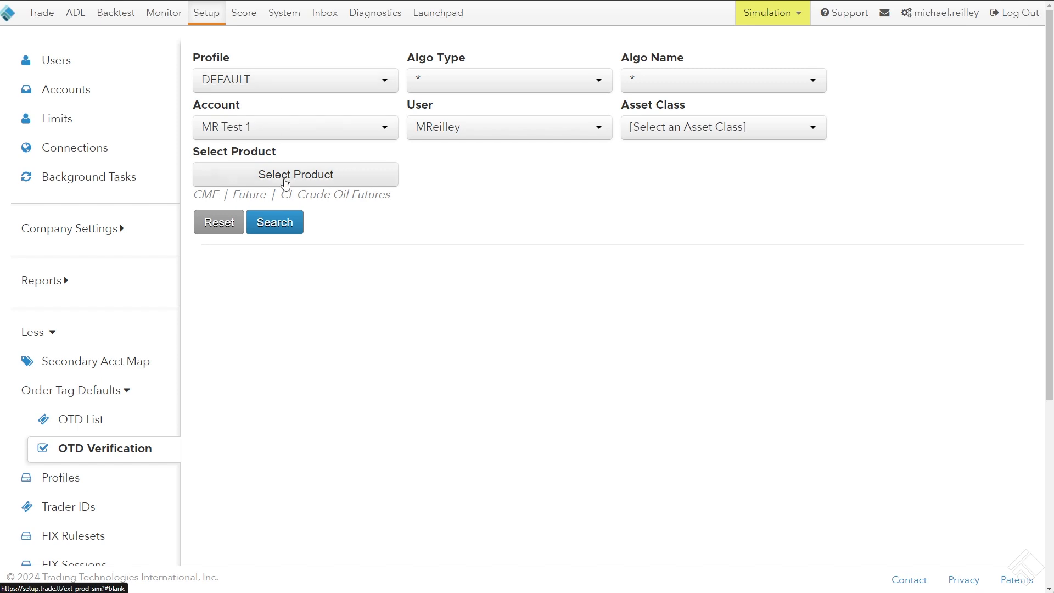
Set the asset class to *, run the order tag default search and examine the CTI and Origin results
{"action": "left_click", "coordinate": [276, 225]}
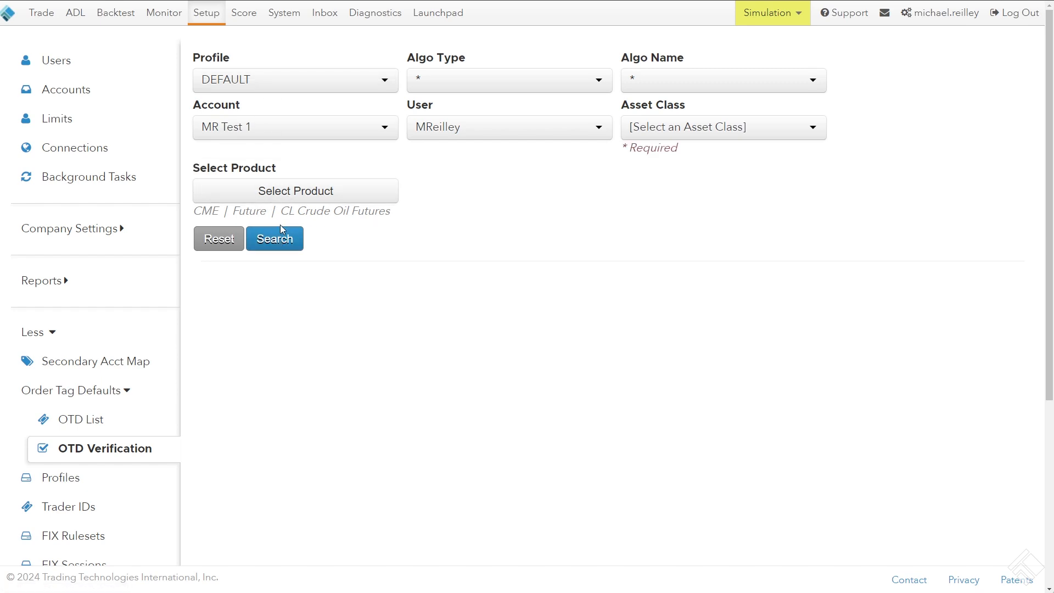
{"action": "left_click", "coordinate": [720, 127]}
{"action": "left_click", "coordinate": [702, 187]}
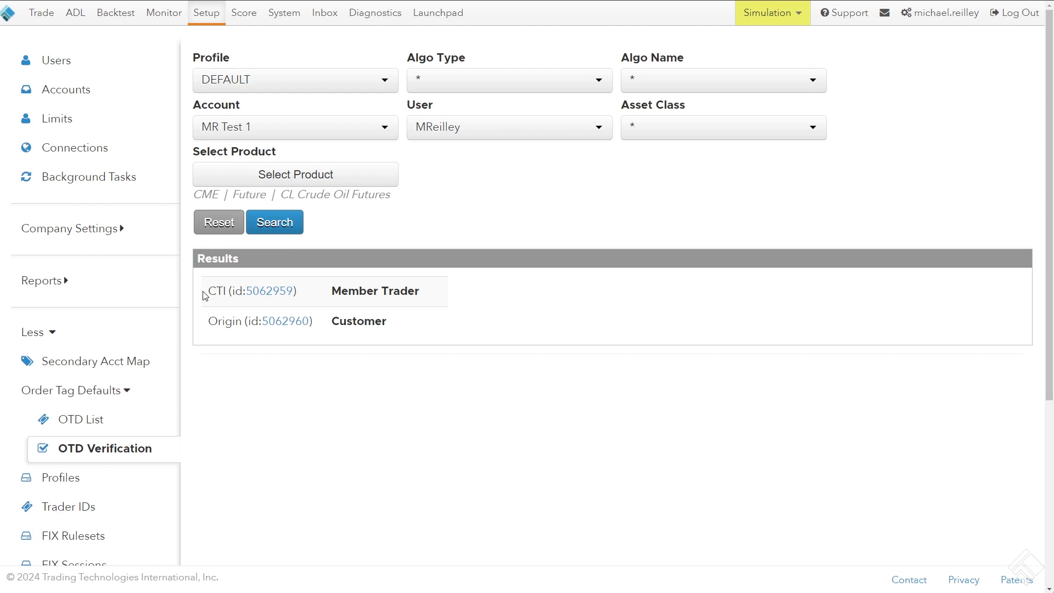
{"action": "left_click_drag", "start_coordinate": [205, 296], "coordinate": [443, 293]}
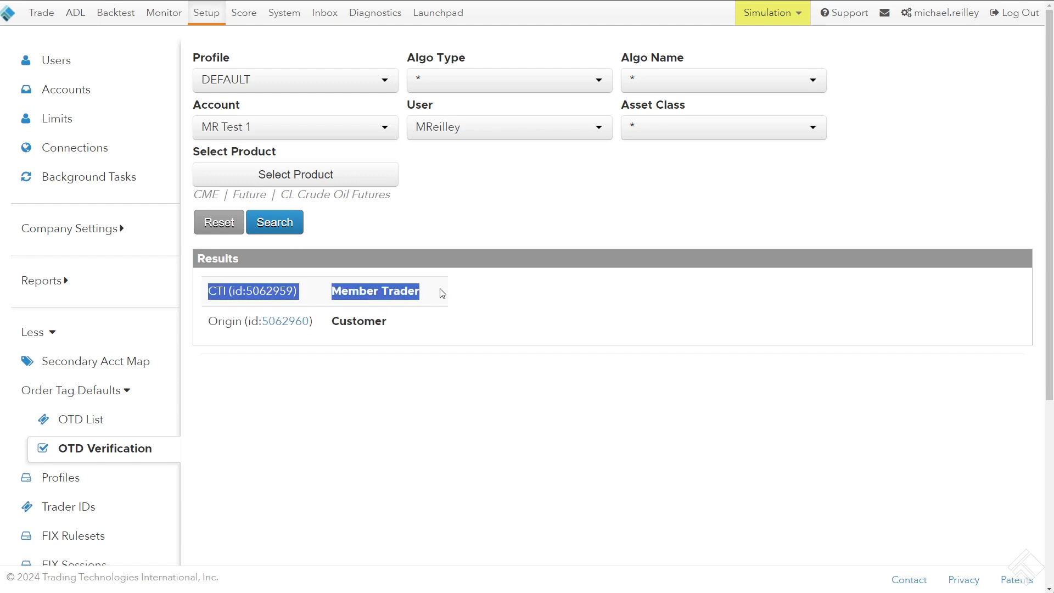
{"action": "left_click", "coordinate": [227, 336]}
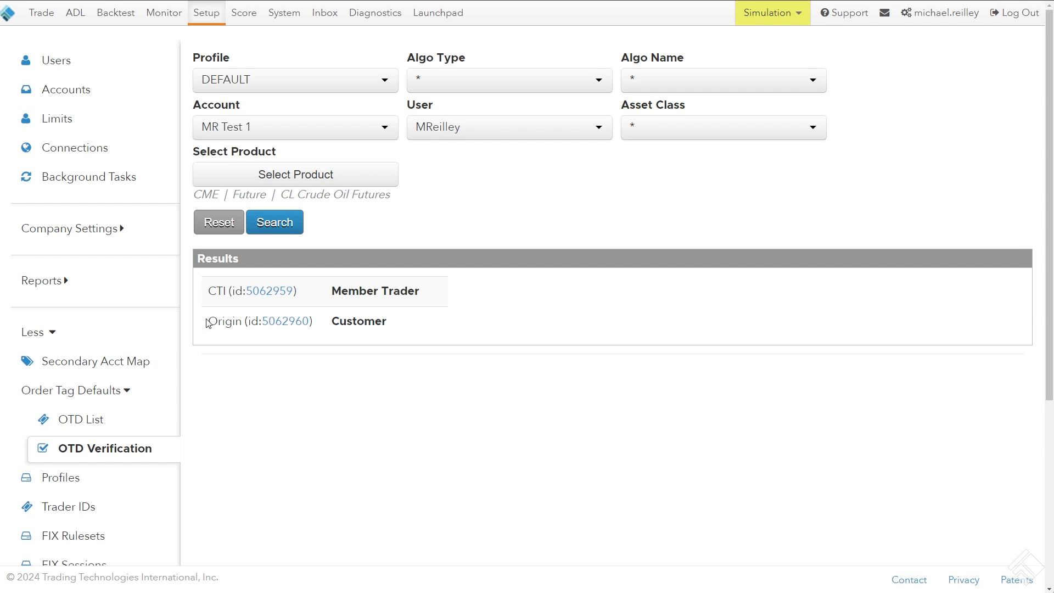
{"action": "left_click_drag", "start_coordinate": [206, 322], "coordinate": [421, 333]}
{"action": "left_click", "coordinate": [420, 333]}
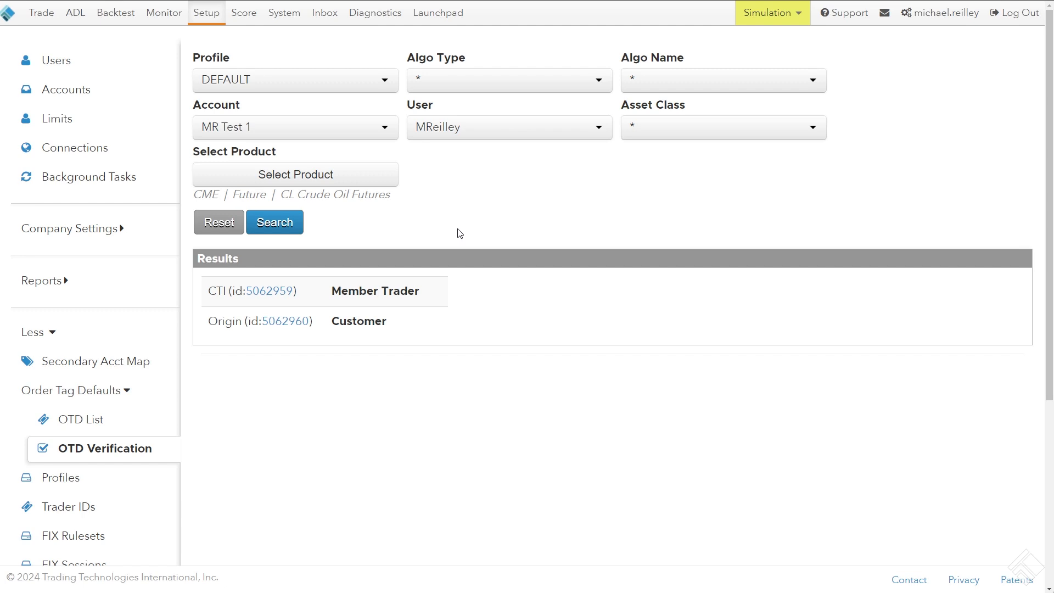
Open the OTD List and enlarge its grid to show all the CME order tag defaults of the MR Test accounts
{"action": "left_click", "coordinate": [95, 423]}
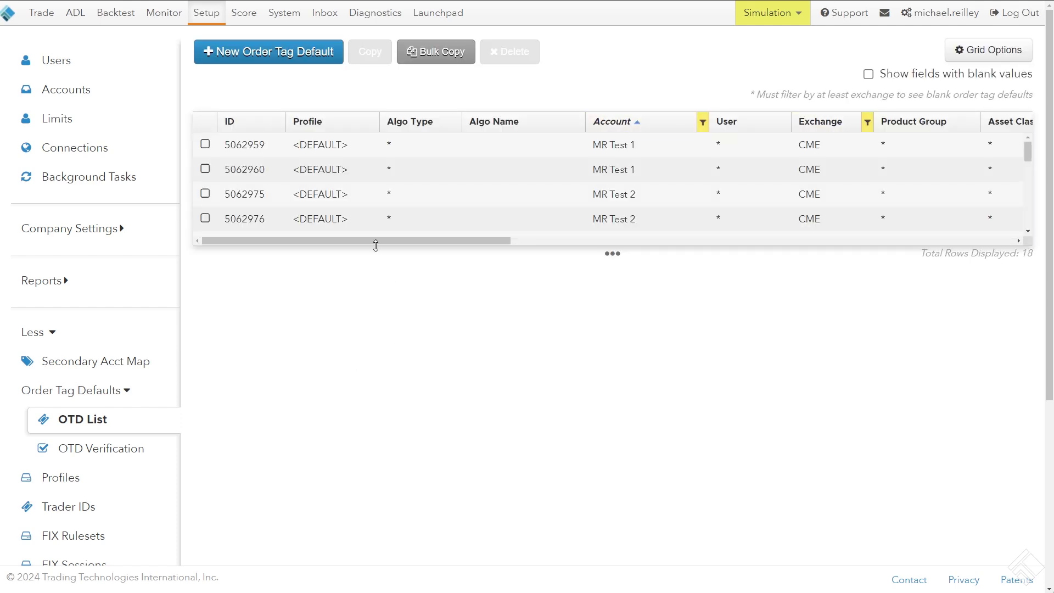
{"action": "left_click_drag", "start_coordinate": [376, 245], "coordinate": [382, 590]}
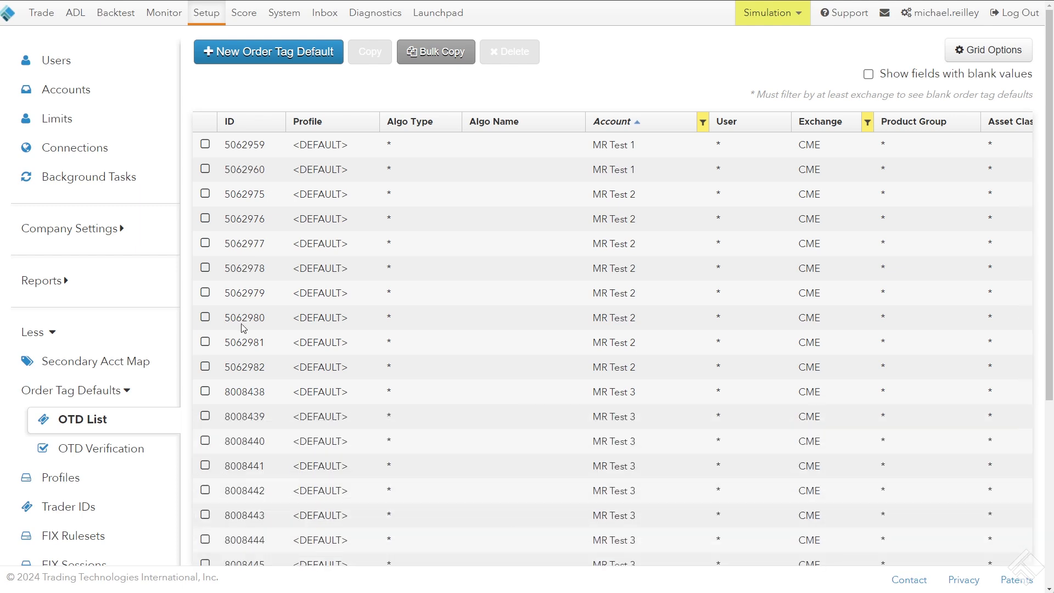
{"action": "scroll", "coordinate": [232, 509], "scroll_direction": "down", "scroll_amount": 3}
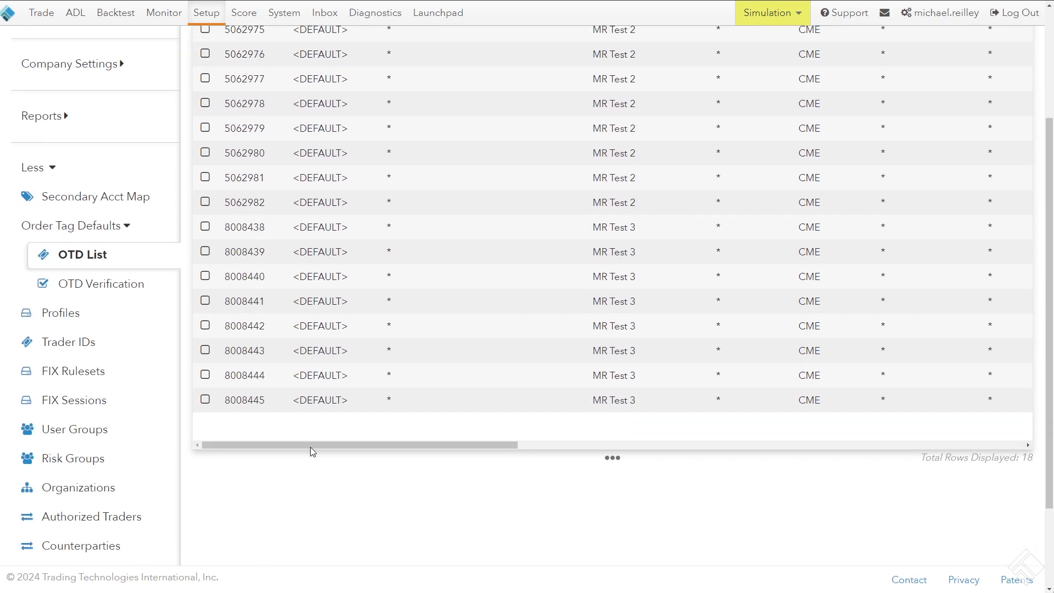
Look through the CME order tag defaults listed for the MR Test 1, MR Test 2 and MR Test 3 accounts
{"action": "scroll", "coordinate": [198, 447], "scroll_direction": "up", "scroll_amount": 3}
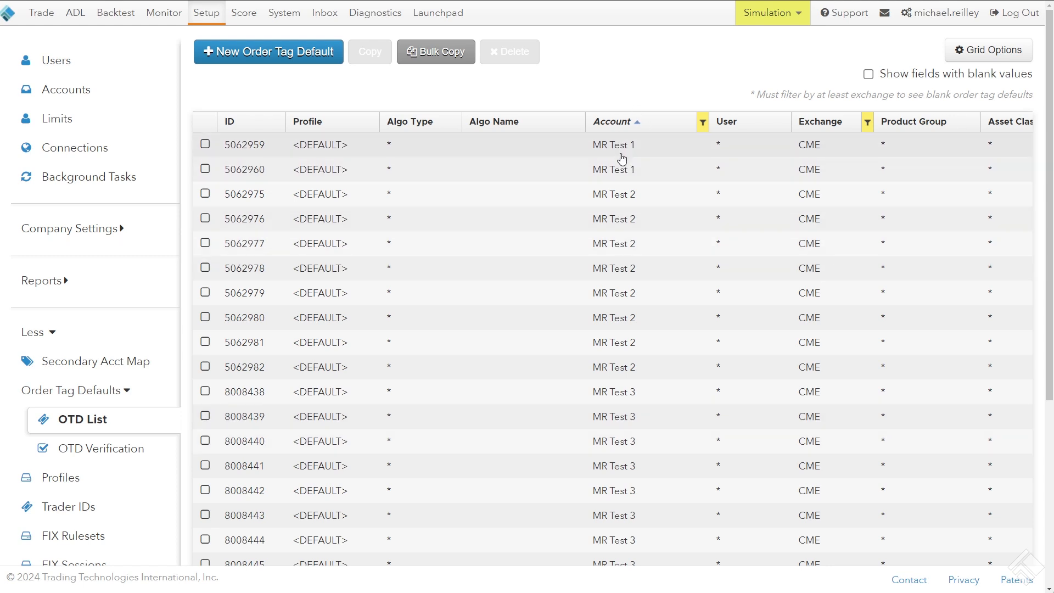
{"action": "scroll", "coordinate": [612, 217], "scroll_direction": "down", "scroll_amount": 2}
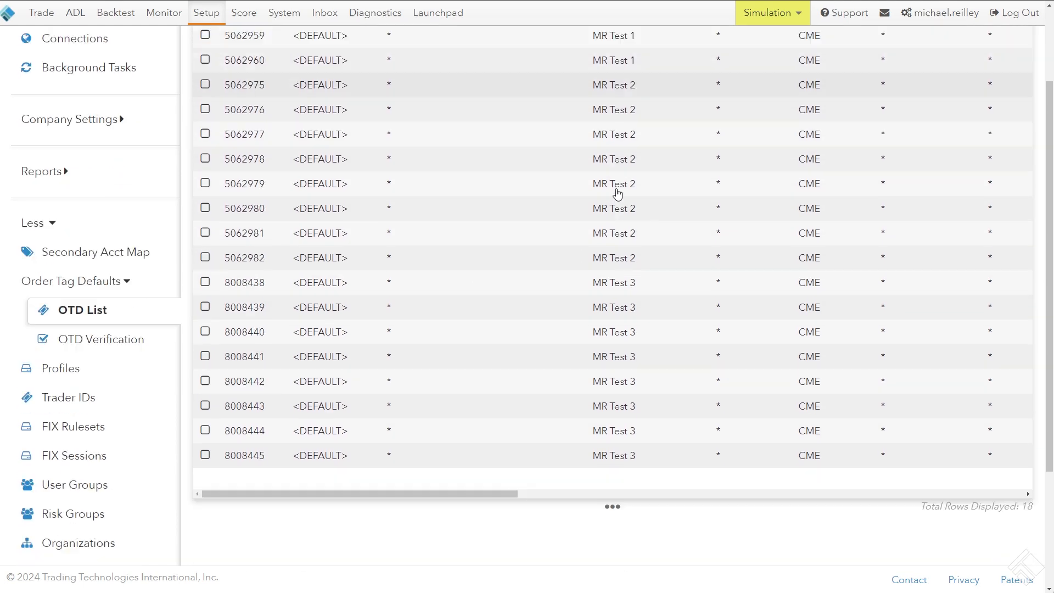
{"action": "scroll", "coordinate": [618, 193], "scroll_direction": "down", "scroll_amount": 1}
{"action": "scroll", "coordinate": [617, 165], "scroll_direction": "up", "scroll_amount": 2}
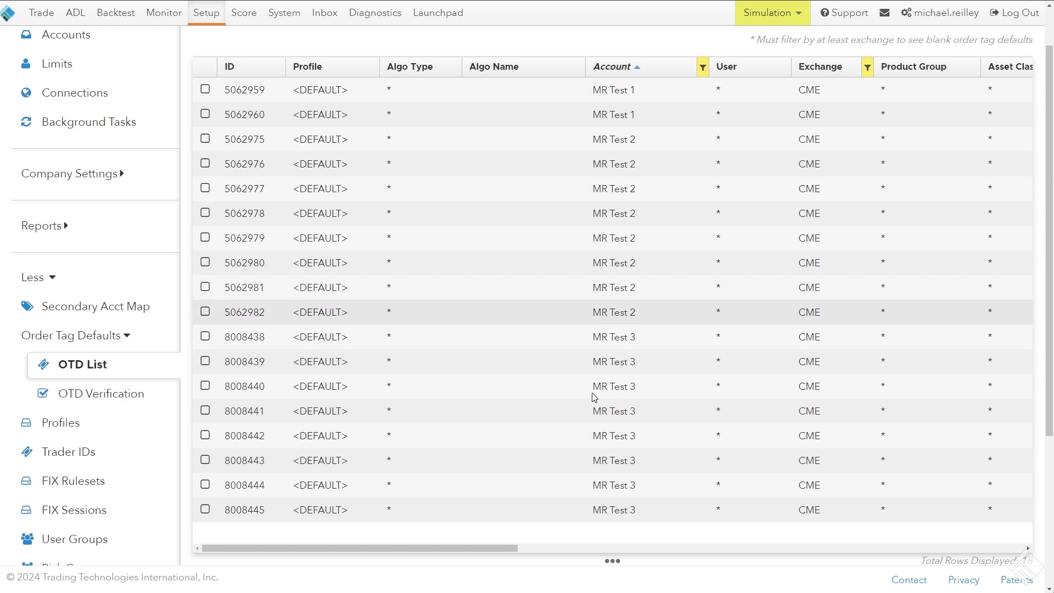
{"action": "scroll", "coordinate": [594, 397], "scroll_direction": "down", "scroll_amount": 2}
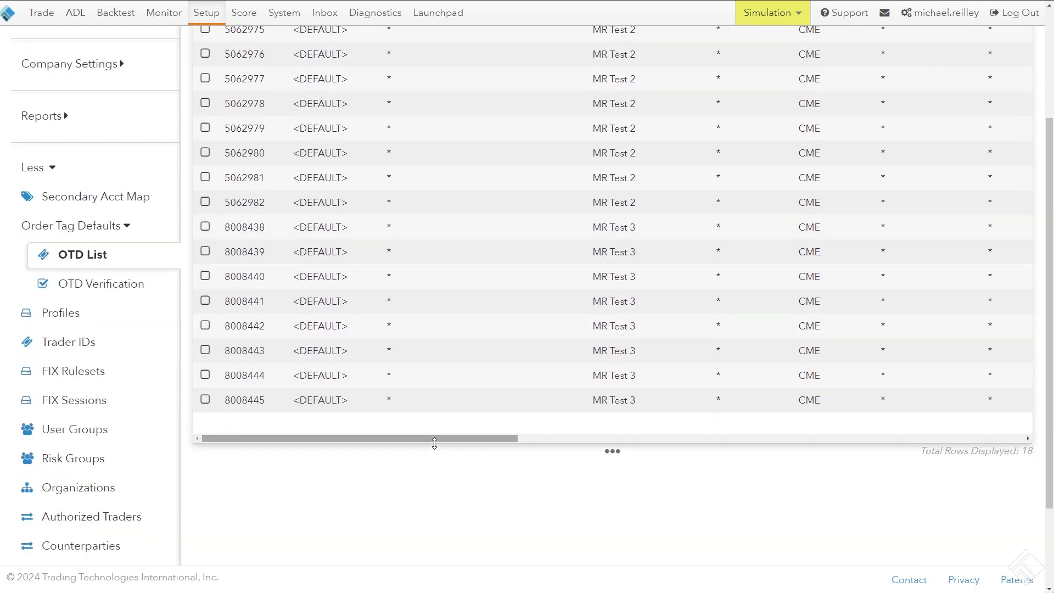
Shrink the grid to the MR Test 1 rows, widen the Restricted by column and examine their fields, values and restrictions
{"action": "left_click_drag", "start_coordinate": [435, 442], "coordinate": [431, 104]}
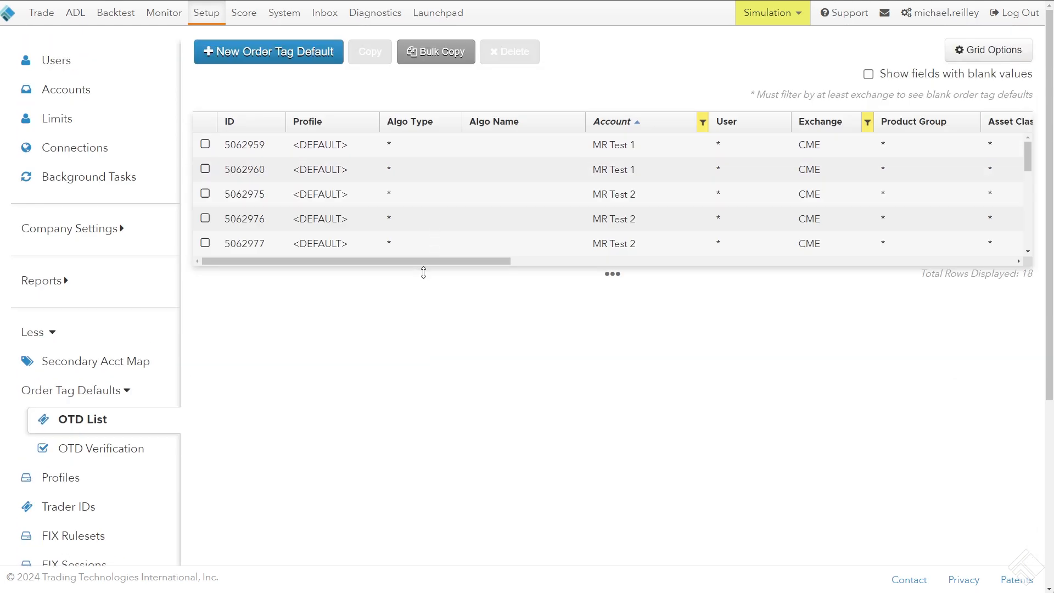
{"action": "left_click_drag", "start_coordinate": [423, 273], "coordinate": [426, 197]}
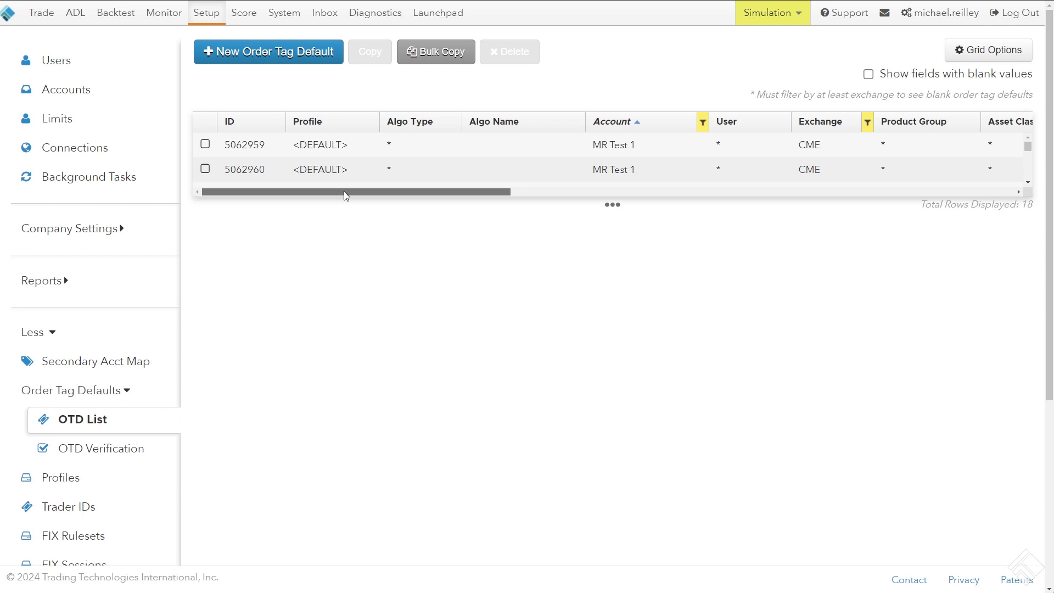
{"action": "left_click_drag", "start_coordinate": [344, 191], "coordinate": [642, 206]}
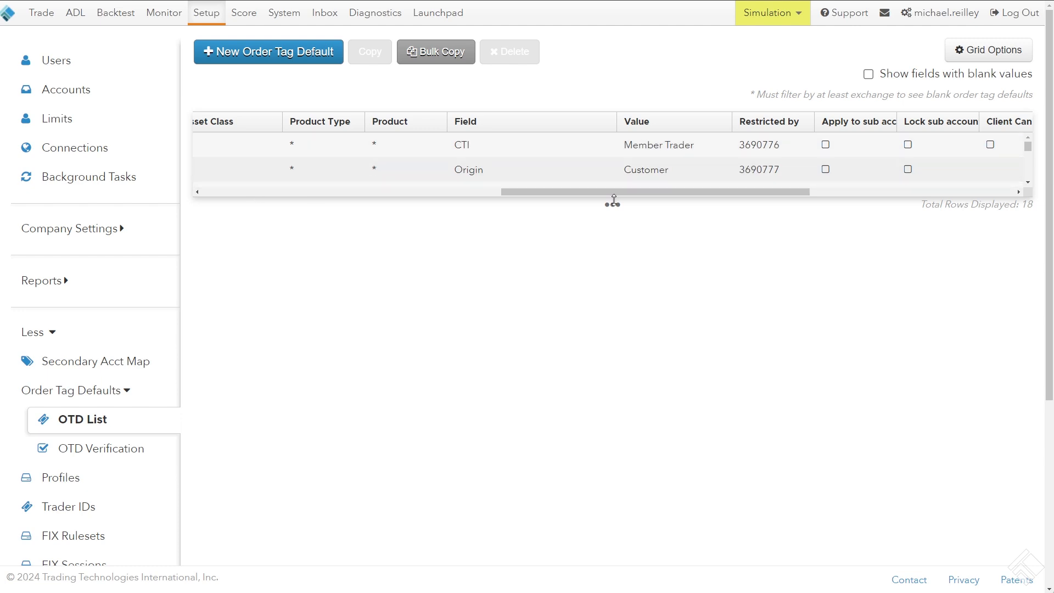
{"action": "mouse_move", "coordinate": [614, 201]}
{"action": "left_mouse_down"}
{"action": "mouse_move", "coordinate": [613, 218]}
{"action": "mouse_move", "coordinate": [619, 204]}
{"action": "left_mouse_up"}
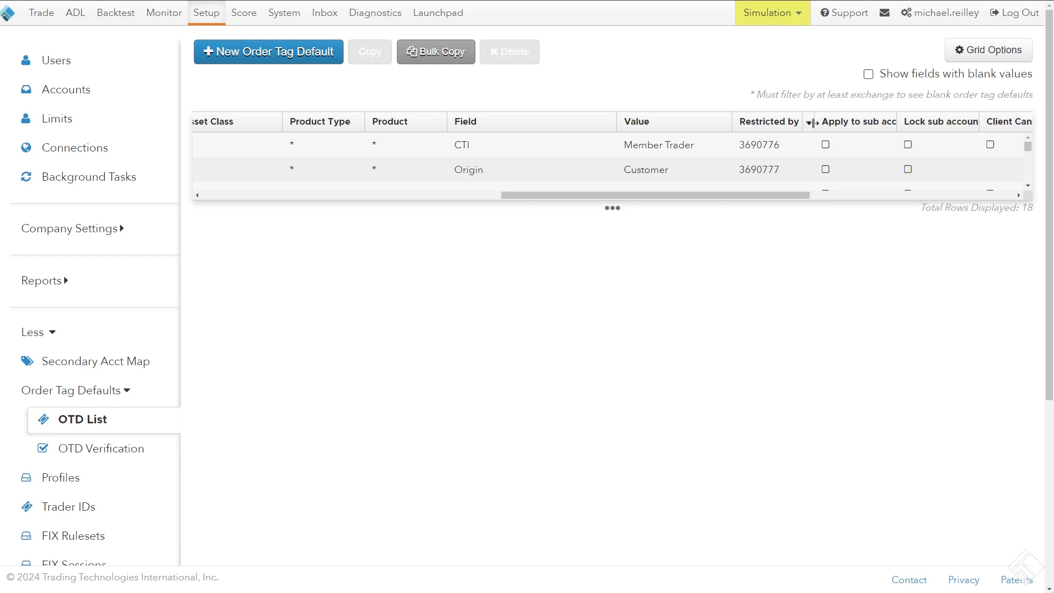
{"action": "left_click_drag", "start_coordinate": [814, 123], "coordinate": [851, 123]}
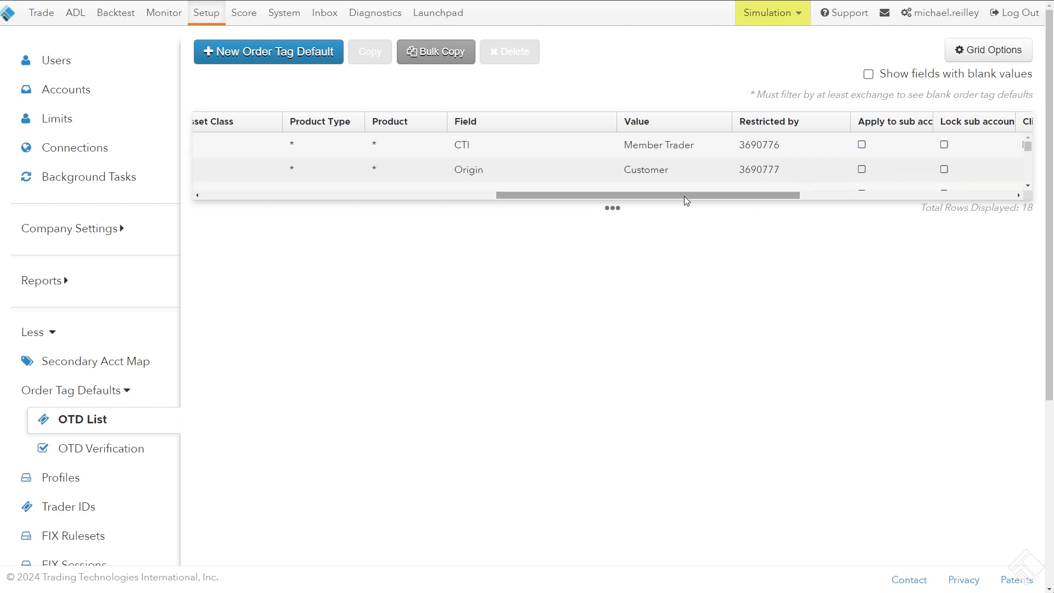
Resize the grid to show the MR Test 2 rows and examine their fields, values and restricting order tag defaults
{"action": "left_click_drag", "start_coordinate": [684, 196], "coordinate": [370, 394]}
{"action": "scroll", "coordinate": [558, 196], "scroll_direction": "down", "scroll_amount": 1}
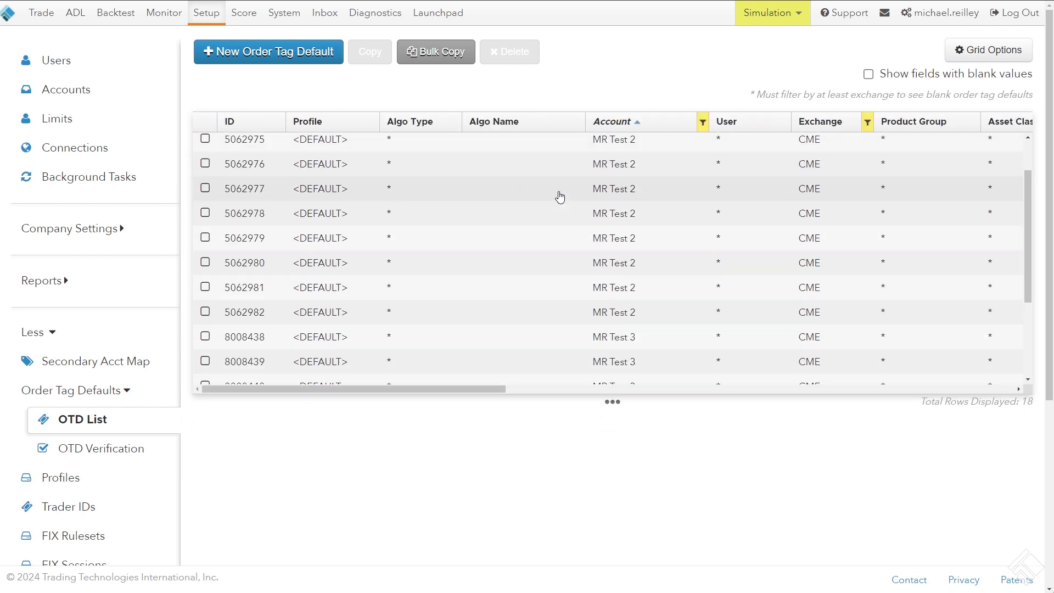
{"action": "left_click_drag", "start_coordinate": [611, 390], "coordinate": [640, 335]}
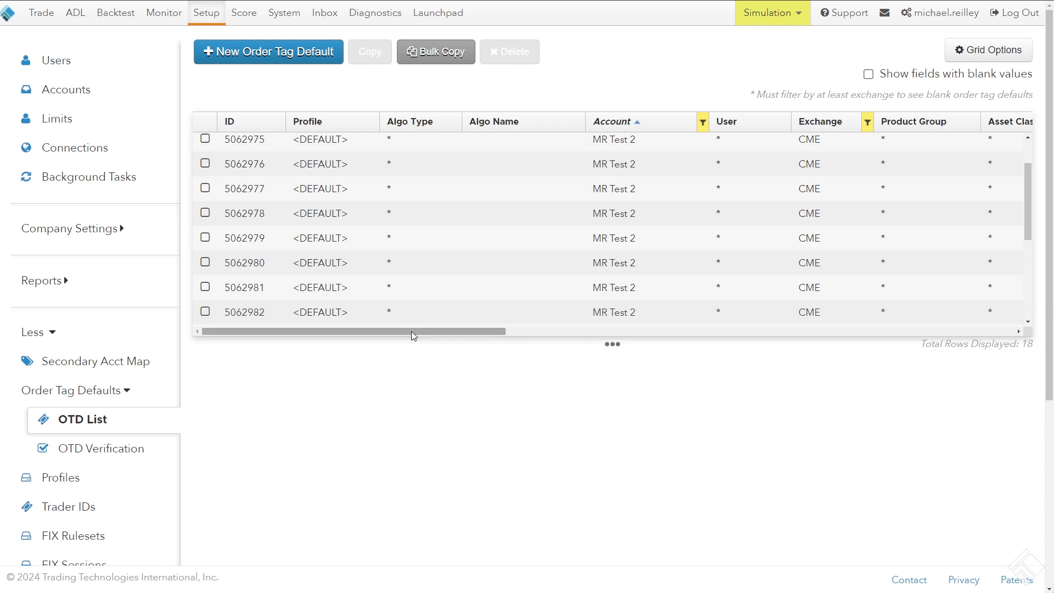
{"action": "left_click_drag", "start_coordinate": [411, 331], "coordinate": [675, 353]}
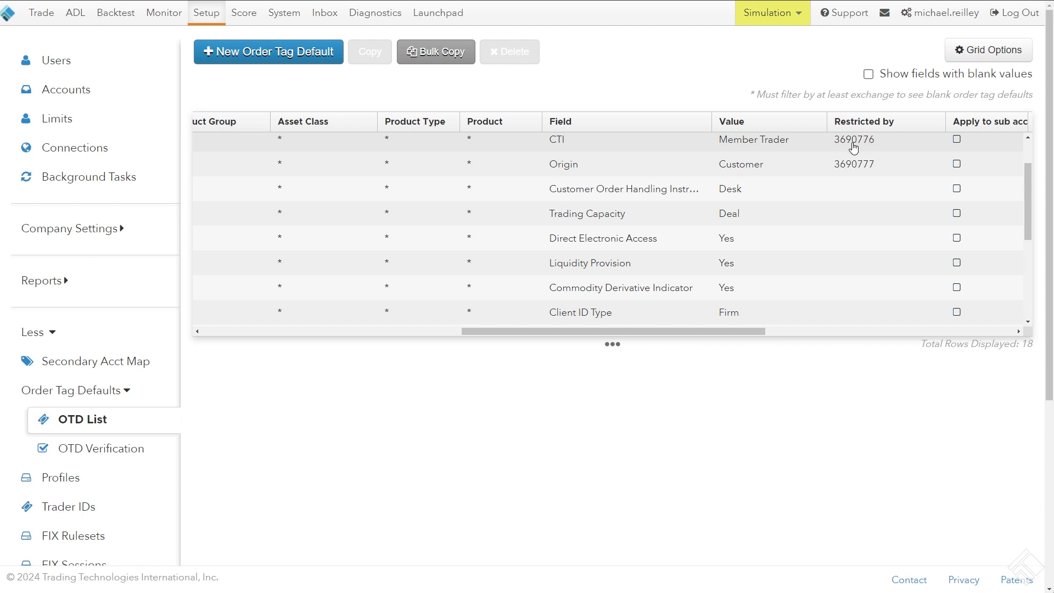
{"action": "scroll", "coordinate": [859, 151], "scroll_direction": "up", "scroll_amount": 1}
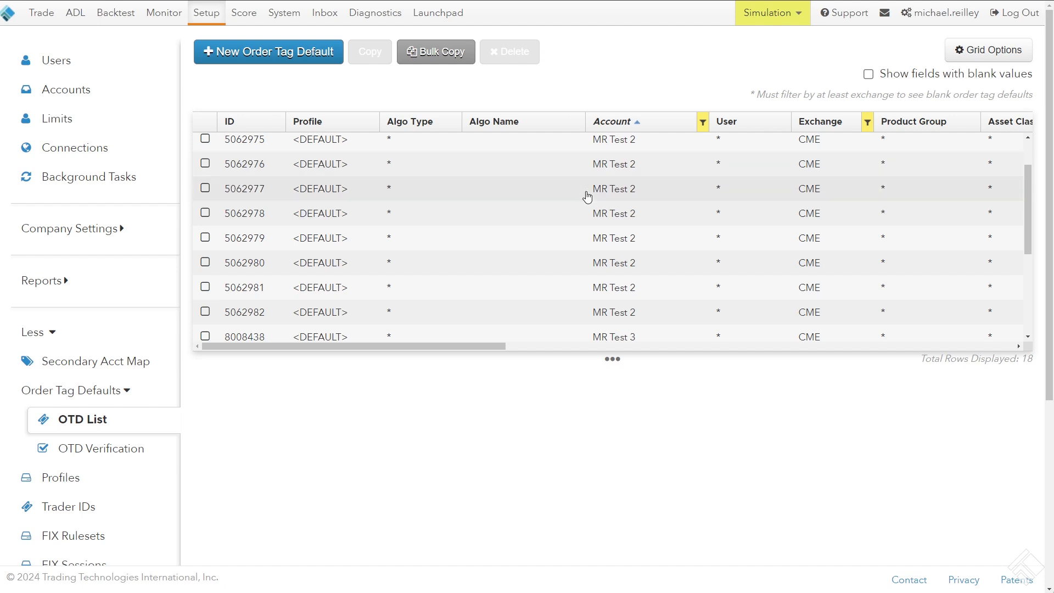
{"action": "scroll", "coordinate": [617, 207], "scroll_direction": "up", "scroll_amount": 1}
Select the MR Test 2 order tag default for Customer Order Handling Instruction and widen the Field column to fit its full name
{"action": "left_click", "coordinate": [622, 220]}
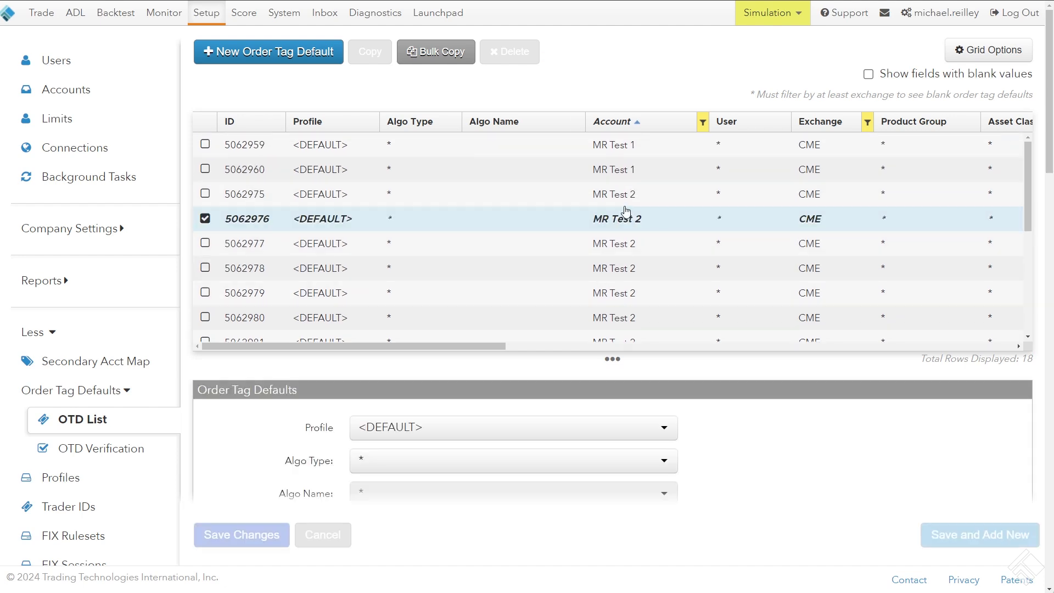
{"action": "left_click_drag", "start_coordinate": [492, 353], "coordinate": [492, 363]}
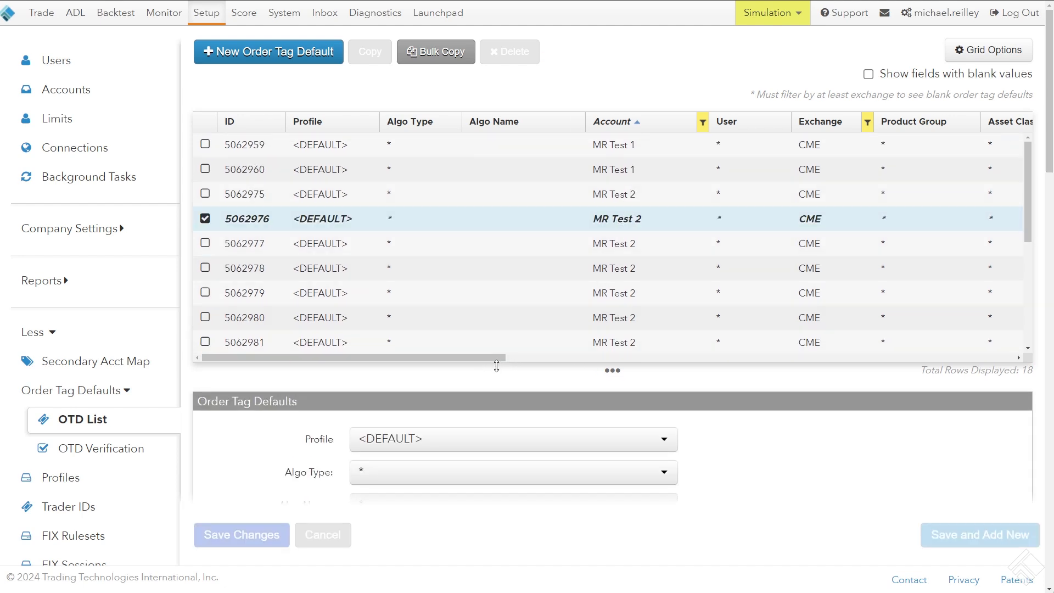
{"action": "left_click", "coordinate": [558, 246]}
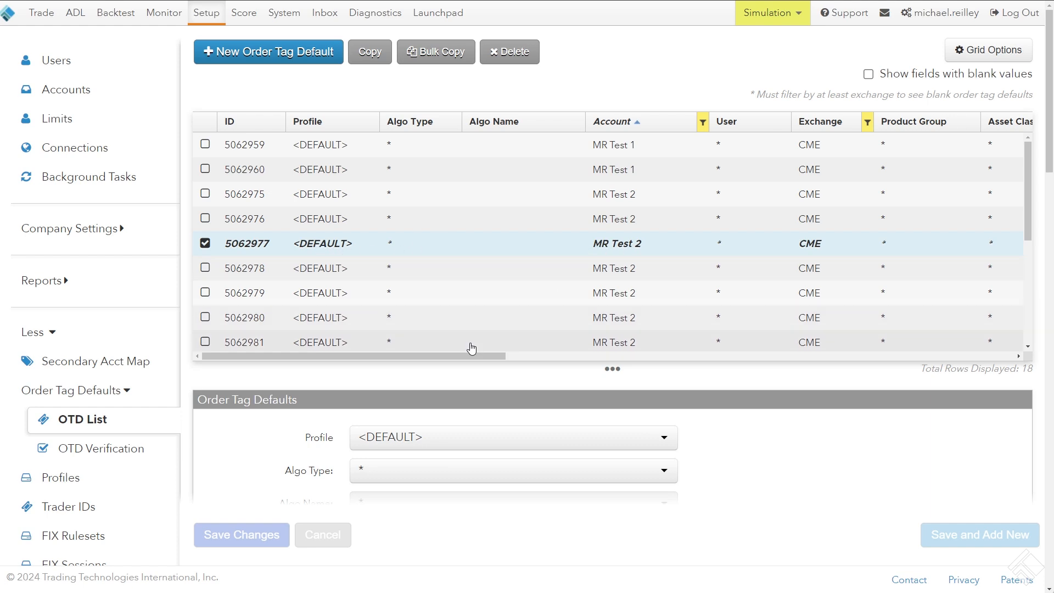
{"action": "left_click_drag", "start_coordinate": [478, 356], "coordinate": [746, 364]}
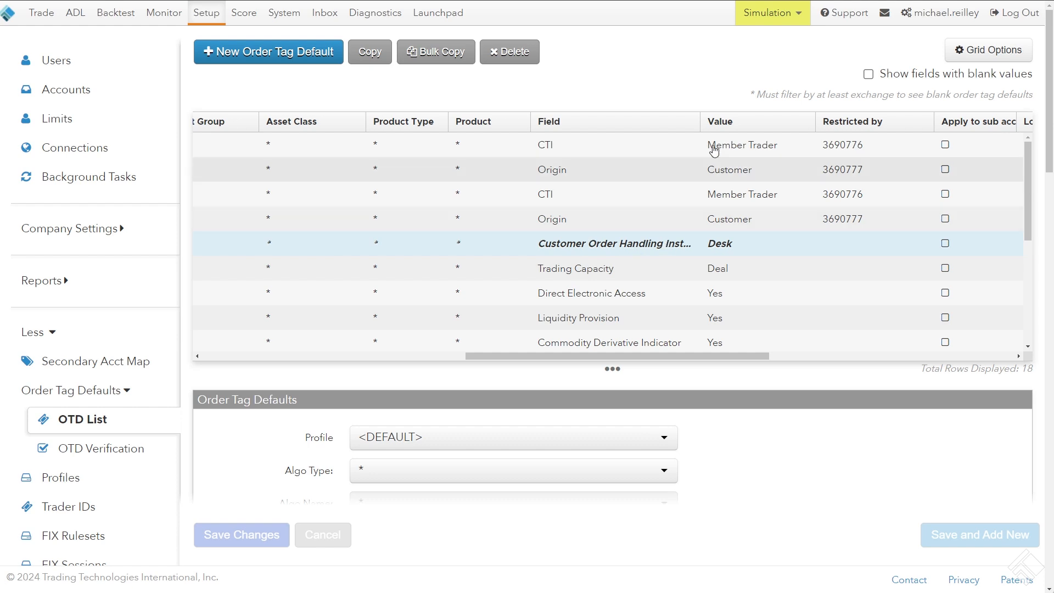
{"action": "left_click_drag", "start_coordinate": [701, 125], "coordinate": [739, 136]}
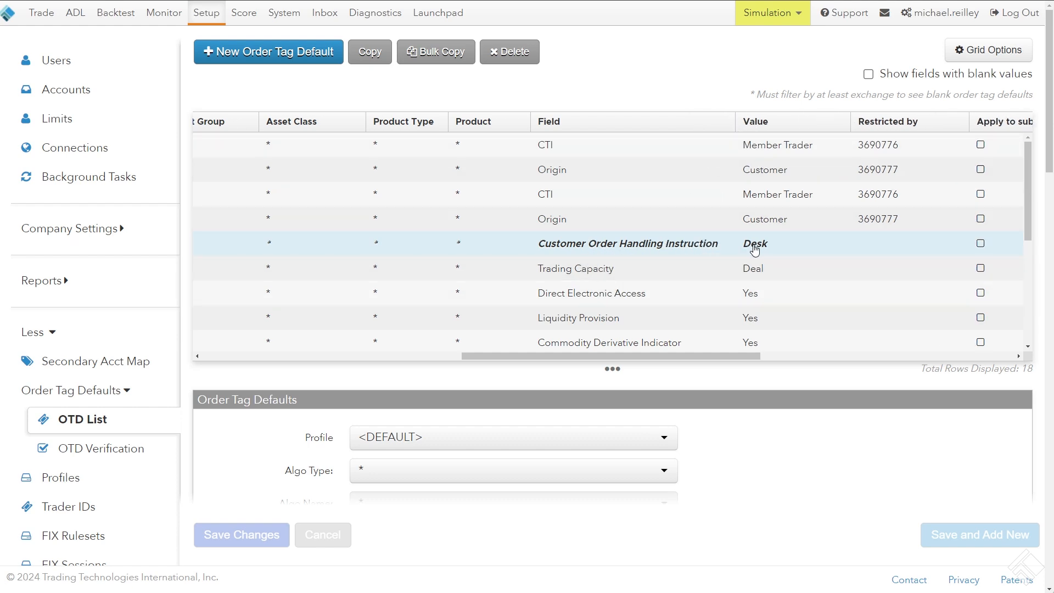
Shrink the grid to the selected Customer Order Handling Instruction row to make room for the Order Tag Defaults form
{"action": "left_click_drag", "start_coordinate": [632, 360], "coordinate": [637, 278]}
{"action": "scroll", "coordinate": [518, 203], "scroll_direction": "down", "scroll_amount": 1}
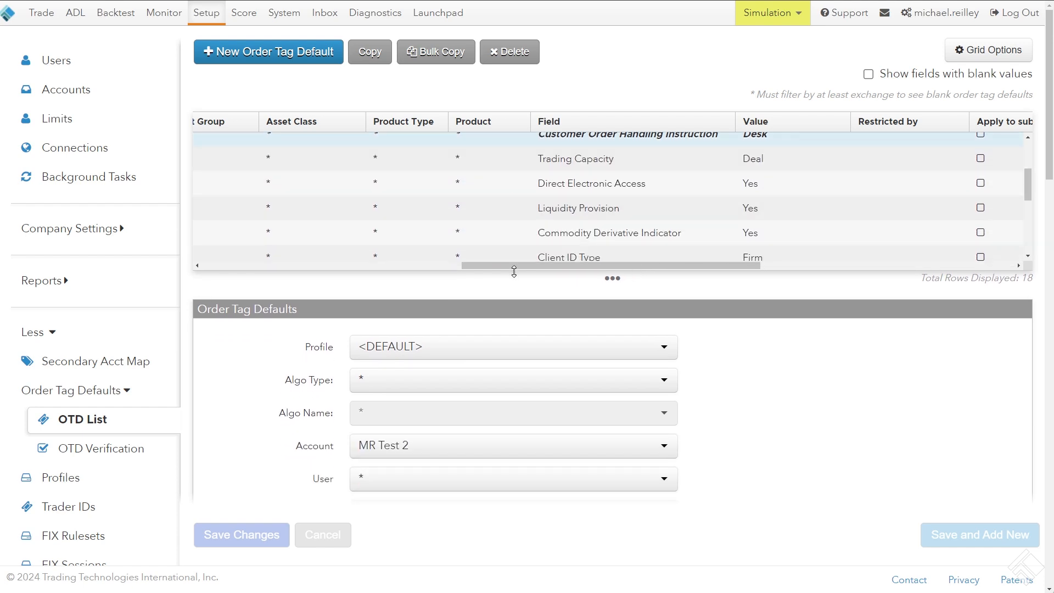
{"action": "left_click_drag", "start_coordinate": [514, 272], "coordinate": [520, 177]}
{"action": "left_click", "coordinate": [1029, 137]}
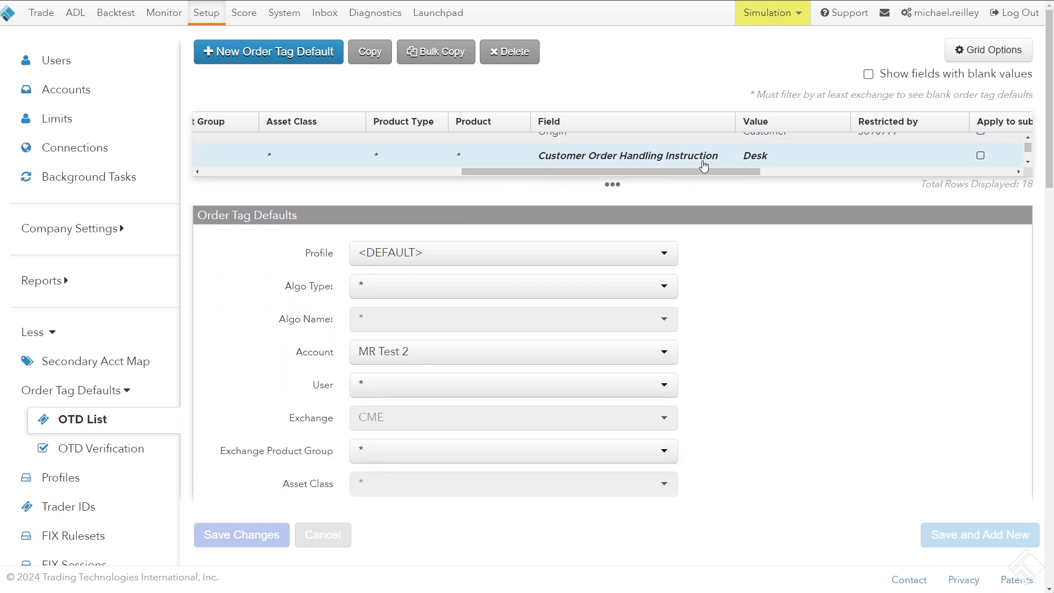
{"action": "scroll", "coordinate": [198, 218], "scroll_direction": "down", "scroll_amount": 1}
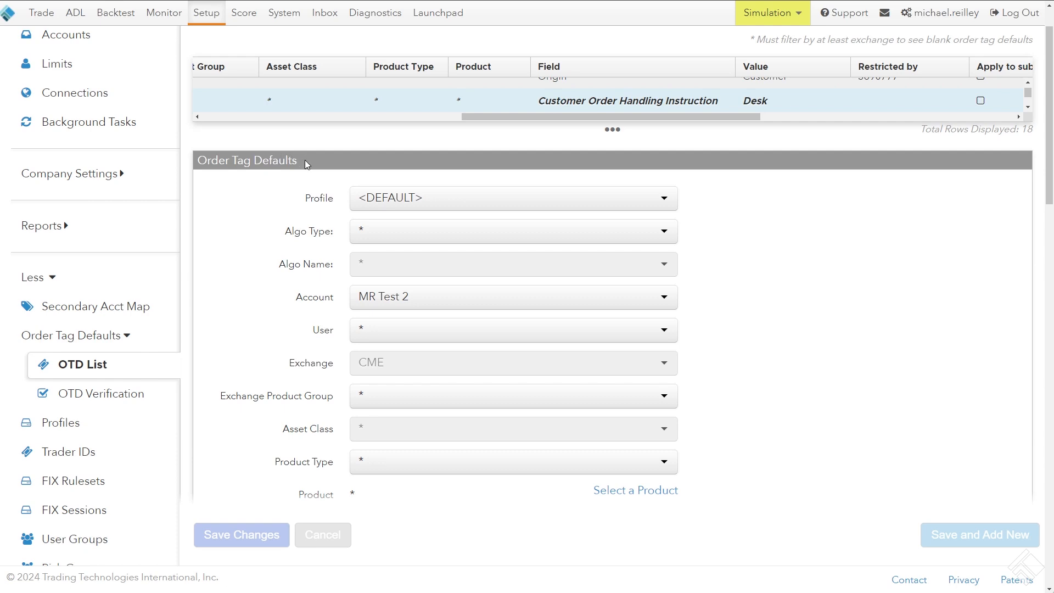
{"action": "left_click_drag", "start_coordinate": [305, 159], "coordinate": [250, 192]}
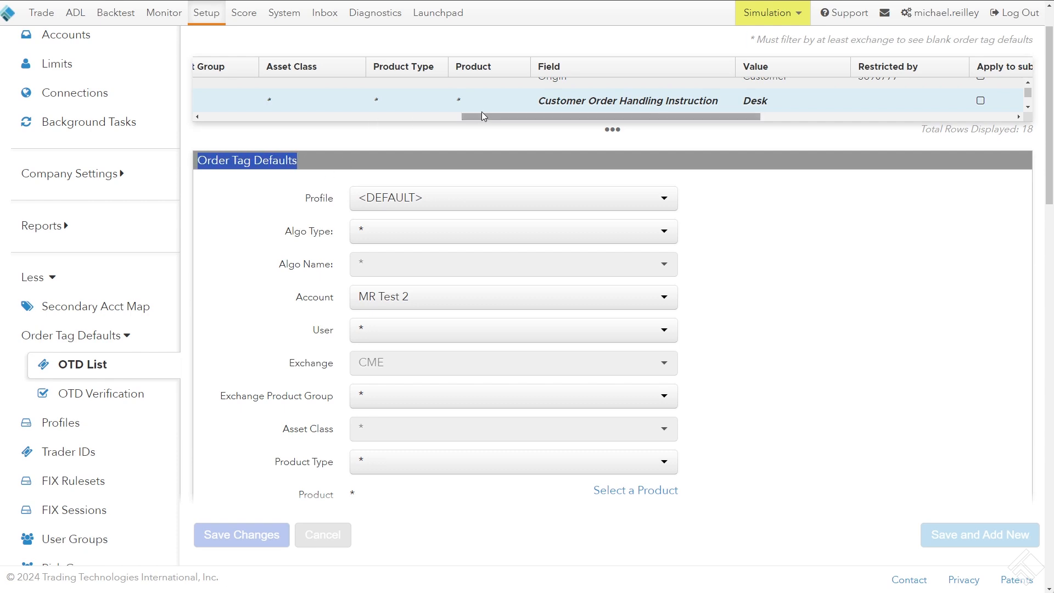
{"action": "left_click_drag", "start_coordinate": [483, 116], "coordinate": [195, 124]}
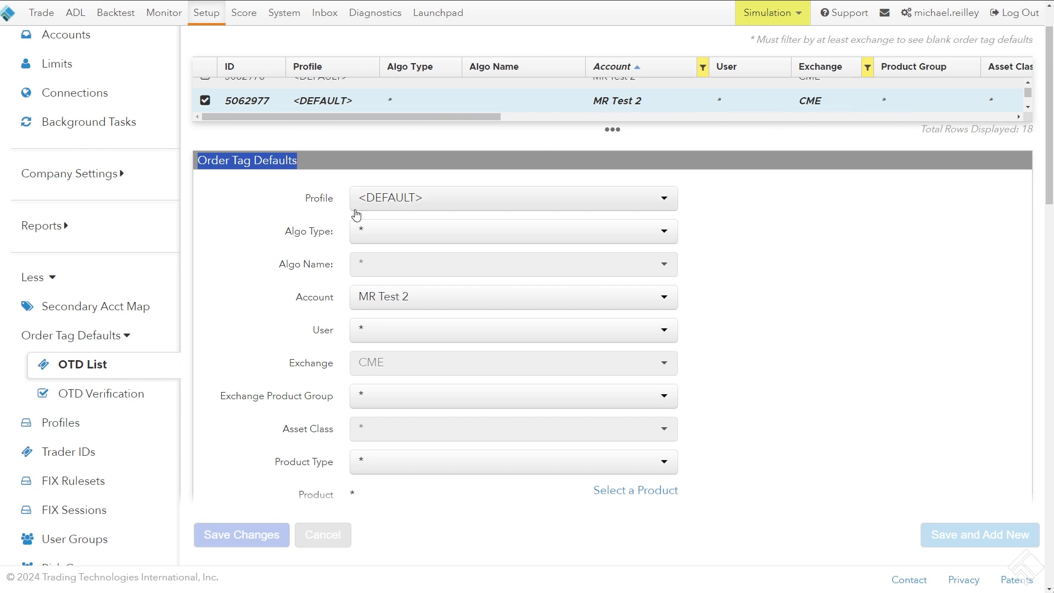
Inspect the Account and User choices of the selected order tag default, keeping MR Test 2 and *
{"action": "left_click", "coordinate": [380, 301]}
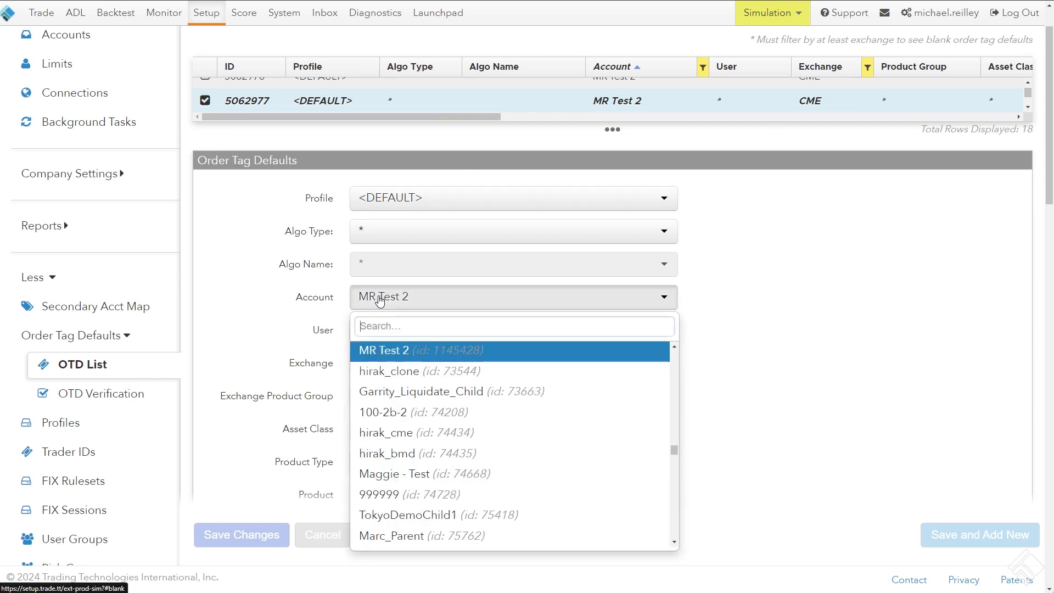
{"action": "left_click", "coordinate": [306, 298]}
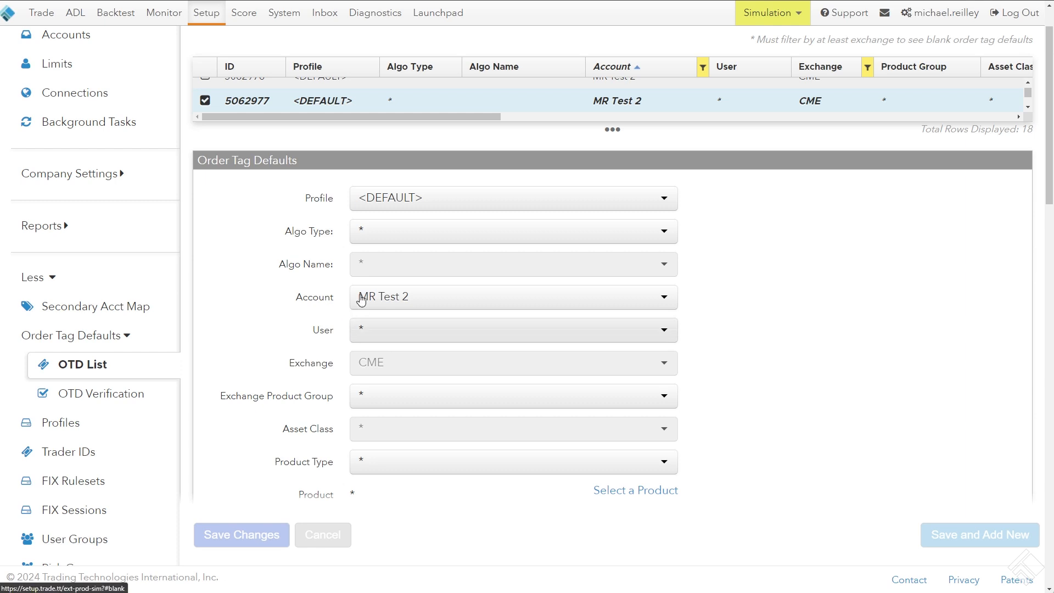
{"action": "left_click", "coordinate": [369, 333]}
{"action": "left_click", "coordinate": [285, 329]}
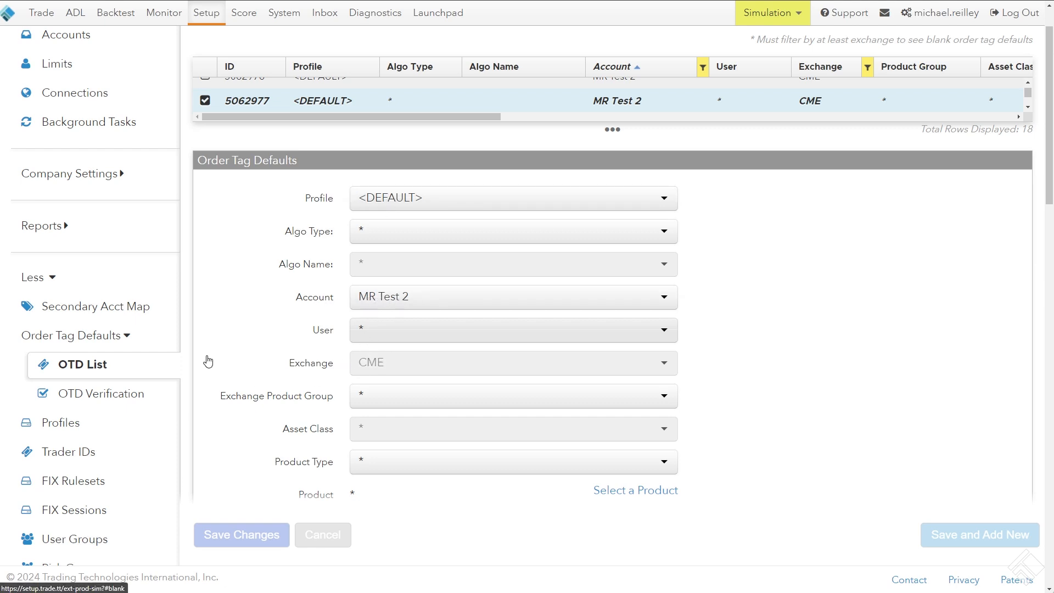
Review the key settings and the Fields table of the MR Test 2 order tag defaults, including the override and restriction columns
{"action": "scroll", "coordinate": [207, 360], "scroll_direction": "down", "scroll_amount": 6}
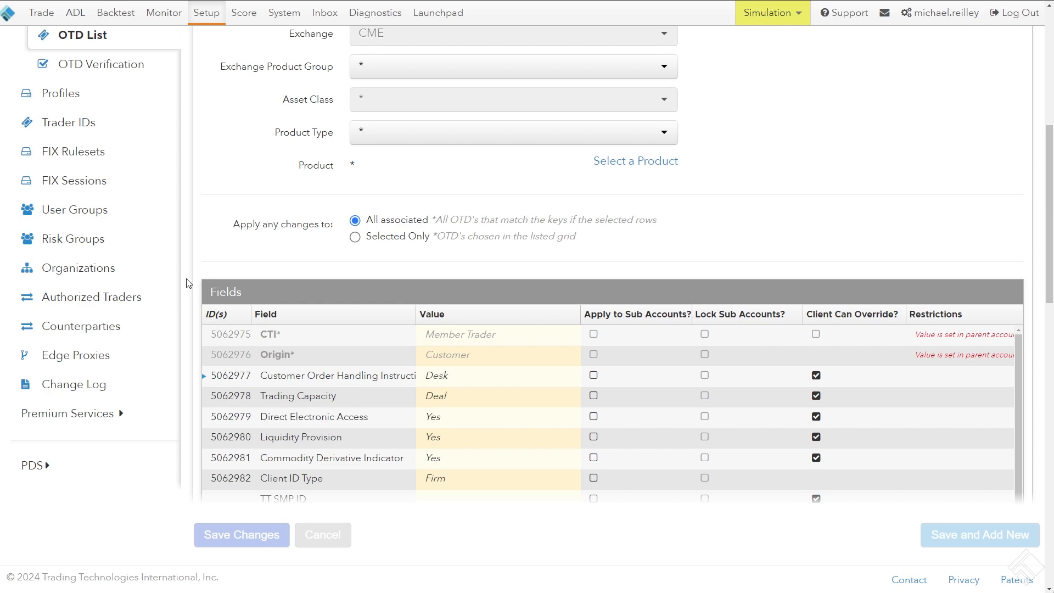
{"action": "scroll", "coordinate": [189, 284], "scroll_direction": "up", "scroll_amount": 5}
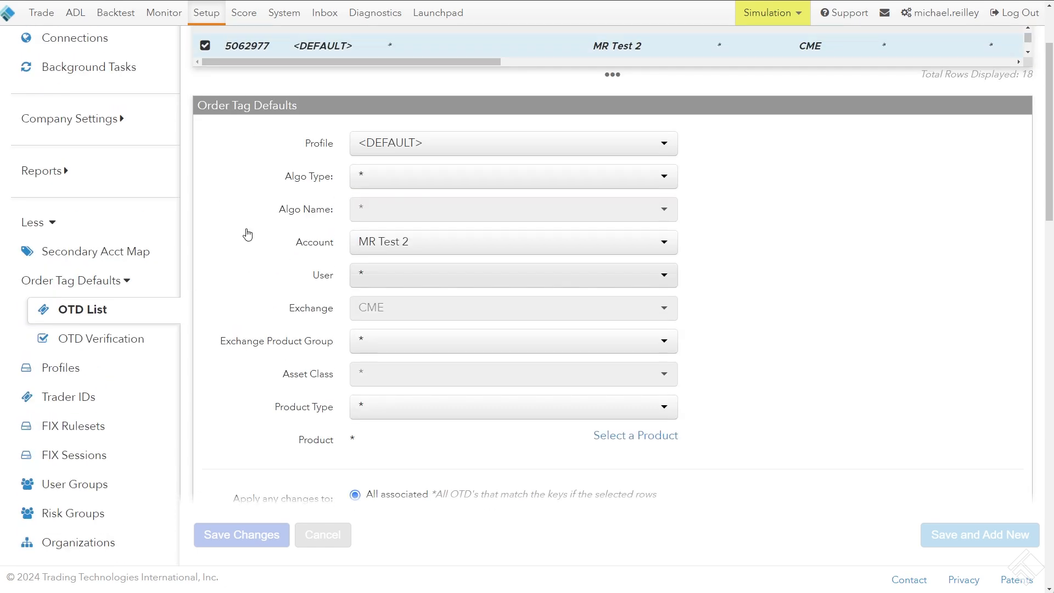
{"action": "scroll", "coordinate": [193, 203], "scroll_direction": "down", "scroll_amount": 4}
{"action": "scroll", "coordinate": [194, 212], "scroll_direction": "down", "scroll_amount": 6}
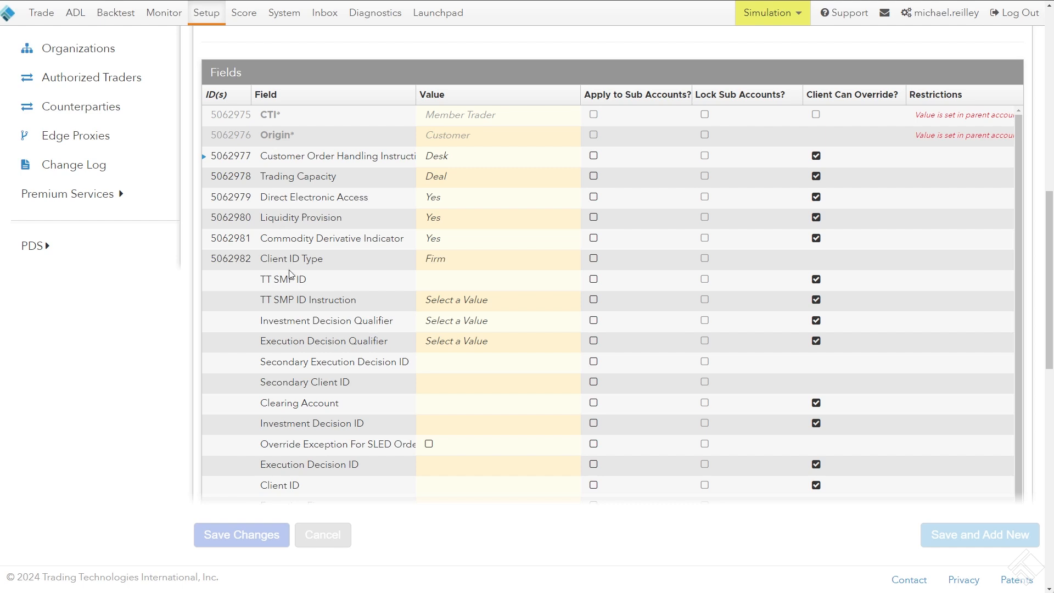
{"action": "scroll", "coordinate": [300, 299], "scroll_direction": "down", "scroll_amount": 1}
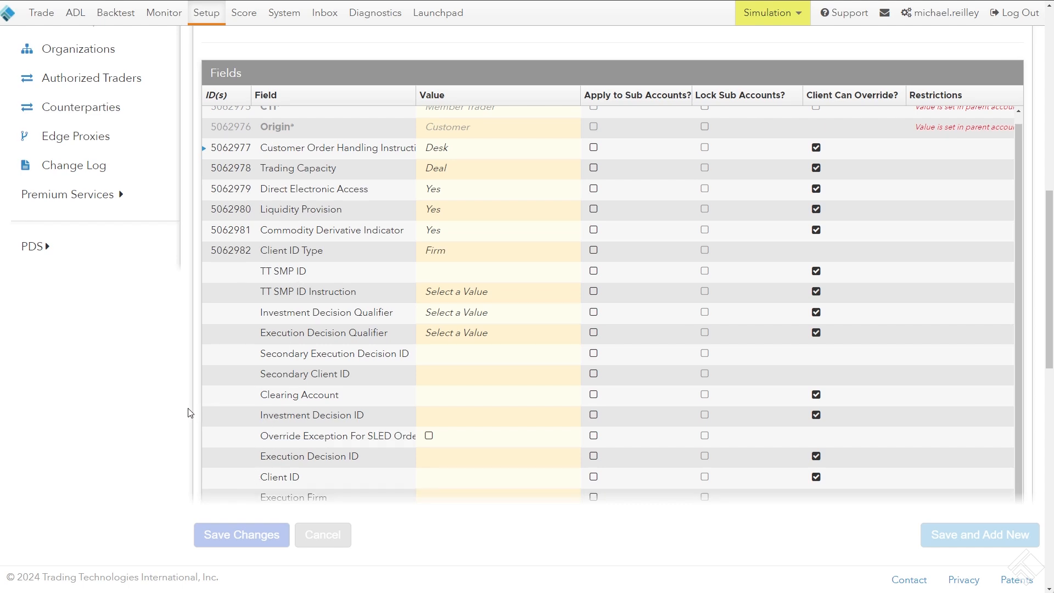
{"action": "scroll", "coordinate": [188, 412], "scroll_direction": "up", "scroll_amount": 10}
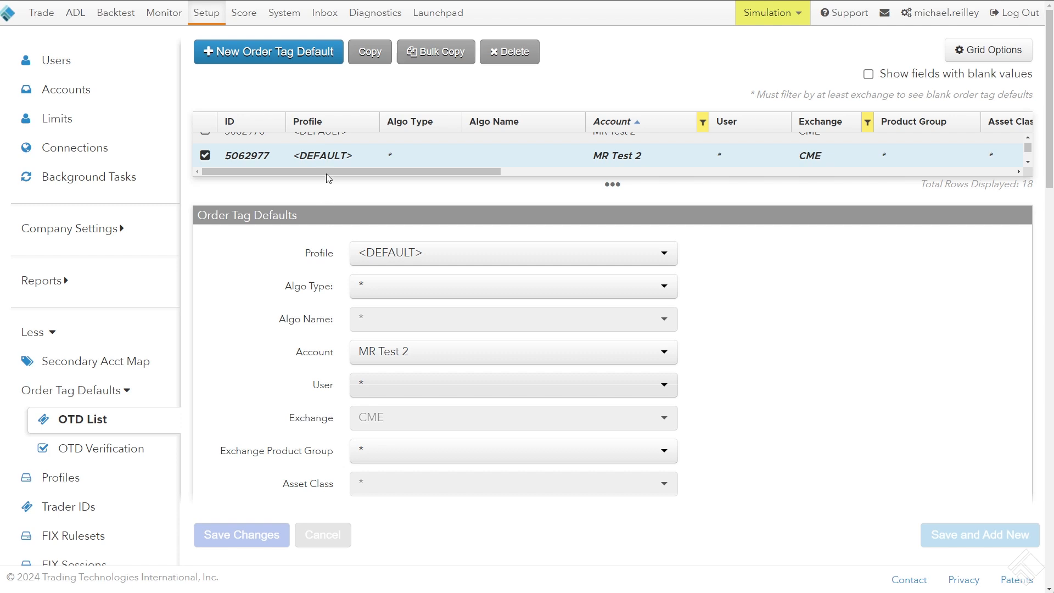
{"action": "mouse_move", "coordinate": [326, 174]}
{"action": "left_mouse_down"}
{"action": "mouse_move", "coordinate": [570, 178]}
{"action": "mouse_move", "coordinate": [312, 178]}
{"action": "left_mouse_up"}
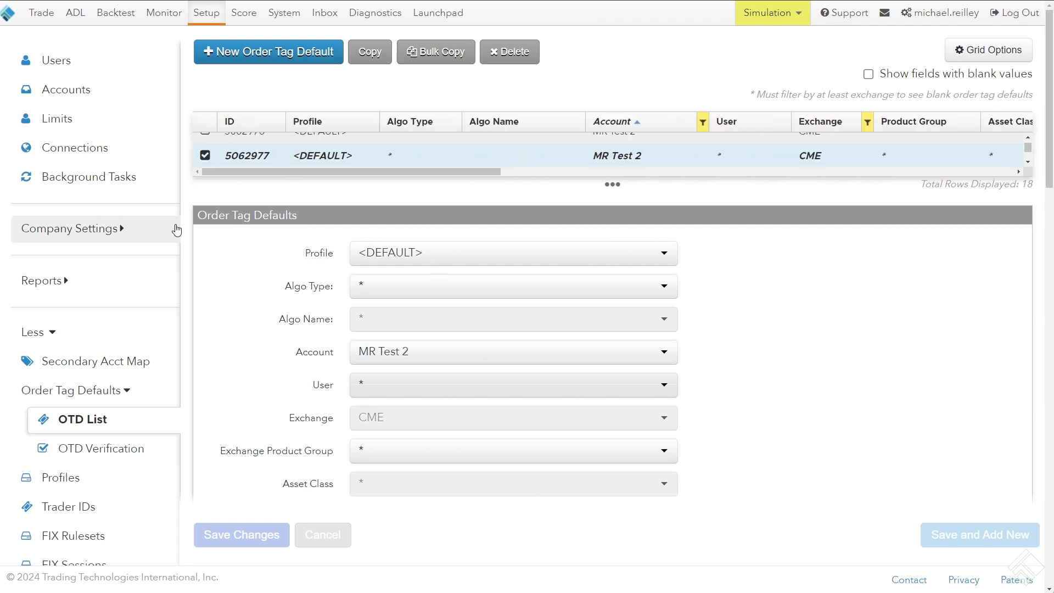
Set the Customer Order Handling Instruction of MR Test 2's order tag defaults to Electronic (Default) and save the changes
{"action": "scroll", "coordinate": [189, 234], "scroll_direction": "down", "scroll_amount": 10}
{"action": "scroll", "coordinate": [188, 233], "scroll_direction": "down", "scroll_amount": 3}
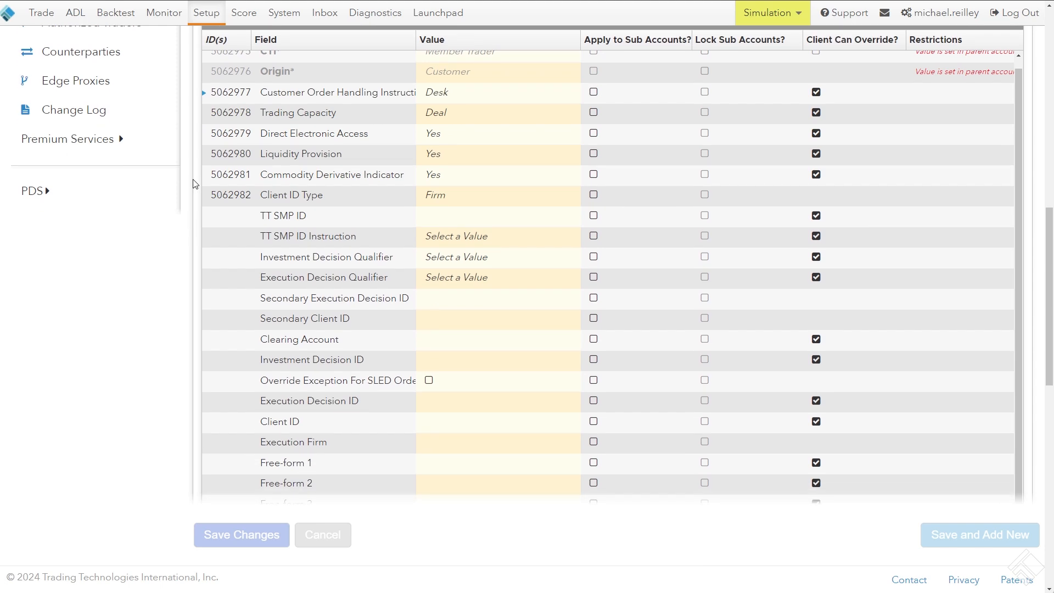
{"action": "scroll", "coordinate": [285, 186], "scroll_direction": "up", "scroll_amount": 2}
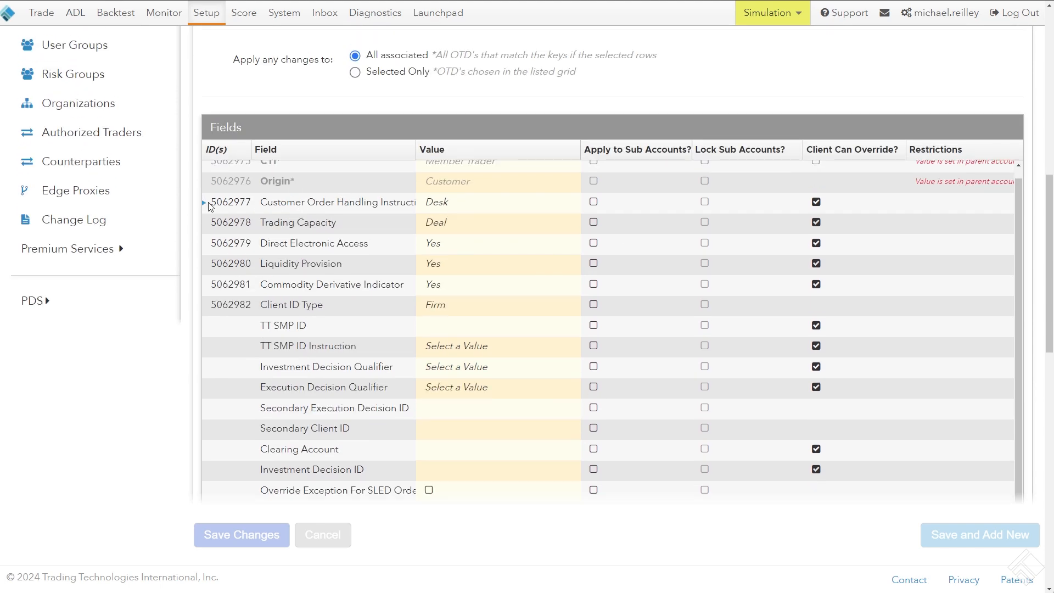
{"action": "left_click", "coordinate": [449, 205]}
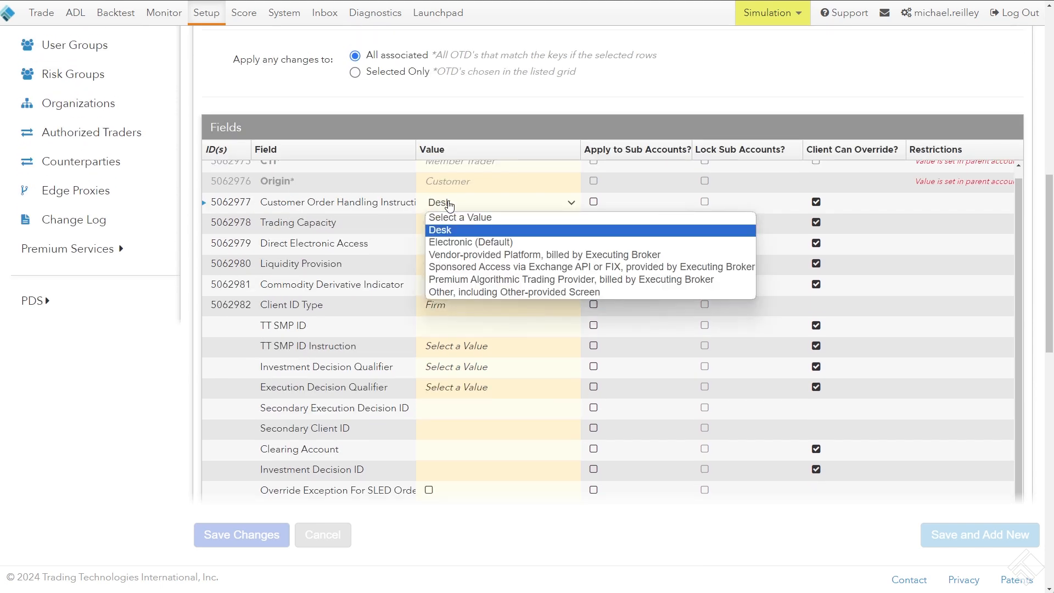
{"action": "left_click", "coordinate": [476, 245]}
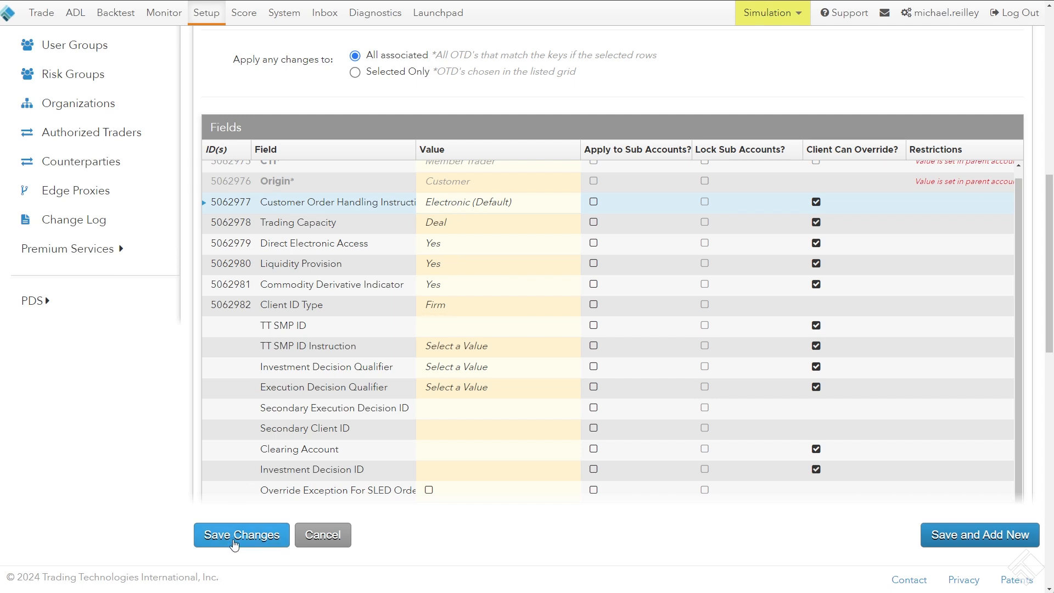
{"action": "left_click", "coordinate": [253, 541]}
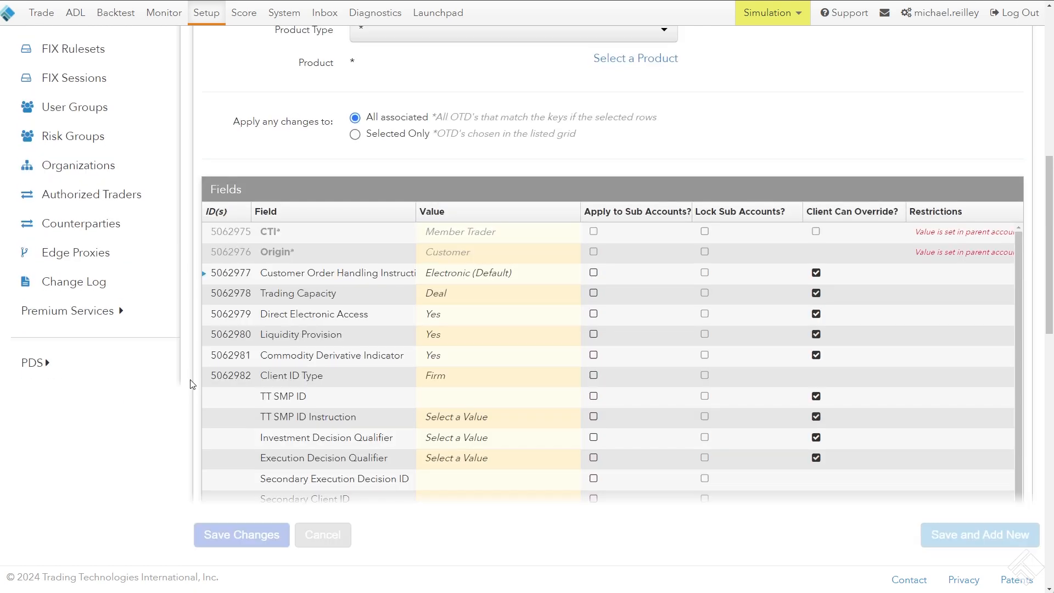
Open the CME exchange properties of the MR Test 2 account
{"action": "scroll", "coordinate": [192, 384], "scroll_direction": "up", "scroll_amount": 10}
{"action": "left_click", "coordinate": [82, 92]}
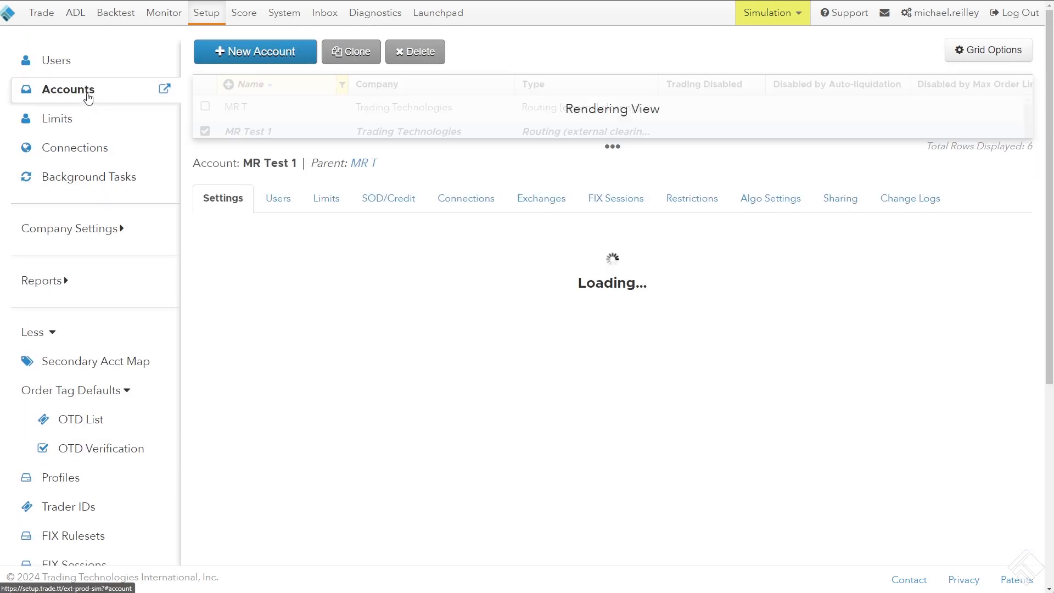
{"action": "left_click", "coordinate": [286, 128]}
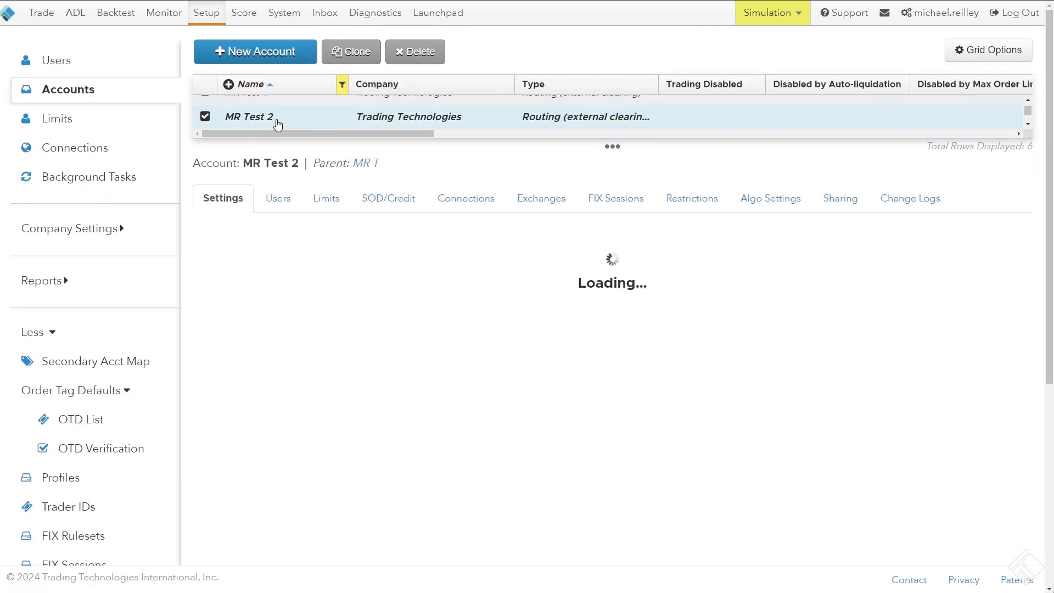
{"action": "left_click", "coordinate": [538, 203]}
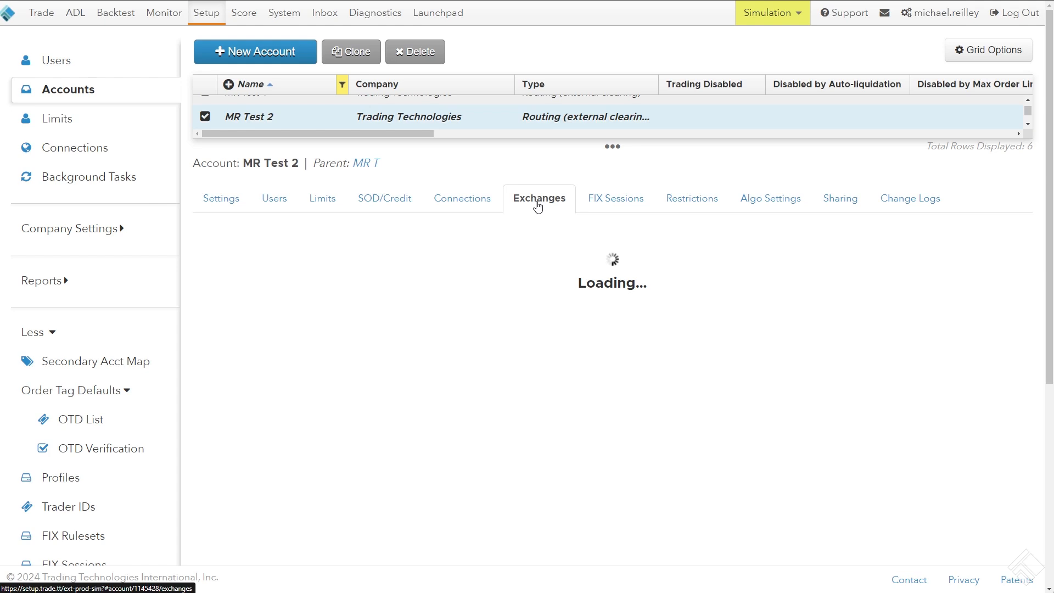
{"action": "left_click", "coordinate": [294, 237]}
{"action": "type", "text": "cm"}
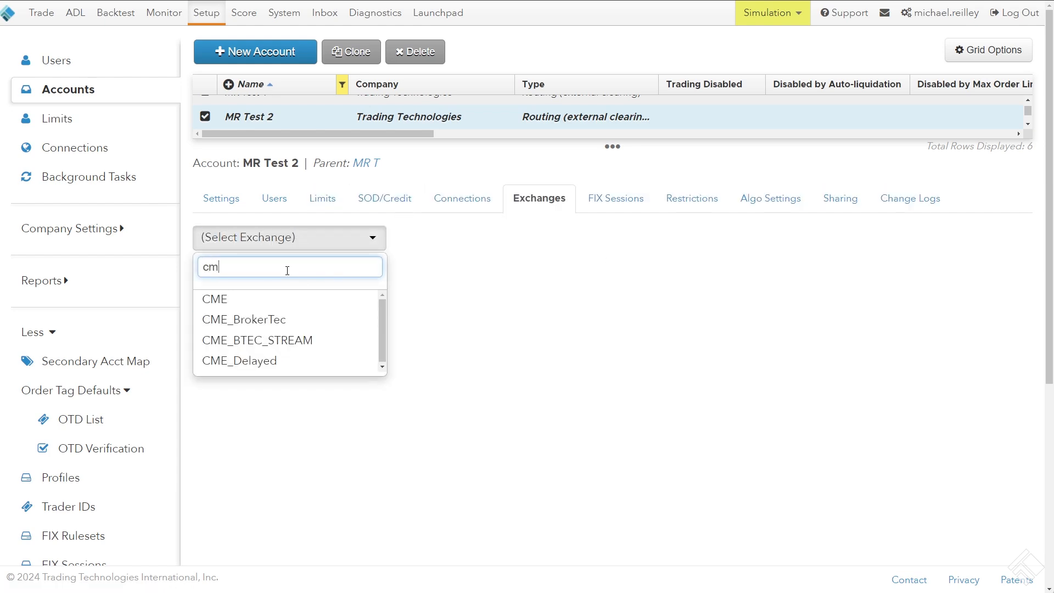
{"action": "left_click", "coordinate": [267, 299]}
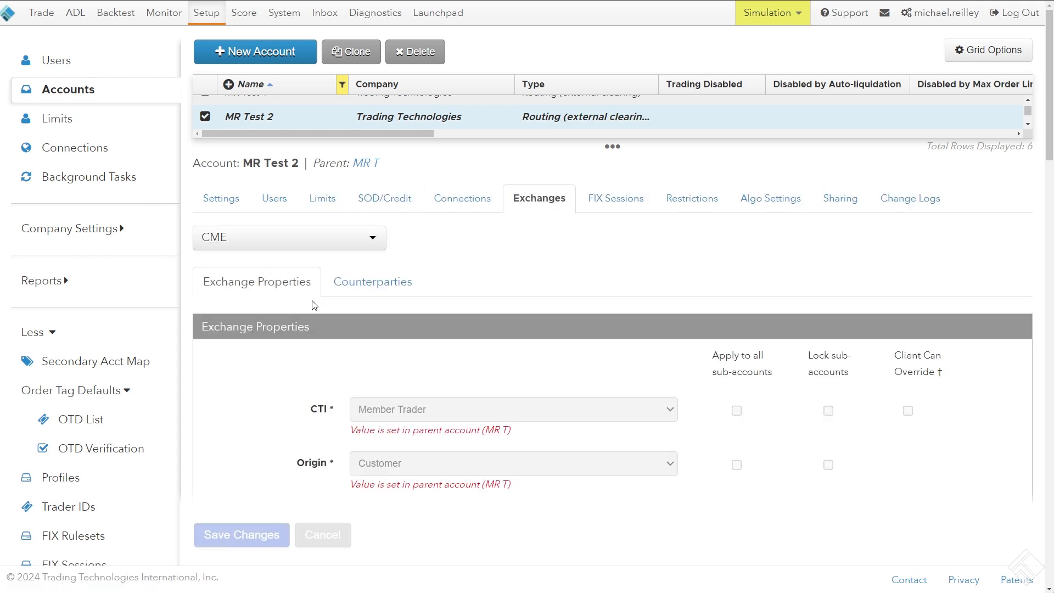
Check the Customer Order Handling Instruction setting in MR Test 2's CME exchange properties
{"action": "scroll", "coordinate": [271, 272], "scroll_direction": "down", "scroll_amount": 10}
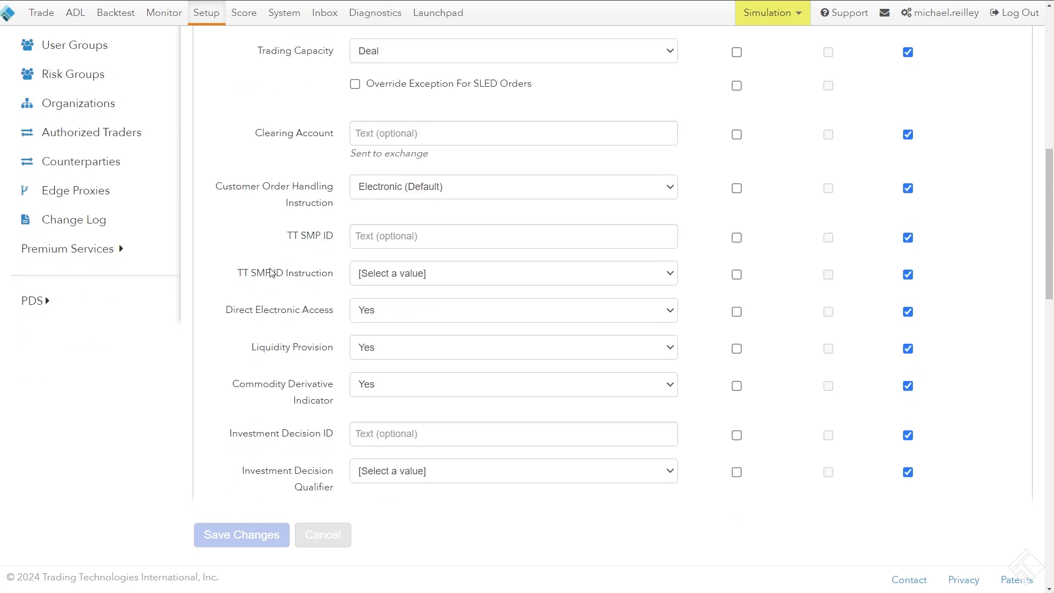
{"action": "triple_click", "coordinate": [322, 205]}
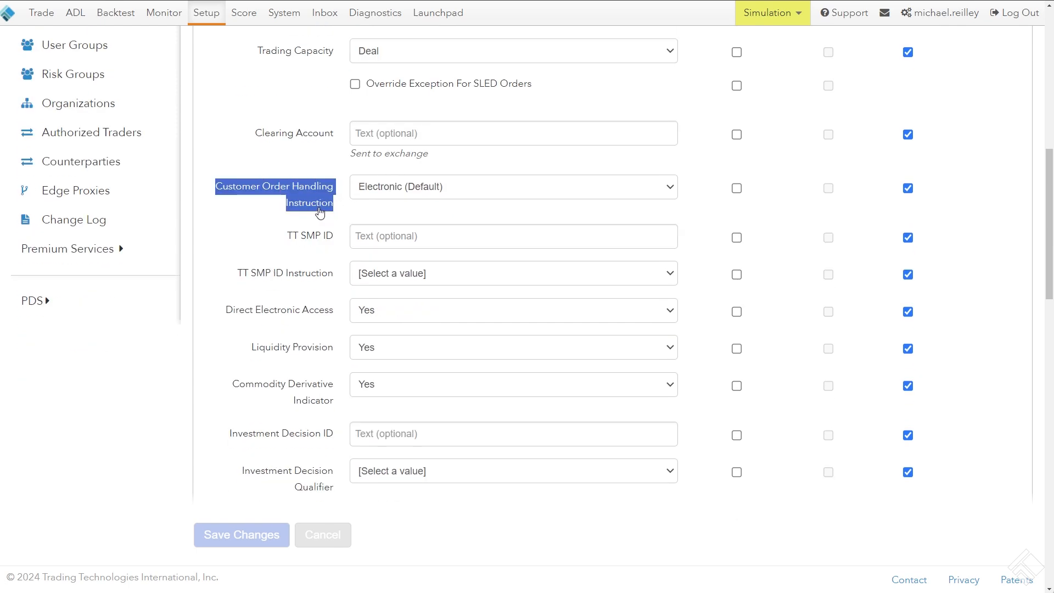
{"action": "scroll", "coordinate": [315, 211], "scroll_direction": "up", "scroll_amount": 2}
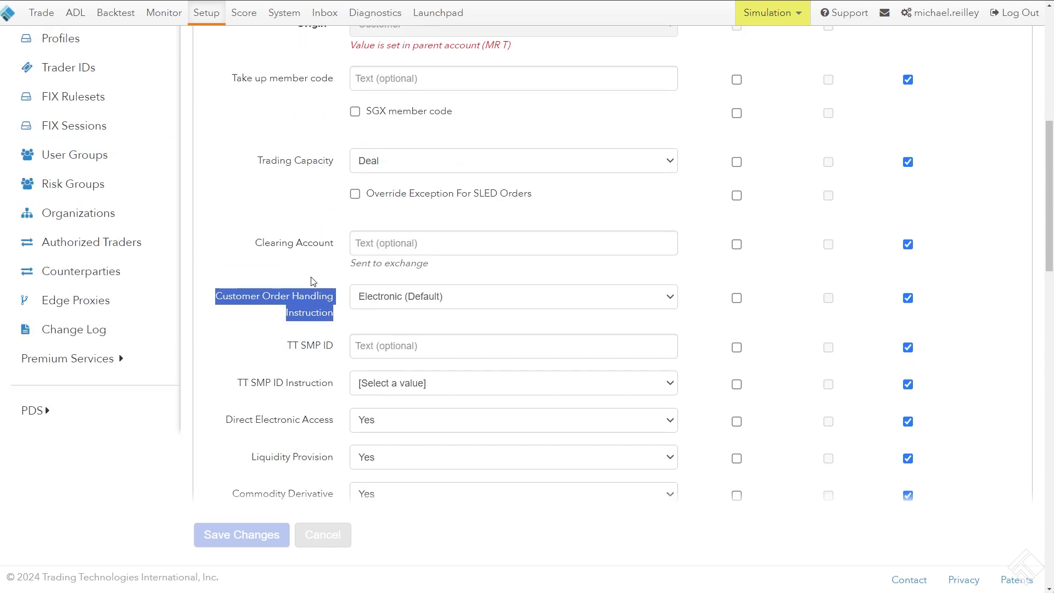
{"action": "scroll", "coordinate": [217, 282], "scroll_direction": "up", "scroll_amount": 8}
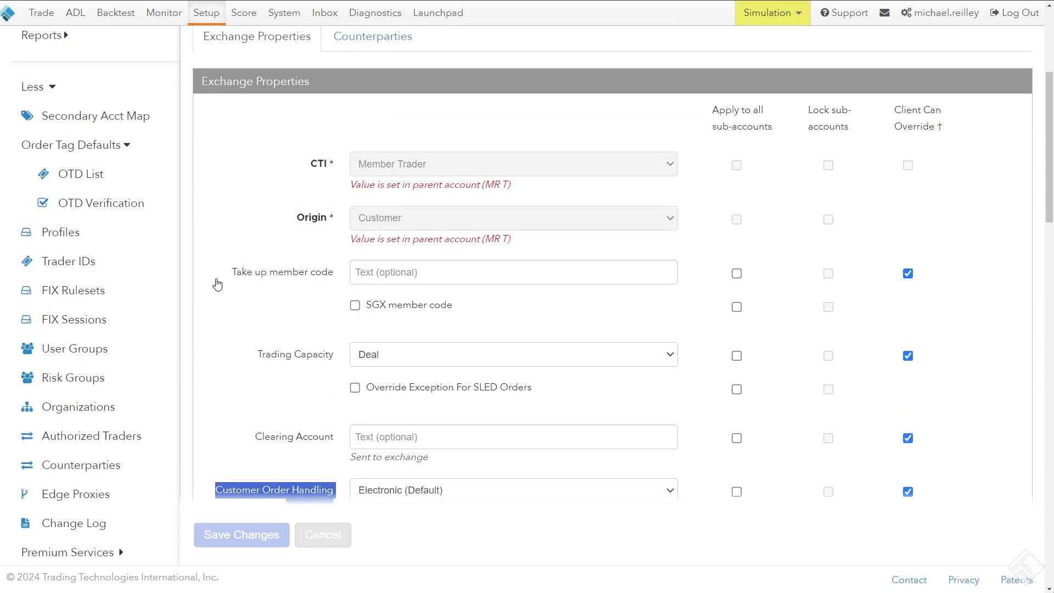
Return to the order tag defaults list and select the first MR Test 1 entry
{"action": "left_click", "coordinate": [111, 420]}
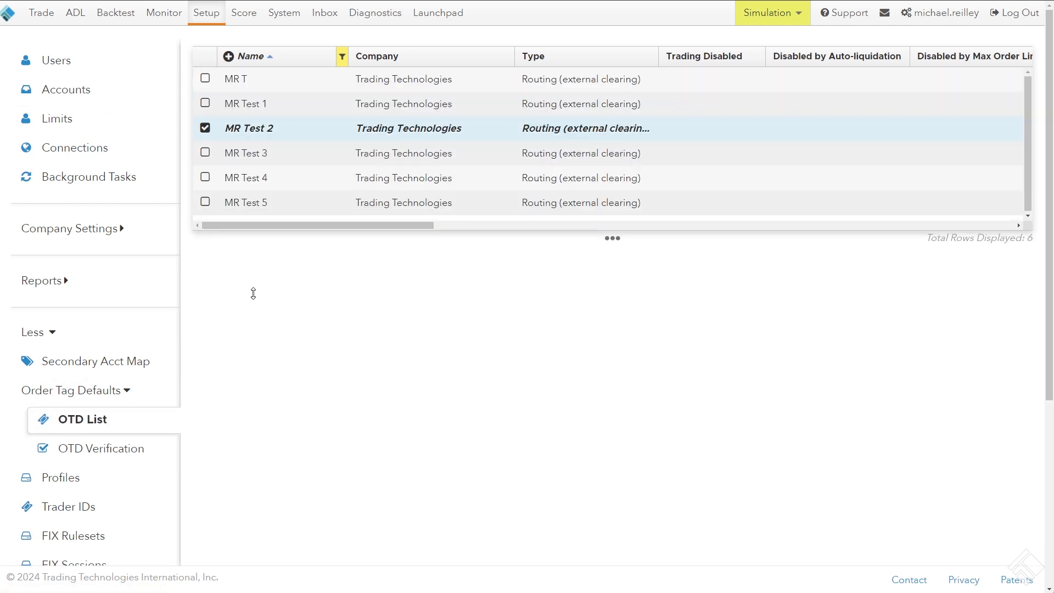
{"action": "left_click", "coordinate": [82, 418]}
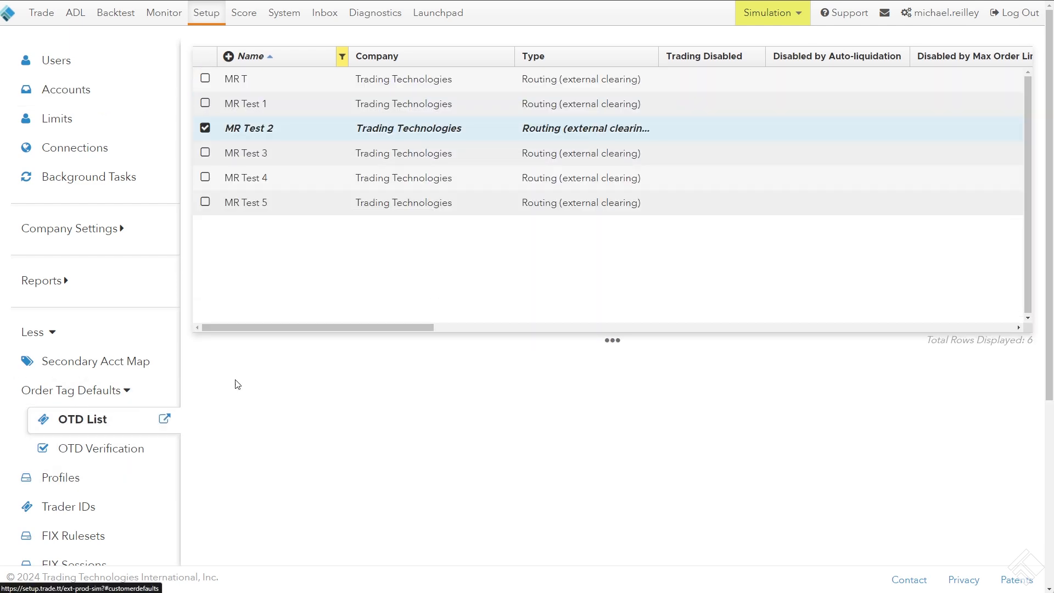
{"action": "left_click", "coordinate": [297, 145]}
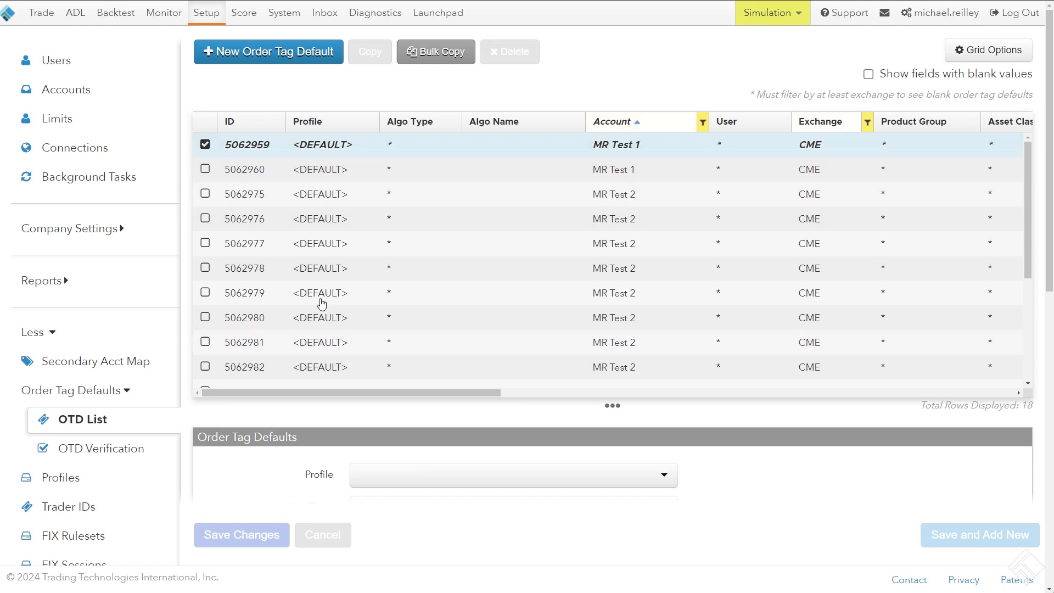
Compare the two MR Test 1 order tag defaults, keep the first selected, and shrink the grid to about three rows
{"action": "left_click_drag", "start_coordinate": [330, 399], "coordinate": [355, 418]}
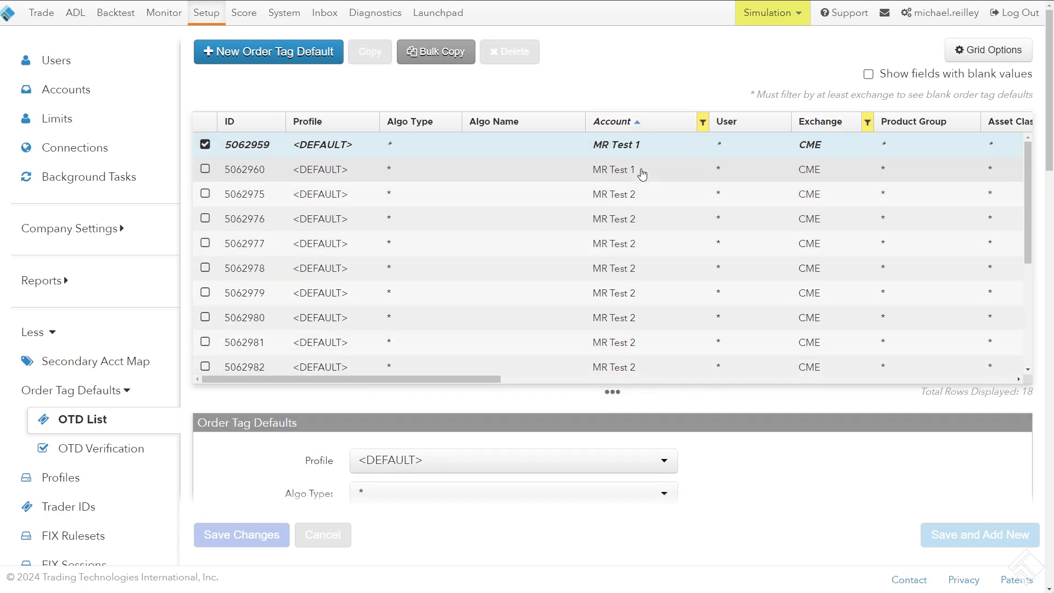
{"action": "left_click", "coordinate": [641, 169]}
{"action": "left_click", "coordinate": [652, 145]}
{"action": "left_click", "coordinate": [651, 174]}
{"action": "left_click", "coordinate": [648, 147]}
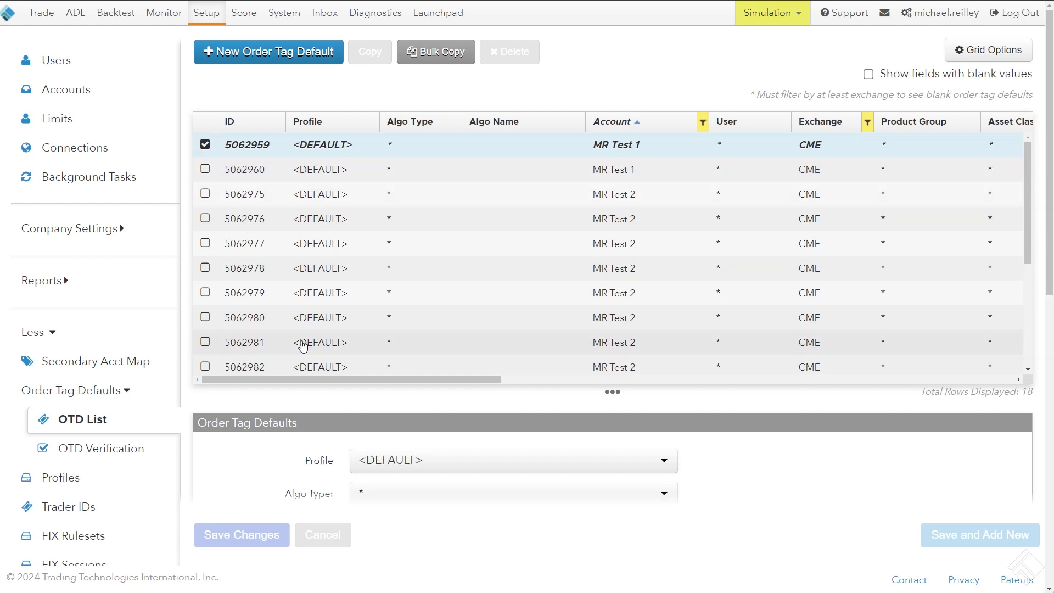
{"action": "left_click_drag", "start_coordinate": [301, 376], "coordinate": [302, 230]}
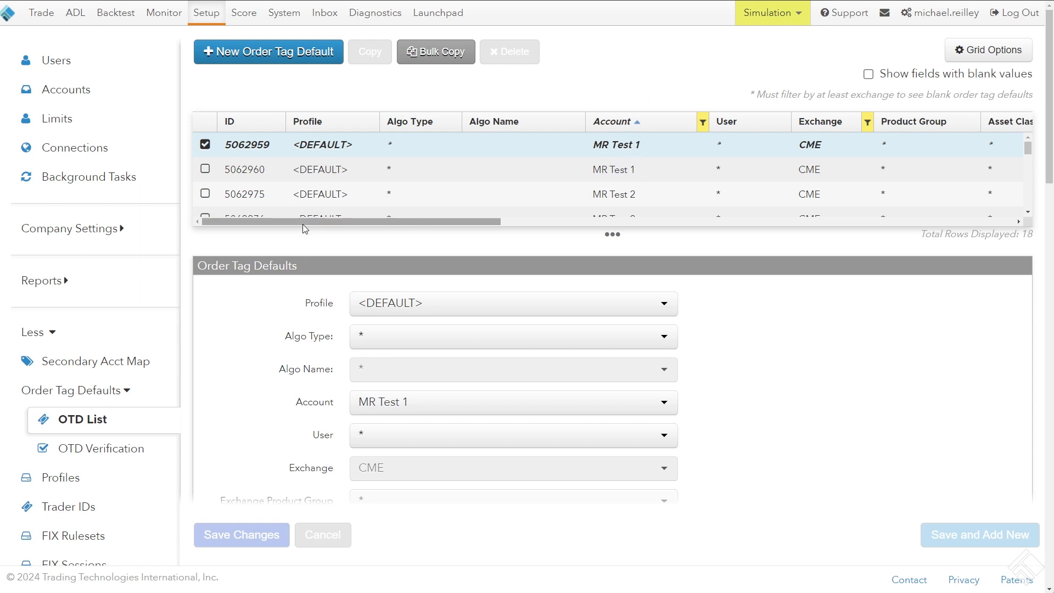
{"action": "left_click_drag", "start_coordinate": [301, 228], "coordinate": [268, 217]}
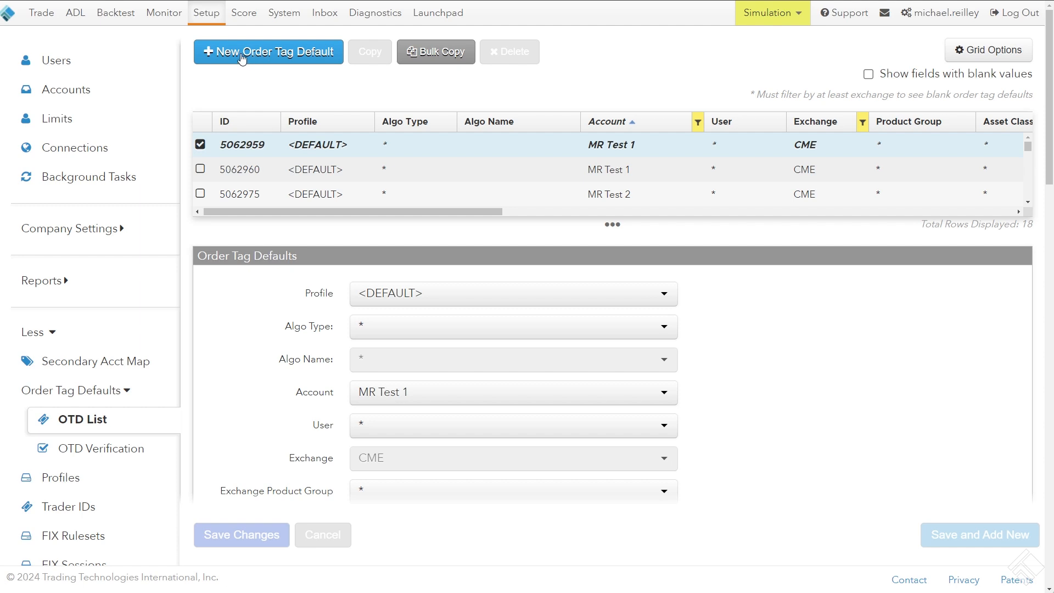
Start a new order tag default and inspect the available profiles, keeping <DEFAULT>
{"action": "left_click", "coordinate": [259, 58]}
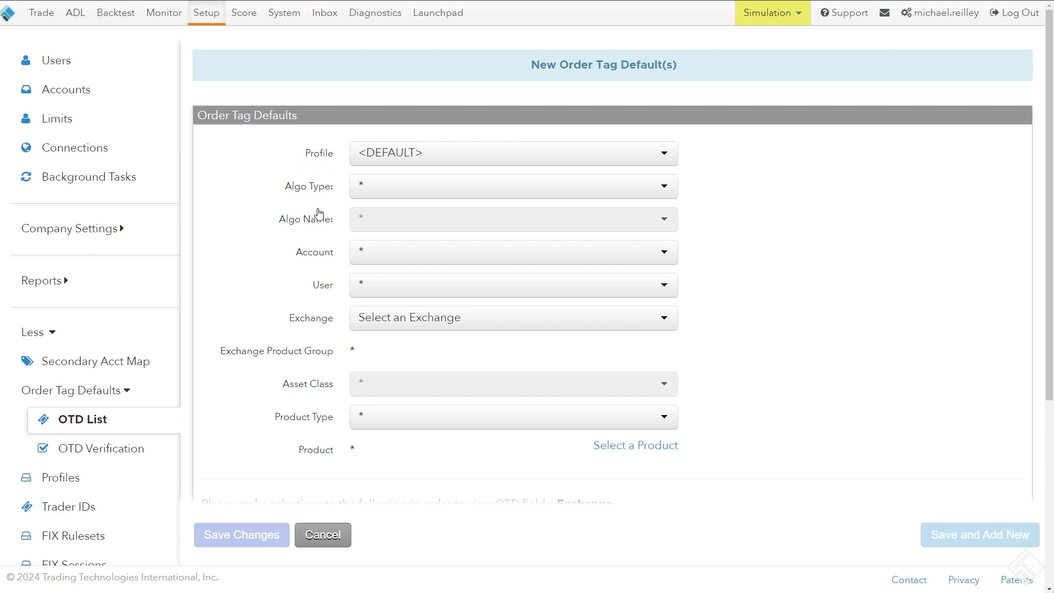
{"action": "left_click_drag", "start_coordinate": [306, 153], "coordinate": [332, 160]}
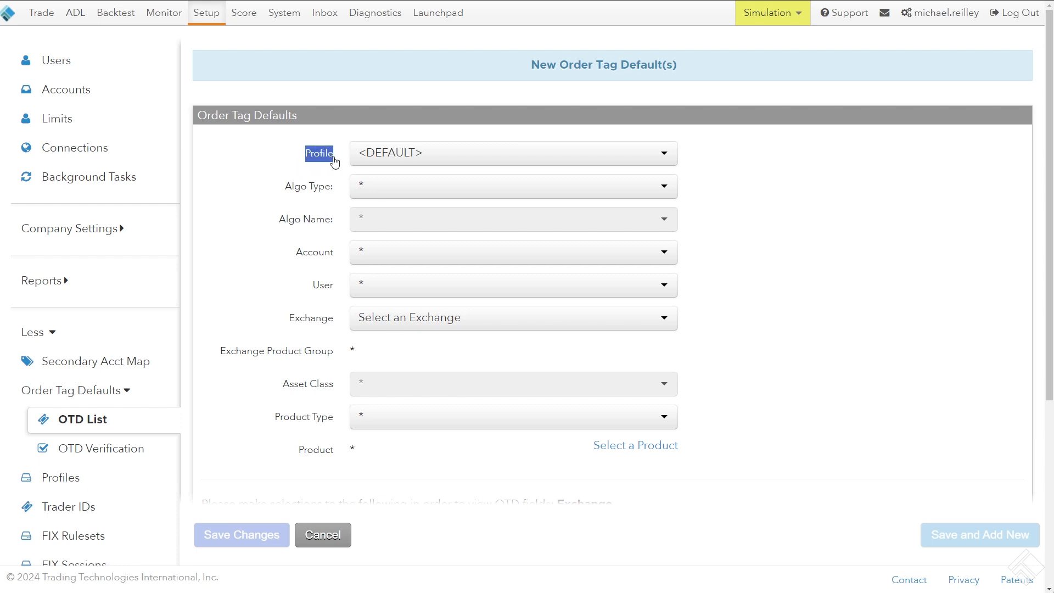
{"action": "left_click", "coordinate": [379, 158]}
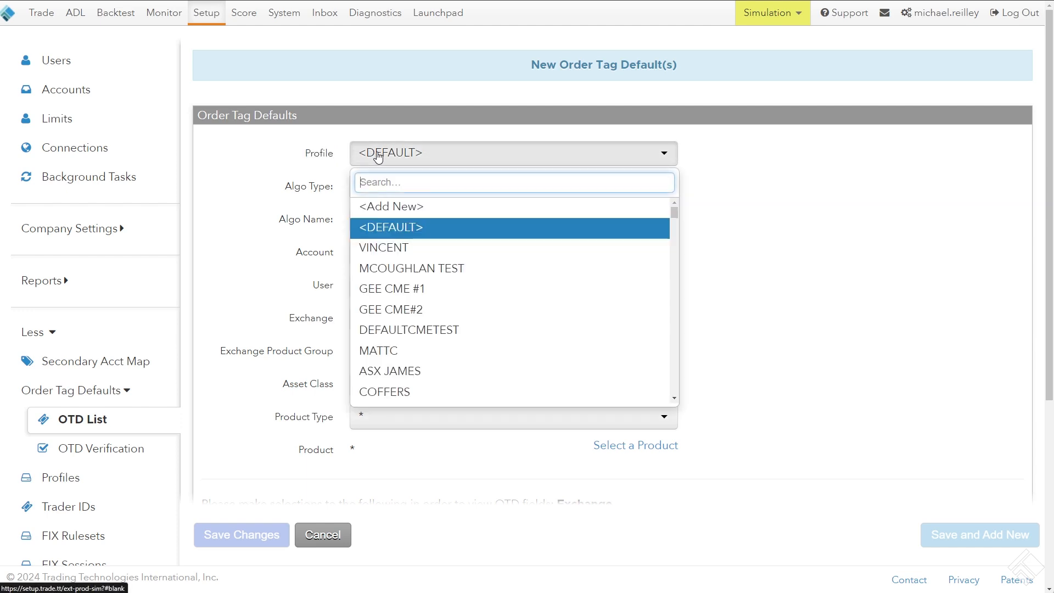
{"action": "left_click", "coordinate": [317, 154]}
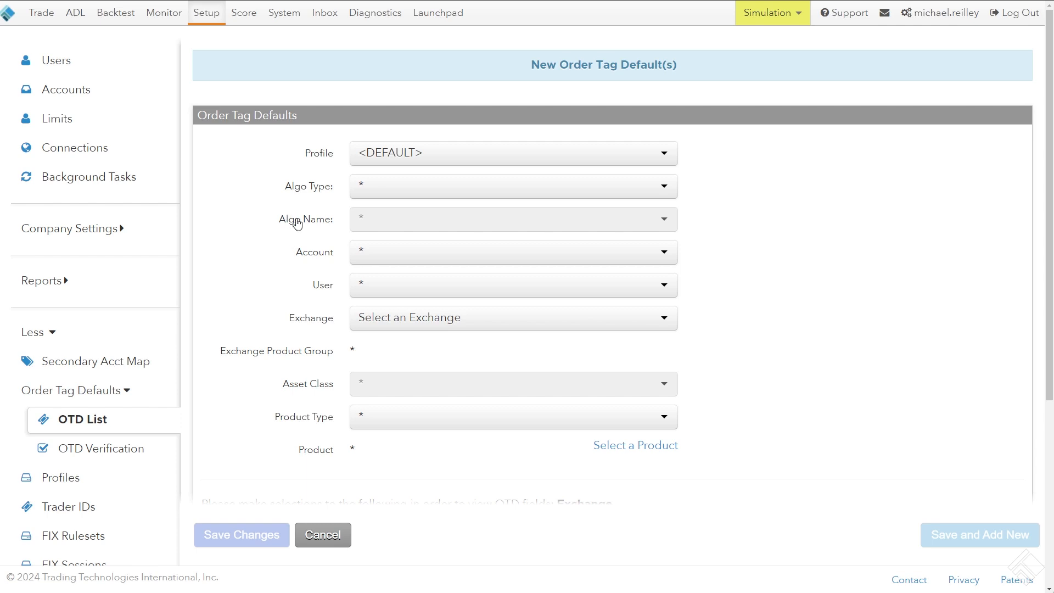
Set the account of the new order tag default to MR Test 1
{"action": "left_click_drag", "start_coordinate": [293, 258], "coordinate": [333, 258]}
{"action": "left_click", "coordinate": [358, 256]}
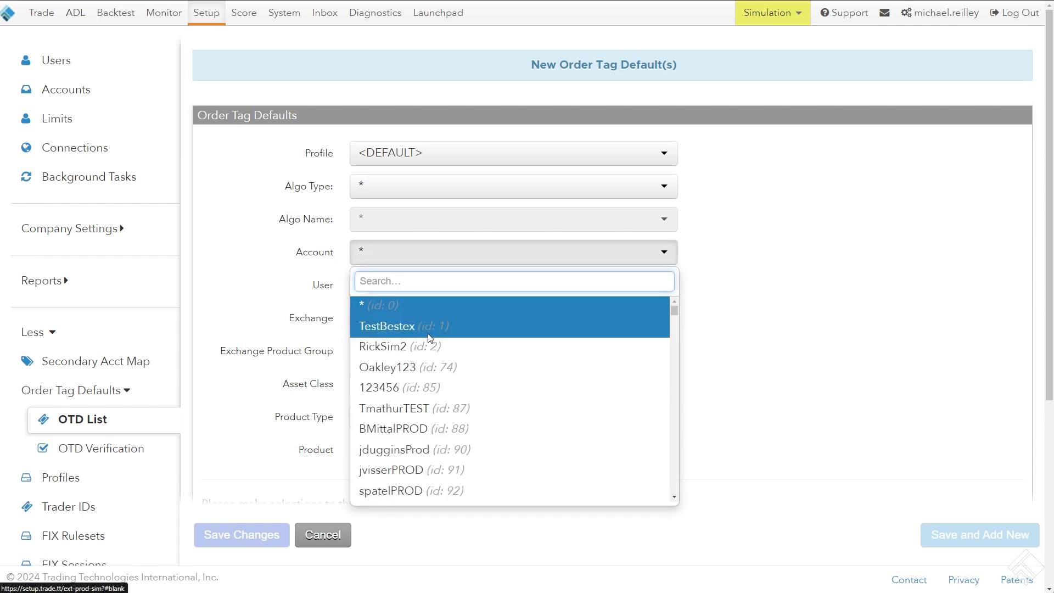
{"action": "type", "text": "mr test"}
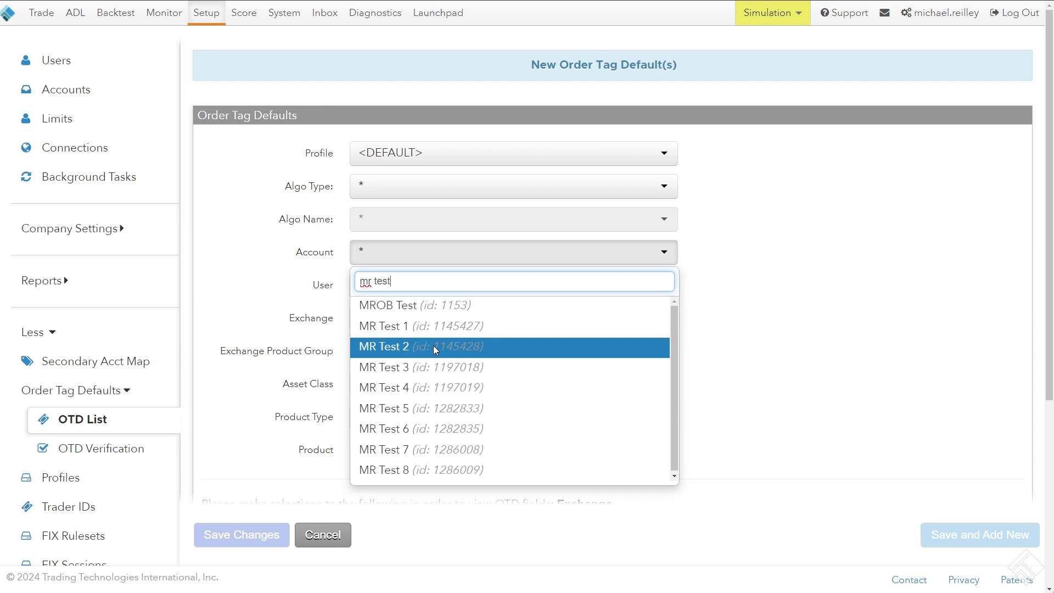
{"action": "left_click", "coordinate": [431, 332]}
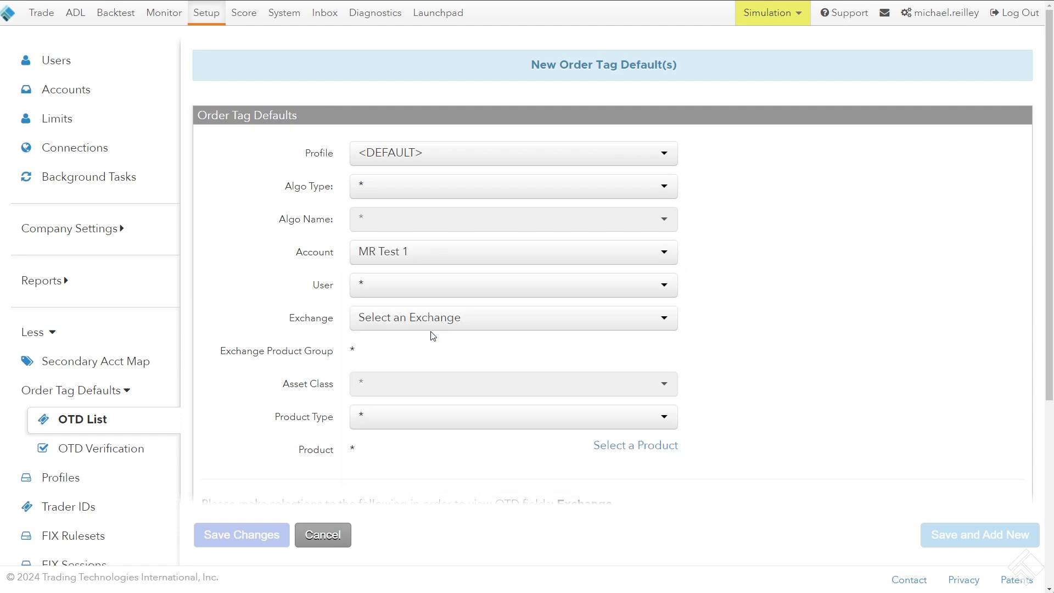
Review the exchange choices, key settings and Fields table of the new order tag default form
{"action": "scroll", "coordinate": [336, 291], "scroll_direction": "down", "scroll_amount": 2}
{"action": "left_click", "coordinate": [374, 213]}
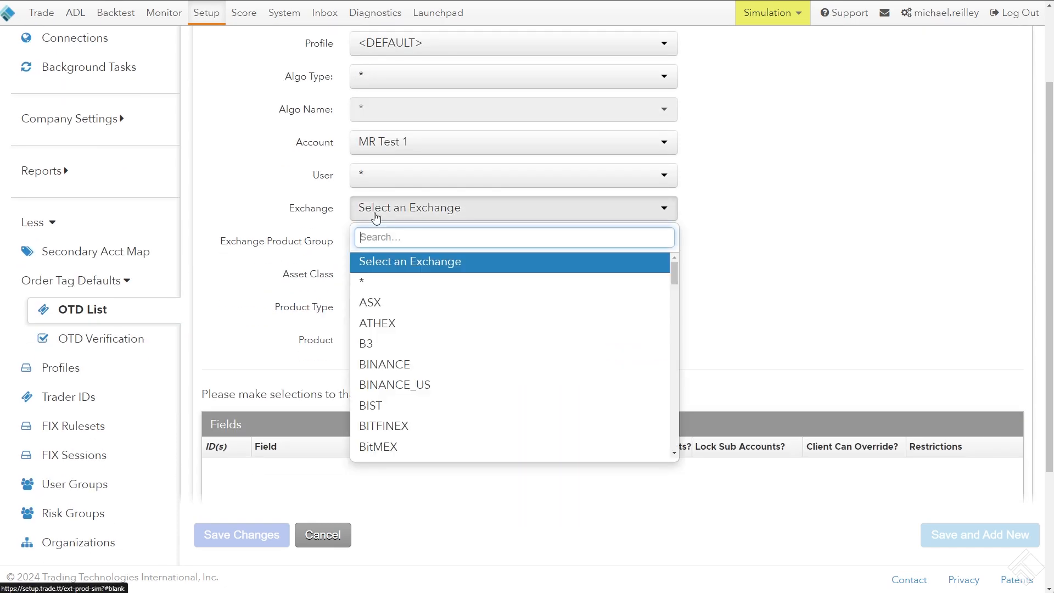
{"action": "left_click", "coordinate": [309, 99]}
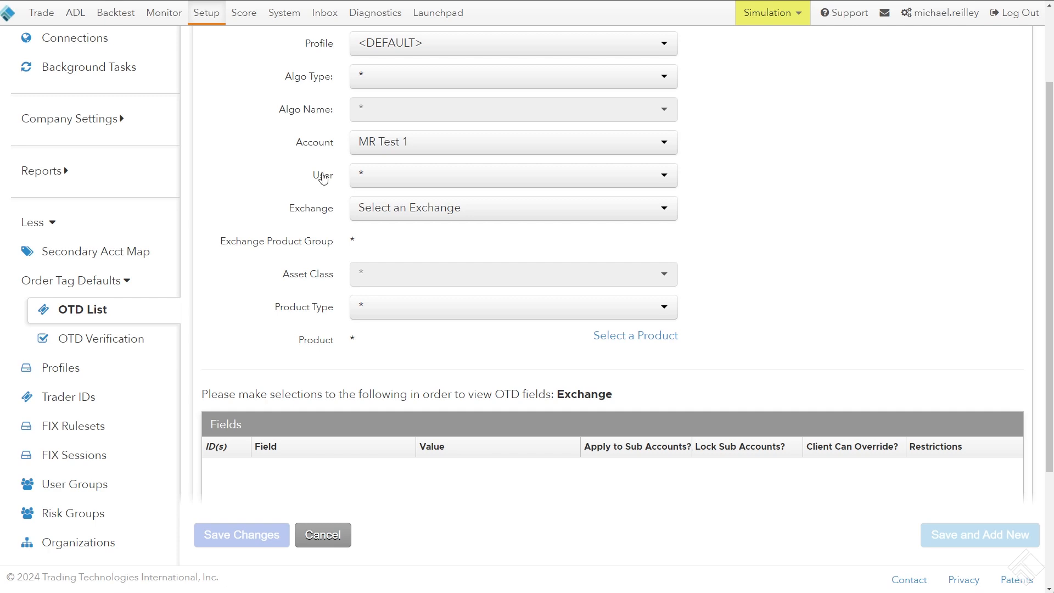
{"action": "scroll", "coordinate": [293, 148], "scroll_direction": "up", "scroll_amount": 2}
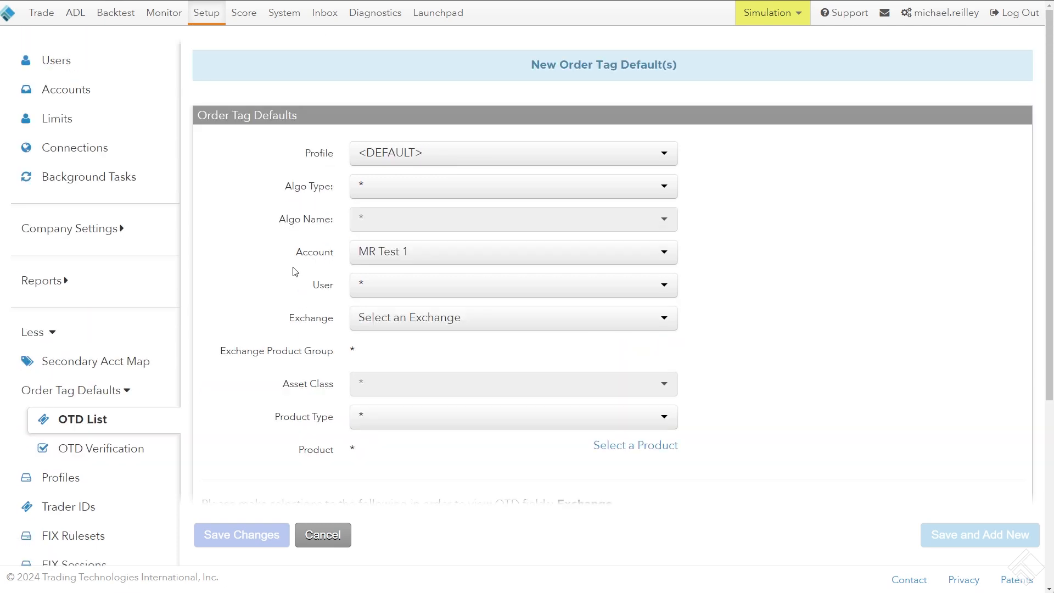
{"action": "scroll", "coordinate": [295, 272], "scroll_direction": "down", "scroll_amount": 4}
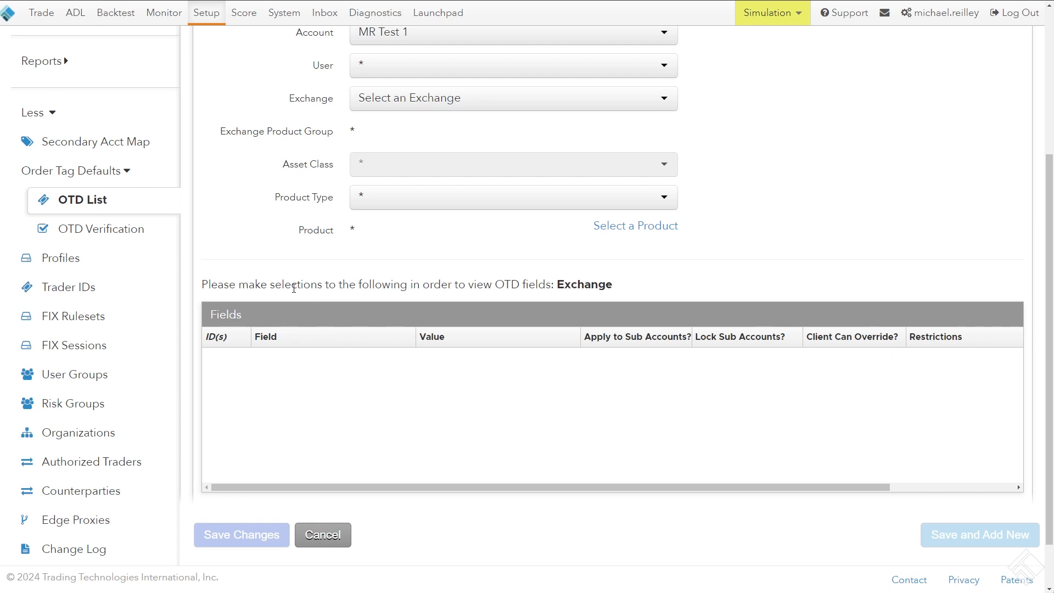
{"action": "scroll", "coordinate": [297, 286], "scroll_direction": "up", "scroll_amount": 2}
Set the exchange of the new order tag default to CME
{"action": "left_click", "coordinate": [379, 211]}
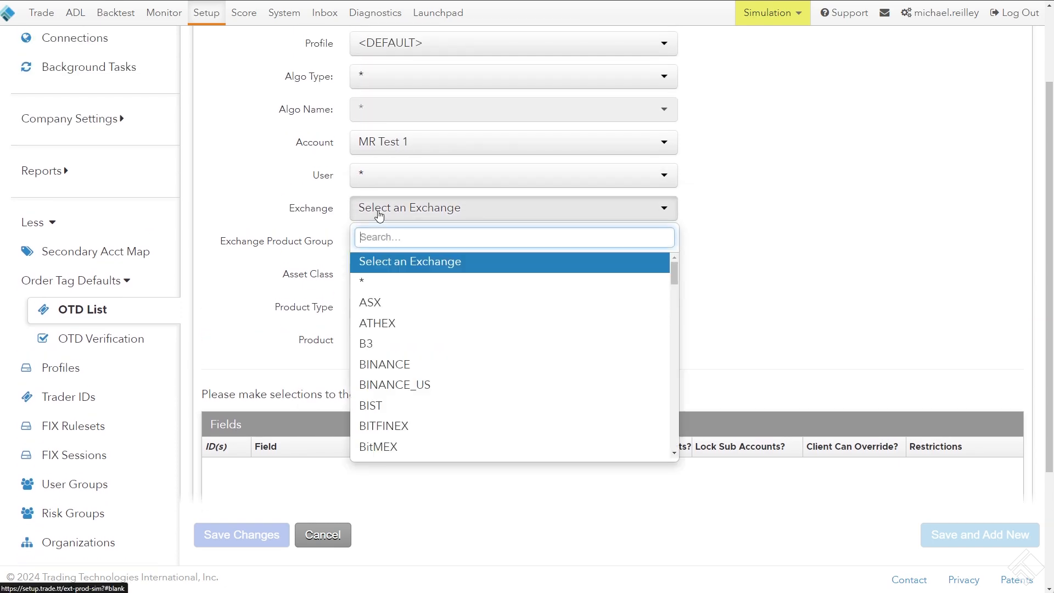
{"action": "type", "text": "cm"}
{"action": "left_click", "coordinate": [399, 255]}
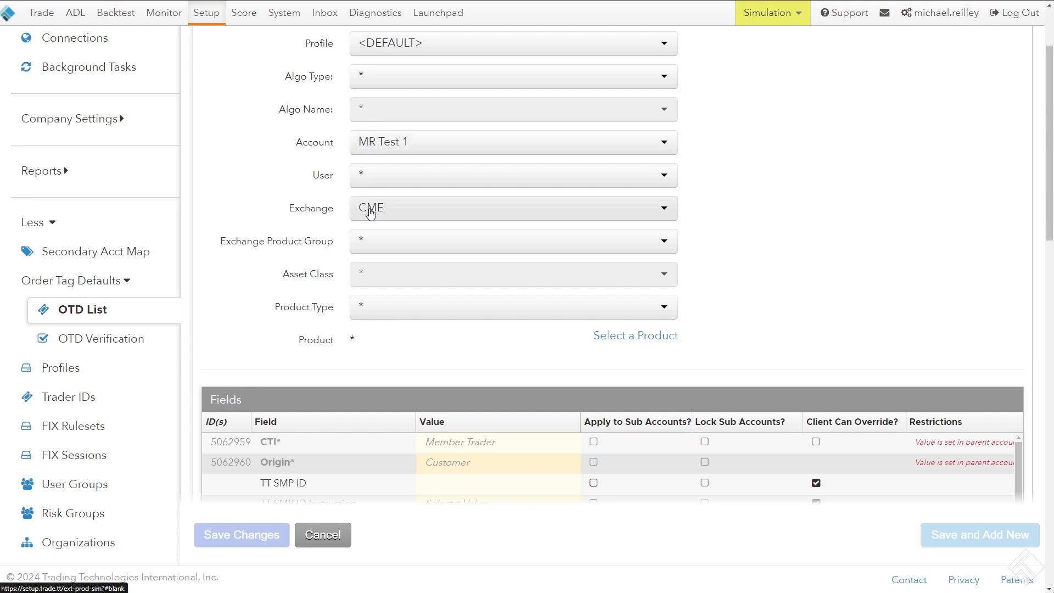
Fill in the Clearing Account value in the Fields table and save the new order tag default
{"action": "scroll", "coordinate": [219, 203], "scroll_direction": "down", "scroll_amount": 4}
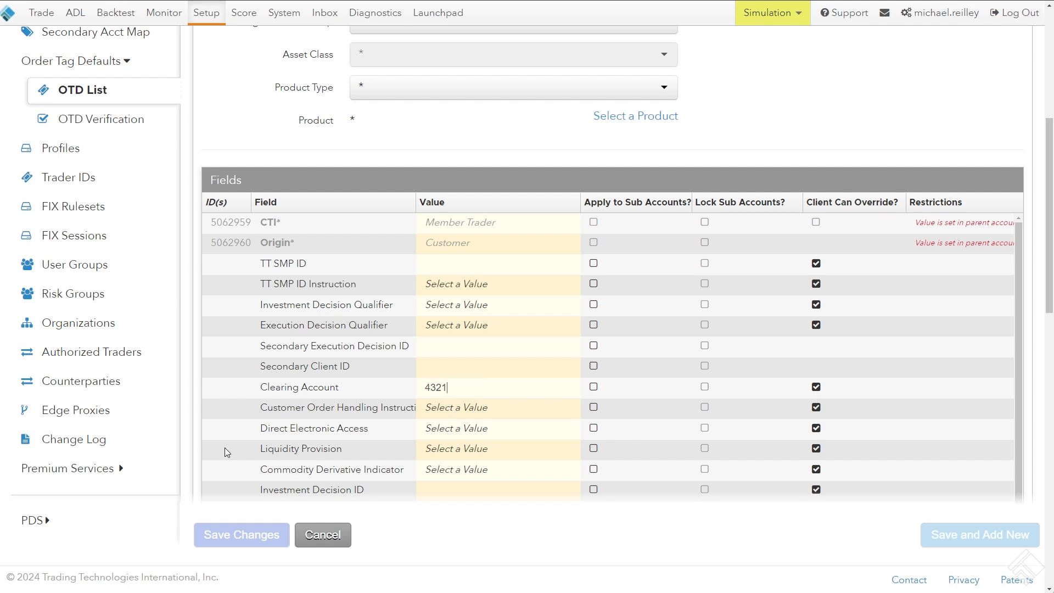
{"action": "left_click", "coordinate": [187, 399]}
{"action": "left_click", "coordinate": [251, 527]}
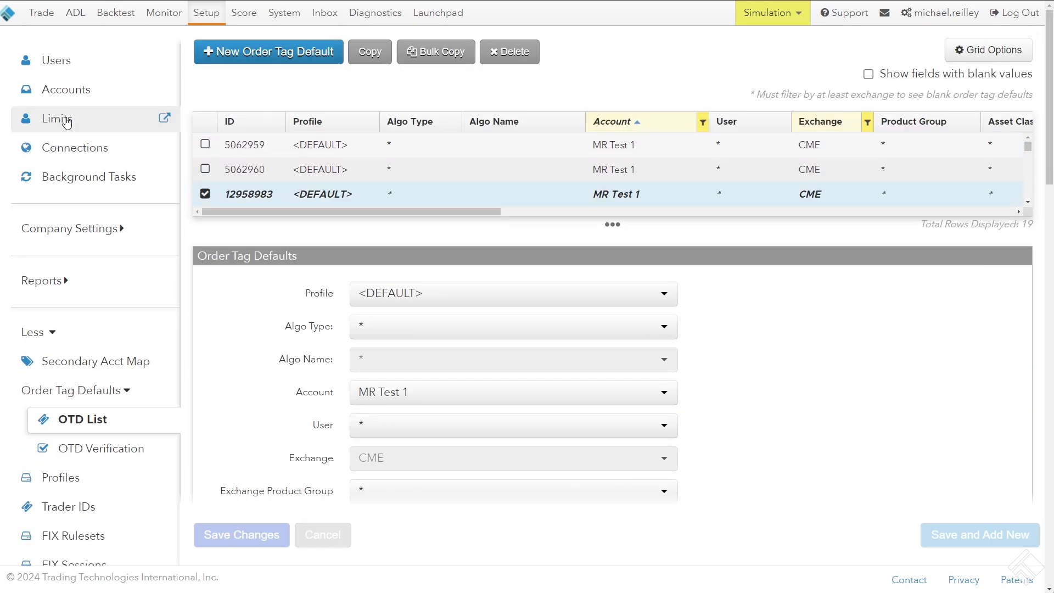
Open the MR Test 1 account from the accounts list and look over its settings
{"action": "left_click", "coordinate": [65, 89]}
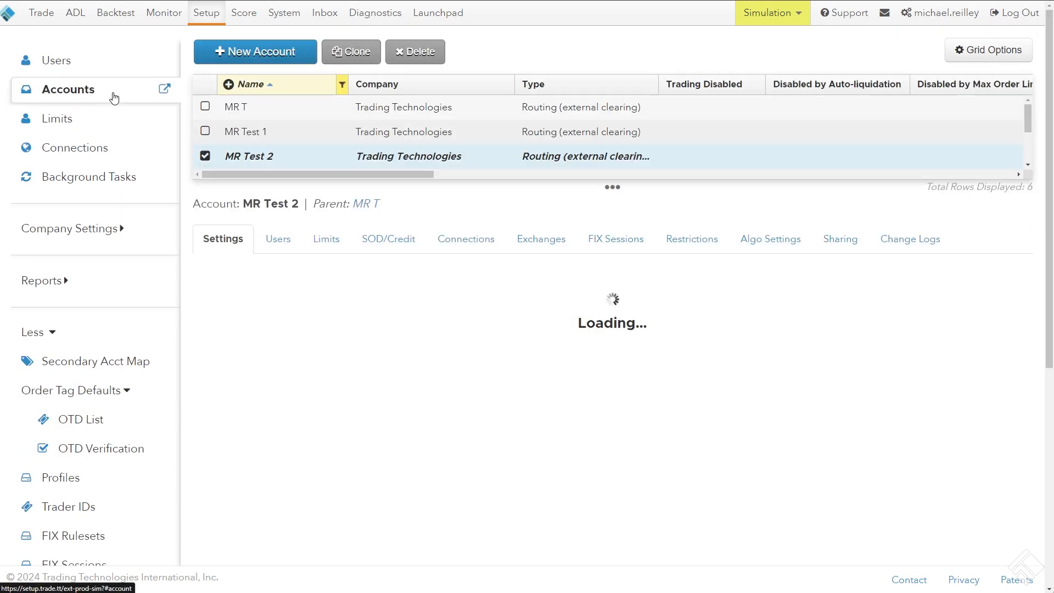
{"action": "left_click", "coordinate": [266, 133]}
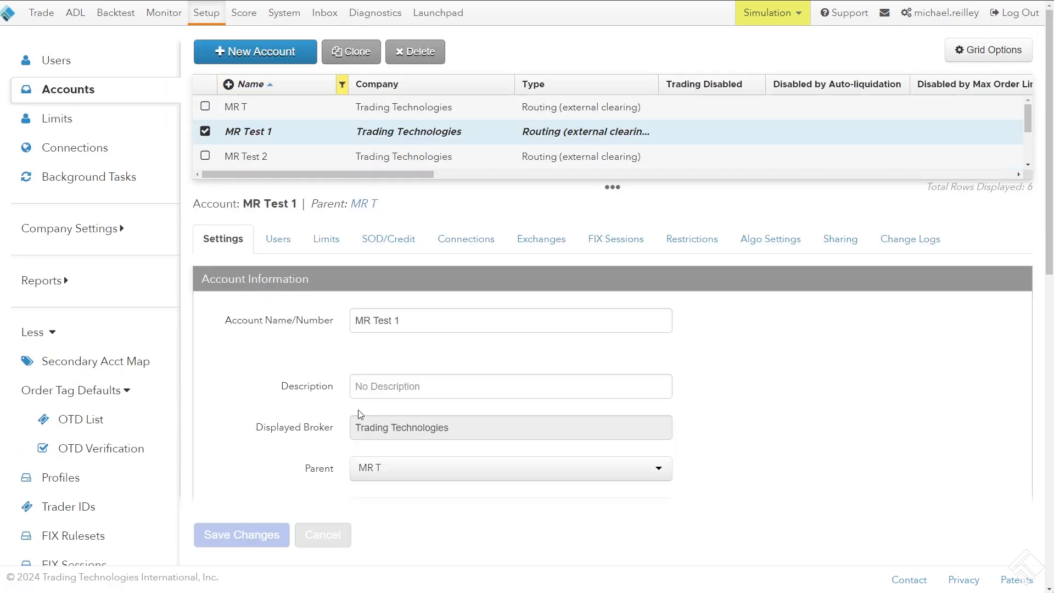
{"action": "scroll", "coordinate": [326, 357], "scroll_direction": "down", "scroll_amount": 2}
{"action": "scroll", "coordinate": [326, 357], "scroll_direction": "down", "scroll_amount": 3}
{"action": "scroll", "coordinate": [448, 145], "scroll_direction": "up", "scroll_amount": 5}
Show the CME exchange properties of MR Test 1 and check the Clearing Account value there
{"action": "left_click", "coordinate": [539, 239]}
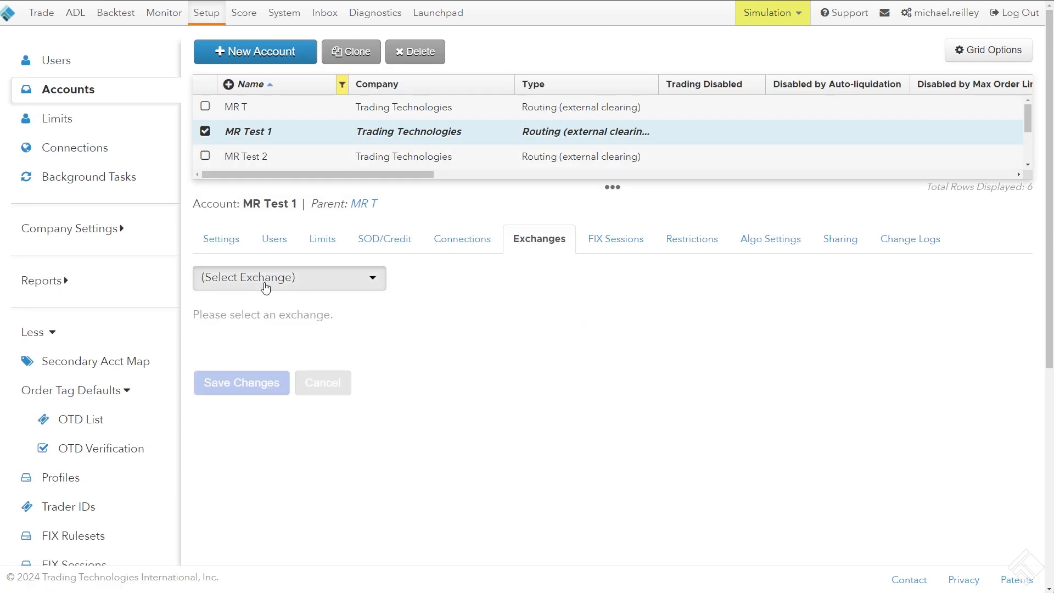
{"action": "left_click", "coordinate": [265, 285]}
{"action": "type", "text": "cm"}
{"action": "left_click", "coordinate": [251, 340]}
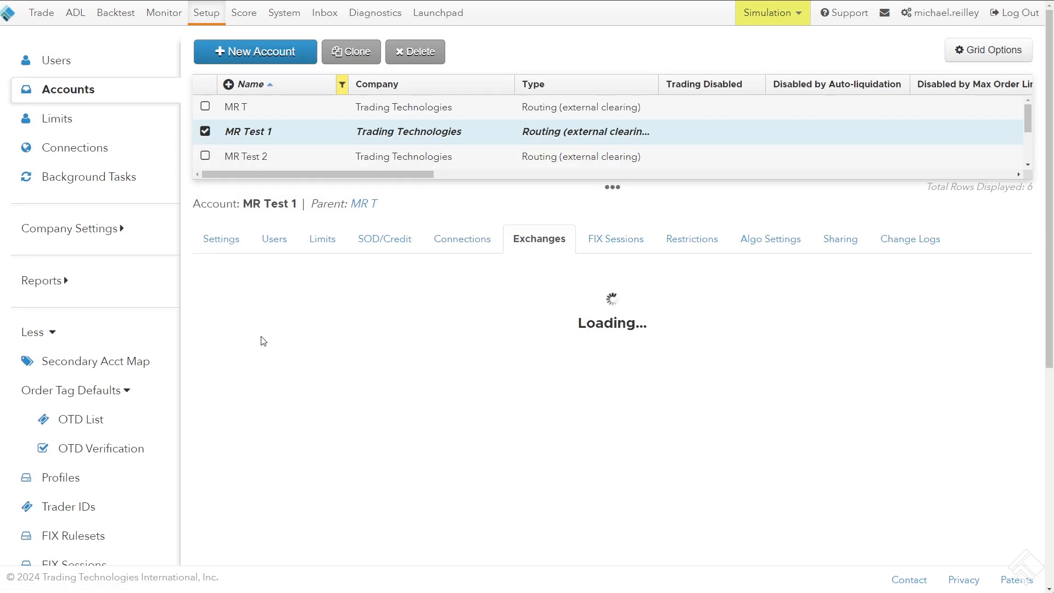
{"action": "scroll", "coordinate": [264, 344], "scroll_direction": "down", "scroll_amount": 2}
{"action": "scroll", "coordinate": [260, 340], "scroll_direction": "down", "scroll_amount": 8}
{"action": "double_click", "coordinate": [347, 173]}
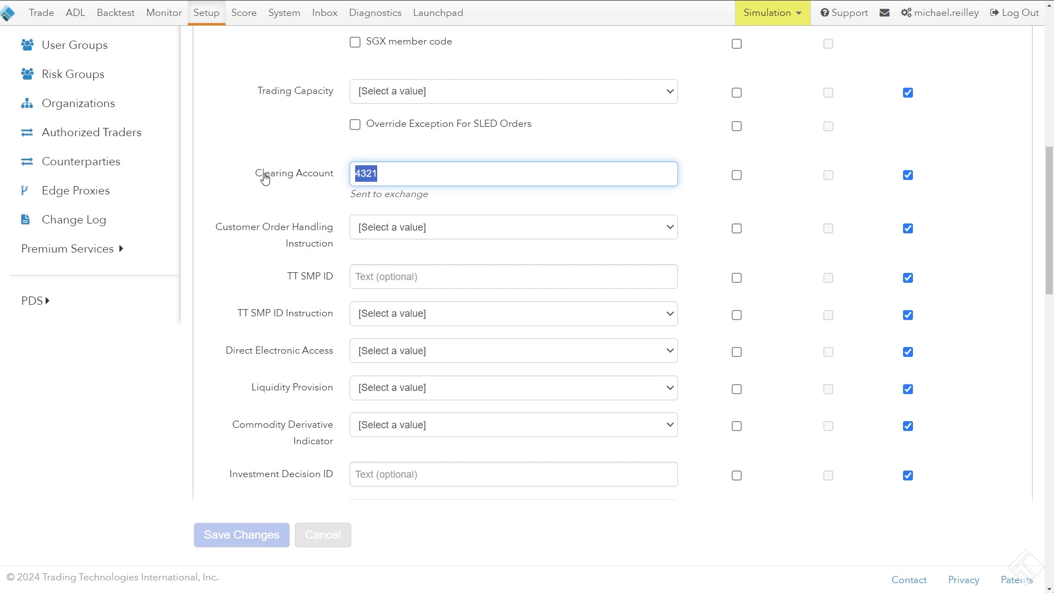
{"action": "scroll", "coordinate": [313, 219], "scroll_direction": "up", "scroll_amount": 2}
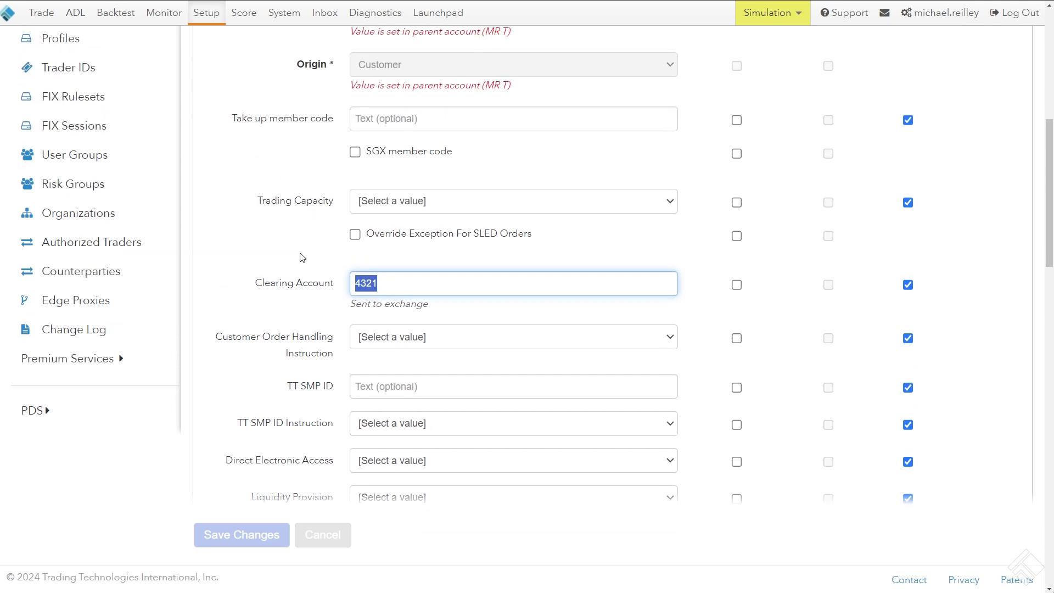
{"action": "scroll", "coordinate": [307, 267], "scroll_direction": "up", "scroll_amount": 6}
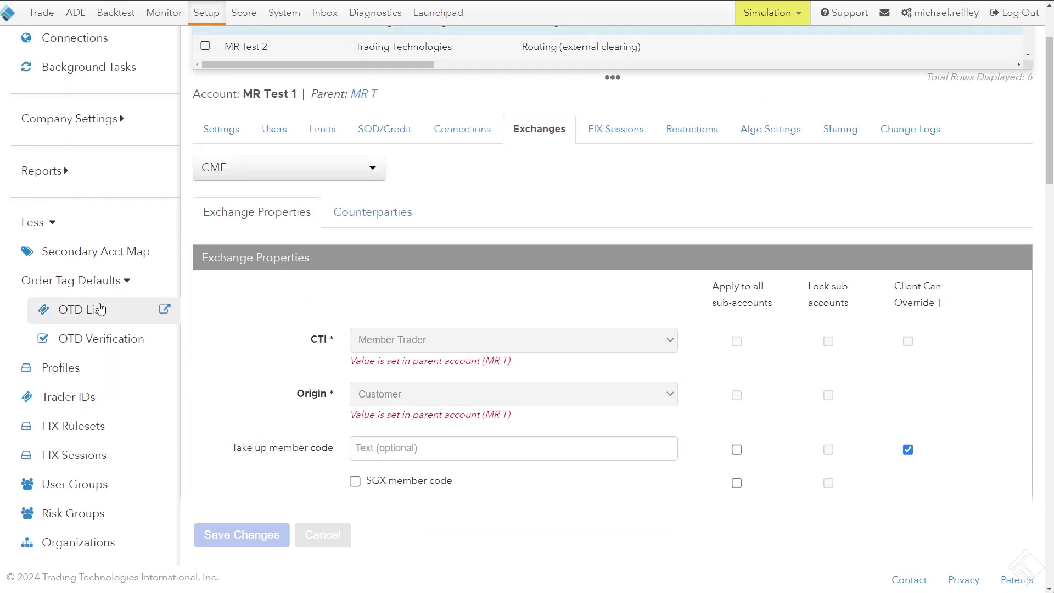
Return to the order tag defaults list and review the key settings of the first MR Test 1 default
{"action": "left_click", "coordinate": [101, 309]}
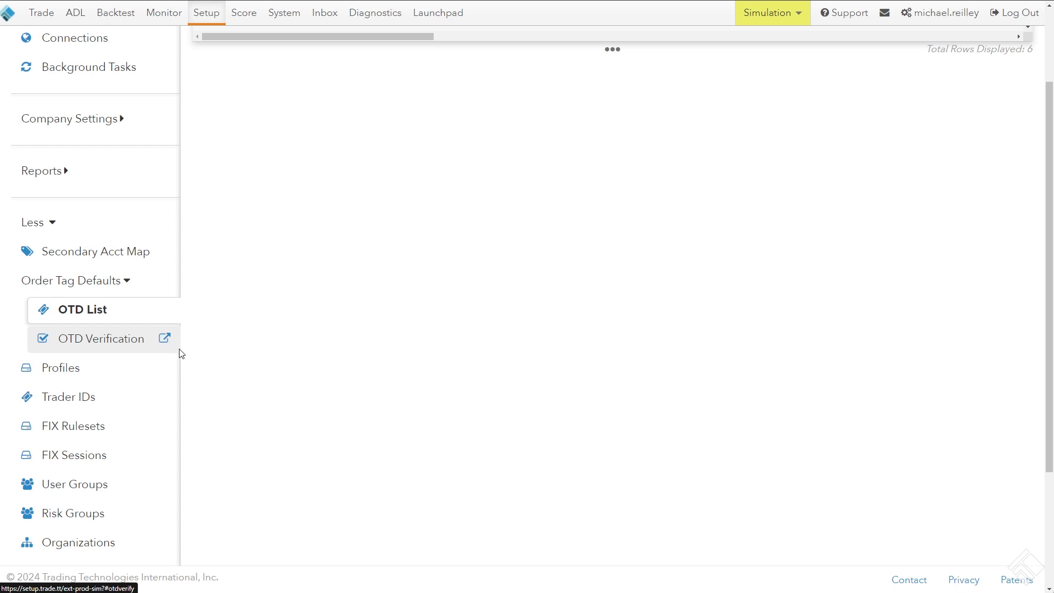
{"action": "scroll", "coordinate": [193, 348], "scroll_direction": "up", "scroll_amount": 2}
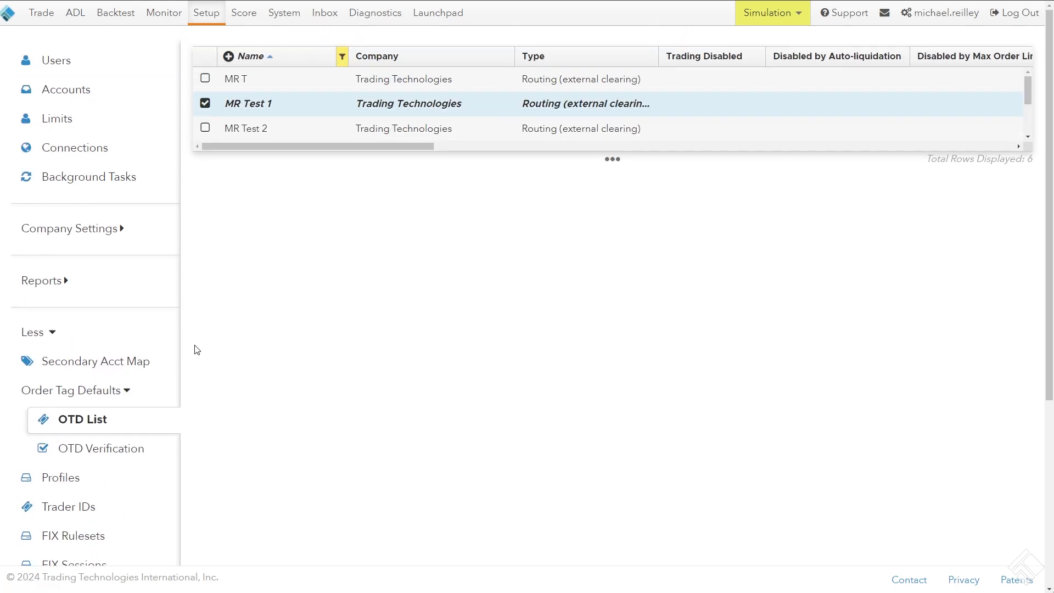
{"action": "double_click", "coordinate": [251, 104]}
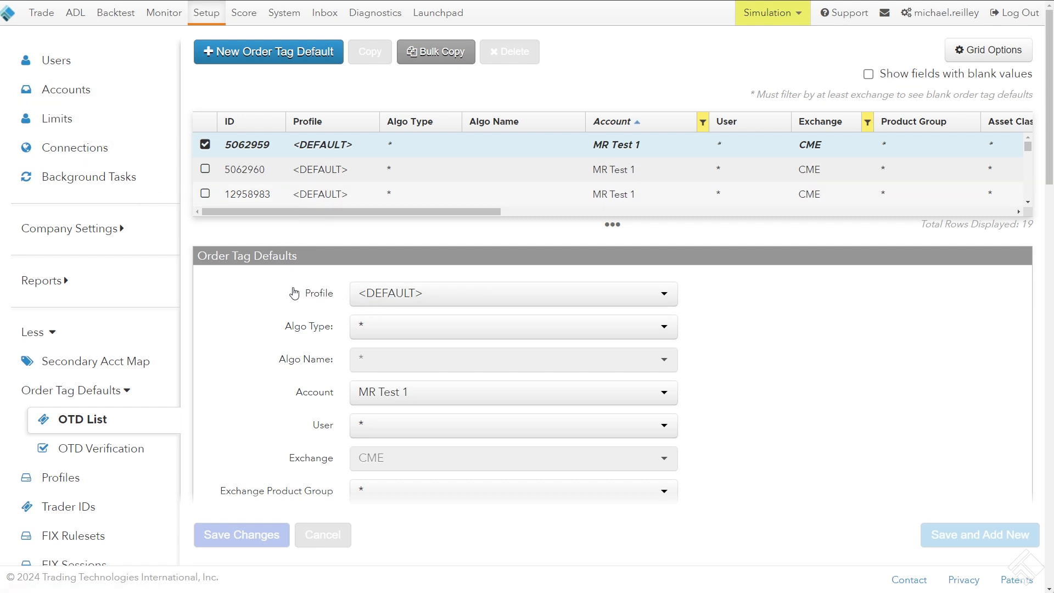
{"action": "scroll", "coordinate": [330, 374], "scroll_direction": "down", "scroll_amount": 1}
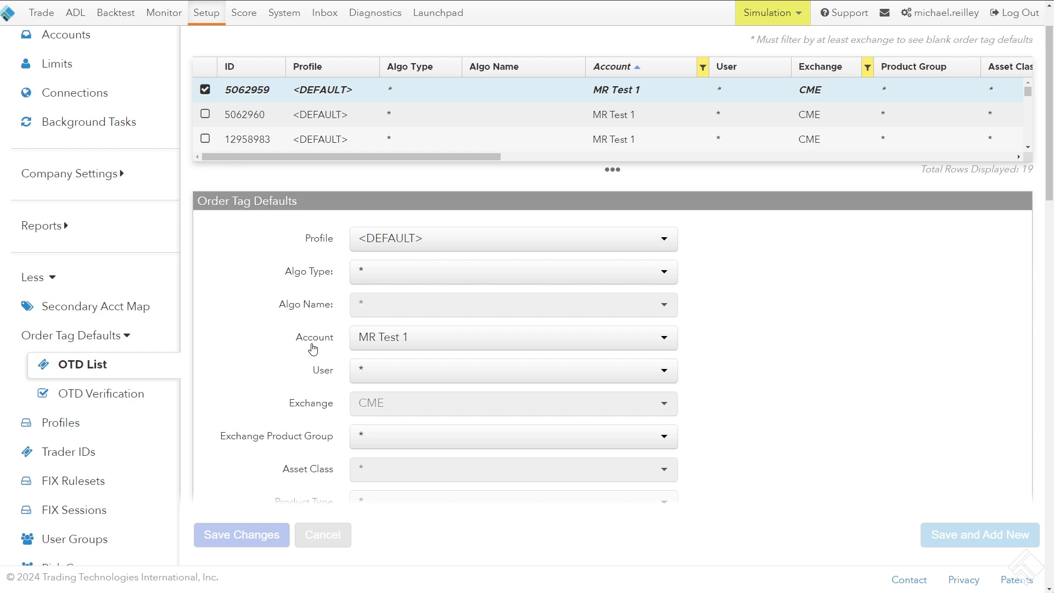
{"action": "scroll", "coordinate": [294, 337], "scroll_direction": "down", "scroll_amount": 6}
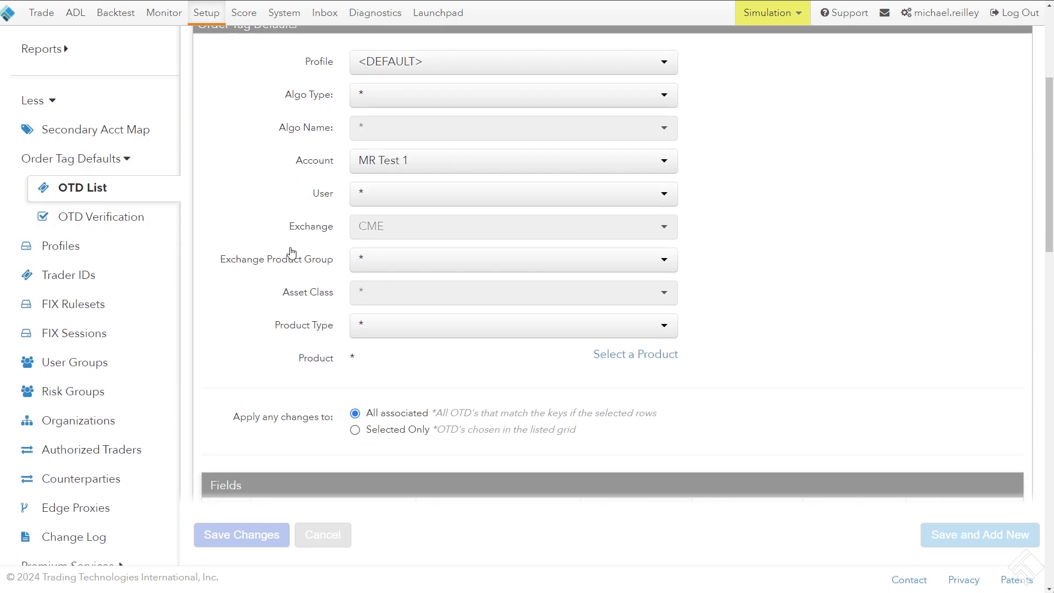
{"action": "scroll", "coordinate": [259, 227], "scroll_direction": "up", "scroll_amount": 6}
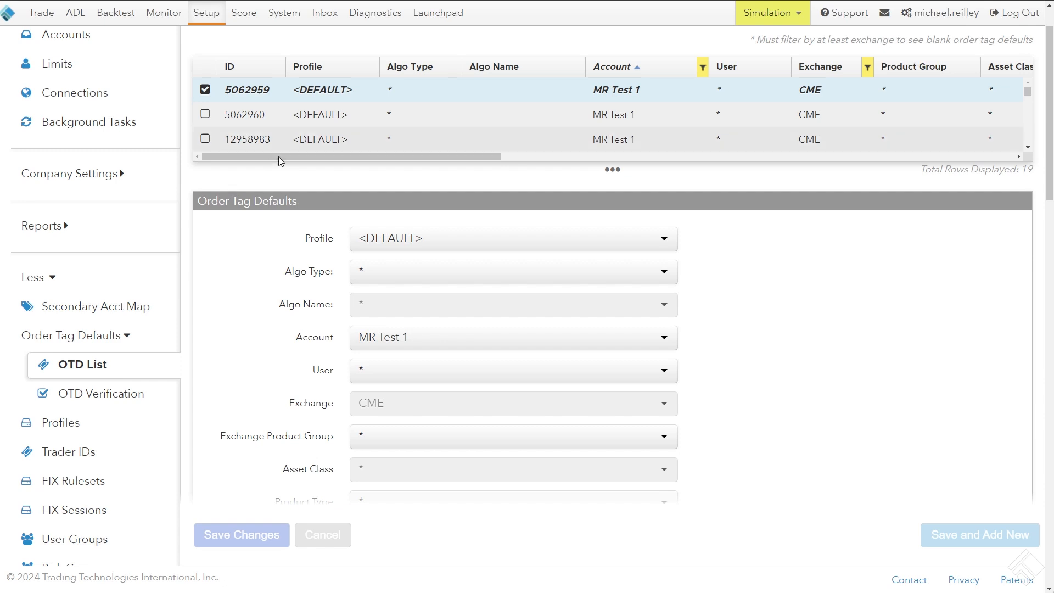
Enlarge the grid and select the third MR Test 1 order tag default, checking its field and value columns
{"action": "left_click_drag", "start_coordinate": [284, 161], "coordinate": [351, 171]}
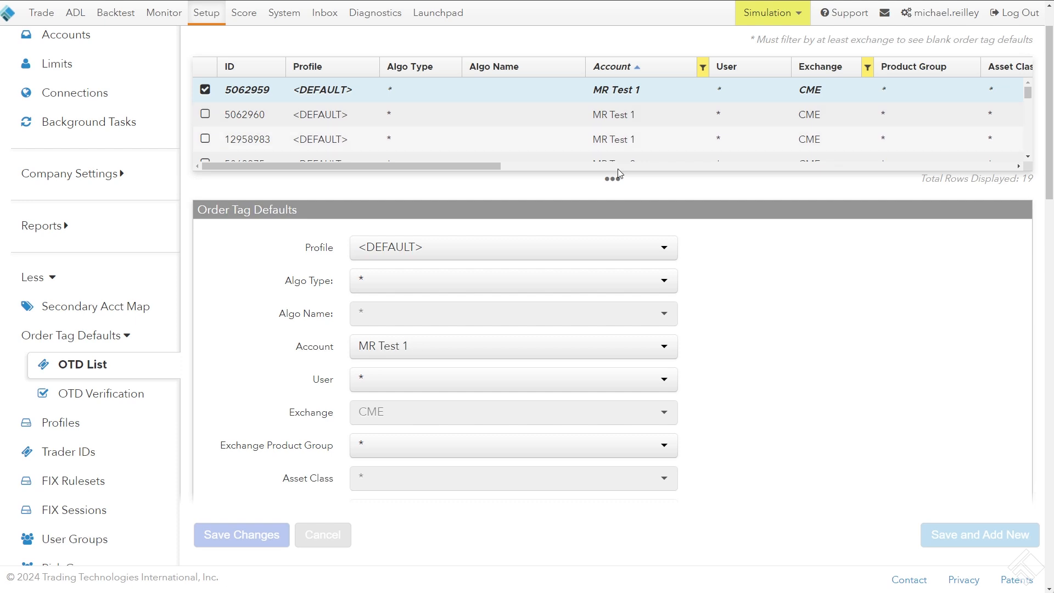
{"action": "left_click_drag", "start_coordinate": [619, 173], "coordinate": [619, 181]}
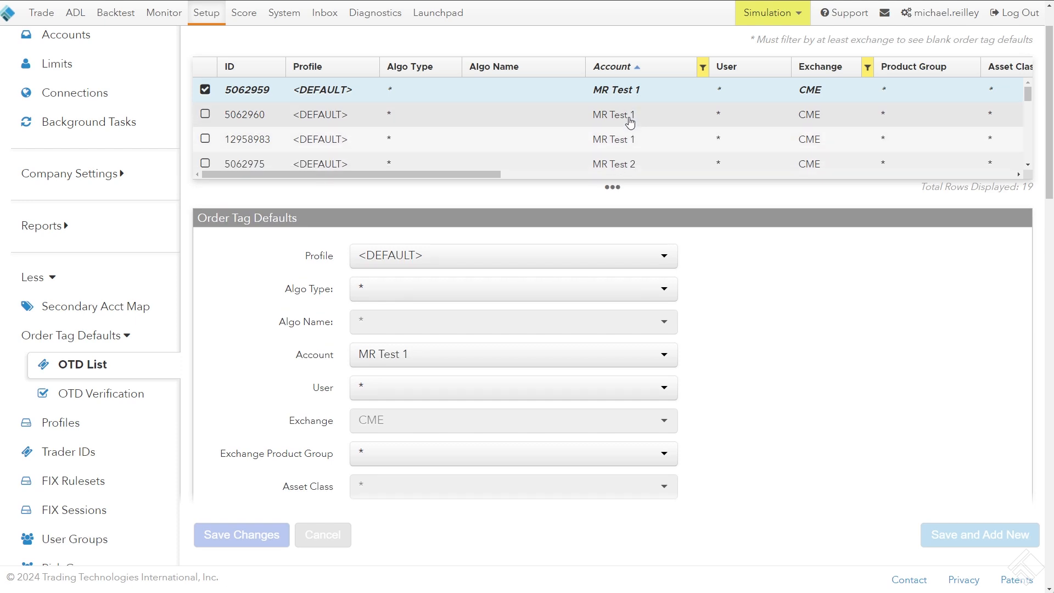
{"action": "left_click", "coordinate": [629, 117]}
{"action": "left_click", "coordinate": [630, 142]}
{"action": "left_click_drag", "start_coordinate": [473, 170], "coordinate": [762, 170]}
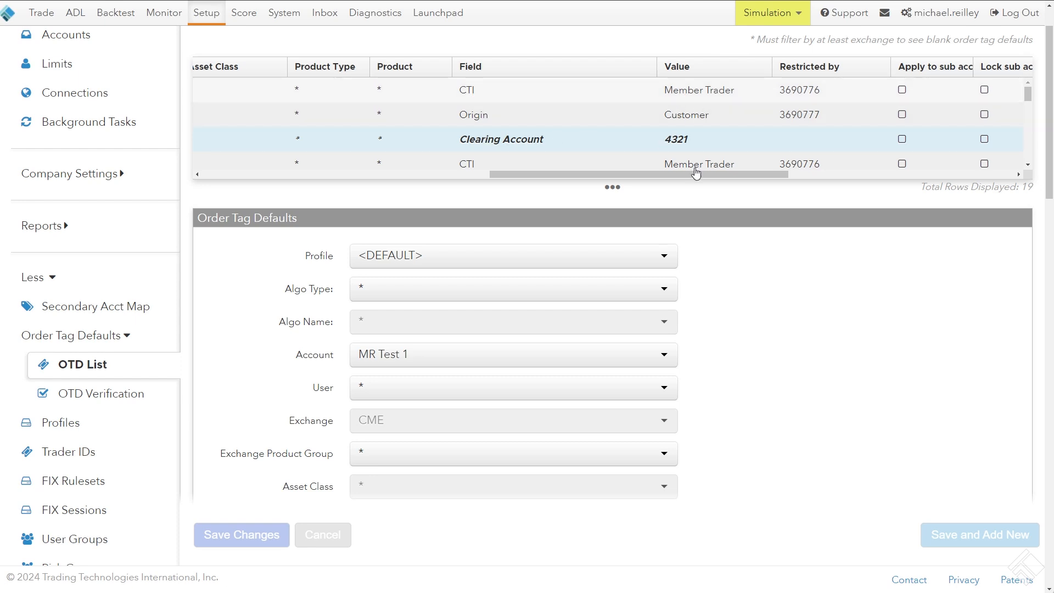
{"action": "left_click_drag", "start_coordinate": [693, 176], "coordinate": [350, 170]}
{"action": "scroll", "coordinate": [934, 130], "scroll_direction": "down", "scroll_amount": 3}
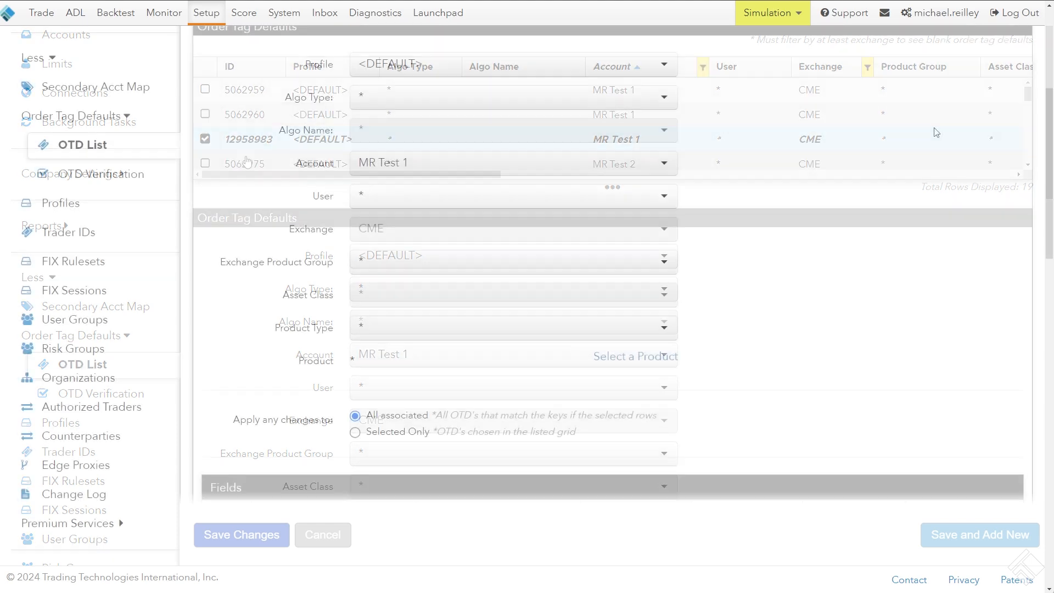
{"action": "scroll", "coordinate": [919, 211], "scroll_direction": "up", "scroll_amount": 5}
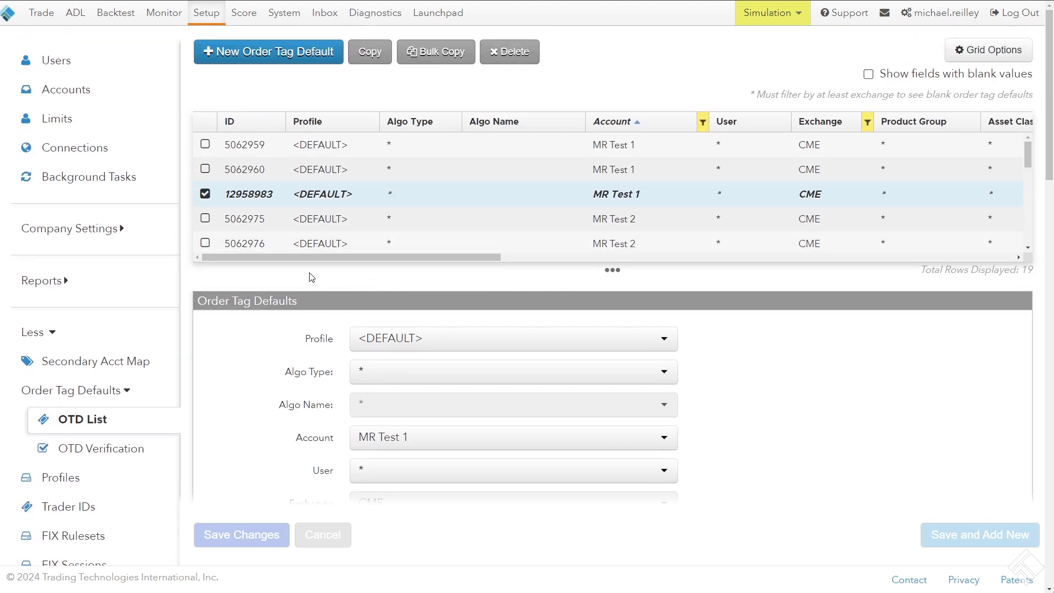
Create a new profile named MR 222 and assign it to the selected MR Test 1 order tag default
{"action": "scroll", "coordinate": [311, 277], "scroll_direction": "down", "scroll_amount": 2}
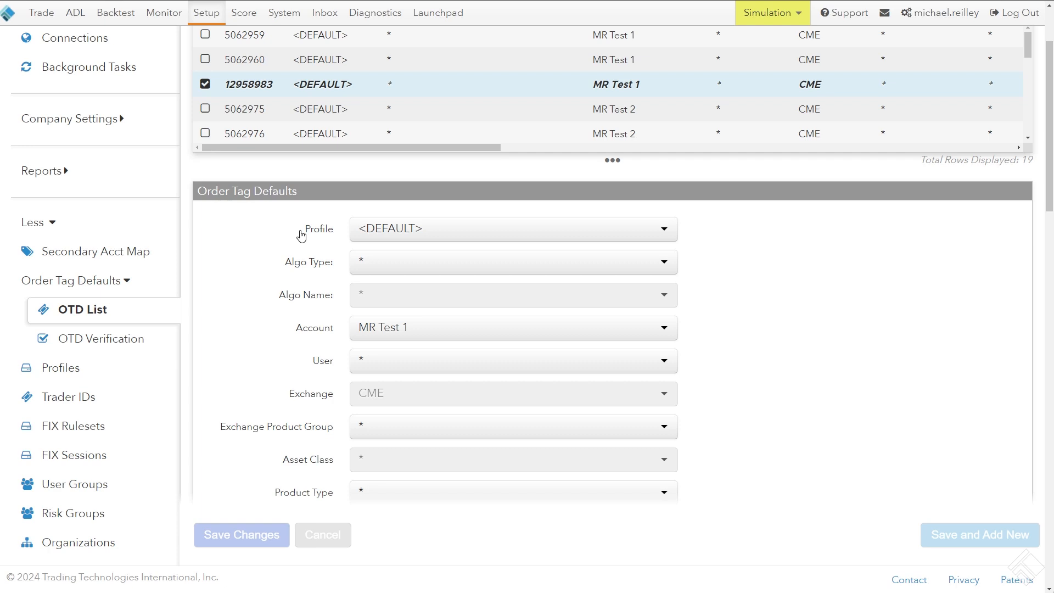
{"action": "left_click_drag", "start_coordinate": [305, 230], "coordinate": [336, 237]}
{"action": "scroll", "coordinate": [324, 231], "scroll_direction": "down", "scroll_amount": 1}
{"action": "left_click", "coordinate": [388, 181]}
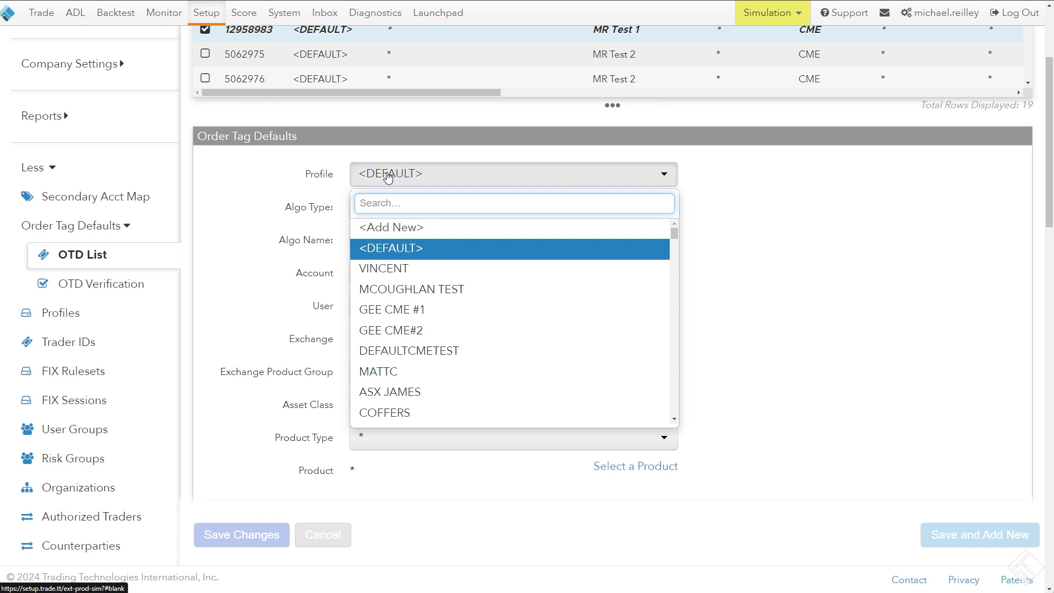
{"action": "left_click", "coordinate": [414, 233]}
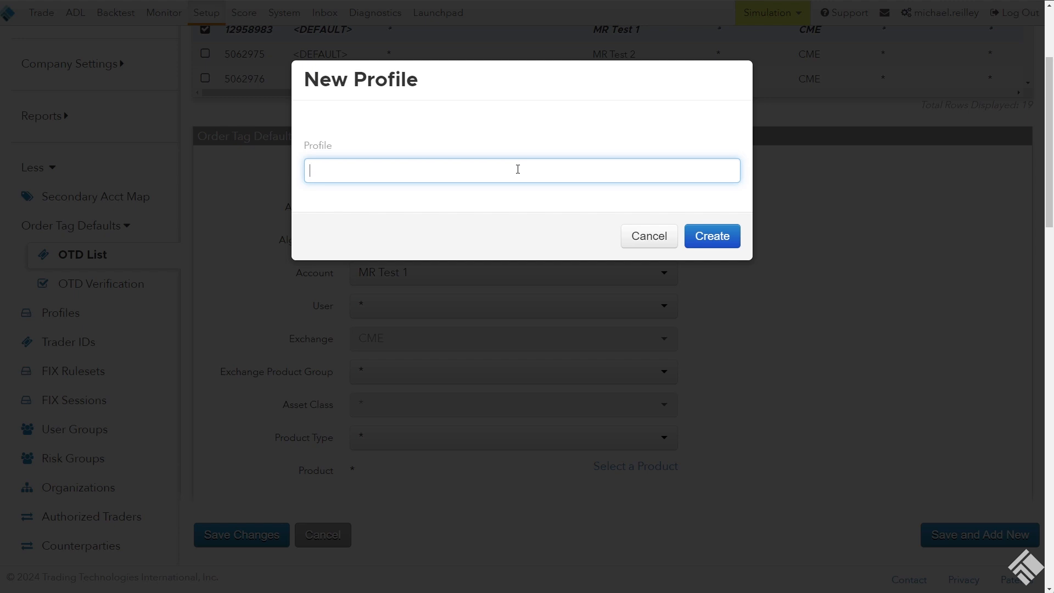
{"action": "type", "text": "MR 222"}
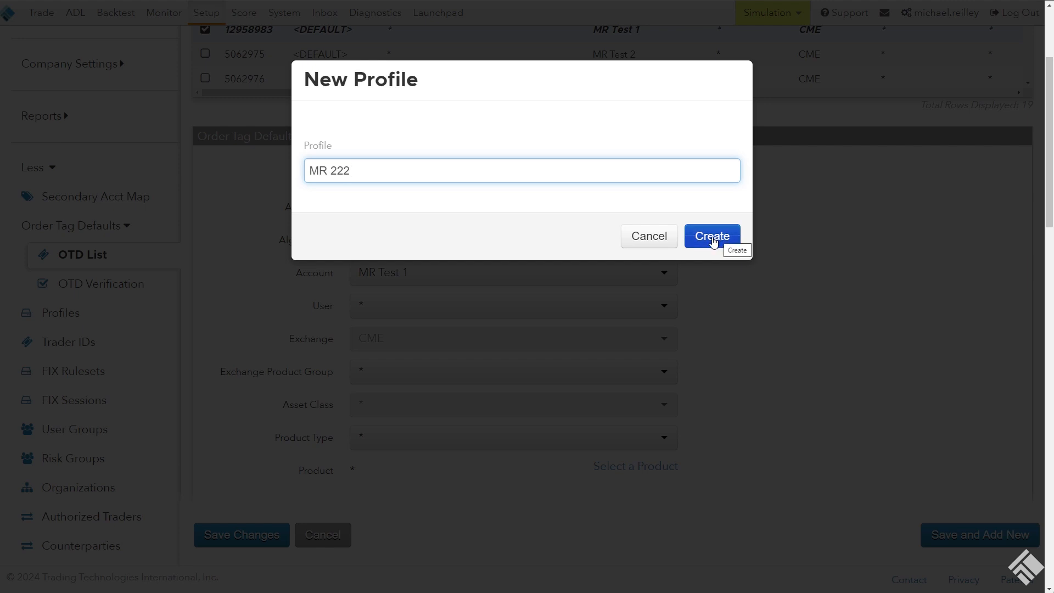
{"action": "left_click_drag", "start_coordinate": [351, 170], "coordinate": [304, 171]}
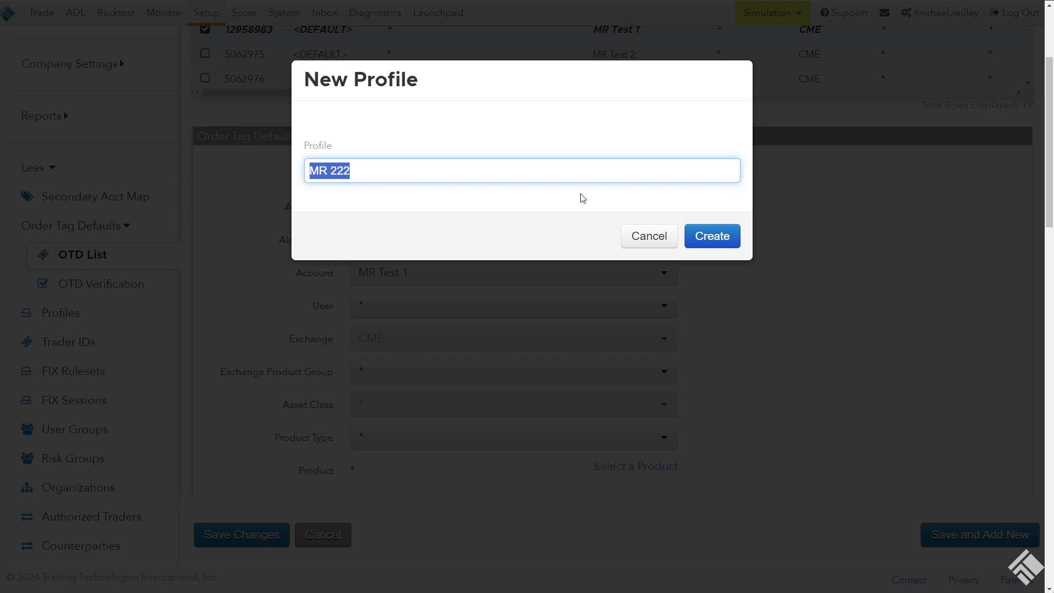
{"action": "left_click", "coordinate": [717, 237]}
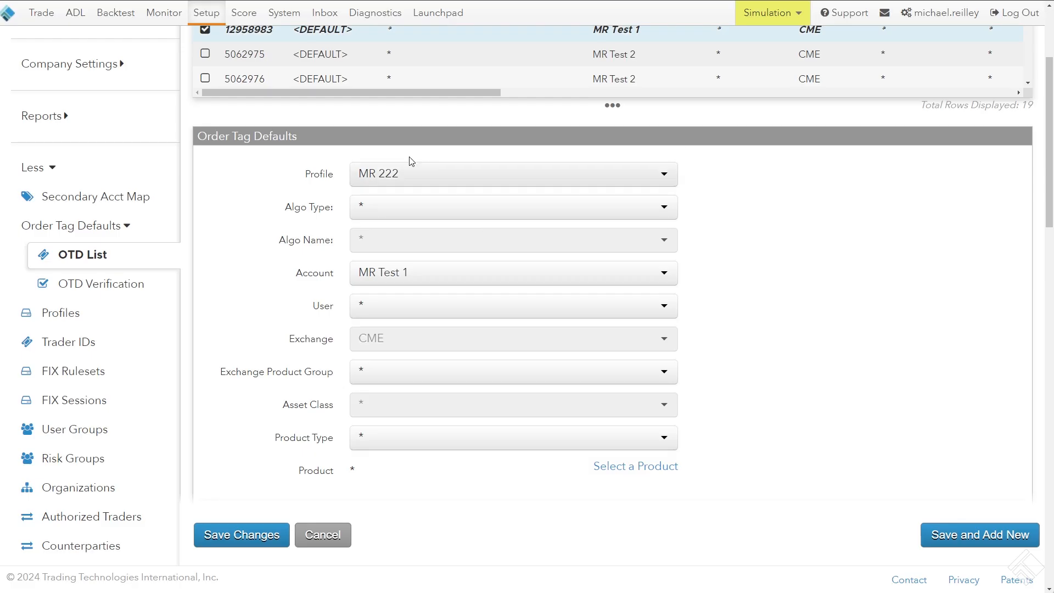
Replace the Clearing Account value of the MR 222 order tag default and save the changes
{"action": "scroll", "coordinate": [239, 325], "scroll_direction": "down", "scroll_amount": 10}
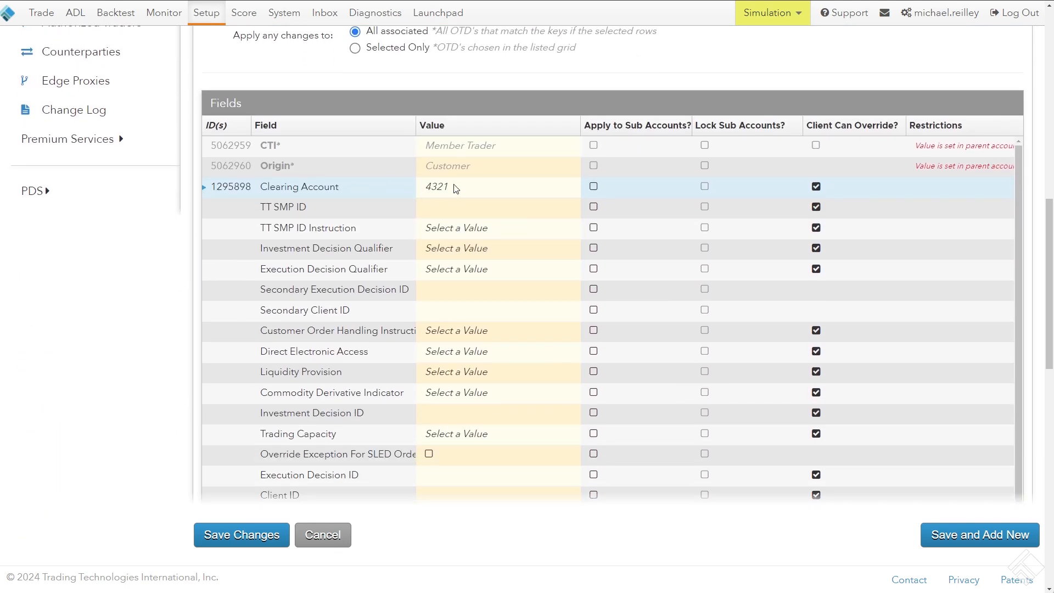
{"action": "left_click", "coordinate": [454, 186]}
{"action": "type", "text": "222"}
{"action": "left_click", "coordinate": [246, 537]}
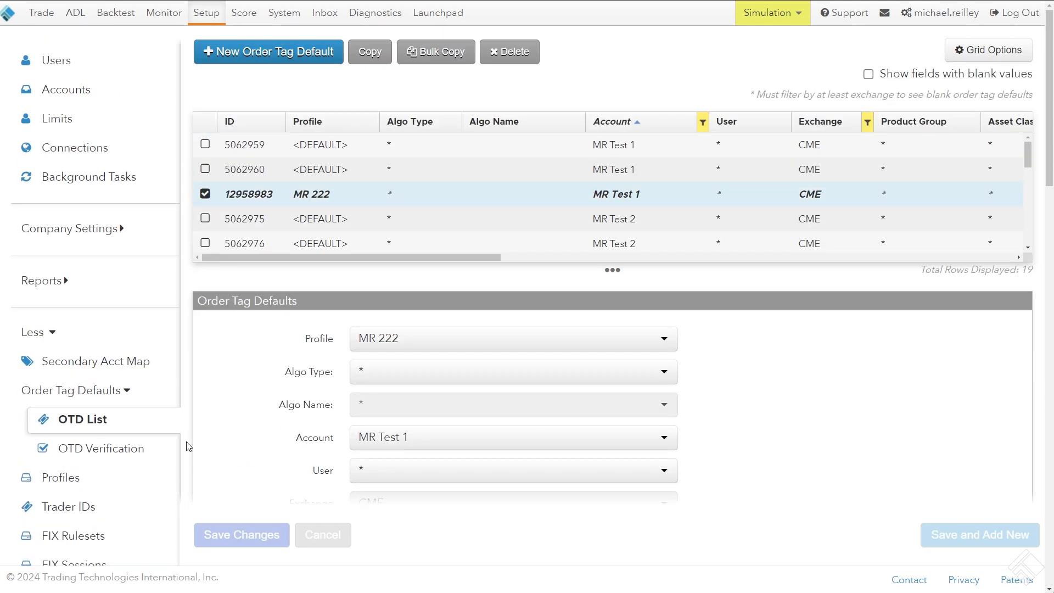
Resize the grid and examine the MR 222 default's columns, key settings and Fields table
{"action": "left_click_drag", "start_coordinate": [280, 261], "coordinate": [282, 451]}
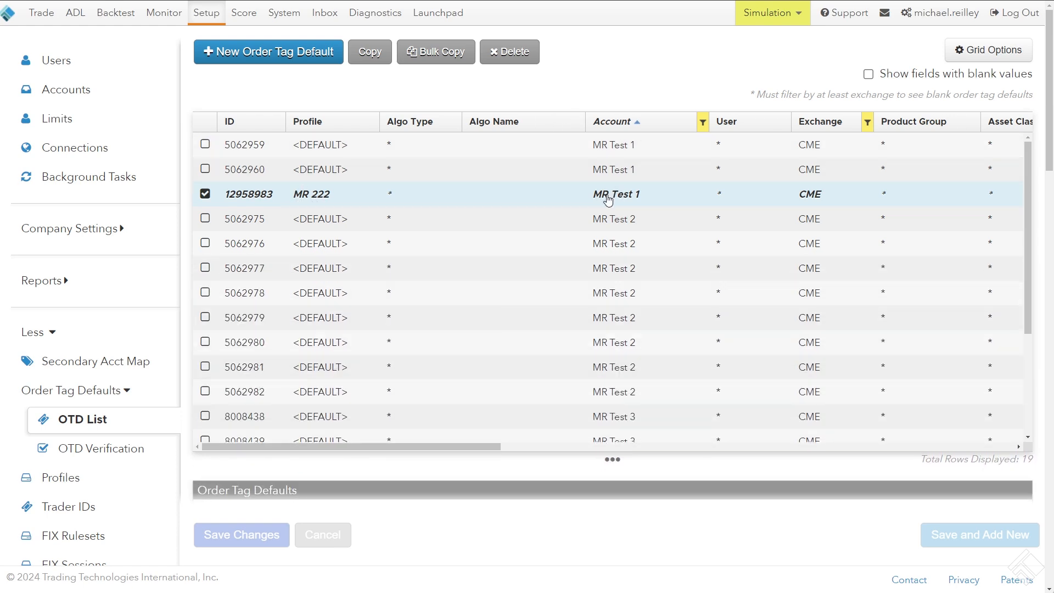
{"action": "left_click_drag", "start_coordinate": [400, 446], "coordinate": [664, 450]}
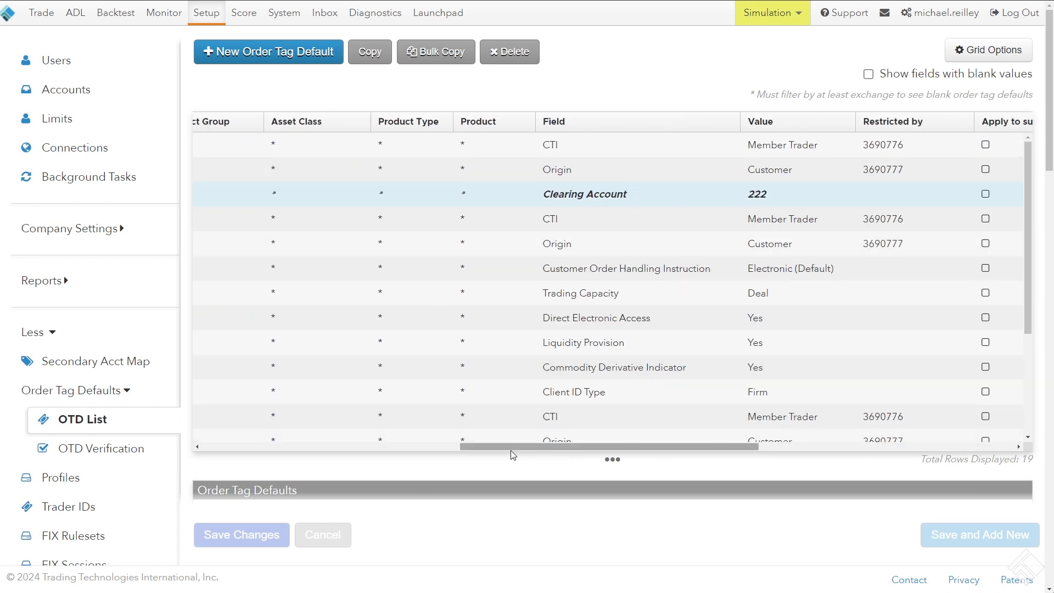
{"action": "left_click_drag", "start_coordinate": [509, 446], "coordinate": [258, 447]}
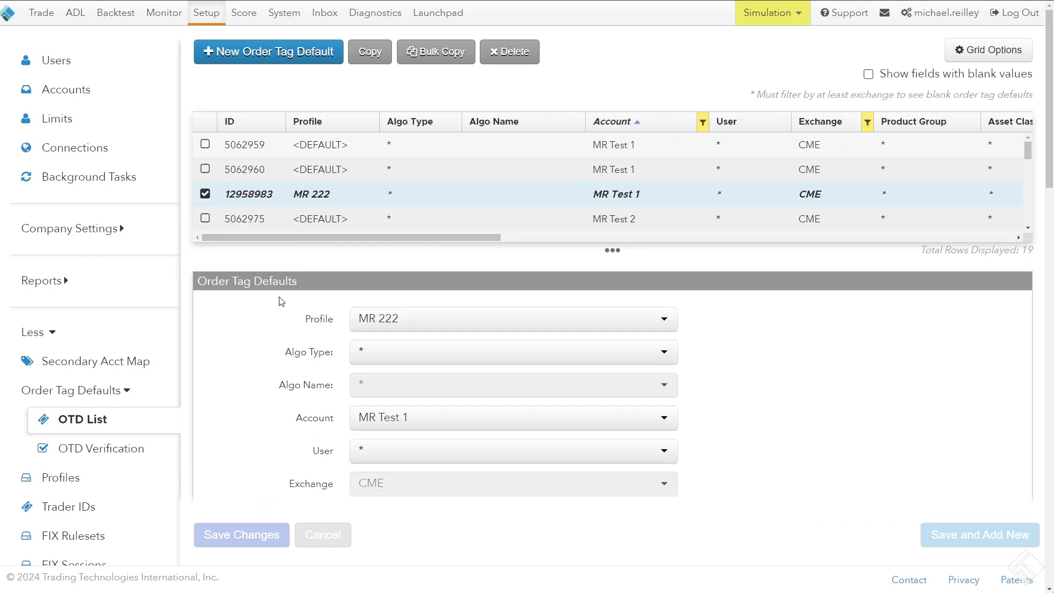
{"action": "scroll", "coordinate": [243, 232], "scroll_direction": "down", "scroll_amount": 4}
{"action": "scroll", "coordinate": [330, 379], "scroll_direction": "down", "scroll_amount": 2}
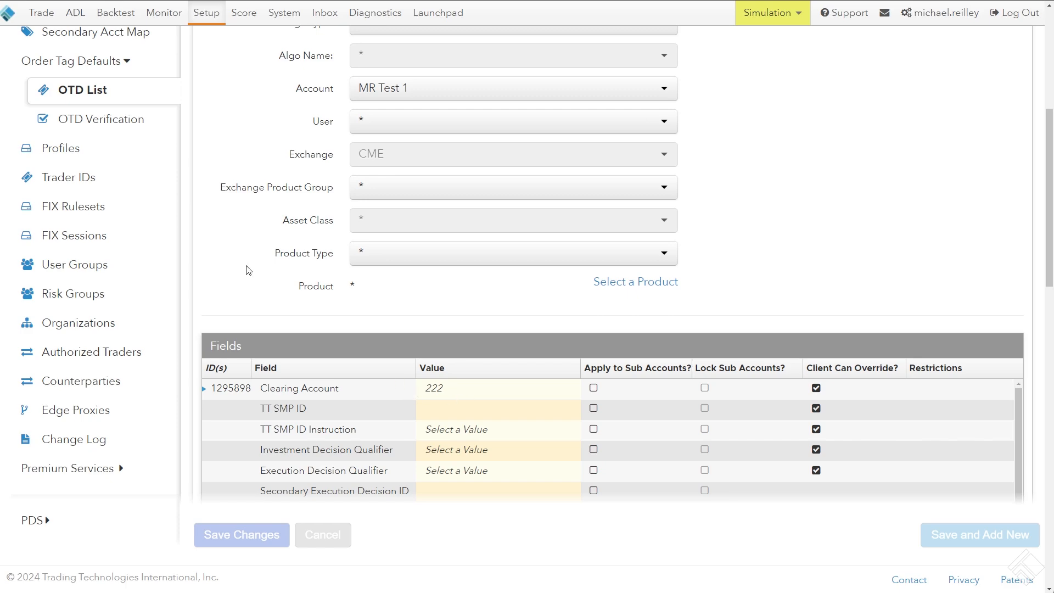
{"action": "scroll", "coordinate": [244, 266], "scroll_direction": "up", "scroll_amount": 6}
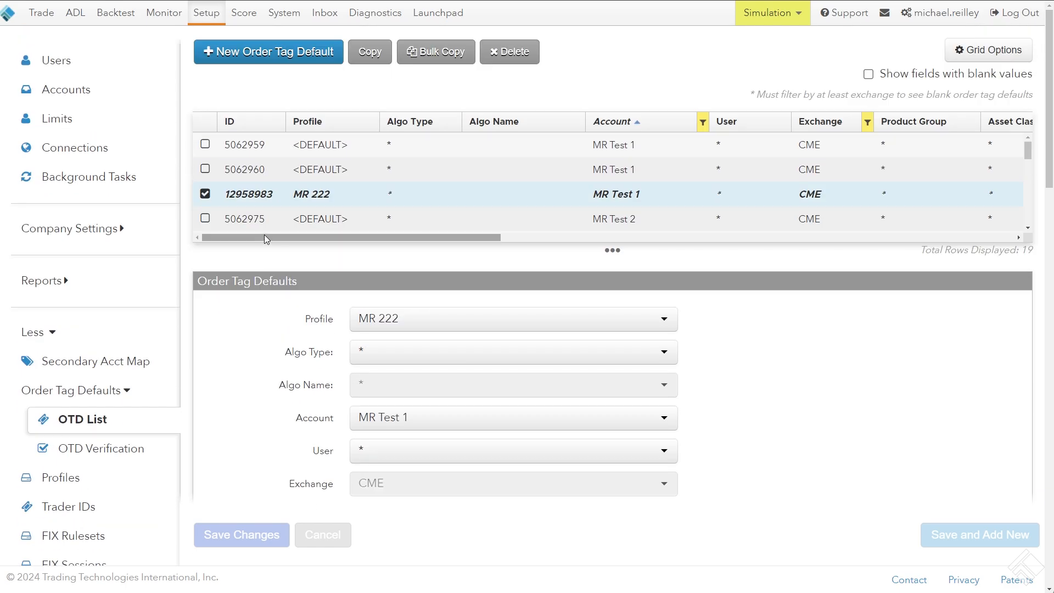
Switch to the TT trading workspace, open an additional Order Profiles window and close it again
{"action": "key", "text": "alt+Tab"}
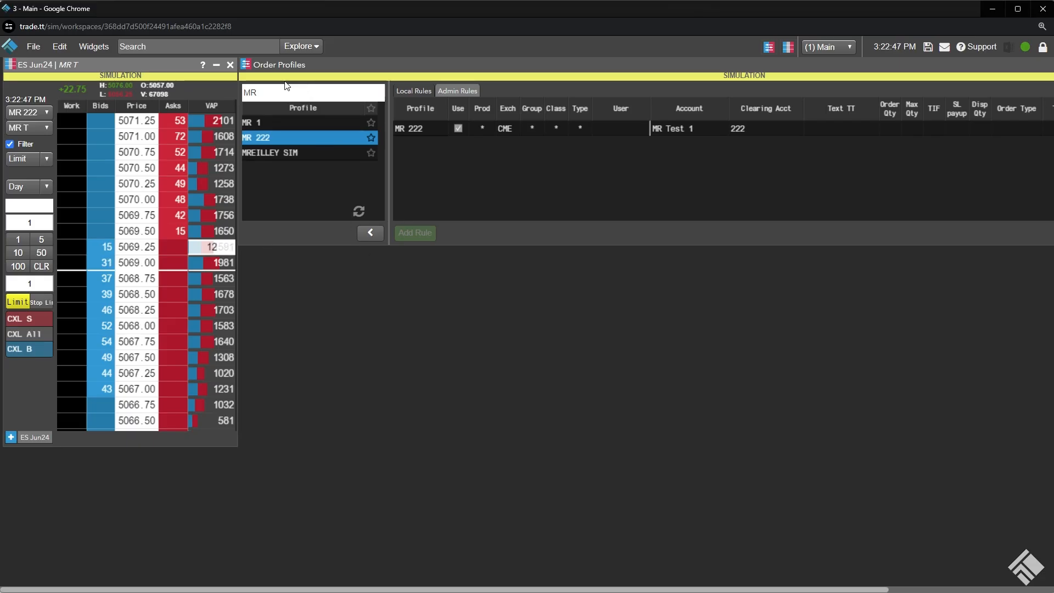
{"action": "left_click", "coordinate": [47, 50]}
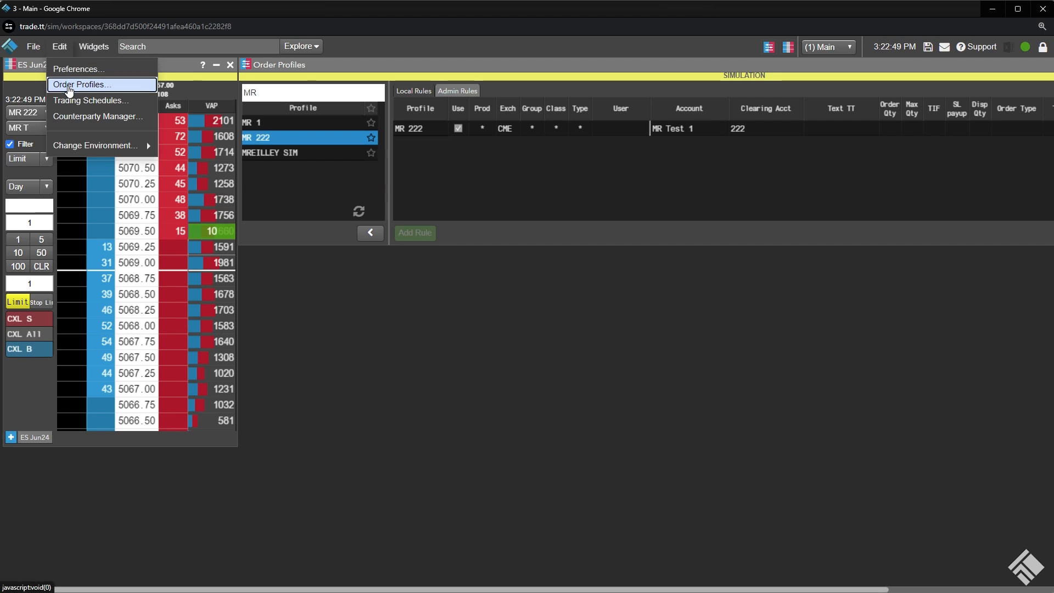
{"action": "left_click", "coordinate": [60, 87]}
{"action": "left_click_drag", "start_coordinate": [317, 132], "coordinate": [292, 123]}
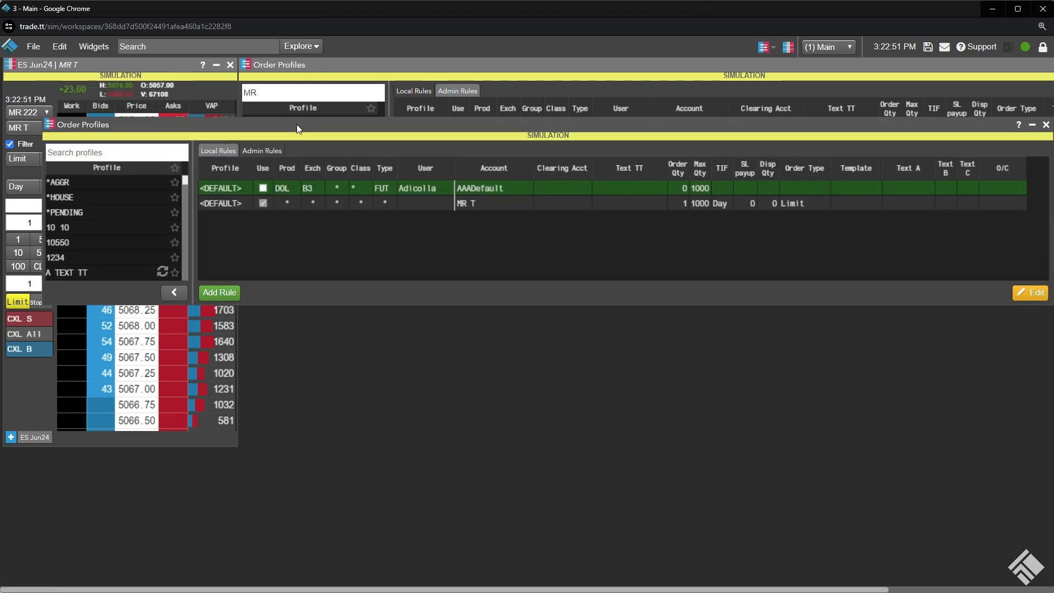
{"action": "left_click", "coordinate": [1047, 126]}
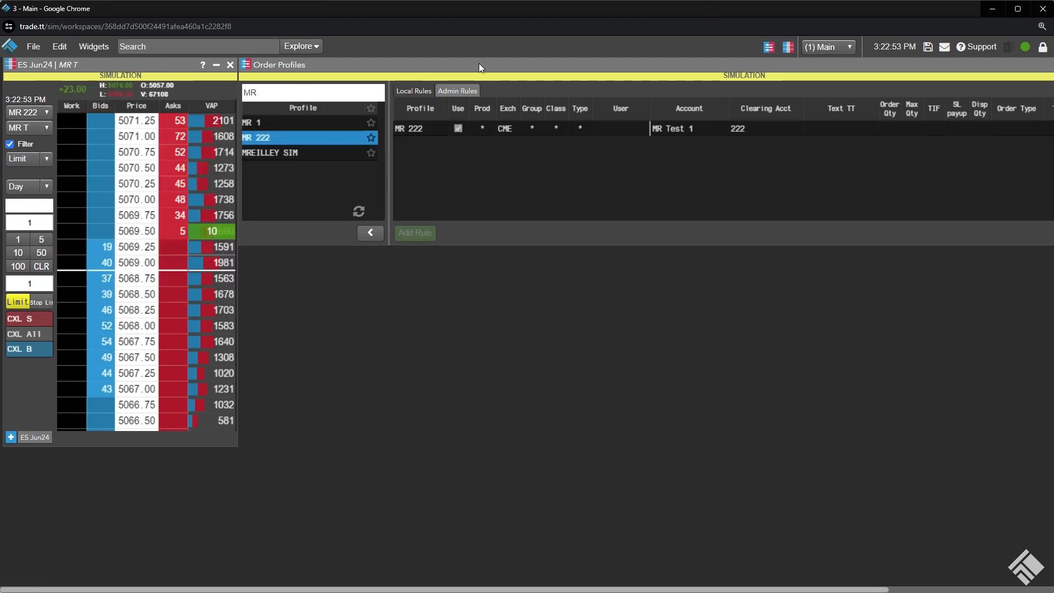
Reposition the Order Profiles widget to inspect the MR 222 admin rule's clearing account, and check the profile selector in the ES Jun24 ladder
{"action": "left_click_drag", "start_coordinate": [479, 63], "coordinate": [374, 65]}
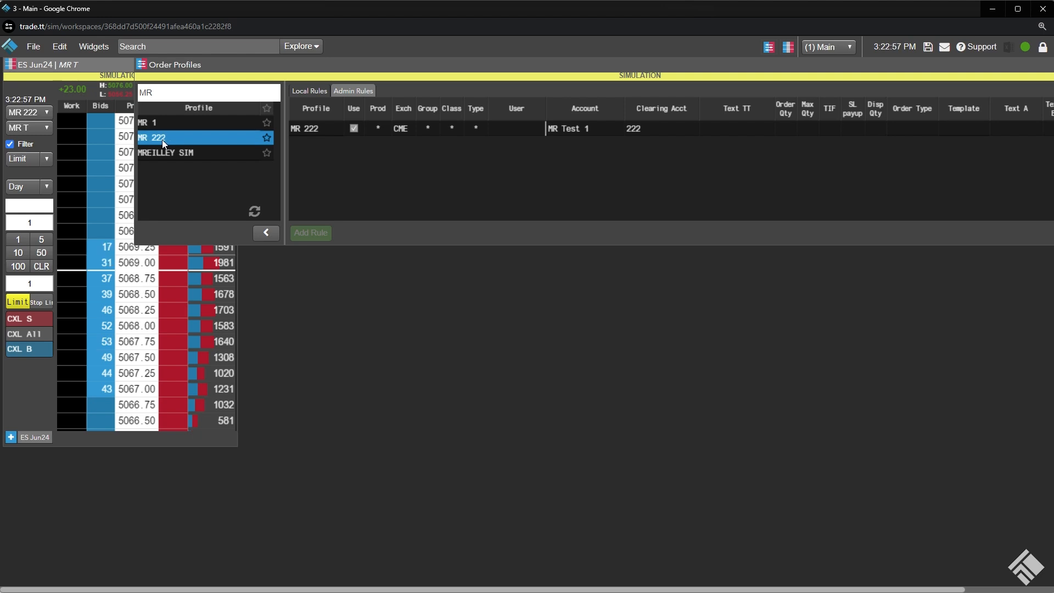
{"action": "left_click", "coordinate": [651, 135]}
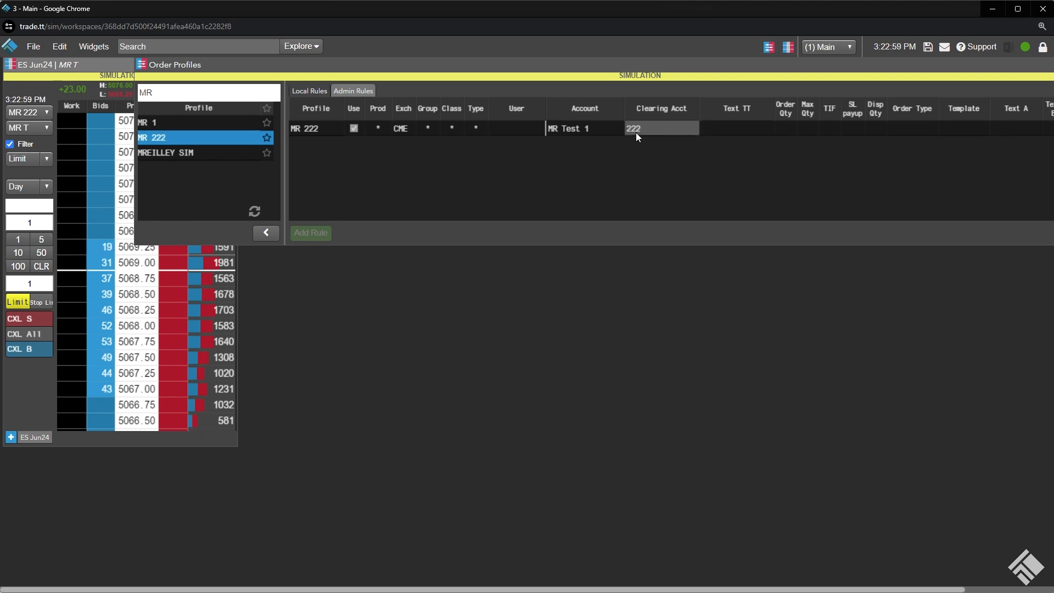
{"action": "left_click_drag", "start_coordinate": [654, 61], "coordinate": [555, 56]}
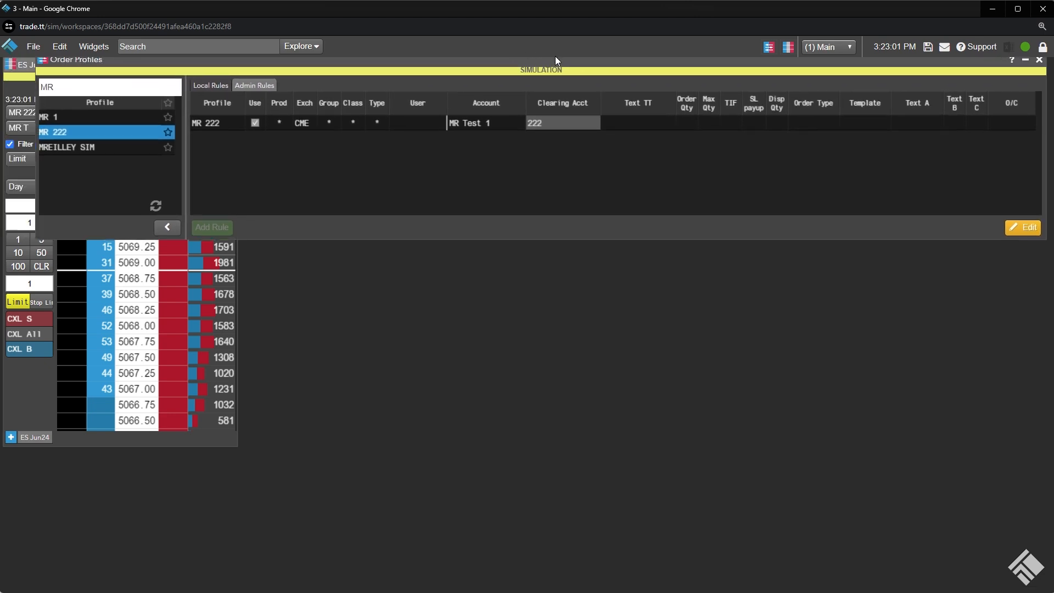
{"action": "left_click_drag", "start_coordinate": [64, 68], "coordinate": [187, 56]}
{"action": "left_click", "coordinate": [94, 68]}
{"action": "left_click", "coordinate": [41, 114]}
{"action": "left_click", "coordinate": [43, 114]}
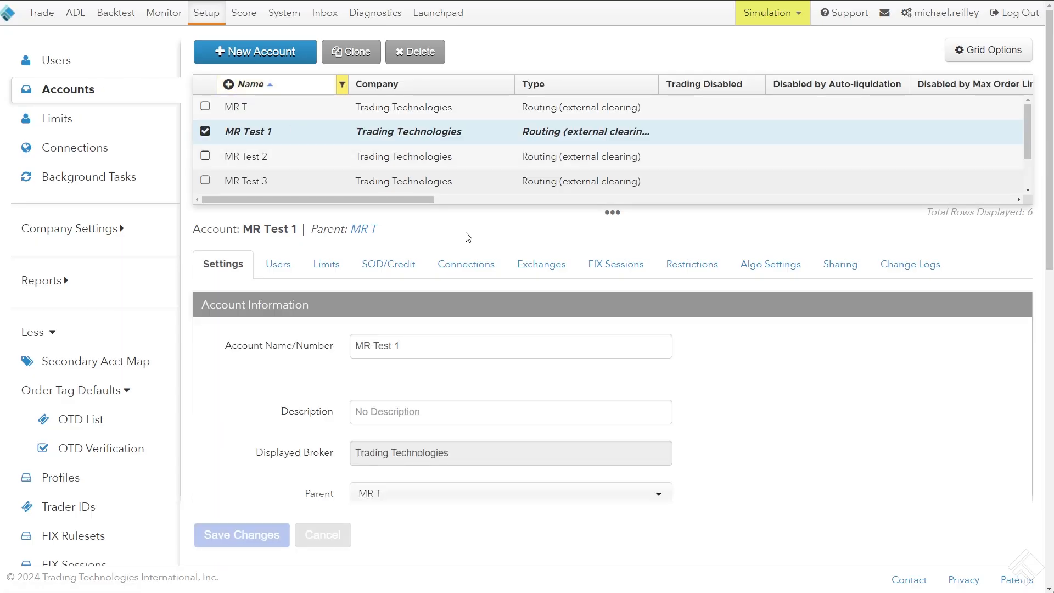
Open the CME exchange settings of account MR Test 1 in Setup and check its Clearing Account property
{"action": "left_click", "coordinate": [554, 272]}
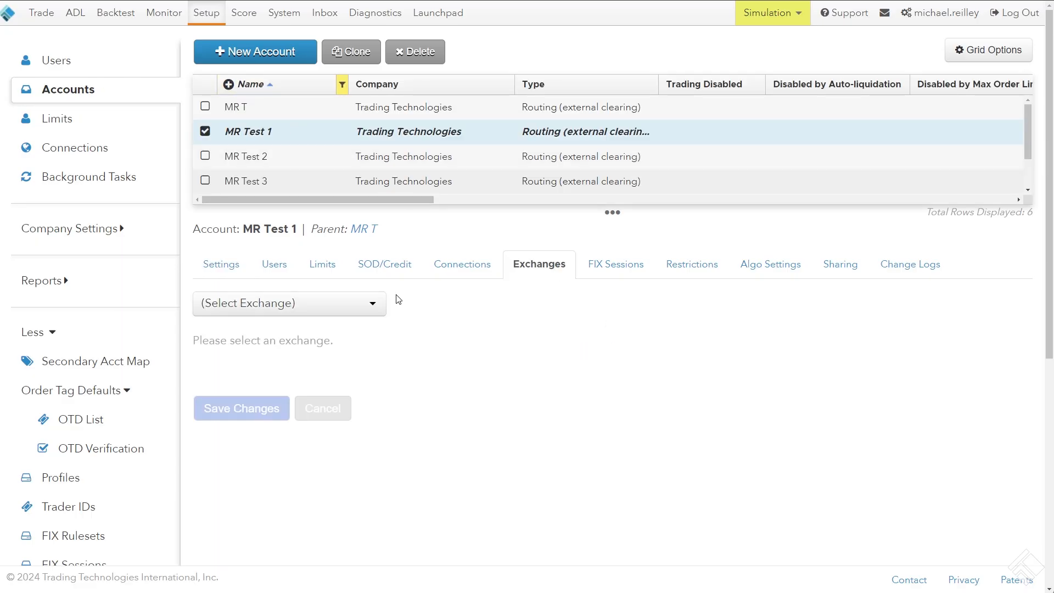
{"action": "left_click", "coordinate": [372, 303]}
{"action": "type", "text": "cm"}
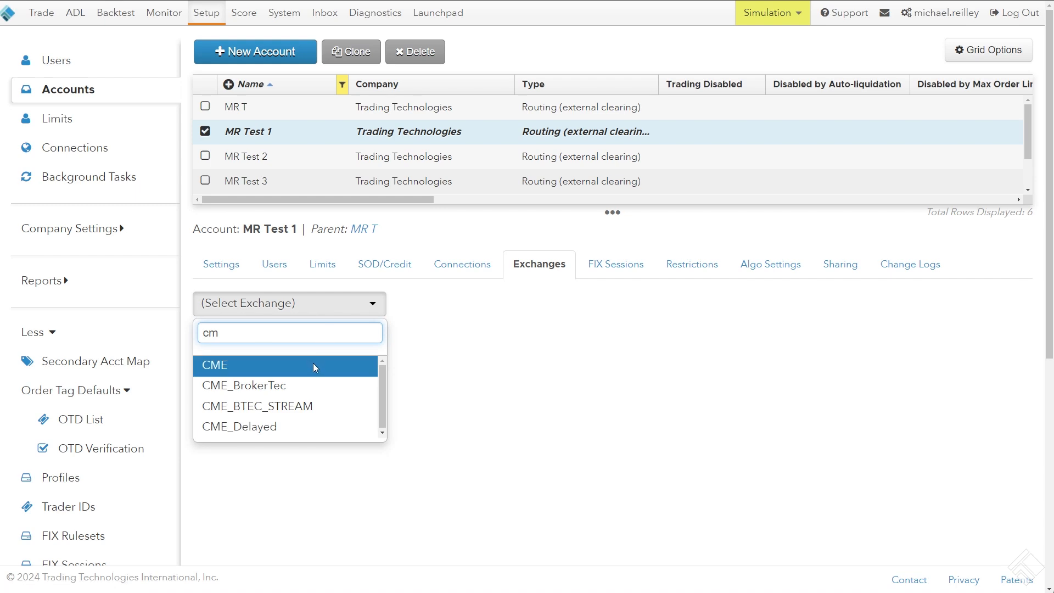
{"action": "left_click", "coordinate": [313, 363]}
{"action": "scroll", "coordinate": [343, 330], "scroll_direction": "down", "scroll_amount": 6}
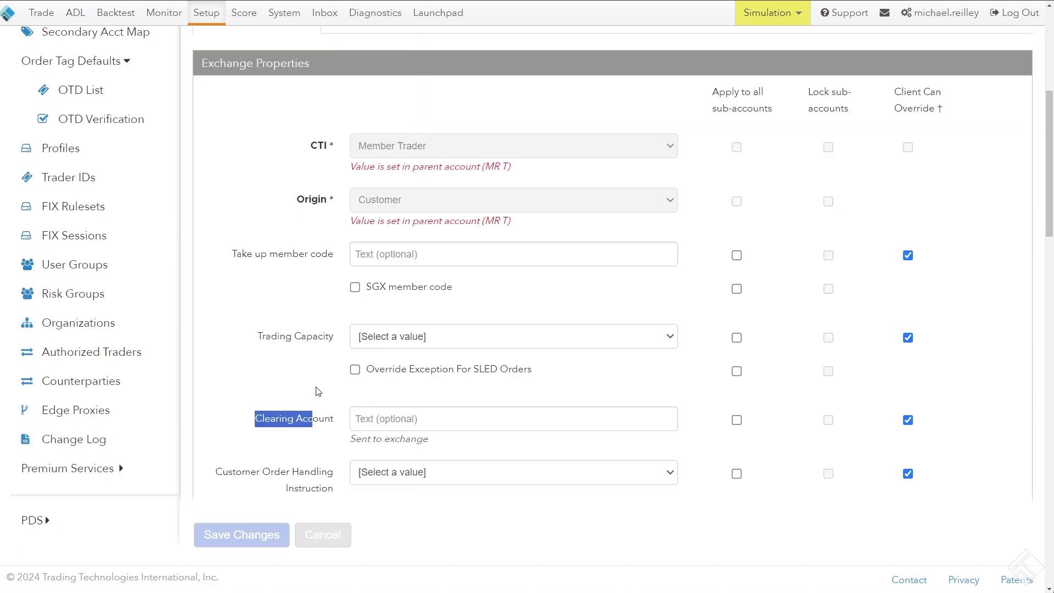
{"action": "left_click_drag", "start_coordinate": [333, 421], "coordinate": [265, 424]}
Return to the order tag default list and examine the MR 222 default's key settings and Fields table
{"action": "left_click", "coordinate": [82, 90]}
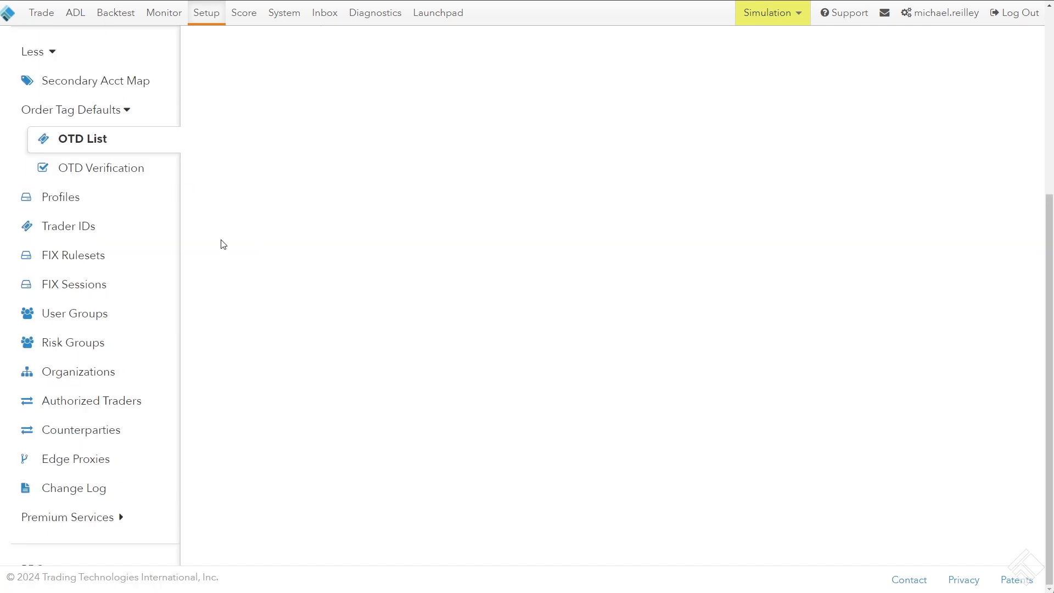
{"action": "scroll", "coordinate": [193, 250], "scroll_direction": "up", "scroll_amount": 5}
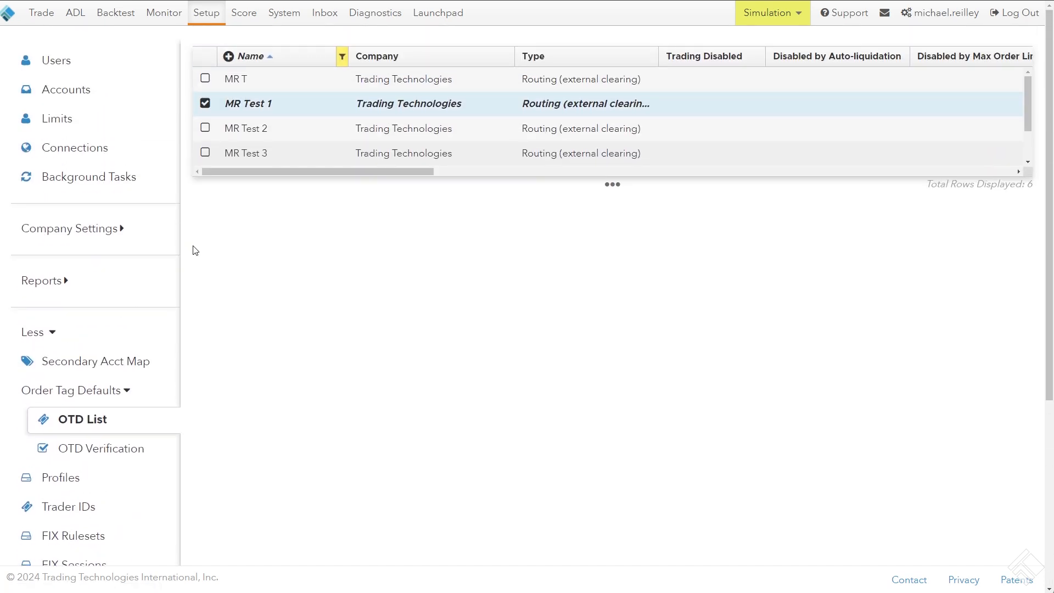
{"action": "left_click", "coordinate": [108, 424]}
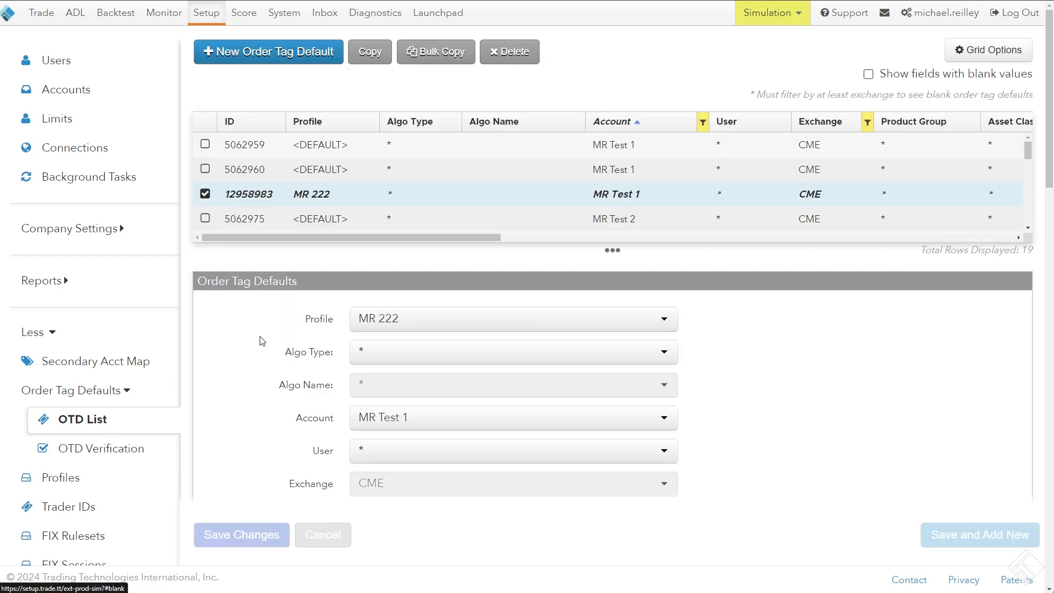
{"action": "scroll", "coordinate": [289, 330], "scroll_direction": "down", "scroll_amount": 4}
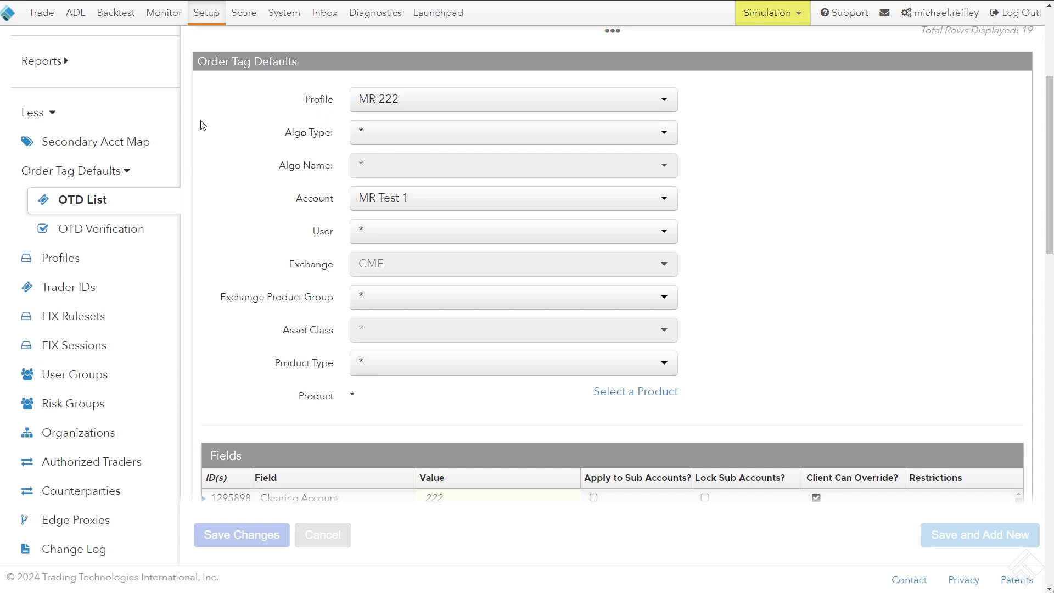
{"action": "scroll", "coordinate": [187, 132], "scroll_direction": "down", "scroll_amount": 5}
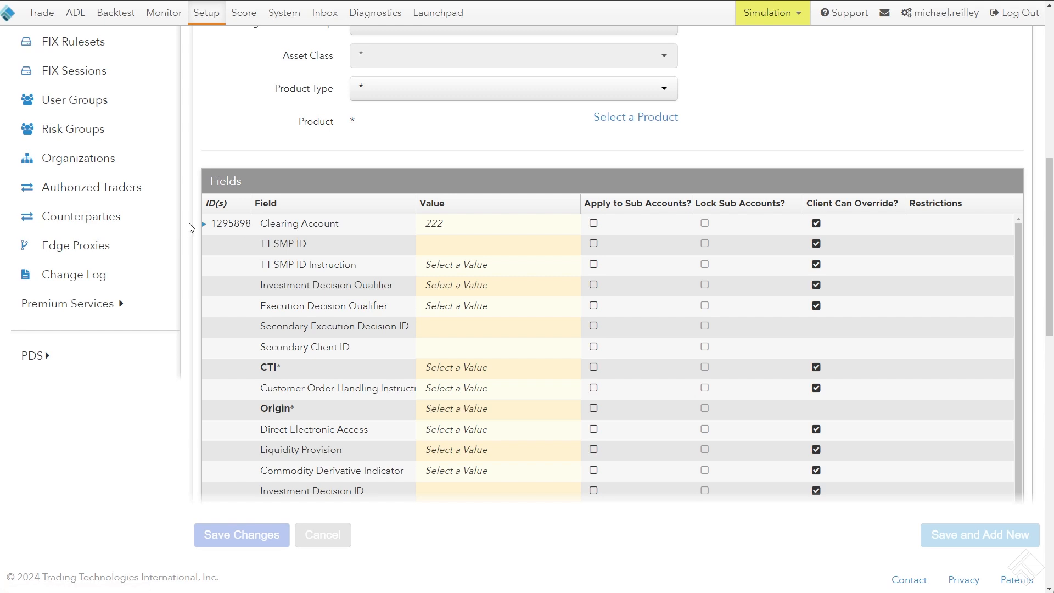
{"action": "scroll", "coordinate": [191, 227], "scroll_direction": "up", "scroll_amount": 10}
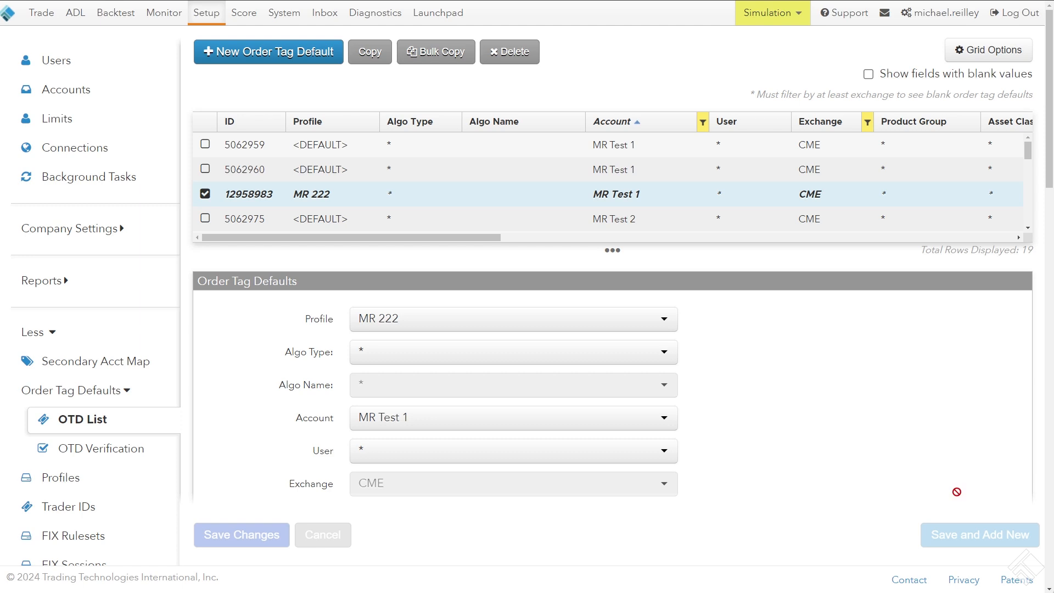
Show fields with blank values, remove the Account filter, and enlarge the order tag defaults grid
{"action": "left_click", "coordinate": [869, 75]}
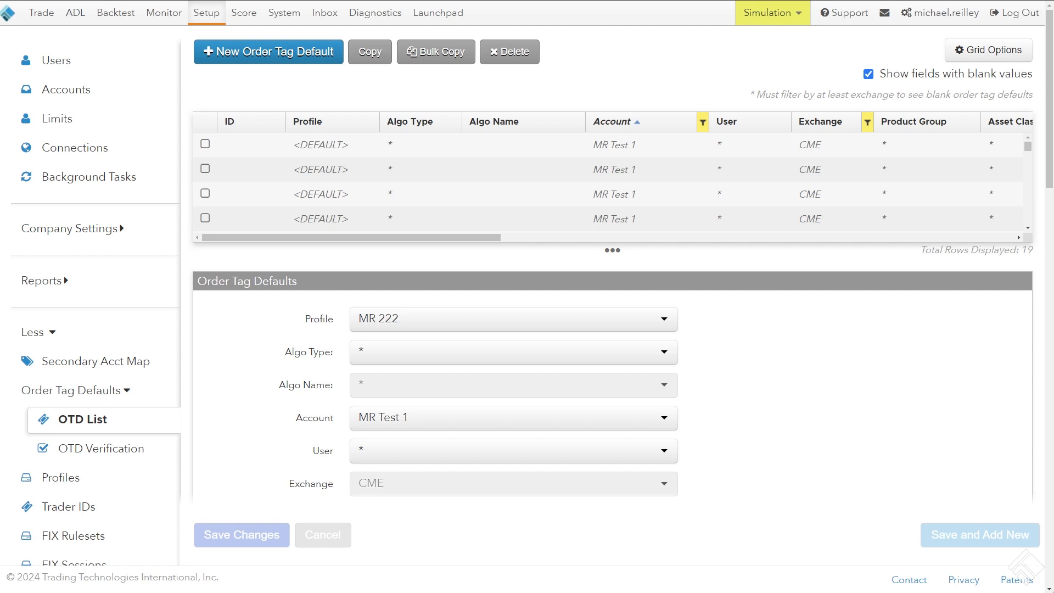
{"action": "left_click", "coordinate": [713, 123]}
{"action": "left_click", "coordinate": [704, 125]}
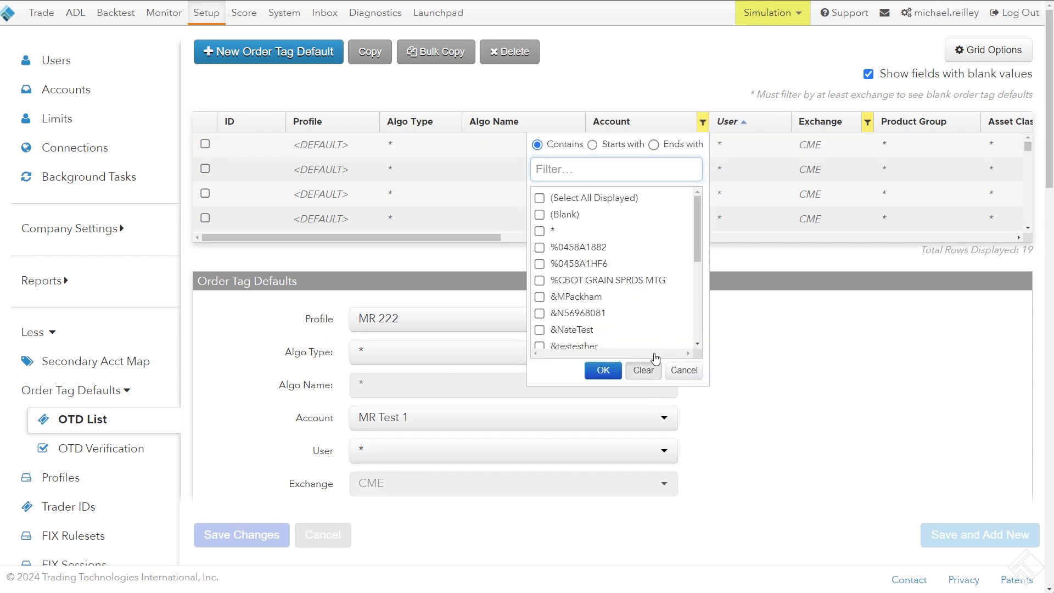
{"action": "left_click", "coordinate": [648, 367]}
{"action": "left_click_drag", "start_coordinate": [642, 182], "coordinate": [644, 255]}
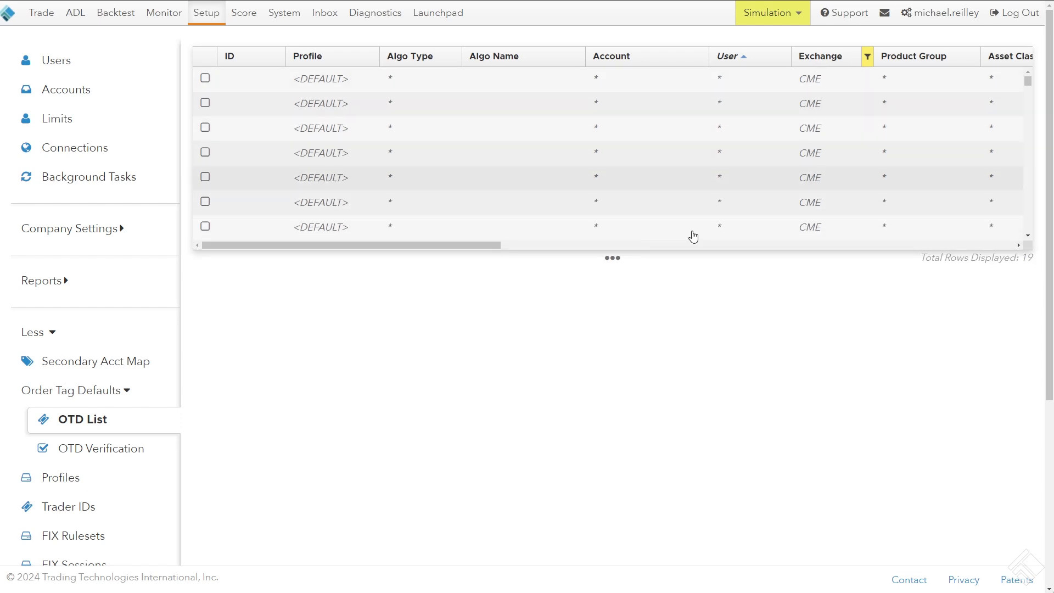
{"action": "scroll", "coordinate": [545, 260], "scroll_direction": "up", "scroll_amount": 1}
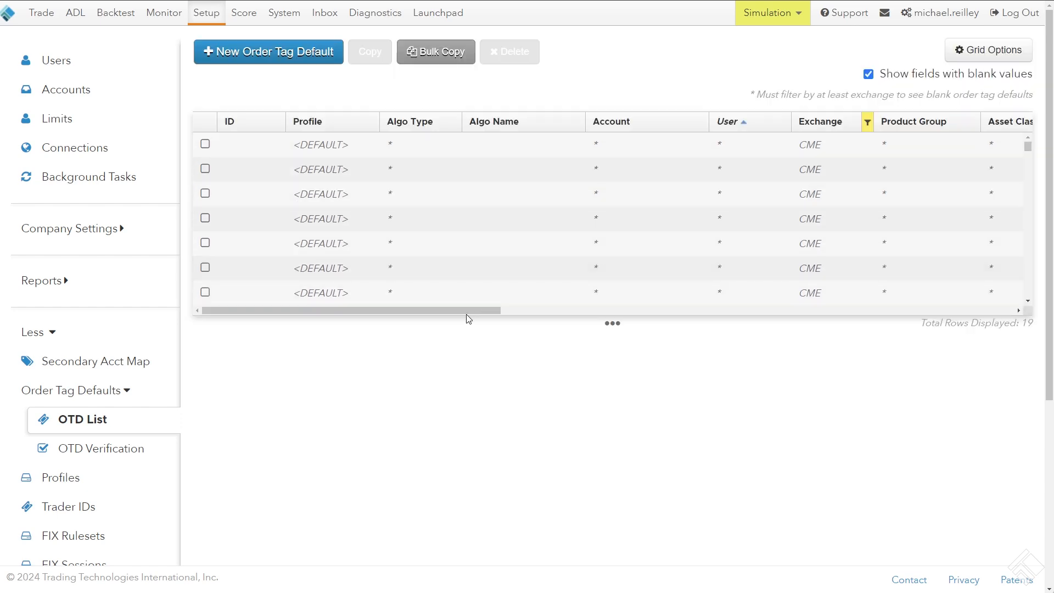
Review the grid's key and Field columns and select the blank CME Operator ID default
{"action": "left_click_drag", "start_coordinate": [460, 309], "coordinate": [720, 332]}
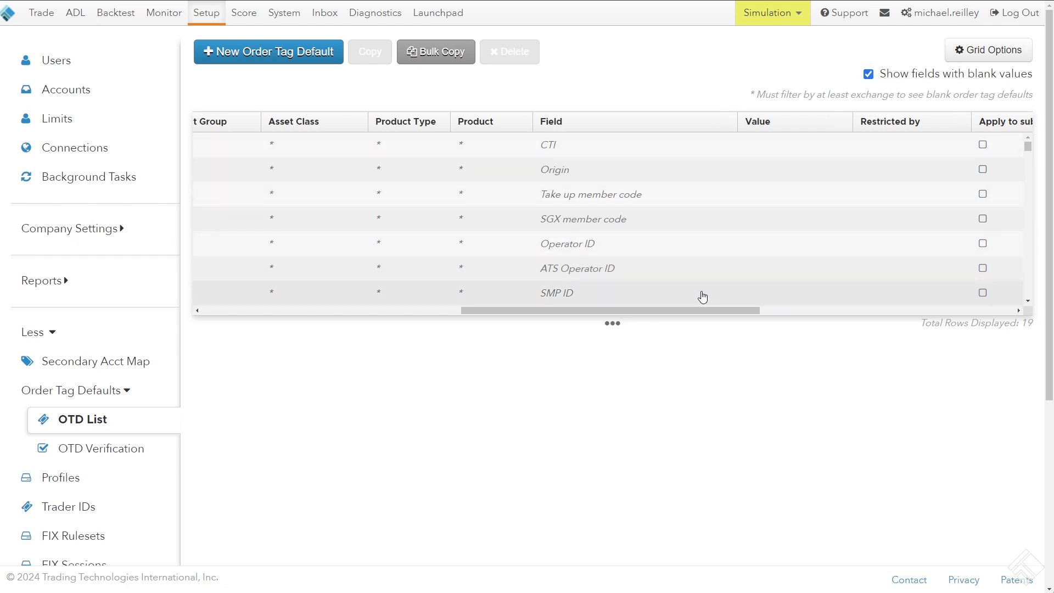
{"action": "left_click_drag", "start_coordinate": [675, 311], "coordinate": [388, 312]}
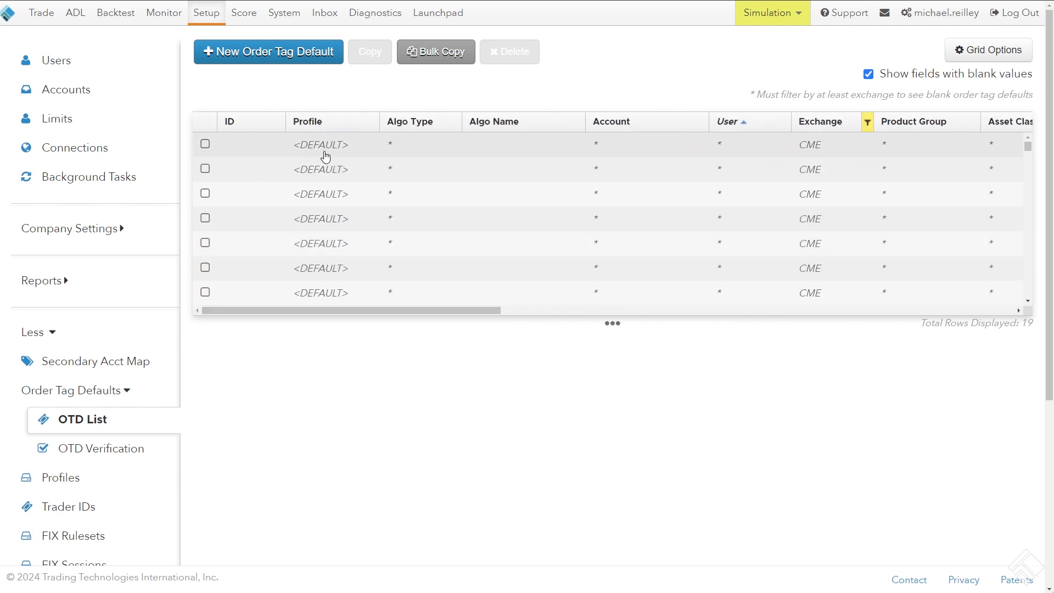
{"action": "left_click_drag", "start_coordinate": [315, 312], "coordinate": [509, 330]}
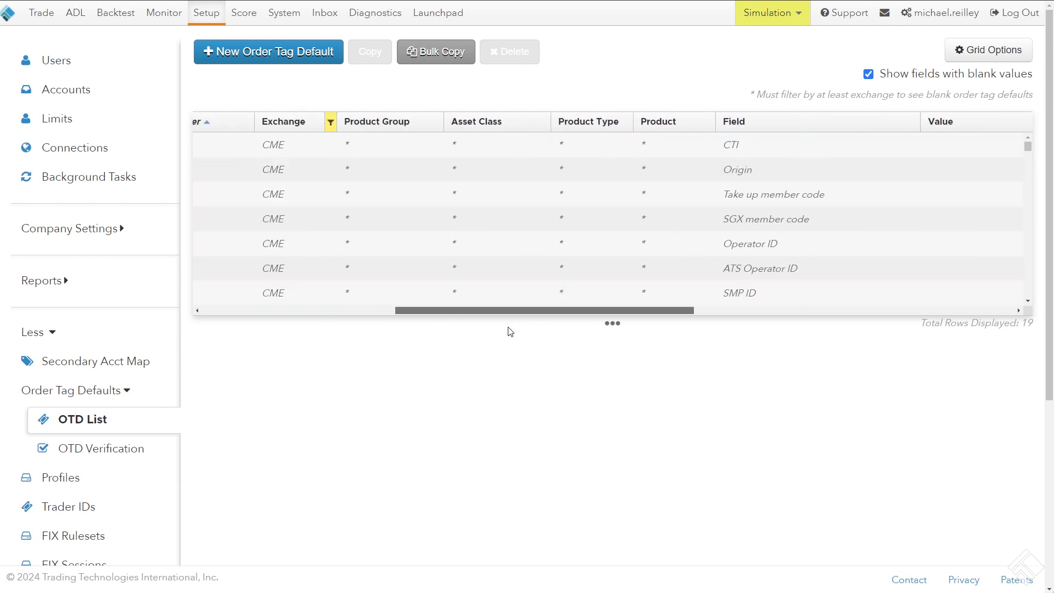
{"action": "left_click", "coordinate": [742, 249]}
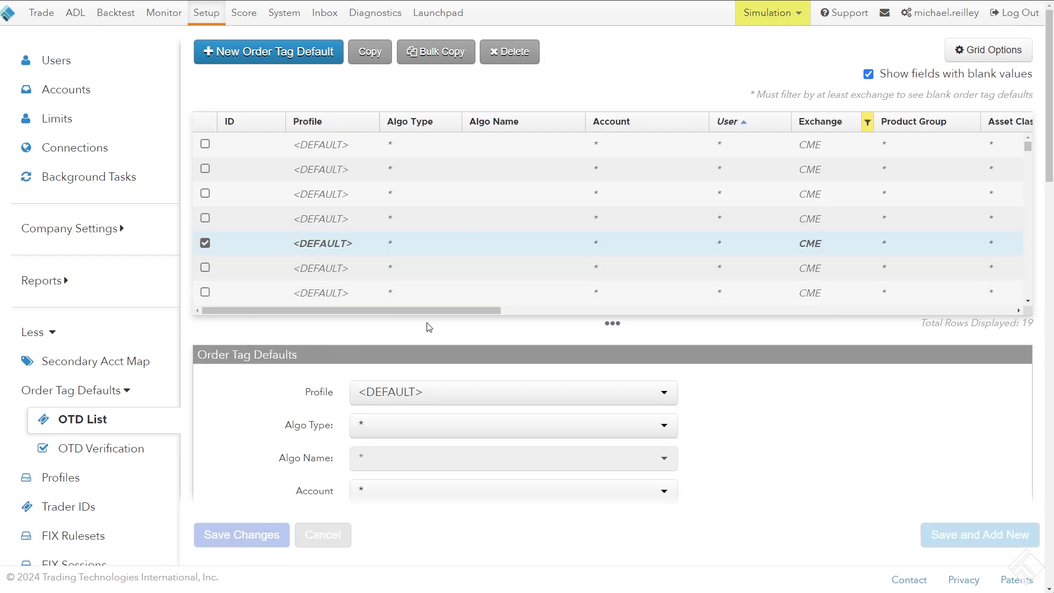
Set the Origin field of the selected CME order tag default to Customer and save the changes
{"action": "scroll", "coordinate": [220, 361], "scroll_direction": "down", "scroll_amount": 1}
{"action": "scroll", "coordinate": [220, 361], "scroll_direction": "down", "scroll_amount": 5}
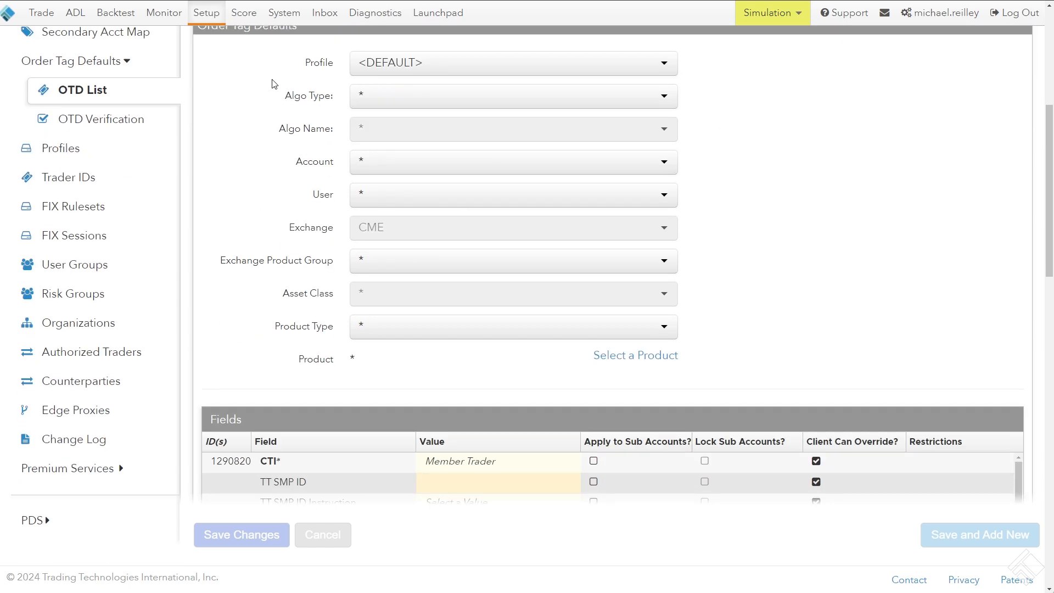
{"action": "scroll", "coordinate": [217, 120], "scroll_direction": "up", "scroll_amount": 1}
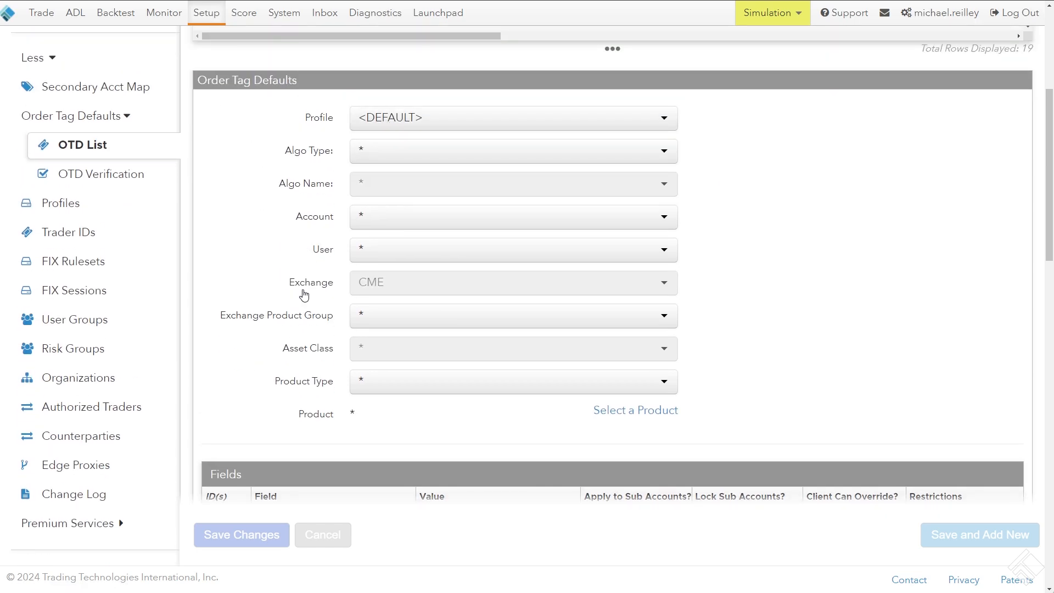
{"action": "scroll", "coordinate": [197, 285], "scroll_direction": "down", "scroll_amount": 5}
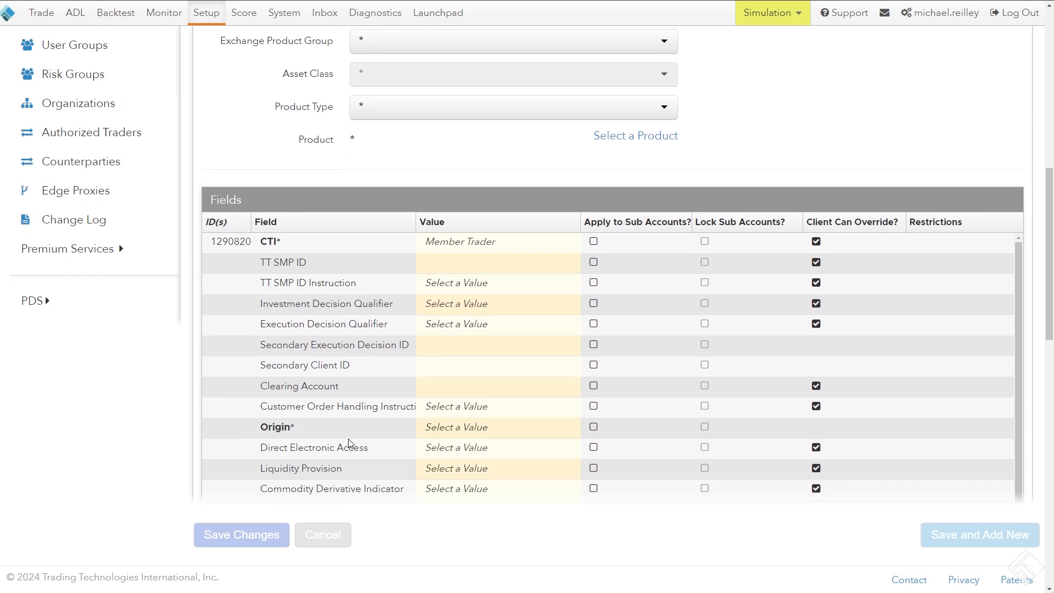
{"action": "left_click", "coordinate": [448, 434]}
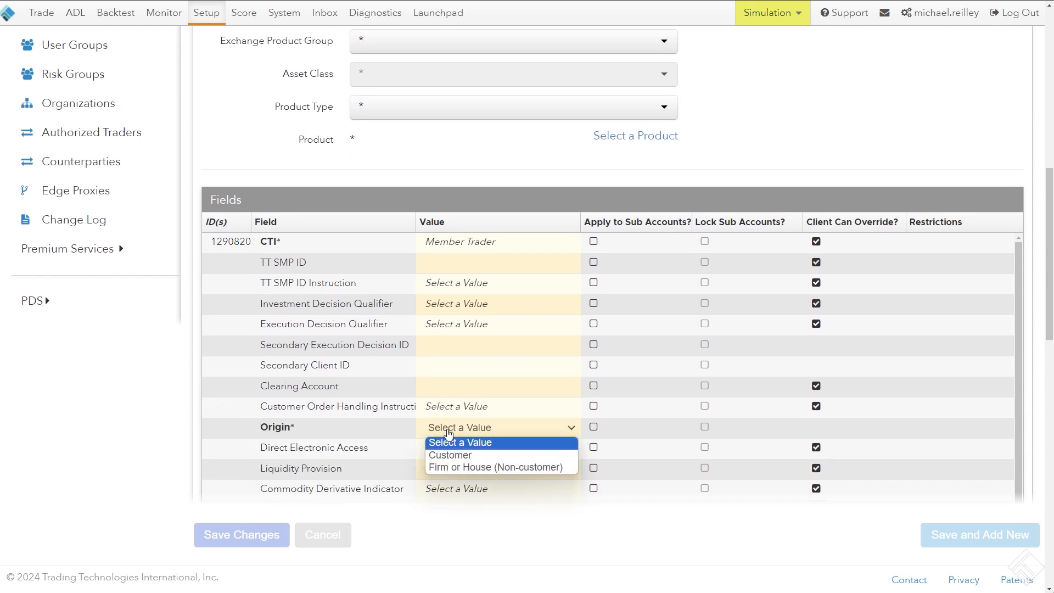
{"action": "left_click", "coordinate": [467, 456]}
{"action": "scroll", "coordinate": [189, 406], "scroll_direction": "down", "scroll_amount": 2}
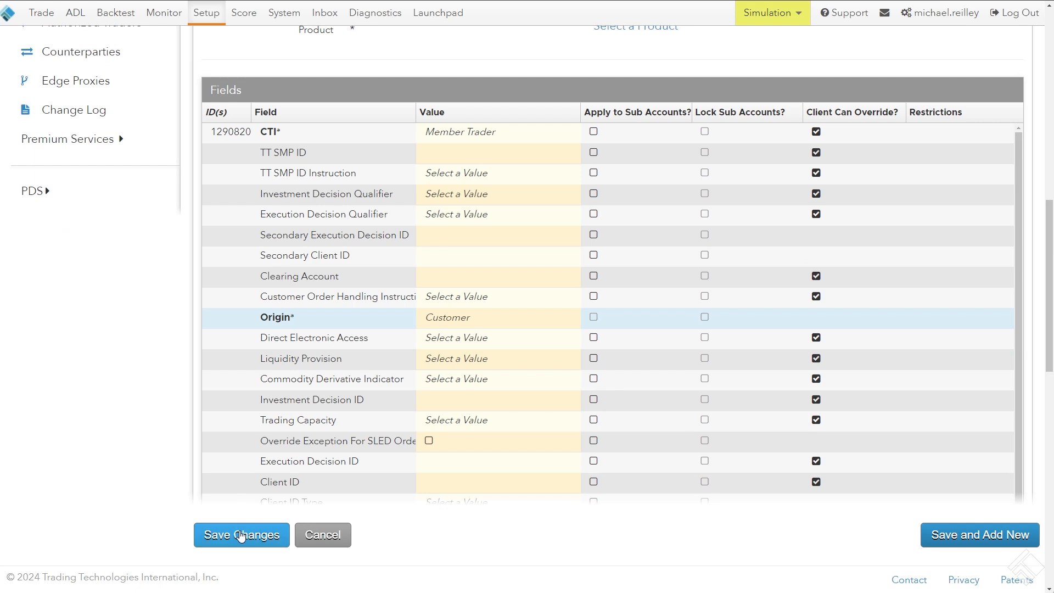
{"action": "left_click", "coordinate": [275, 532]}
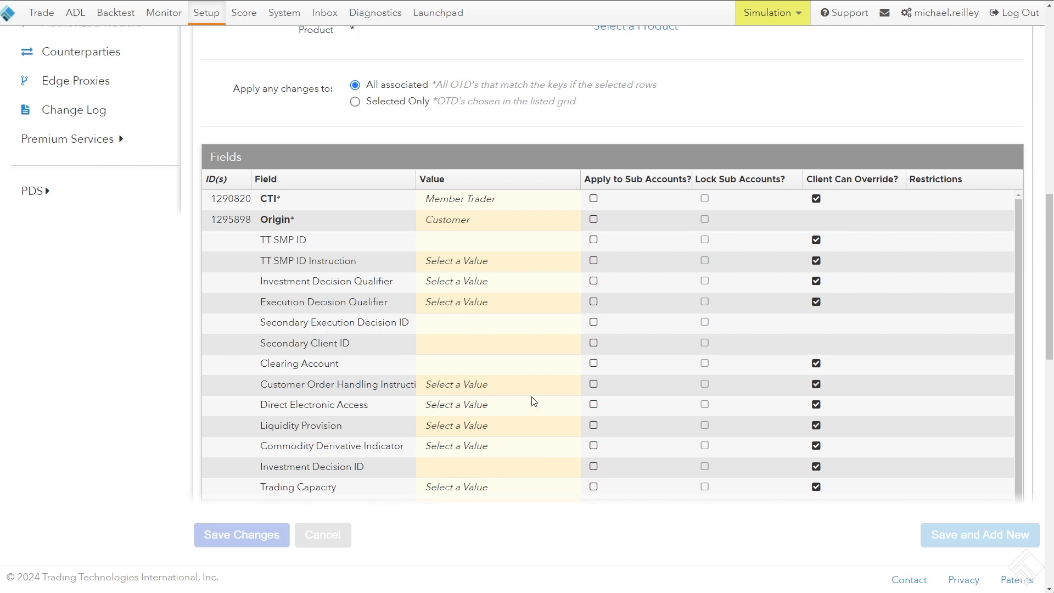
Filter the Account column of the order tag defaults grid to MR Test 1, MR Test 2, MR Test 3 and MR Test 4
{"action": "scroll", "coordinate": [246, 334], "scroll_direction": "up", "scroll_amount": 12}
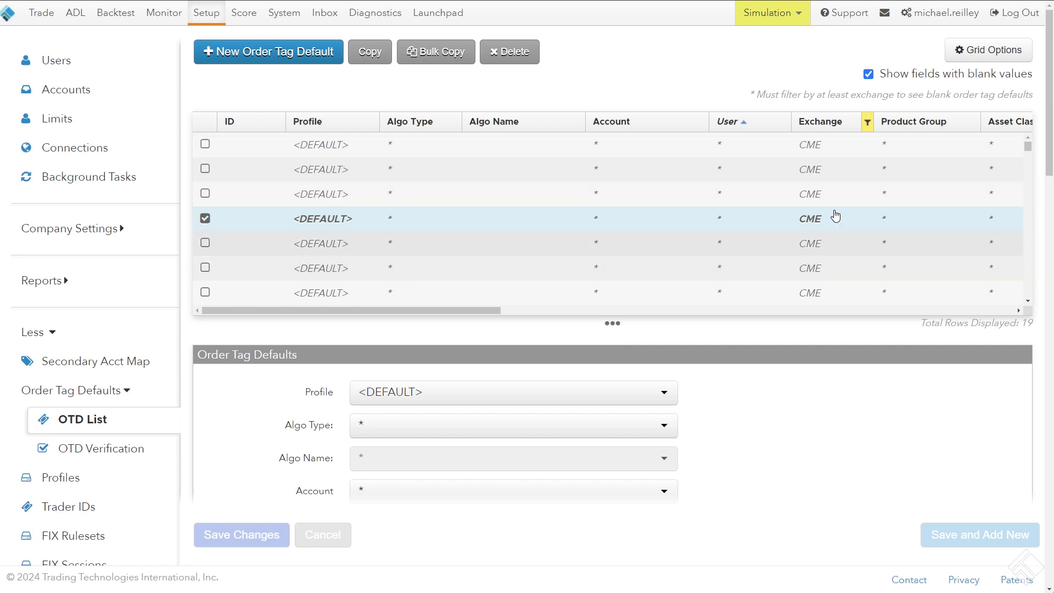
{"action": "left_click", "coordinate": [704, 122]}
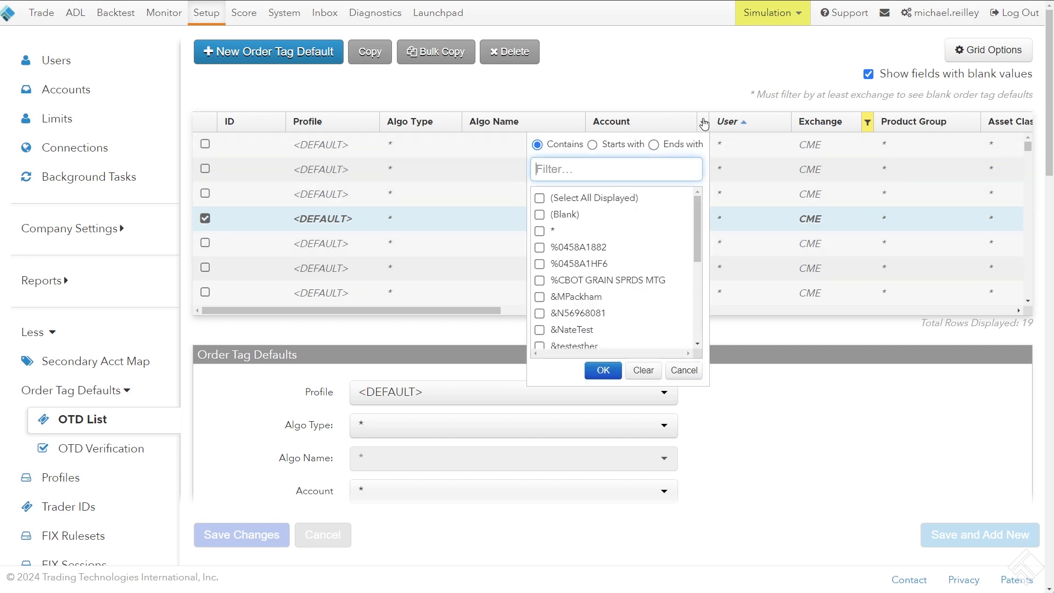
{"action": "type", "text": "CM"}
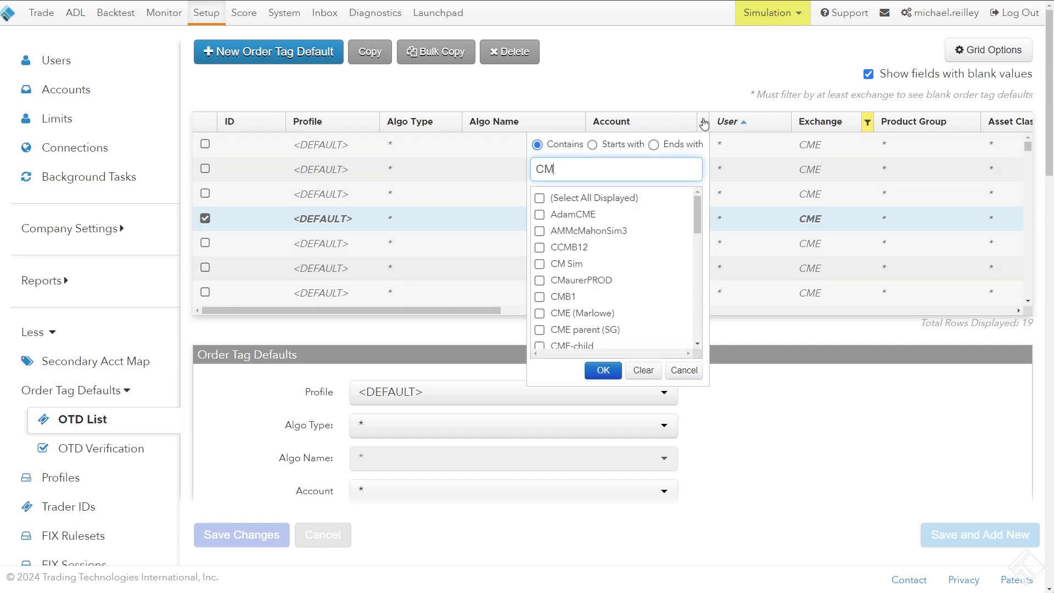
{"action": "key", "text": "BackSpace"}
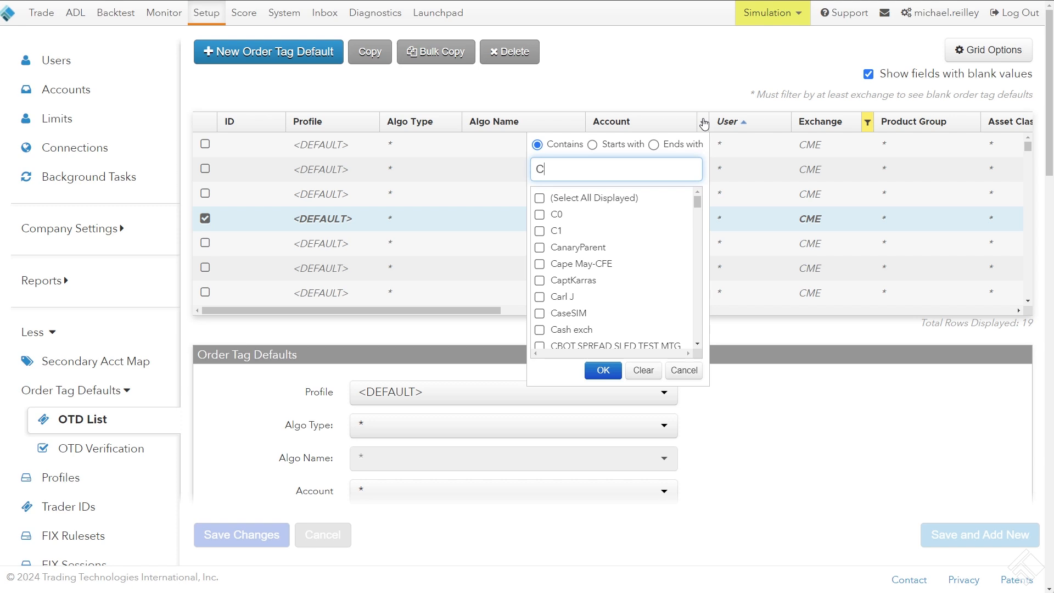
{"action": "key", "text": "BackSpace"}
{"action": "type", "text": "MR T"}
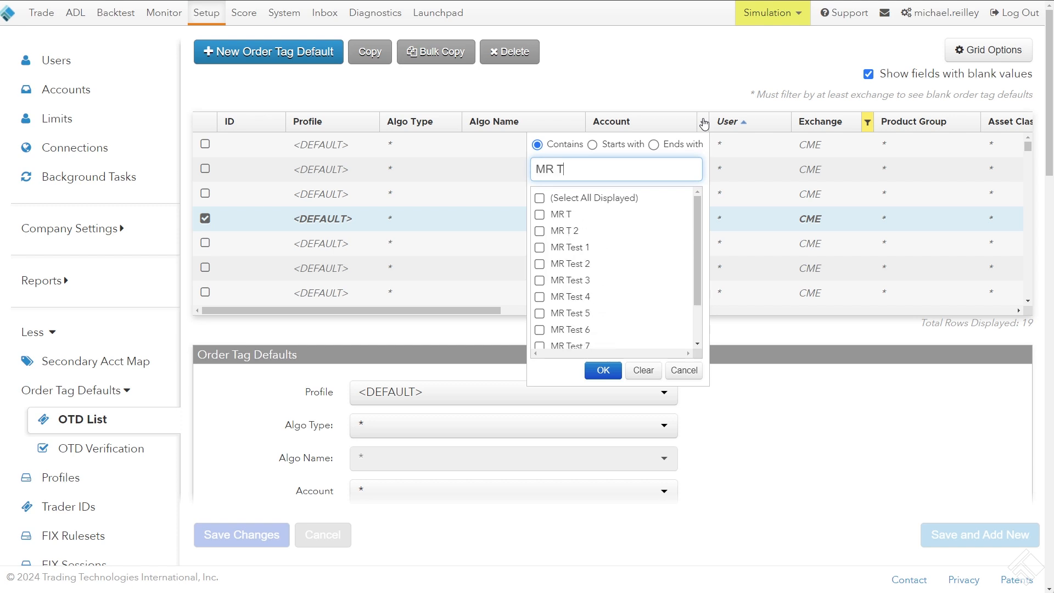
{"action": "left_click", "coordinate": [571, 249]}
{"action": "left_click", "coordinate": [570, 264]}
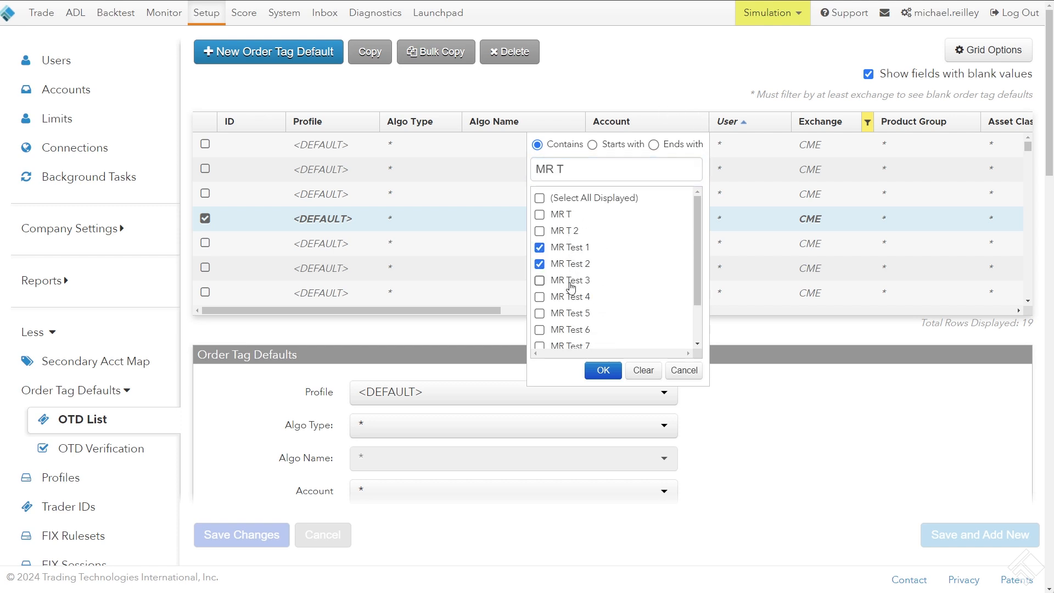
{"action": "left_click", "coordinate": [569, 281]}
{"action": "left_click", "coordinate": [570, 298]}
{"action": "left_click", "coordinate": [601, 372]}
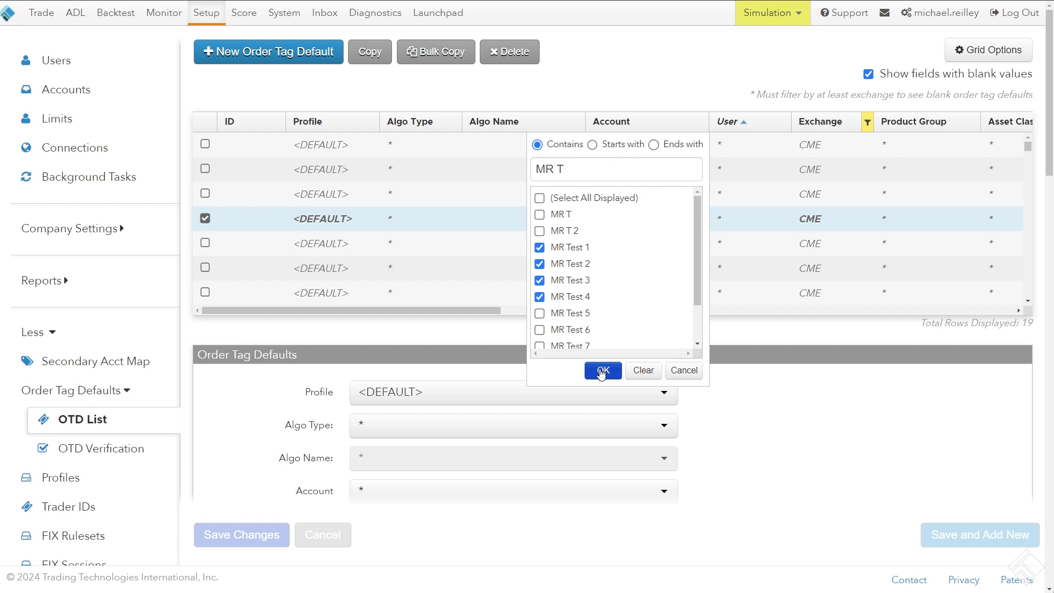
{"action": "left_click", "coordinate": [602, 372]}
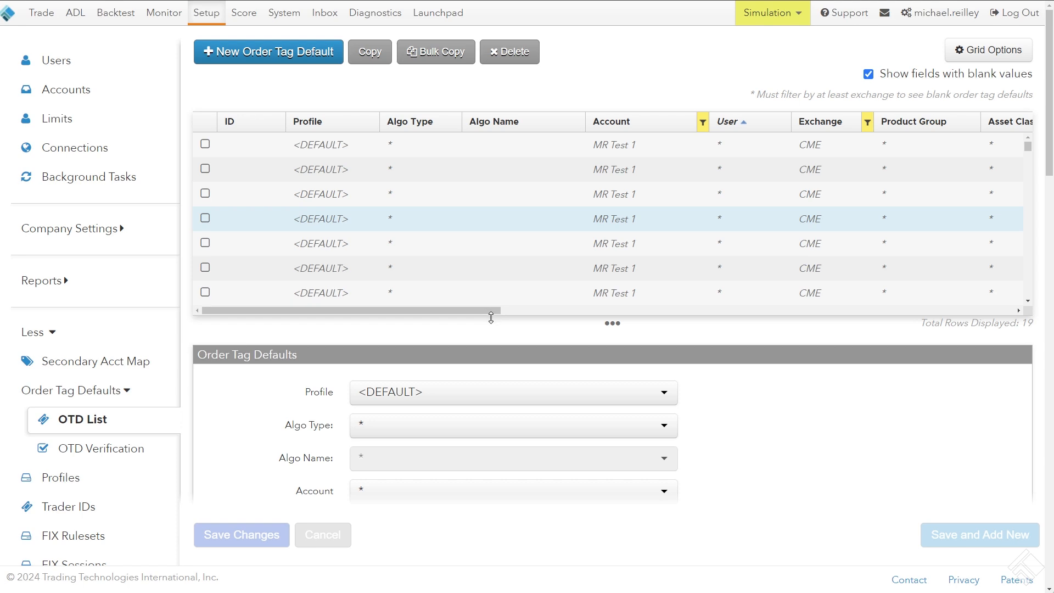
Enlarge the order tag defaults grid and review the blank CME rows of the filtered accounts
{"action": "mouse_move", "coordinate": [496, 329]}
{"action": "left_mouse_down"}
{"action": "mouse_move", "coordinate": [496, 370]}
{"action": "mouse_move", "coordinate": [493, 351]}
{"action": "left_mouse_up"}
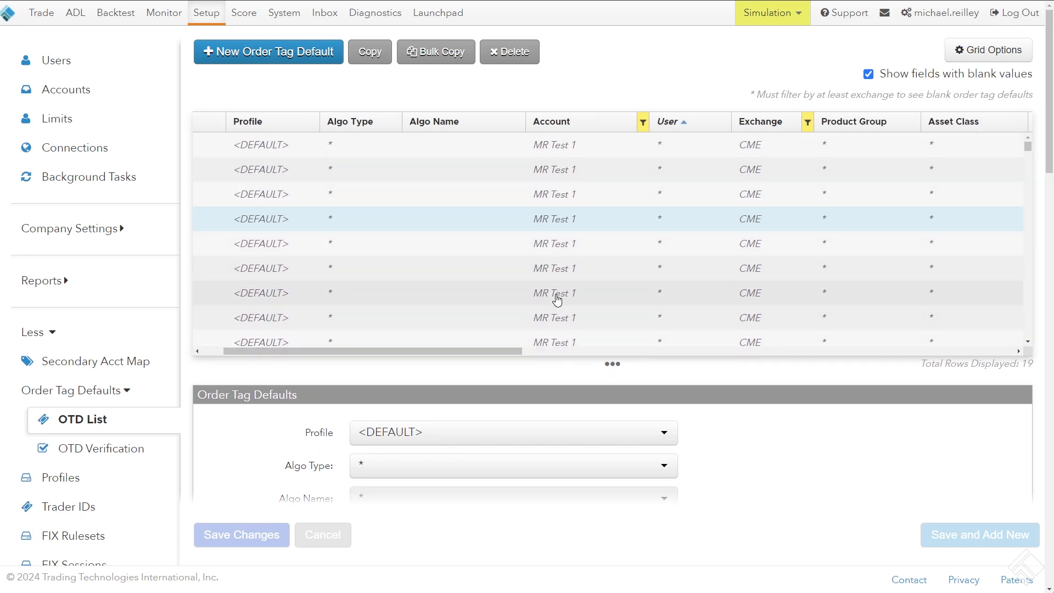
{"action": "scroll", "coordinate": [556, 298], "scroll_direction": "down", "scroll_amount": 2}
{"action": "scroll", "coordinate": [559, 298], "scroll_direction": "down", "scroll_amount": 2}
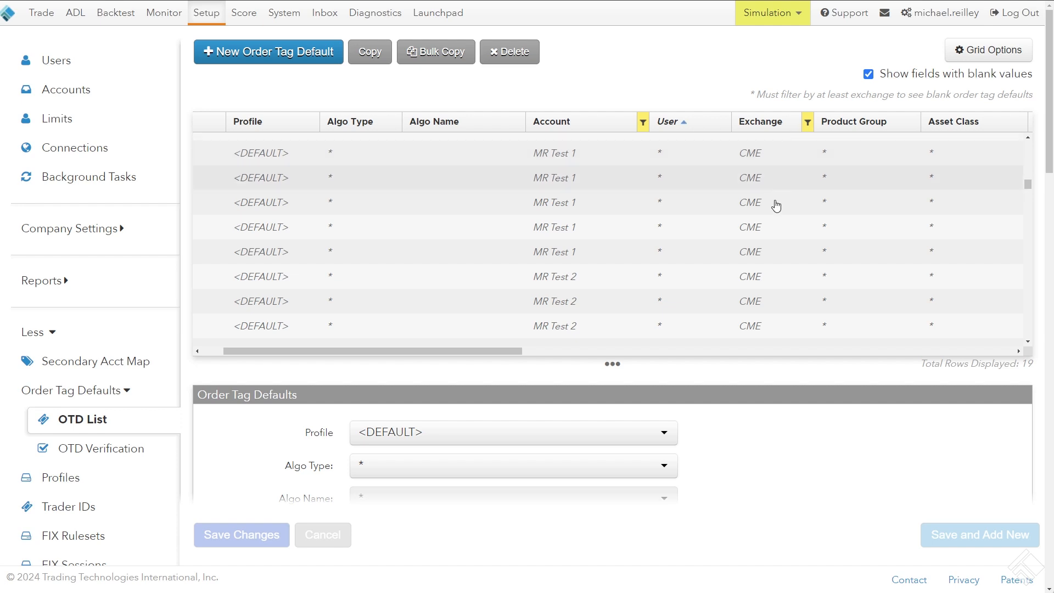
Hide fields with blank values and review the populated fields and values of the MR Test accounts
{"action": "left_click", "coordinate": [869, 74]}
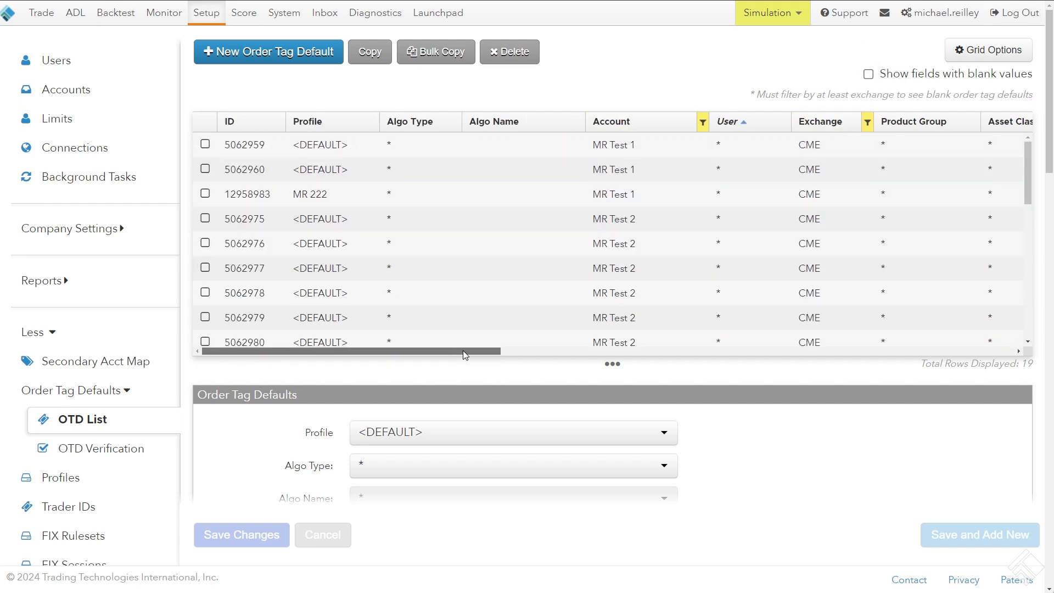
{"action": "left_click_drag", "start_coordinate": [463, 351], "coordinate": [486, 297]}
{"action": "scroll", "coordinate": [537, 206], "scroll_direction": "down", "scroll_amount": 4}
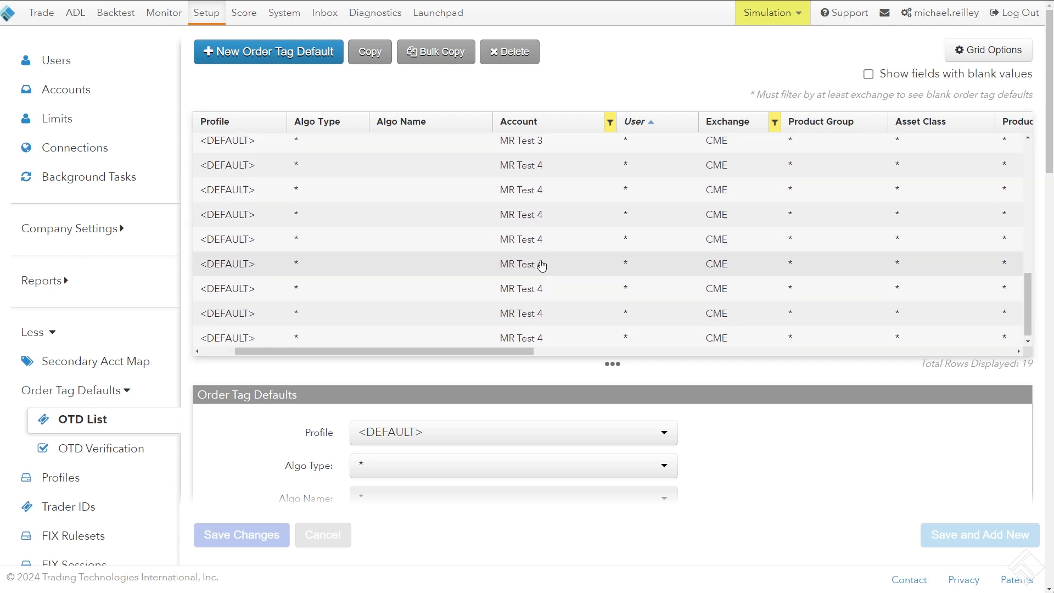
{"action": "scroll", "coordinate": [540, 275], "scroll_direction": "up", "scroll_amount": 3}
{"action": "left_click_drag", "start_coordinate": [480, 352], "coordinate": [671, 352]}
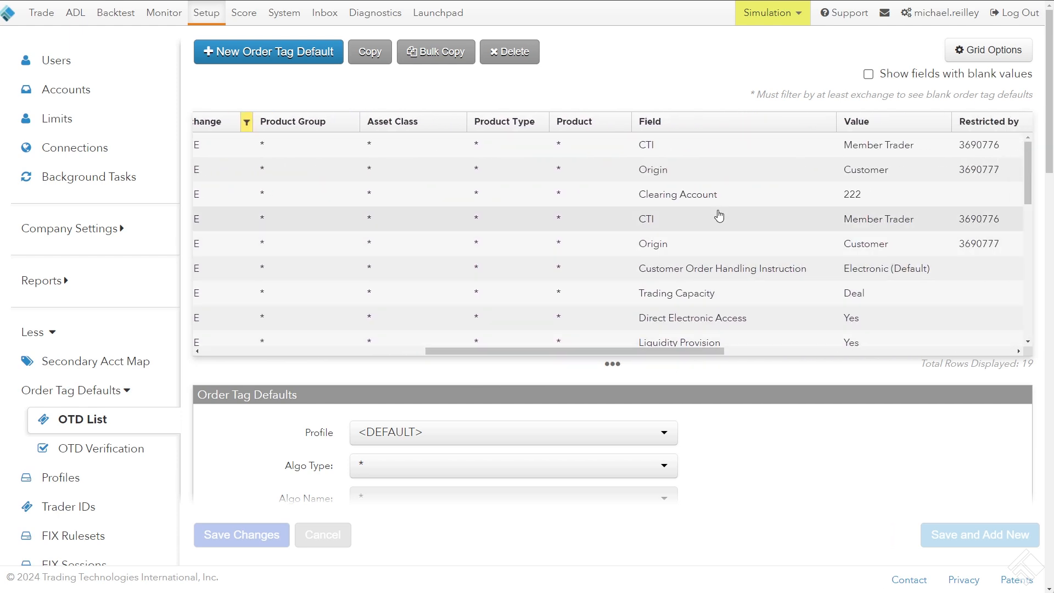
Filter the Field column to Clearing Account and check the profile and account of the matching order tag default
{"action": "left_click", "coordinate": [832, 123]}
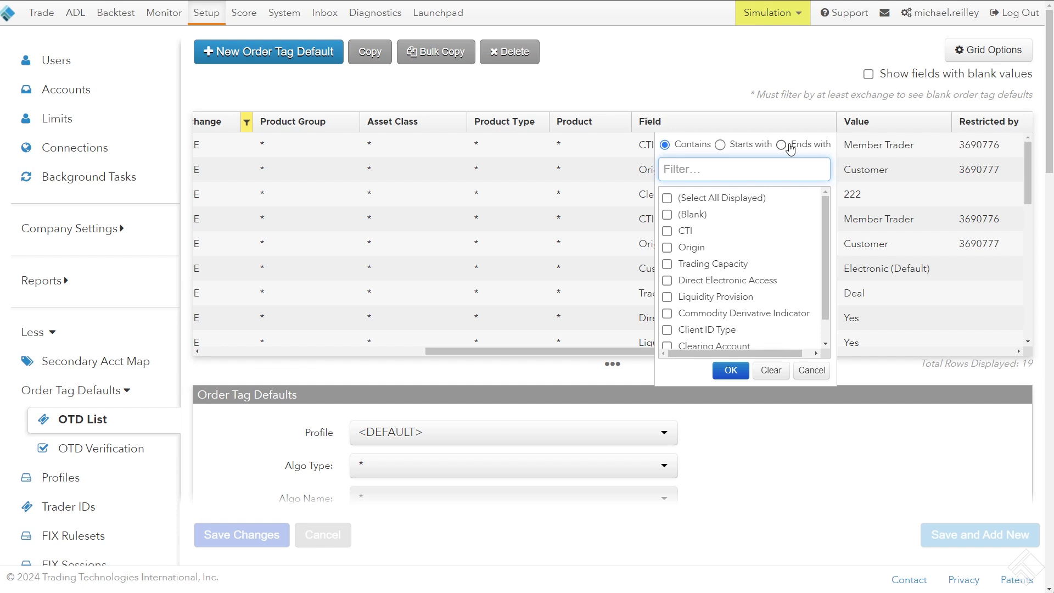
{"action": "type", "text": "clear"}
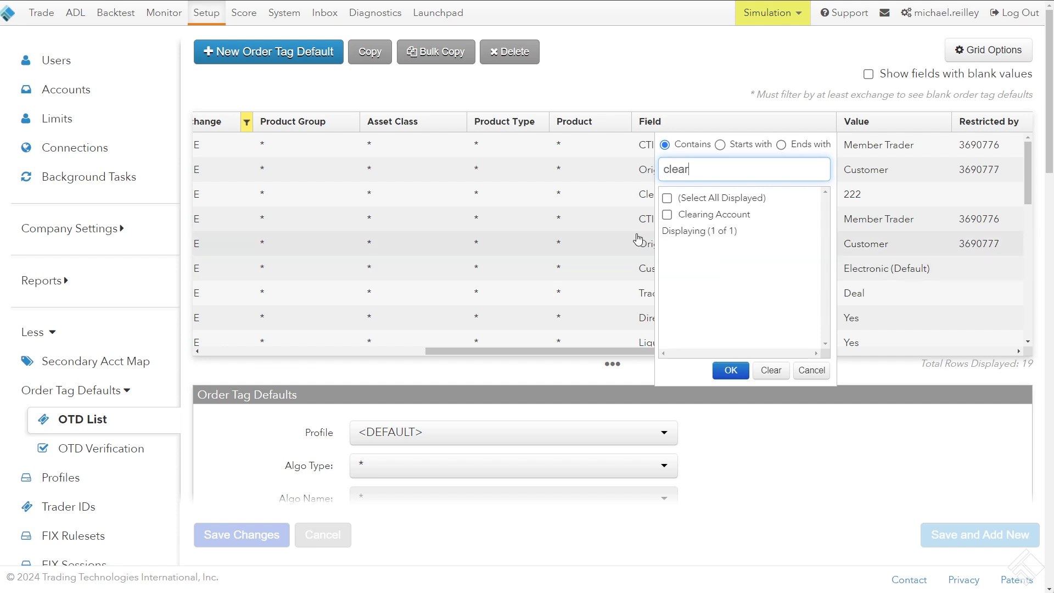
{"action": "left_click", "coordinate": [683, 214]}
{"action": "left_click", "coordinate": [731, 370]}
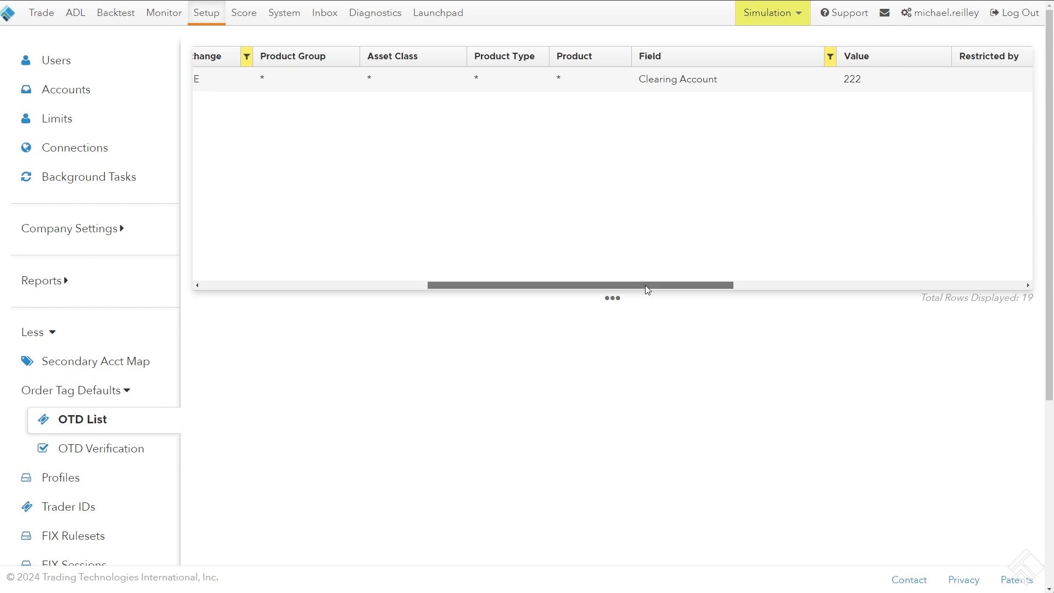
{"action": "left_click_drag", "start_coordinate": [645, 285], "coordinate": [384, 301]}
{"action": "scroll", "coordinate": [789, 65], "scroll_direction": "up", "scroll_amount": 2}
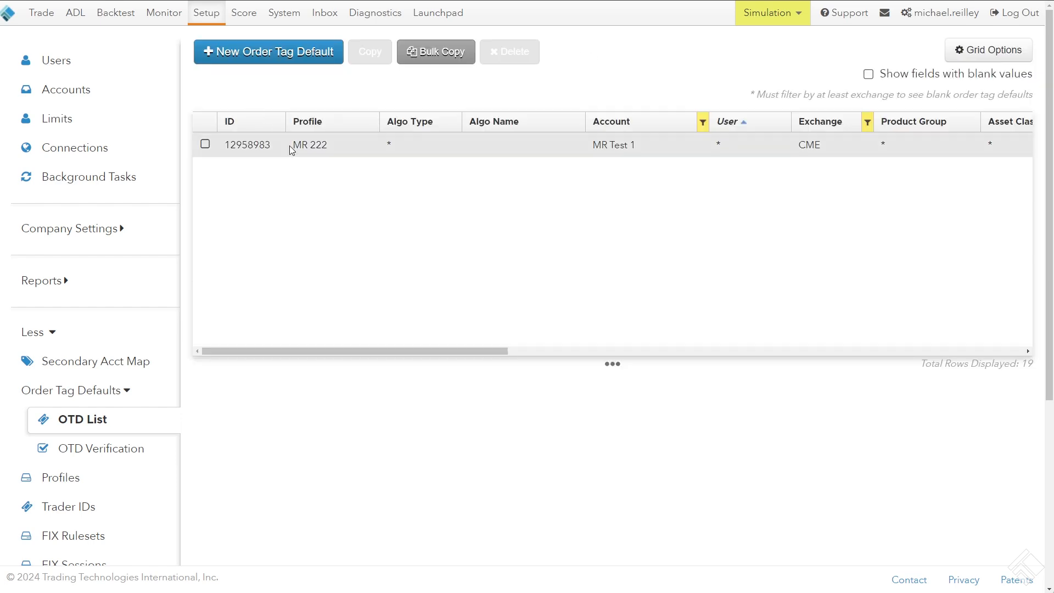
{"action": "left_click_drag", "start_coordinate": [357, 351], "coordinate": [306, 370]}
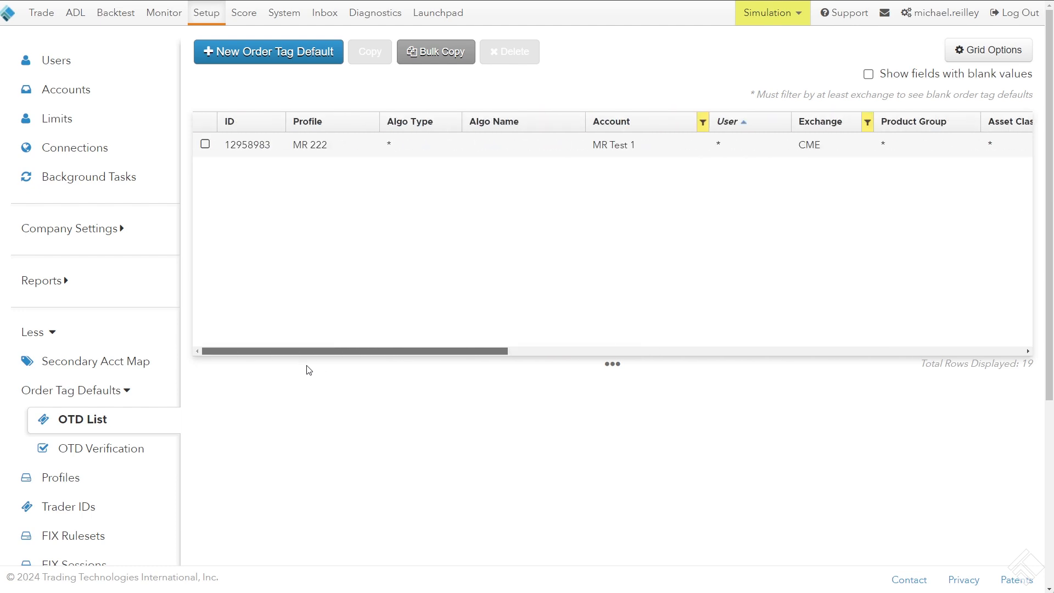
Show fields with blank values and review the Clearing Account rows of the MR Test accounts
{"action": "left_click", "coordinate": [869, 74]}
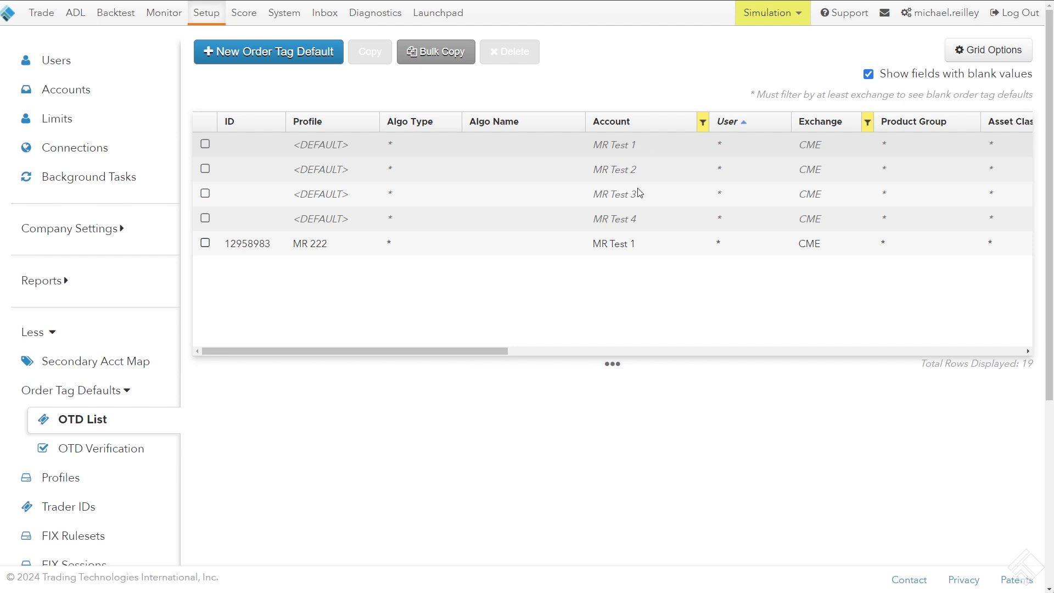
{"action": "left_click_drag", "start_coordinate": [447, 353], "coordinate": [739, 374]}
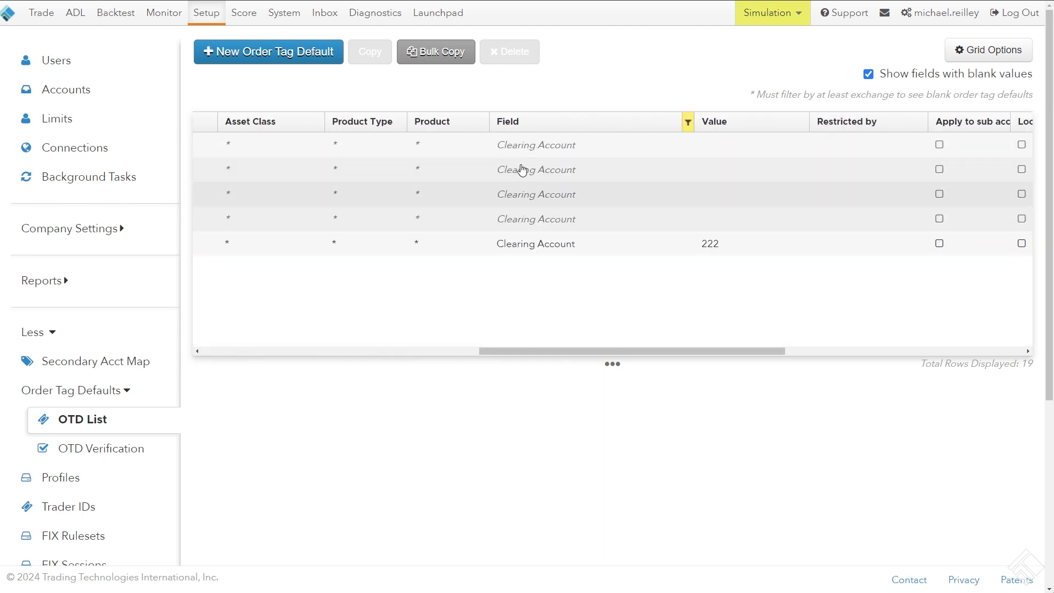
{"action": "left_click_drag", "start_coordinate": [581, 353], "coordinate": [346, 352]}
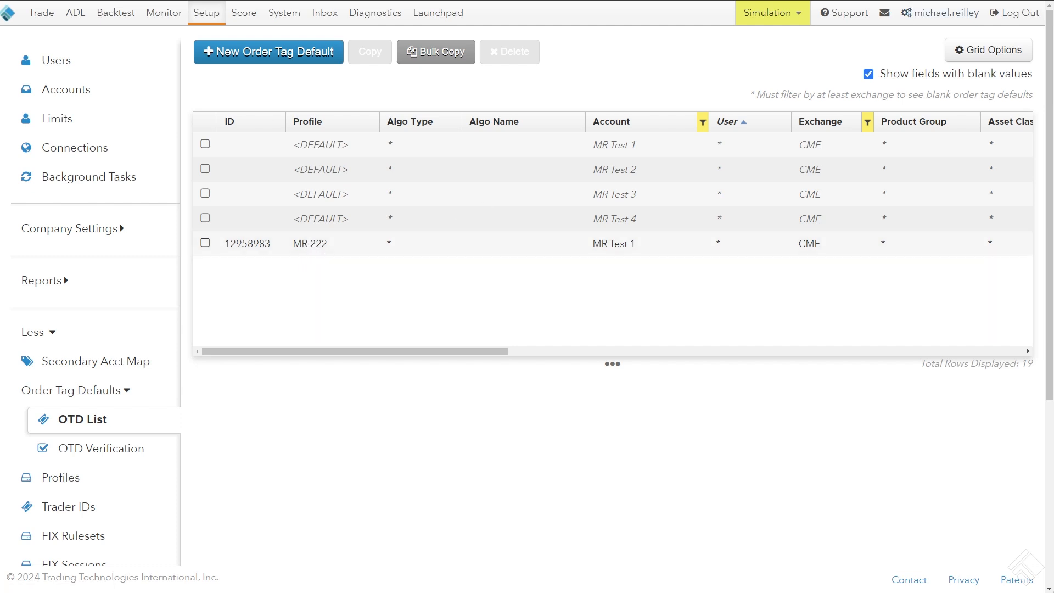
Select the MR 222 and four blank default rows, enter a clearing account number as their Clearing Account value, save, and dismiss the save message
{"action": "left_click", "coordinate": [205, 243]}
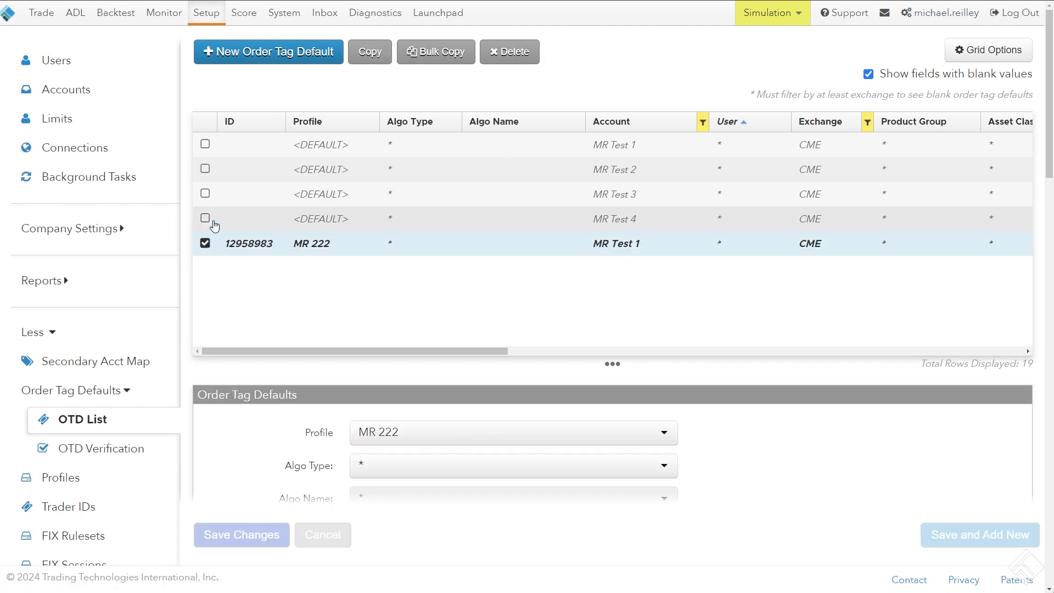
{"action": "left_click", "coordinate": [205, 219]}
{"action": "left_click", "coordinate": [205, 192]}
{"action": "left_click", "coordinate": [205, 169]}
{"action": "left_click", "coordinate": [204, 145]}
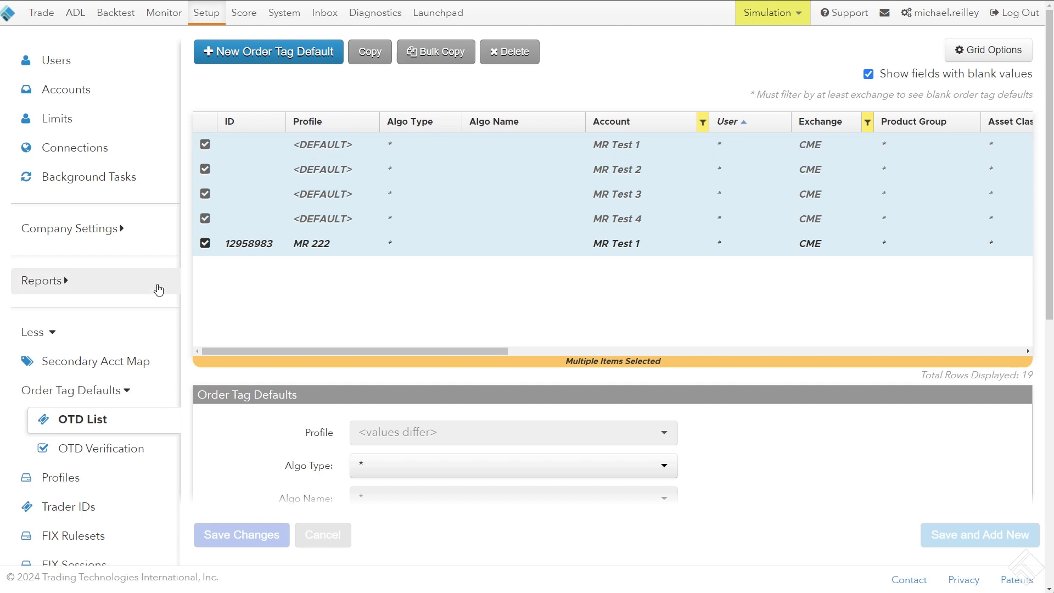
{"action": "scroll", "coordinate": [164, 289], "scroll_direction": "down", "scroll_amount": 9}
{"action": "scroll", "coordinate": [193, 289], "scroll_direction": "down", "scroll_amount": 1}
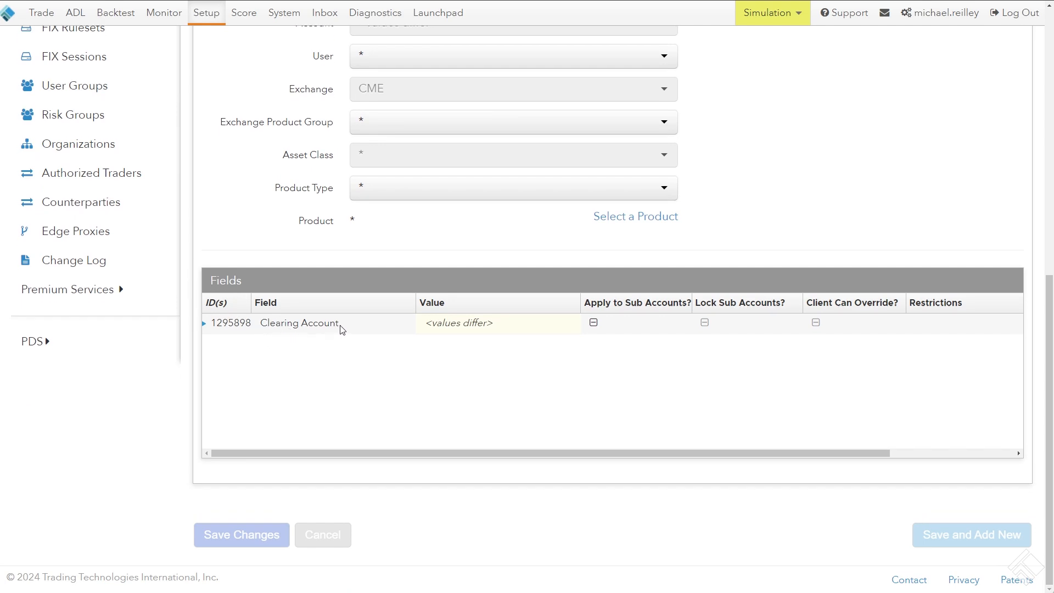
{"action": "left_click", "coordinate": [446, 323]}
{"action": "type", "text": "654321"}
{"action": "key", "text": "Return"}
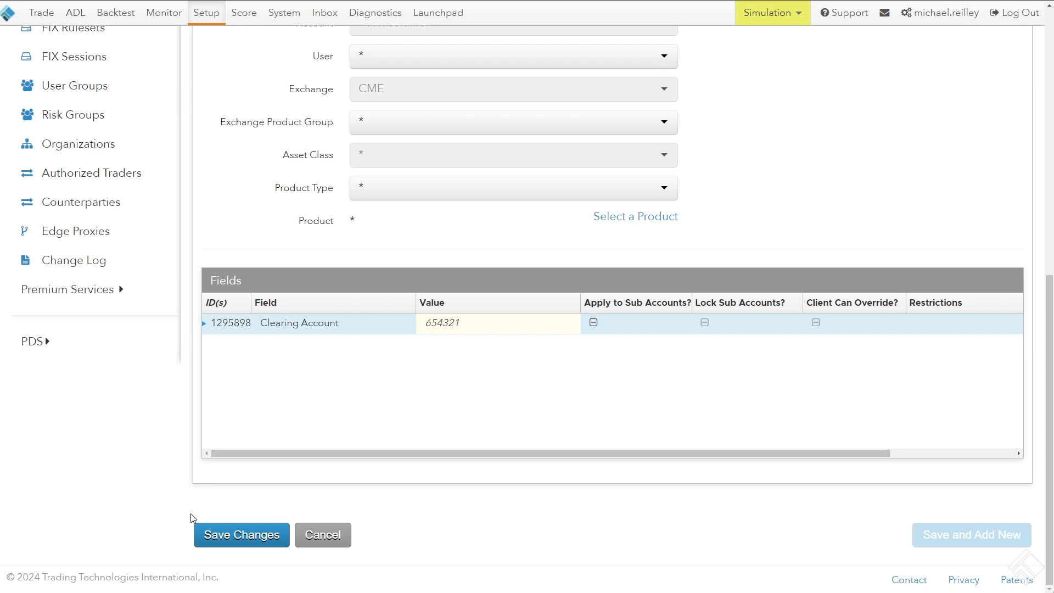
{"action": "left_click", "coordinate": [235, 536]}
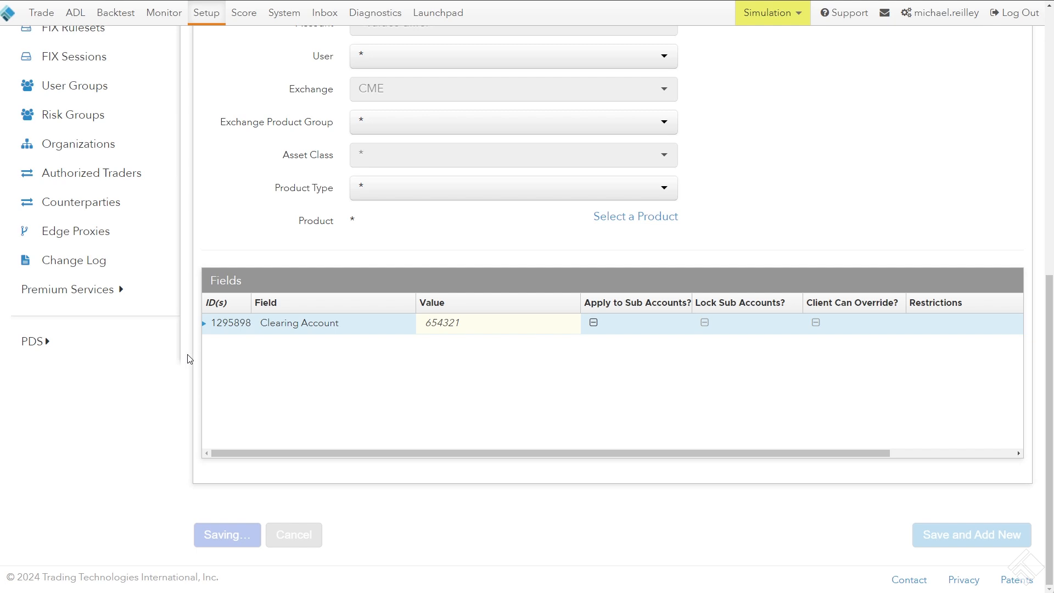
{"action": "scroll", "coordinate": [189, 360], "scroll_direction": "up", "scroll_amount": 9}
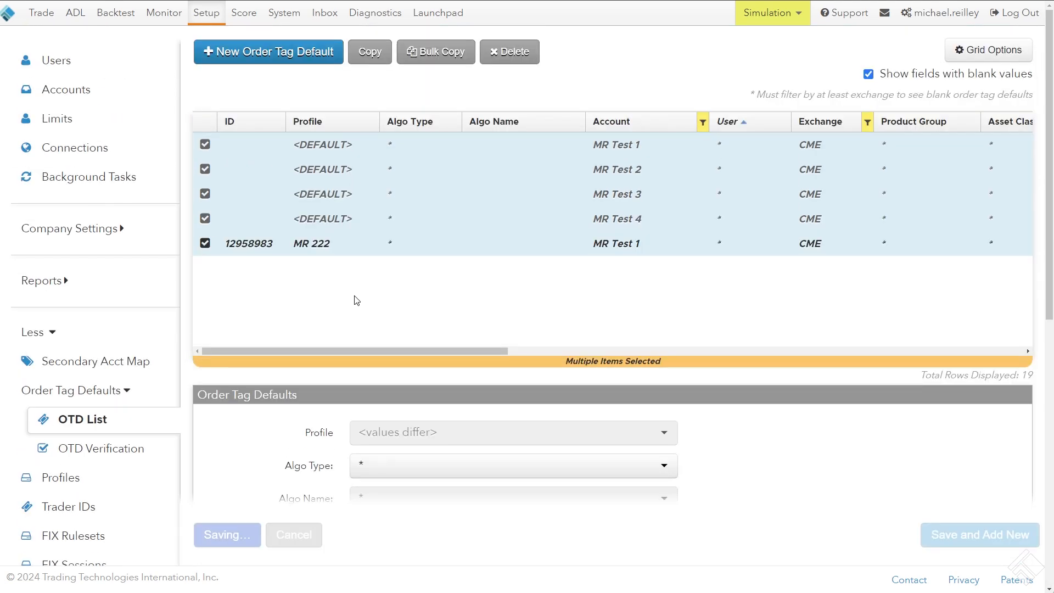
{"action": "left_click_drag", "start_coordinate": [300, 353], "coordinate": [541, 377]}
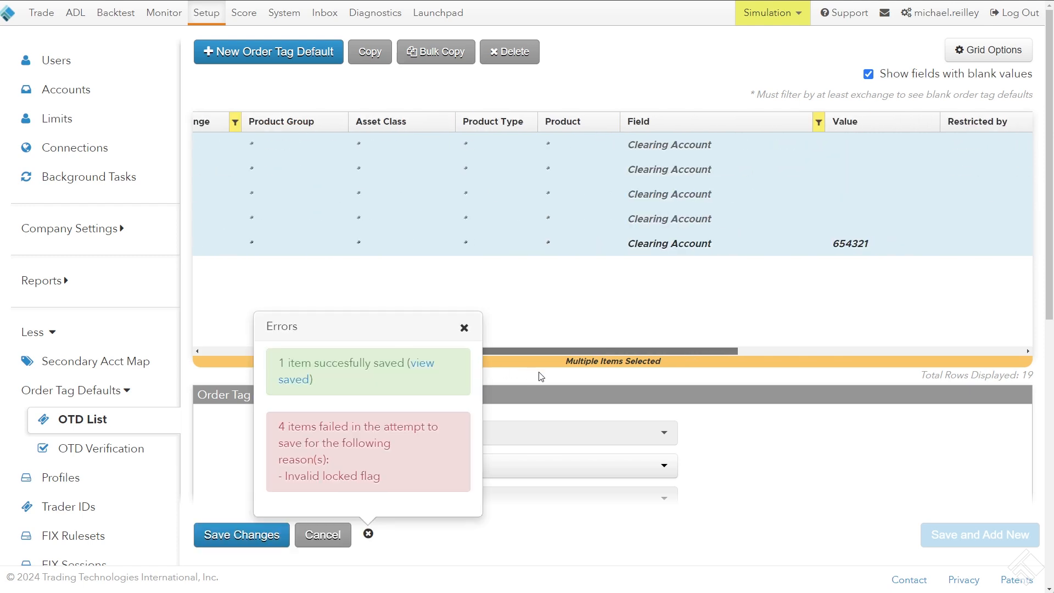
{"action": "left_click", "coordinate": [464, 327]}
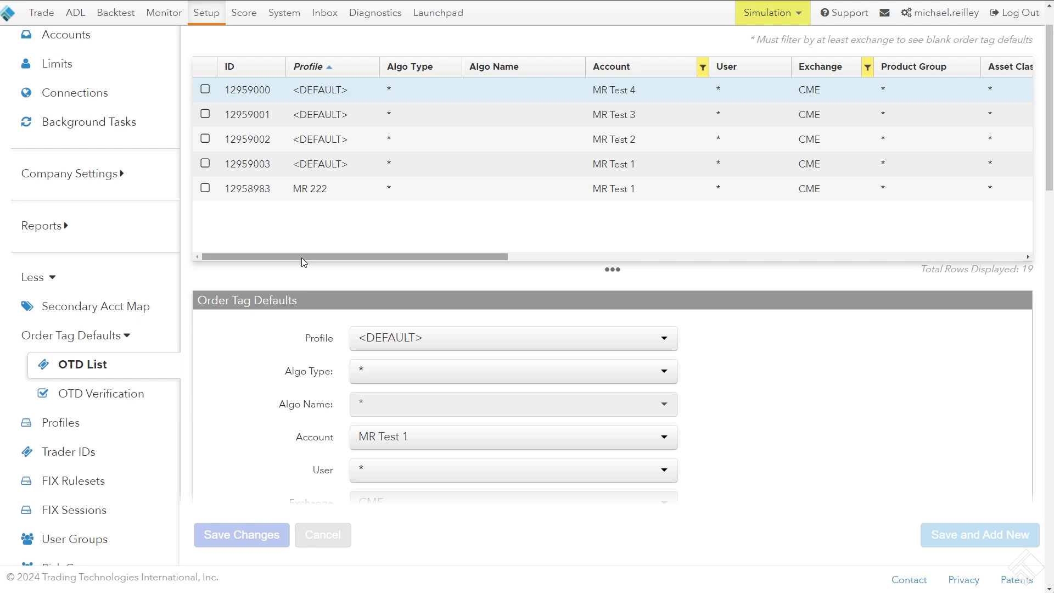
Hide fields with blank values and compare the Clearing Account values of the listed order tag defaults
{"action": "scroll", "coordinate": [301, 258], "scroll_direction": "up", "scroll_amount": 2}
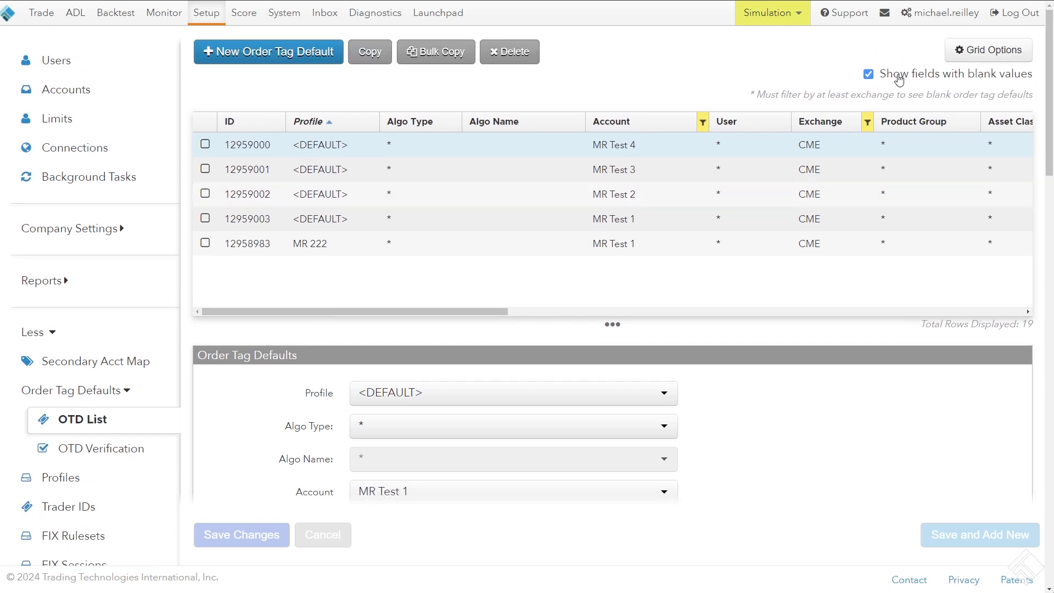
{"action": "left_click", "coordinate": [868, 75]}
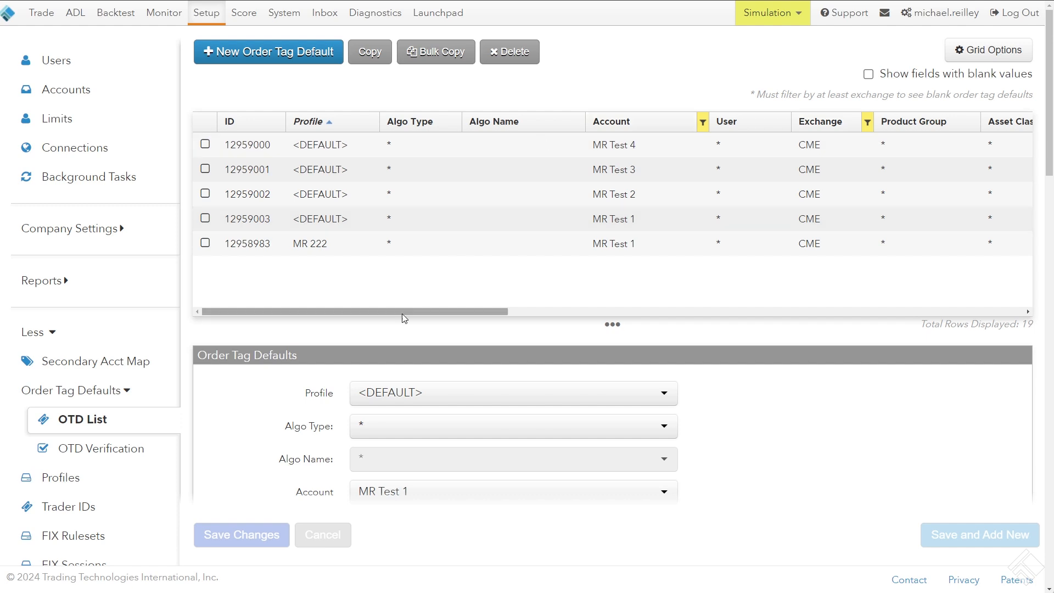
{"action": "left_click_drag", "start_coordinate": [403, 313], "coordinate": [684, 312]}
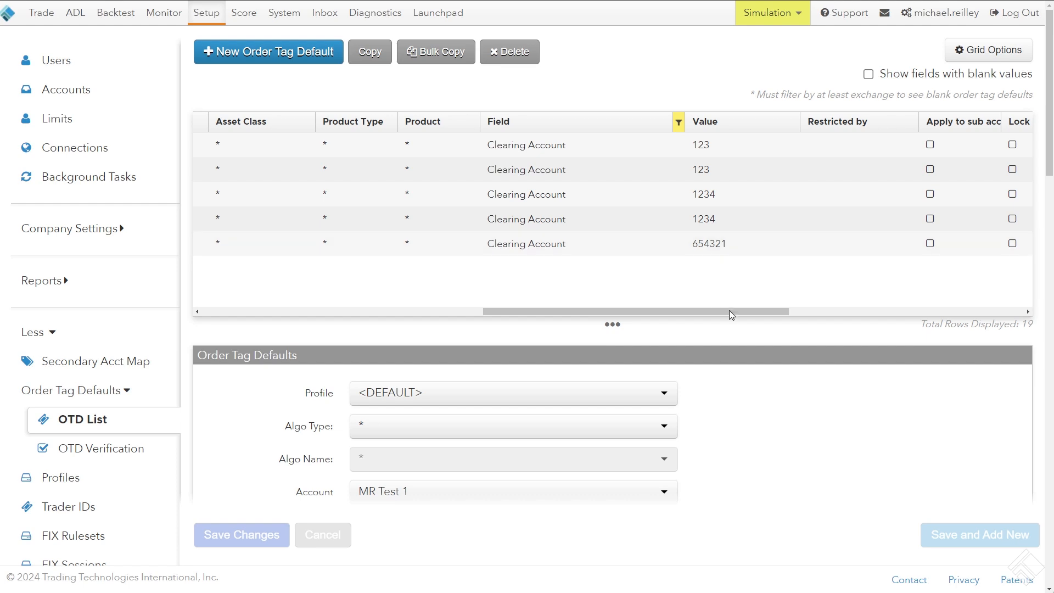
{"action": "left_click_drag", "start_coordinate": [730, 311], "coordinate": [335, 312]}
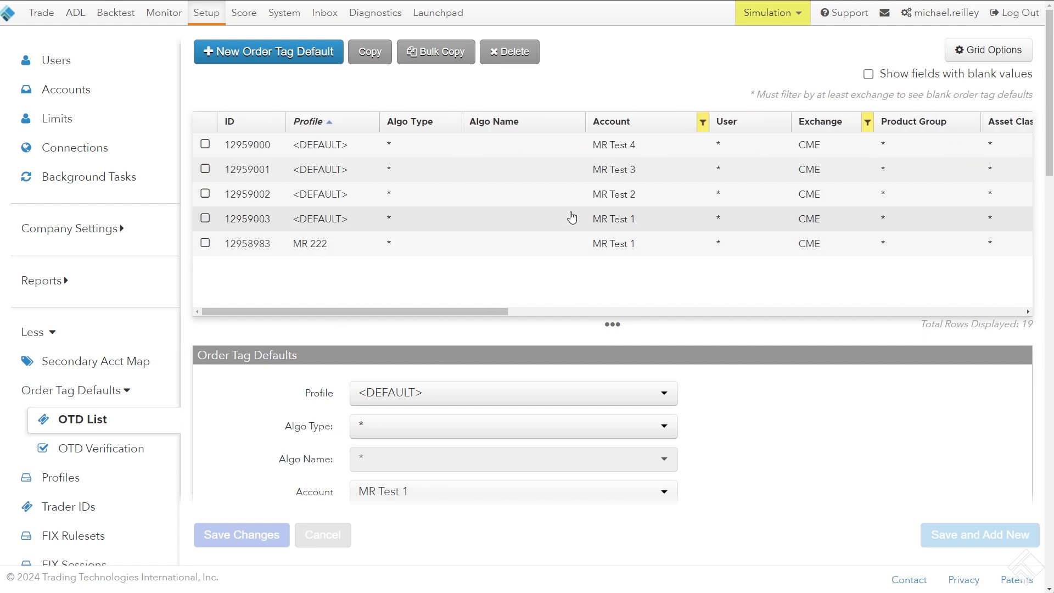
Select the five listed Clearing Account order tag defaults, enter a new clearing account number as their shared value, and save the changes
{"action": "mouse_move", "coordinate": [483, 314]}
{"action": "left_mouse_down"}
{"action": "mouse_move", "coordinate": [748, 322]}
{"action": "mouse_move", "coordinate": [498, 312]}
{"action": "left_mouse_up"}
{"action": "left_click", "coordinate": [205, 243]}
{"action": "left_click", "coordinate": [205, 219]}
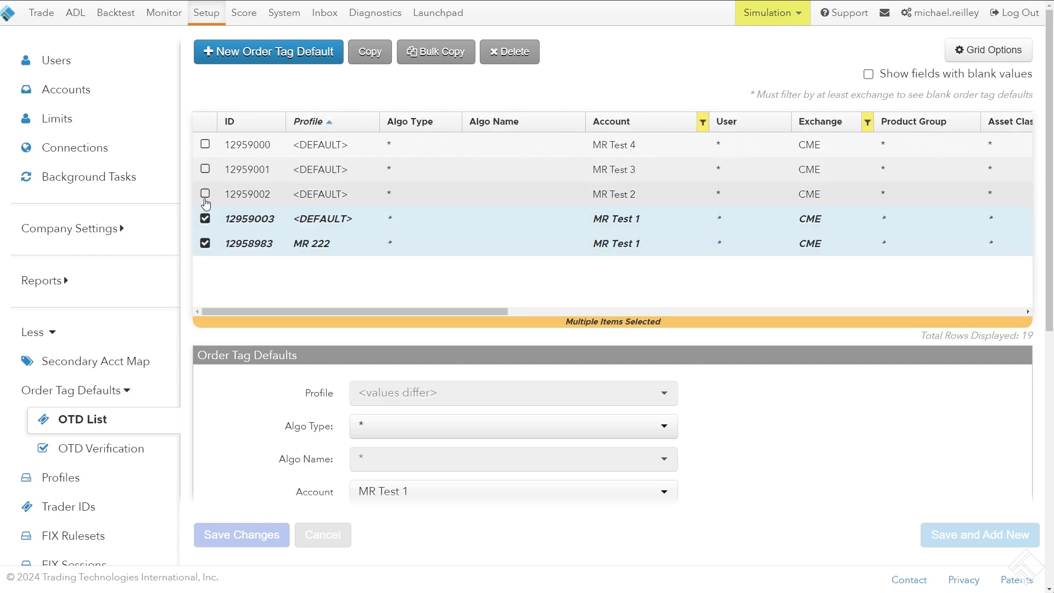
{"action": "left_click", "coordinate": [205, 194]}
{"action": "left_click", "coordinate": [205, 169]}
{"action": "left_click", "coordinate": [204, 144]}
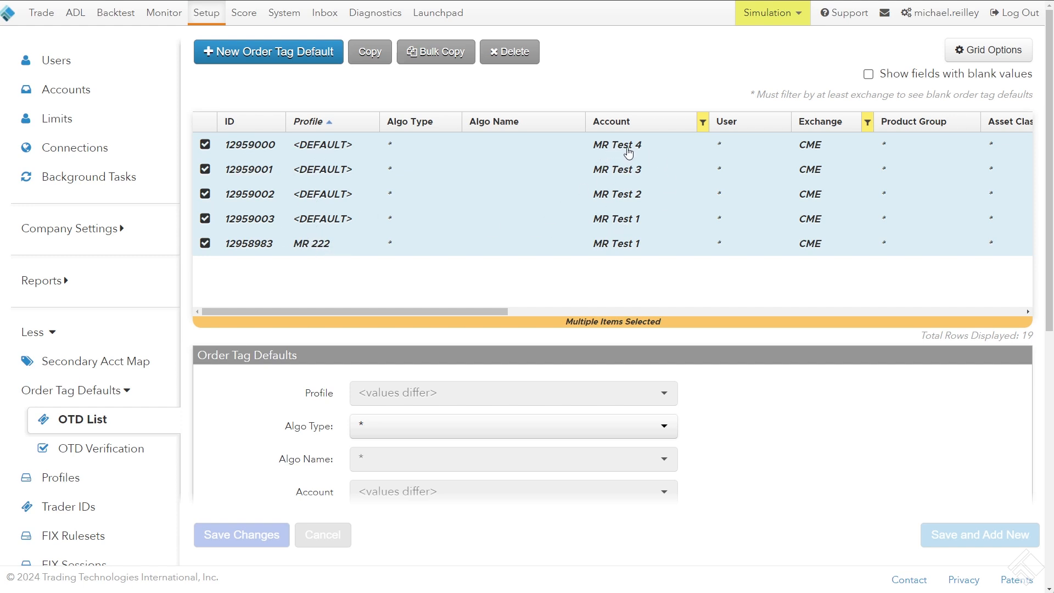
{"action": "scroll", "coordinate": [186, 211], "scroll_direction": "down", "scroll_amount": 6}
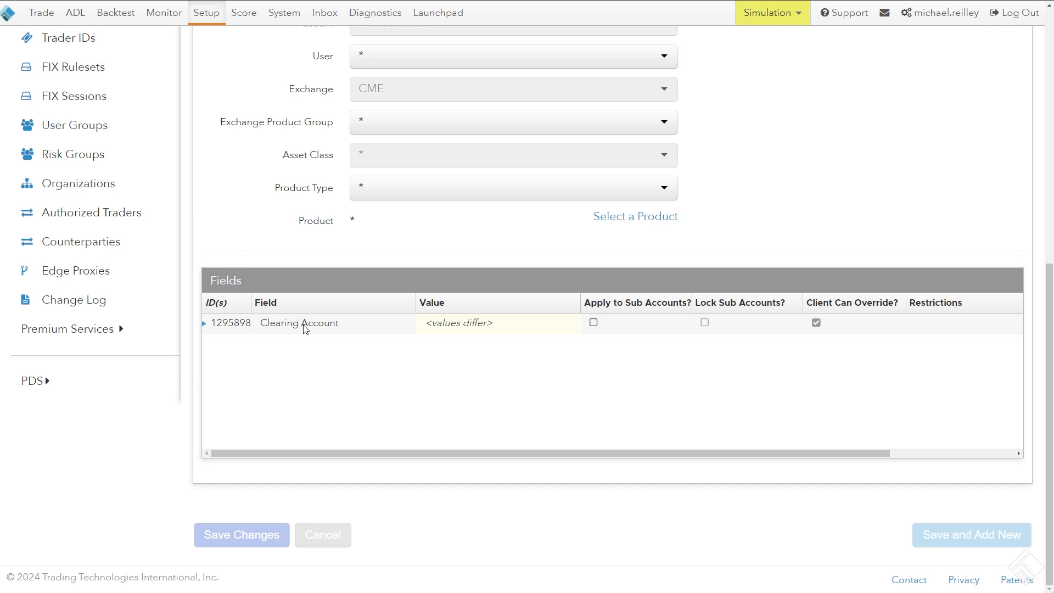
{"action": "left_click", "coordinate": [447, 325]}
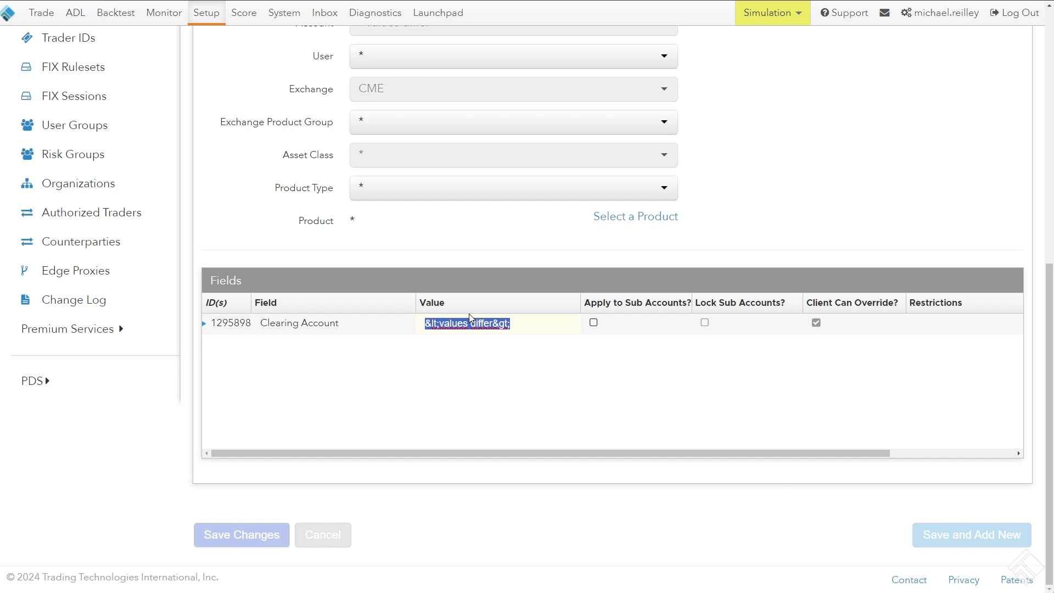
{"action": "type", "text": "654321"}
{"action": "left_click", "coordinate": [333, 328]}
{"action": "left_click", "coordinate": [239, 524]}
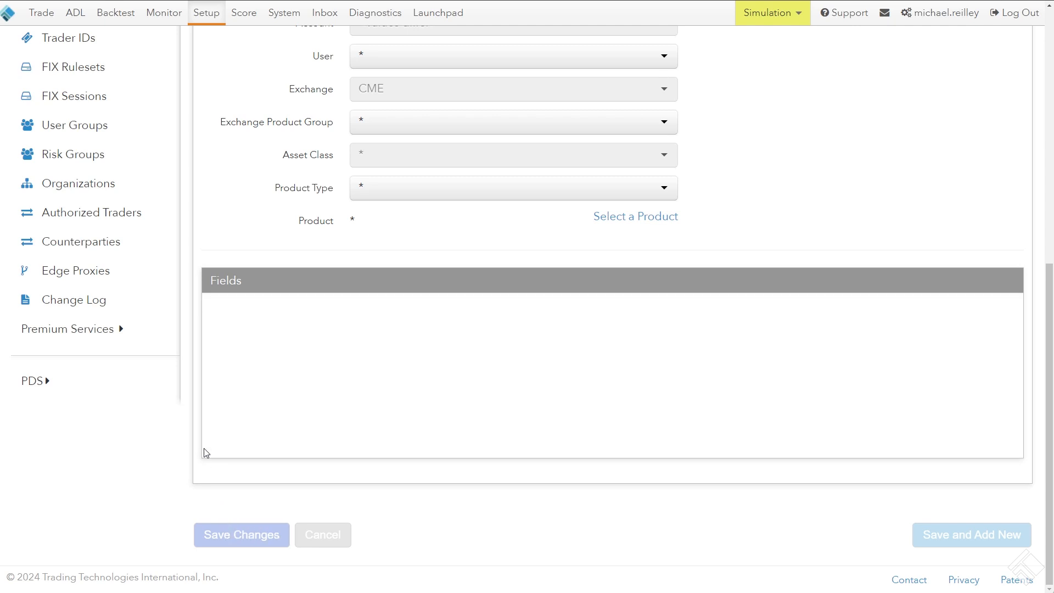
Check the Clearing Account values and matching accounts of the five edited order tag defaults
{"action": "scroll", "coordinate": [204, 353], "scroll_direction": "up", "scroll_amount": 8}
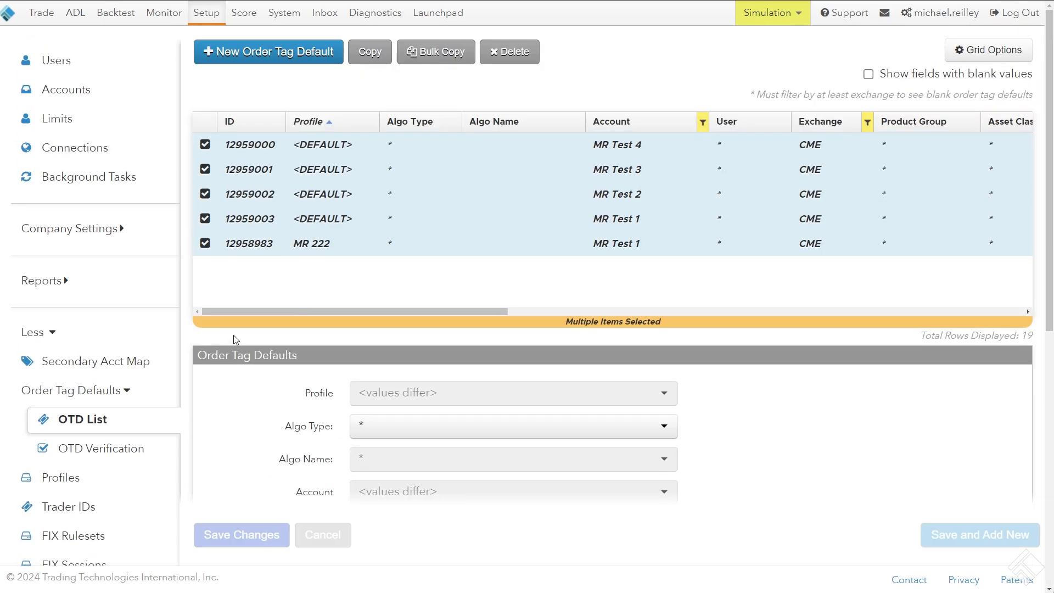
{"action": "left_click_drag", "start_coordinate": [240, 312], "coordinate": [509, 316]}
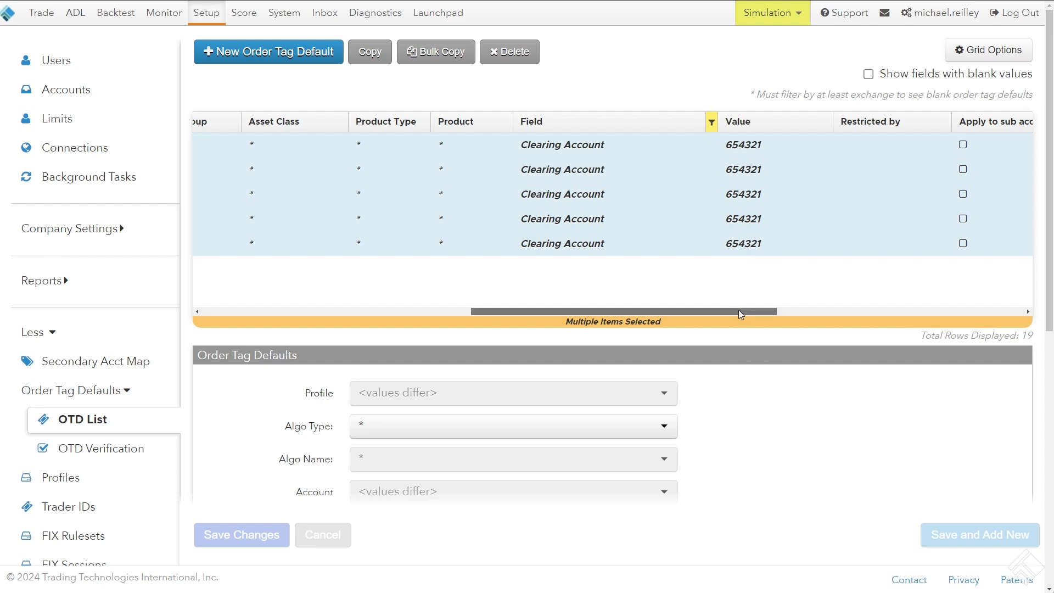
{"action": "left_click_drag", "start_coordinate": [739, 309], "coordinate": [243, 319]}
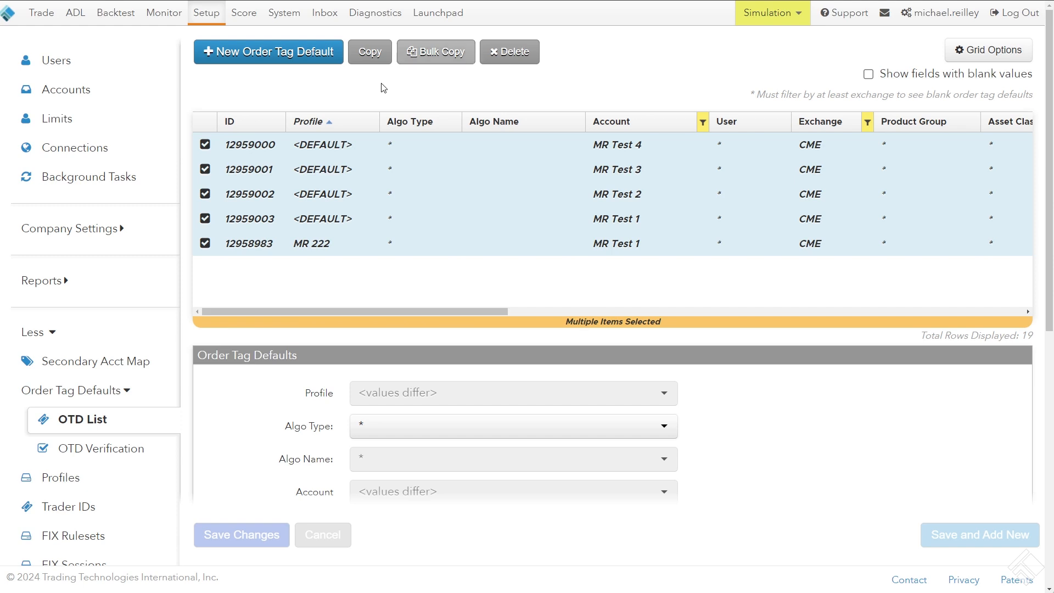
Clear the existing Account column filter and filter the order tag defaults to the MR Test 1 account only
{"action": "left_click", "coordinate": [703, 123]}
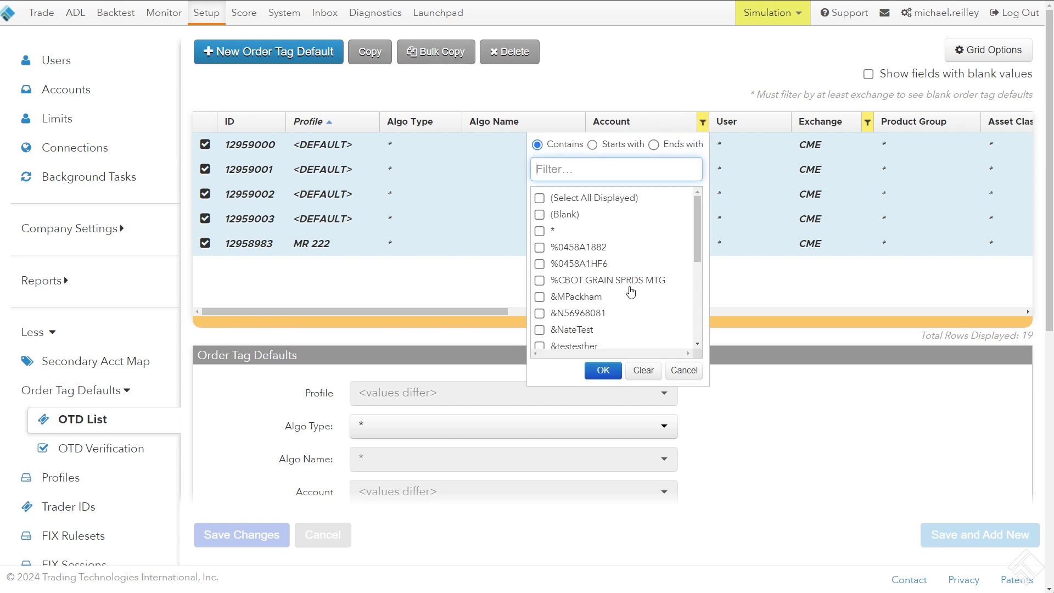
{"action": "left_click", "coordinate": [646, 376]}
{"action": "left_click", "coordinate": [703, 120]}
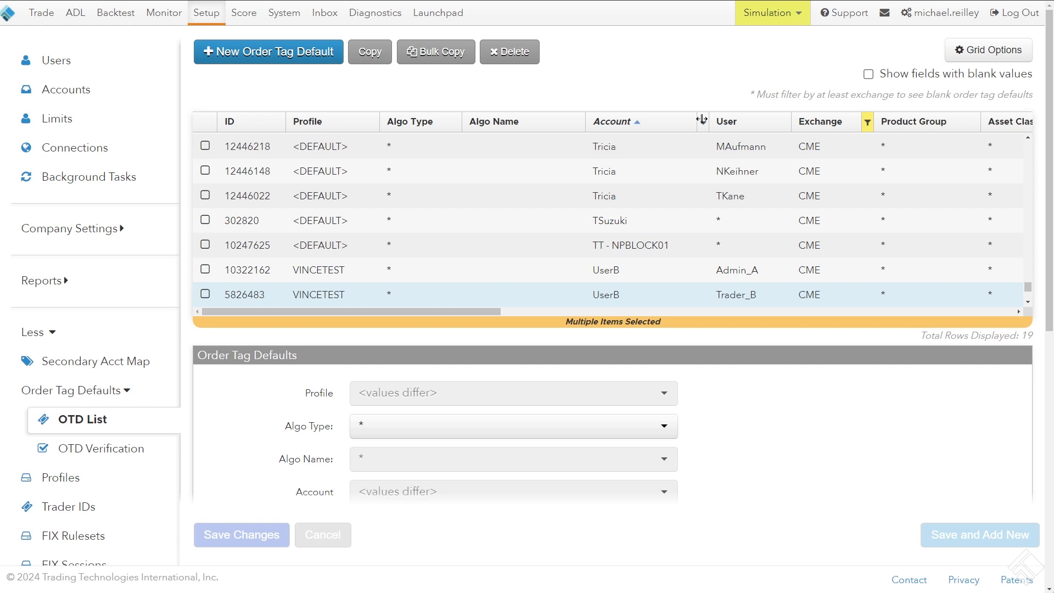
{"action": "left_click", "coordinate": [703, 119]}
{"action": "type", "text": "MR T"}
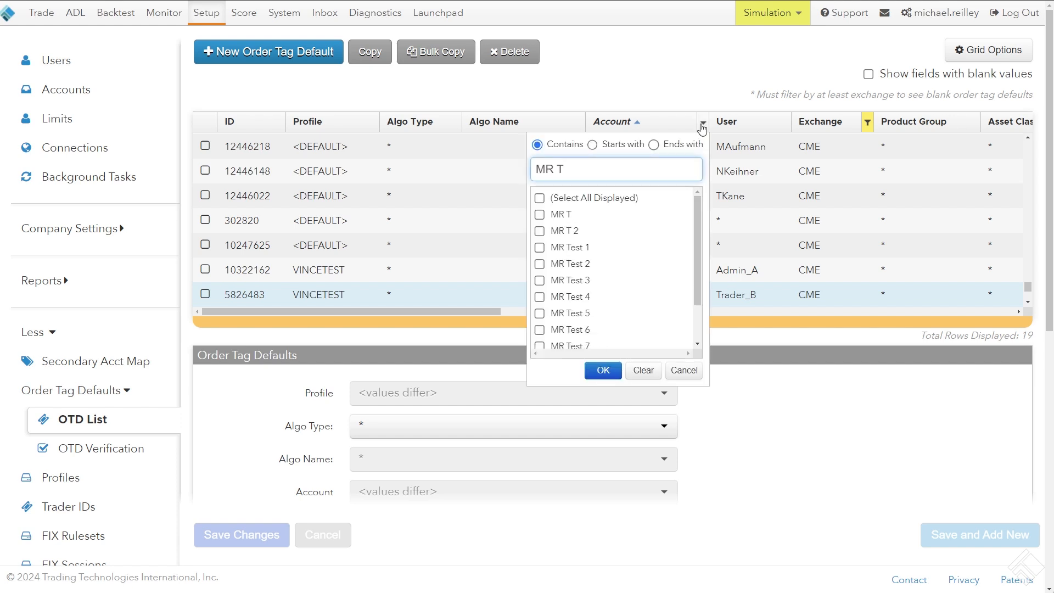
{"action": "left_click", "coordinate": [540, 247]}
{"action": "left_click", "coordinate": [604, 370]}
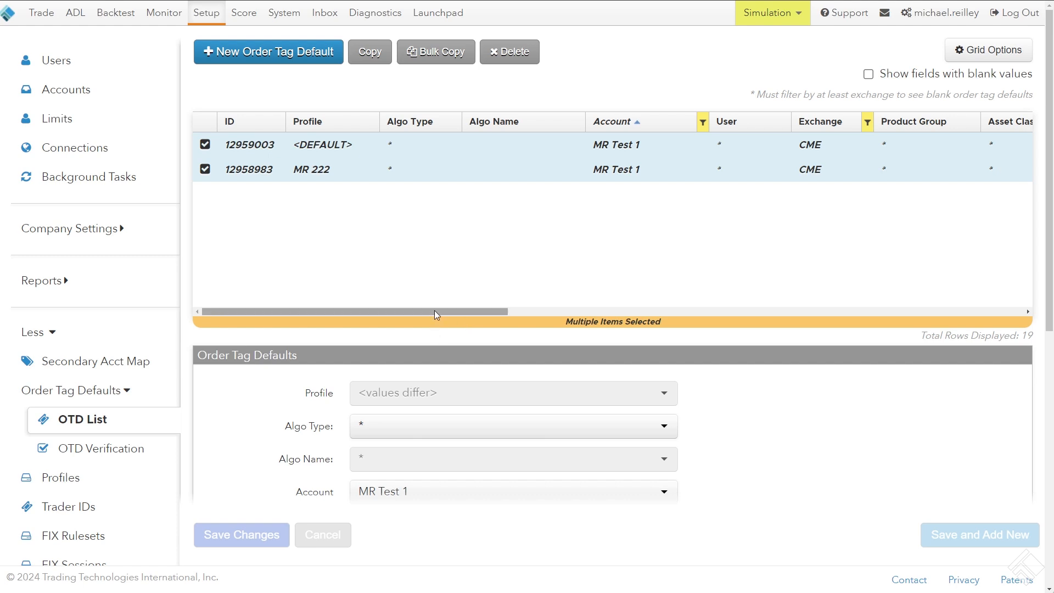
Clear the Field column filter and deselect the <DEFAULT> and MR 222 Clearing Account rows of MR Test 1
{"action": "left_click_drag", "start_coordinate": [433, 311], "coordinate": [368, 318]}
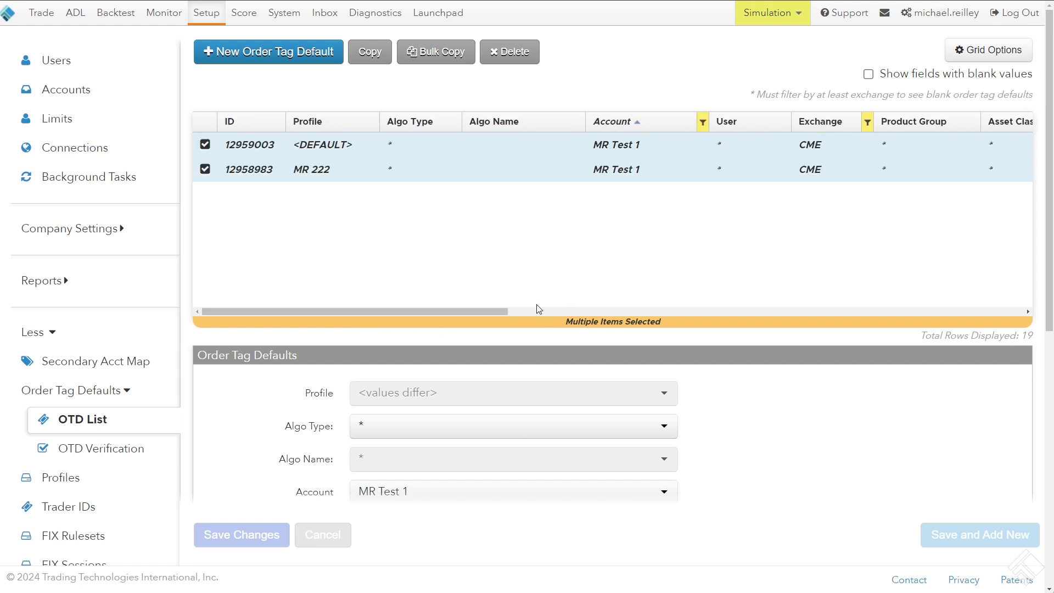
{"action": "left_click_drag", "start_coordinate": [461, 311], "coordinate": [682, 321]}
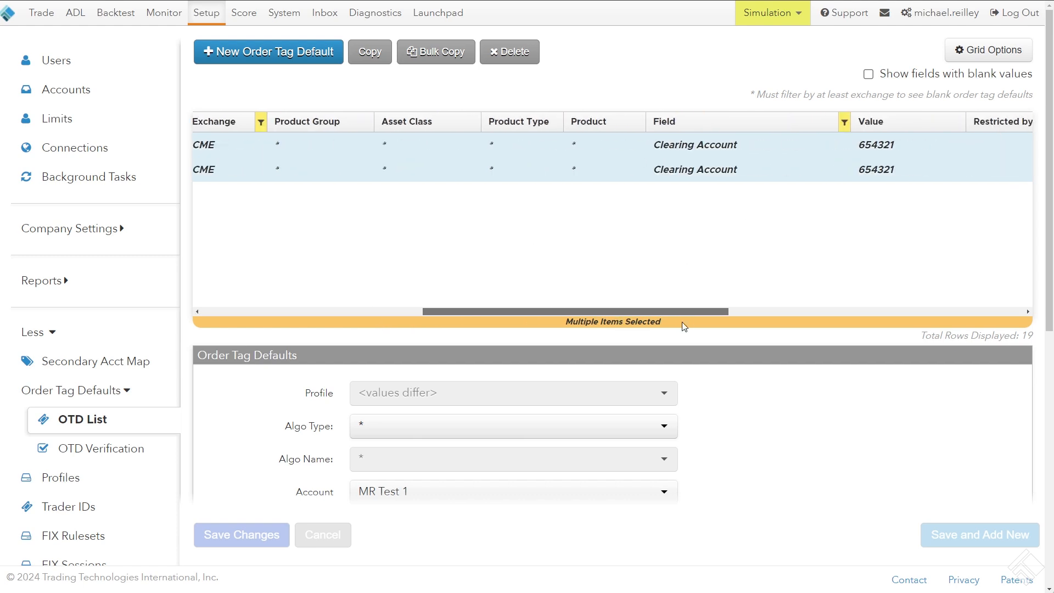
{"action": "left_click", "coordinate": [838, 126]}
{"action": "left_click", "coordinate": [779, 370]}
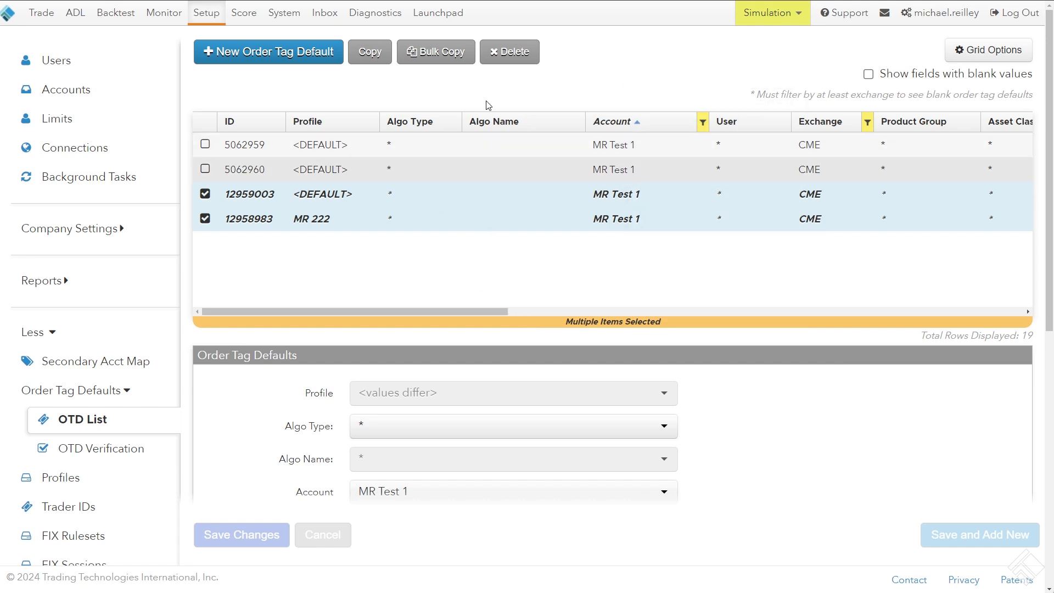
{"action": "left_click", "coordinate": [207, 218]}
{"action": "left_click", "coordinate": [207, 194]}
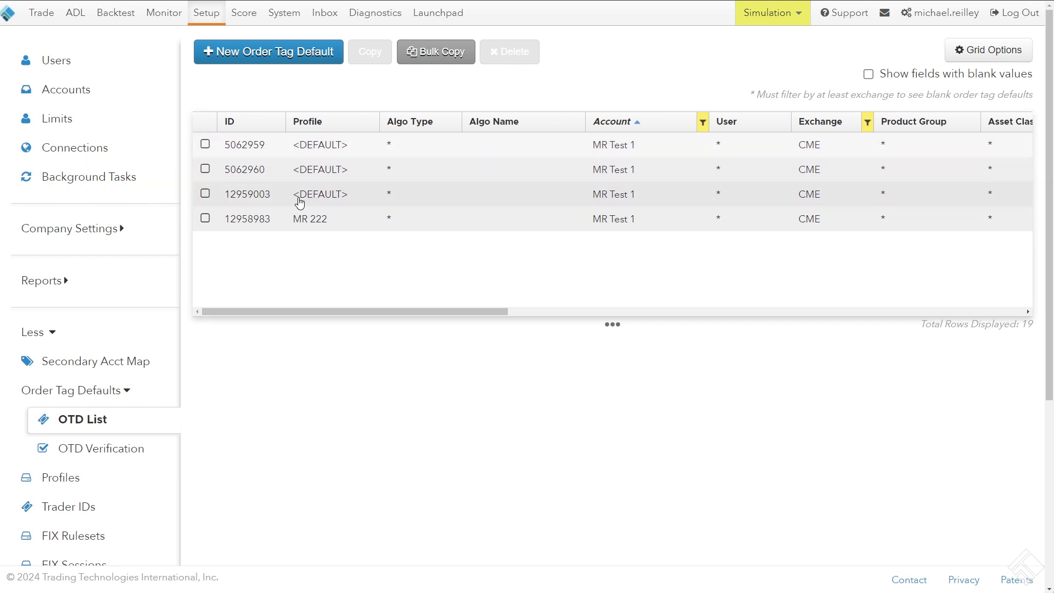
Start a bulk copy of order tag defaults by account, with MR Test 1 as the account to copy from
{"action": "left_click", "coordinate": [423, 66]}
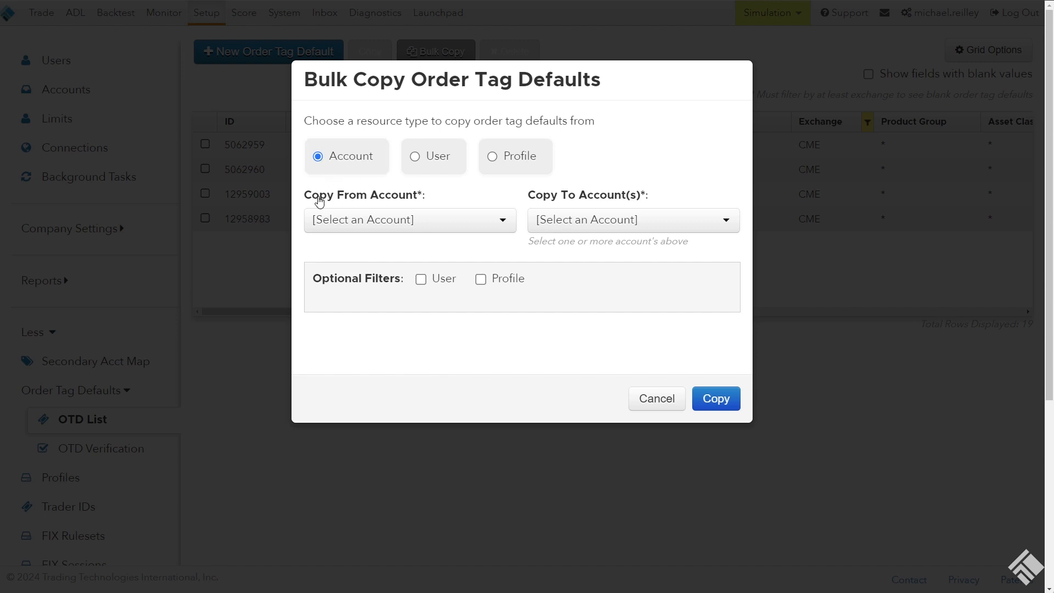
{"action": "left_click", "coordinate": [394, 227]}
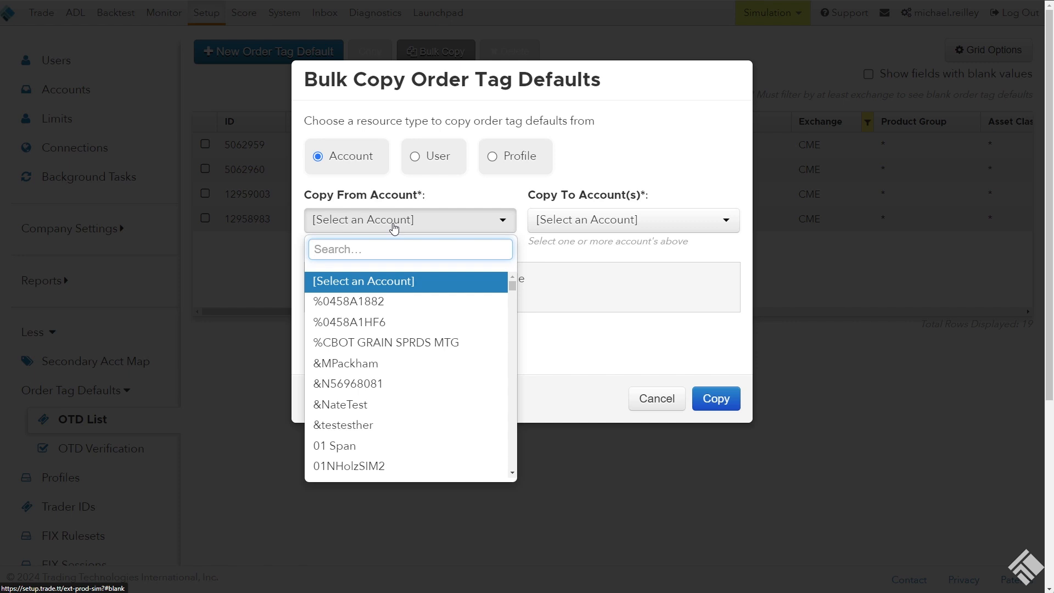
{"action": "type", "text": "MR te"}
{"action": "left_click", "coordinate": [399, 284]}
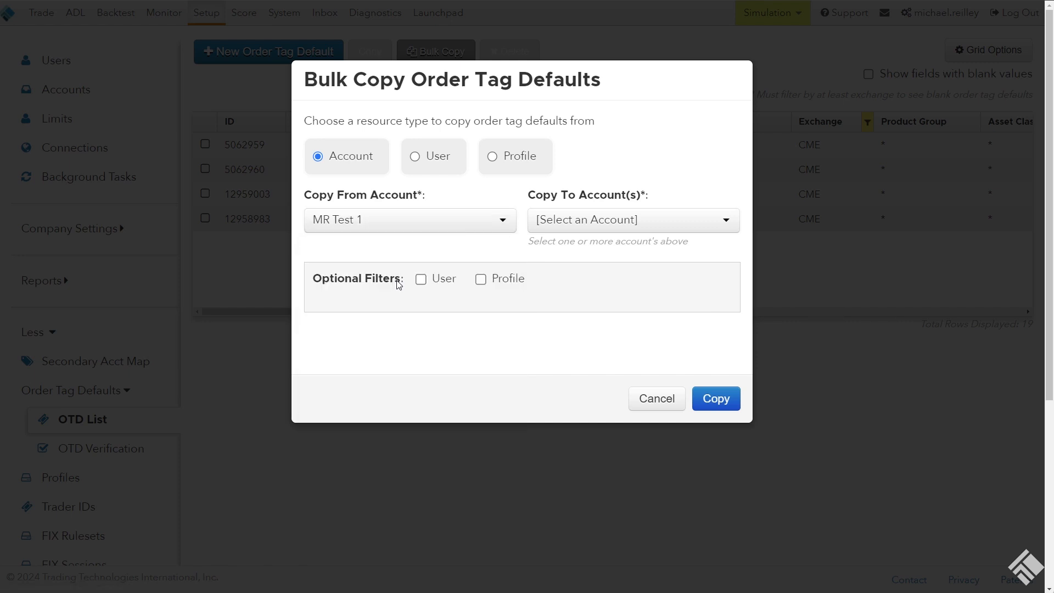
Find the MR Test accounts and set MR Test 5 as the account to copy to
{"action": "left_click", "coordinate": [565, 224]}
{"action": "type", "text": "M R"}
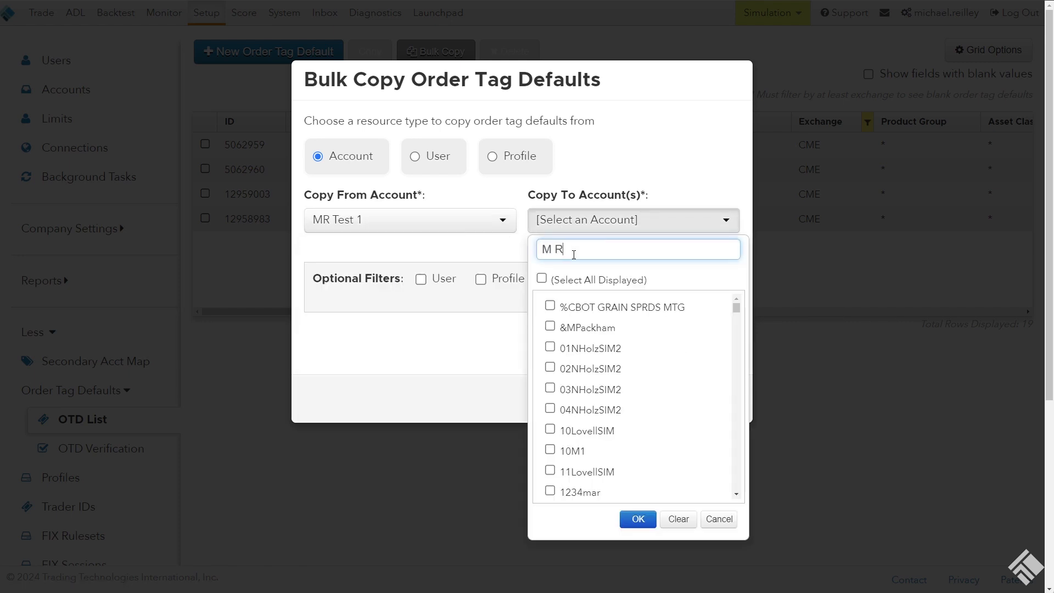
{"action": "type", "text": "Test"}
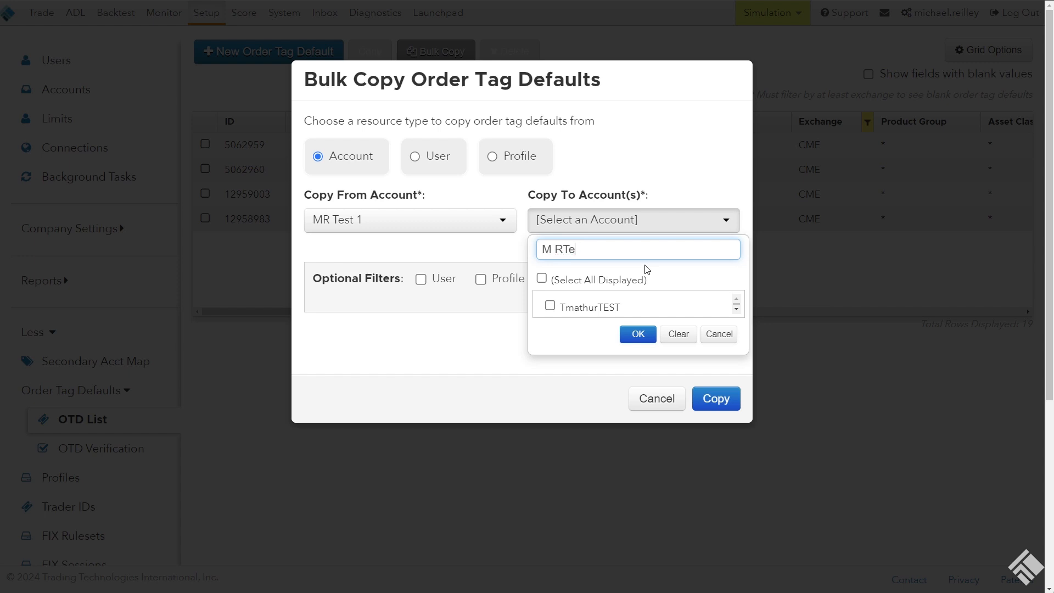
{"action": "key", "text": "BackSpace"}
{"action": "key", "text": "BackSpace"}
{"action": "key", "text": "BackSpace"}
{"action": "key", "text": "BackSpace"}
{"action": "type", "text": "R test"}
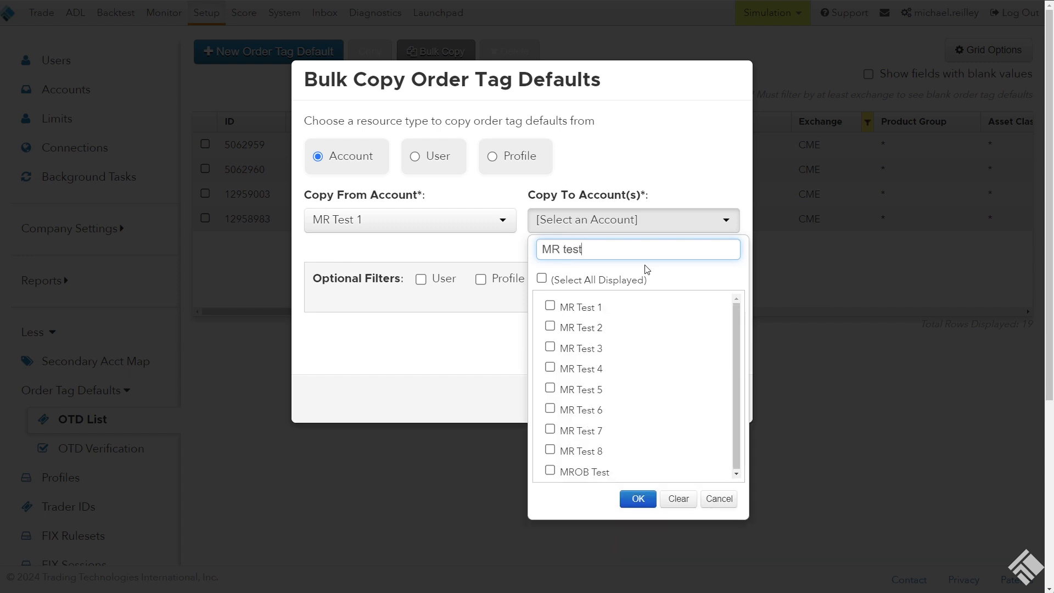
{"action": "left_click", "coordinate": [607, 389]}
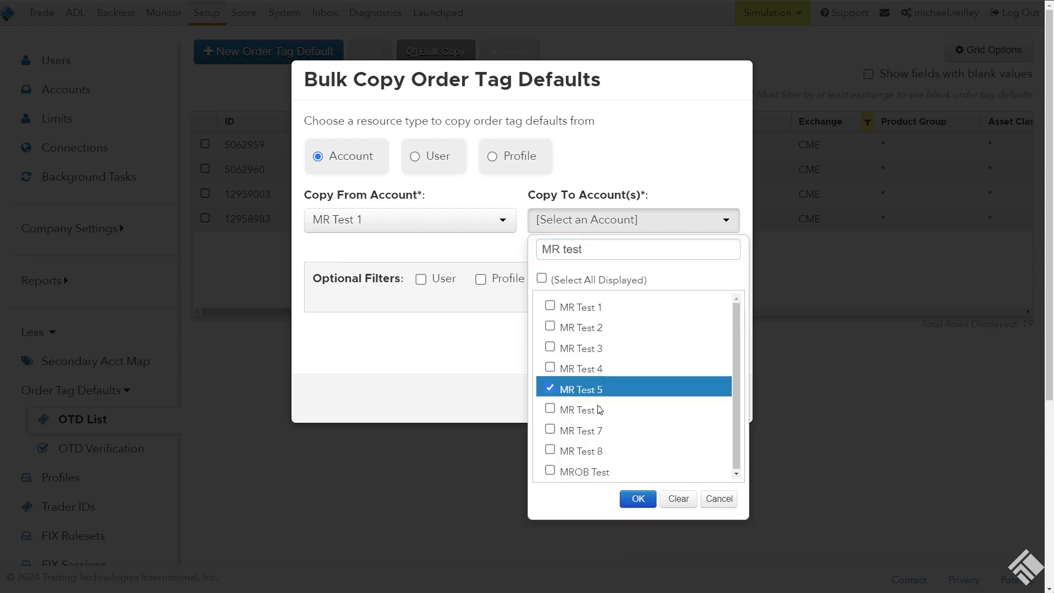
{"action": "left_click", "coordinate": [638, 499]}
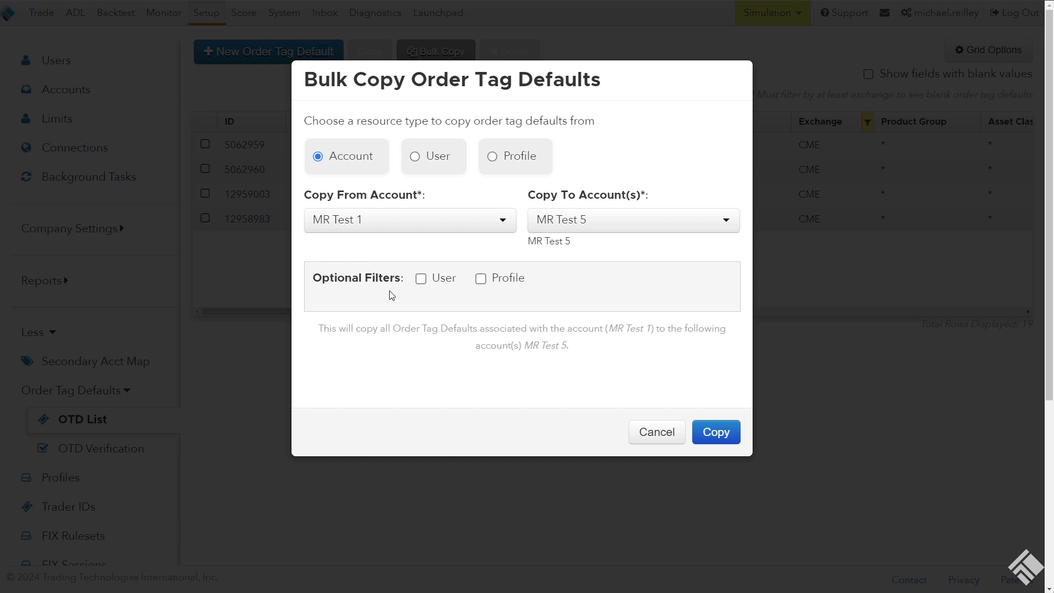
Limit the bulk copy to the DEFAULT profile, run the copy, and close the dialog
{"action": "left_click", "coordinate": [496, 283]}
{"action": "left_click", "coordinate": [492, 306]}
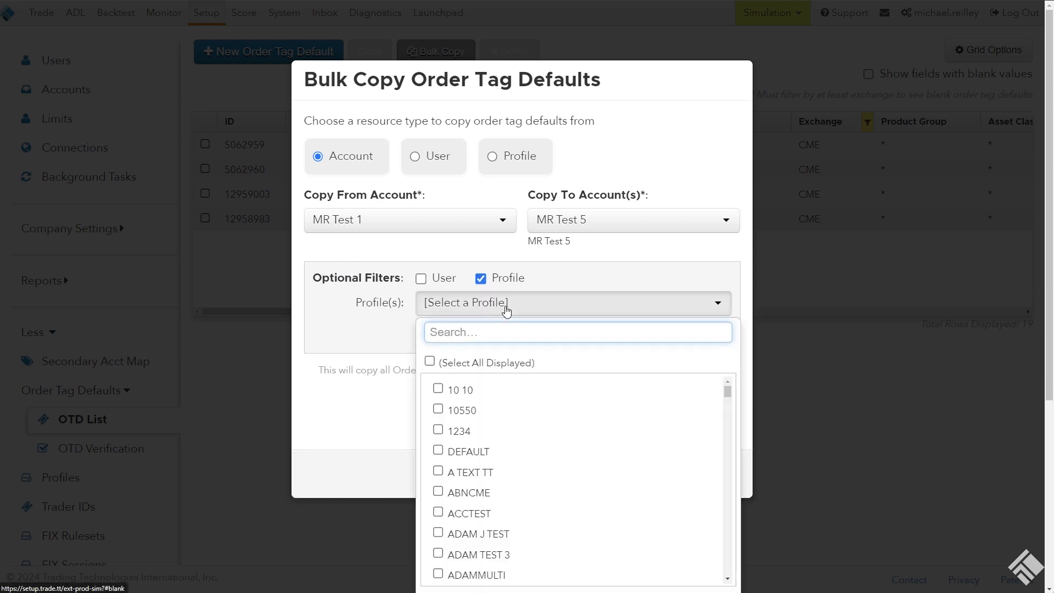
{"action": "type", "text": "de"}
{"action": "left_click", "coordinate": [549, 389]}
{"action": "scroll", "coordinate": [672, 338], "scroll_direction": "down", "scroll_amount": 1}
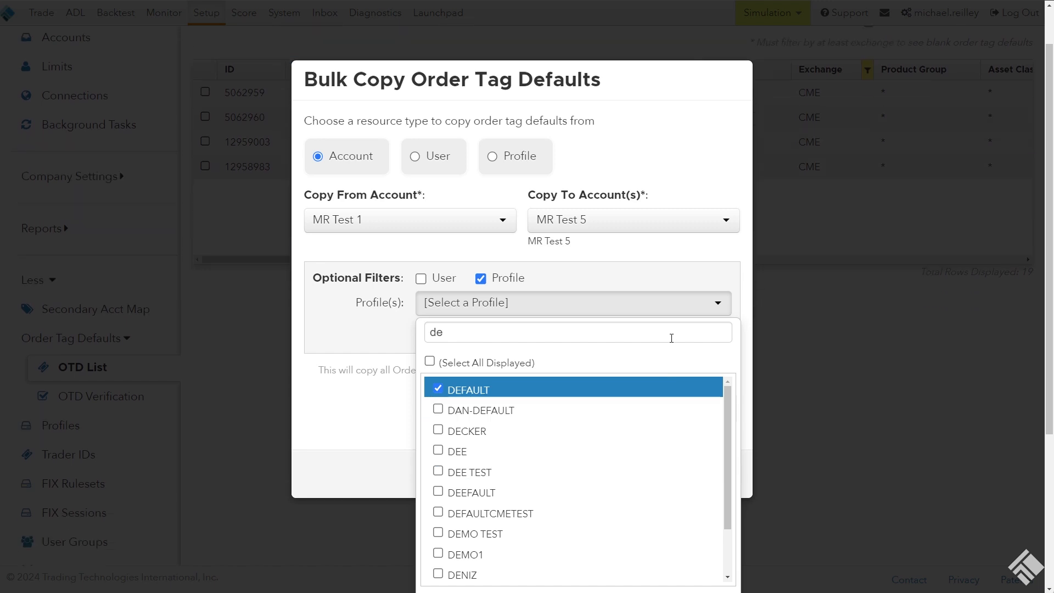
{"action": "scroll", "coordinate": [728, 329], "scroll_direction": "down", "scroll_amount": 1}
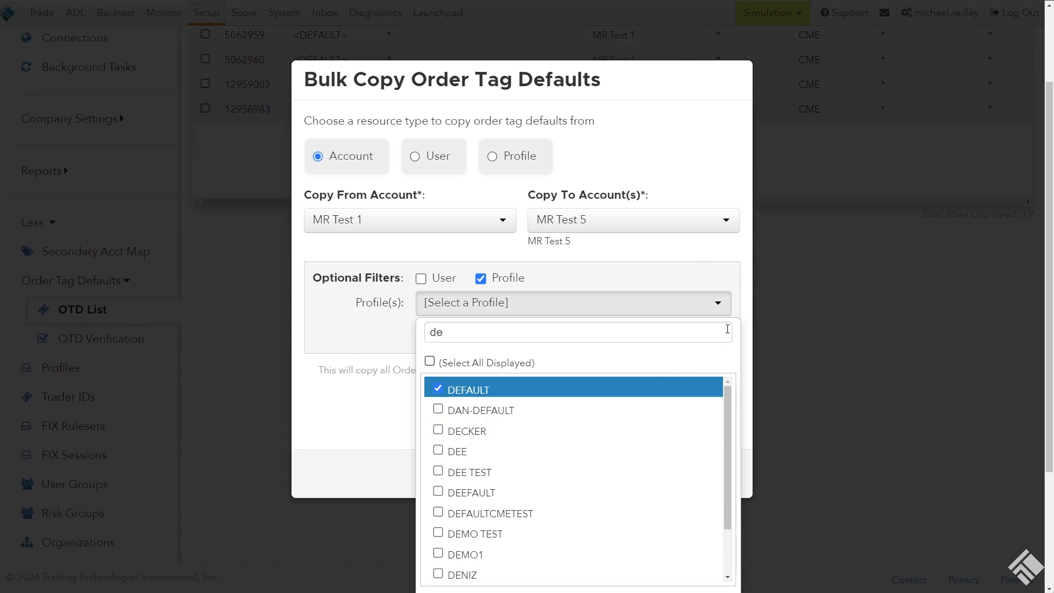
{"action": "key", "text": "ctrl+minus"}
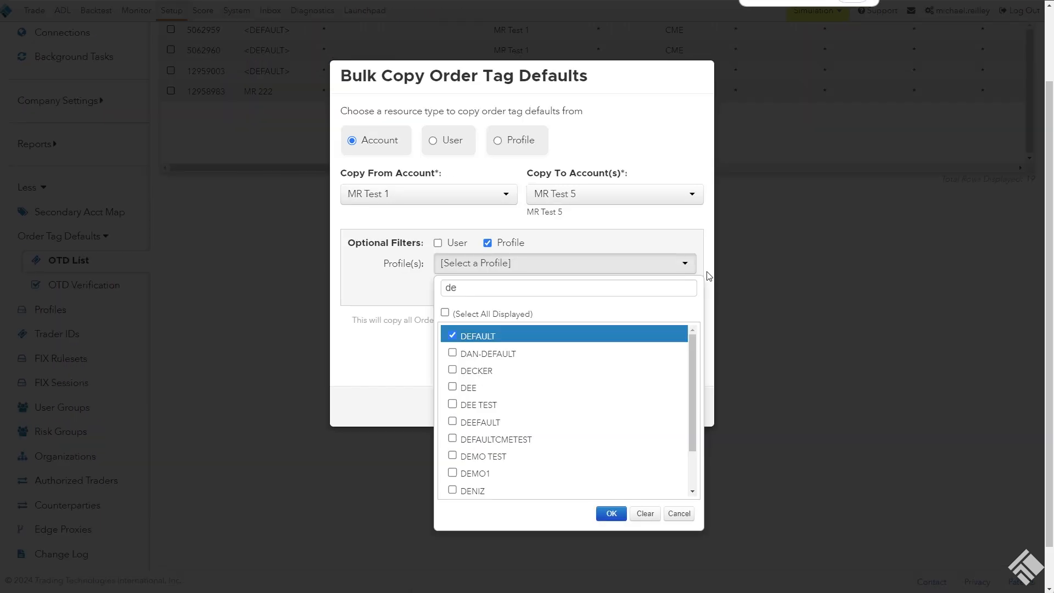
{"action": "left_click", "coordinate": [612, 517]}
{"action": "key", "text": "ctrl+plus"}
{"action": "left_click", "coordinate": [717, 476]}
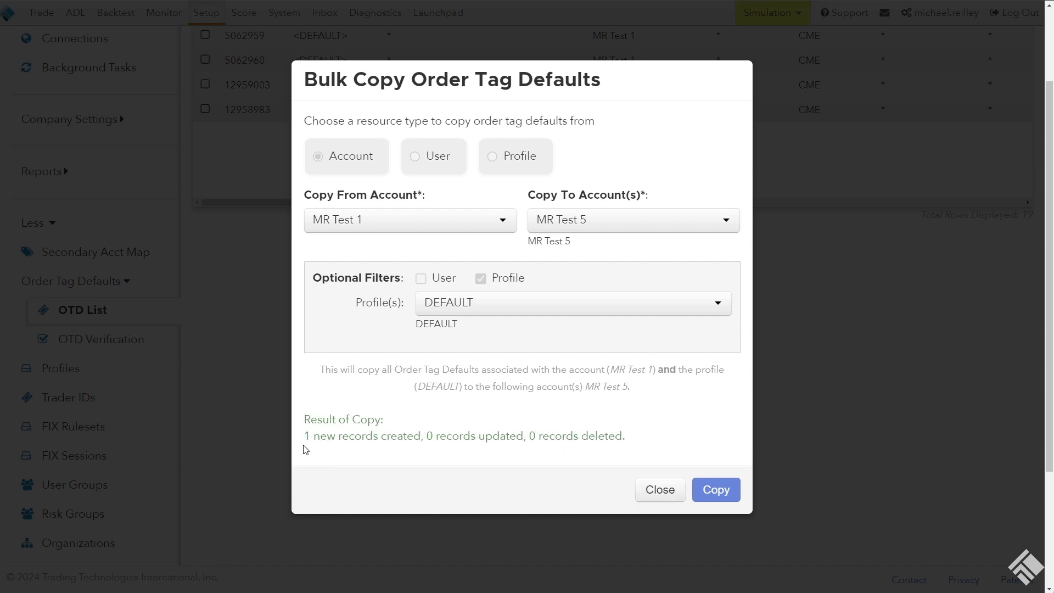
{"action": "left_click", "coordinate": [660, 491]}
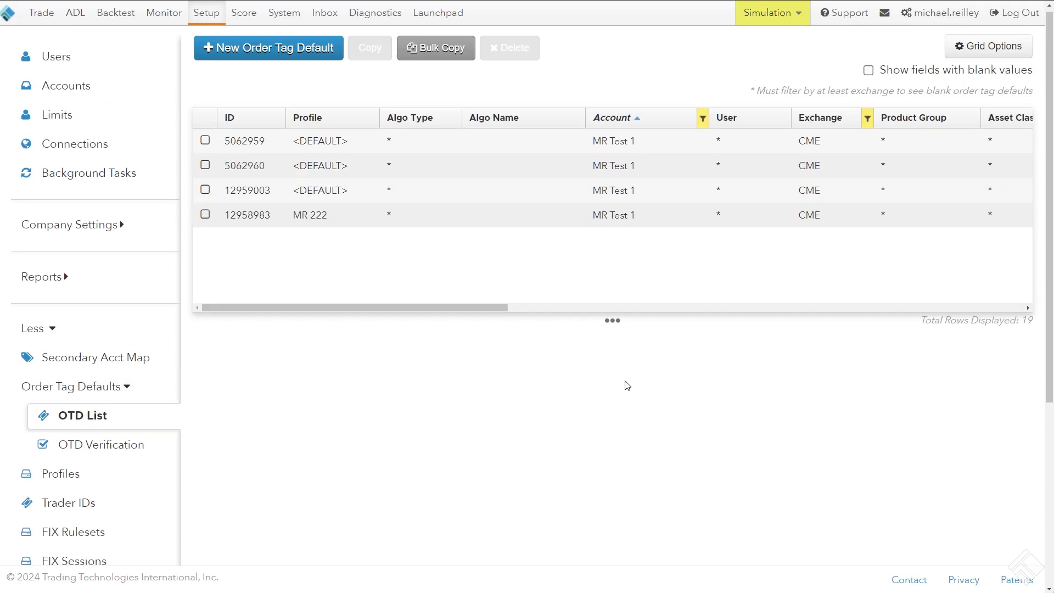
Review the Field, Value and Profile columns of MR Test 1's order tag defaults, including the <DEFAULT> Clearing Account row
{"action": "left_click_drag", "start_coordinate": [394, 311], "coordinate": [700, 309]}
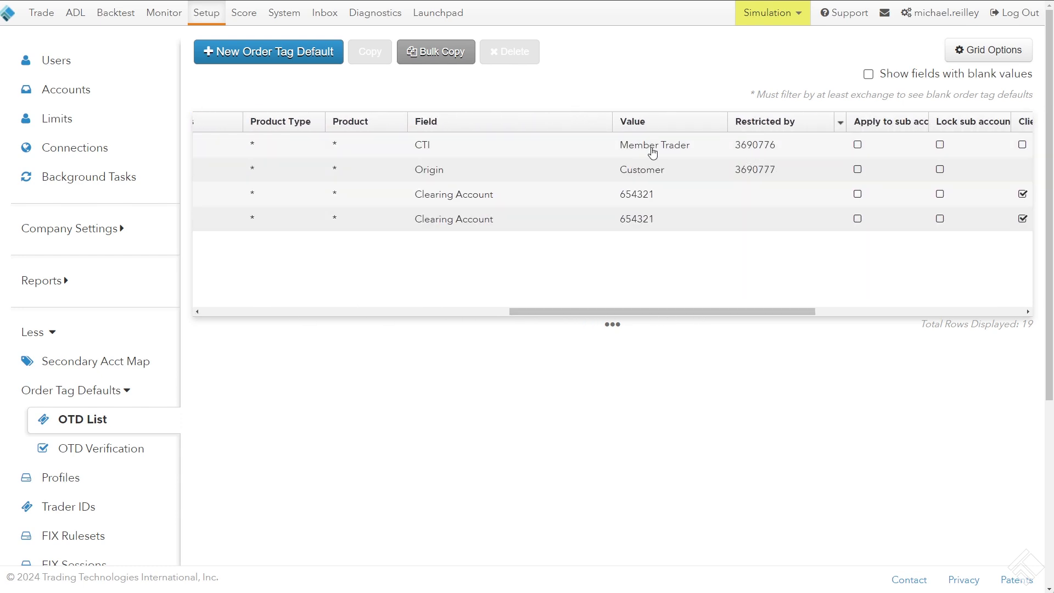
{"action": "left_click", "coordinate": [622, 149]}
{"action": "left_click", "coordinate": [631, 171]}
{"action": "left_click", "coordinate": [626, 146]}
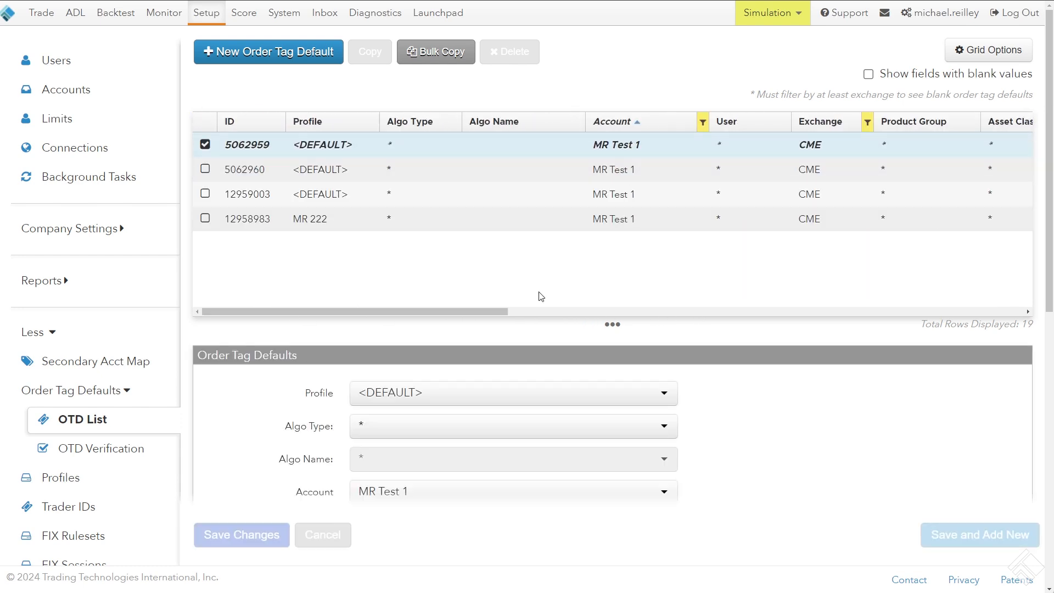
{"action": "left_click_drag", "start_coordinate": [443, 312], "coordinate": [727, 309]}
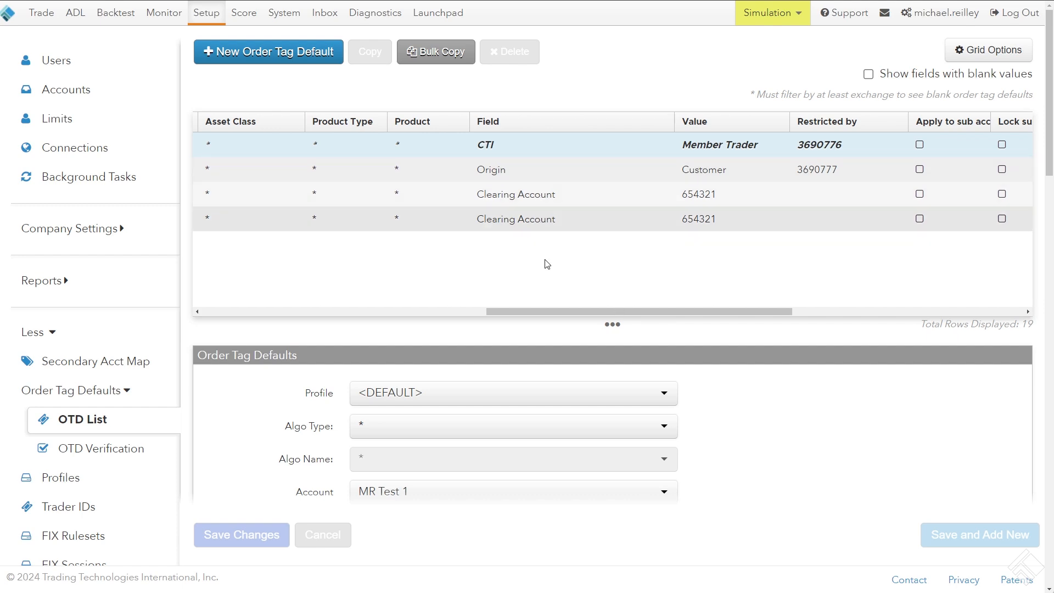
{"action": "left_click_drag", "start_coordinate": [550, 312], "coordinate": [205, 269]}
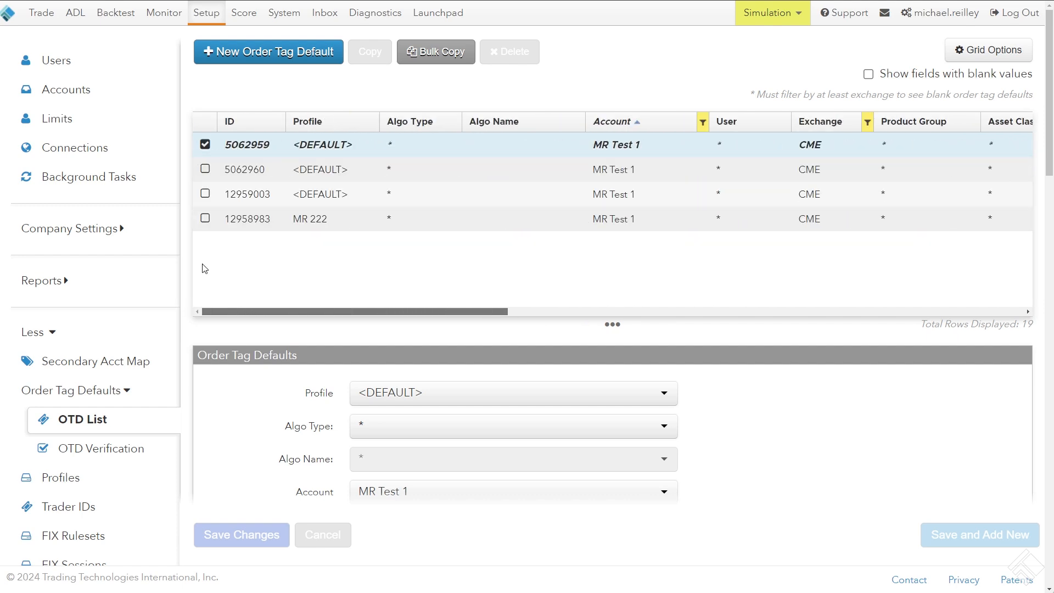
{"action": "left_click", "coordinate": [324, 201]}
Add MR Test 5 to the account filter of the order tag defaults list, keeping MR Test 1 included
{"action": "left_click", "coordinate": [702, 123]}
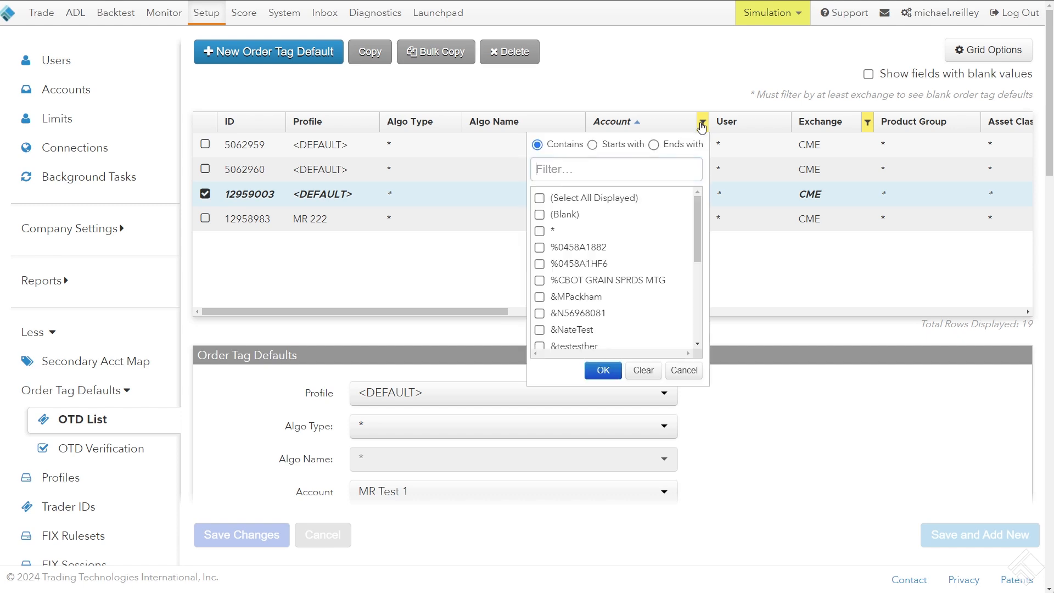
{"action": "type", "text": "M RTest"}
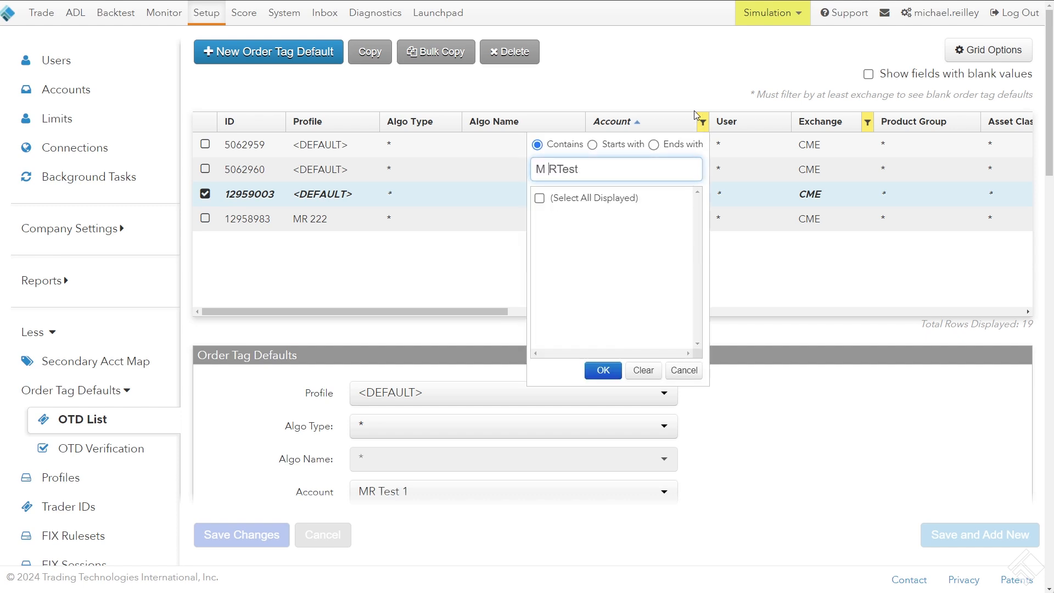
{"action": "key", "text": "BackSpace"}
{"action": "key", "text": "Right"}
{"action": "key", "text": "End"}
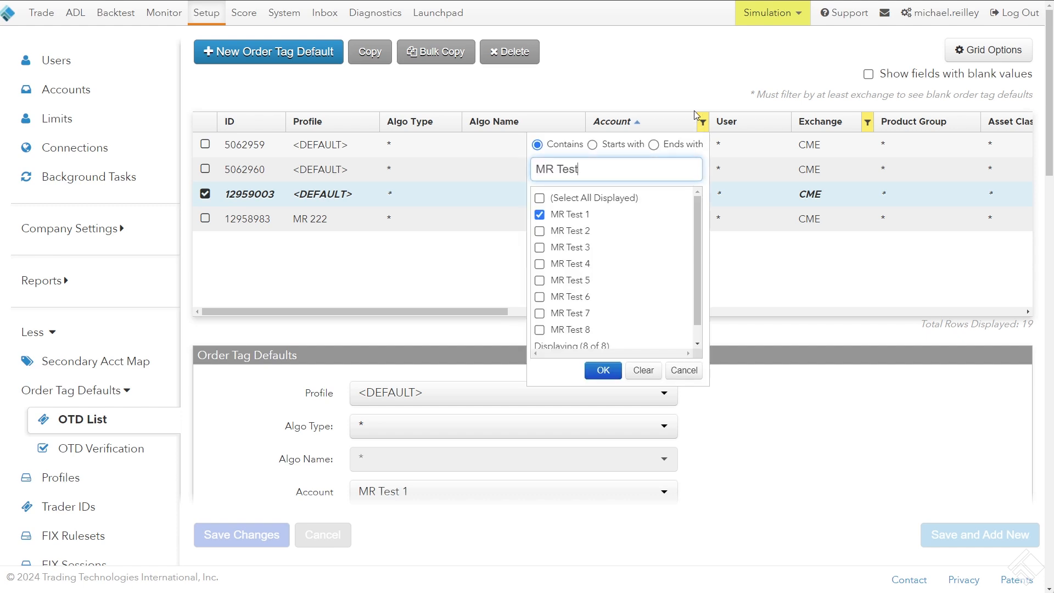
{"action": "type", "text": "5"}
{"action": "left_click", "coordinate": [580, 215]}
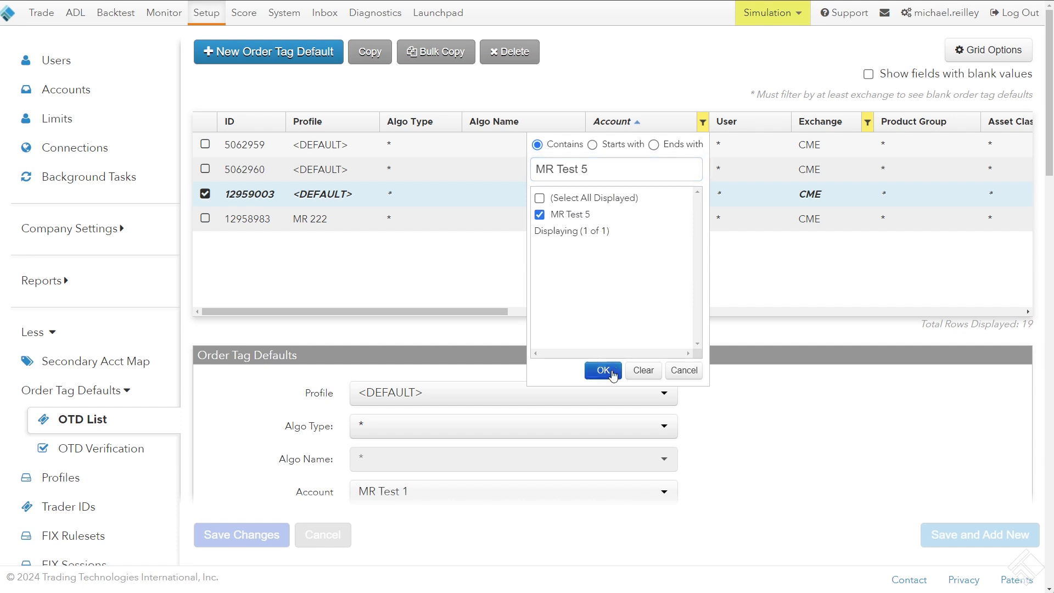
{"action": "left_click", "coordinate": [604, 371]}
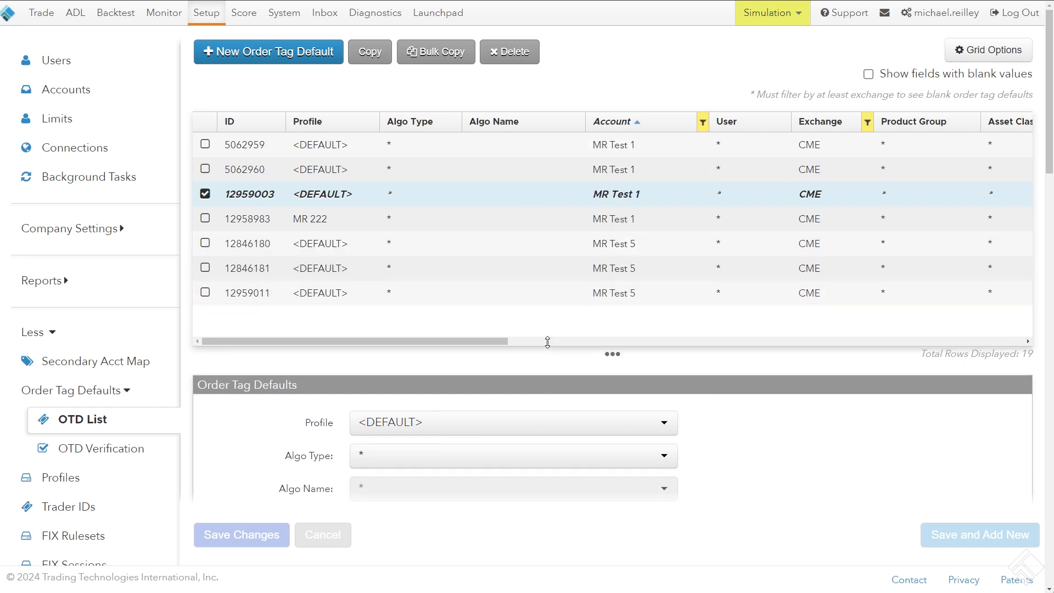
Compare the Field and Value columns of the order tag defaults for MR Test 1 and MR Test 5
{"action": "left_click_drag", "start_coordinate": [450, 336], "coordinate": [337, 261]}
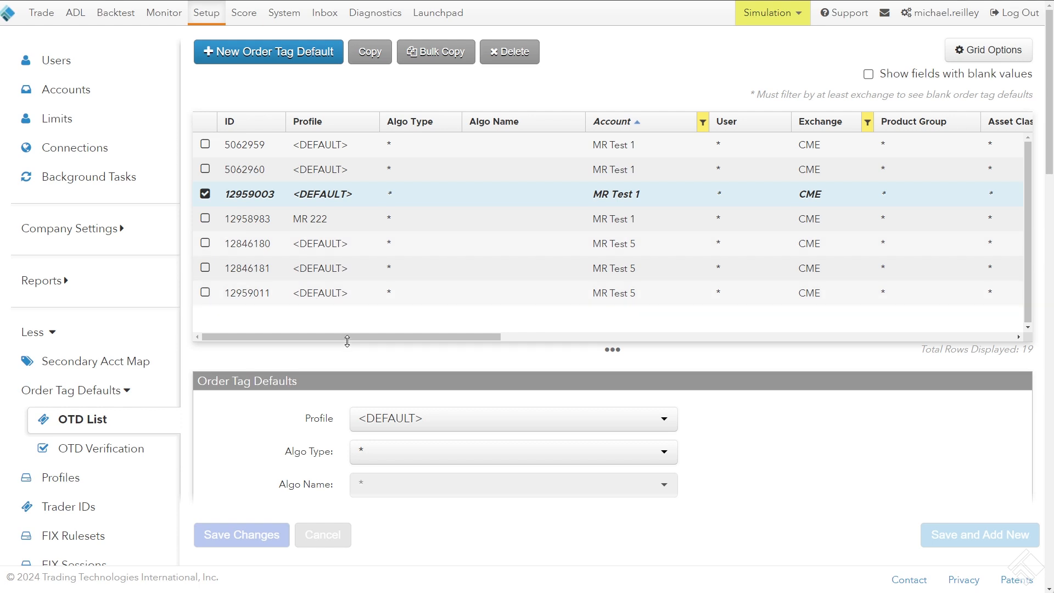
{"action": "left_click_drag", "start_coordinate": [392, 337], "coordinate": [683, 338]}
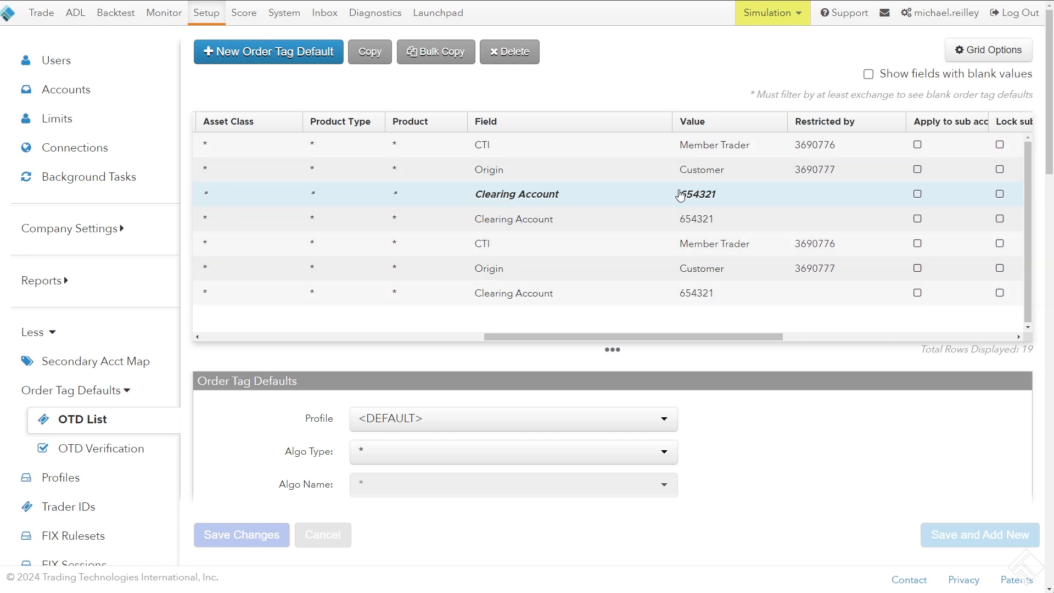
{"action": "left_click_drag", "start_coordinate": [719, 338], "coordinate": [381, 325]}
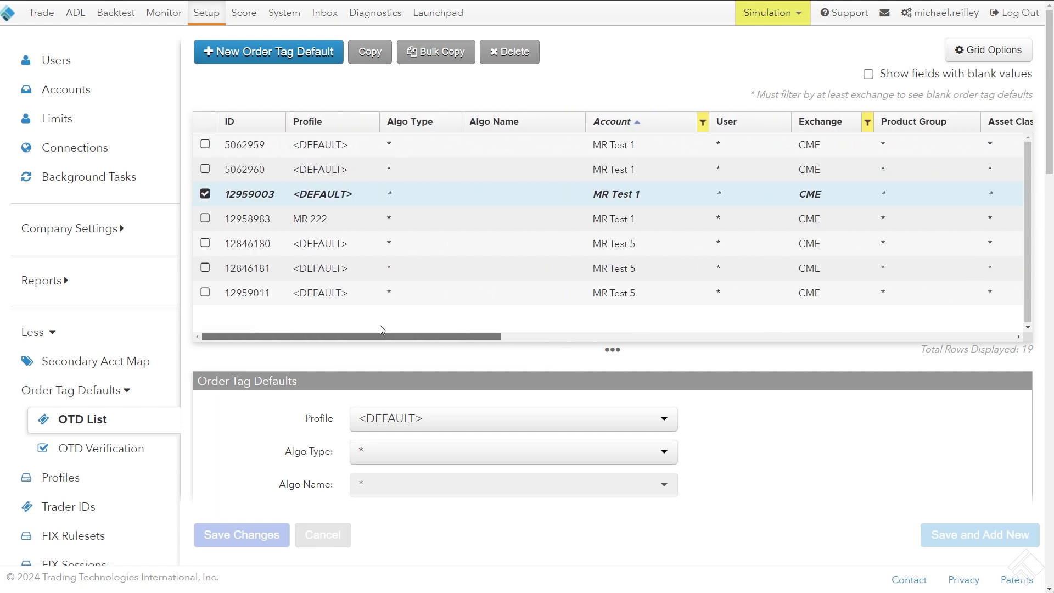
Copy MR Test 1's <DEFAULT> Clearing Account order tag default to the account MR Test 6 and save it
{"action": "left_click", "coordinate": [369, 57]}
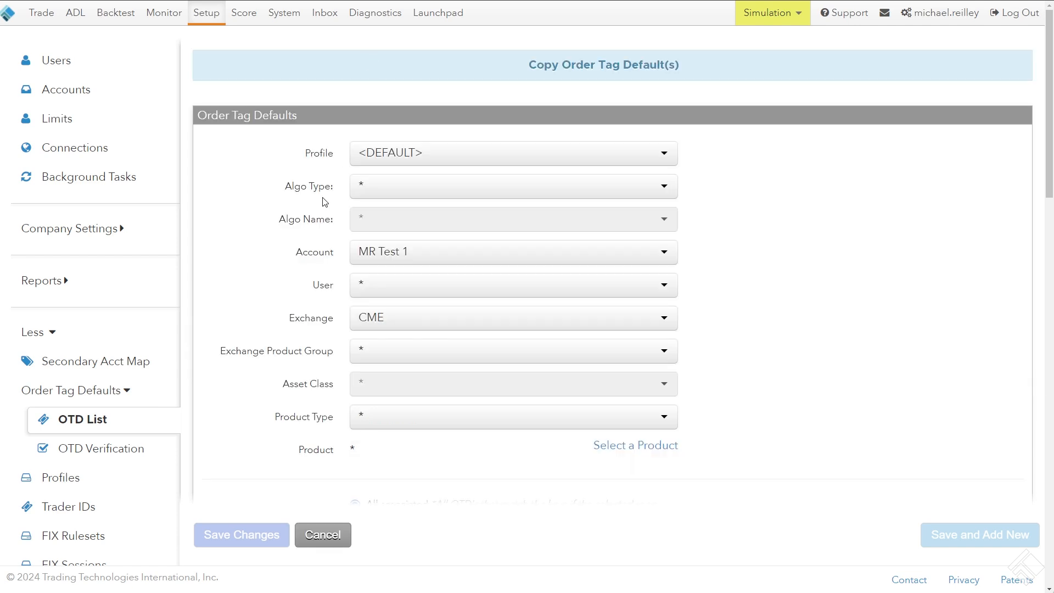
{"action": "left_click", "coordinate": [381, 260]}
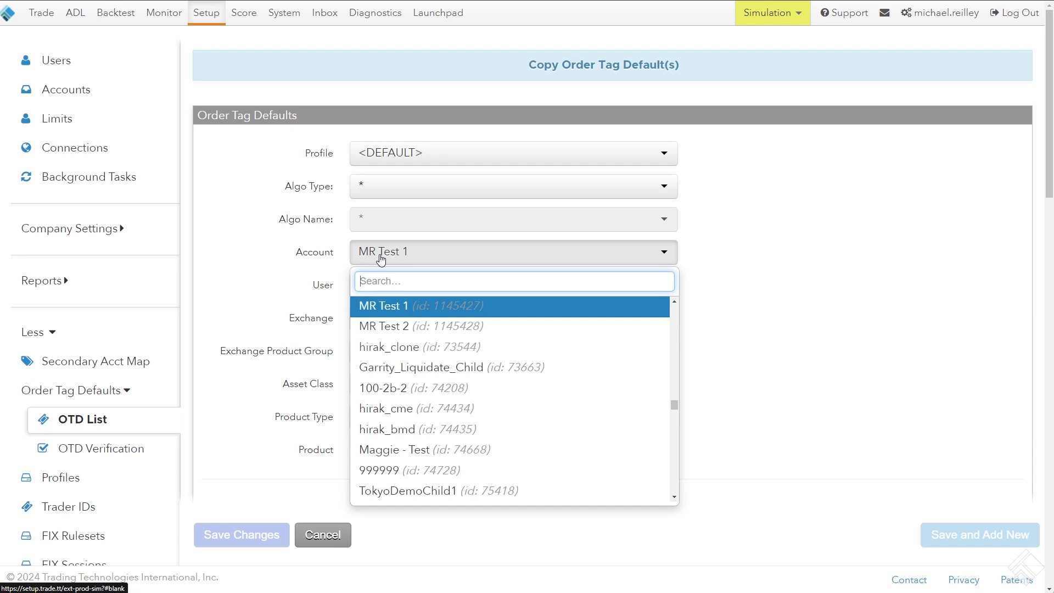
{"action": "type", "text": "M RTes"}
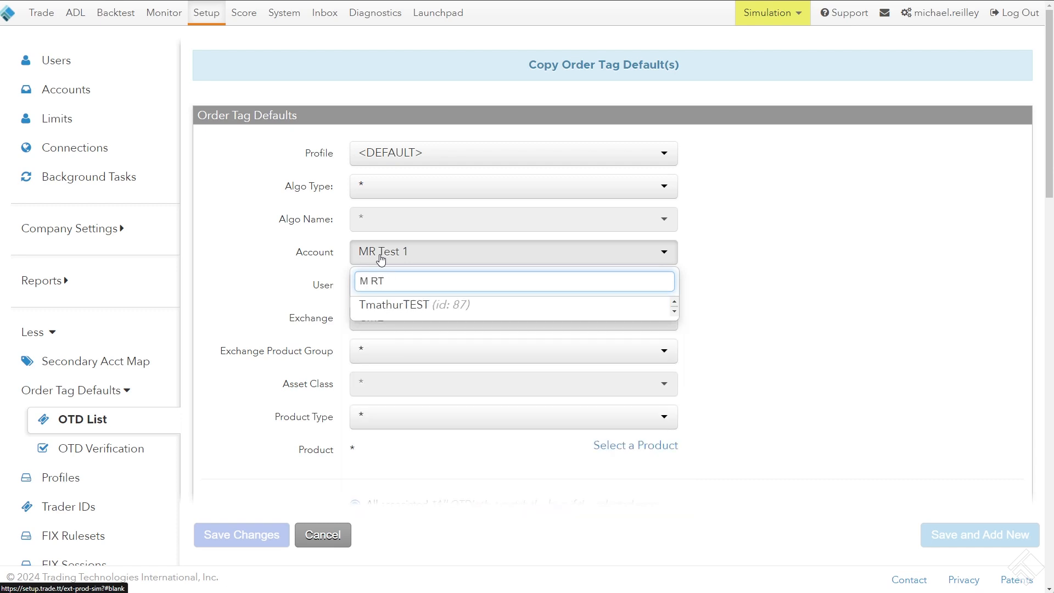
{"action": "key", "text": "BackSpace"}
{"action": "key", "text": "BackSpace"}
{"action": "key", "text": "BackSpace"}
{"action": "type", "text": "R"}
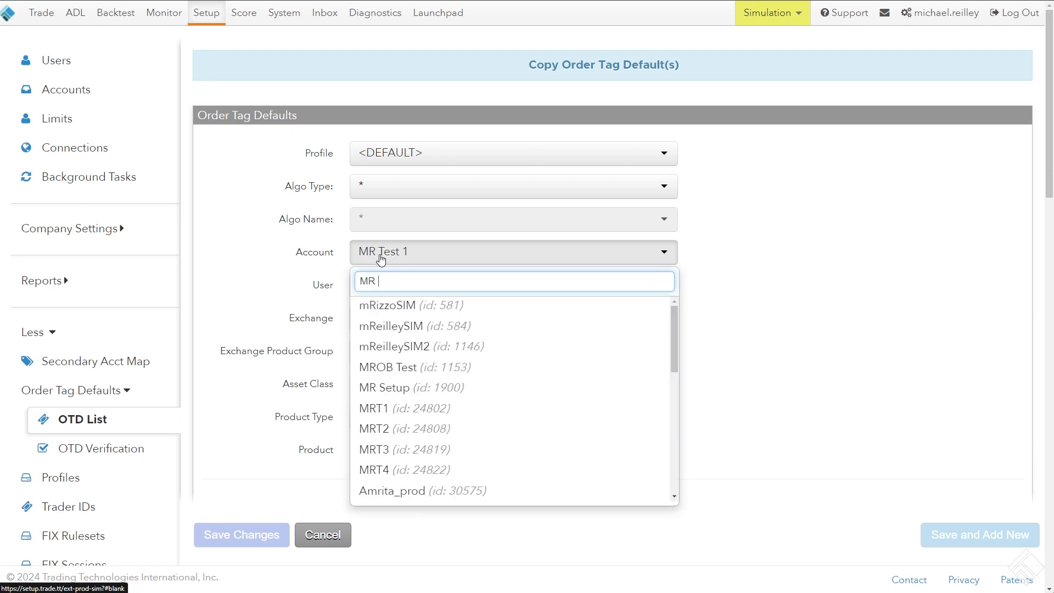
{"action": "type", "text": " Test"}
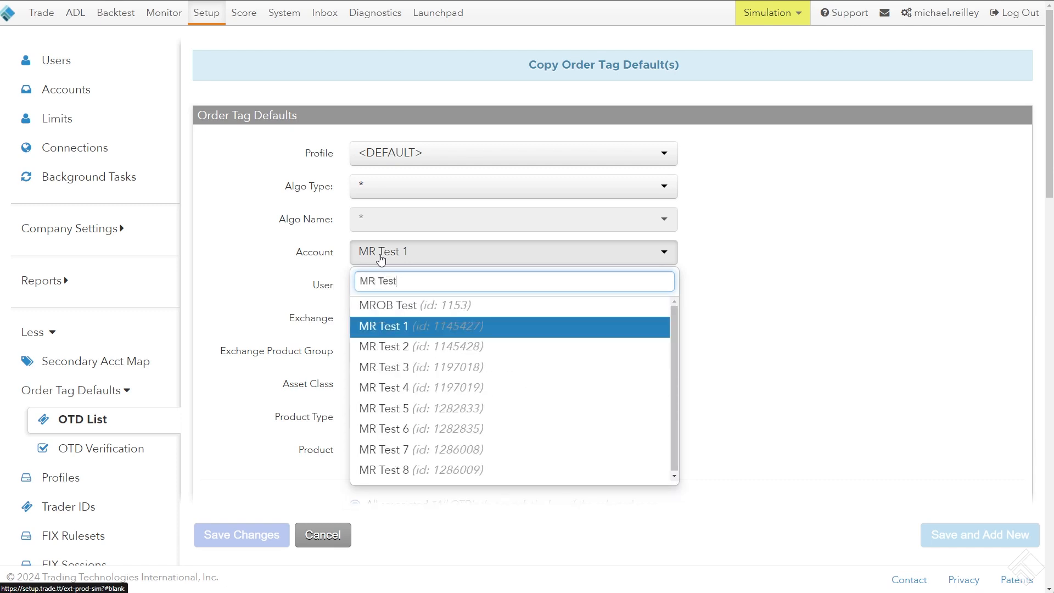
{"action": "left_click", "coordinate": [423, 430]}
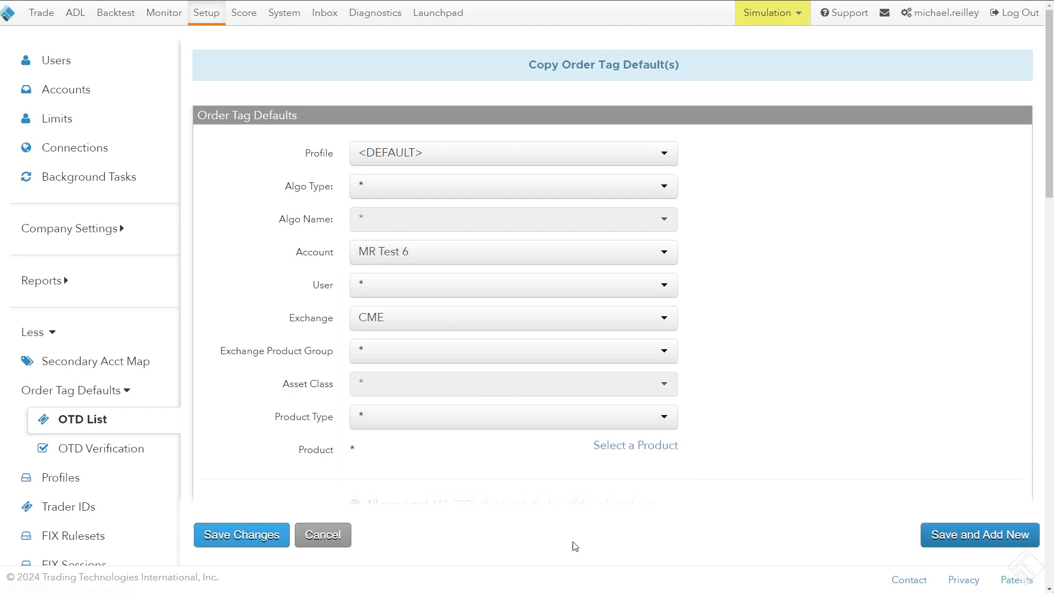
{"action": "left_click", "coordinate": [972, 538]}
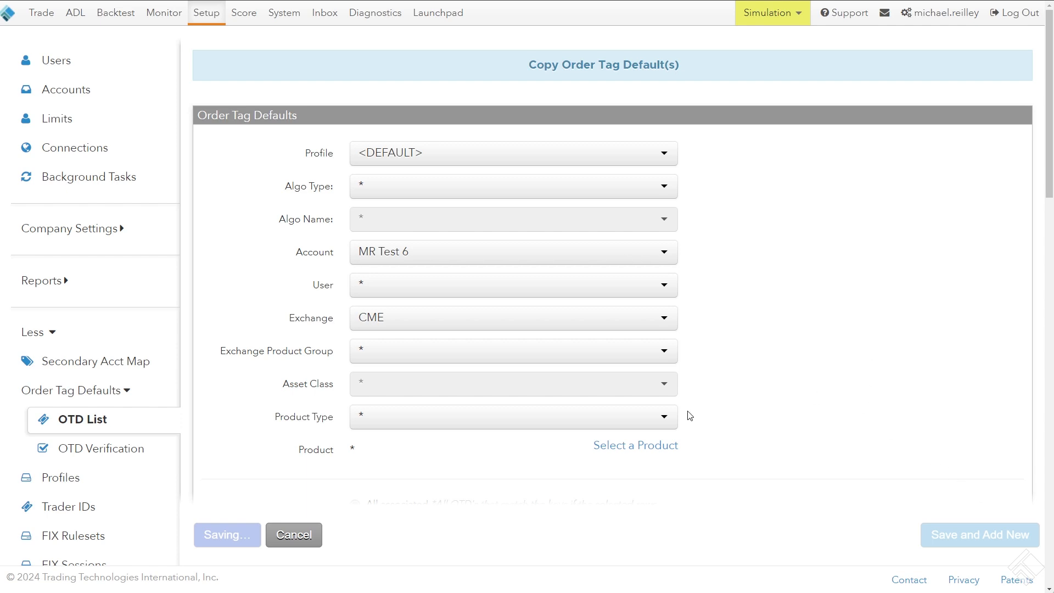
{"action": "scroll", "coordinate": [242, 399], "scroll_direction": "down", "scroll_amount": 1}
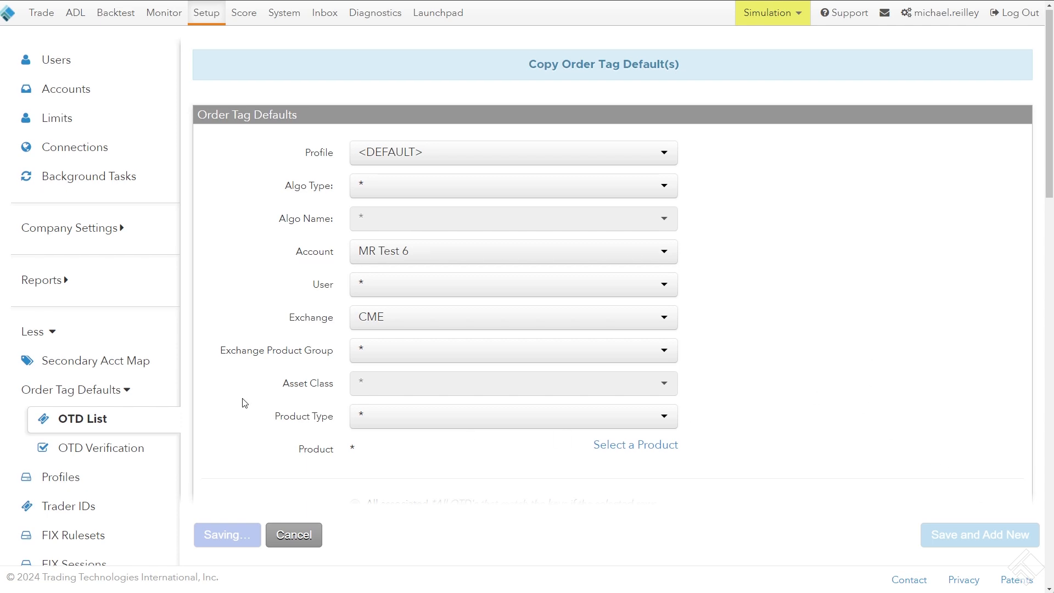
{"action": "scroll", "coordinate": [242, 400], "scroll_direction": "up", "scroll_amount": 1}
{"action": "scroll", "coordinate": [242, 399], "scroll_direction": "down", "scroll_amount": 7}
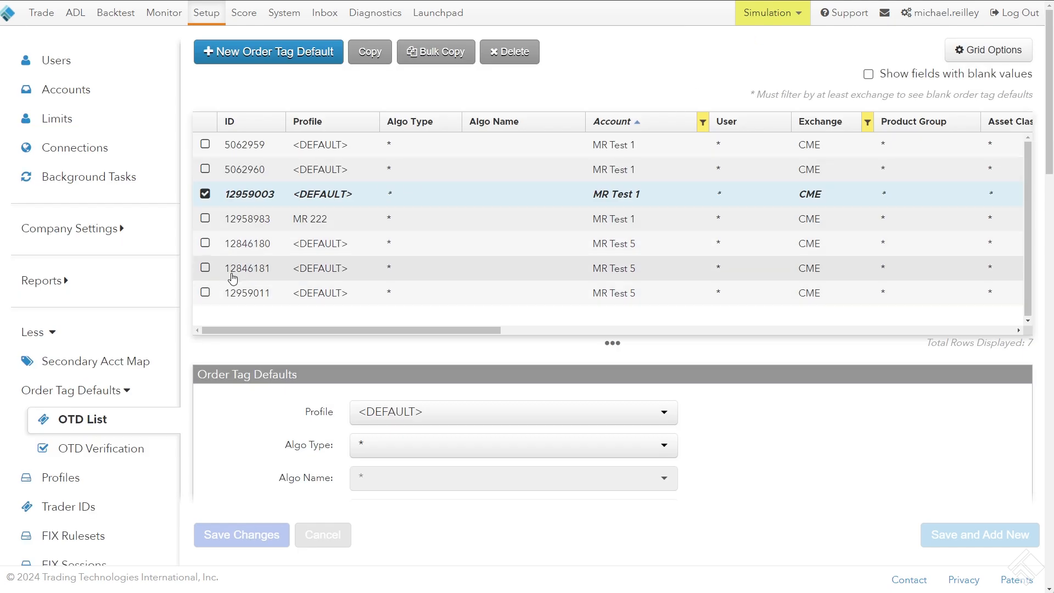
Select only MR Test 5's <DEFAULT> Clearing Account order tag default and permanently delete it
{"action": "left_click", "coordinate": [206, 243]}
{"action": "left_click", "coordinate": [205, 268]}
{"action": "left_click", "coordinate": [205, 292]}
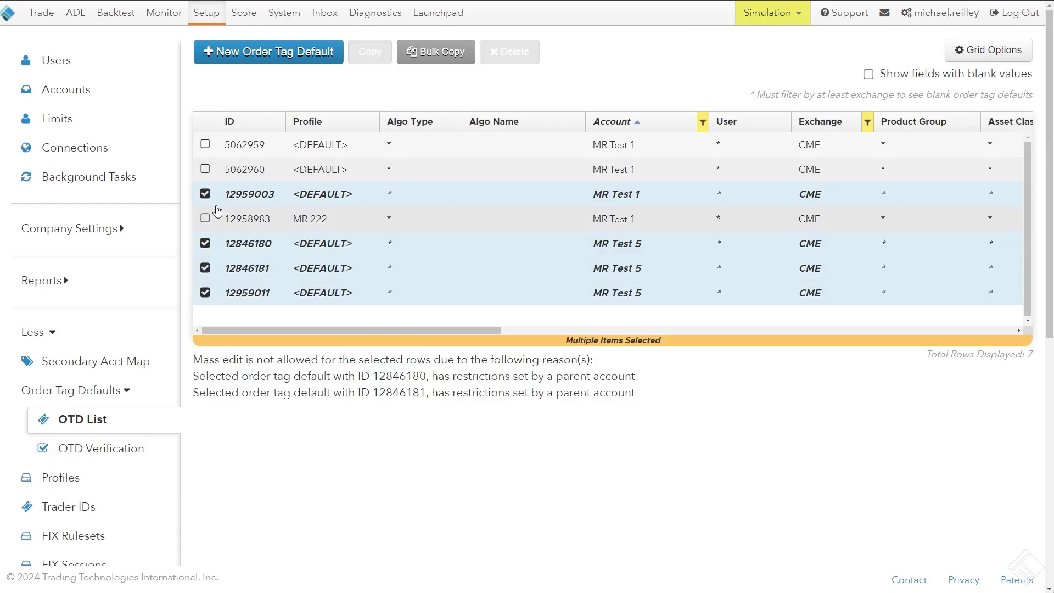
{"action": "left_click", "coordinate": [206, 197]}
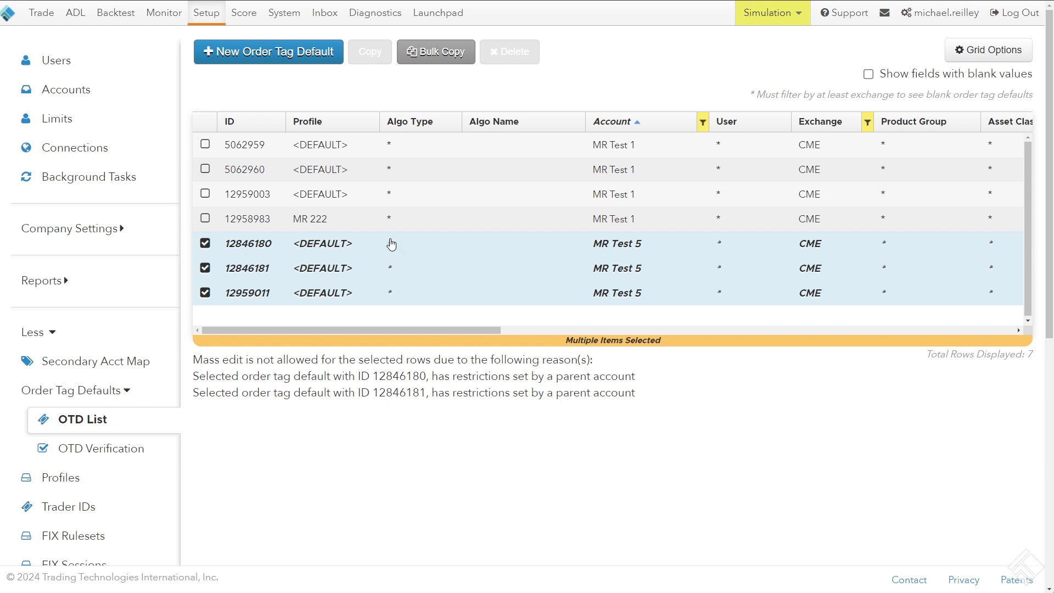
{"action": "left_click", "coordinate": [205, 245]}
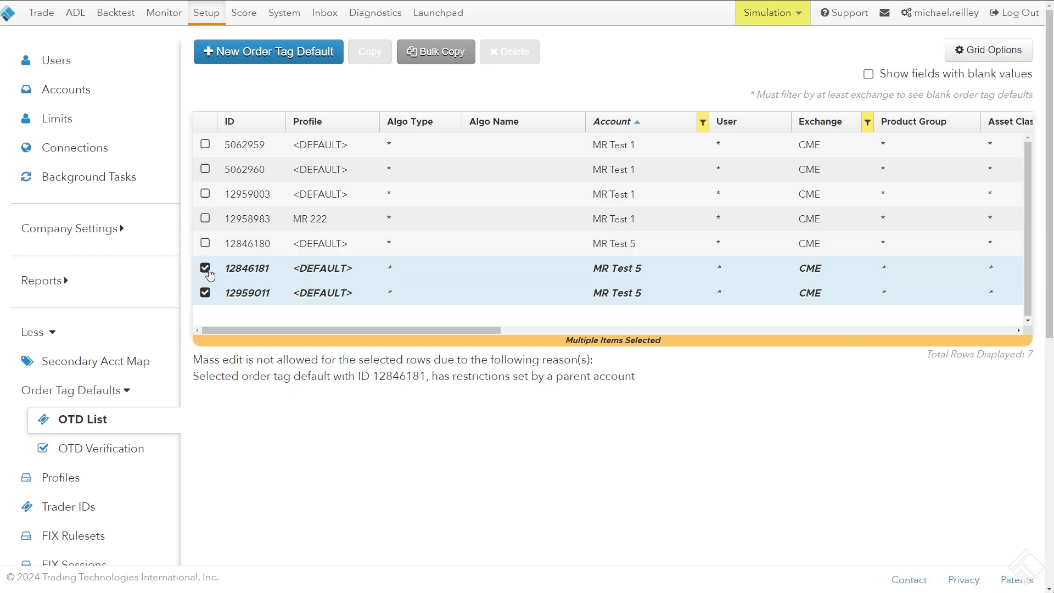
{"action": "left_click", "coordinate": [209, 271]}
{"action": "left_click_drag", "start_coordinate": [259, 330], "coordinate": [198, 314]}
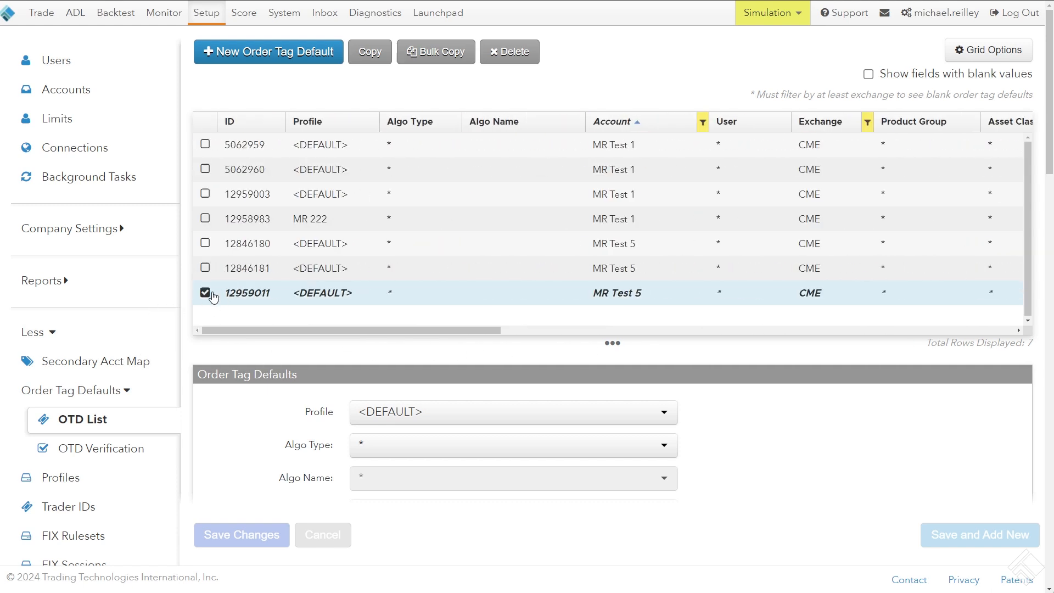
{"action": "left_click", "coordinate": [510, 52]}
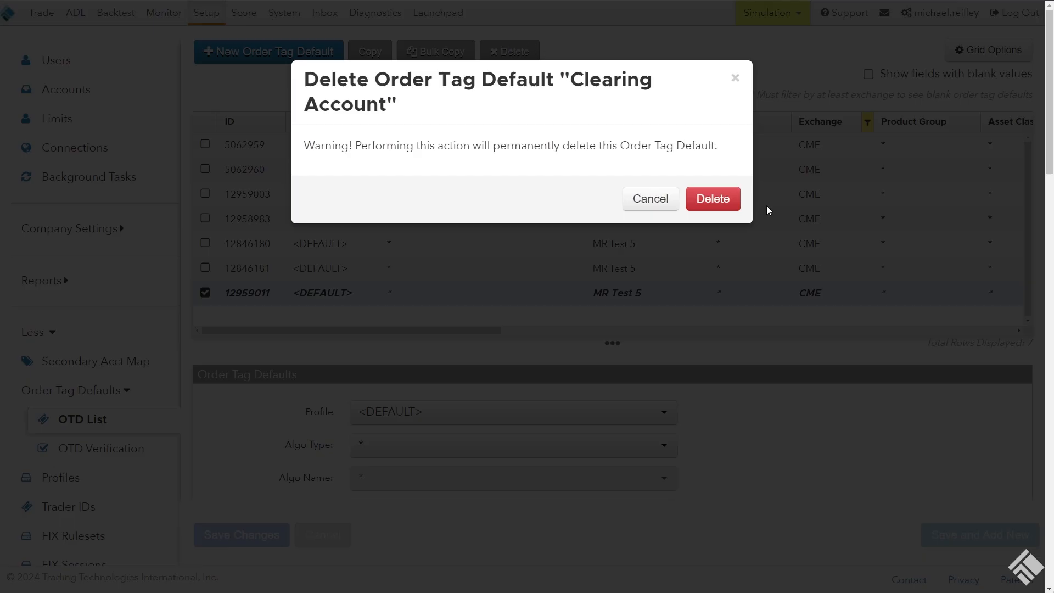
{"action": "left_click", "coordinate": [722, 197]}
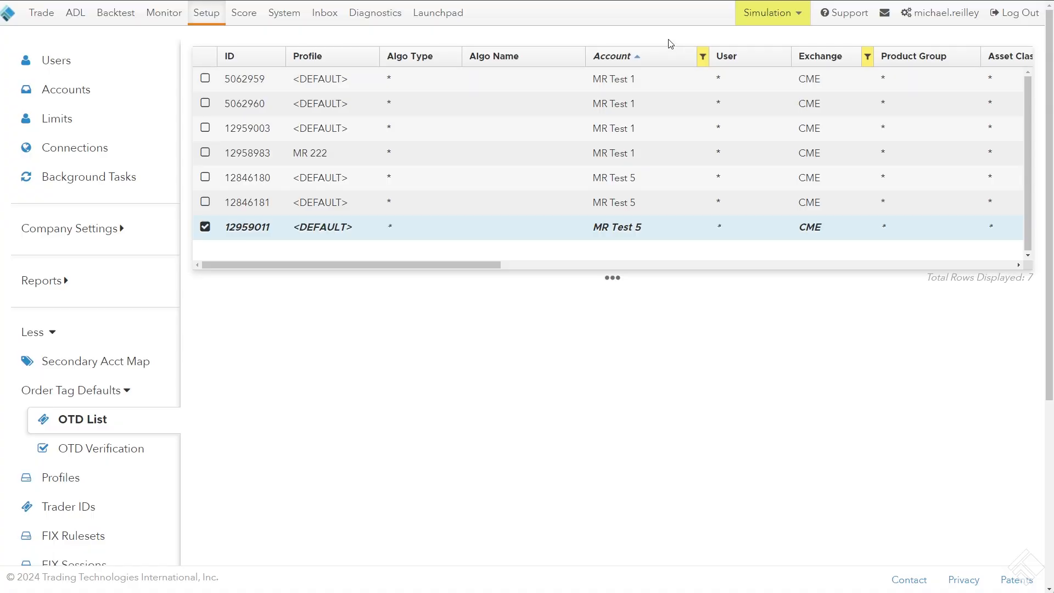
Open the Limits page
{"action": "left_click", "coordinate": [57, 119]}
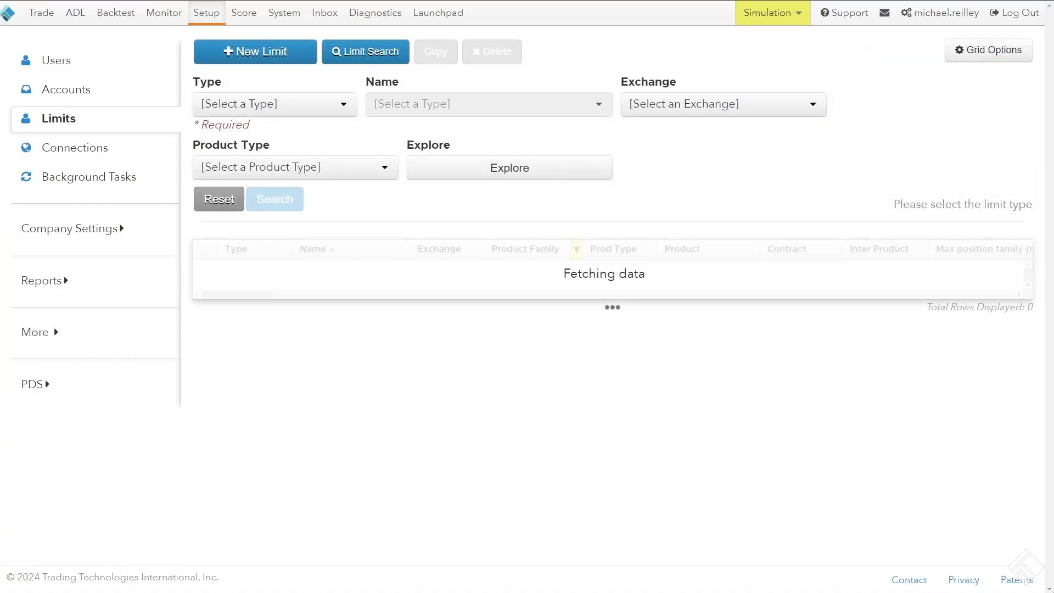
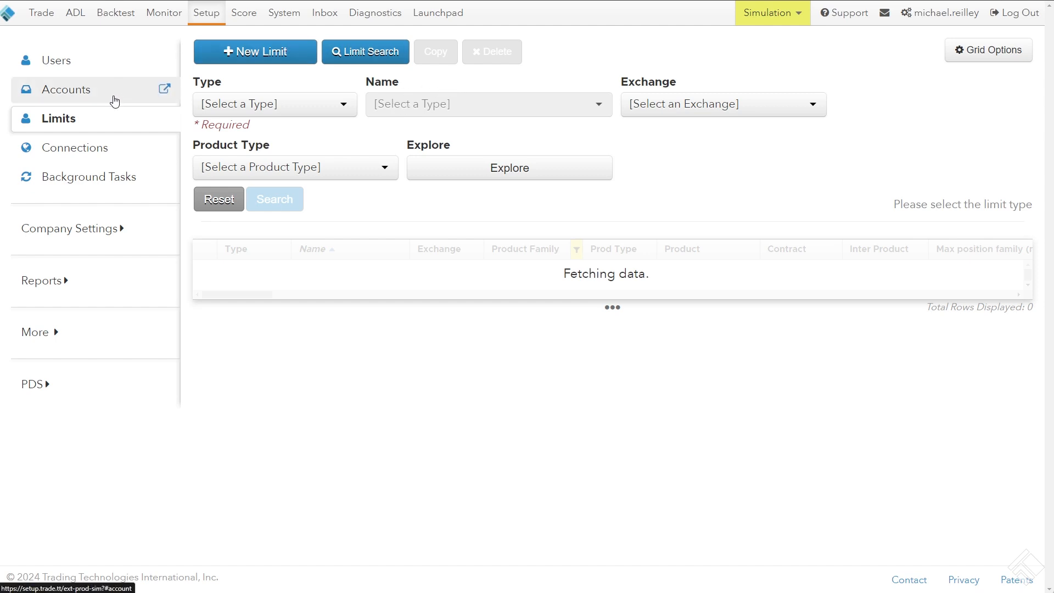
Turn on Apply Limits in the user's own limit settings and view the New Limit dialog without adding anything
{"action": "left_click", "coordinate": [118, 64]}
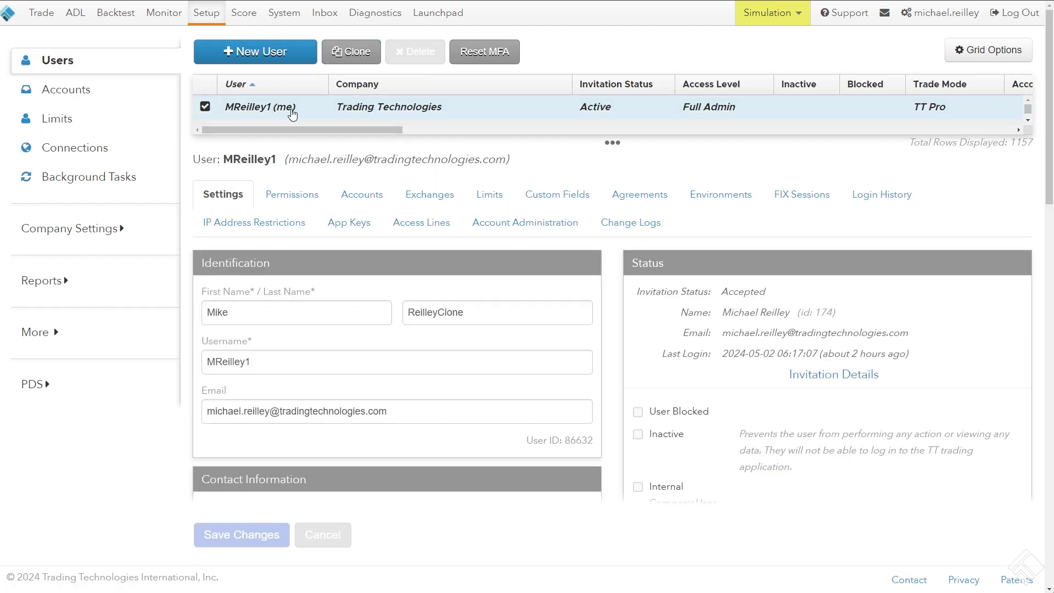
{"action": "left_click", "coordinate": [486, 197]}
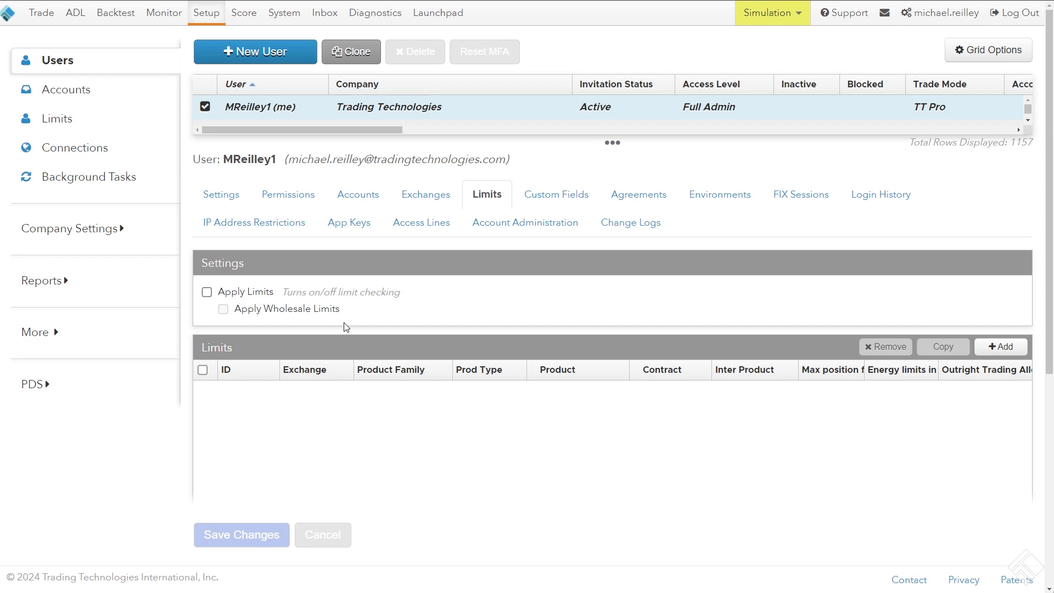
{"action": "left_click", "coordinate": [222, 293]}
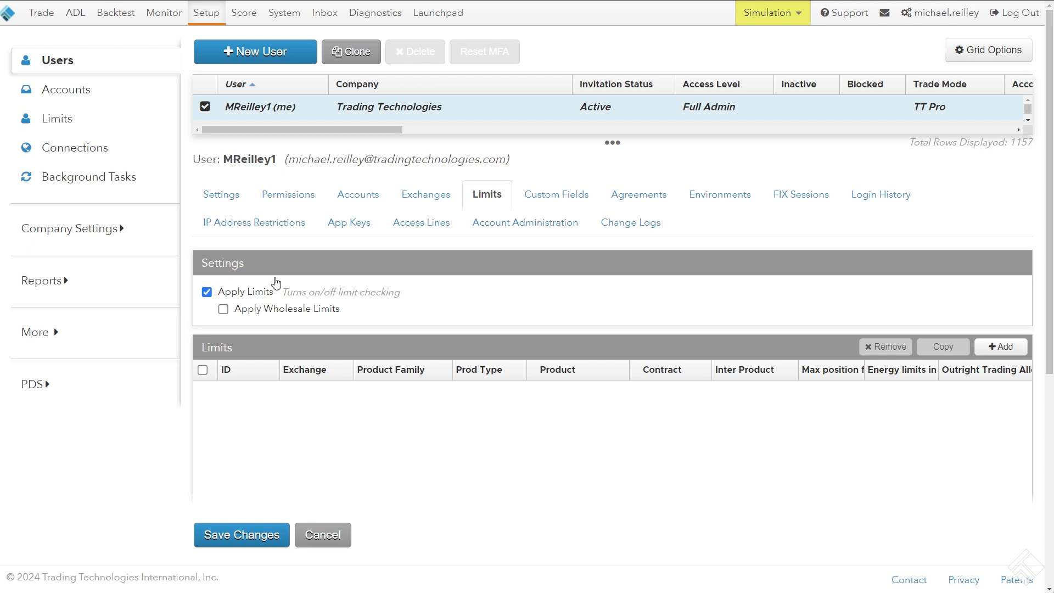
{"action": "scroll", "coordinate": [612, 293], "scroll_direction": "down", "scroll_amount": 3}
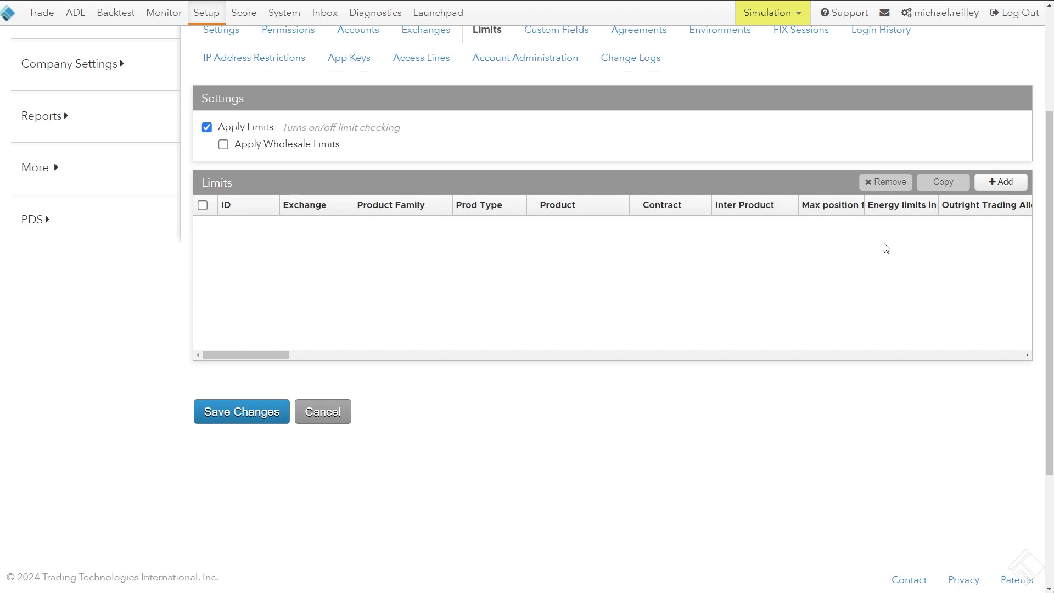
{"action": "left_click", "coordinate": [1001, 183]}
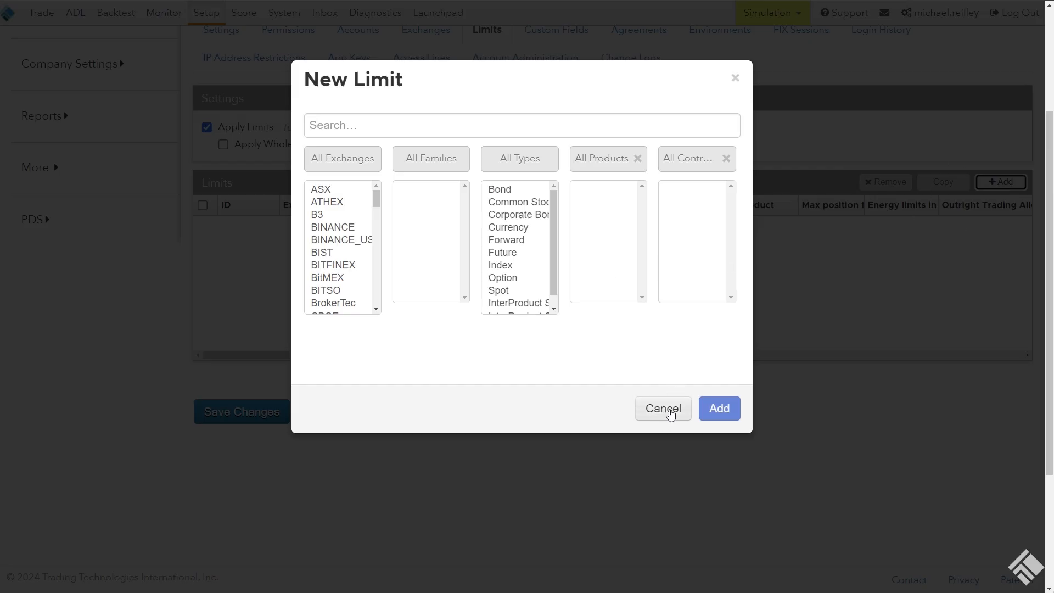
{"action": "left_click", "coordinate": [664, 409]}
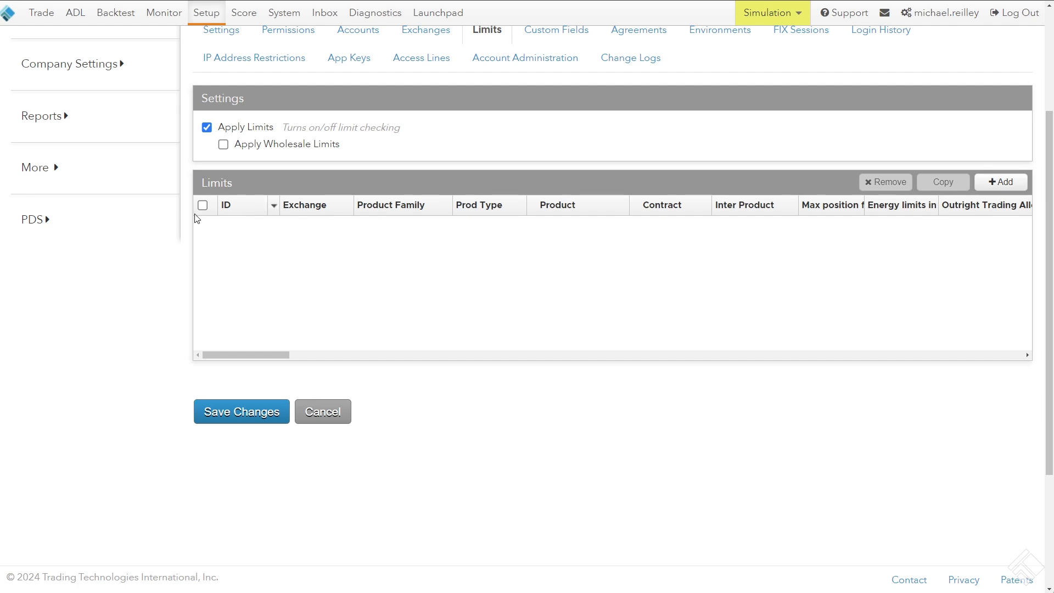
Go to the Accounts page and discard the unsaved changes to the user's limit settings
{"action": "scroll", "coordinate": [198, 219], "scroll_direction": "up", "scroll_amount": 3}
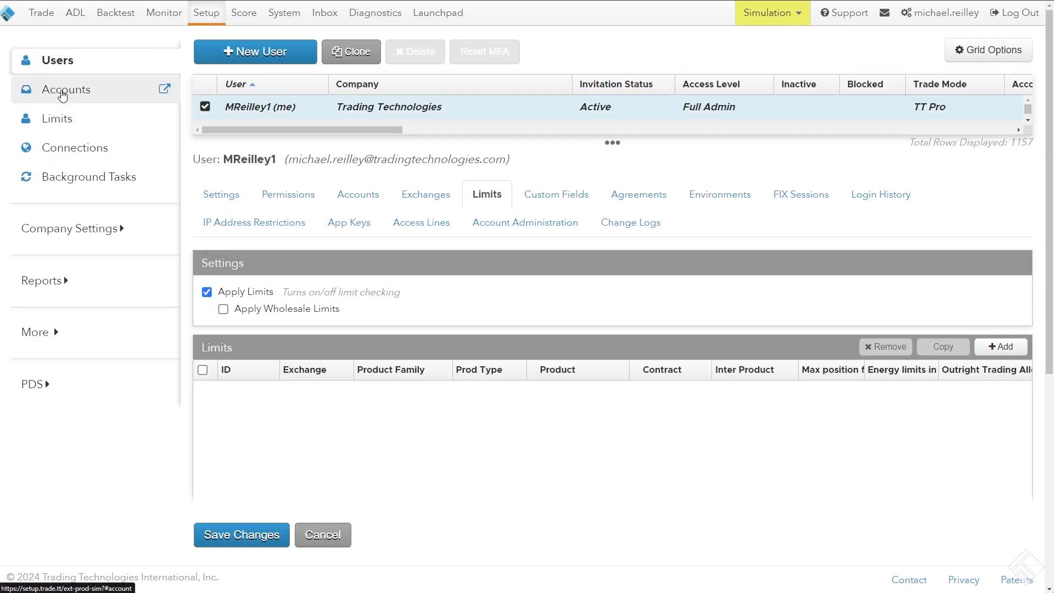
{"action": "left_click", "coordinate": [62, 93]}
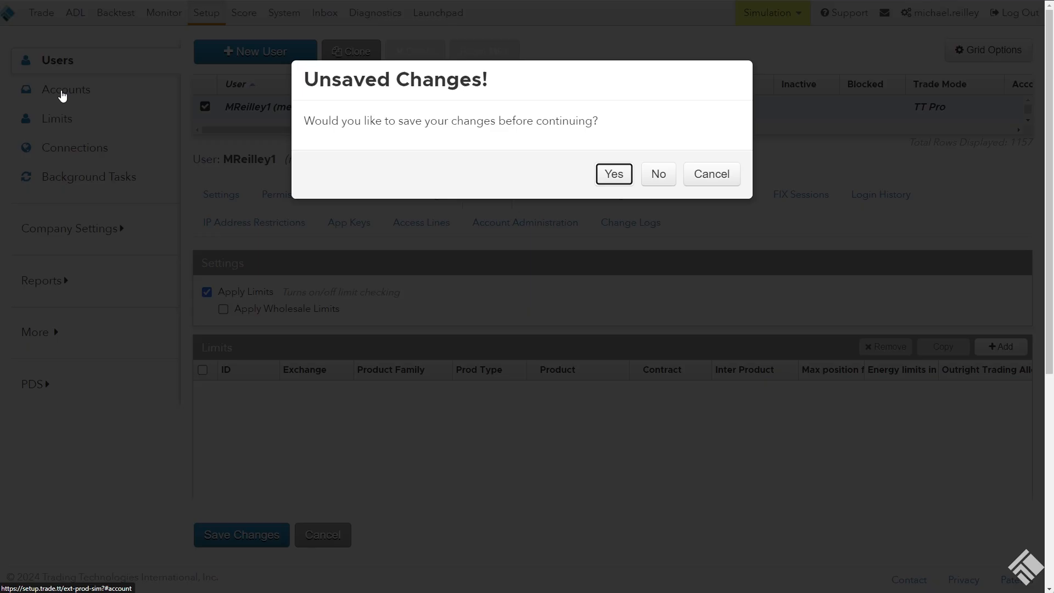
{"action": "left_click", "coordinate": [657, 174]}
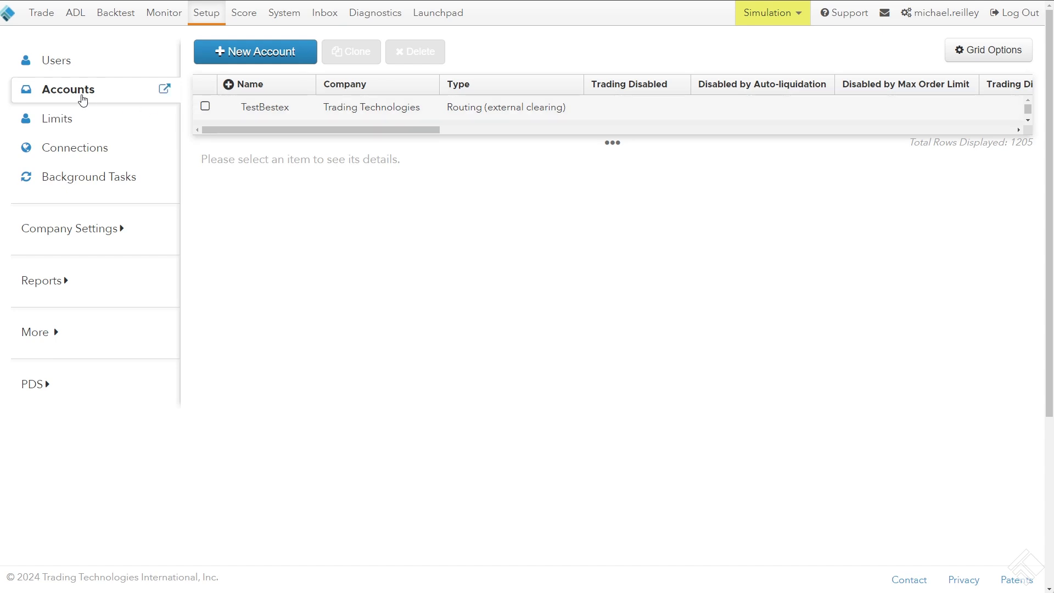
Open the account MR T from the user's assigned accounts and turn on Apply Limits in its limit settings
{"action": "left_click", "coordinate": [57, 61]}
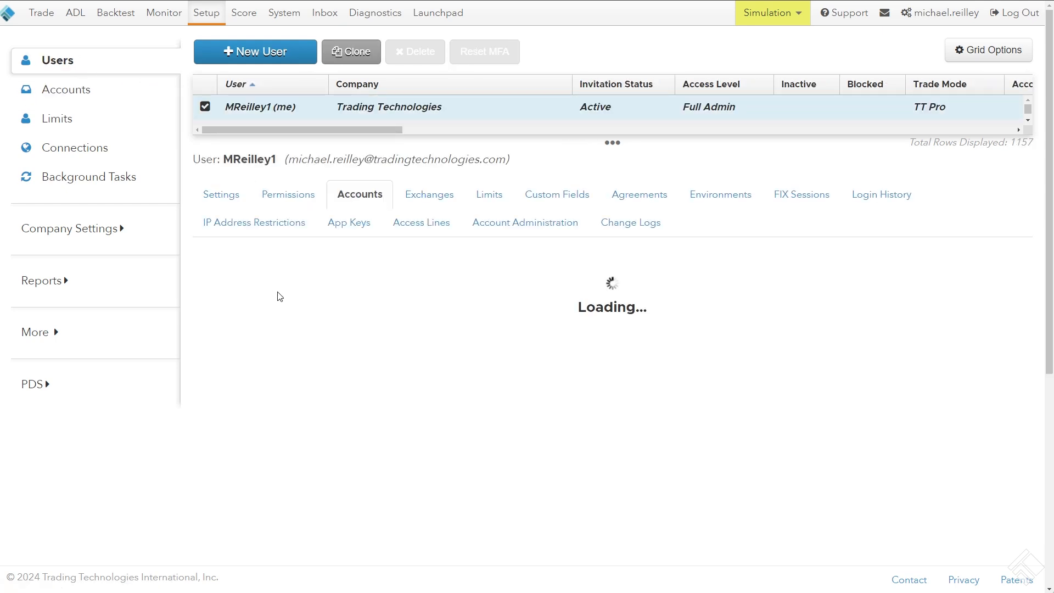
{"action": "left_click", "coordinate": [284, 308]}
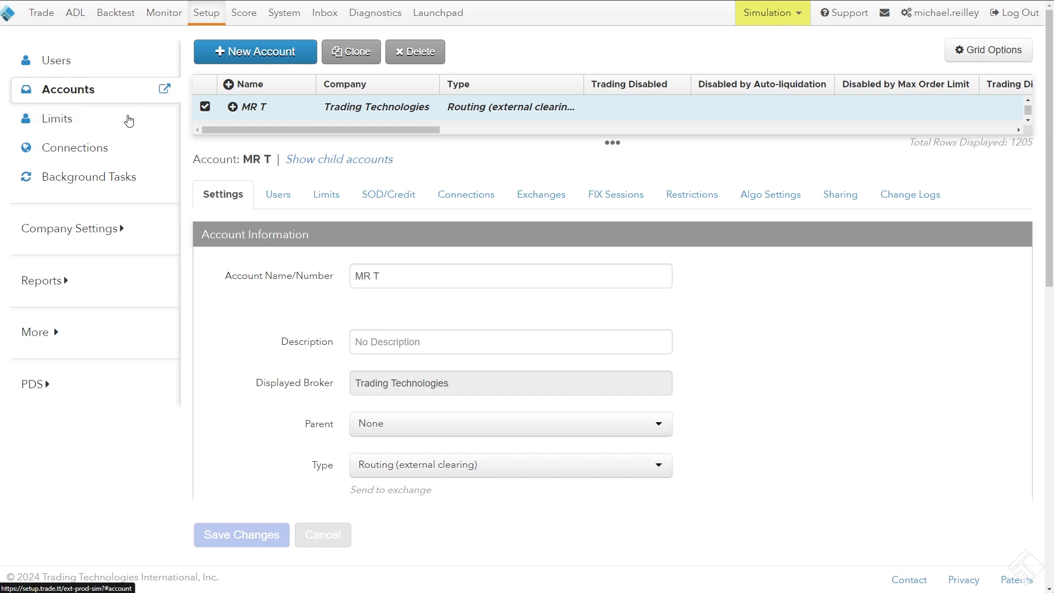
{"action": "left_click", "coordinate": [327, 198]}
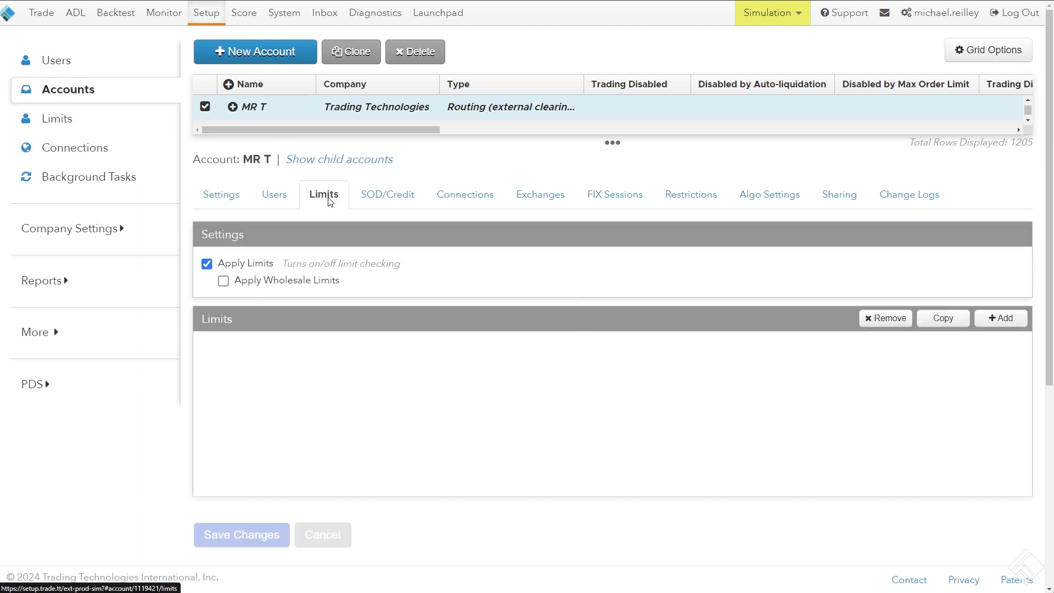
{"action": "left_click", "coordinate": [252, 265]}
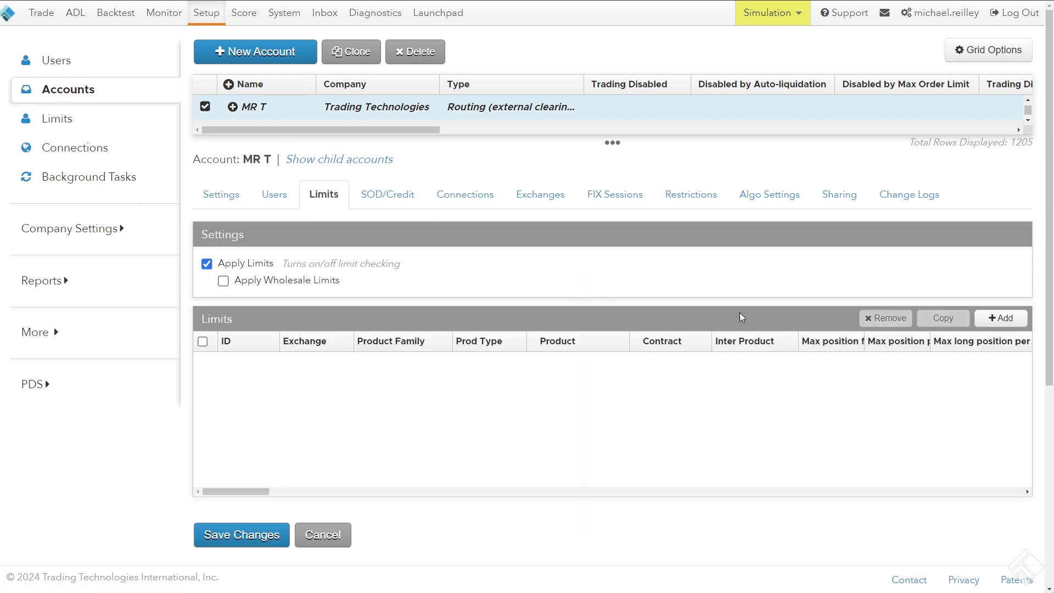
Add a new limit to the account for exchange CME, family CL, type Future and product CL, covering all contracts
{"action": "left_click", "coordinate": [997, 318]}
{"action": "left_click", "coordinate": [337, 290]}
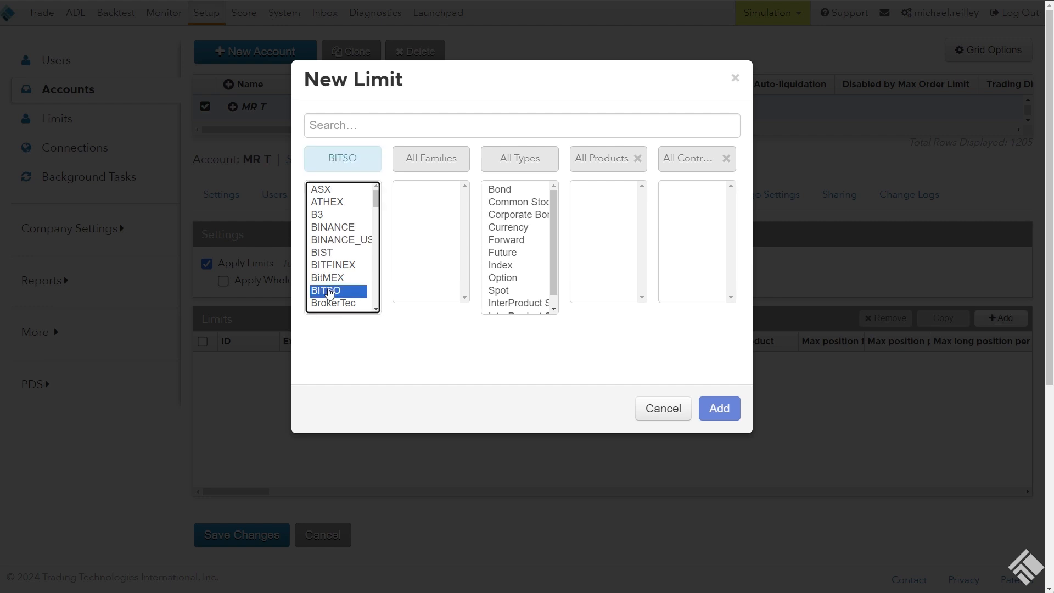
{"action": "type", "text": "cme"}
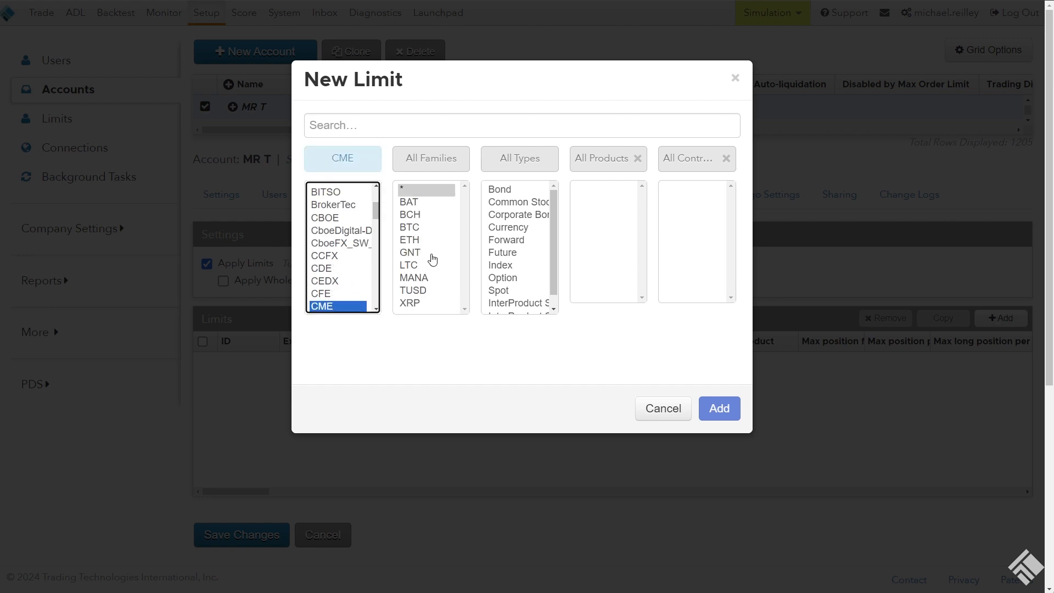
{"action": "left_click", "coordinate": [430, 262]}
{"action": "type", "text": "cl"}
{"action": "left_click", "coordinate": [519, 257]}
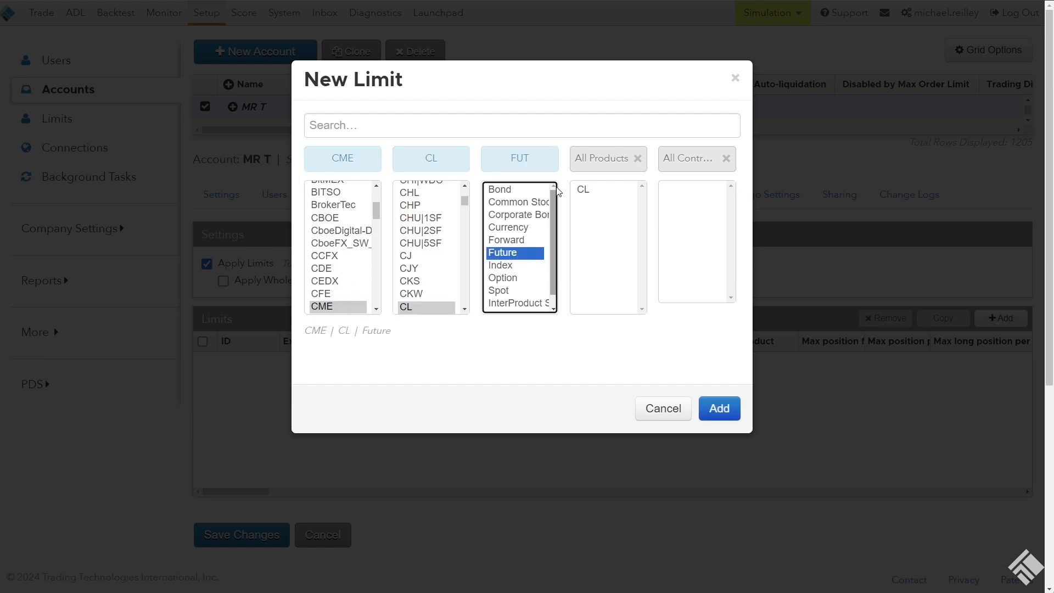
{"action": "left_click", "coordinate": [596, 193]}
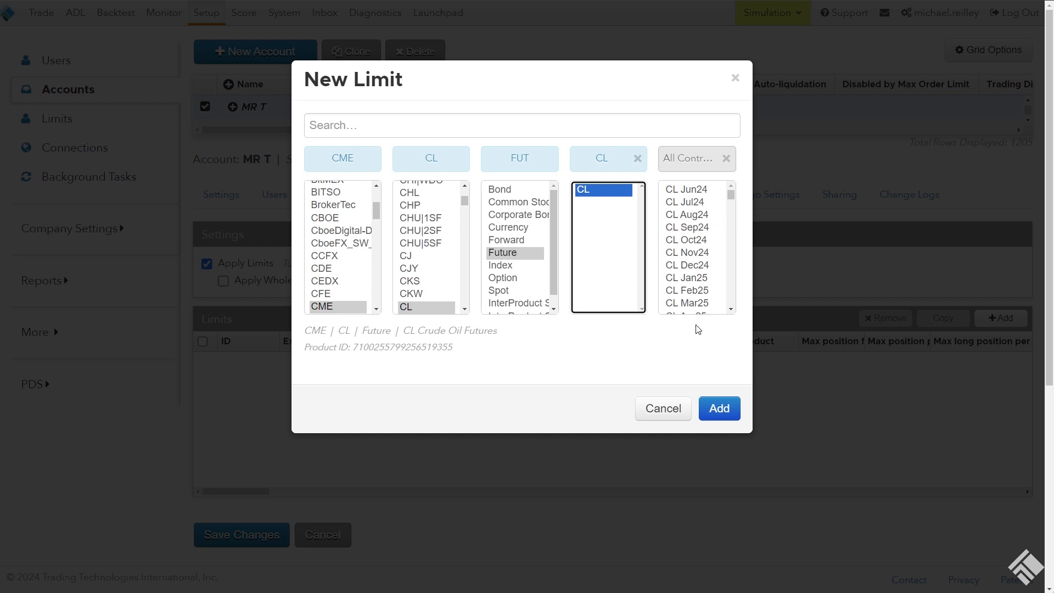
{"action": "left_click", "coordinate": [723, 409]}
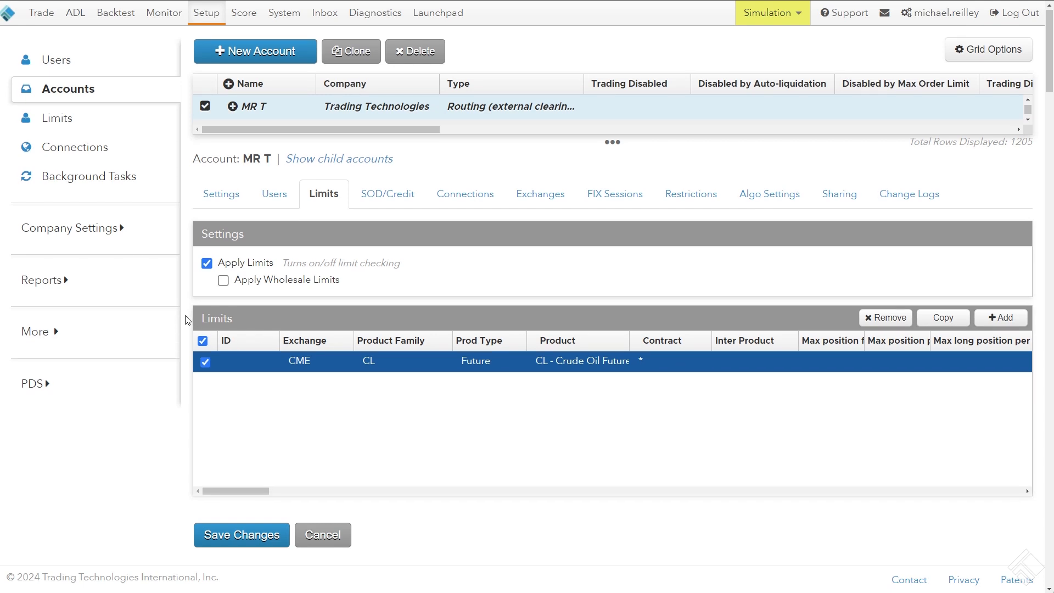
Set both Max position family (net) and Max position product (net) of the CL limit to 25
{"action": "scroll", "coordinate": [286, 347], "scroll_direction": "down", "scroll_amount": 3}
{"action": "scroll", "coordinate": [301, 336], "scroll_direction": "down", "scroll_amount": 8}
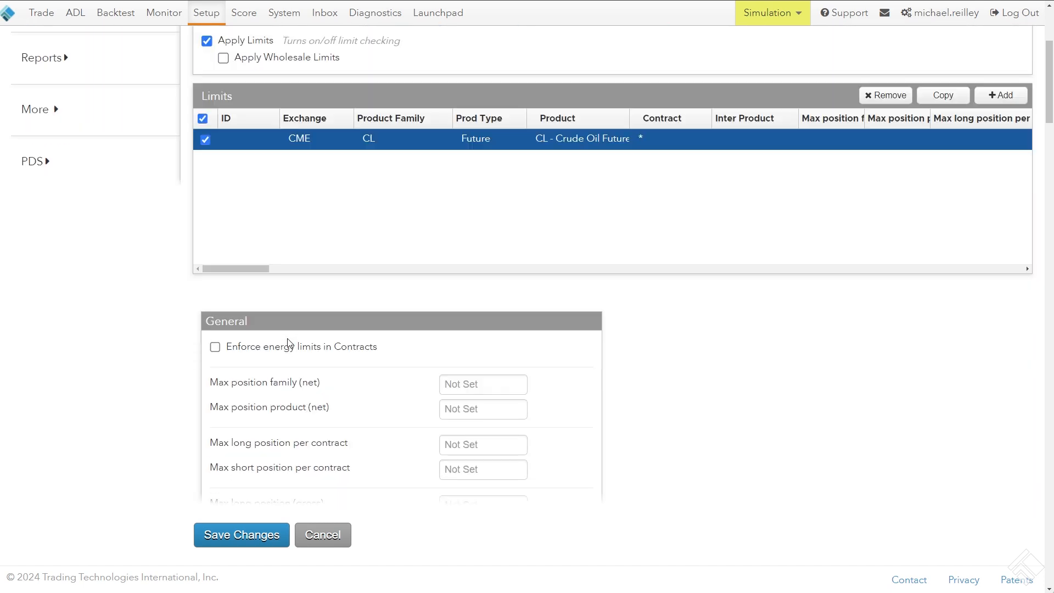
{"action": "scroll", "coordinate": [417, 179], "scroll_direction": "up", "scroll_amount": 3}
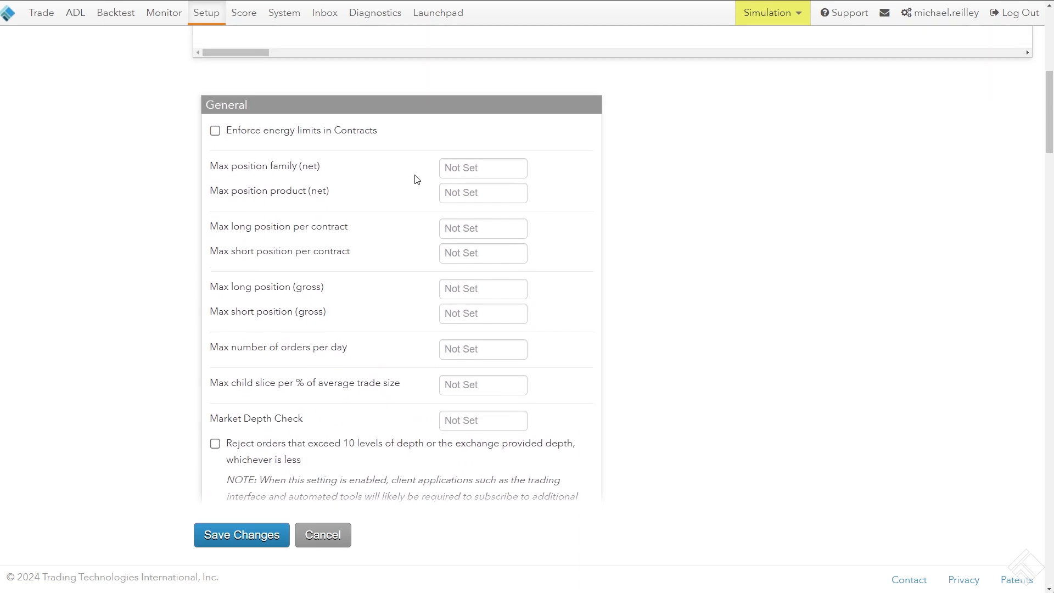
{"action": "left_click", "coordinate": [458, 169]}
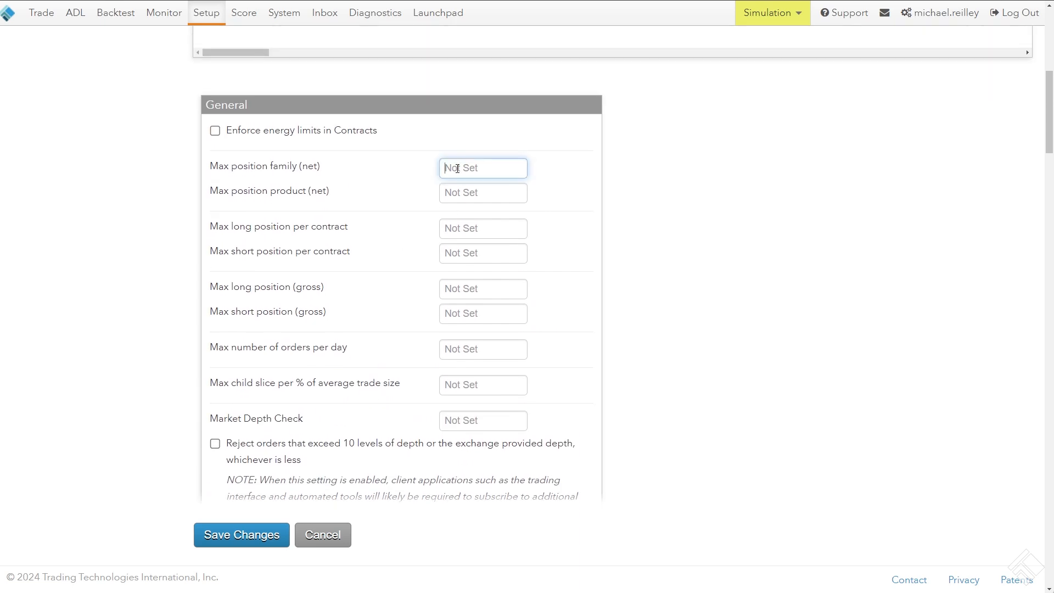
{"action": "type", "text": "25"}
{"action": "left_click", "coordinate": [457, 199]}
{"action": "type", "text": "25"}
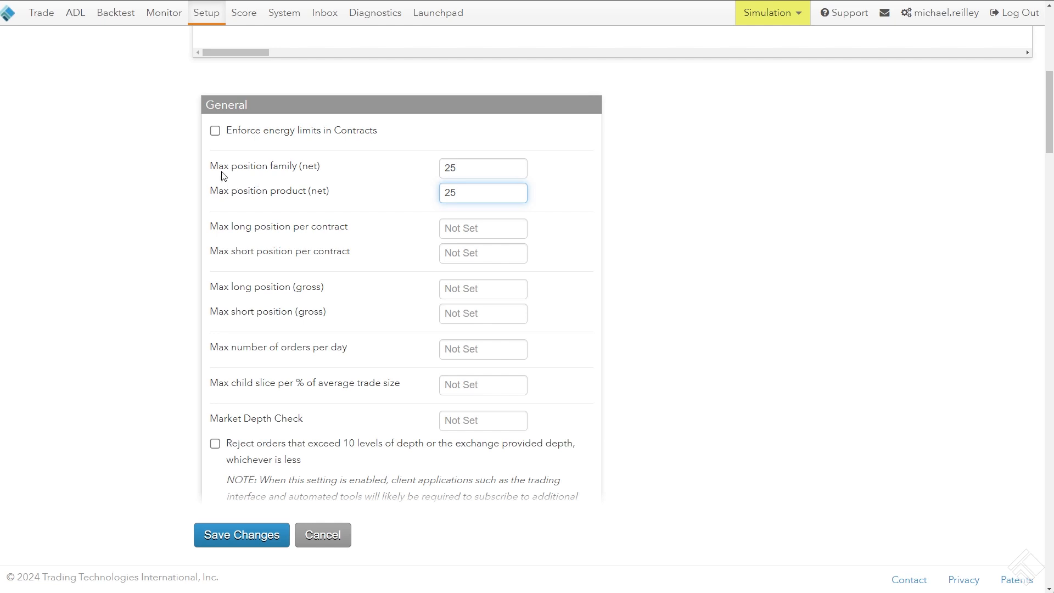
{"action": "left_click_drag", "start_coordinate": [219, 167], "coordinate": [316, 165]}
{"action": "left_click_drag", "start_coordinate": [204, 194], "coordinate": [337, 193]}
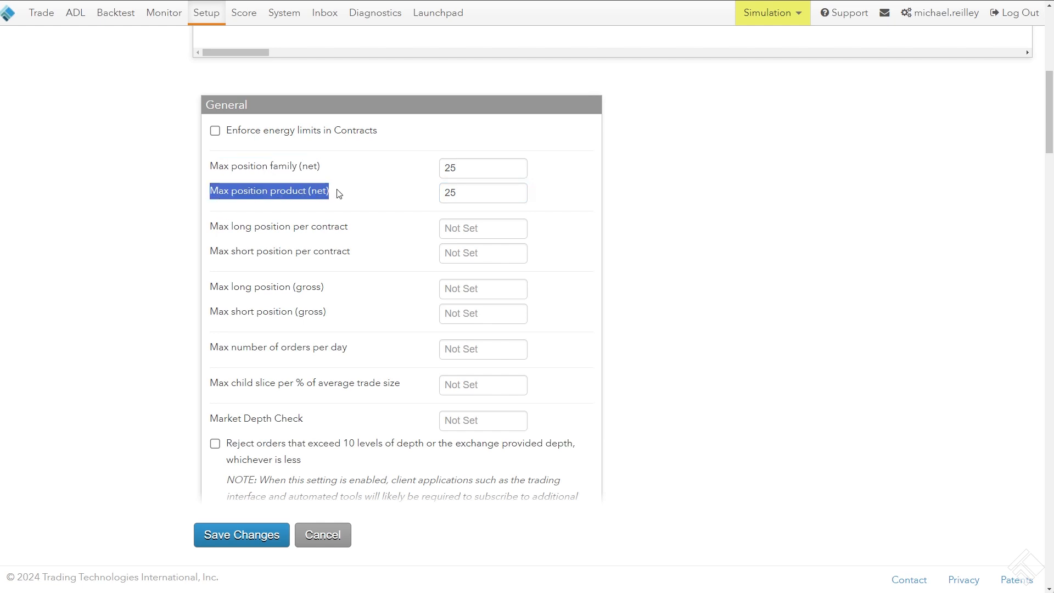
{"action": "left_click", "coordinate": [195, 193]}
Allow trading of outrights with a max order quantity of 10 for the CL limit and save the account
{"action": "scroll", "coordinate": [193, 192], "scroll_direction": "down", "scroll_amount": 8}
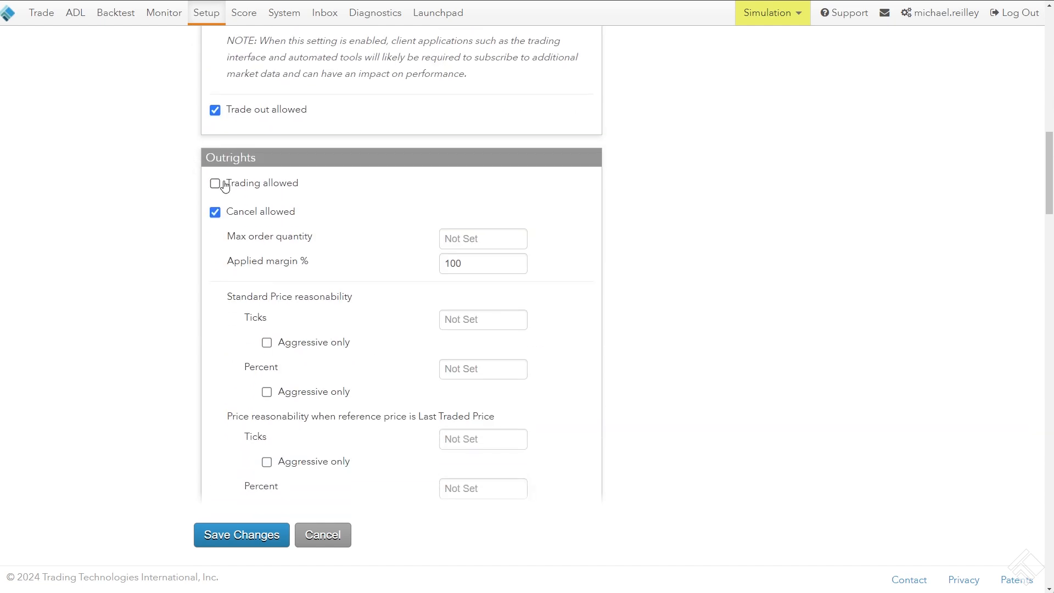
{"action": "left_click", "coordinate": [214, 183]}
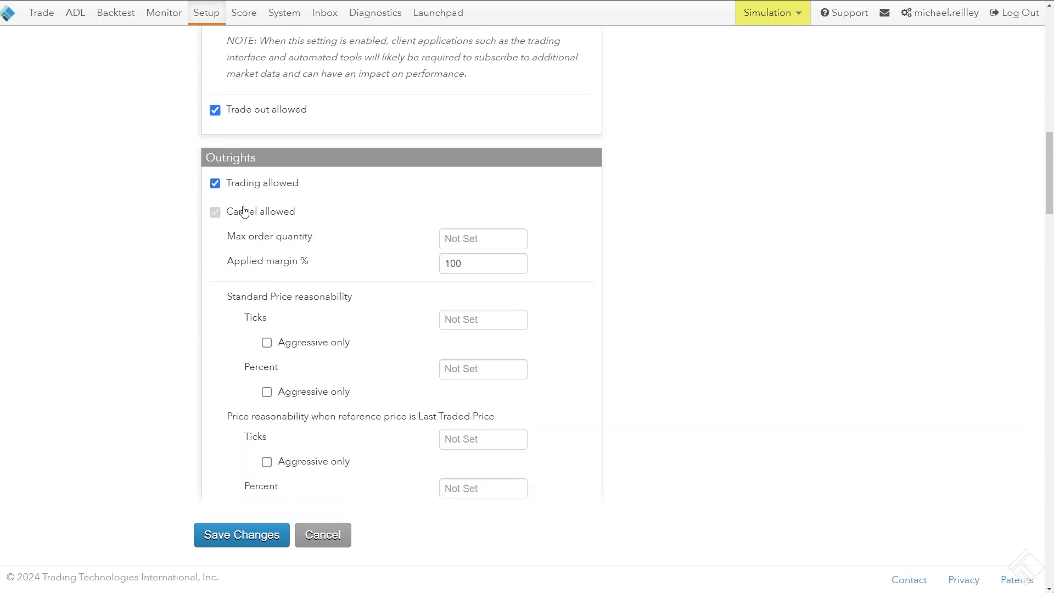
{"action": "left_click", "coordinate": [458, 234]}
{"action": "type", "text": "10"}
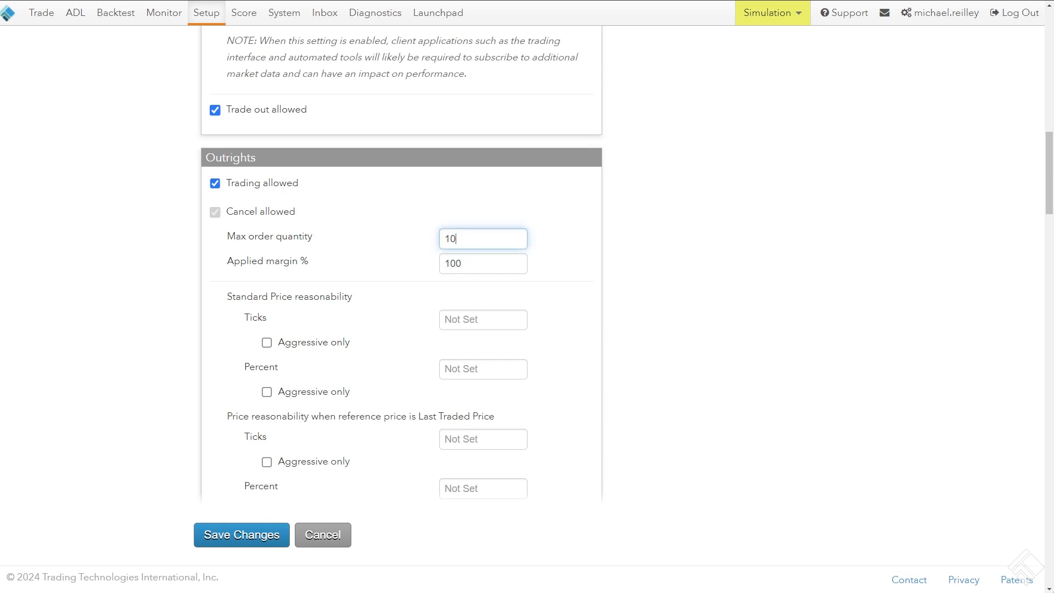
{"action": "left_click", "coordinate": [244, 538]}
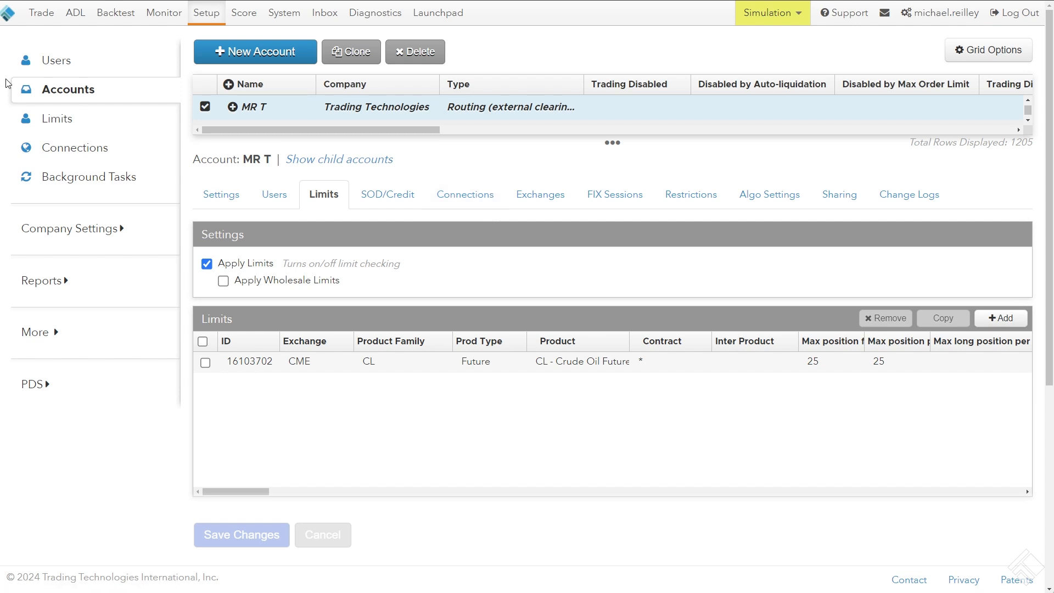
Open the Limits page and set the limit search type to Accounts
{"action": "left_click", "coordinate": [71, 118]}
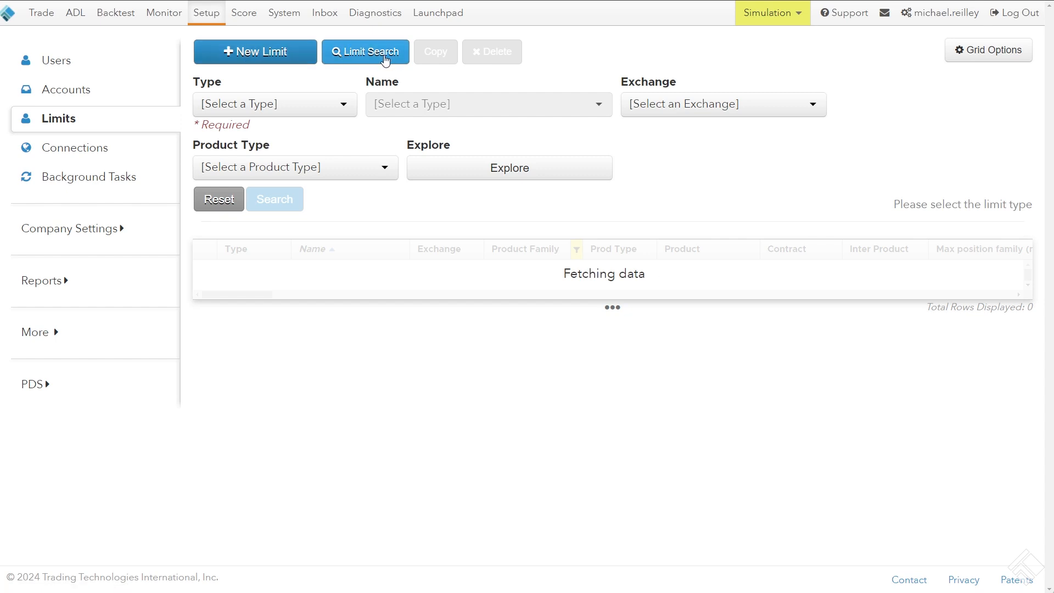
{"action": "left_click", "coordinate": [362, 55]}
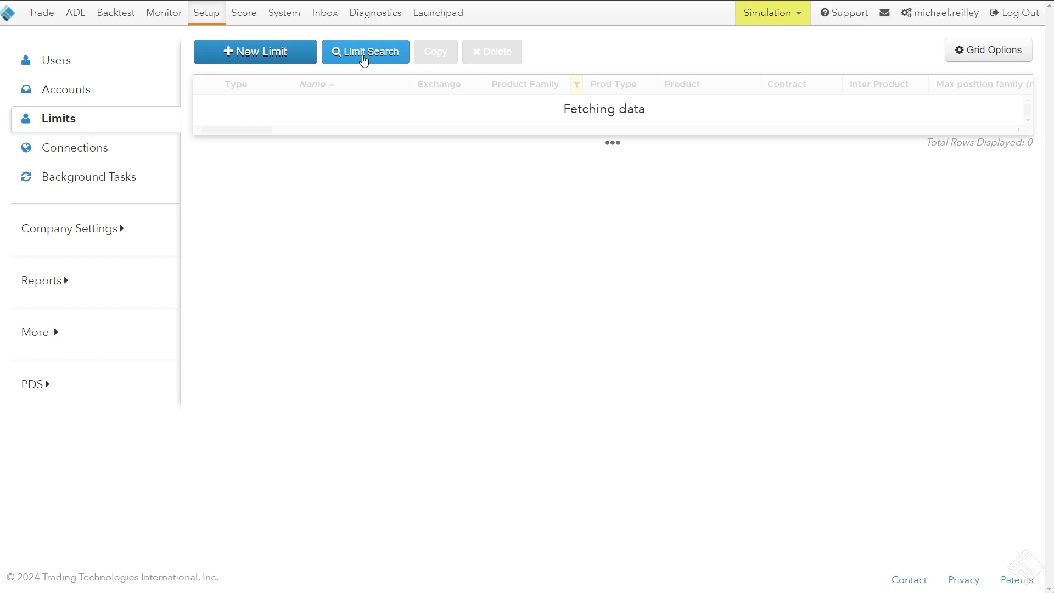
{"action": "left_click", "coordinate": [354, 54]}
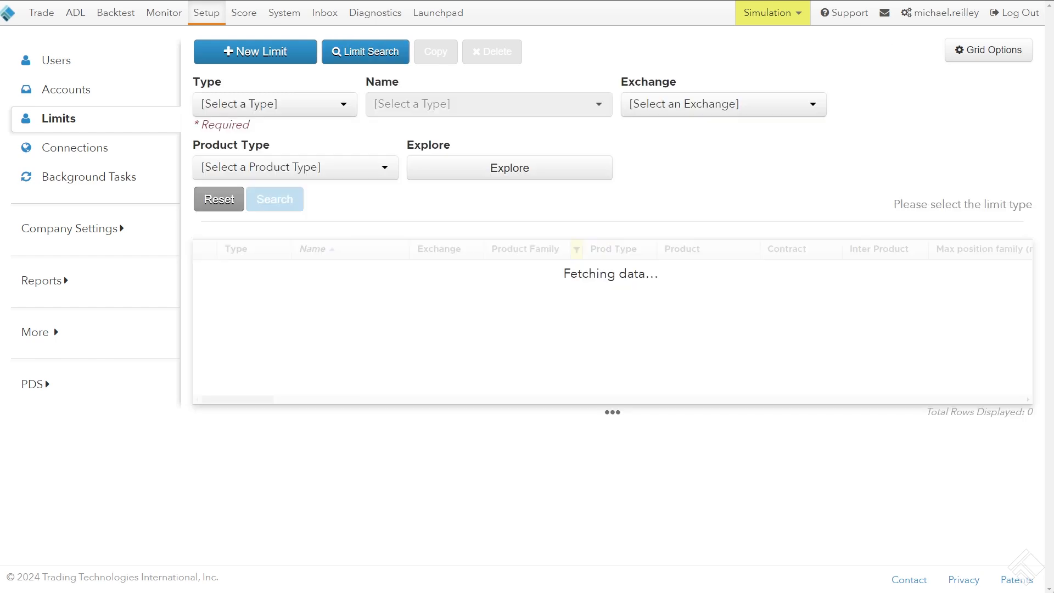
{"action": "left_click", "coordinate": [330, 105]}
{"action": "left_click", "coordinate": [294, 173]}
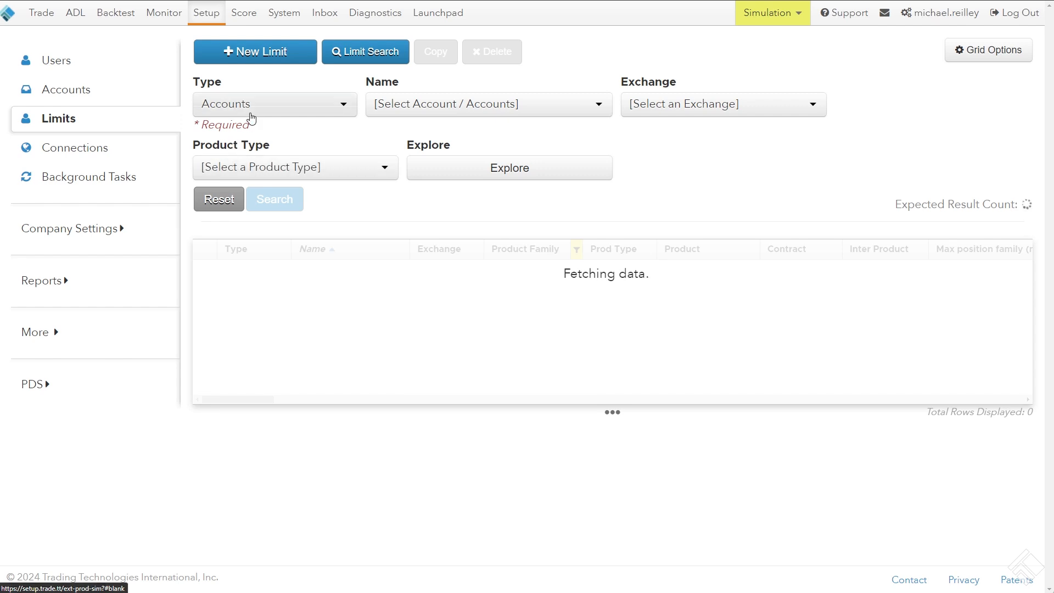
Restrict the limit search by name to the accounts MR Test 1 through MR Test 5
{"action": "left_click", "coordinate": [439, 108]}
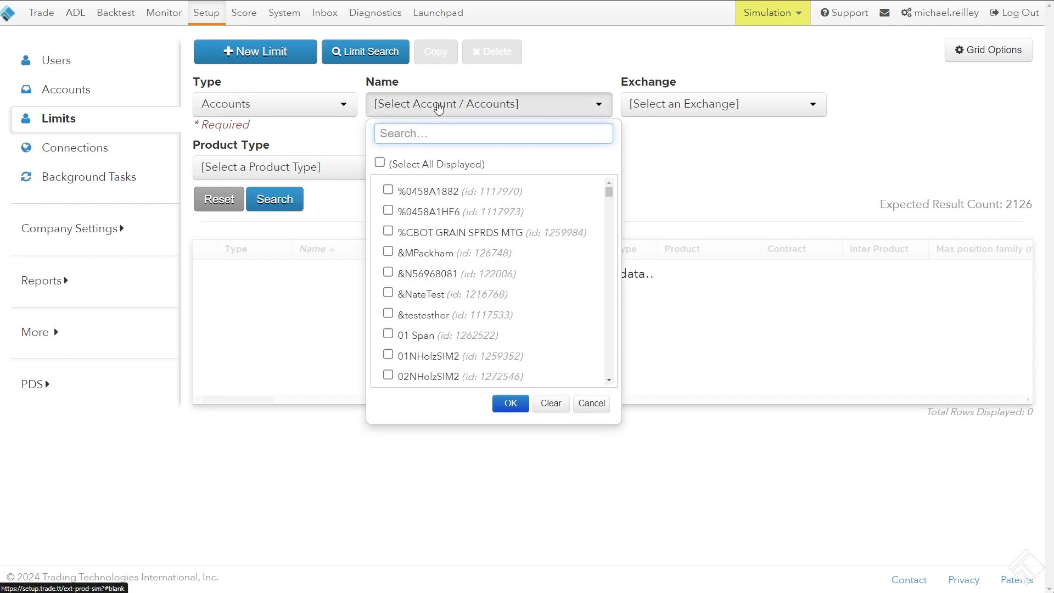
{"action": "type", "text": "MR T"}
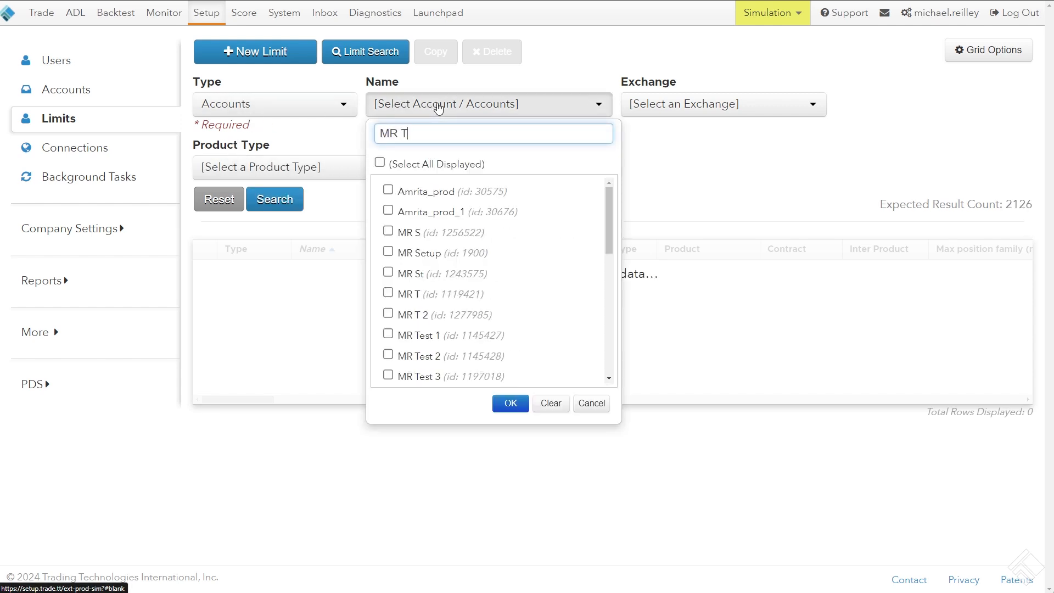
{"action": "type", "text": "E"}
{"action": "left_click", "coordinate": [409, 195]}
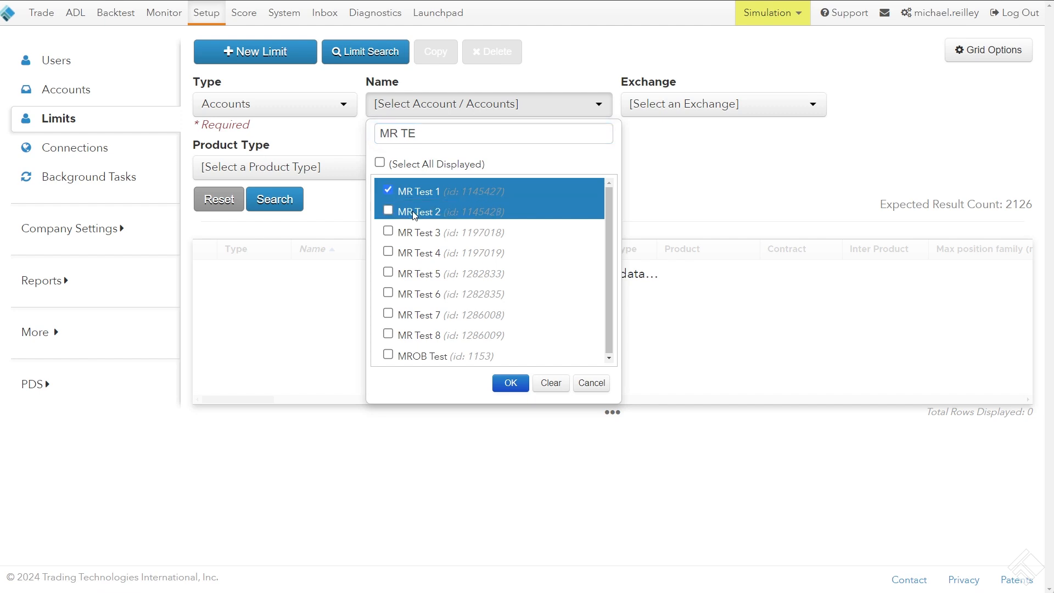
{"action": "left_click_drag", "start_coordinate": [414, 214], "coordinate": [416, 278]}
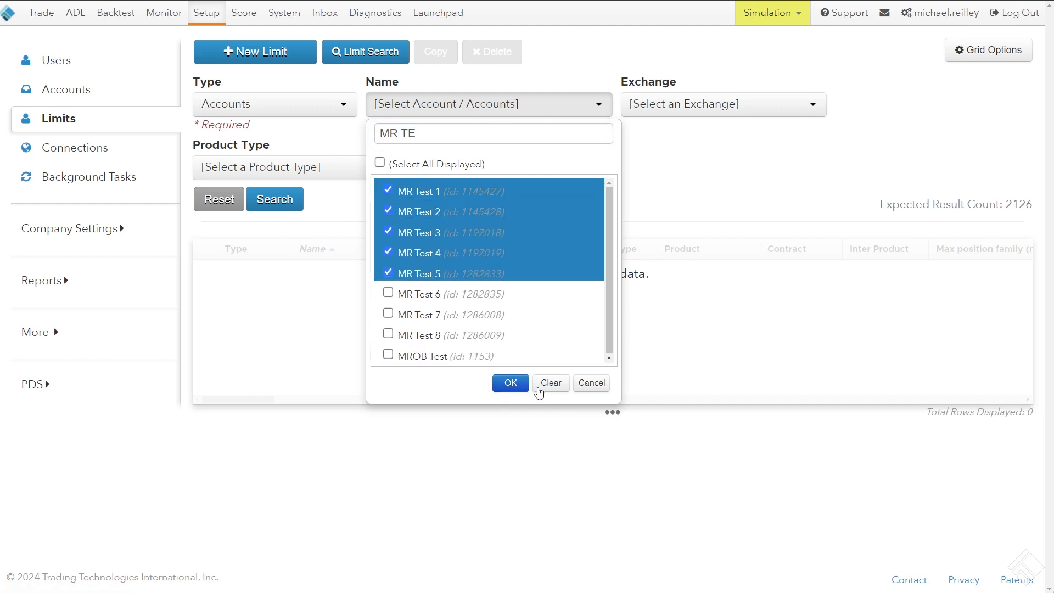
{"action": "left_click", "coordinate": [510, 383]}
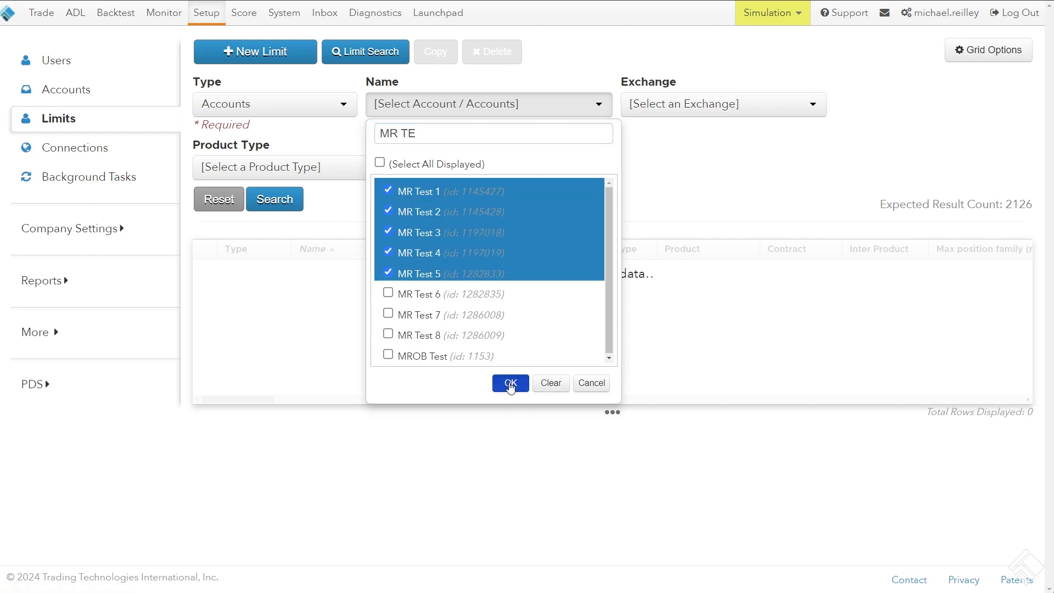
Run the limit search for the selected accounts without restricting it to any exchange
{"action": "left_click", "coordinate": [687, 104]}
{"action": "left_click", "coordinate": [673, 68]}
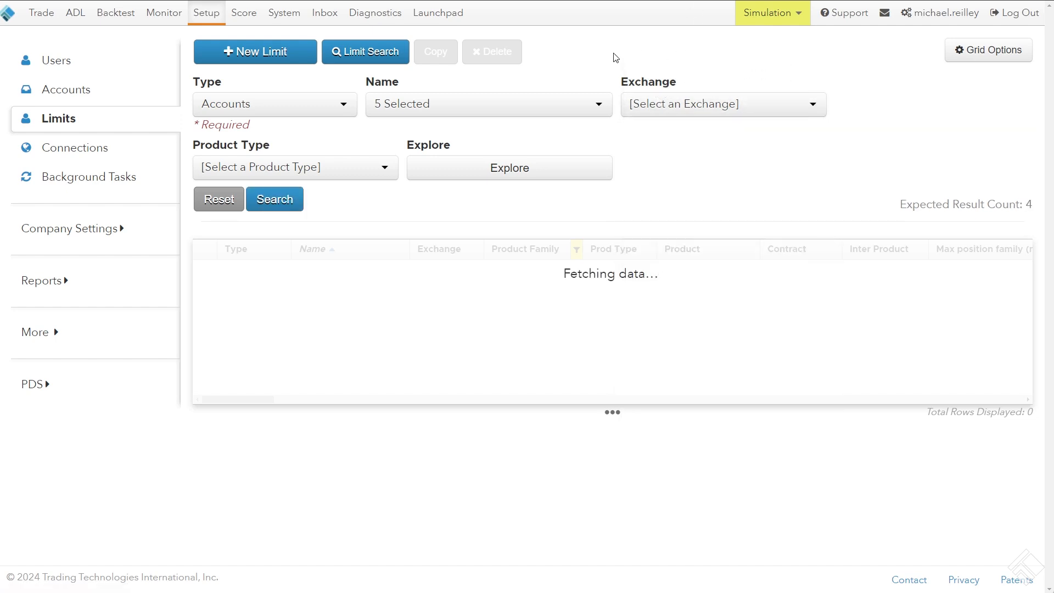
{"action": "left_click", "coordinate": [676, 104]}
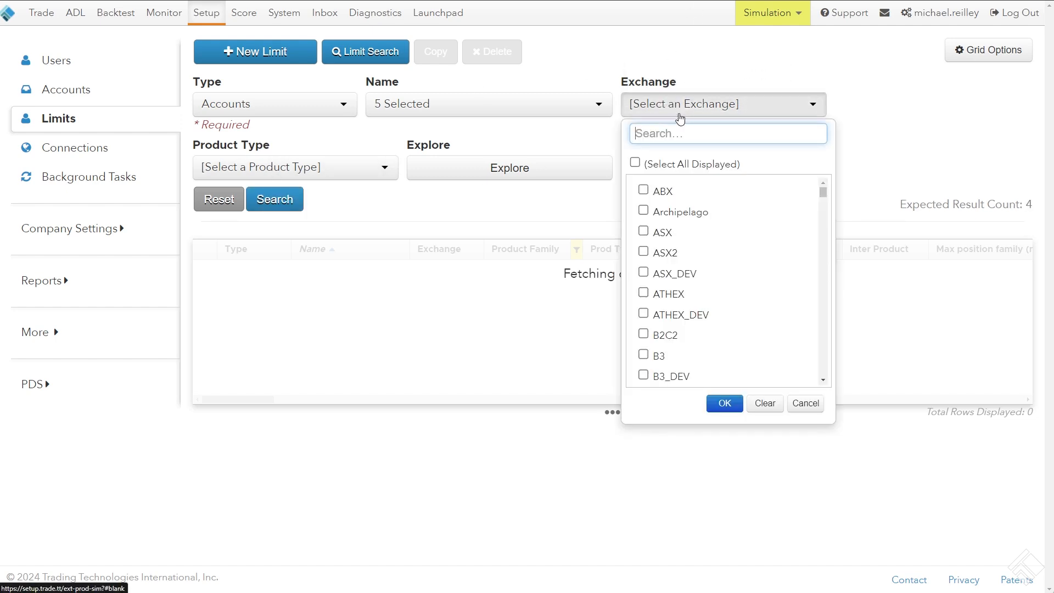
{"action": "left_click", "coordinate": [680, 113]}
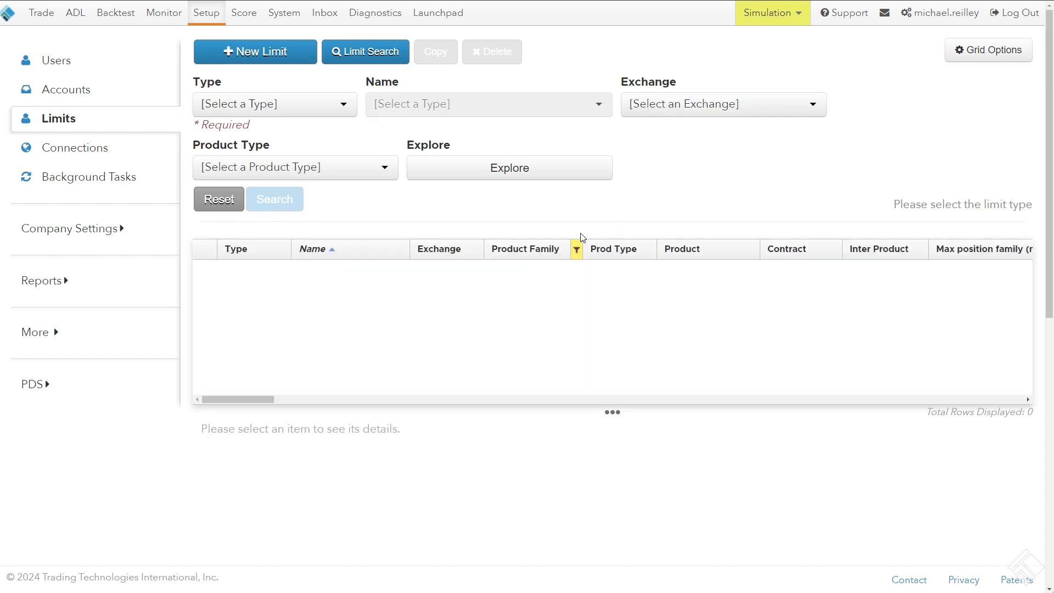
Clear the Product Family column filter from the limit results grid
{"action": "left_click", "coordinate": [577, 250]}
{"action": "left_click", "coordinate": [516, 496]}
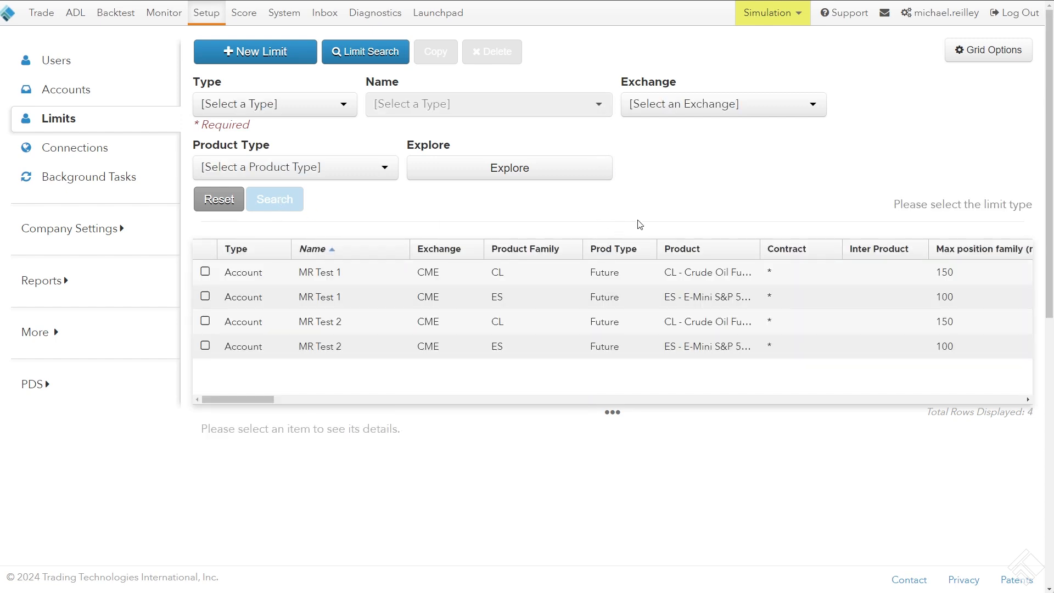
{"action": "left_click_drag", "start_coordinate": [549, 280], "coordinate": [527, 214]}
{"action": "left_click", "coordinate": [527, 215]}
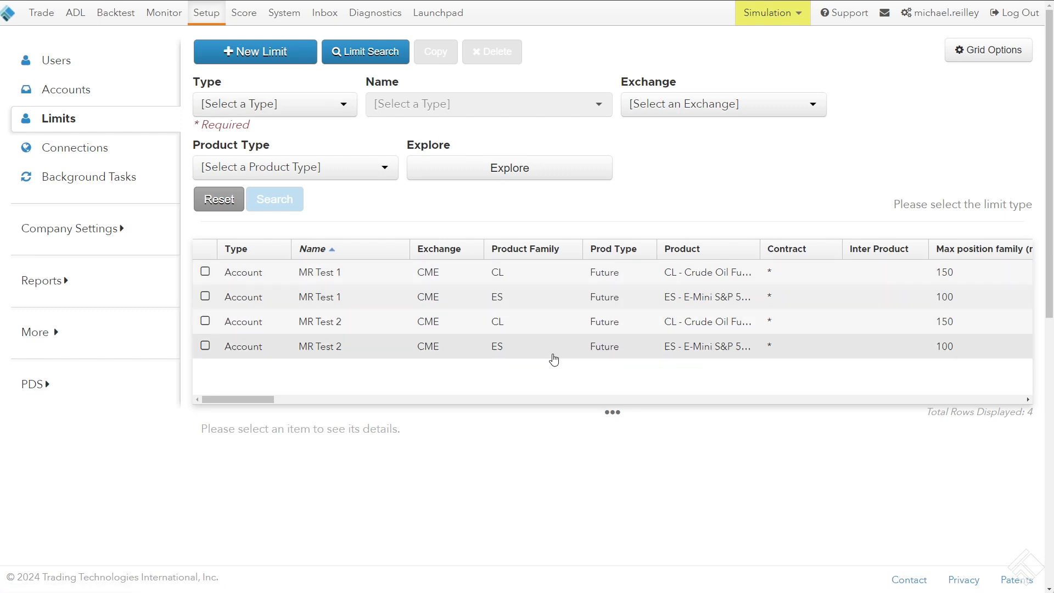
Select the MR Test 1 limit for CL in the results to show its details
{"action": "mouse_move", "coordinate": [254, 397]}
{"action": "left_mouse_down"}
{"action": "mouse_move", "coordinate": [302, 400]}
{"action": "mouse_move", "coordinate": [226, 394]}
{"action": "left_mouse_up"}
{"action": "left_click", "coordinate": [331, 273]}
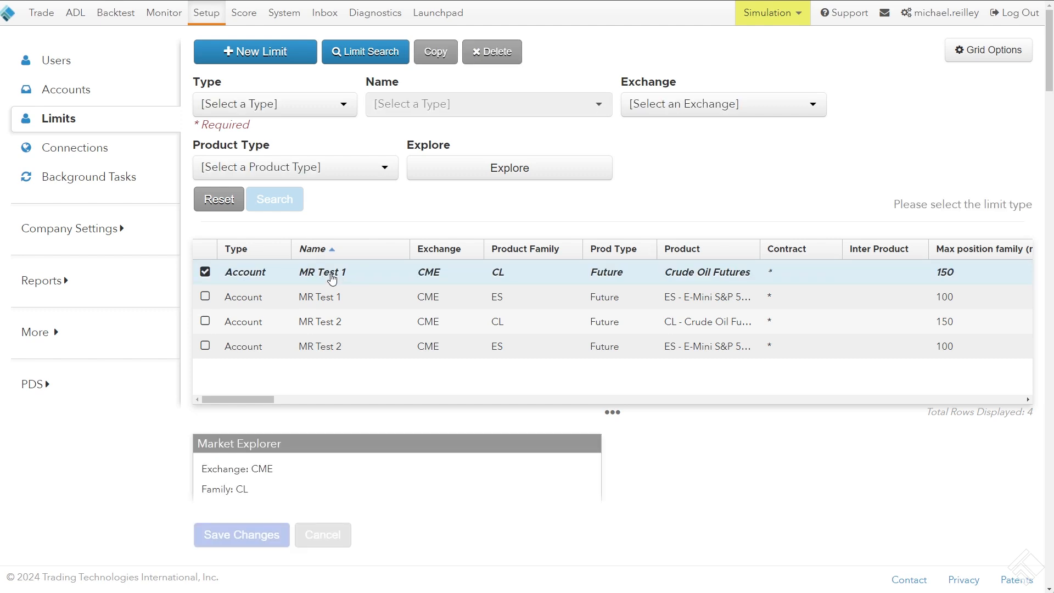
{"action": "scroll", "coordinate": [644, 240], "scroll_direction": "down", "scroll_amount": 3}
{"action": "scroll", "coordinate": [641, 238], "scroll_direction": "down", "scroll_amount": 3}
{"action": "scroll", "coordinate": [640, 238], "scroll_direction": "up", "scroll_amount": 5}
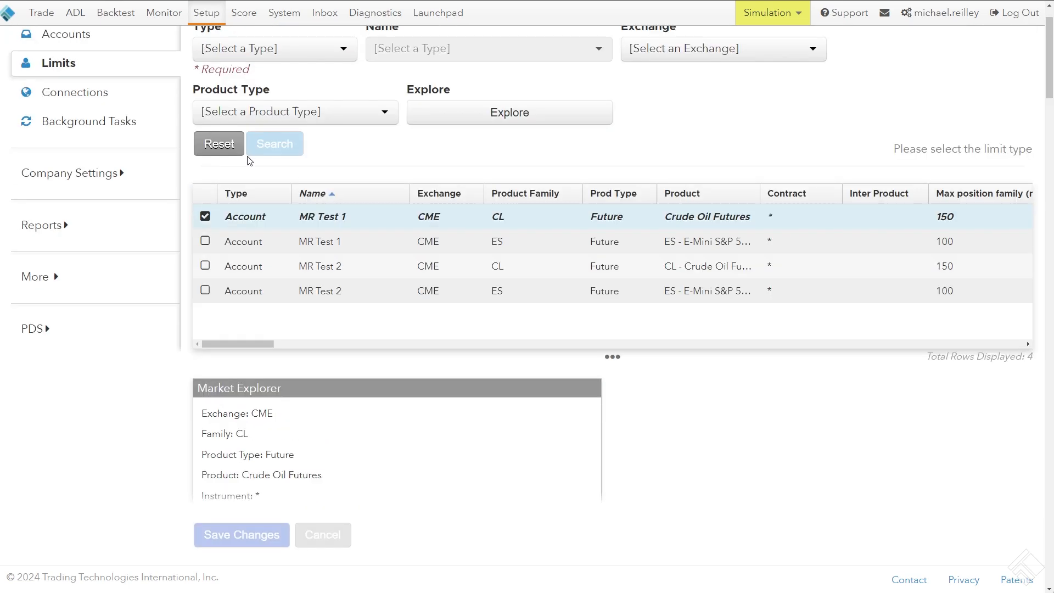
{"action": "scroll", "coordinate": [717, 374], "scroll_direction": "down", "scroll_amount": 7}
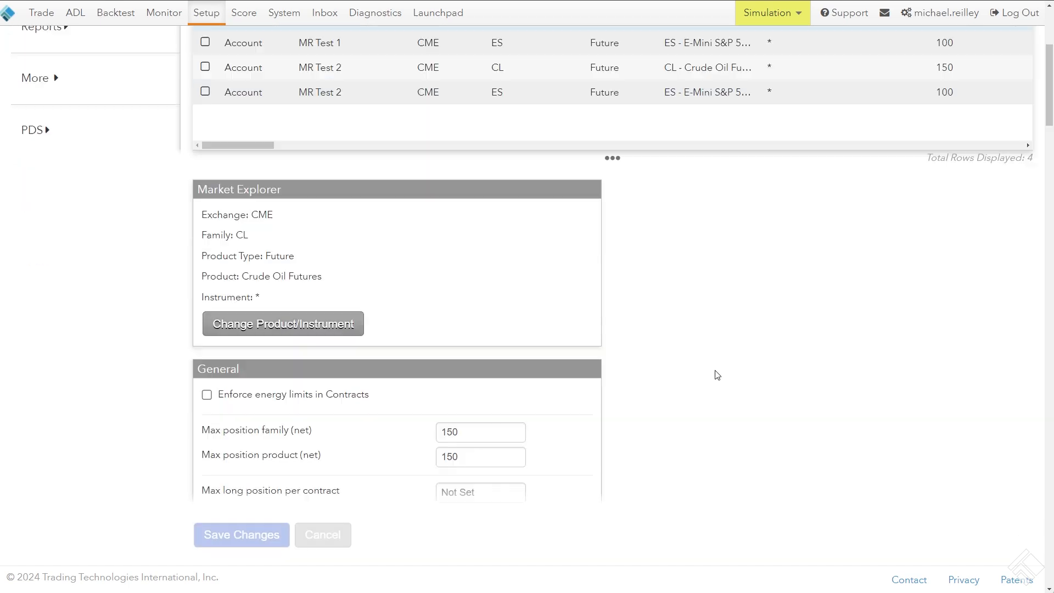
{"action": "scroll", "coordinate": [414, 207], "scroll_direction": "up", "scroll_amount": 2}
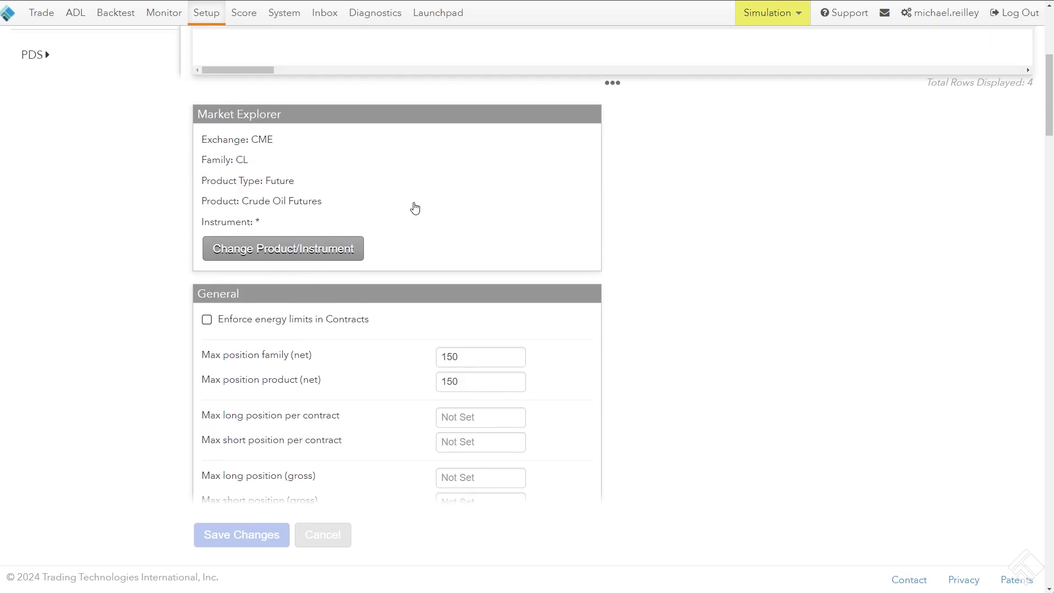
Examine the Market Explorer details and the General position settings of the selected CL limit
{"action": "left_click_drag", "start_coordinate": [316, 215], "coordinate": [206, 141]}
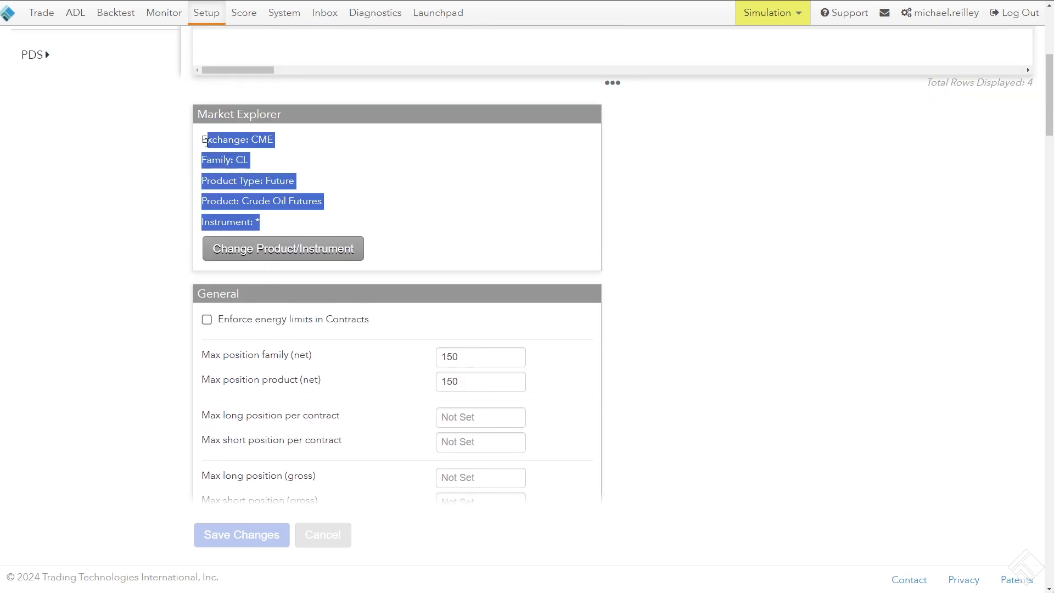
{"action": "left_click", "coordinate": [669, 213]}
{"action": "scroll", "coordinate": [670, 211], "scroll_direction": "down", "scroll_amount": 4}
{"action": "left_click_drag", "start_coordinate": [202, 138], "coordinate": [354, 354]}
{"action": "left_click", "coordinate": [727, 232]}
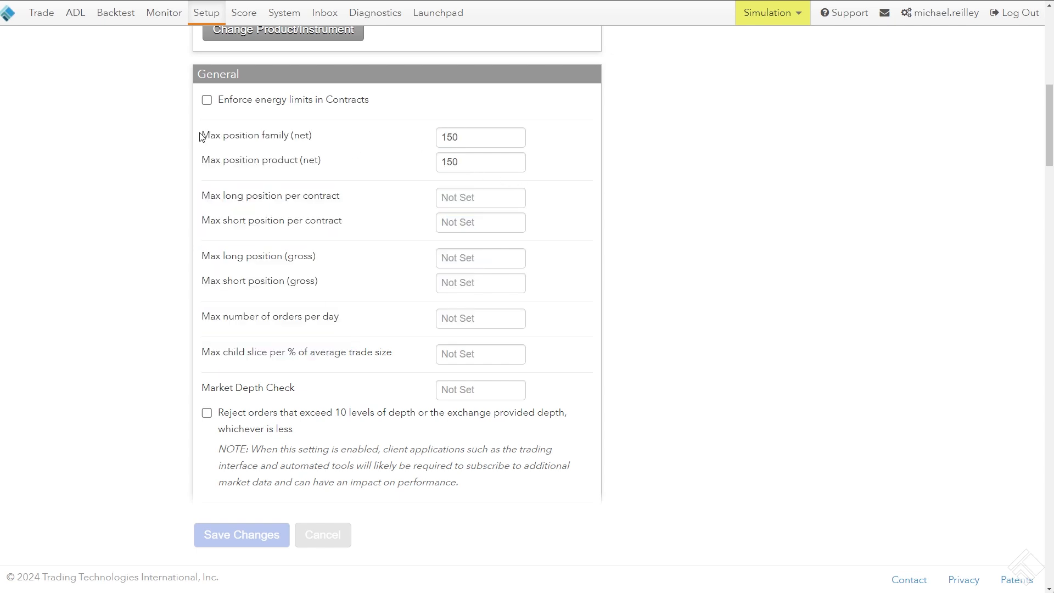
{"action": "left_click_drag", "start_coordinate": [202, 137], "coordinate": [313, 138]}
{"action": "left_click_drag", "start_coordinate": [209, 161], "coordinate": [344, 159]}
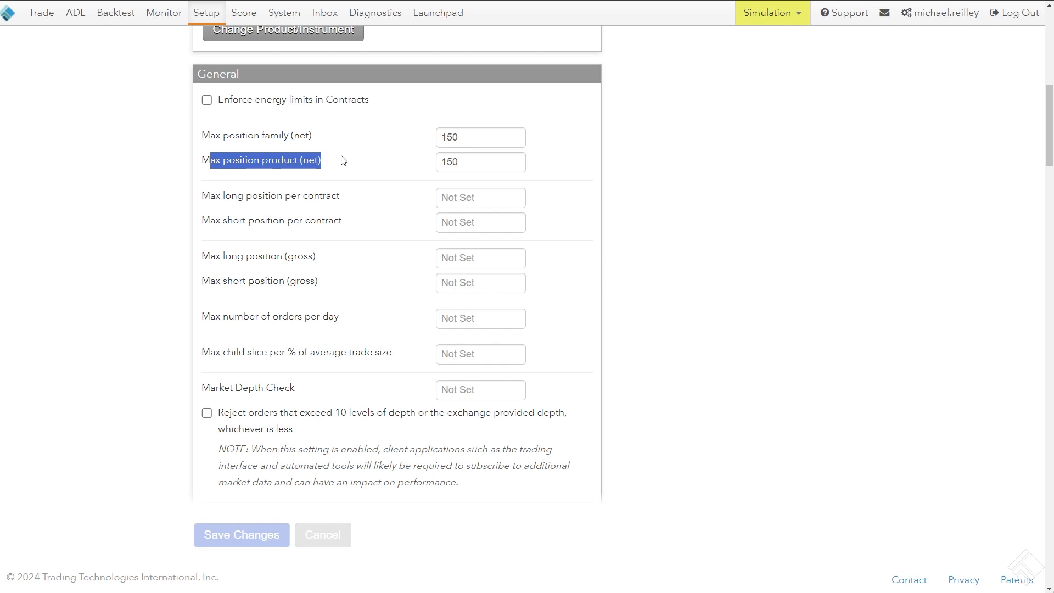
{"action": "scroll", "coordinate": [572, 180], "scroll_direction": "up", "scroll_amount": 10}
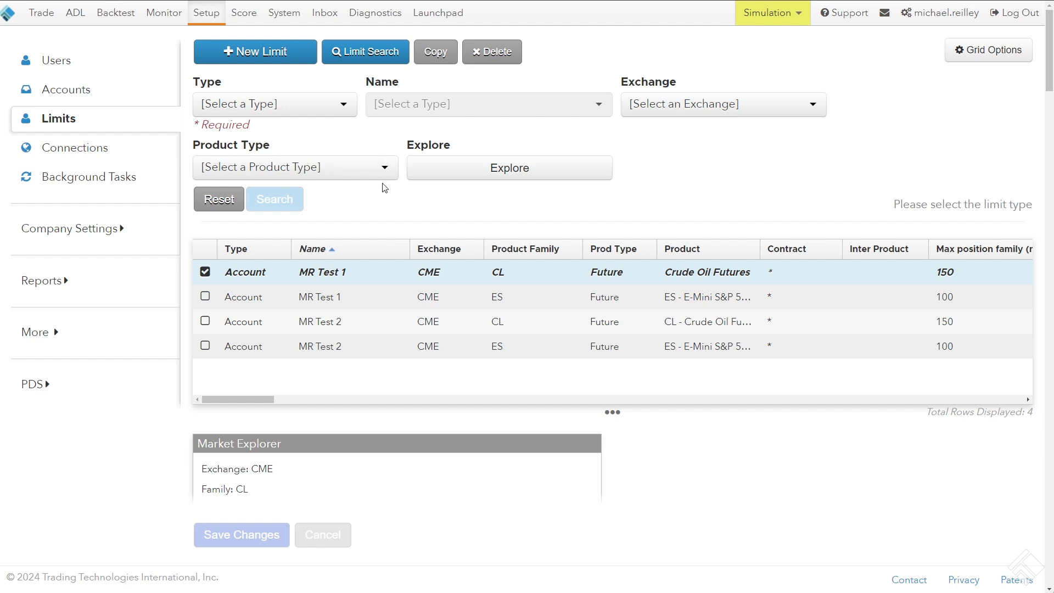
Add the MR Test 1 ES limit and both MR Test 2 limits to the selection
{"action": "left_click", "coordinate": [205, 296]}
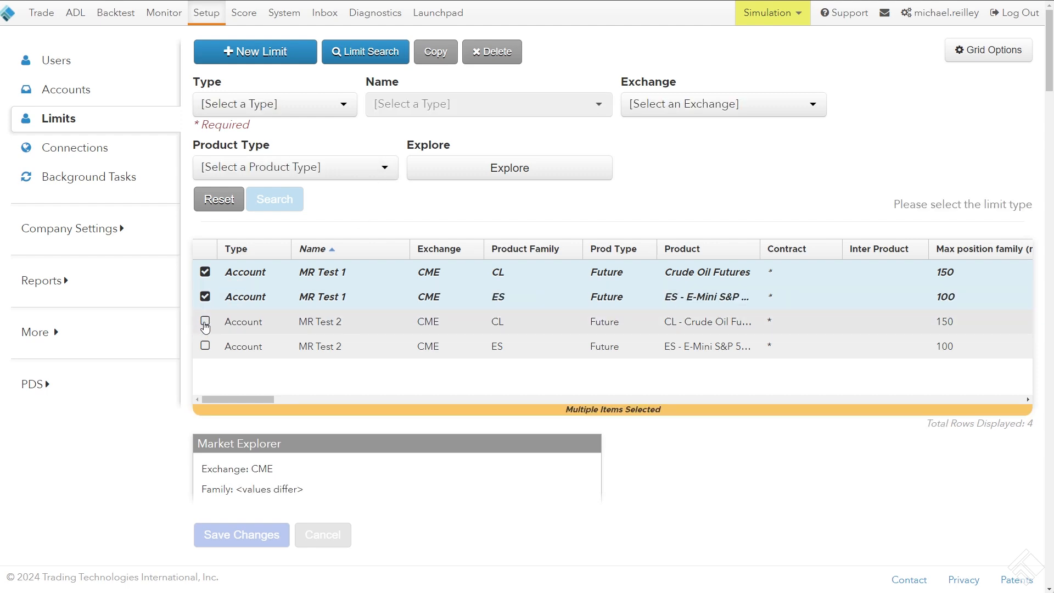
{"action": "left_click", "coordinate": [205, 321]}
{"action": "left_click", "coordinate": [205, 346]}
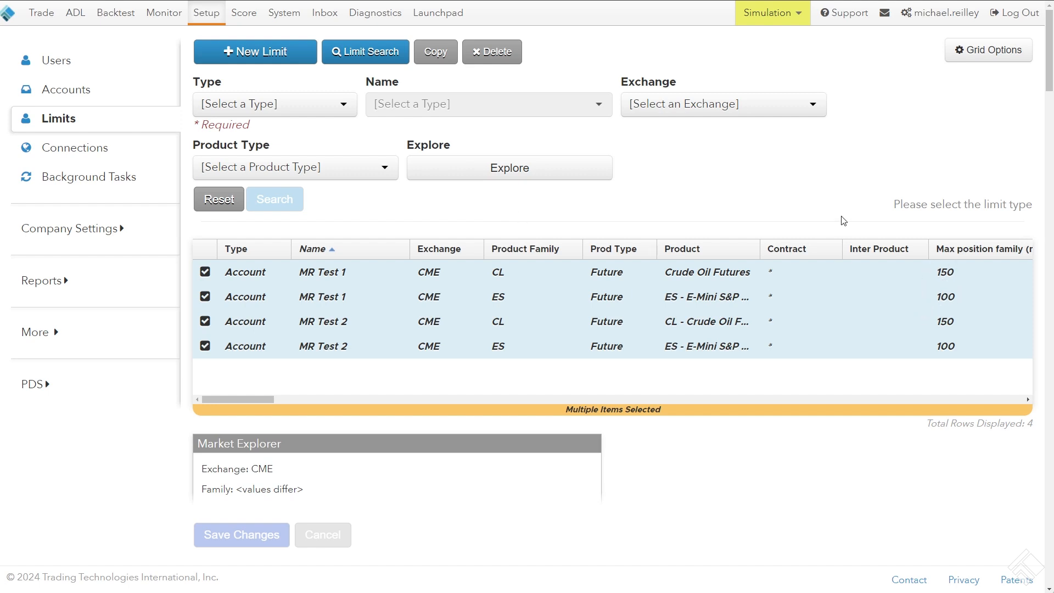
{"action": "scroll", "coordinate": [757, 213], "scroll_direction": "down", "scroll_amount": 8}
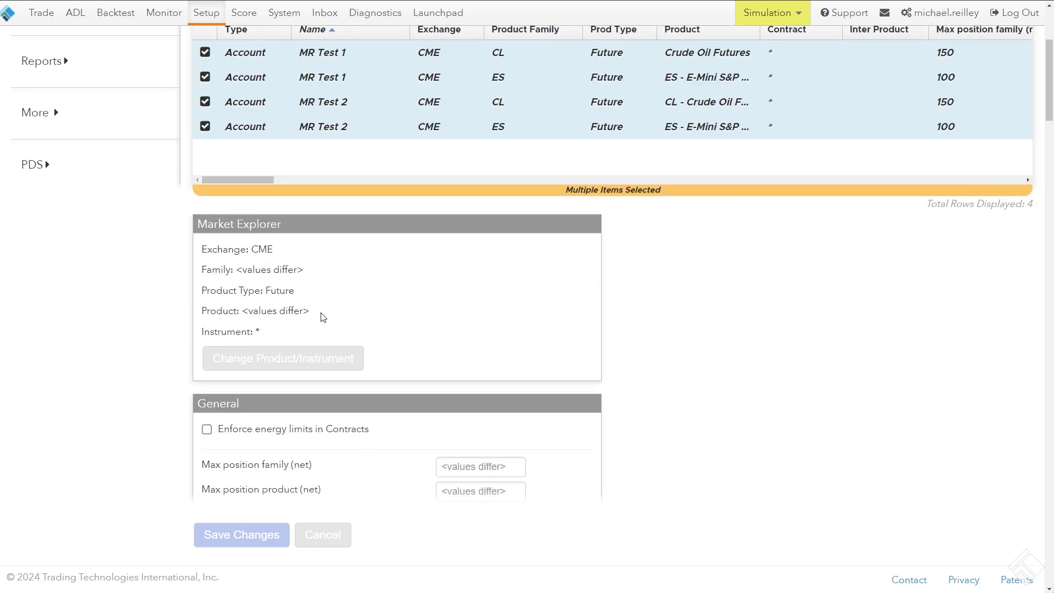
Set both Max position family (net) and Max position product (net) to 50 for all selected limits and save the changes
{"action": "left_click", "coordinate": [472, 248]}
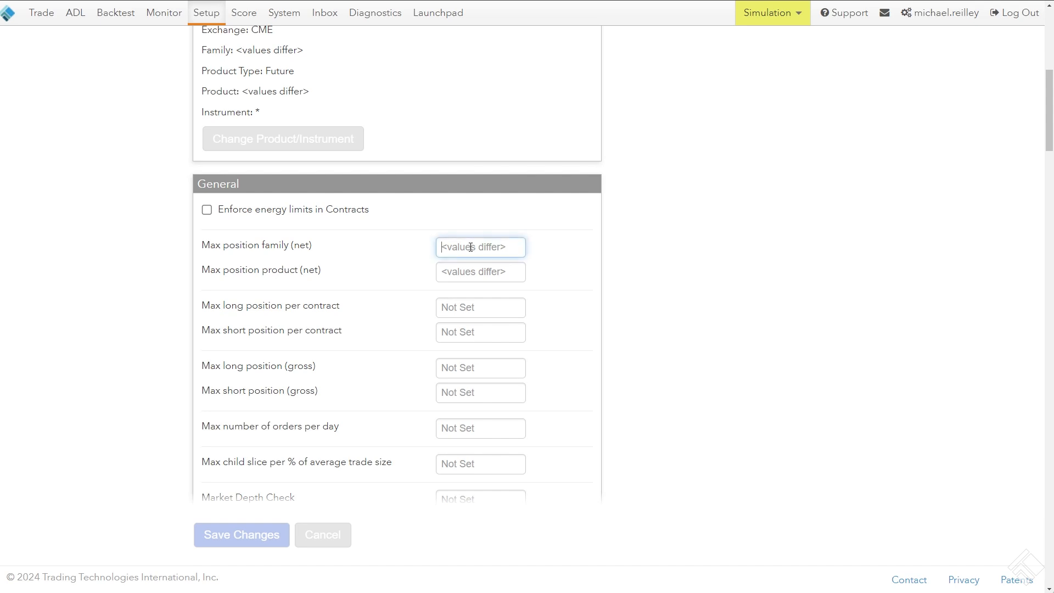
{"action": "type", "text": "50"}
{"action": "left_click", "coordinate": [465, 275]}
{"action": "type", "text": "505"}
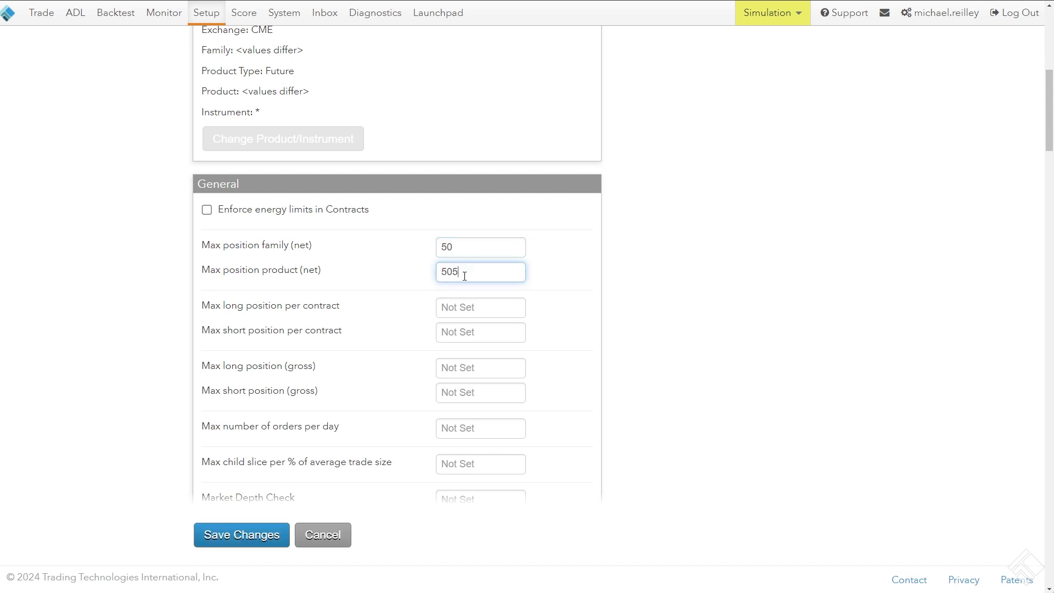
{"action": "scroll", "coordinate": [238, 174], "scroll_direction": "up", "scroll_amount": 6}
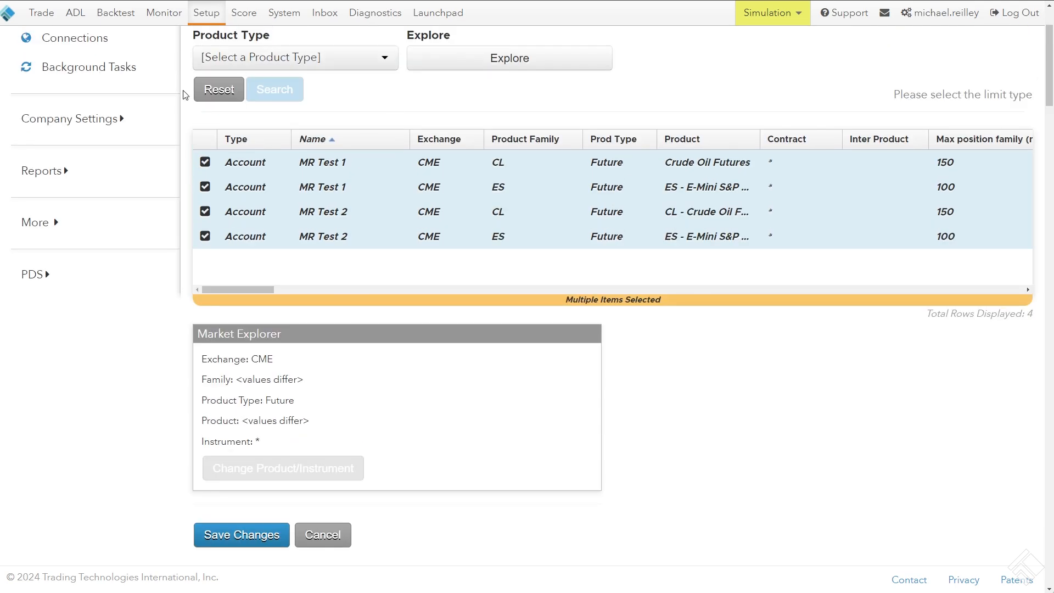
{"action": "scroll", "coordinate": [240, 238], "scroll_direction": "up", "scroll_amount": 2}
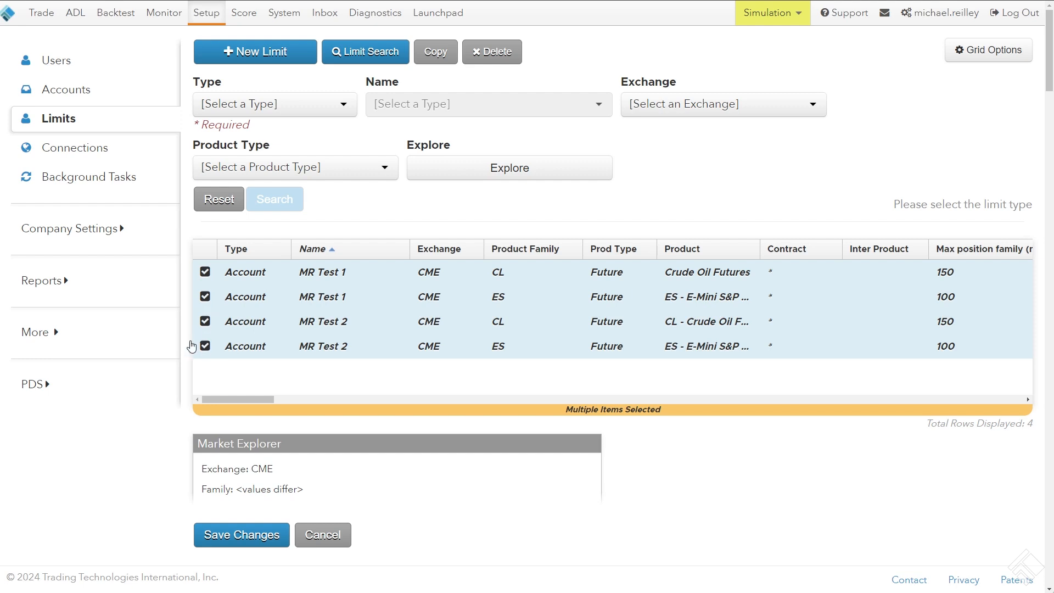
{"action": "scroll", "coordinate": [193, 341], "scroll_direction": "down", "scroll_amount": 7}
{"action": "left_click_drag", "start_coordinate": [199, 309], "coordinate": [321, 305]}
{"action": "left_click_drag", "start_coordinate": [199, 328], "coordinate": [328, 329]}
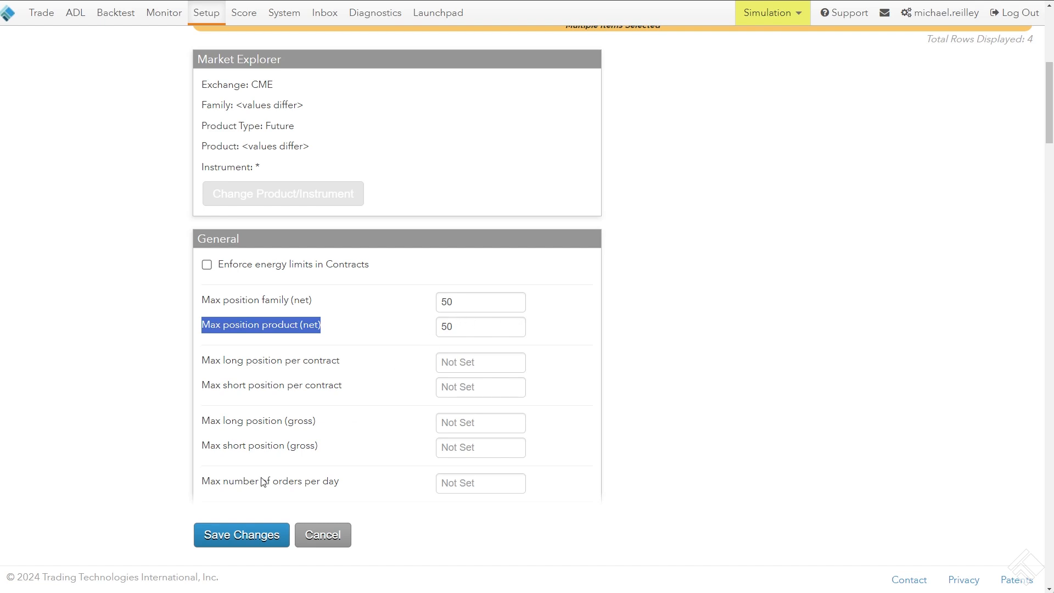
{"action": "left_click", "coordinate": [258, 536]}
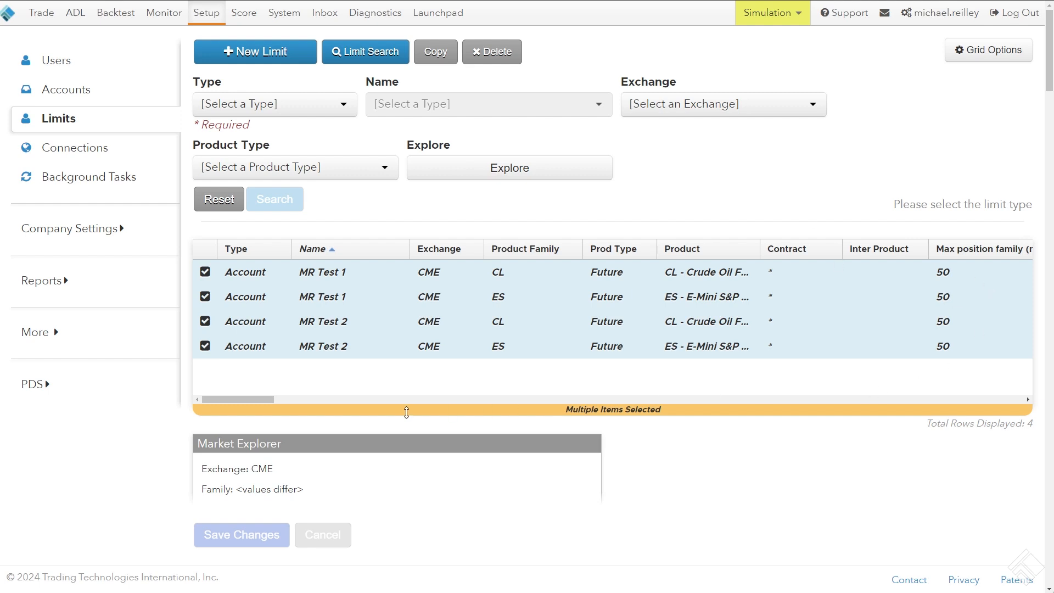
Check the net family and net product position columns of the updated limits in the results grid
{"action": "left_click_drag", "start_coordinate": [249, 399], "coordinate": [295, 397]}
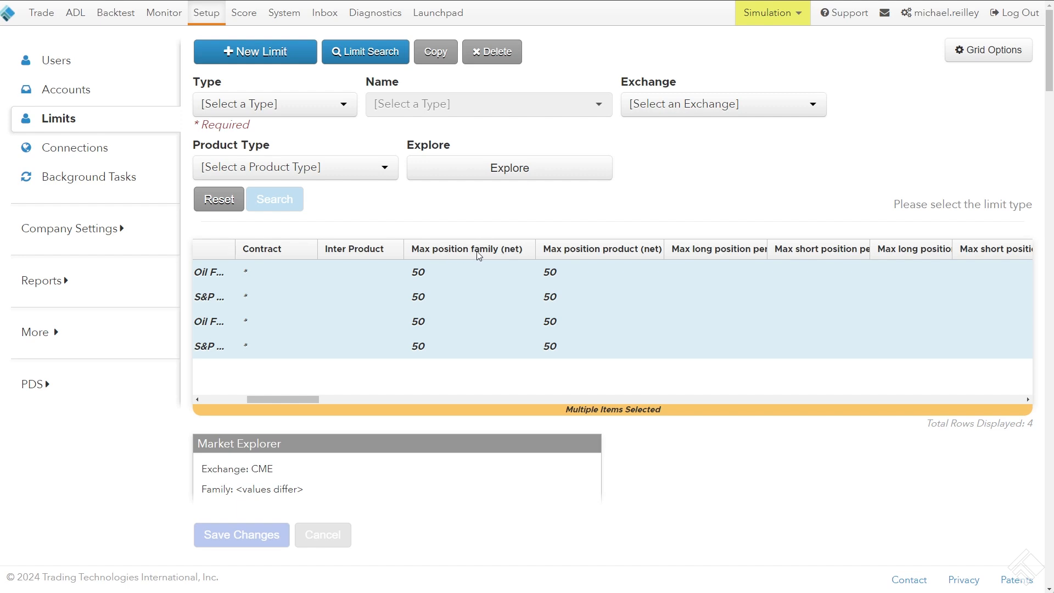
{"action": "left_click_drag", "start_coordinate": [305, 400], "coordinate": [223, 396]}
{"action": "right_click", "coordinate": [688, 200]}
{"action": "left_click", "coordinate": [681, 170]}
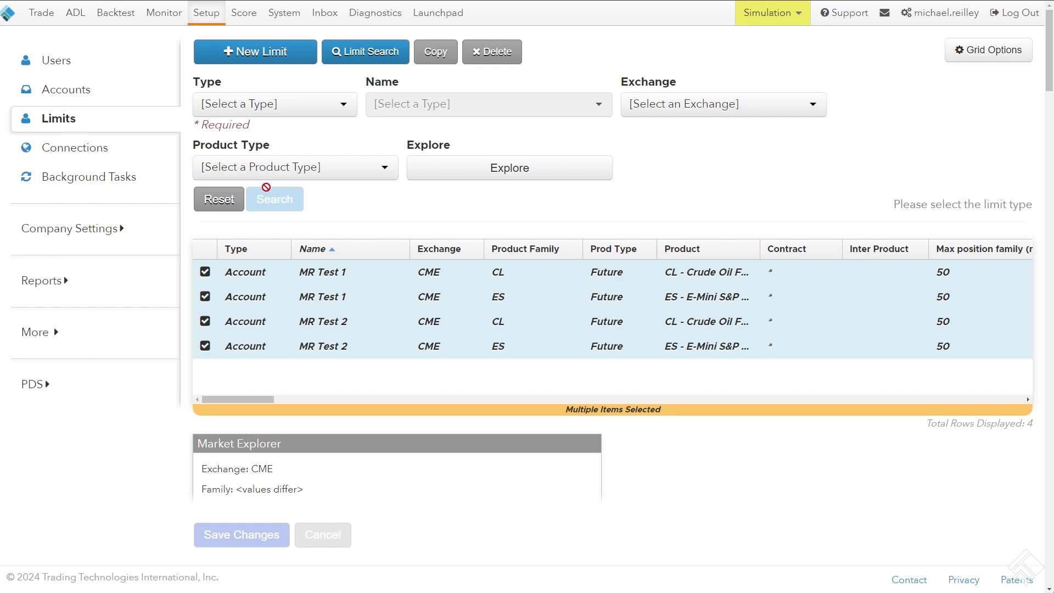
Start a new limit of type Account
{"action": "left_click", "coordinate": [269, 51]}
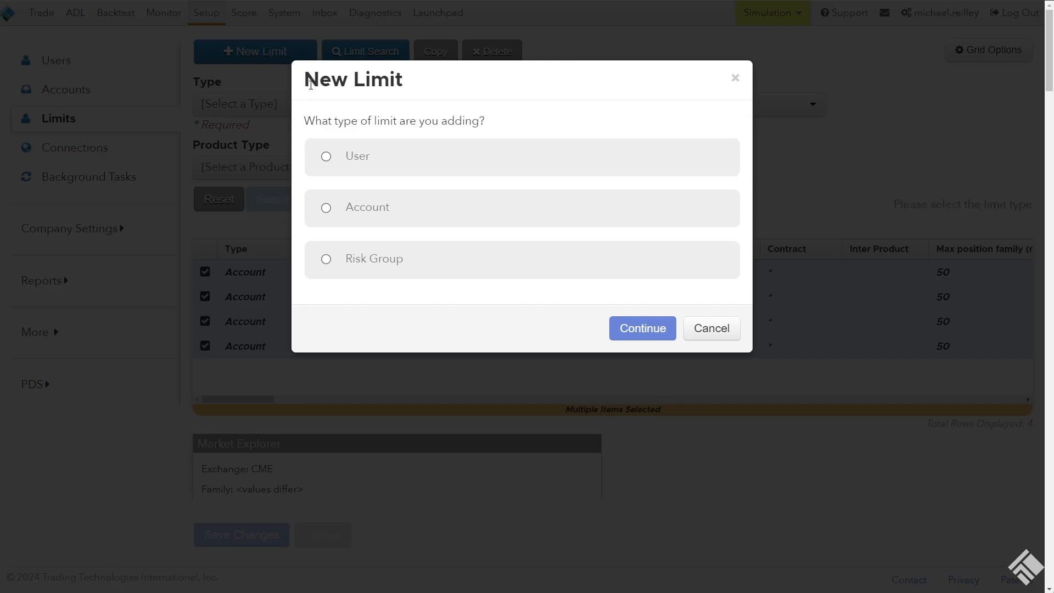
{"action": "left_click_drag", "start_coordinate": [310, 121], "coordinate": [494, 130]}
{"action": "left_click", "coordinate": [497, 131]}
{"action": "left_click", "coordinate": [360, 212]}
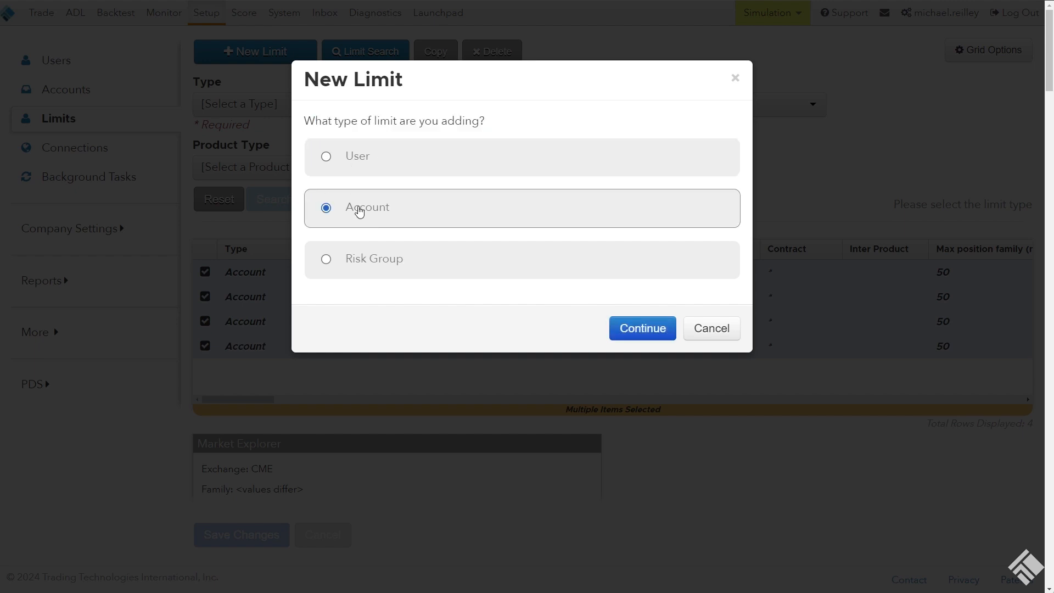
{"action": "left_click", "coordinate": [647, 331]}
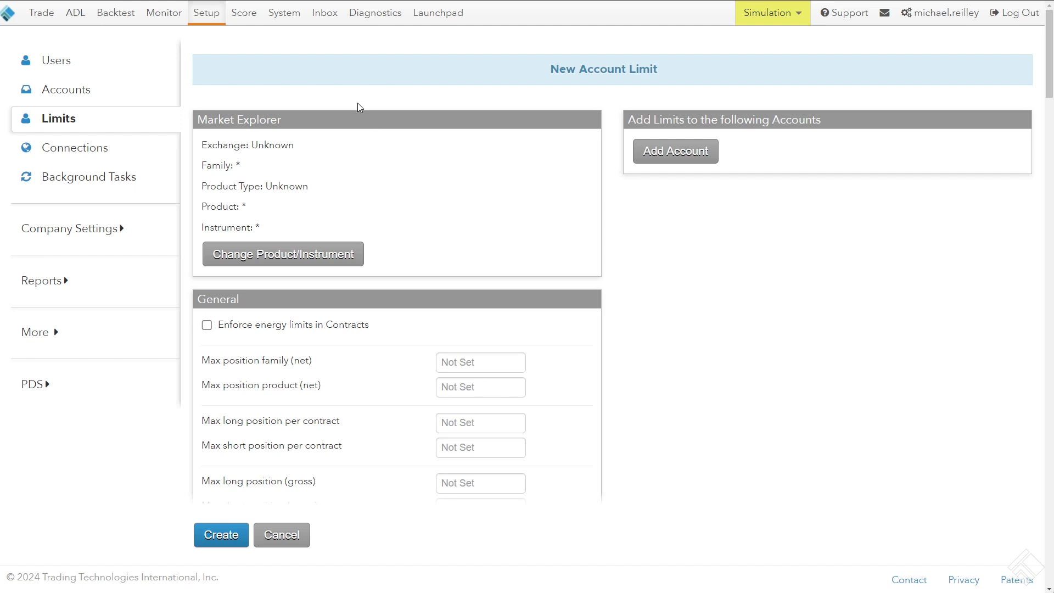
Set both Max position family (net) and Max position product (net) of the new account limit to 35
{"action": "scroll", "coordinate": [357, 104], "scroll_direction": "down", "scroll_amount": 3}
{"action": "left_click", "coordinate": [459, 197]}
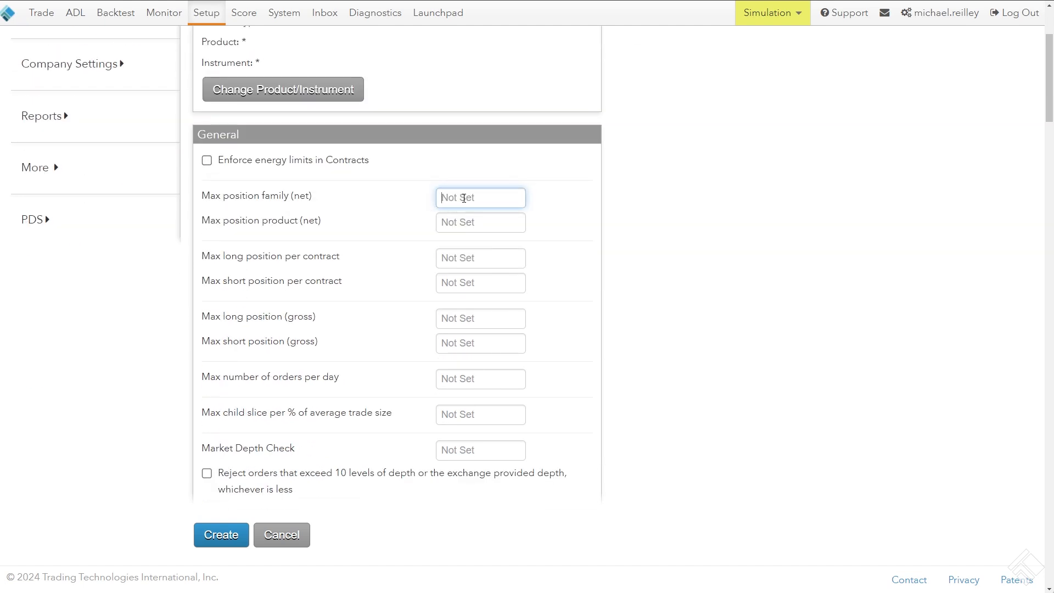
{"action": "type", "text": "35"}
{"action": "left_click", "coordinate": [464, 220]}
{"action": "type", "text": "35"}
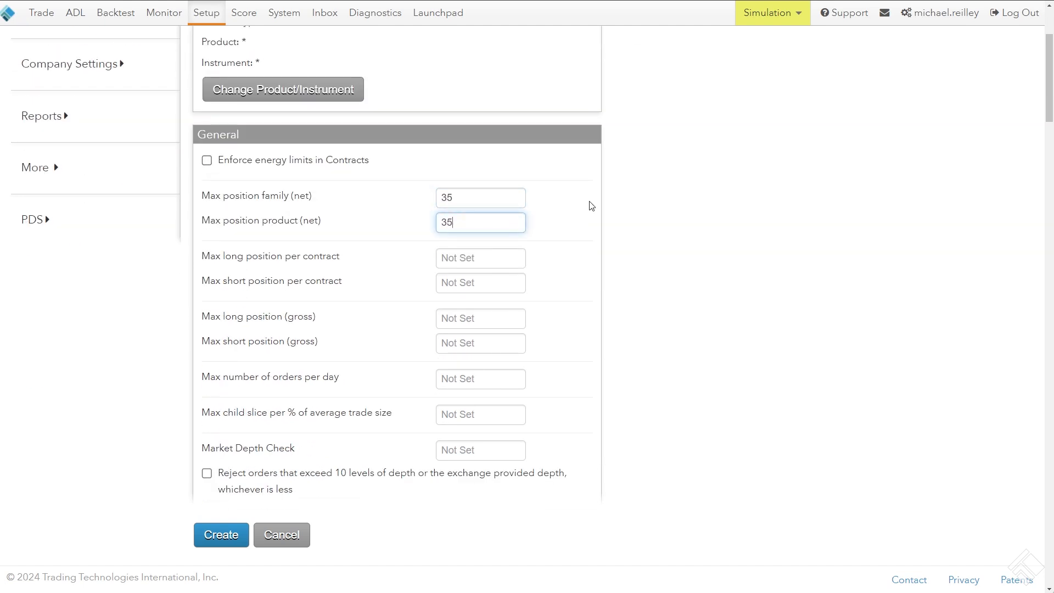
{"action": "left_click", "coordinate": [657, 205]}
{"action": "scroll", "coordinate": [656, 205], "scroll_direction": "up", "scroll_amount": 3}
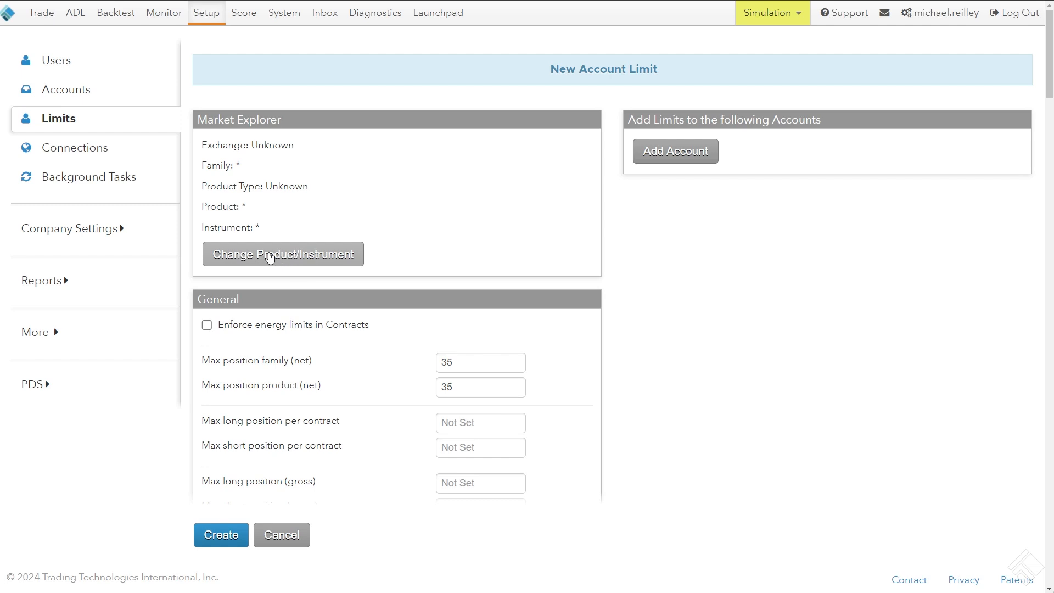
Assign the new limit to the ICE exchange, family BRN, product type Future and product BRN
{"action": "left_click", "coordinate": [277, 258]}
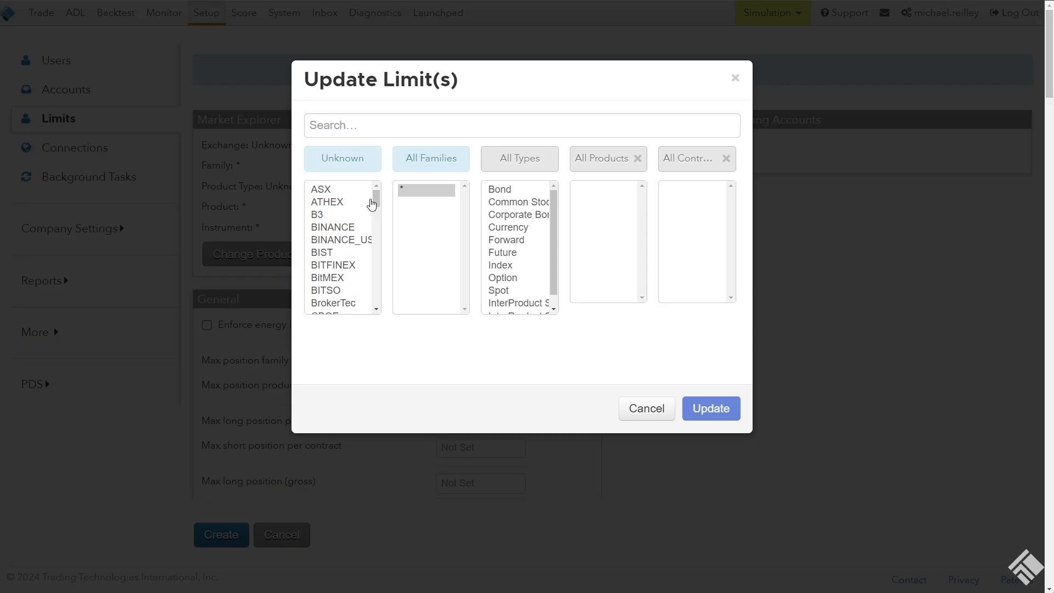
{"action": "left_click", "coordinate": [352, 281]}
{"action": "key", "text": "i"}
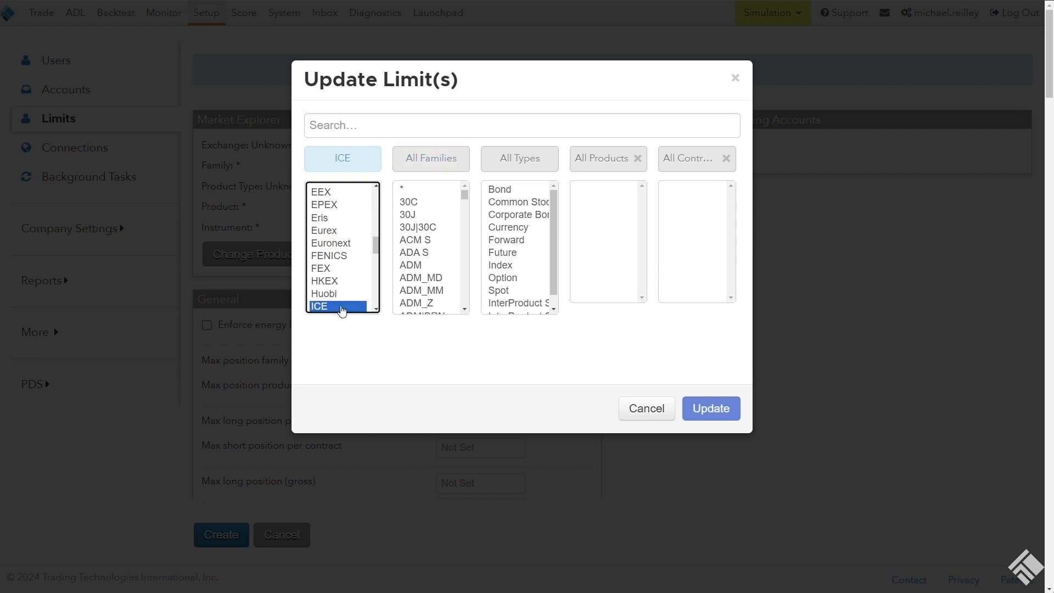
{"action": "left_click", "coordinate": [423, 242]}
{"action": "key", "text": "b"}
{"action": "key", "text": "r"}
{"action": "key", "text": "n"}
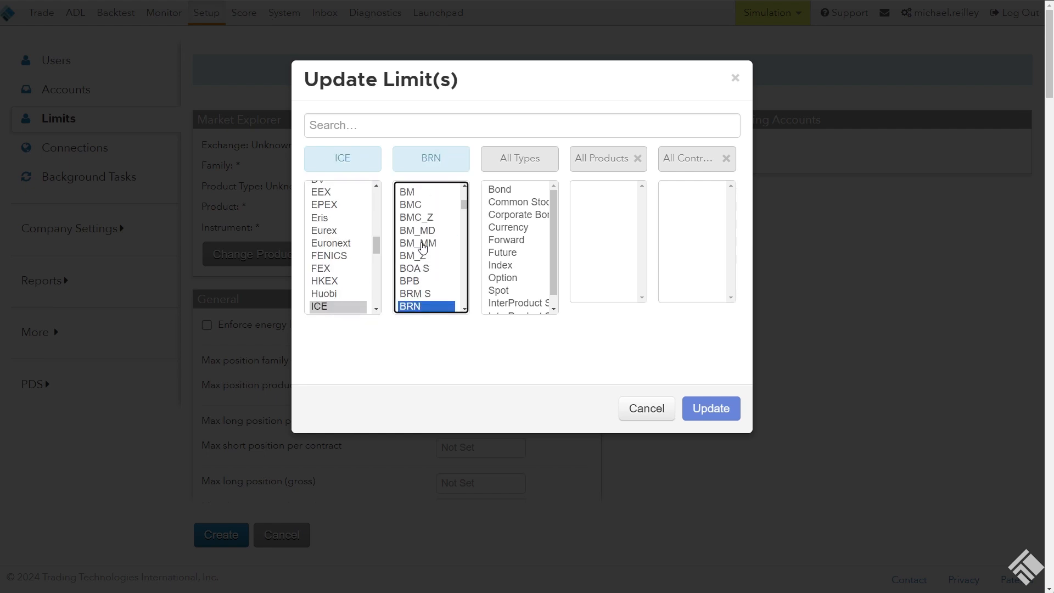
{"action": "left_click", "coordinate": [511, 252]}
{"action": "left_click", "coordinate": [589, 193]}
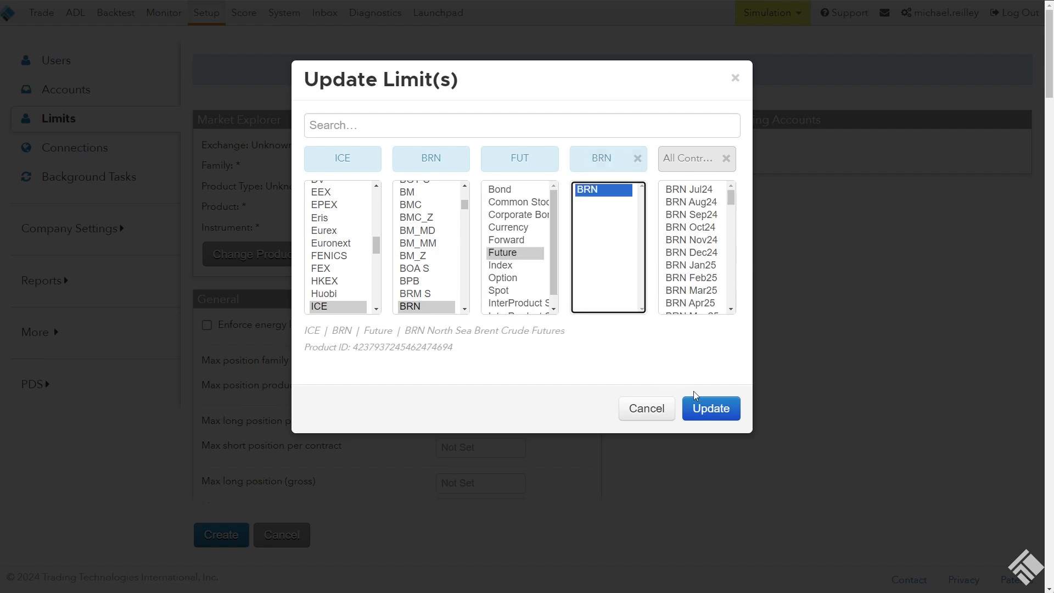
{"action": "left_click", "coordinate": [716, 415]}
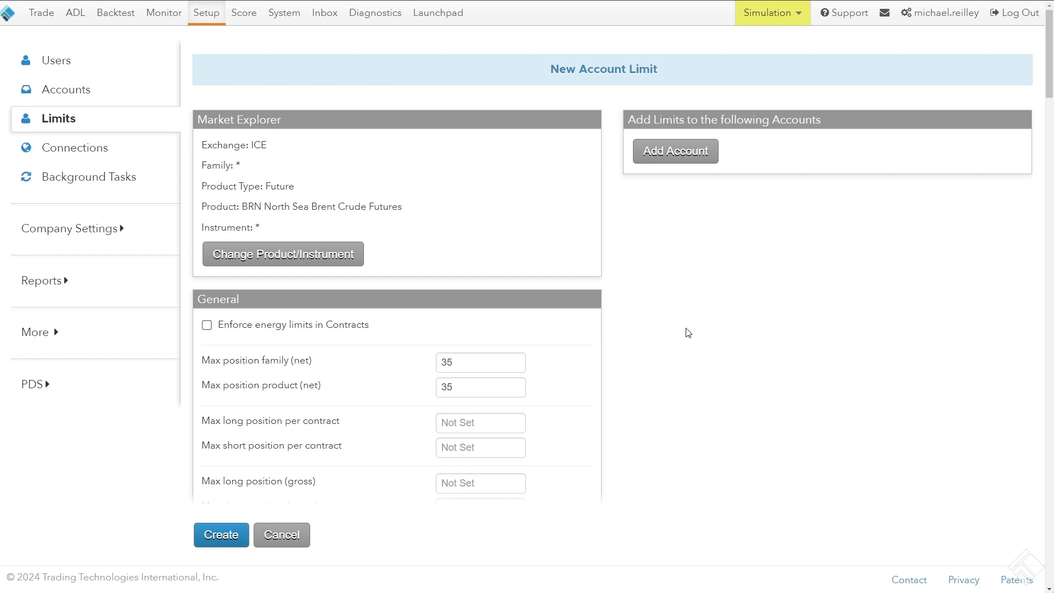
{"action": "left_click_drag", "start_coordinate": [285, 225], "coordinate": [211, 148]}
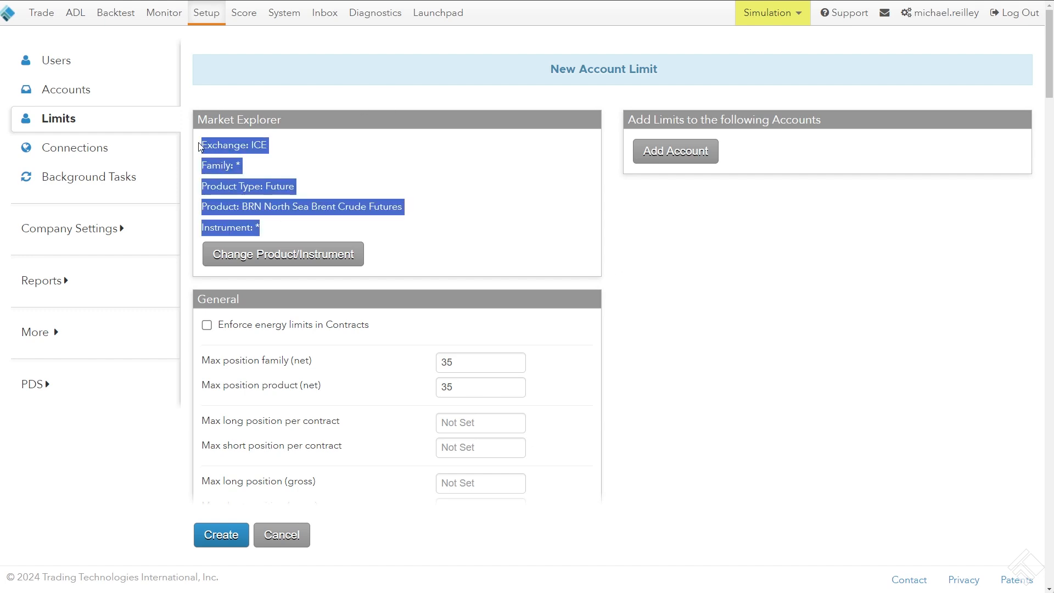
{"action": "left_click", "coordinate": [198, 144]}
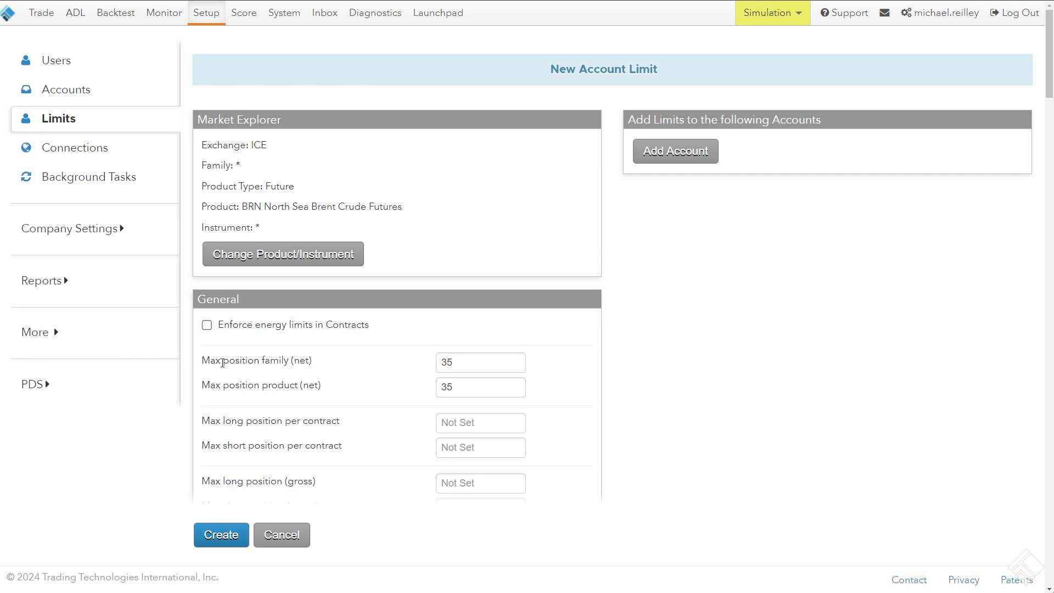
{"action": "left_click_drag", "start_coordinate": [202, 362], "coordinate": [277, 363]}
Allow trading for outrights on the new limit, set their max order quantity to 10, and try to create the limit
{"action": "scroll", "coordinate": [220, 369], "scroll_direction": "down", "scroll_amount": 10}
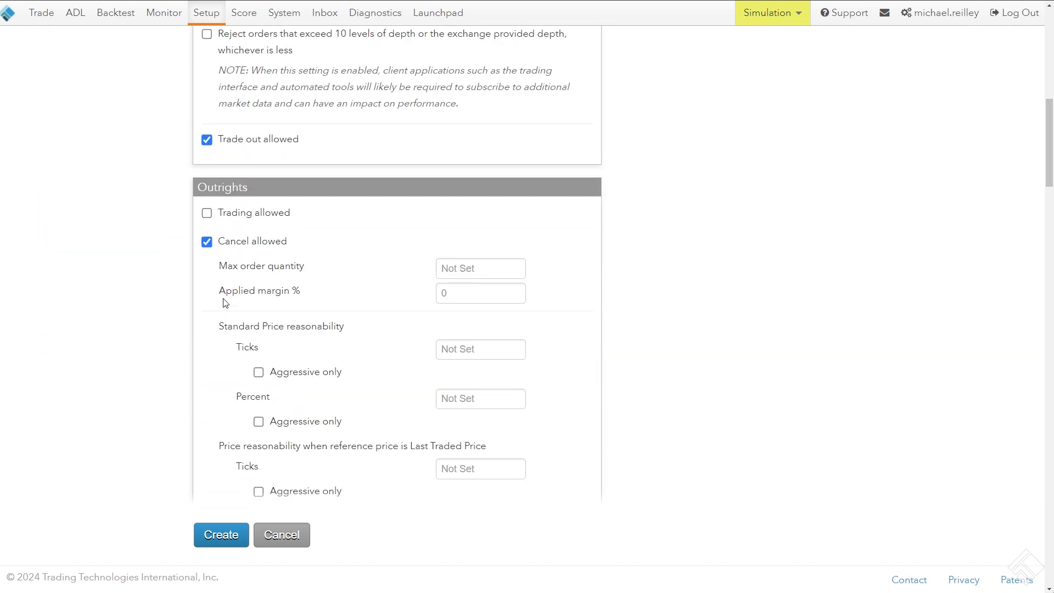
{"action": "left_click", "coordinate": [207, 213]}
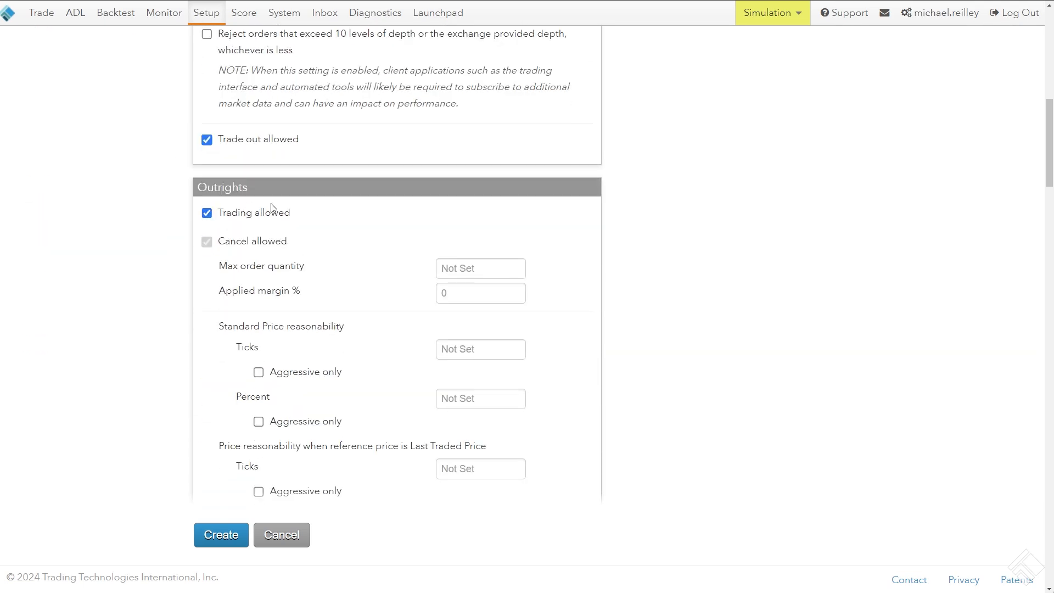
{"action": "left_click", "coordinate": [464, 269]}
{"action": "type", "text": "10"}
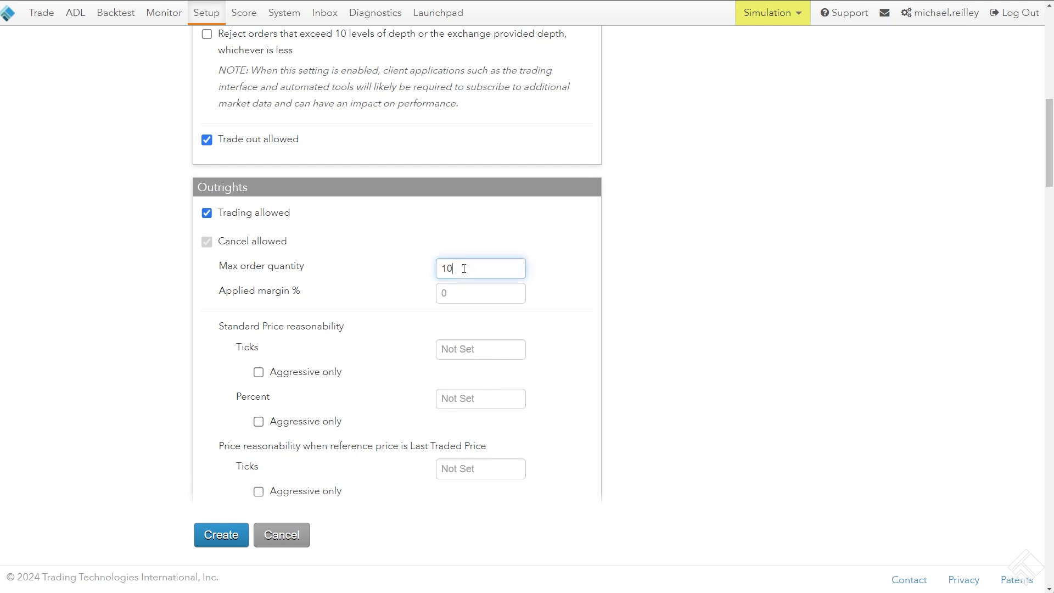
{"action": "left_click", "coordinate": [227, 530]}
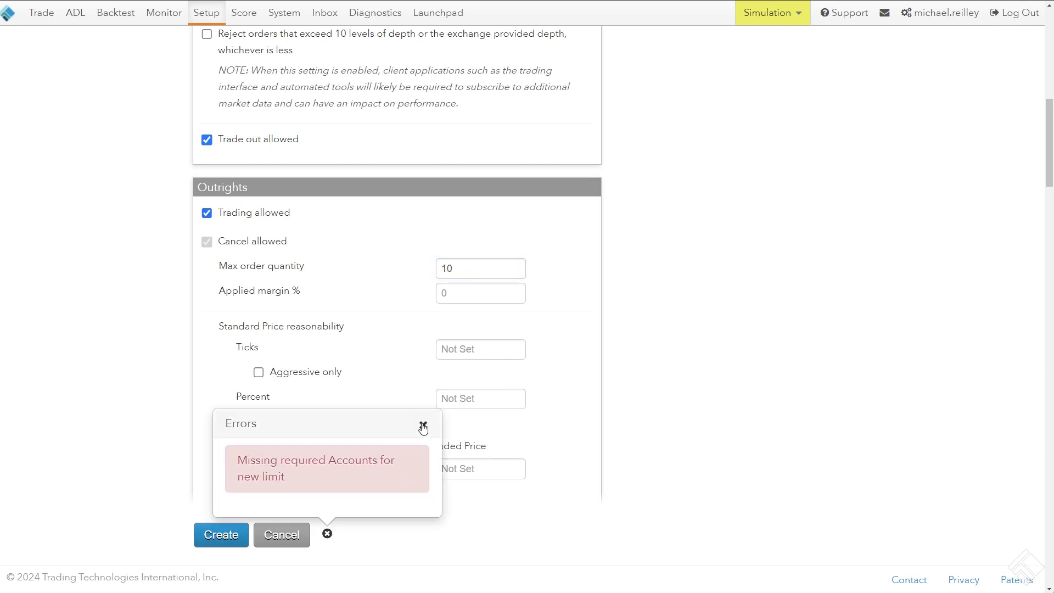
{"action": "left_click", "coordinate": [423, 427]}
Add accounts MR Test 1, MR Test 2 and MR Test 3 to the new limit and create it
{"action": "scroll", "coordinate": [634, 381], "scroll_direction": "up", "scroll_amount": 10}
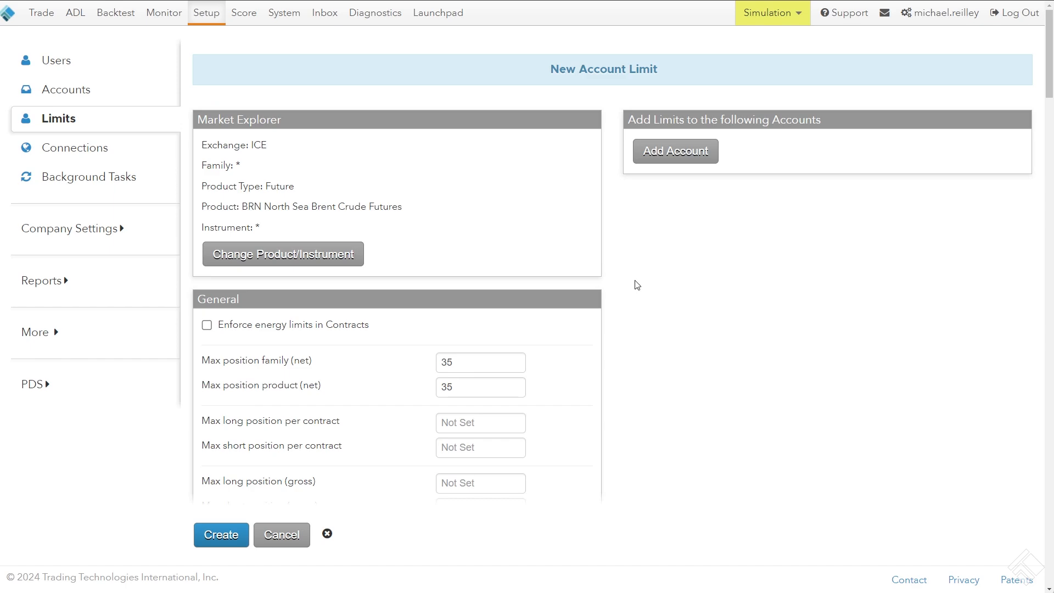
{"action": "left_click", "coordinate": [660, 158]}
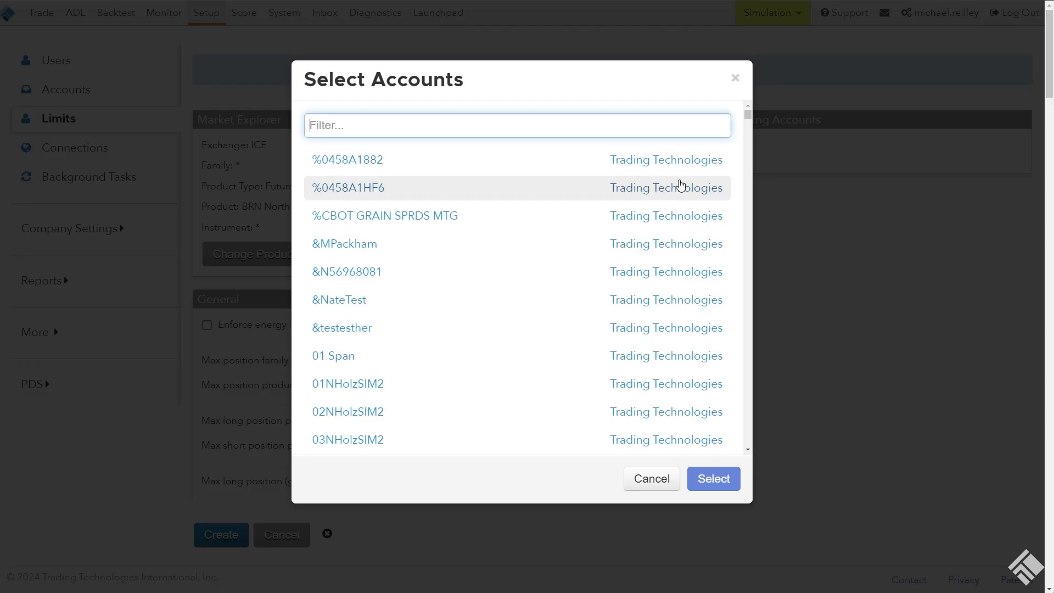
{"action": "type", "text": "MR Test"}
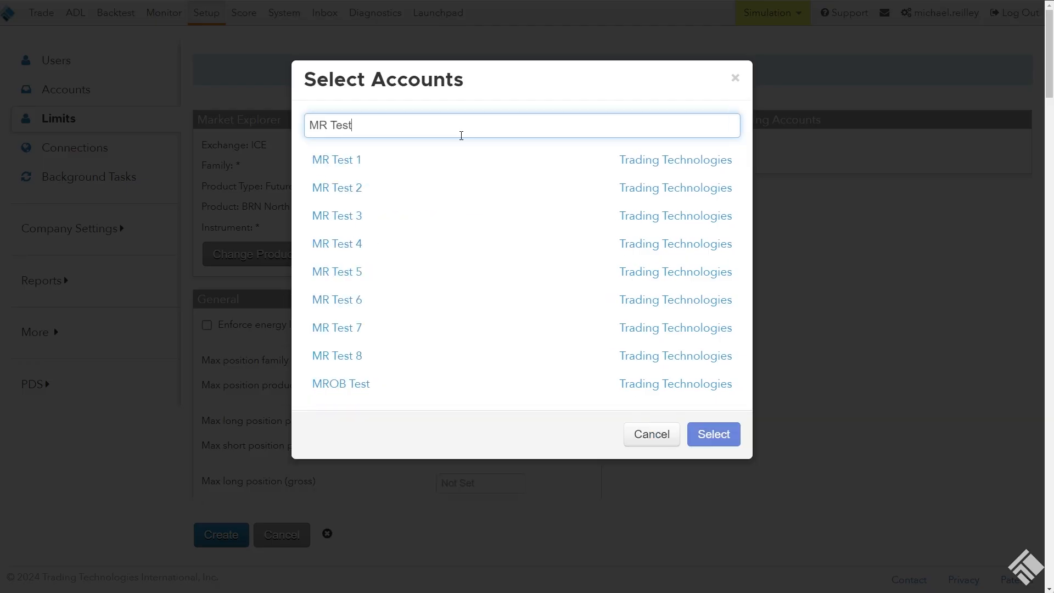
{"action": "left_click", "coordinate": [397, 166]}
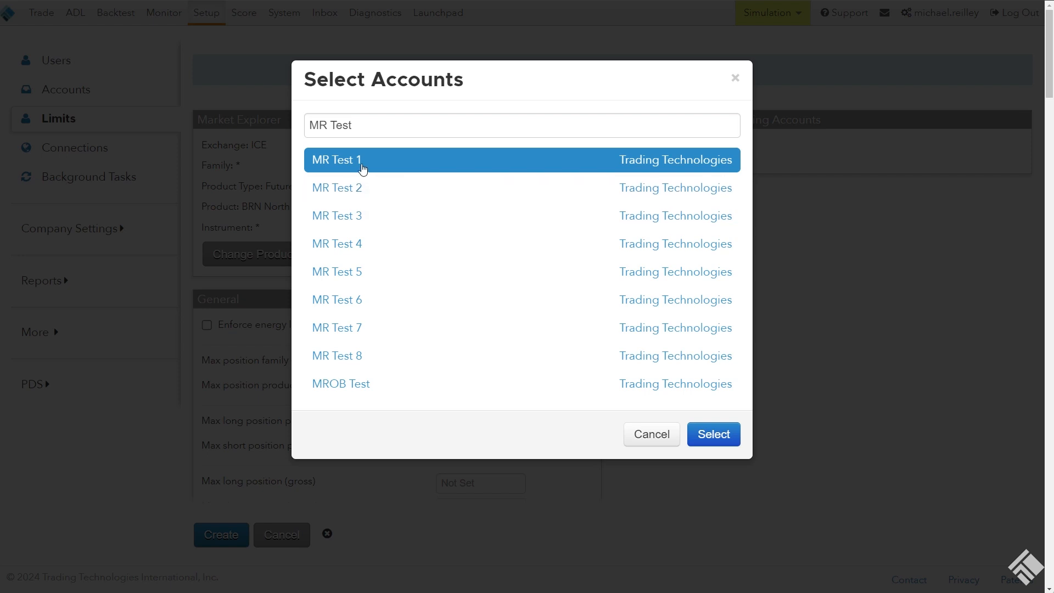
{"action": "left_click", "coordinate": [354, 188]}
{"action": "left_click", "coordinate": [364, 215]}
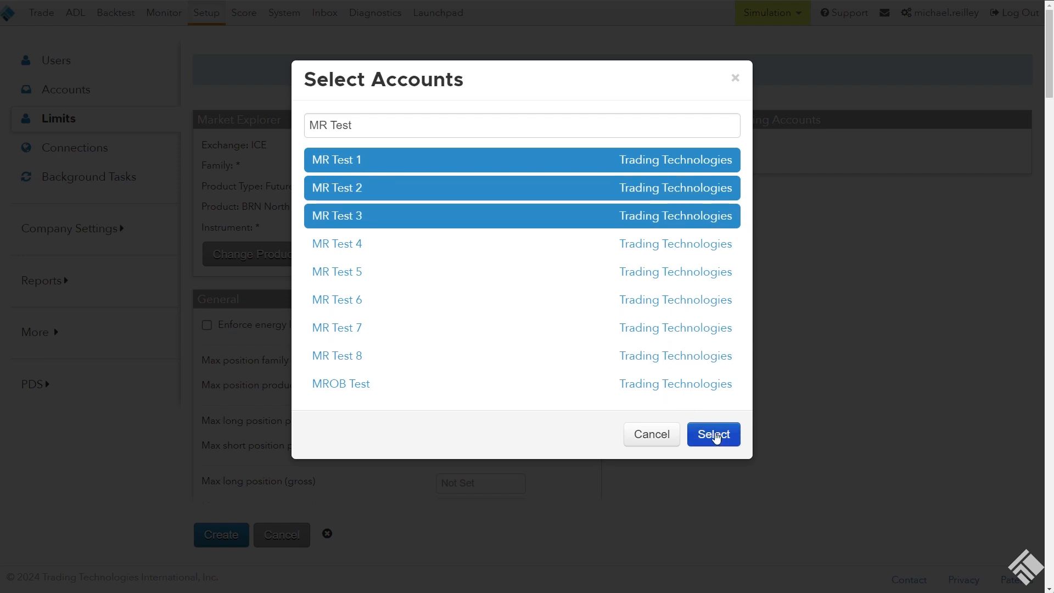
{"action": "left_click", "coordinate": [714, 434]}
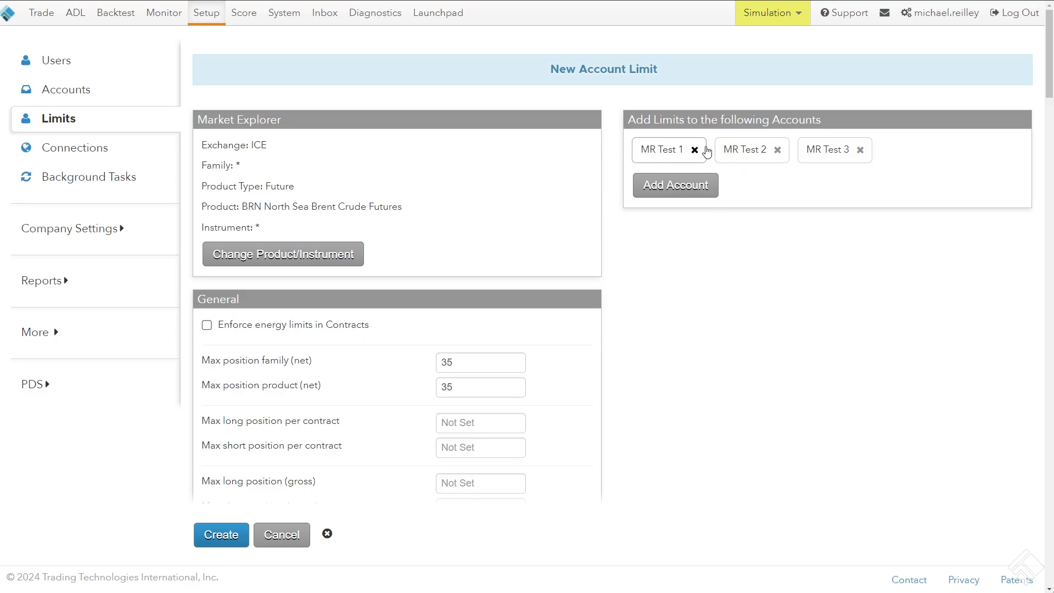
{"action": "left_click", "coordinate": [221, 534]}
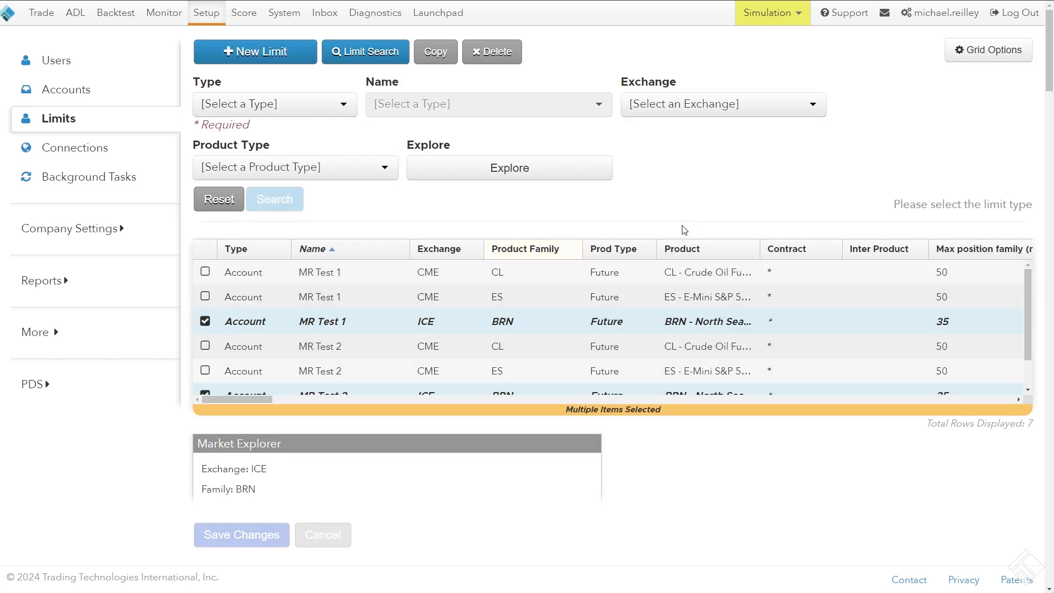
Enlarge the results grid, sort the limits by exchange, and check the net position columns of the new BRN limits
{"action": "right_click", "coordinate": [691, 186]}
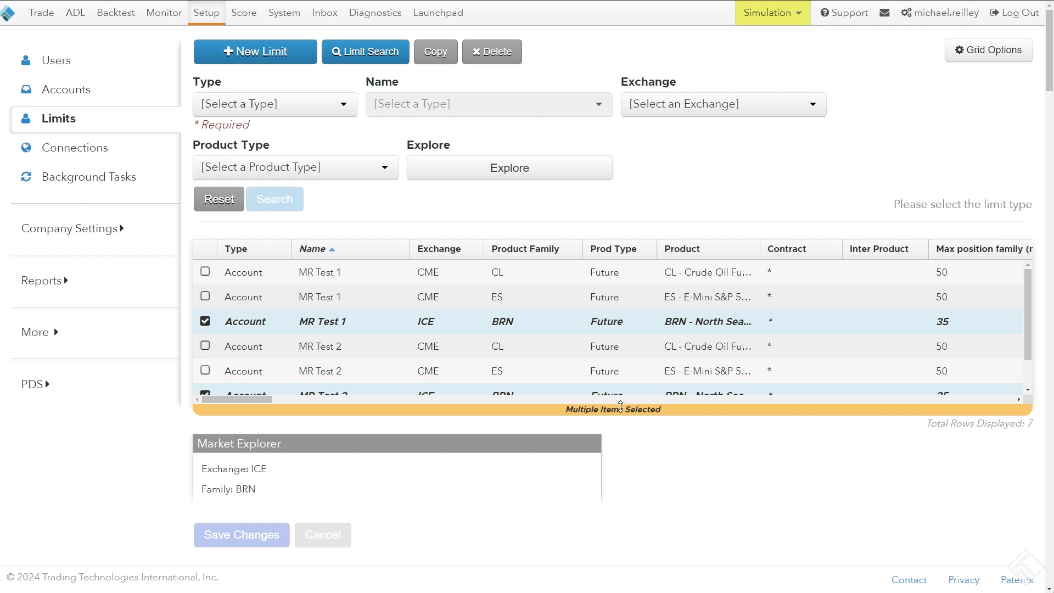
{"action": "left_click_drag", "start_coordinate": [617, 407], "coordinate": [633, 478]}
{"action": "scroll", "coordinate": [692, 180], "scroll_direction": "down", "scroll_amount": 2}
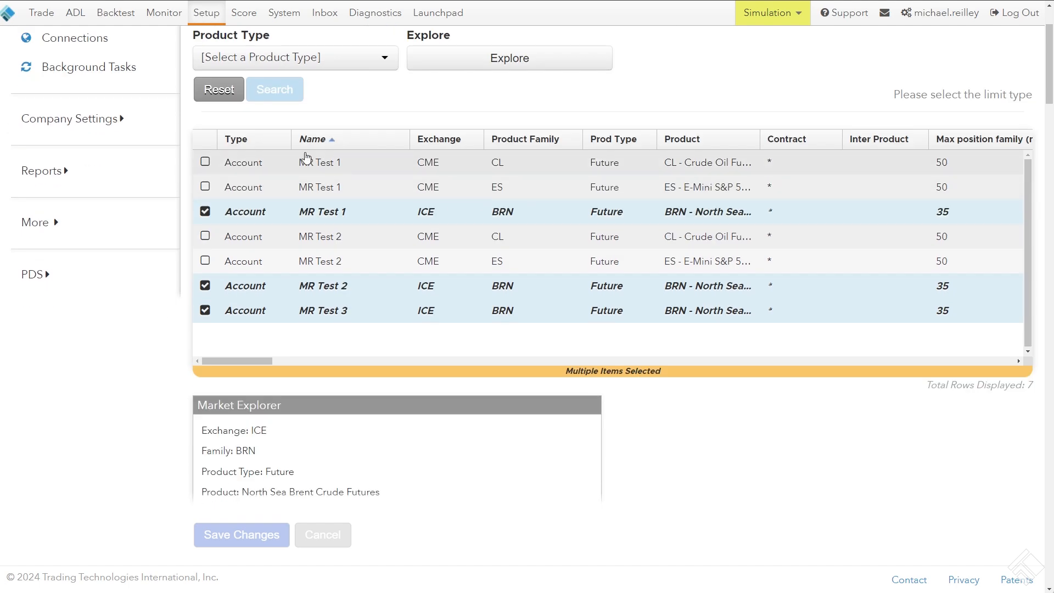
{"action": "left_click", "coordinate": [445, 146]}
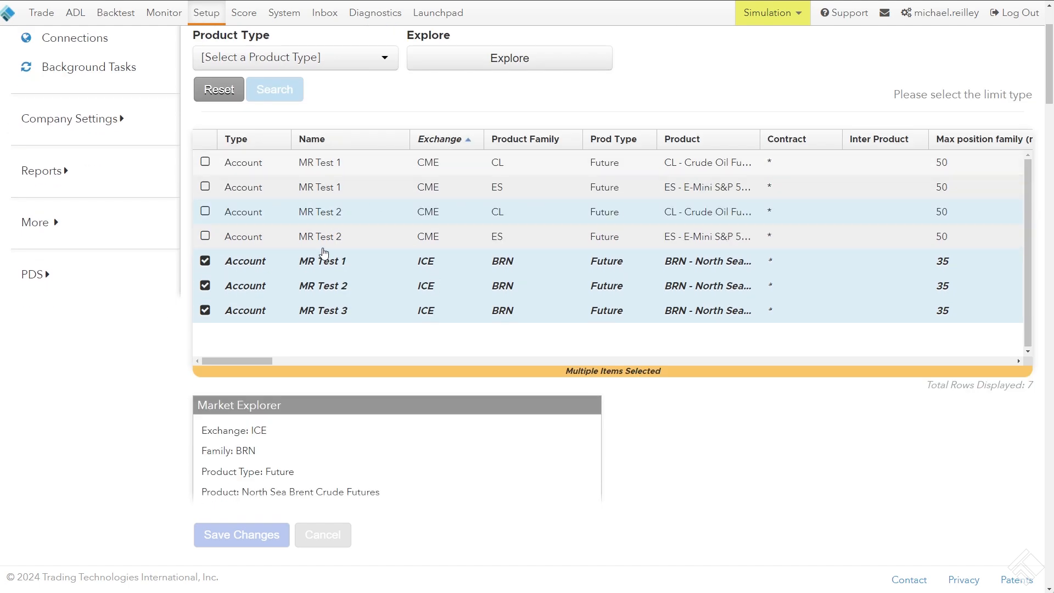
{"action": "scroll", "coordinate": [335, 109], "scroll_direction": "up", "scroll_amount": 2}
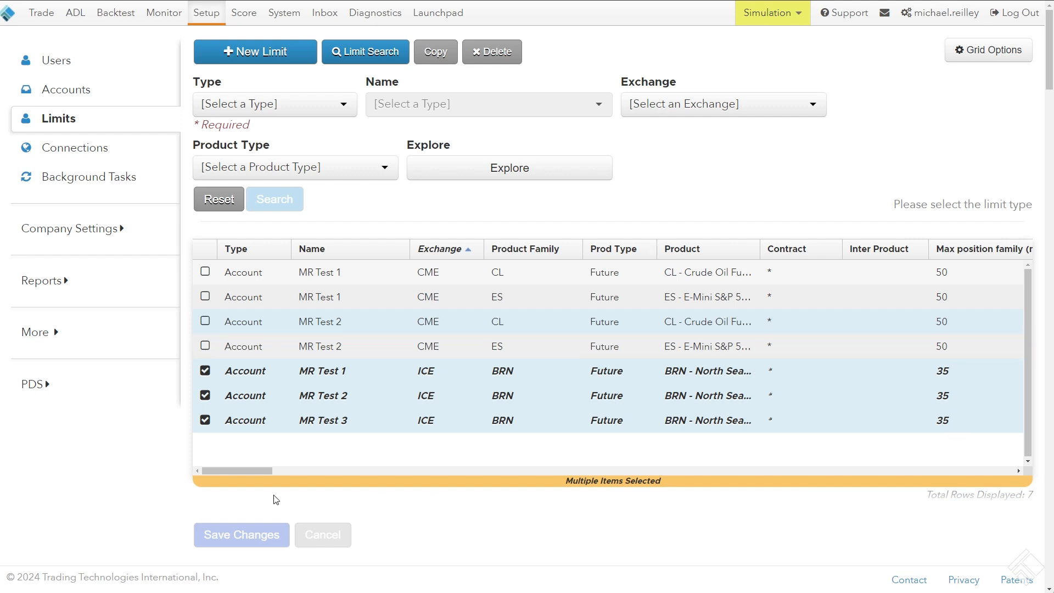
{"action": "left_click_drag", "start_coordinate": [250, 470], "coordinate": [279, 468]}
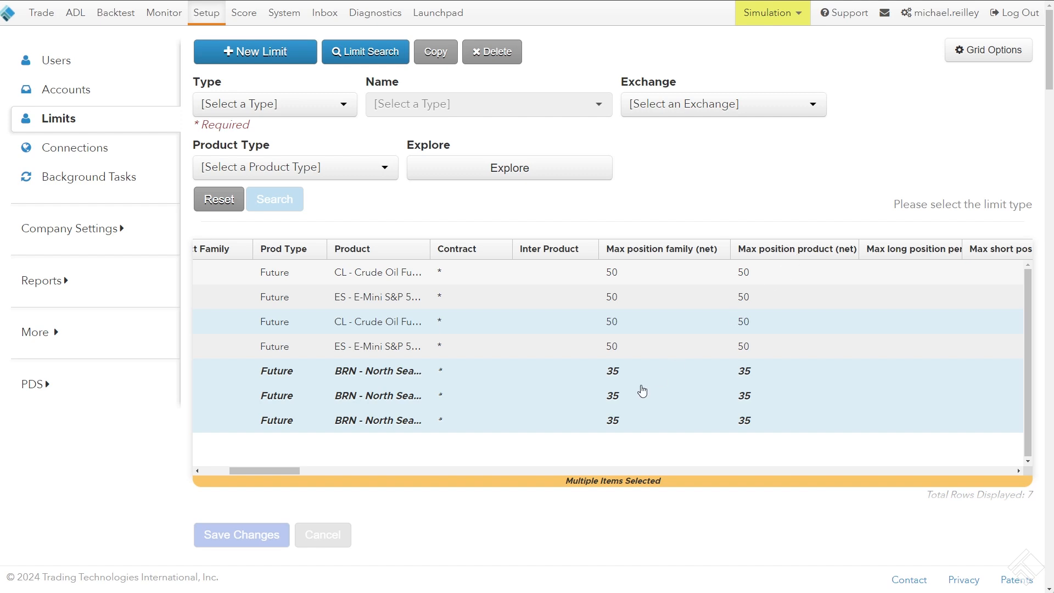
{"action": "left_click_drag", "start_coordinate": [281, 469], "coordinate": [222, 469]}
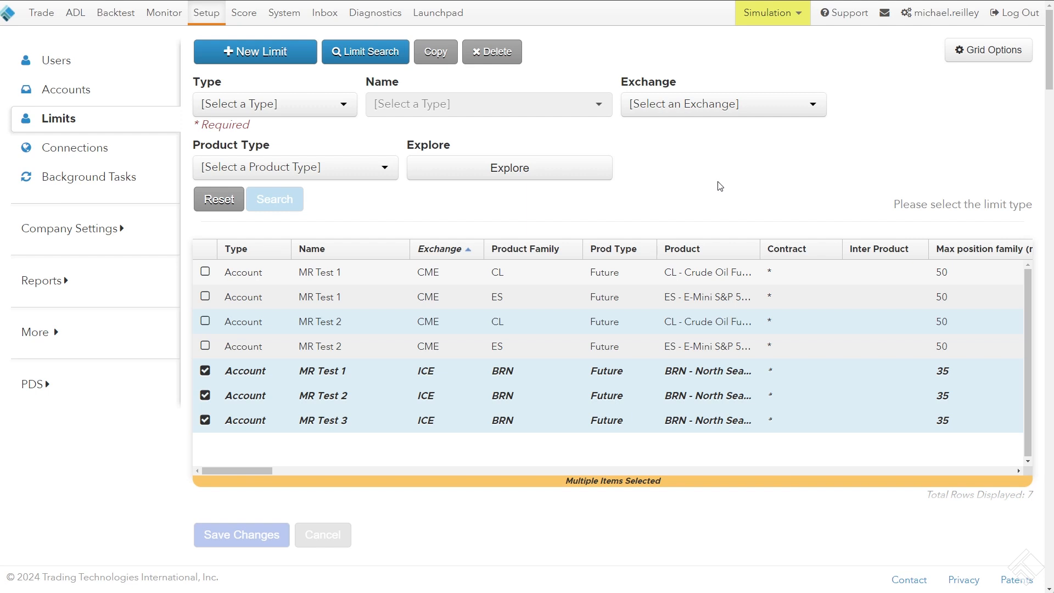
Deselect the ICE BRN limits of MR Test 1, MR Test 2 and MR Test 3 in the results grid
{"action": "left_click", "coordinate": [205, 420]}
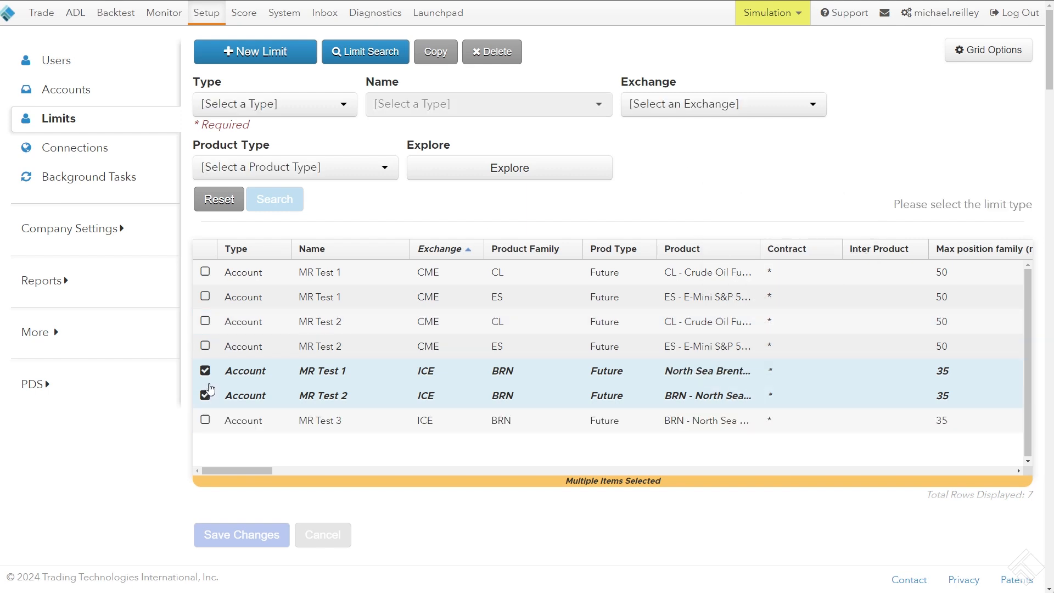
{"action": "left_click", "coordinate": [205, 395]}
{"action": "left_click", "coordinate": [205, 371]}
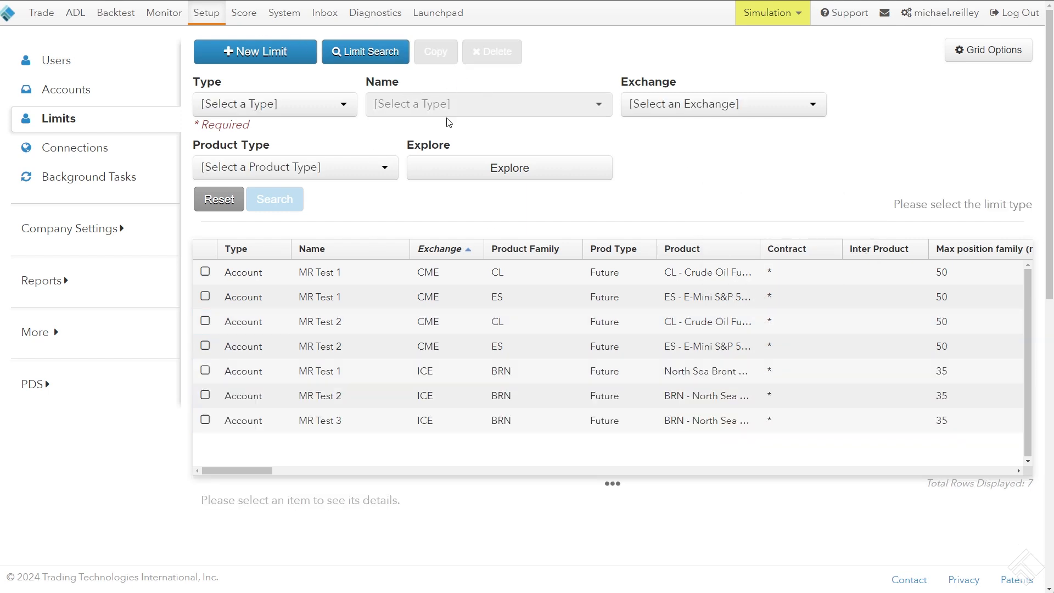
{"action": "left_click", "coordinate": [205, 371]}
{"action": "left_click", "coordinate": [205, 395]}
{"action": "left_click", "coordinate": [205, 420]}
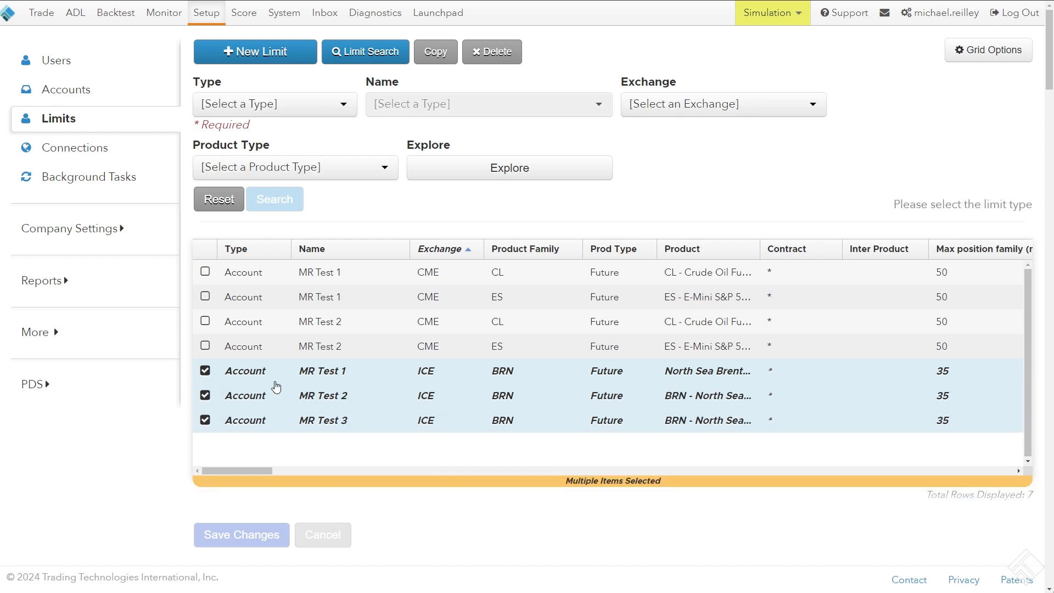
{"action": "left_click", "coordinate": [205, 421]}
{"action": "left_click", "coordinate": [204, 396]}
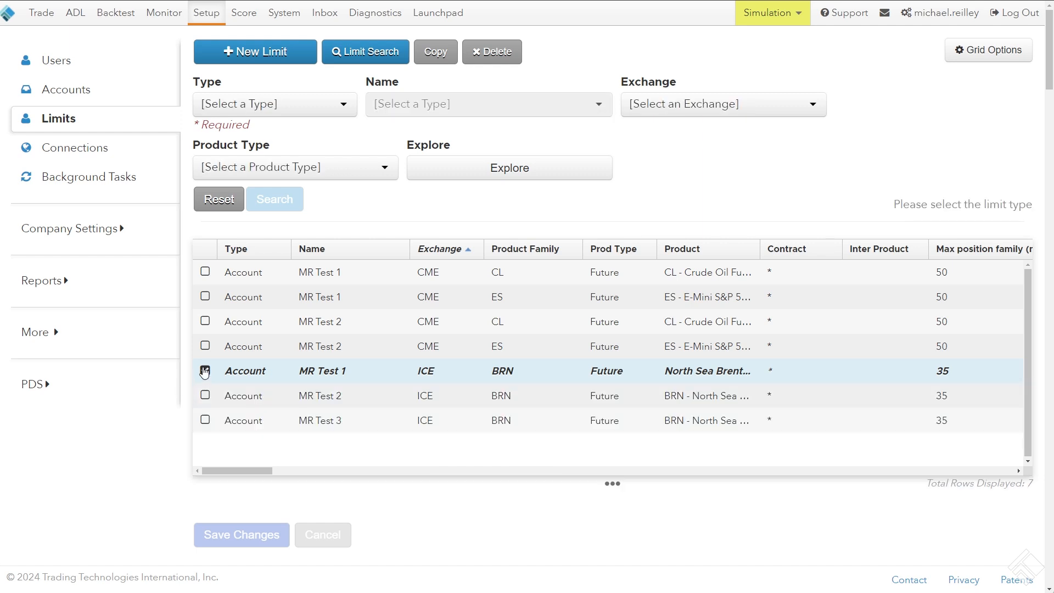
{"action": "left_click", "coordinate": [205, 370]}
Permanently delete the CME ES limits of accounts MR Test 1 and MR Test 2 together
{"action": "left_click", "coordinate": [205, 346]}
{"action": "left_click", "coordinate": [205, 297]}
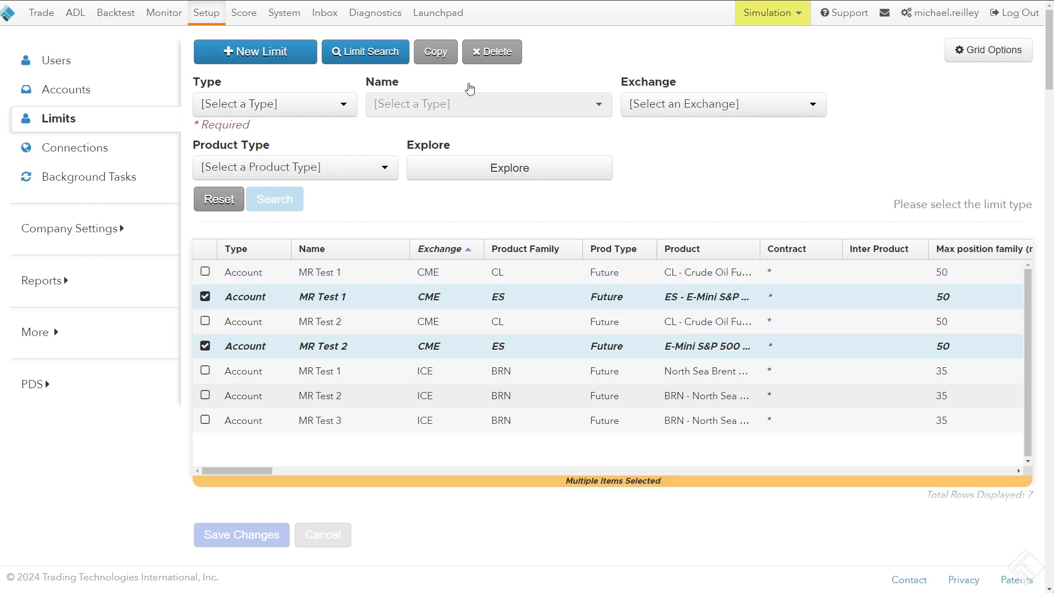
{"action": "left_click", "coordinate": [495, 53]}
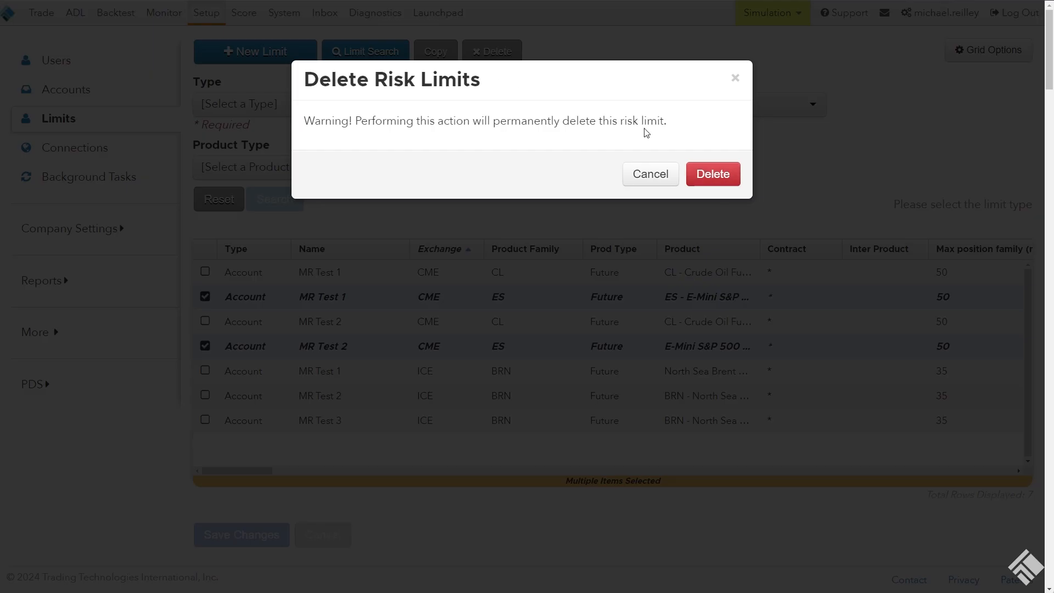
{"action": "left_click_drag", "start_coordinate": [301, 123], "coordinate": [476, 134]}
{"action": "left_click", "coordinate": [688, 132]}
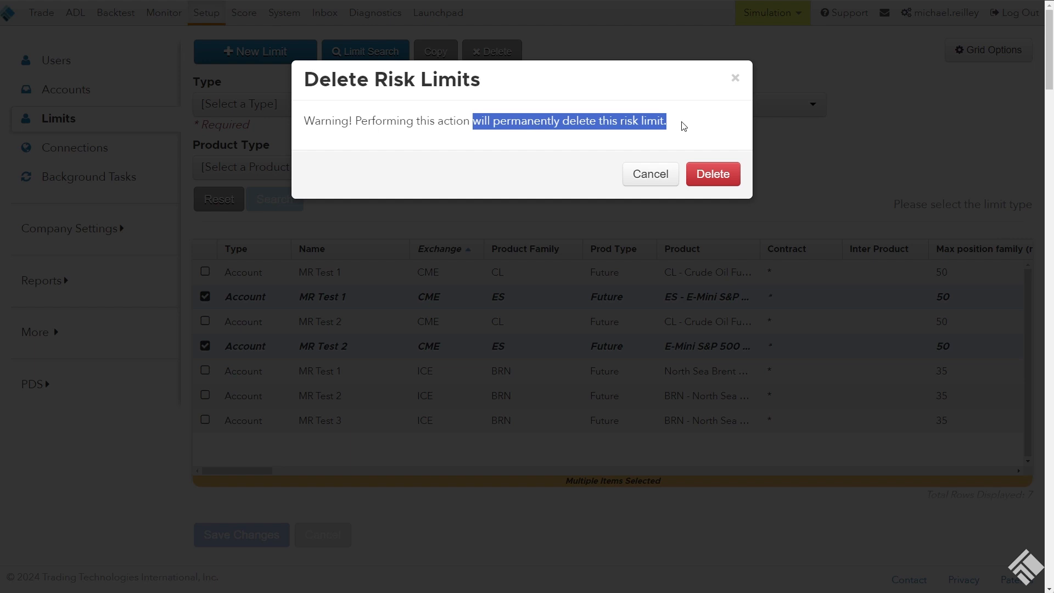
{"action": "left_click", "coordinate": [714, 176]}
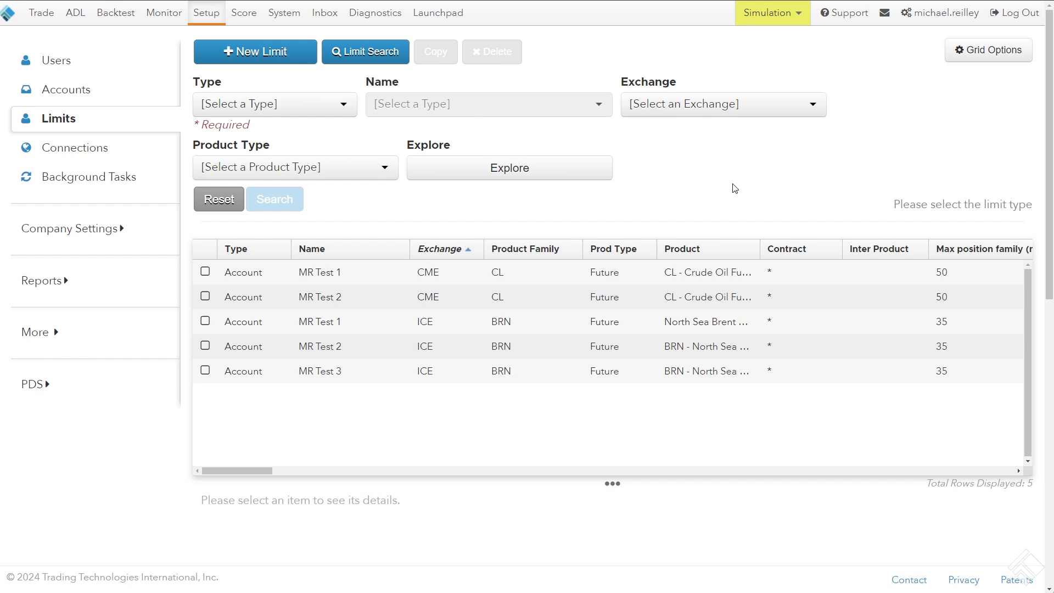
Copy the CME CL limit of MR Test 2 to accounts MR Test 4, MR Test 5 and MR Test 7, dismissing any error report
{"action": "left_click", "coordinate": [340, 297]}
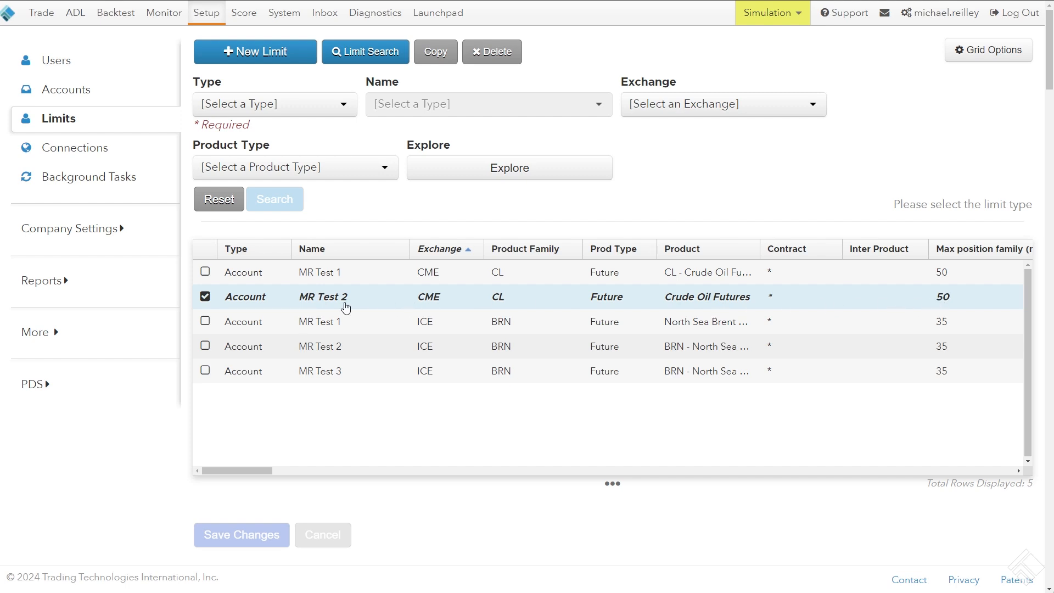
{"action": "left_click", "coordinate": [428, 61]}
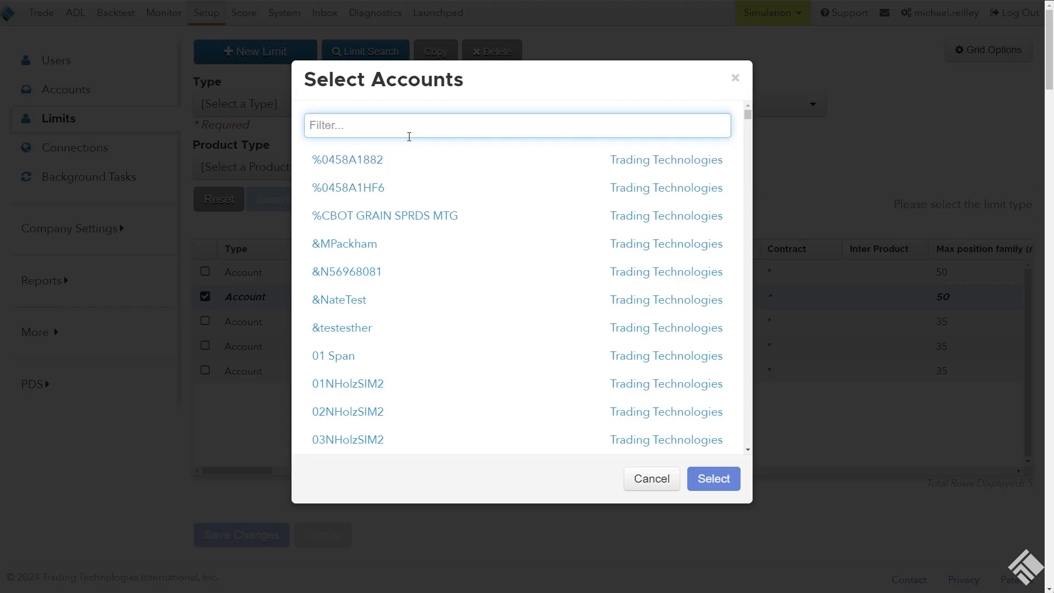
{"action": "type", "text": "MR TEst"}
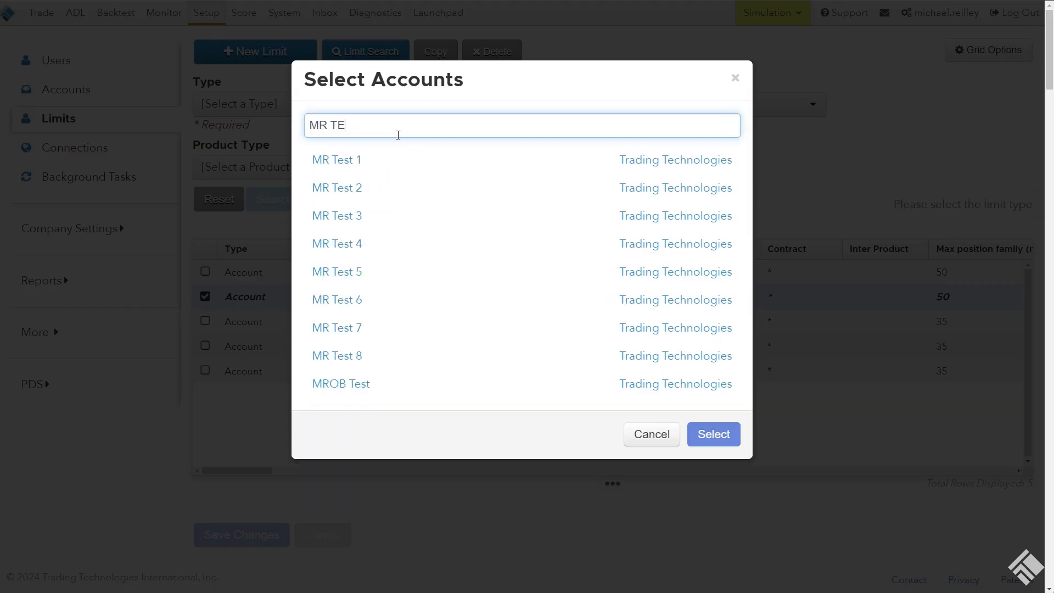
{"action": "key", "text": "BackSpace"}
{"action": "type", "text": "est"}
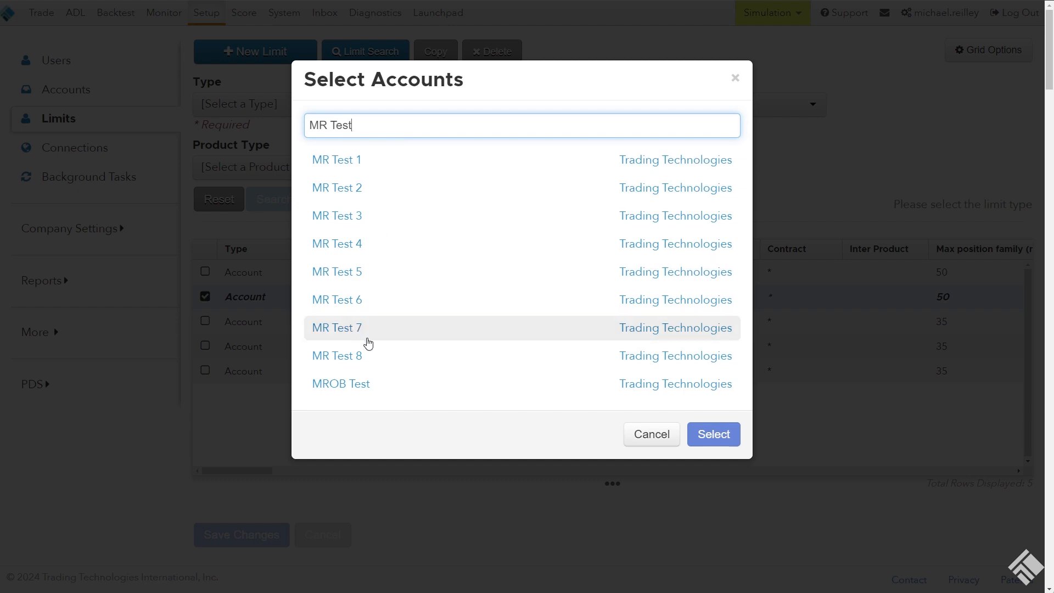
{"action": "left_click_drag", "start_coordinate": [373, 356], "coordinate": [397, 244]}
{"action": "left_click", "coordinate": [715, 435]}
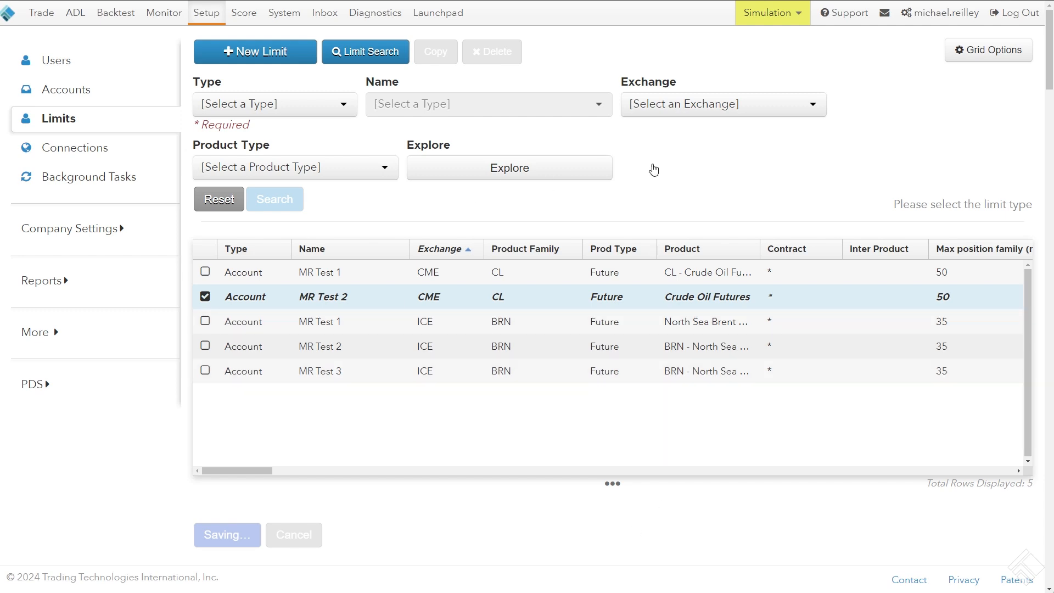
{"action": "scroll", "coordinate": [399, 403], "scroll_direction": "down", "scroll_amount": 2}
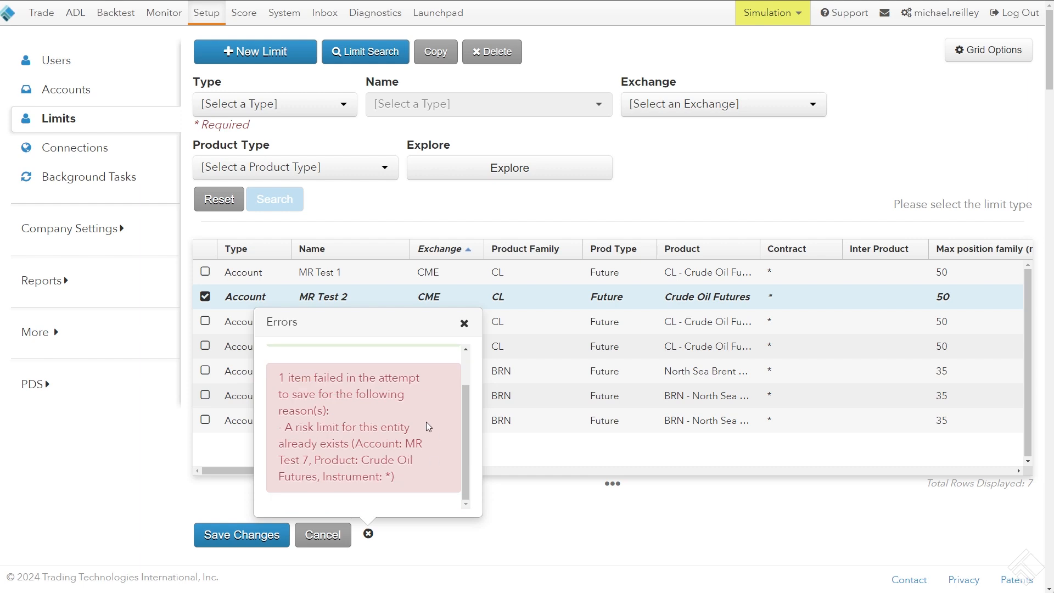
{"action": "scroll", "coordinate": [466, 416], "scroll_direction": "up", "scroll_amount": 2}
{"action": "left_click", "coordinate": [465, 325]}
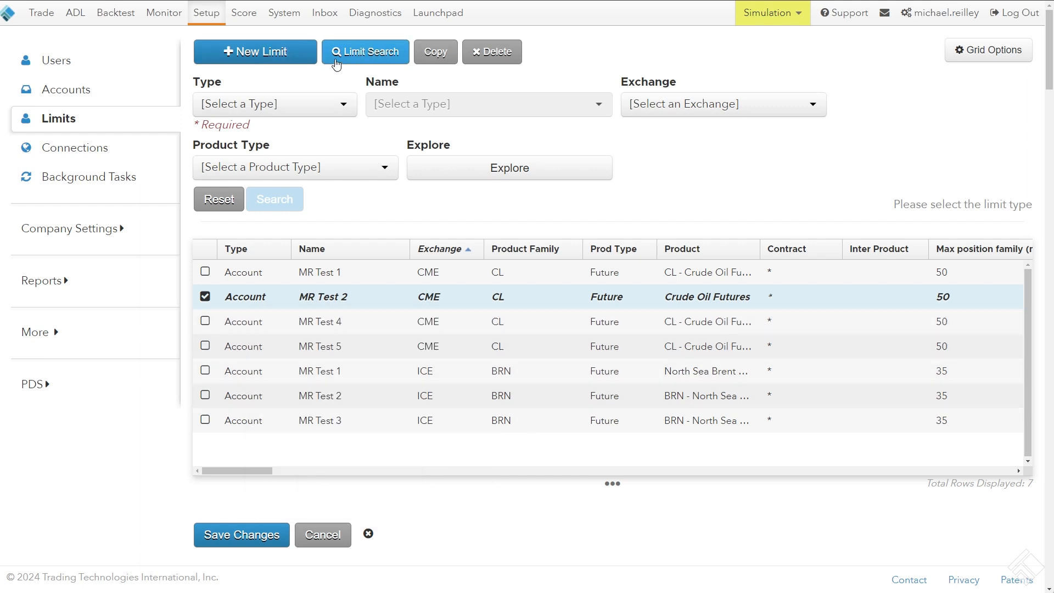
Hide the limit search filters above the results grid and show them again
{"action": "left_click", "coordinate": [360, 57]}
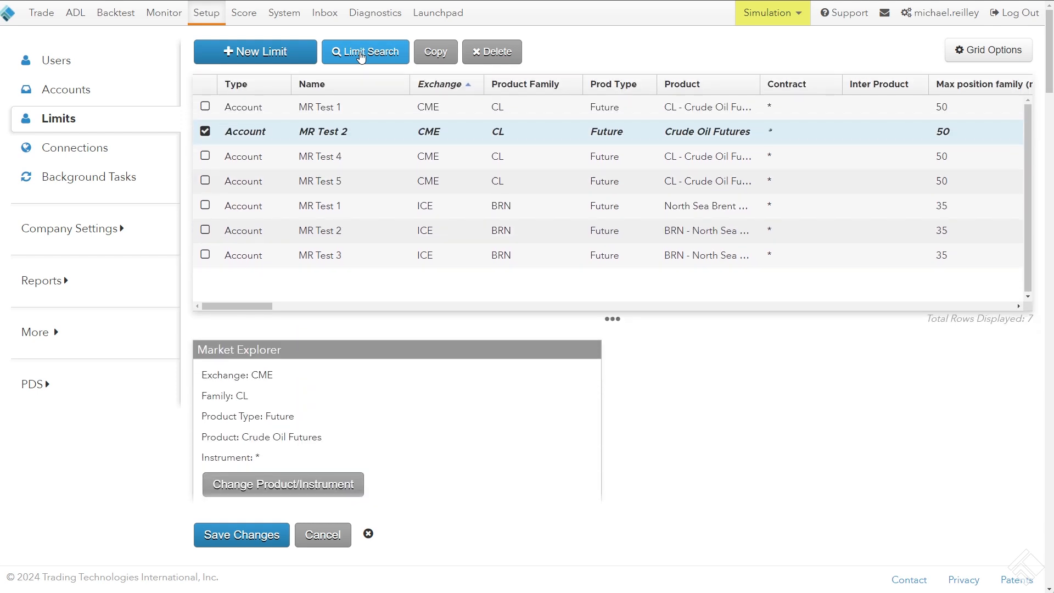
{"action": "left_click", "coordinate": [363, 58]}
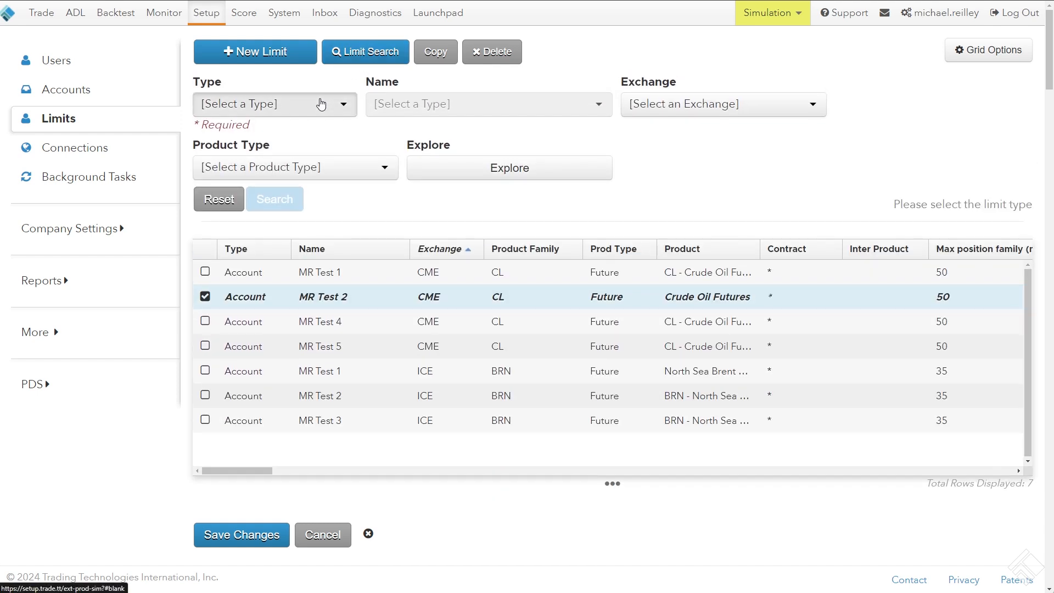
Search for the account limits of MR Test 1 through MR Test 8
{"action": "left_click", "coordinate": [318, 103]}
{"action": "left_click", "coordinate": [301, 144]}
{"action": "left_click", "coordinate": [412, 106]}
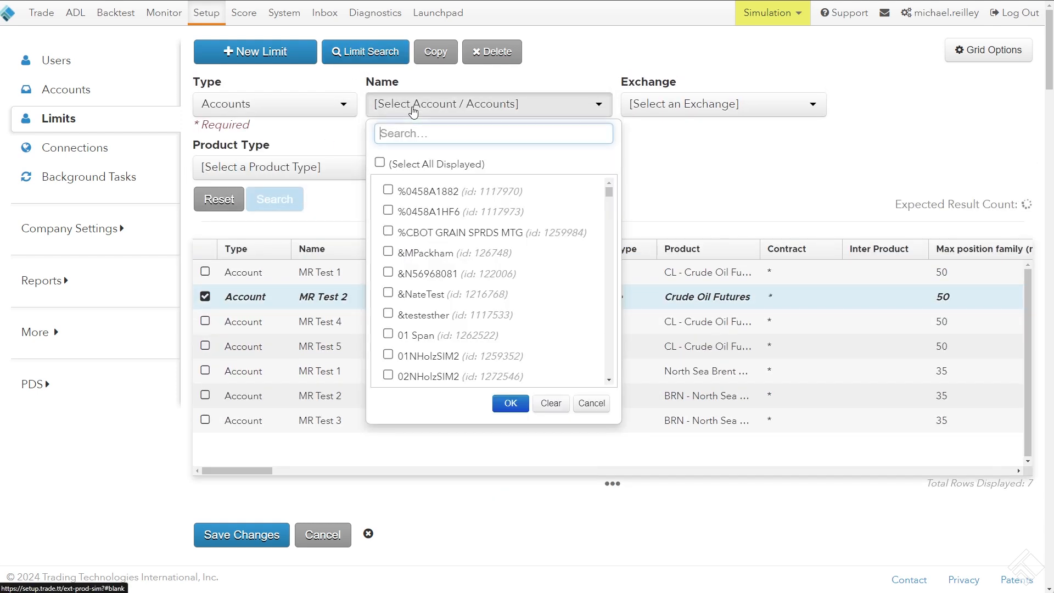
{"action": "type", "text": "MR Test"}
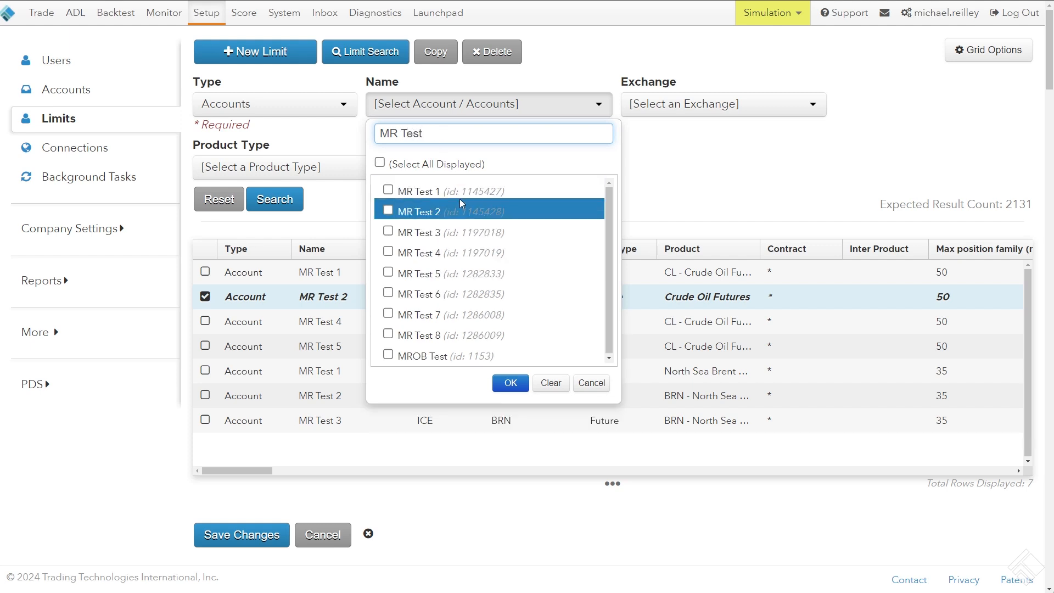
{"action": "left_click", "coordinate": [458, 194]}
{"action": "left_click", "coordinate": [450, 209]}
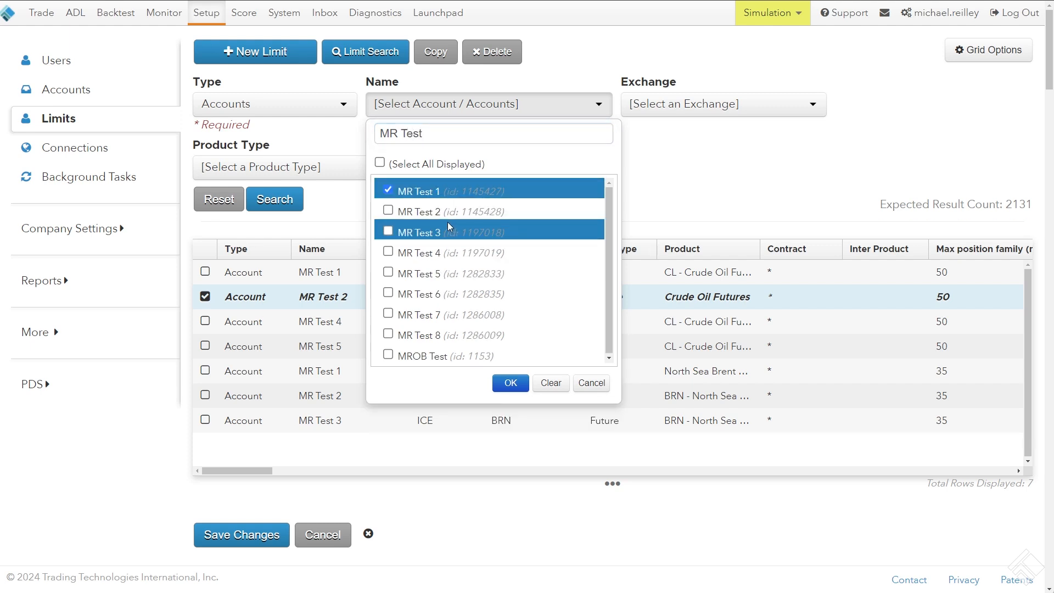
{"action": "left_click", "coordinate": [447, 229]}
{"action": "left_click", "coordinate": [454, 252]}
{"action": "left_click", "coordinate": [454, 273]}
{"action": "left_click", "coordinate": [460, 294]}
{"action": "left_click", "coordinate": [464, 314]}
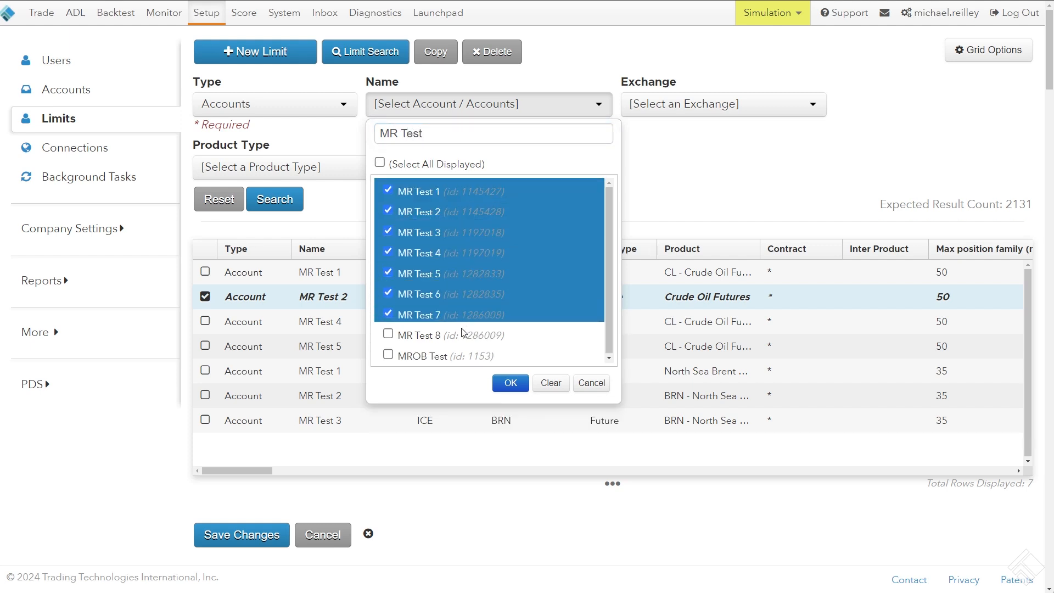
{"action": "left_click", "coordinate": [467, 335]}
{"action": "left_click", "coordinate": [510, 383]}
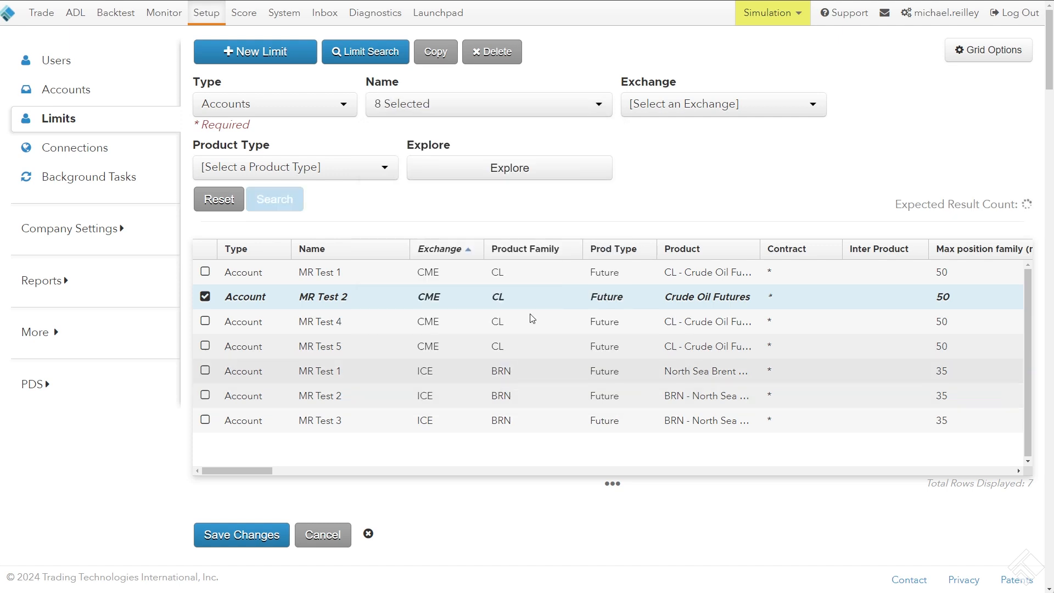
{"action": "left_click", "coordinate": [274, 199]}
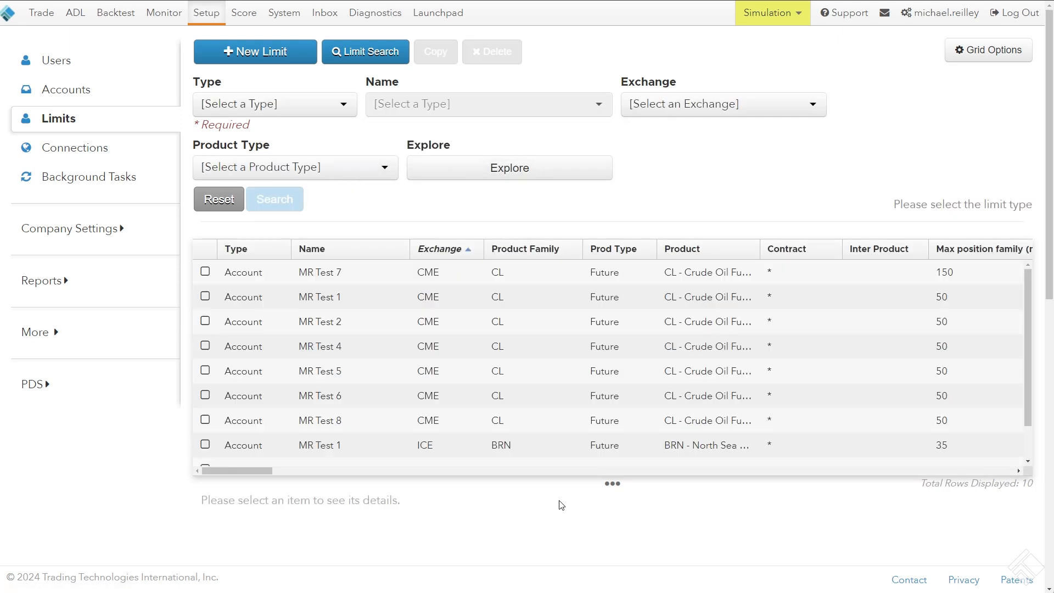
Sort the limit search results by account name
{"action": "left_click", "coordinate": [357, 251]}
{"action": "left_click", "coordinate": [360, 249]}
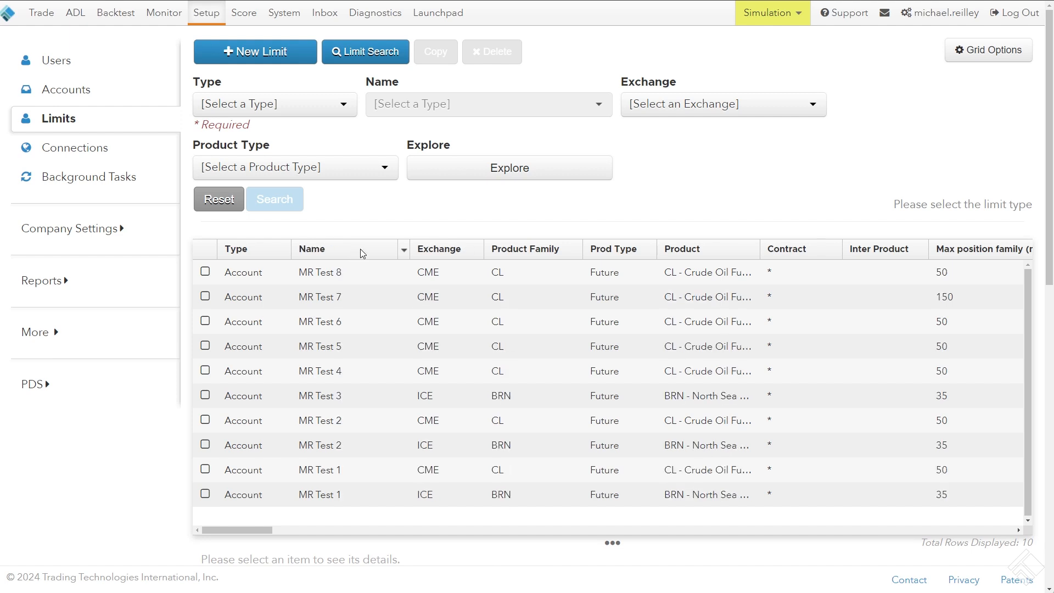
{"action": "left_click", "coordinate": [360, 249]}
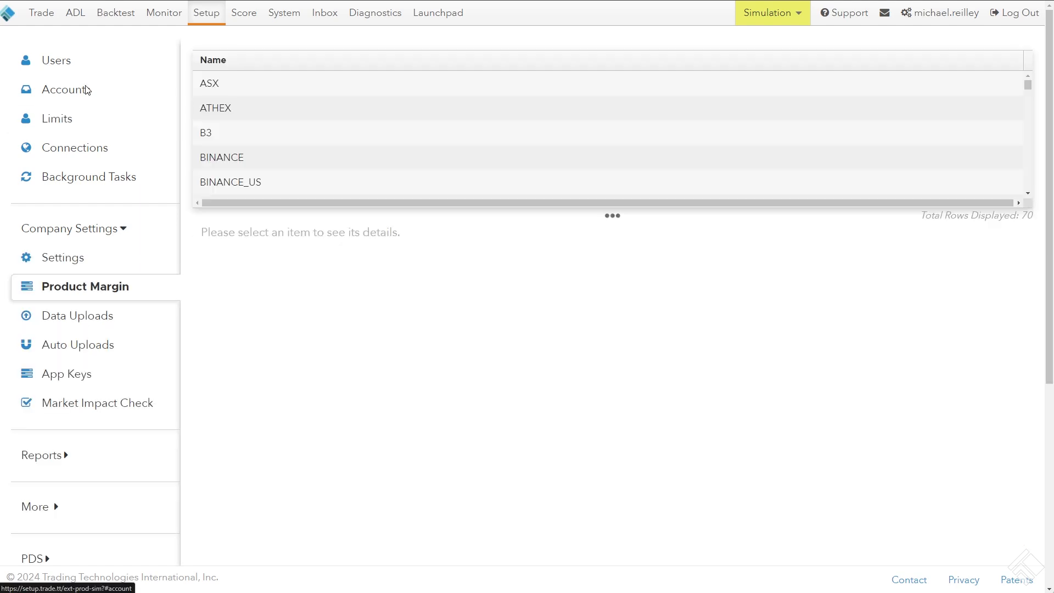
Open account MR T from the current user's assigned accounts and show its Credit Settings under SOD/Credit
{"action": "left_click", "coordinate": [87, 90]}
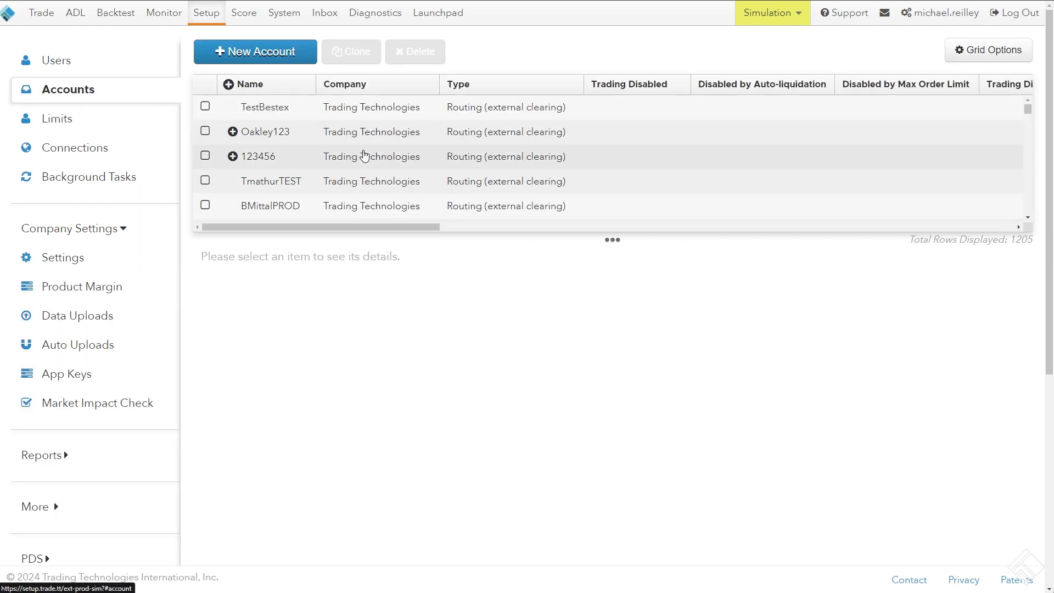
{"action": "left_click", "coordinate": [100, 64]}
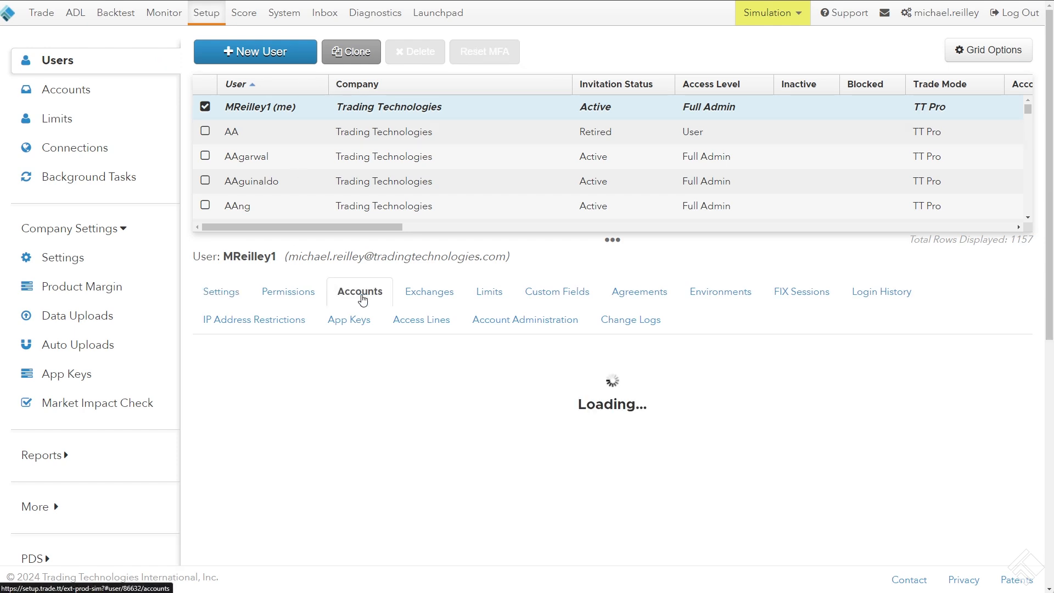
{"action": "left_click", "coordinate": [361, 294]}
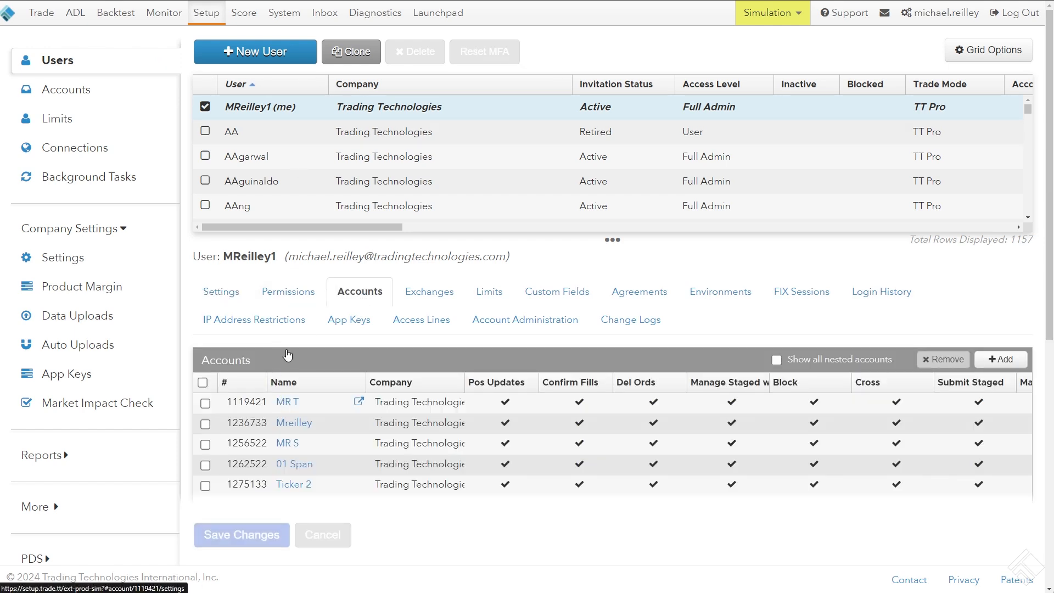
{"action": "left_click", "coordinate": [285, 403]}
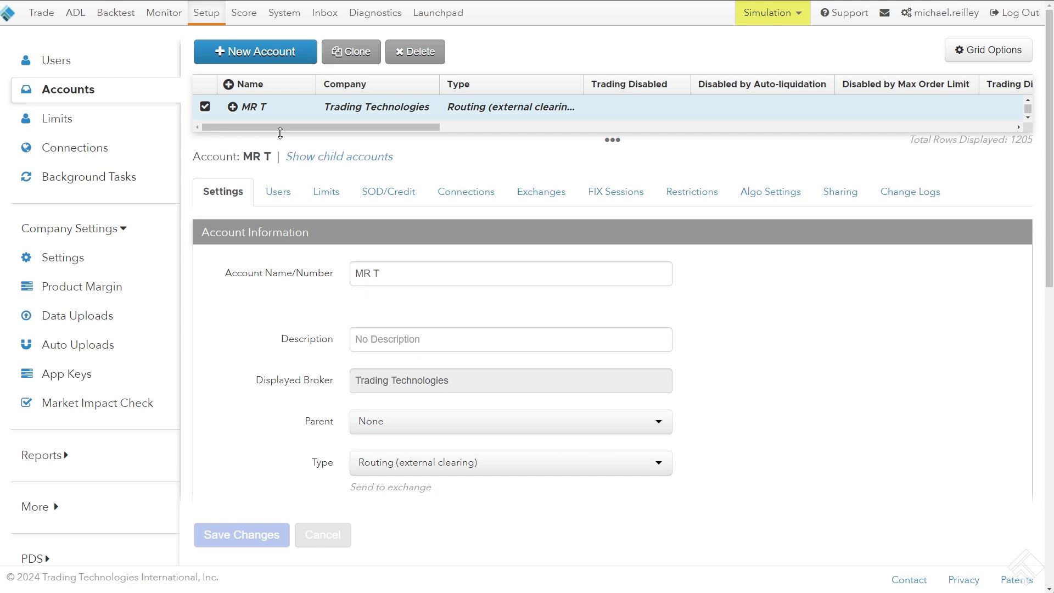
{"action": "left_click", "coordinate": [395, 199]}
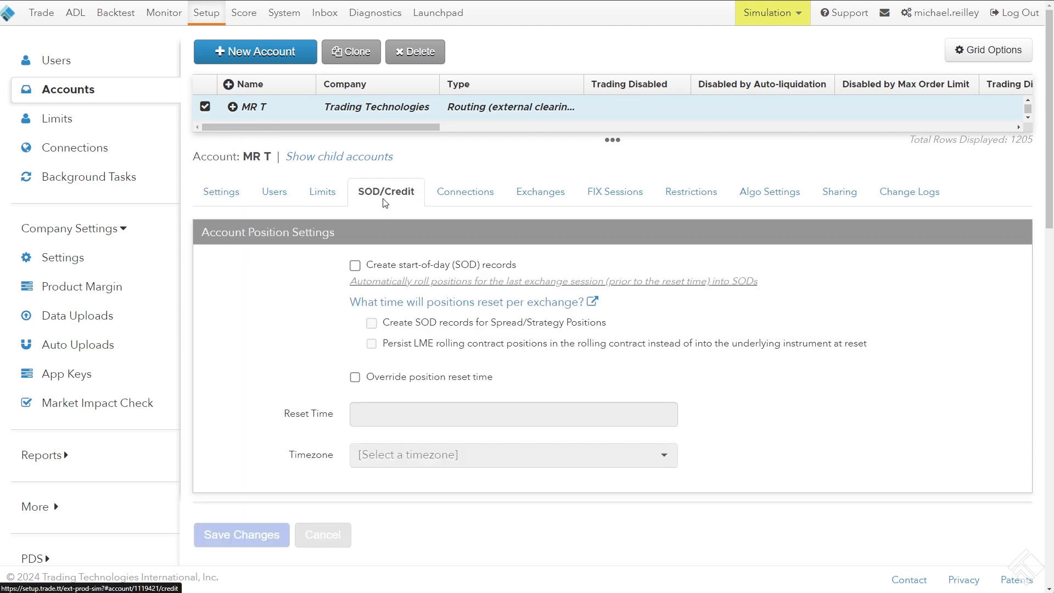
{"action": "scroll", "coordinate": [378, 208], "scroll_direction": "down", "scroll_amount": 4}
{"action": "scroll", "coordinate": [270, 225], "scroll_direction": "up", "scroll_amount": 2}
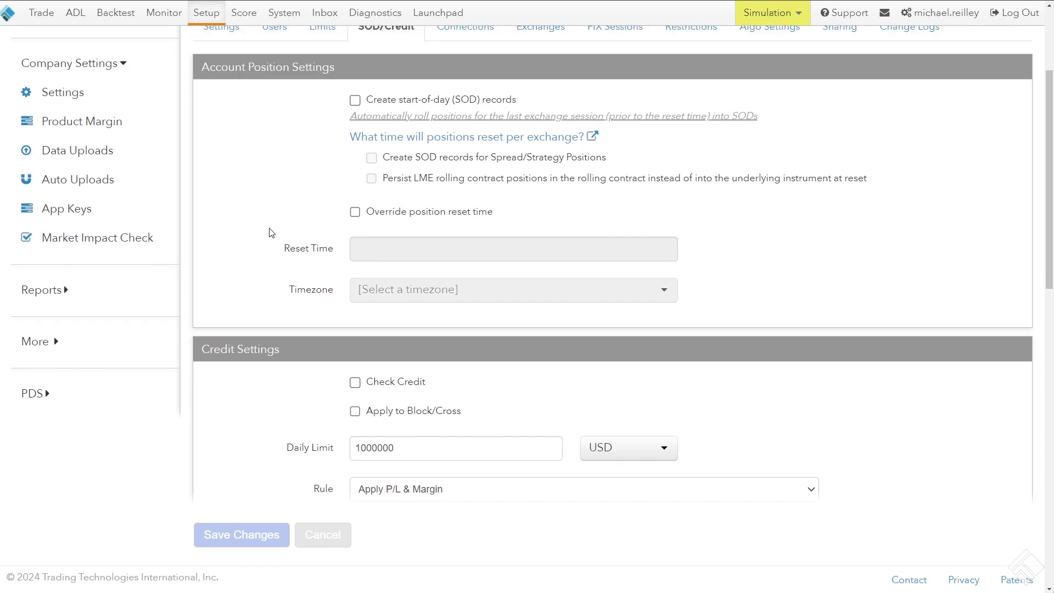
{"action": "scroll", "coordinate": [230, 253], "scroll_direction": "down", "scroll_amount": 3}
{"action": "triple_click", "coordinate": [277, 239]}
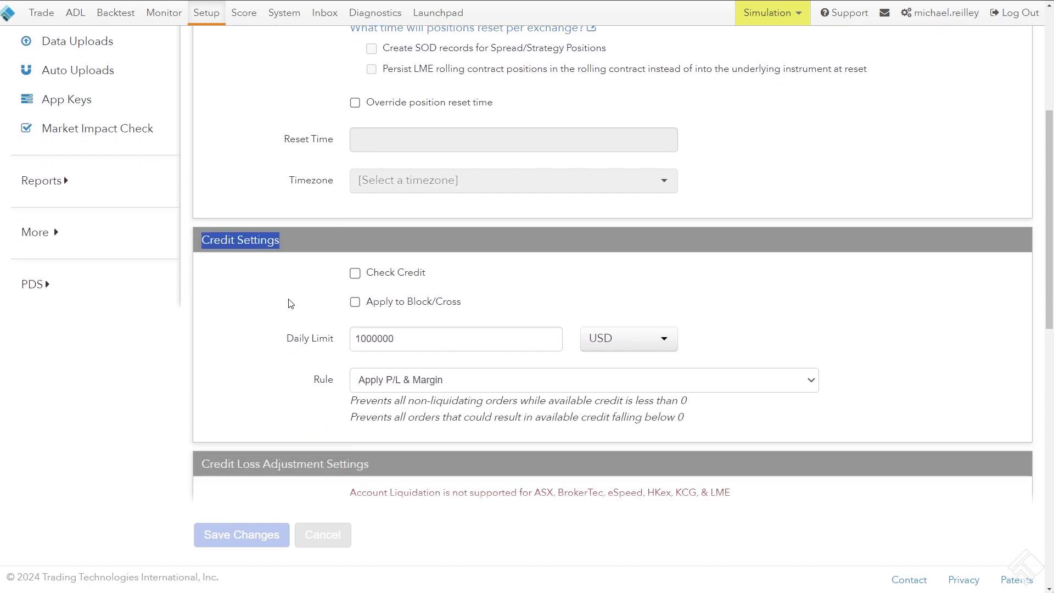
Enable Check Credit for account MR T and set its daily credit limit to 10000
{"action": "left_click", "coordinate": [355, 275]}
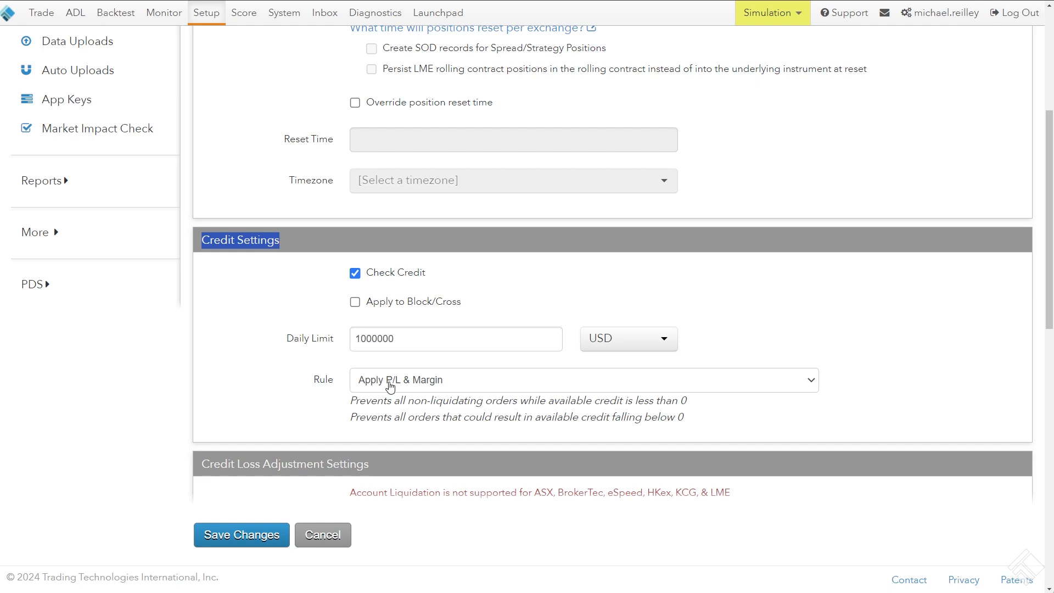
{"action": "left_click", "coordinate": [295, 338]}
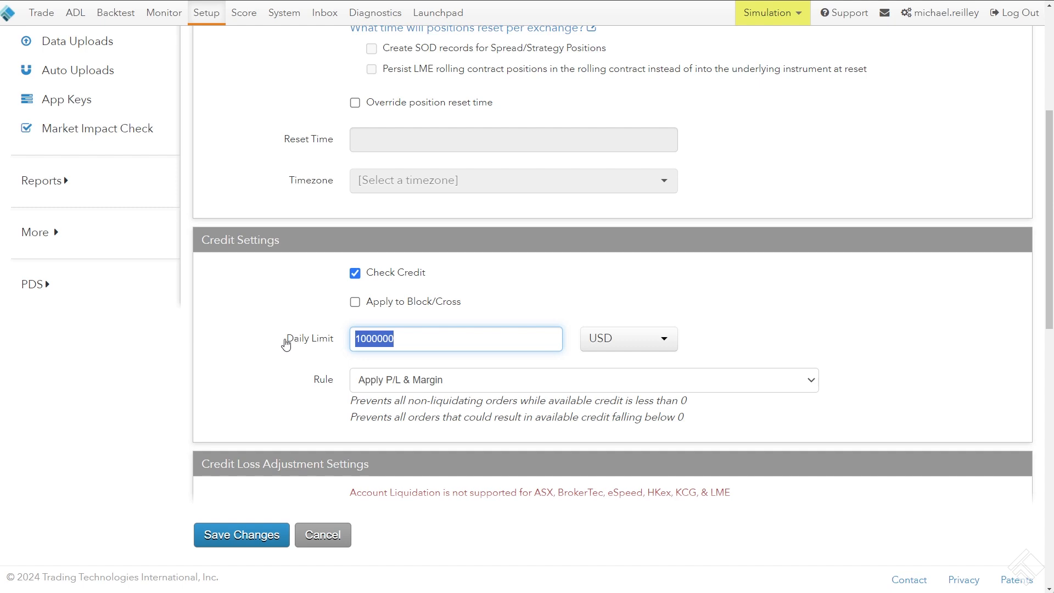
{"action": "type", "text": "10"}
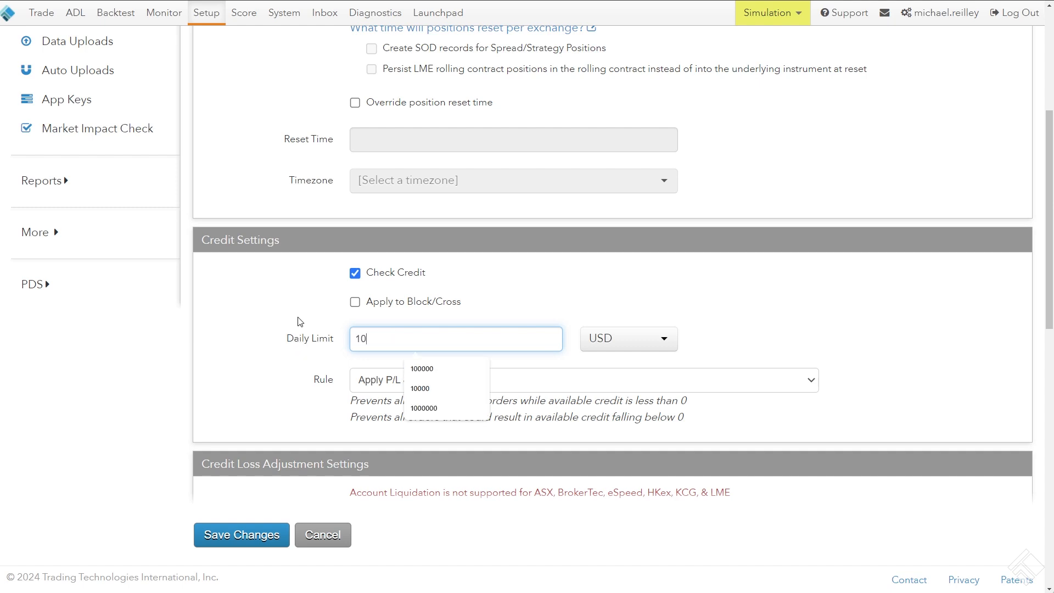
{"action": "left_click", "coordinate": [557, 326]}
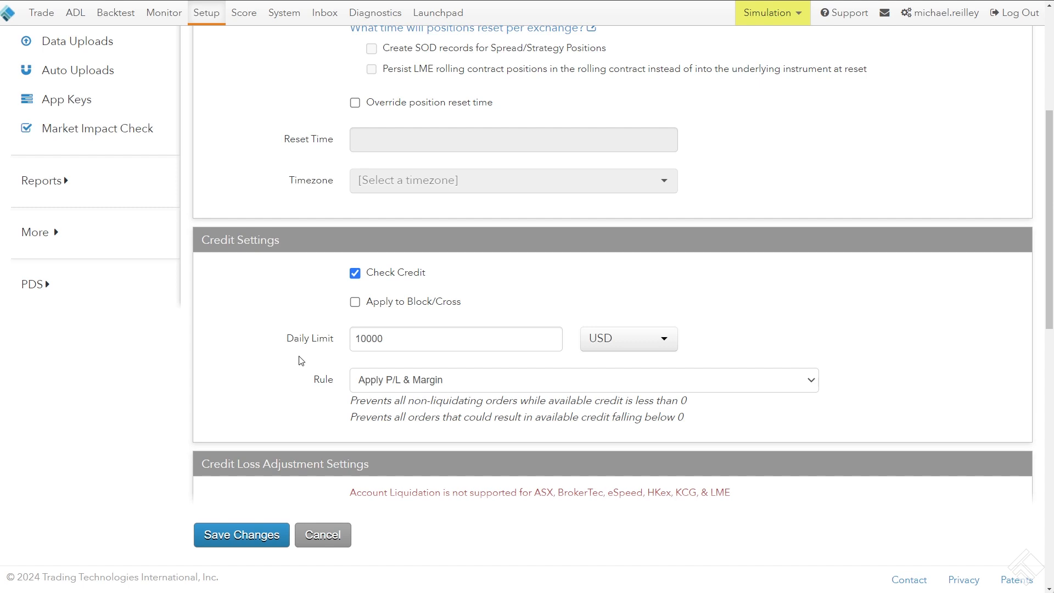
Open the company's Product Margin settings, discarding the unsaved changes to account MR T
{"action": "scroll", "coordinate": [301, 361], "scroll_direction": "up", "scroll_amount": 5}
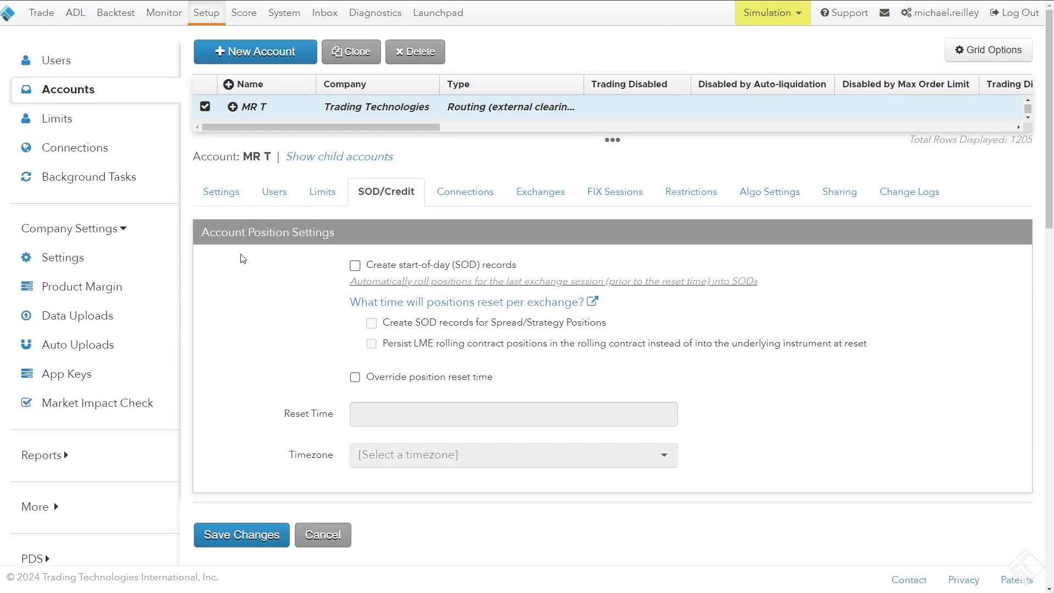
{"action": "left_click", "coordinate": [103, 228]}
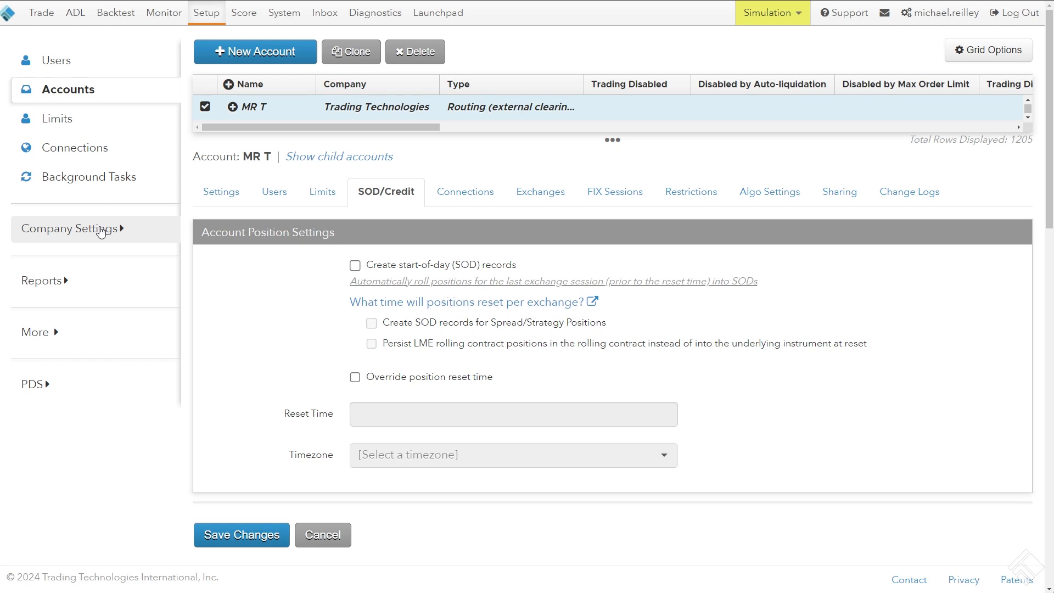
{"action": "left_click", "coordinate": [110, 230]}
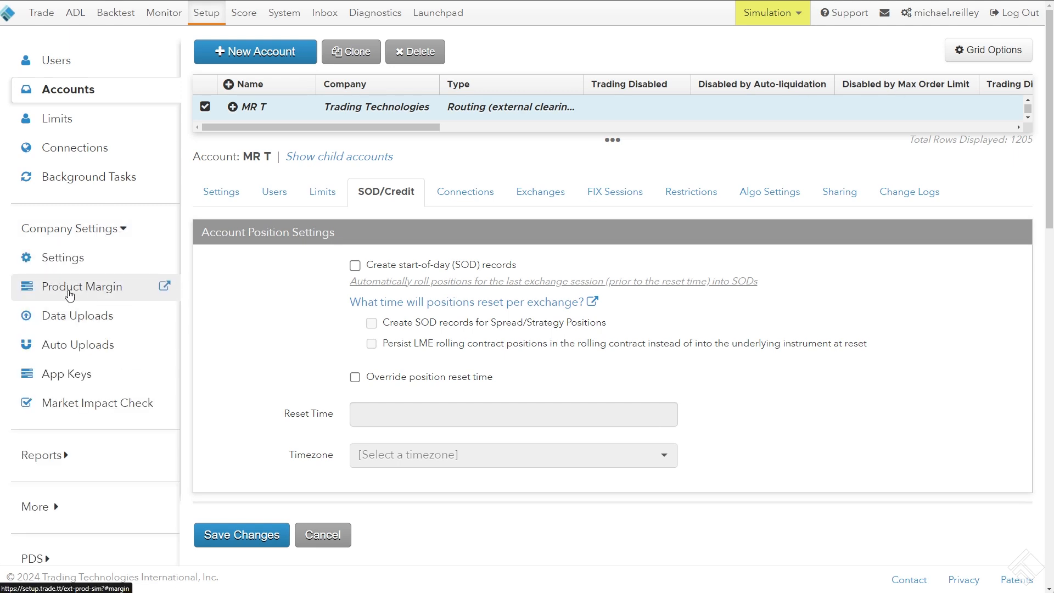
{"action": "left_click", "coordinate": [72, 293]}
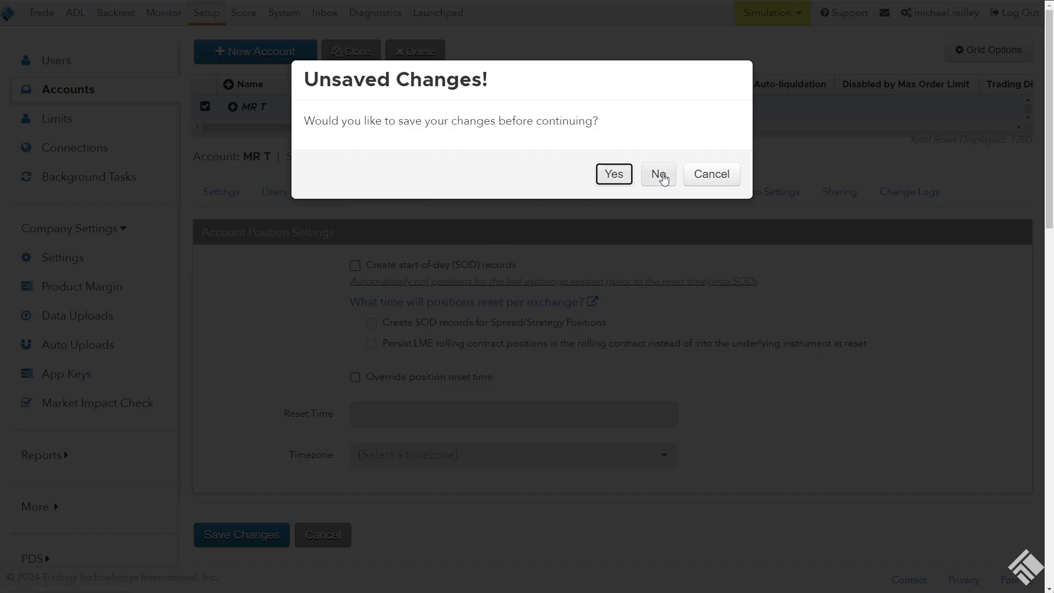
{"action": "left_click", "coordinate": [662, 175]}
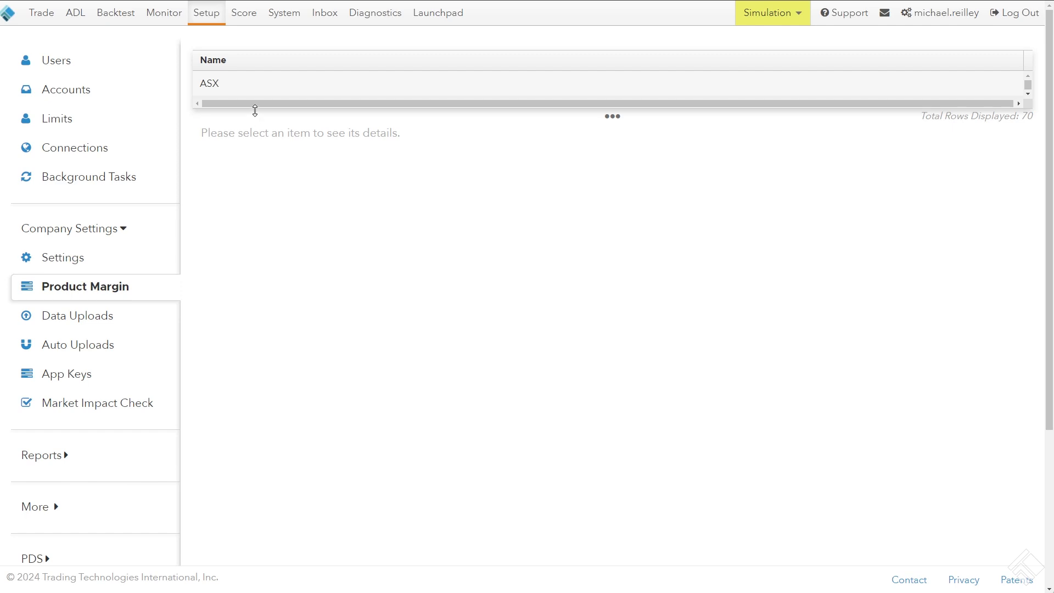
Show the product margins of the CME exchange, resizing the exchange list to make room for them
{"action": "left_click_drag", "start_coordinate": [255, 111], "coordinate": [251, 256]}
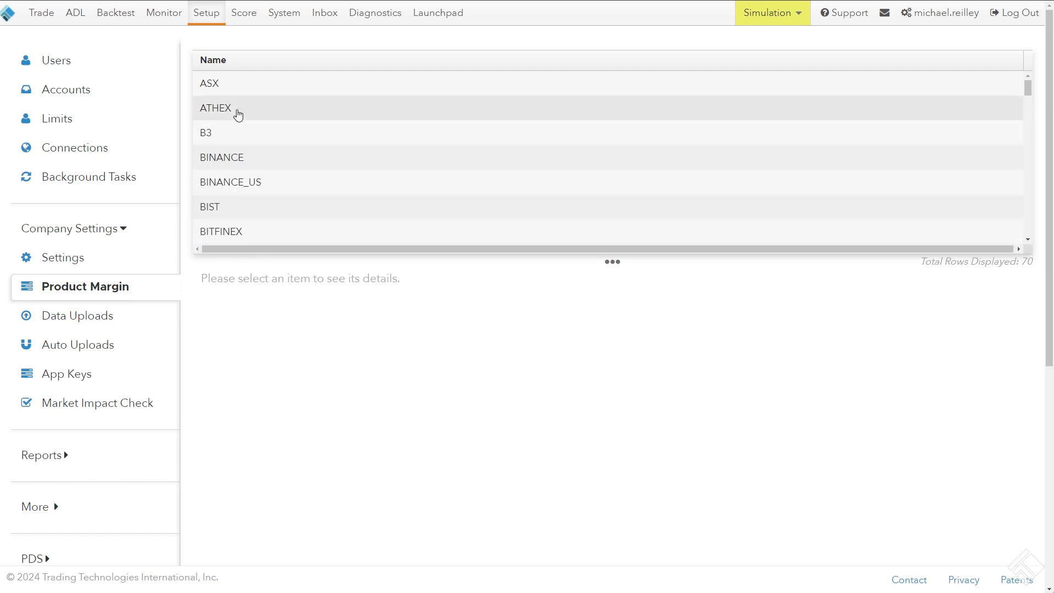
{"action": "scroll", "coordinate": [264, 195], "scroll_direction": "down", "scroll_amount": 5}
{"action": "scroll", "coordinate": [264, 196], "scroll_direction": "up", "scroll_amount": 5}
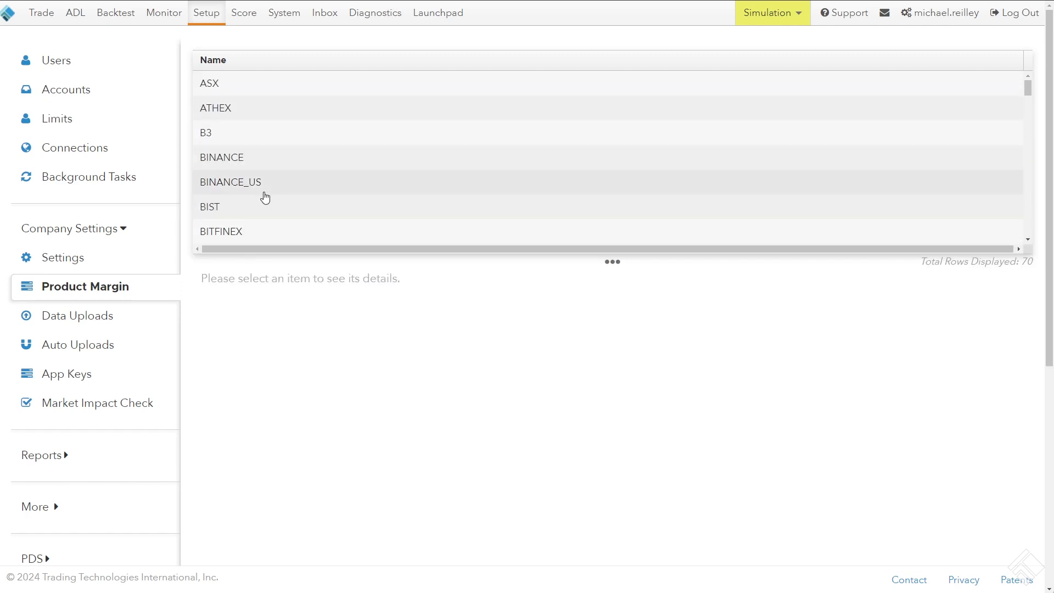
{"action": "scroll", "coordinate": [262, 156], "scroll_direction": "down", "scroll_amount": 4}
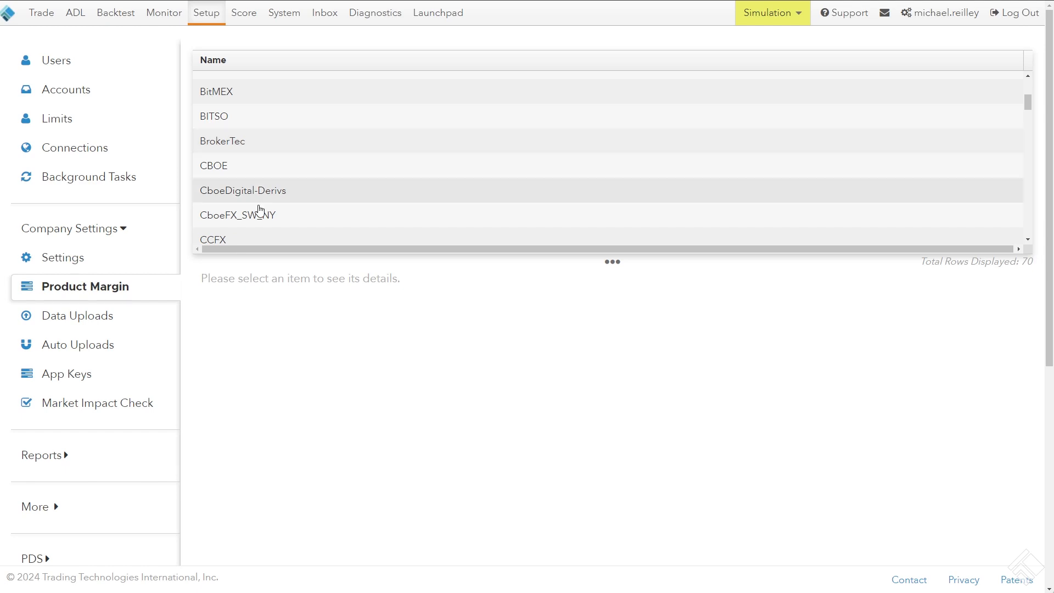
{"action": "scroll", "coordinate": [259, 212], "scroll_direction": "down", "scroll_amount": 2}
{"action": "left_click", "coordinate": [275, 226]}
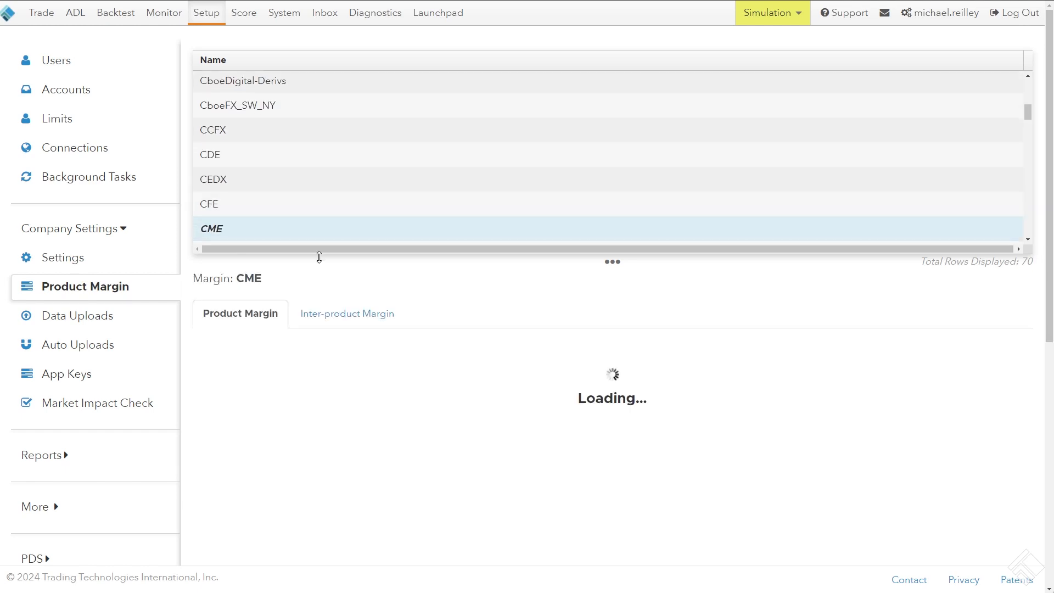
{"action": "left_click_drag", "start_coordinate": [256, 262], "coordinate": [257, 149]}
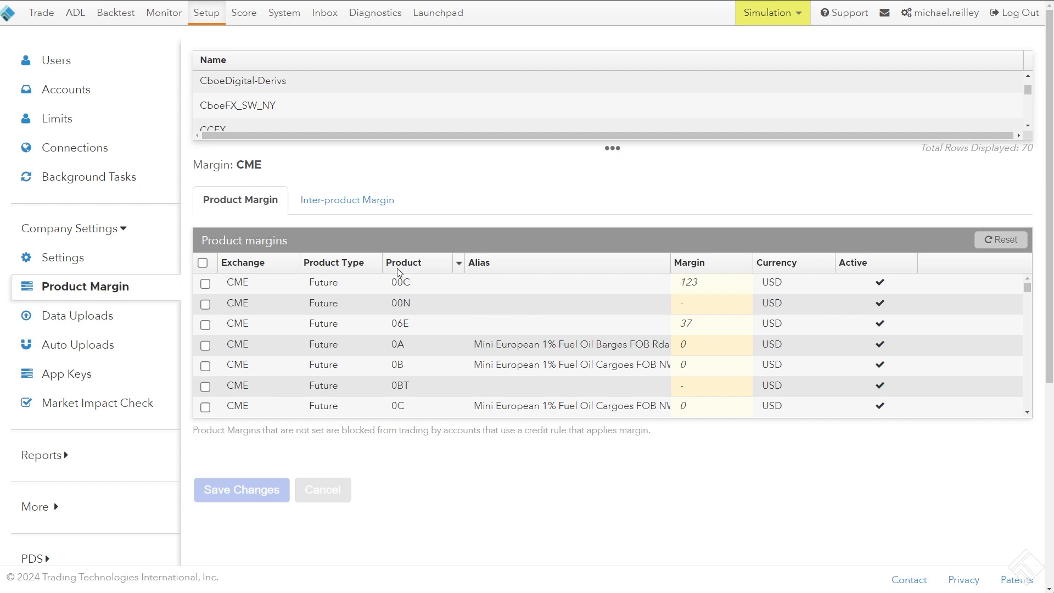
Filter the CME product margins to the product ES only
{"action": "left_click", "coordinate": [458, 264]}
{"action": "type", "text": "ES"}
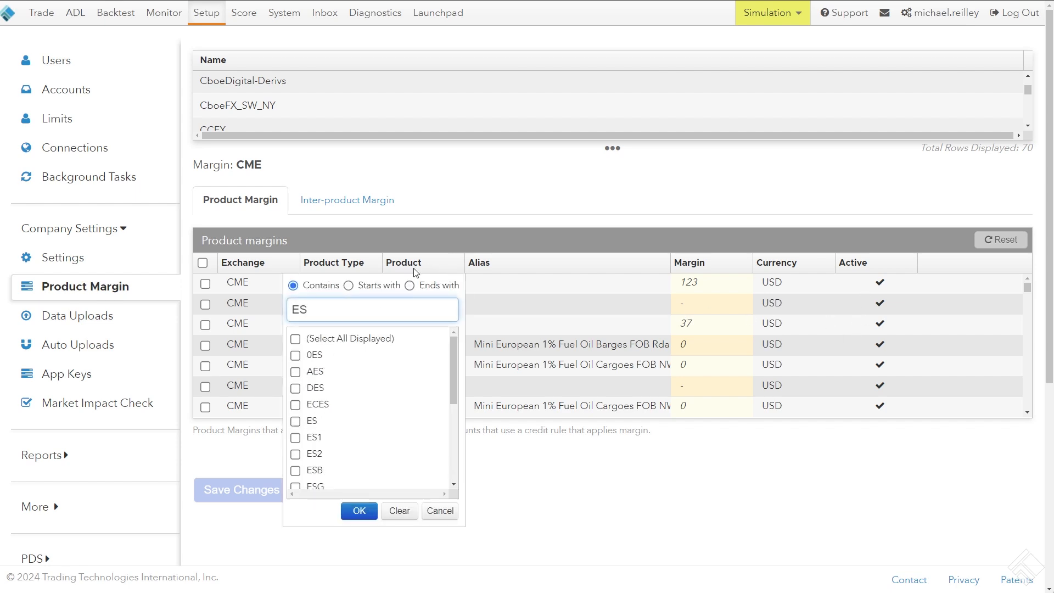
{"action": "left_click", "coordinate": [458, 264]}
{"action": "type", "text": "es"}
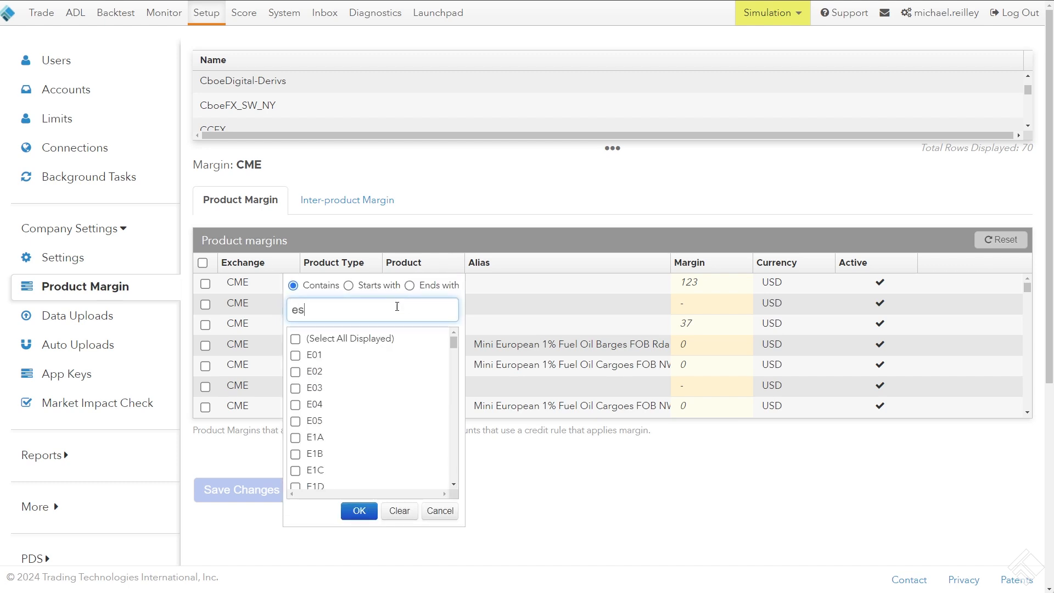
{"action": "left_click", "coordinate": [313, 422]}
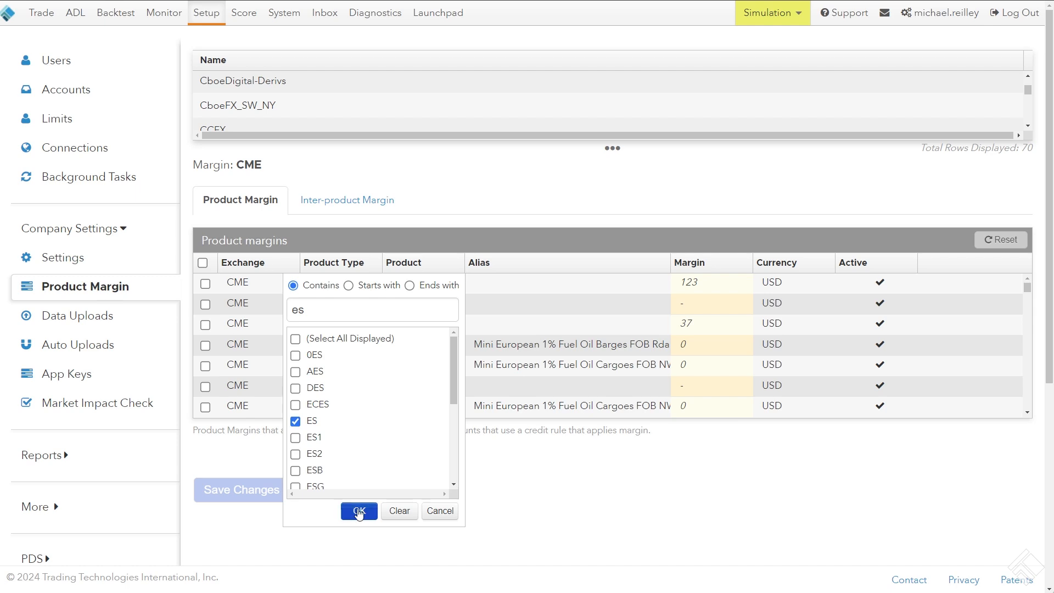
{"action": "left_click", "coordinate": [359, 511]}
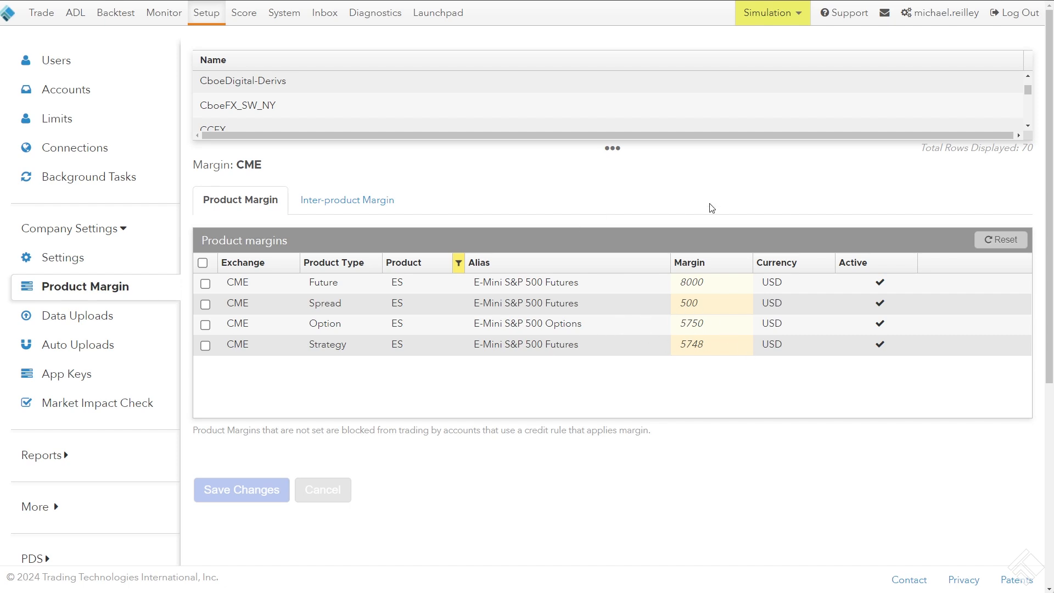
Set the margin of the CME ES Future product to 9000 and save the change
{"action": "left_click", "coordinate": [348, 286]}
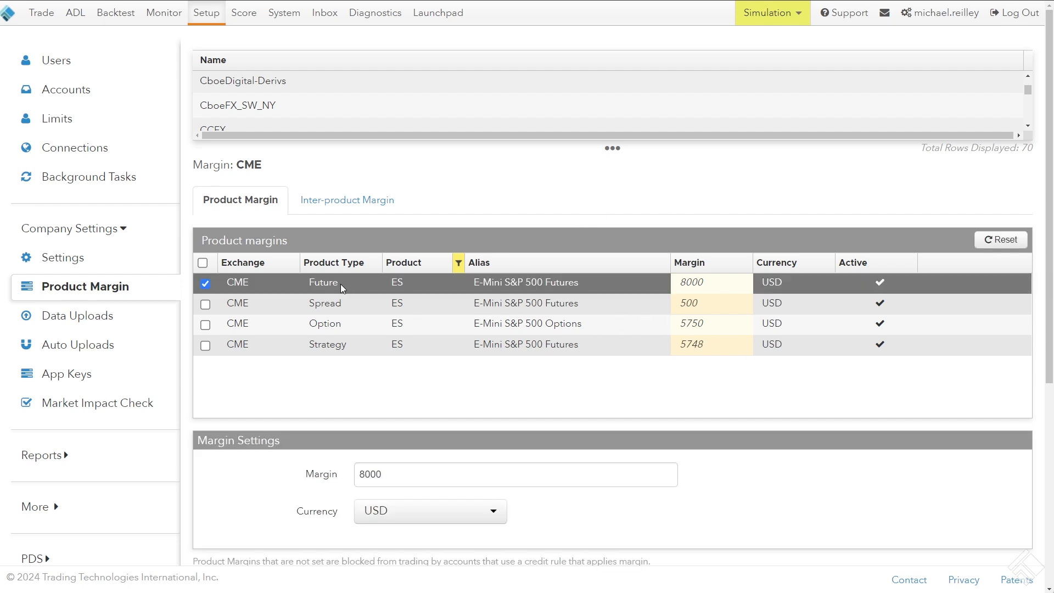
{"action": "double_click", "coordinate": [711, 282]}
{"action": "scroll", "coordinate": [581, 217], "scroll_direction": "down", "scroll_amount": 2}
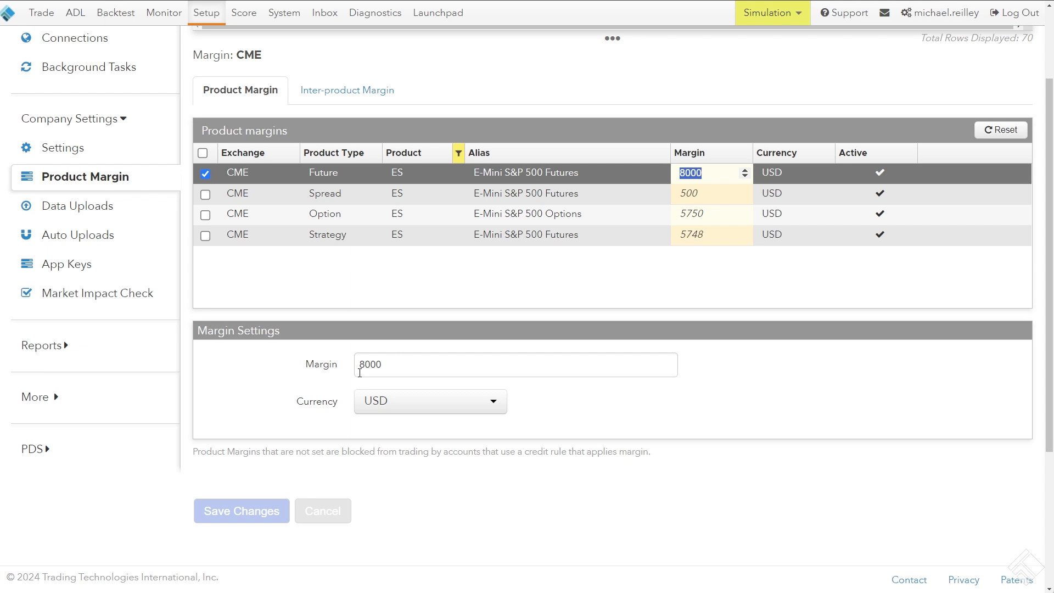
{"action": "left_click", "coordinate": [413, 377]}
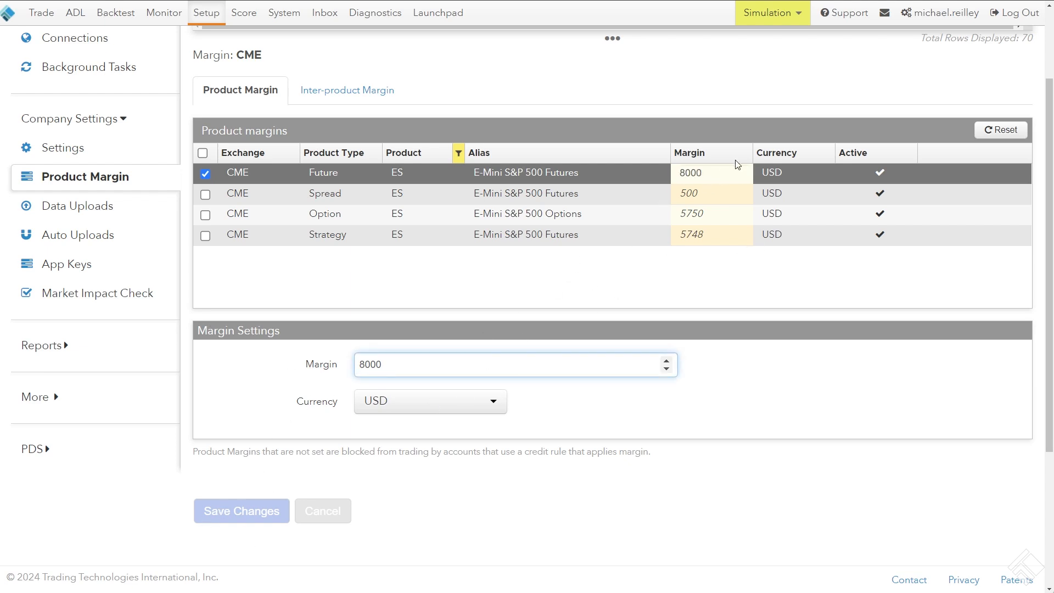
{"action": "left_click", "coordinate": [681, 173]}
{"action": "type", "text": "9"}
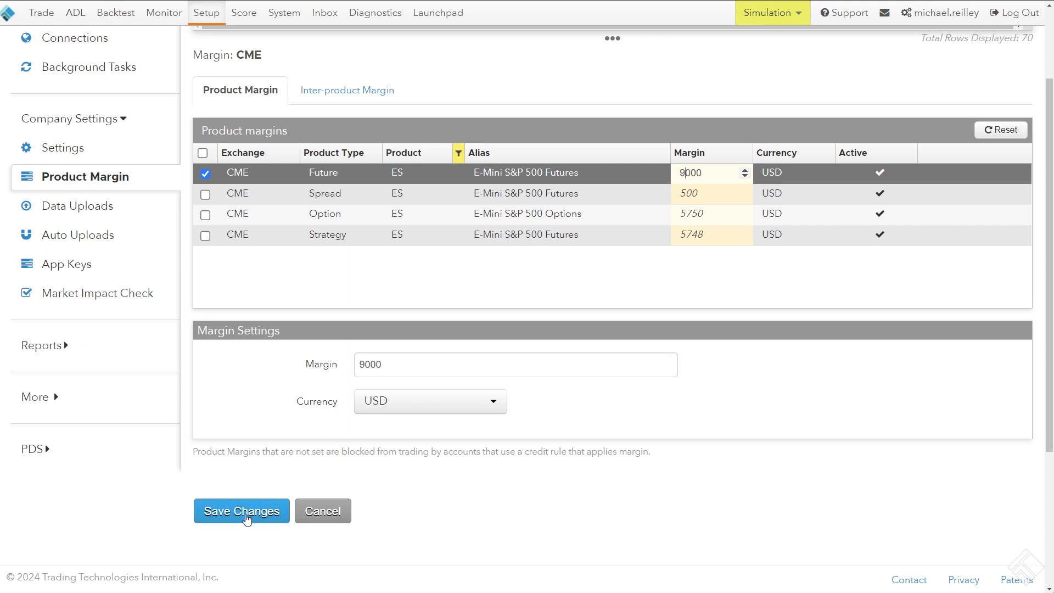
{"action": "left_click", "coordinate": [245, 518]}
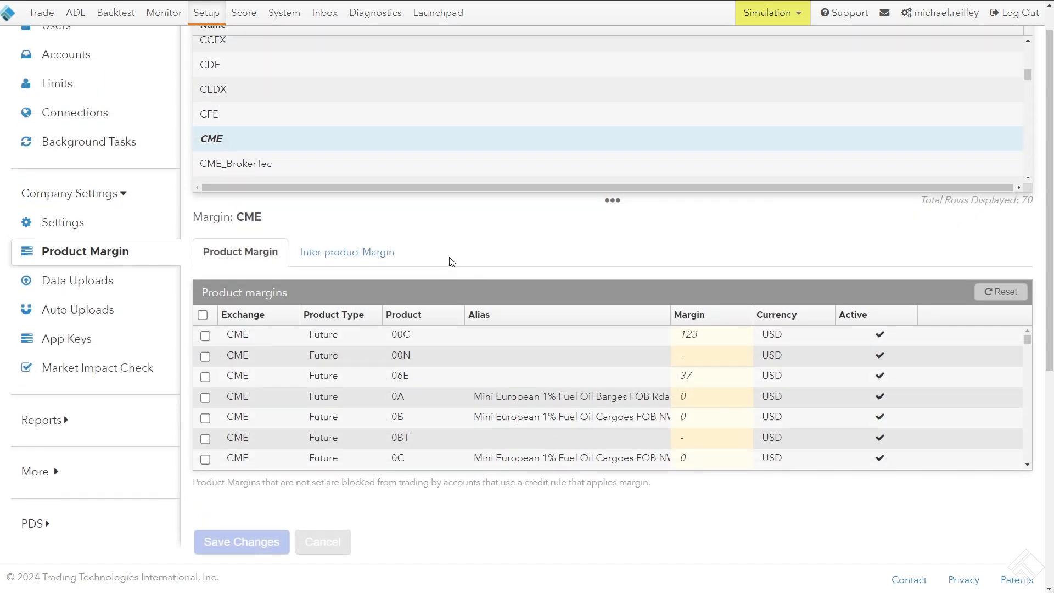
Open the limits of account MR T by way of the signed-in user's assigned accounts
{"action": "scroll", "coordinate": [261, 153], "scroll_direction": "up", "scroll_amount": 1}
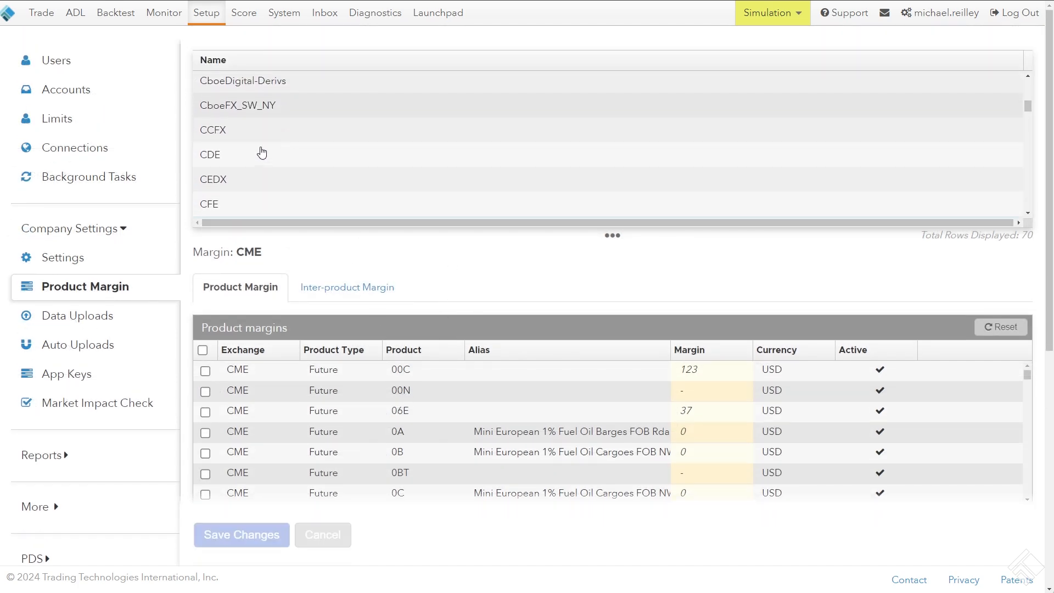
{"action": "left_click", "coordinate": [108, 97]}
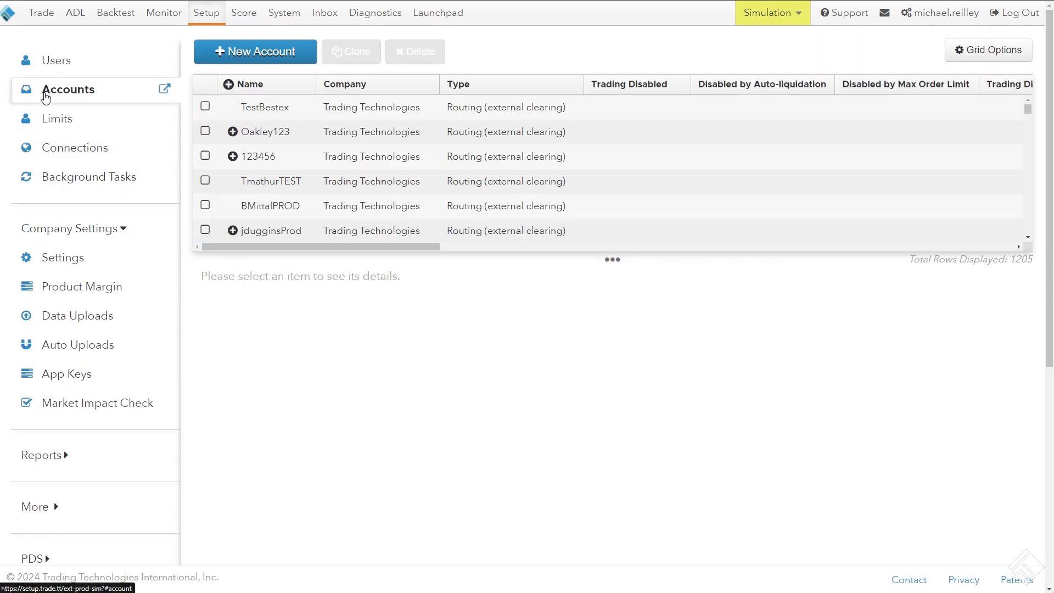
{"action": "left_click", "coordinate": [121, 61]}
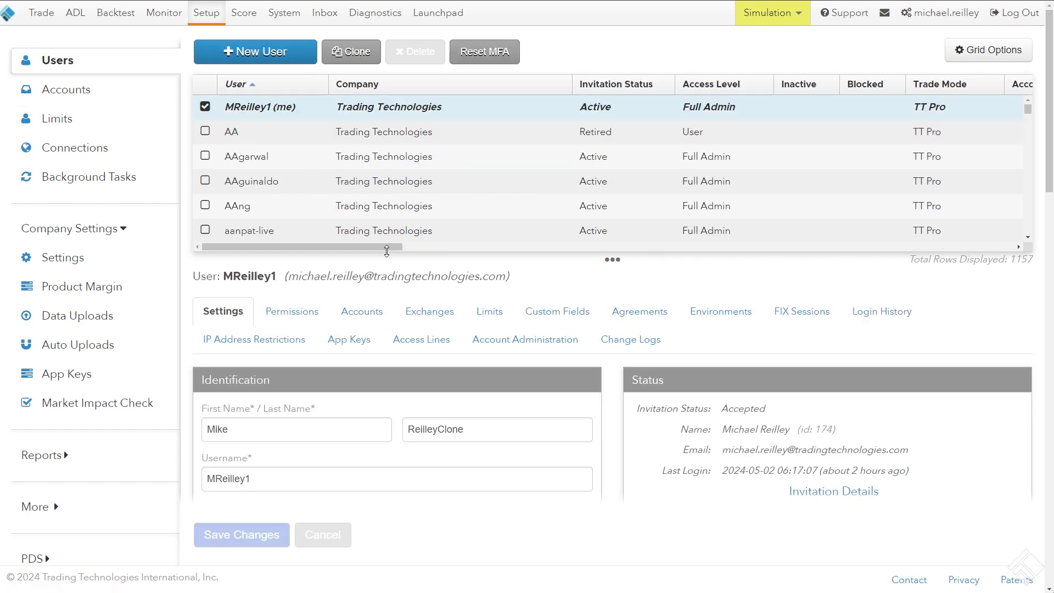
{"action": "left_click", "coordinate": [362, 216]}
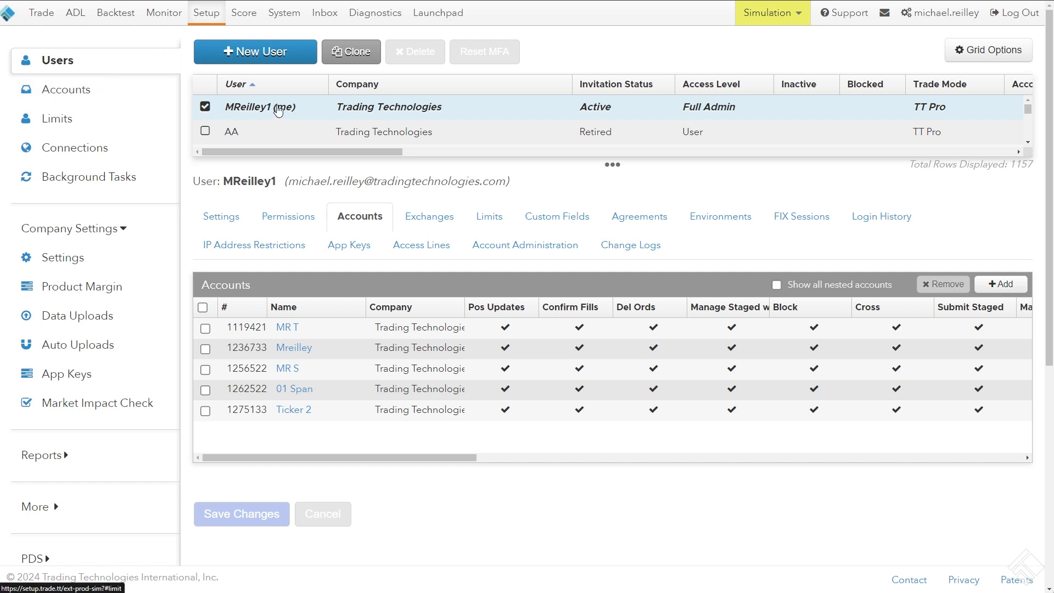
{"action": "left_click", "coordinate": [294, 328]}
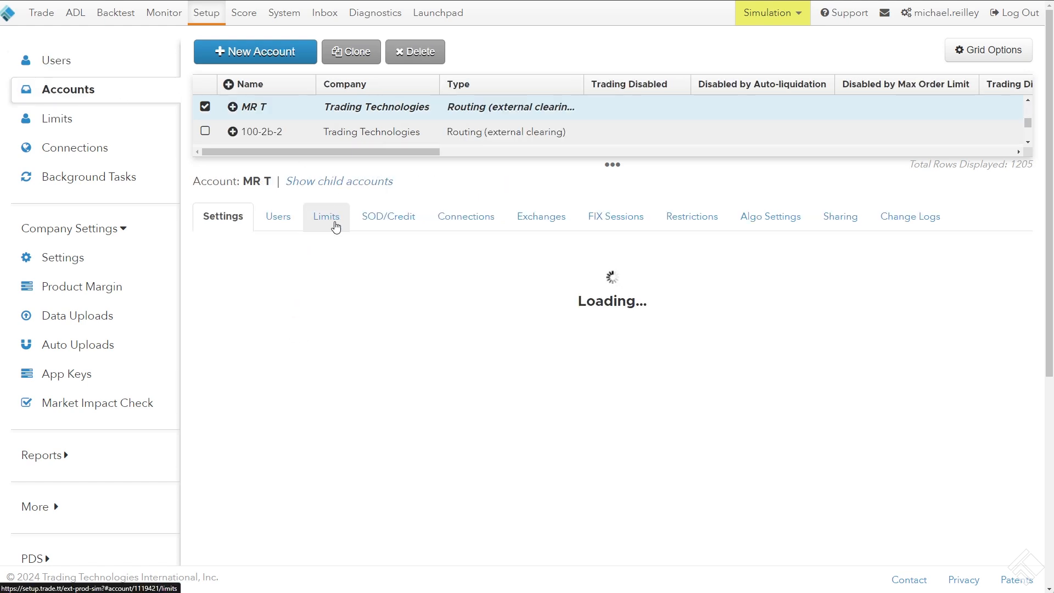
{"action": "left_click", "coordinate": [333, 222]}
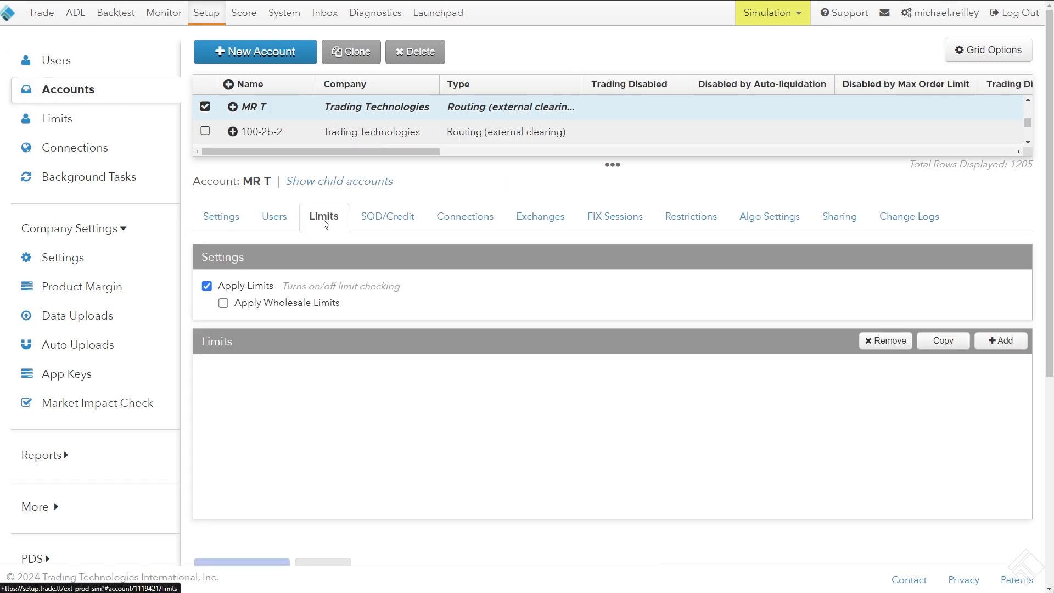
Add a limit to account MR T for exchange CME, family ES, type Future and product ES
{"action": "left_click", "coordinate": [999, 340]}
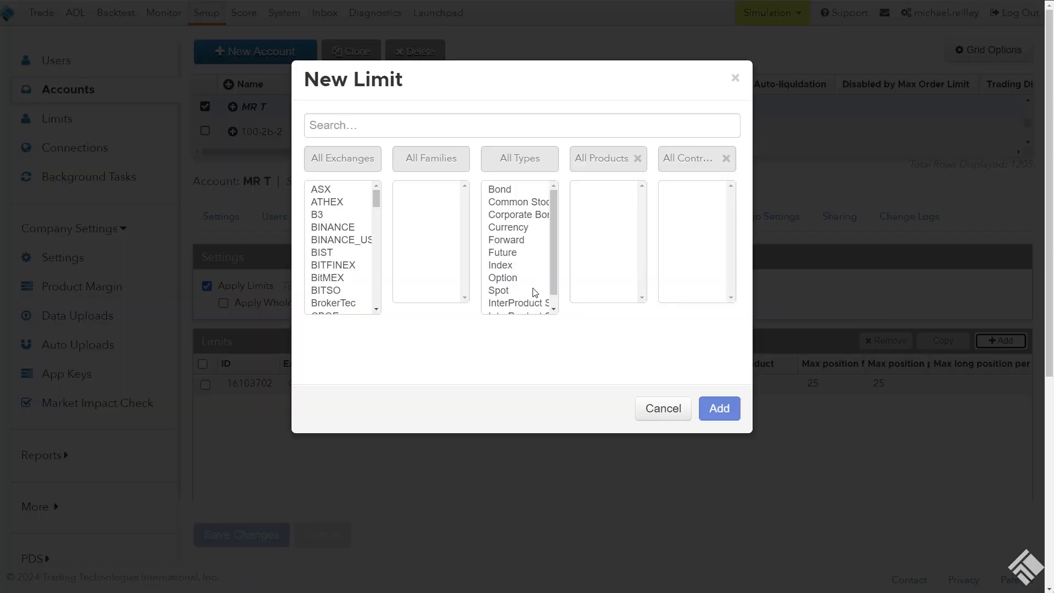
{"action": "left_click", "coordinate": [357, 281]}
{"action": "type", "text": "cme"}
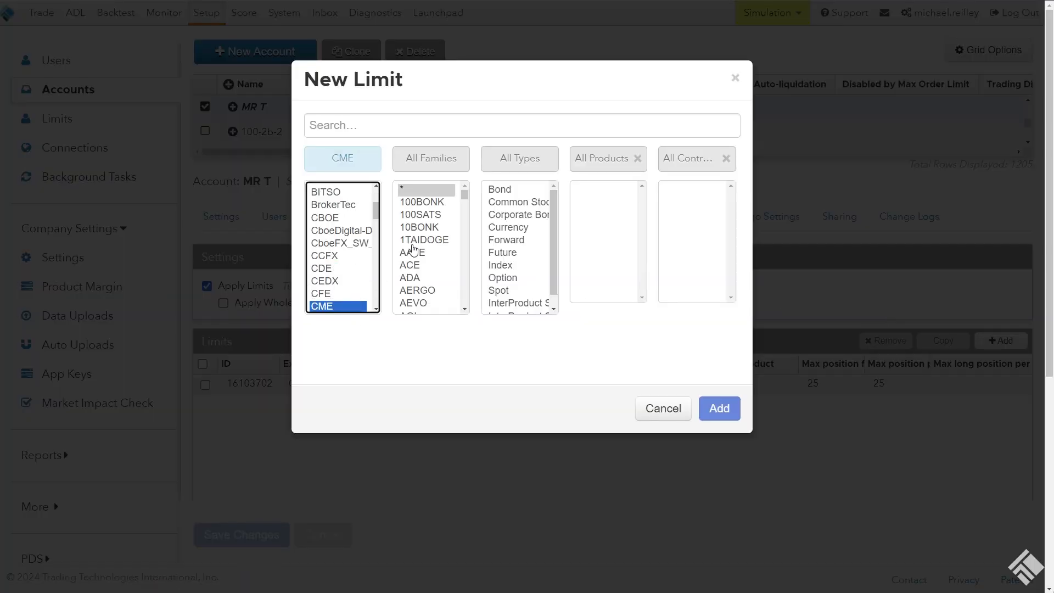
{"action": "left_click", "coordinate": [426, 262]}
{"action": "type", "text": "es"}
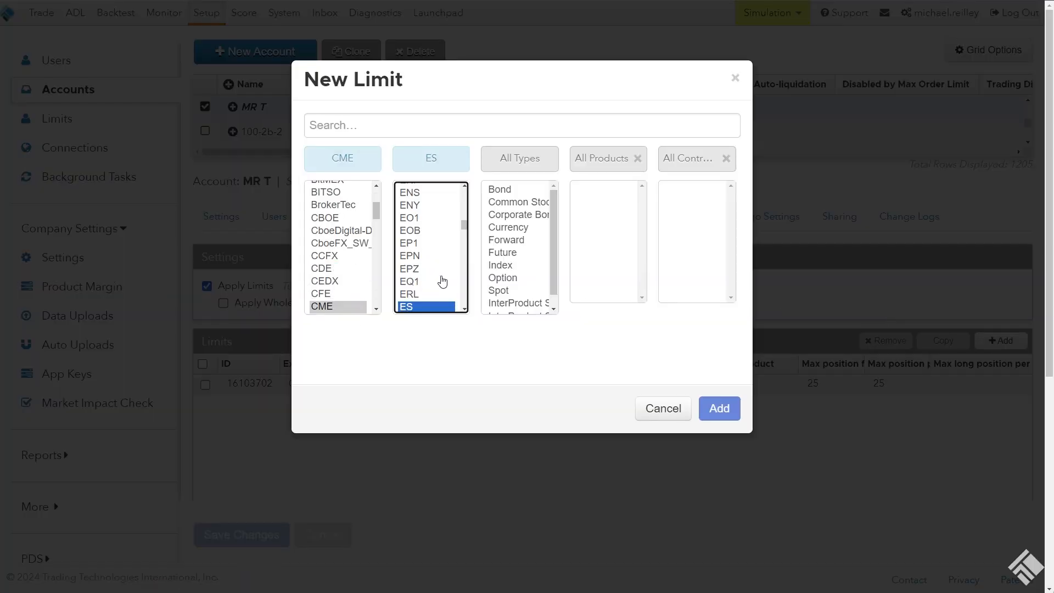
{"action": "left_click", "coordinate": [522, 254]}
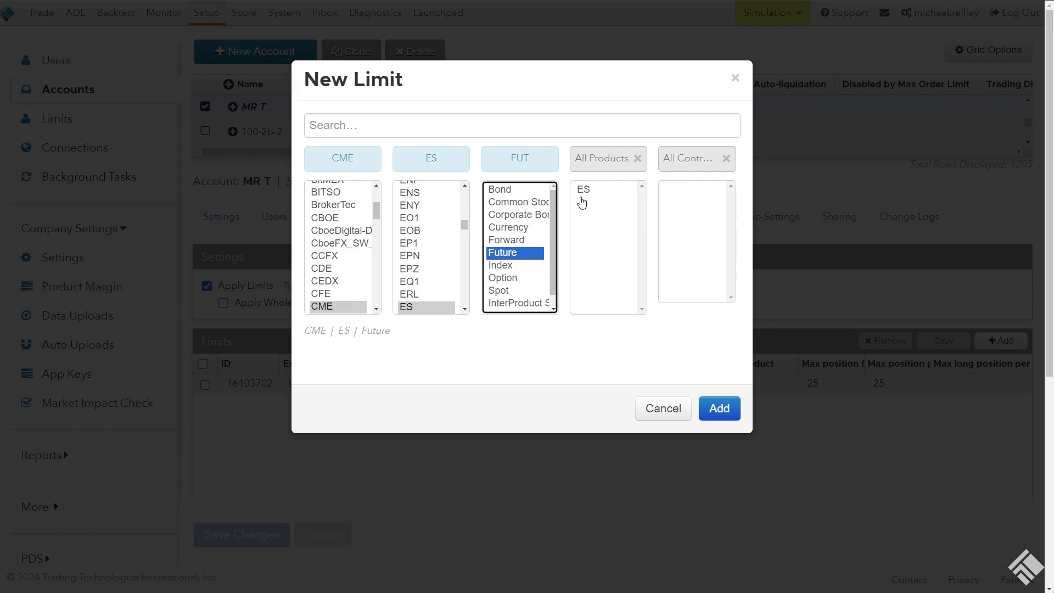
{"action": "left_click", "coordinate": [604, 190]}
{"action": "left_click", "coordinate": [720, 409]}
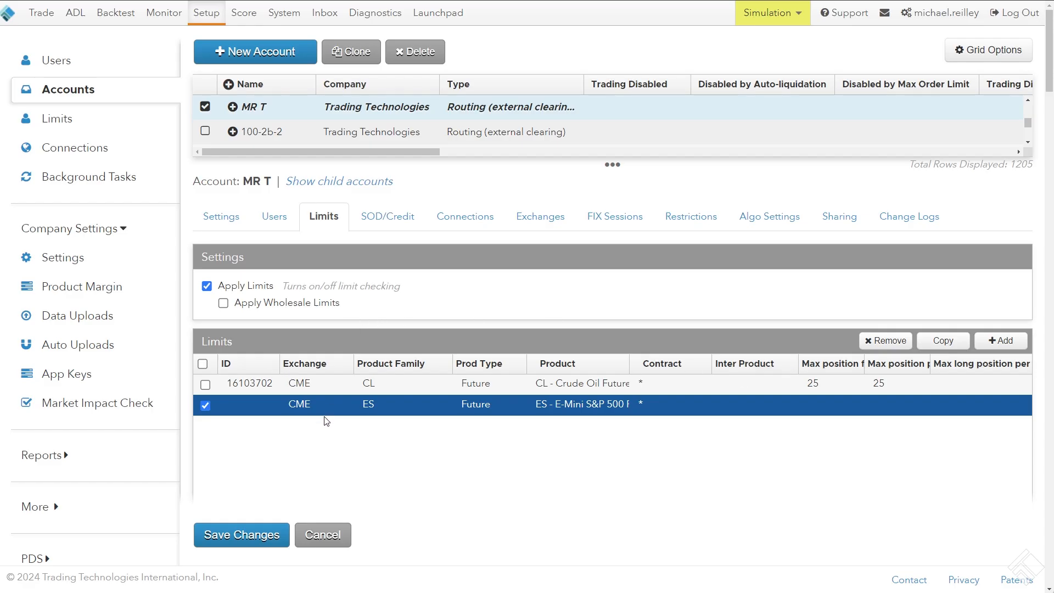
Allow outright trading in the new ES limit and set its outright max order quantity to 10
{"action": "scroll", "coordinate": [326, 421], "scroll_direction": "down", "scroll_amount": 2}
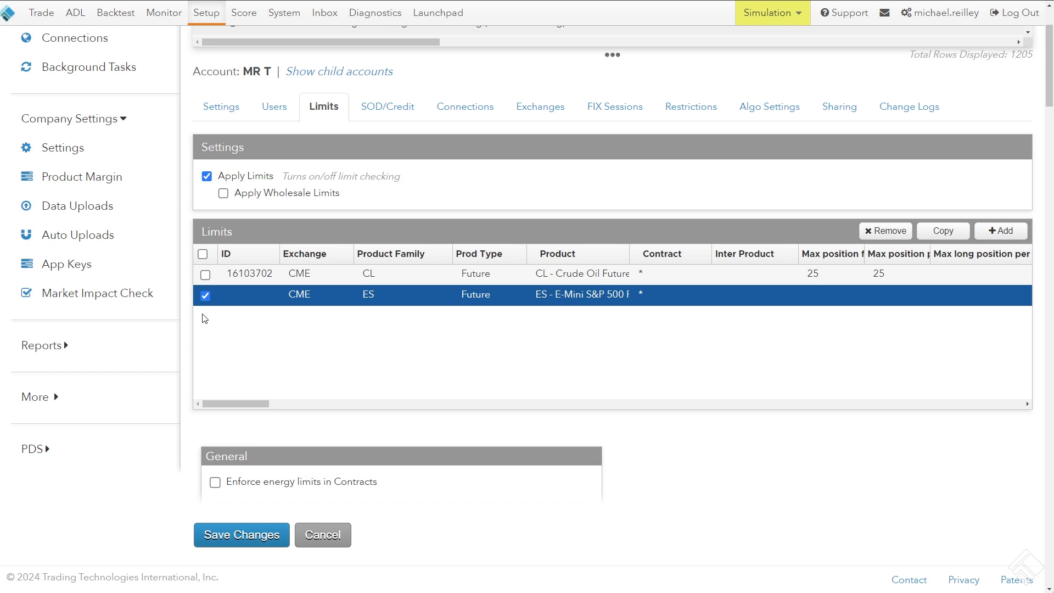
{"action": "scroll", "coordinate": [187, 313], "scroll_direction": "down", "scroll_amount": 1}
{"action": "scroll", "coordinate": [187, 312], "scroll_direction": "down", "scroll_amount": 4}
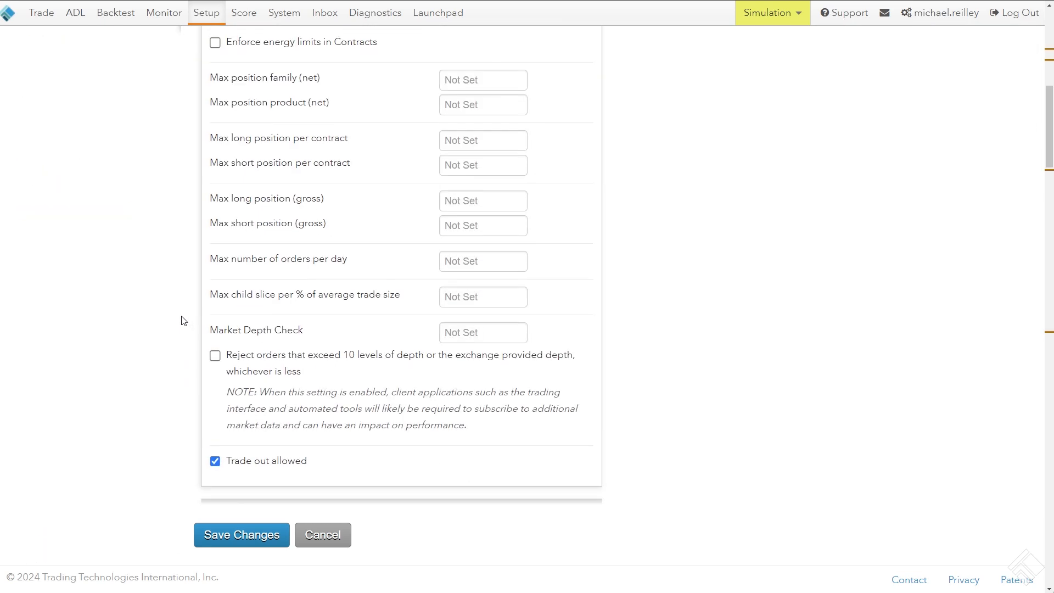
{"action": "scroll", "coordinate": [183, 319], "scroll_direction": "down", "scroll_amount": 8}
{"action": "scroll", "coordinate": [182, 320], "scroll_direction": "up", "scroll_amount": 5}
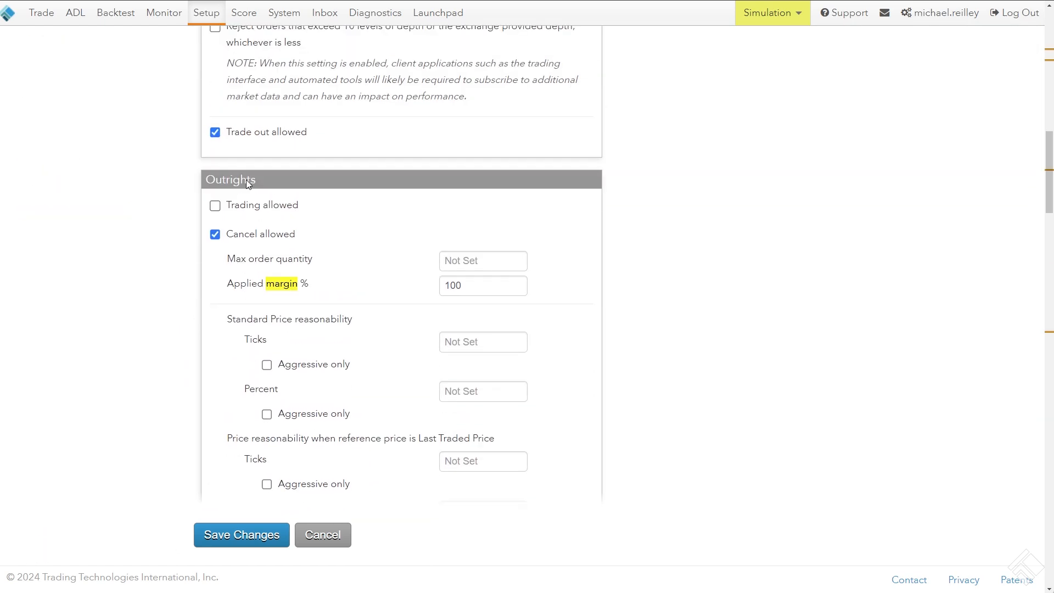
{"action": "left_click_drag", "start_coordinate": [256, 179], "coordinate": [206, 179]}
{"action": "left_click", "coordinate": [215, 207]}
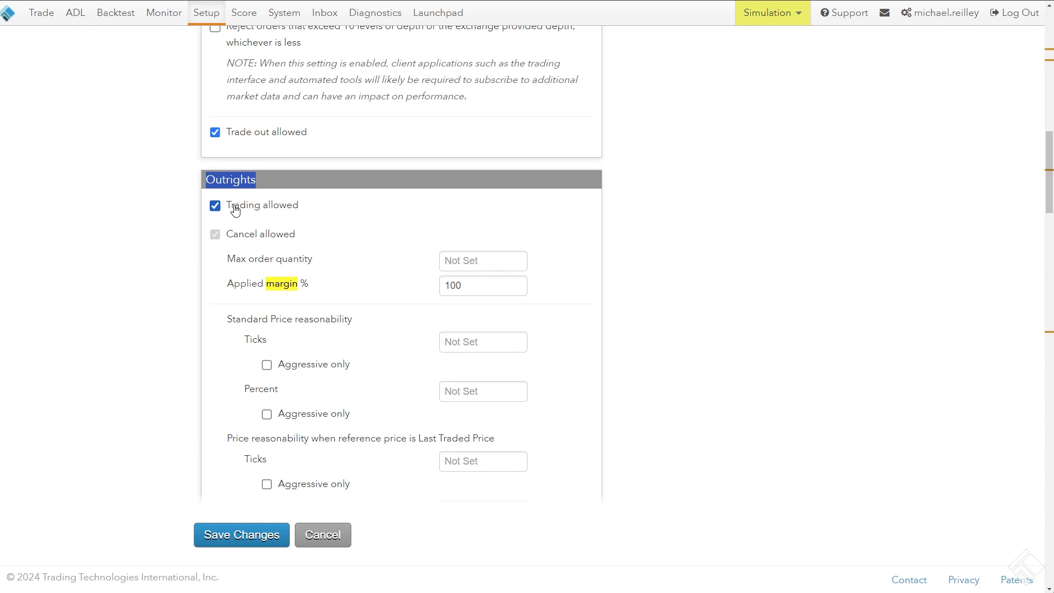
{"action": "left_click", "coordinate": [458, 260]}
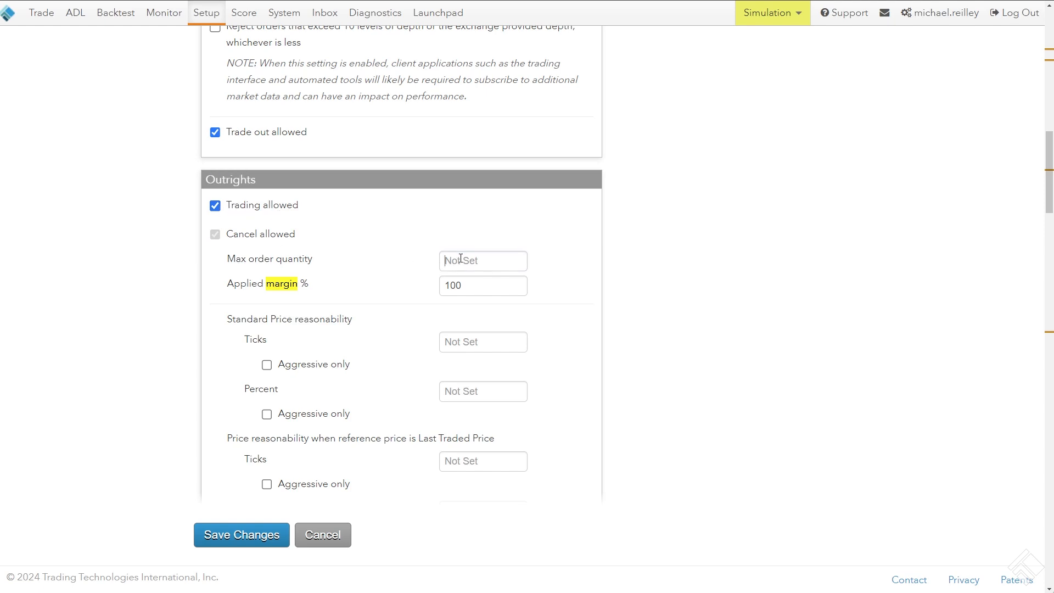
{"action": "type", "text": "10"}
Set the Applied margin % for outrights in the ES limit to 75
{"action": "left_click", "coordinate": [233, 304]}
{"action": "left_click_drag", "start_coordinate": [228, 289], "coordinate": [312, 288]}
{"action": "left_click", "coordinate": [313, 285]}
{"action": "left_click", "coordinate": [470, 287]}
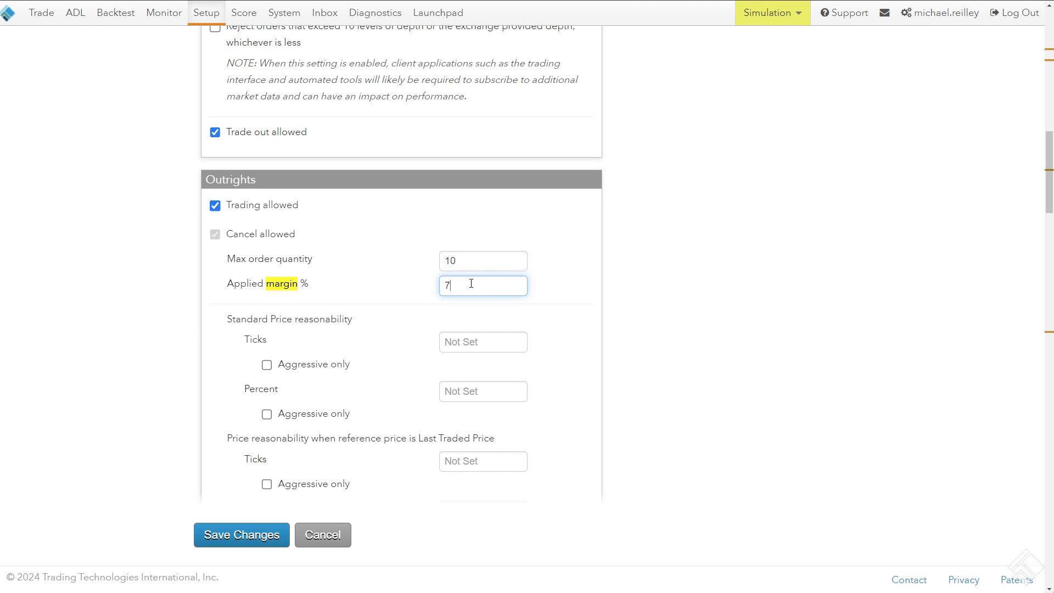
{"action": "left_click", "coordinate": [642, 287]}
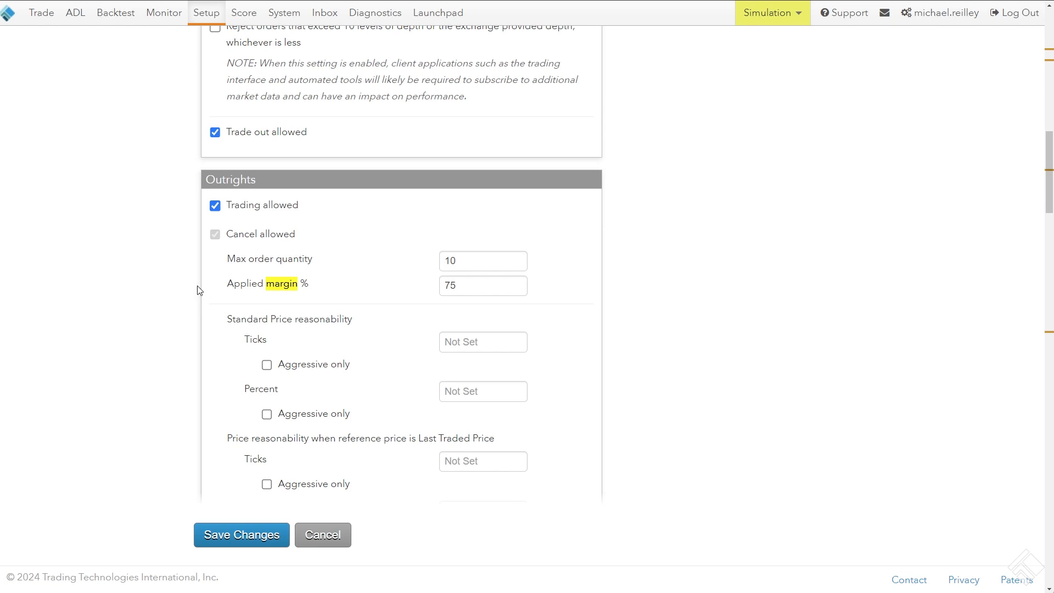
Return to the company's Product Margin settings, discarding the unsaved ES limit on account MR T
{"action": "scroll", "coordinate": [199, 290], "scroll_direction": "up", "scroll_amount": 15}
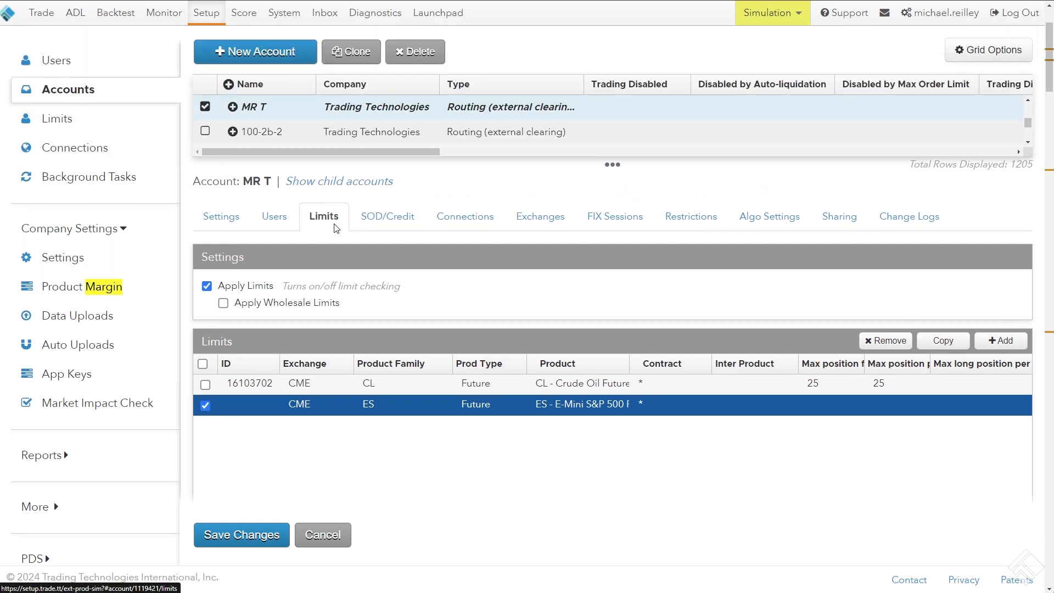
{"action": "scroll", "coordinate": [417, 338], "scroll_direction": "down", "scroll_amount": 3}
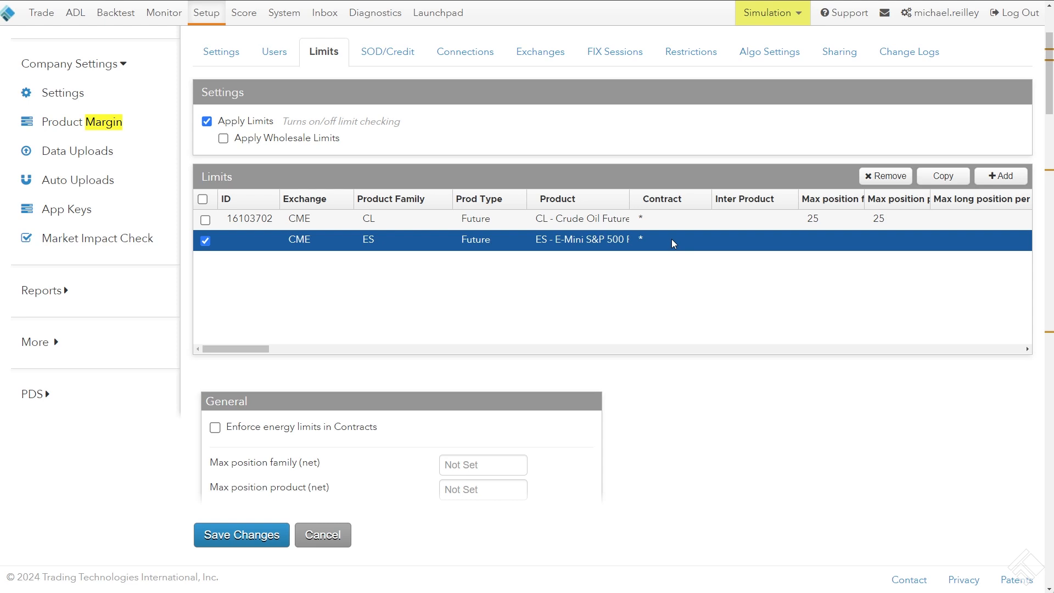
{"action": "scroll", "coordinate": [588, 243], "scroll_direction": "up", "scroll_amount": 3}
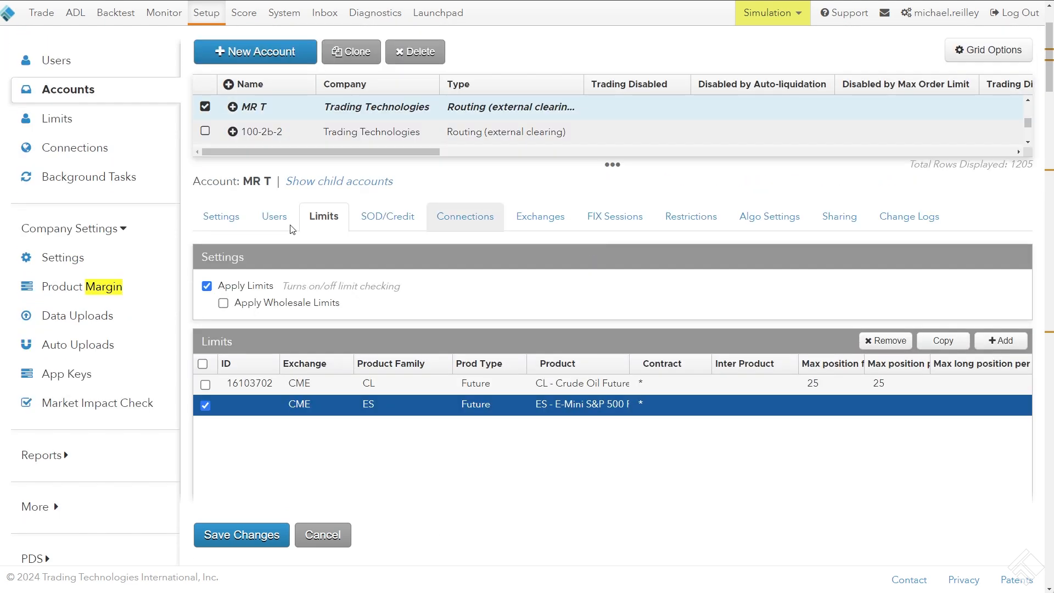
{"action": "left_click", "coordinate": [94, 277]}
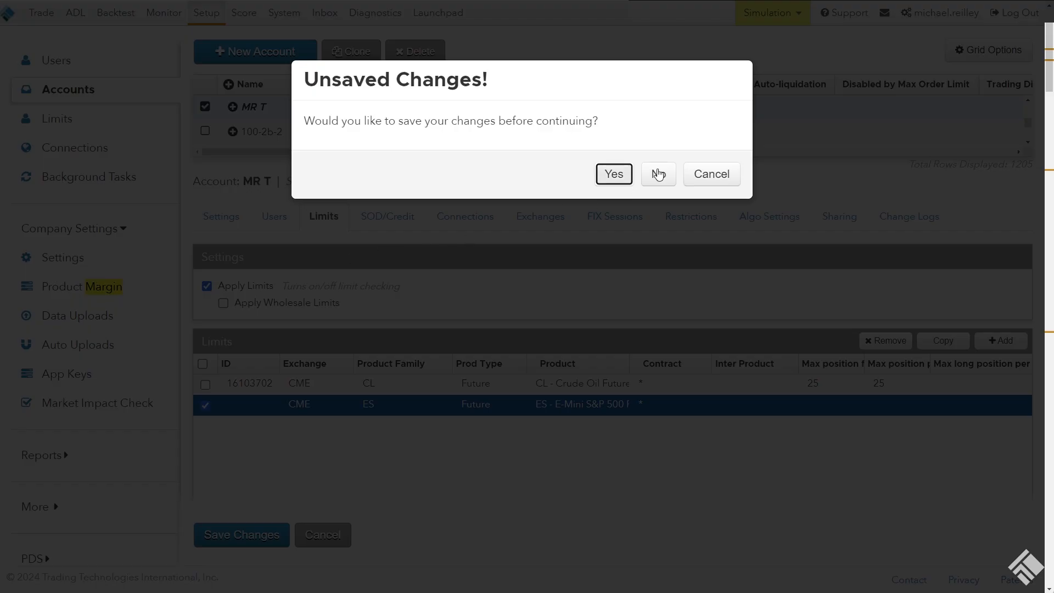
{"action": "left_click", "coordinate": [659, 174]}
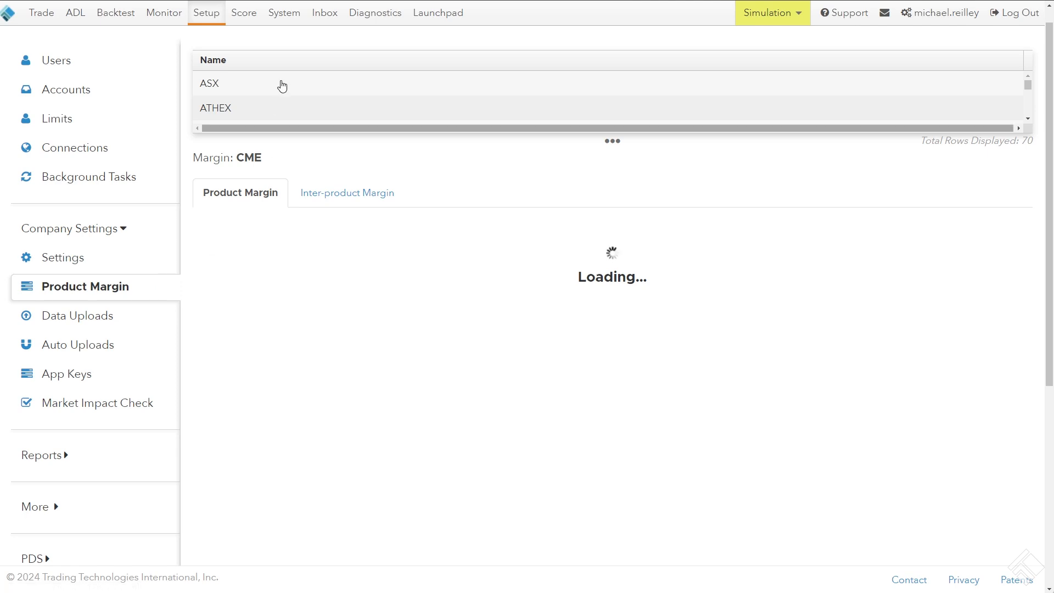
Examine the ASX exchange's inter-product margin between YT and XT, including its ratios and discount percentage
{"action": "left_click", "coordinate": [261, 83]}
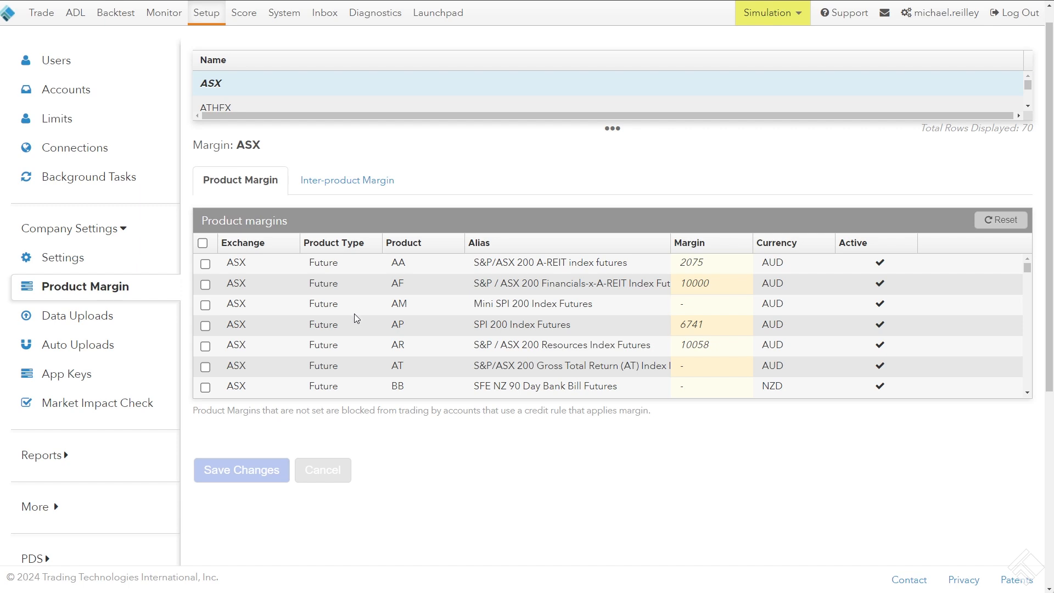
{"action": "left_click", "coordinate": [350, 184]}
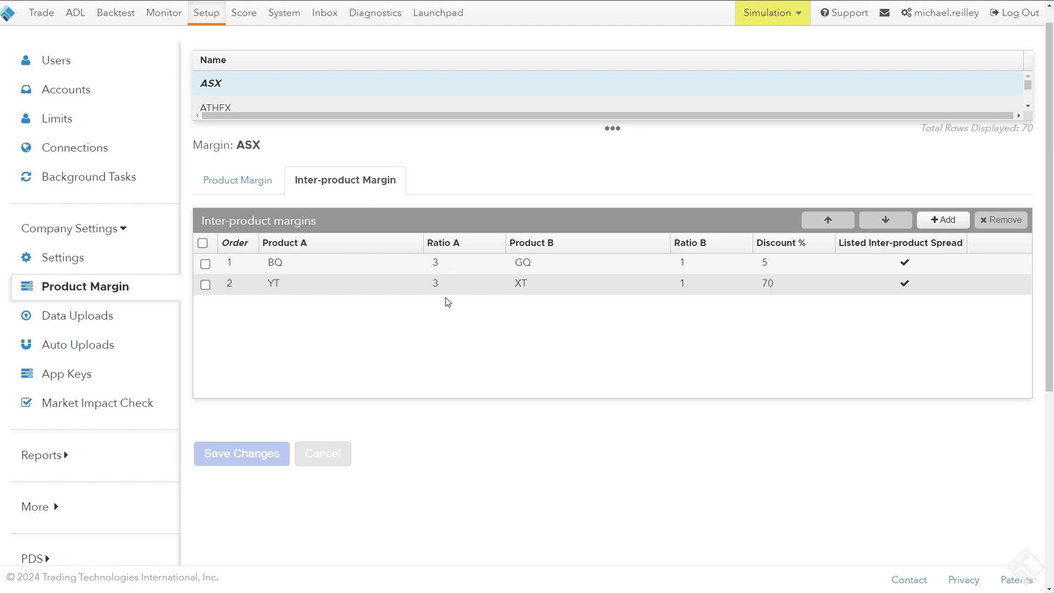
{"action": "left_click", "coordinate": [317, 285]}
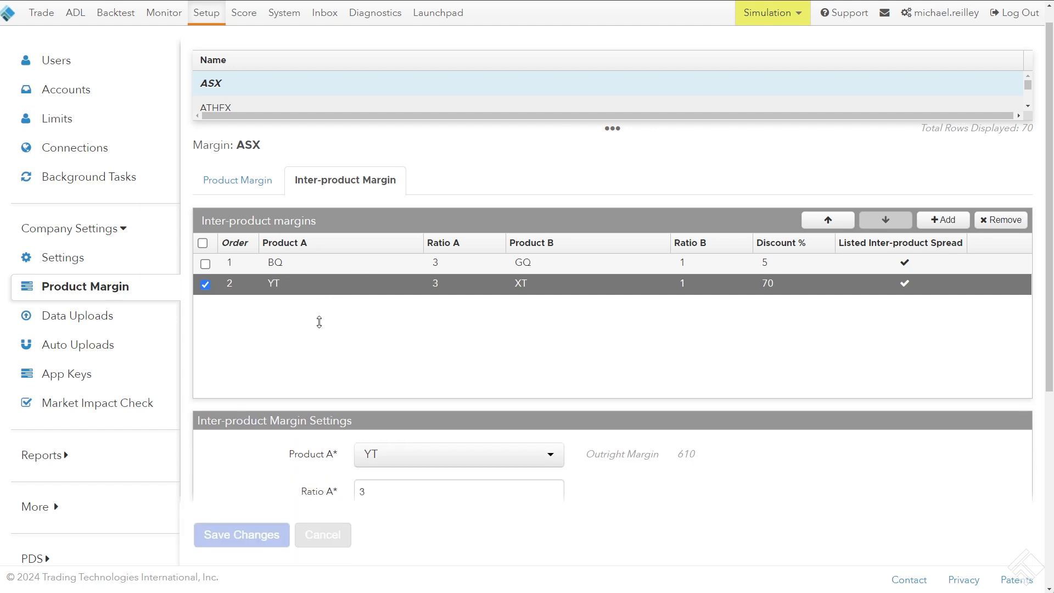
{"action": "scroll", "coordinate": [336, 213], "scroll_direction": "down", "scroll_amount": 4}
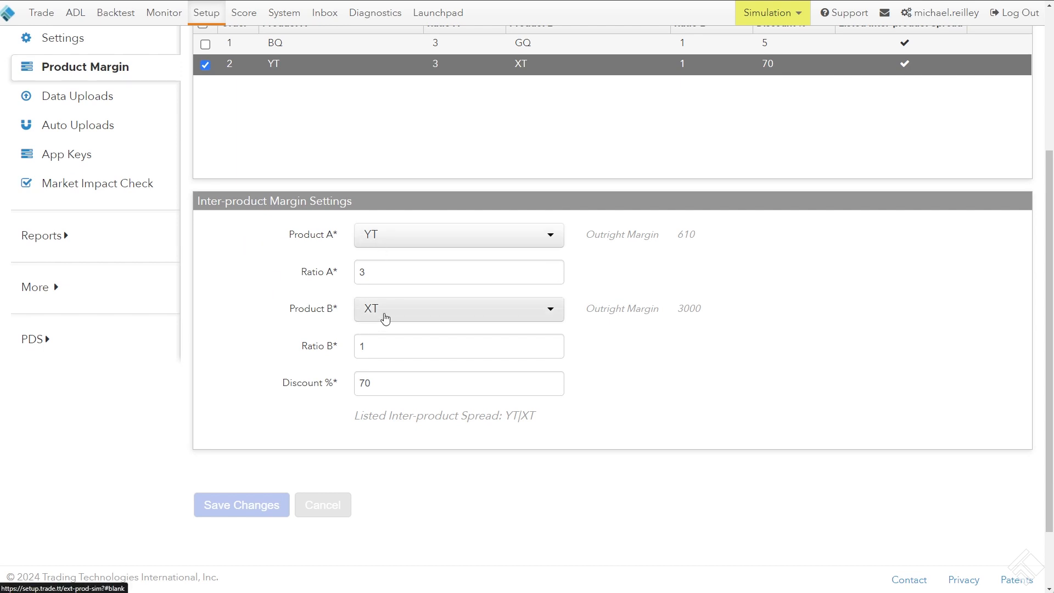
{"action": "scroll", "coordinate": [379, 309], "scroll_direction": "down", "scroll_amount": 2}
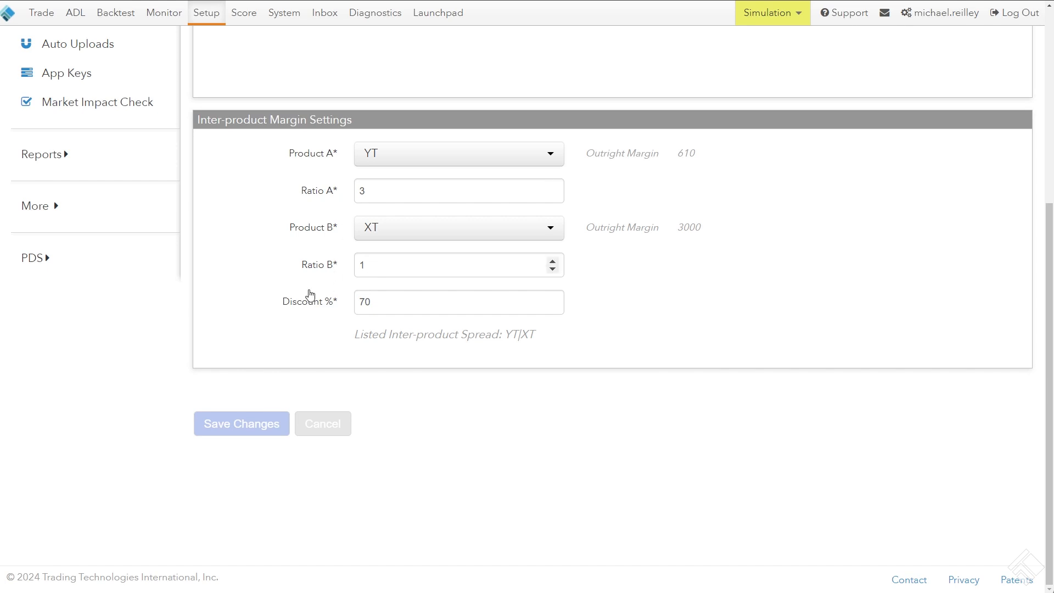
{"action": "scroll", "coordinate": [306, 297], "scroll_direction": "up", "scroll_amount": 1}
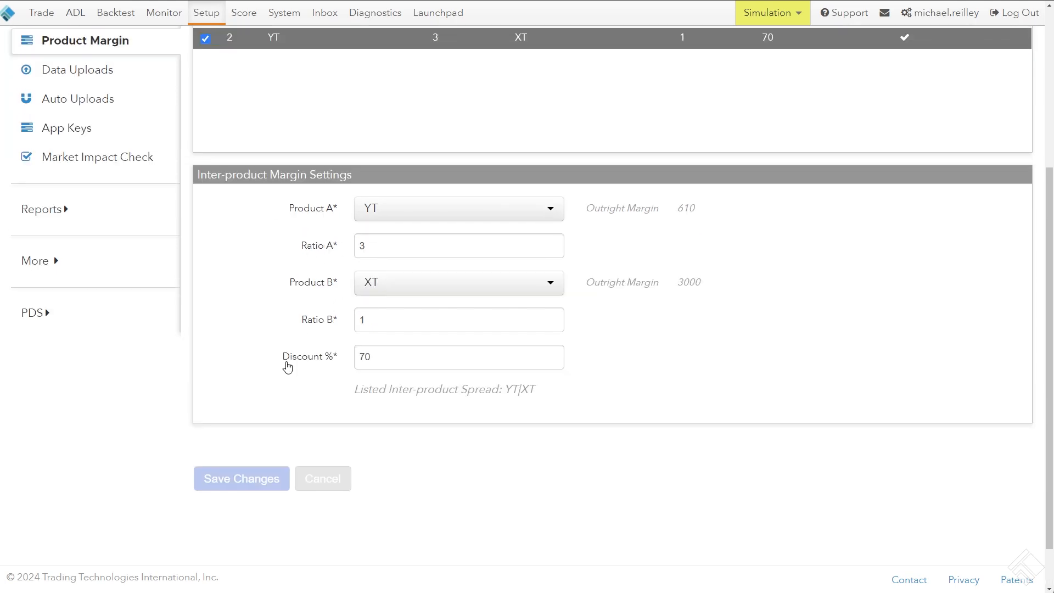
{"action": "left_click_drag", "start_coordinate": [288, 365], "coordinate": [342, 364]}
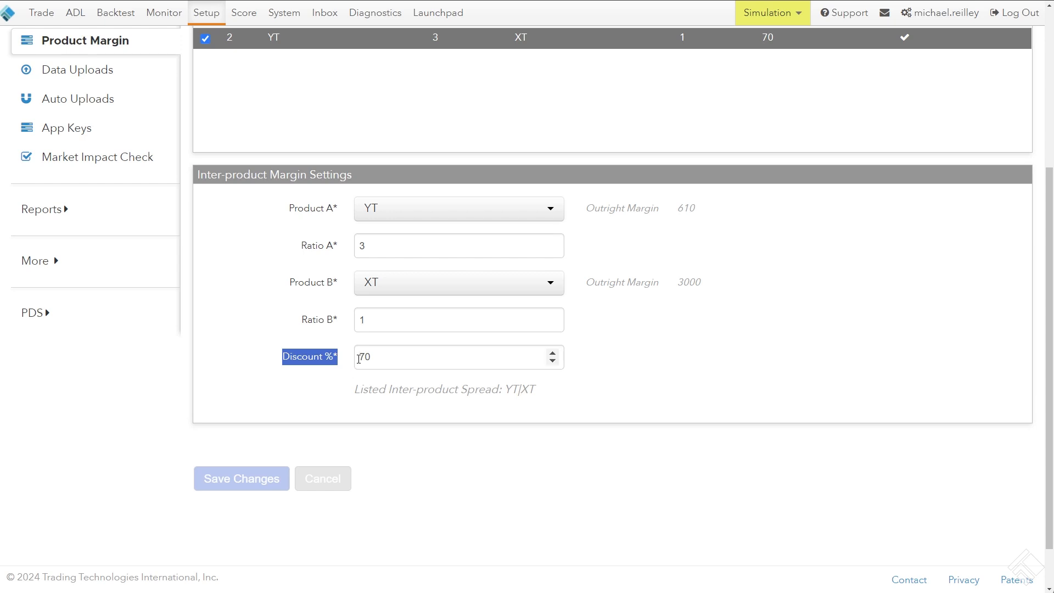
Switch to the TT trading workspace and open an order ticket from the bid of the YT Jun24 - XT Jun24 inter-product spread
{"action": "left_click", "coordinate": [255, 343]}
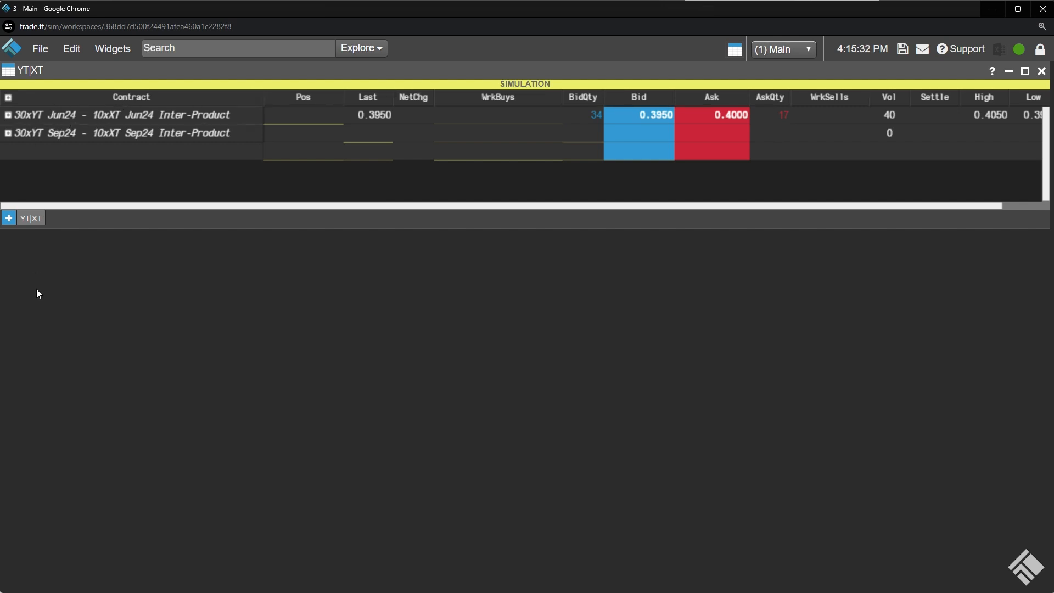
{"action": "key", "text": "ctrl+plus"}
{"action": "key", "text": "ctrl+plus"}
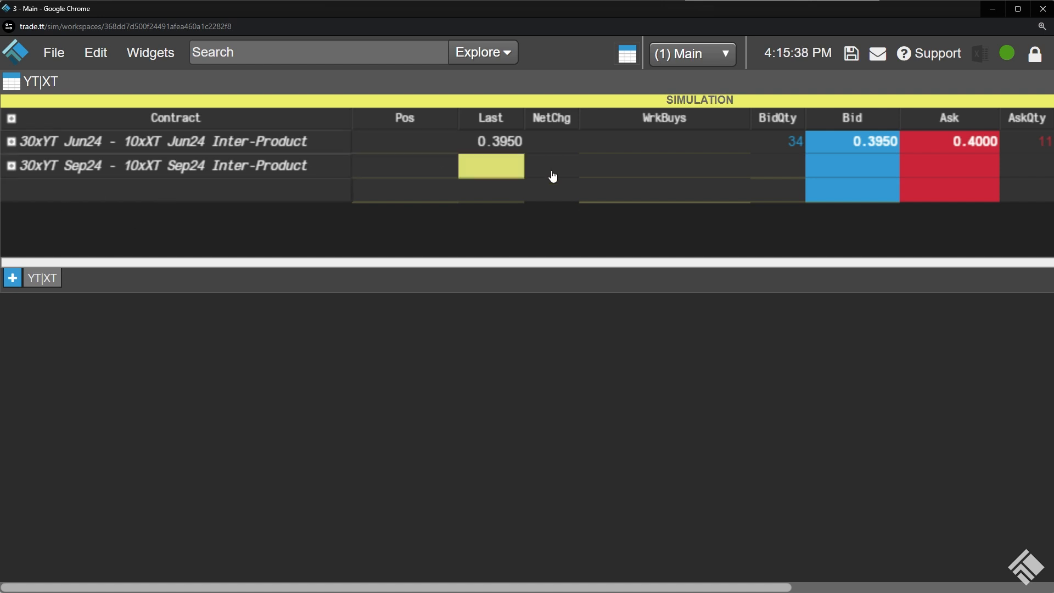
{"action": "left_click", "coordinate": [872, 146]}
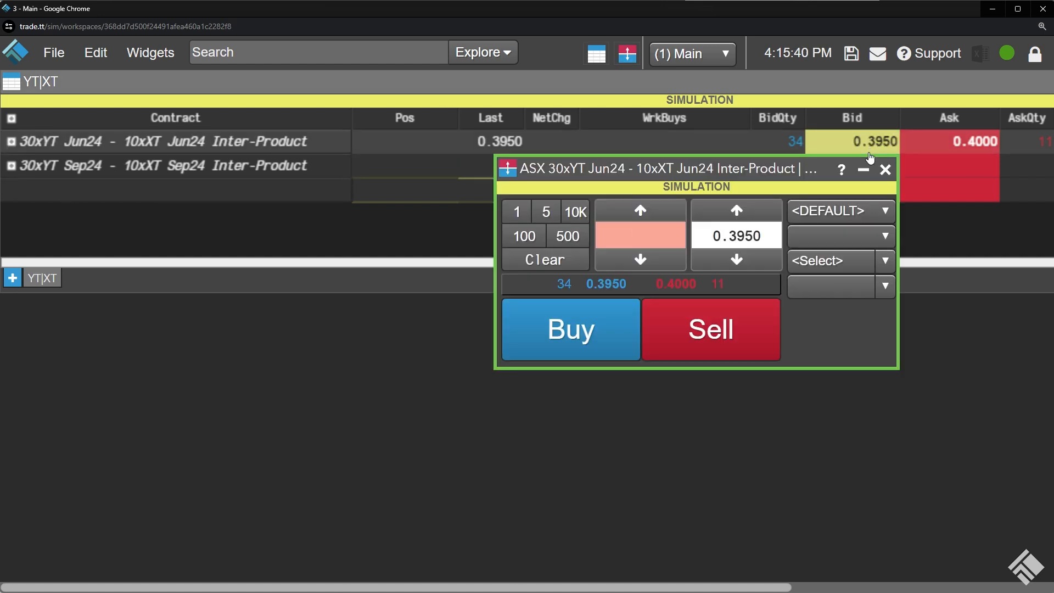
{"action": "left_click_drag", "start_coordinate": [790, 170], "coordinate": [711, 176]}
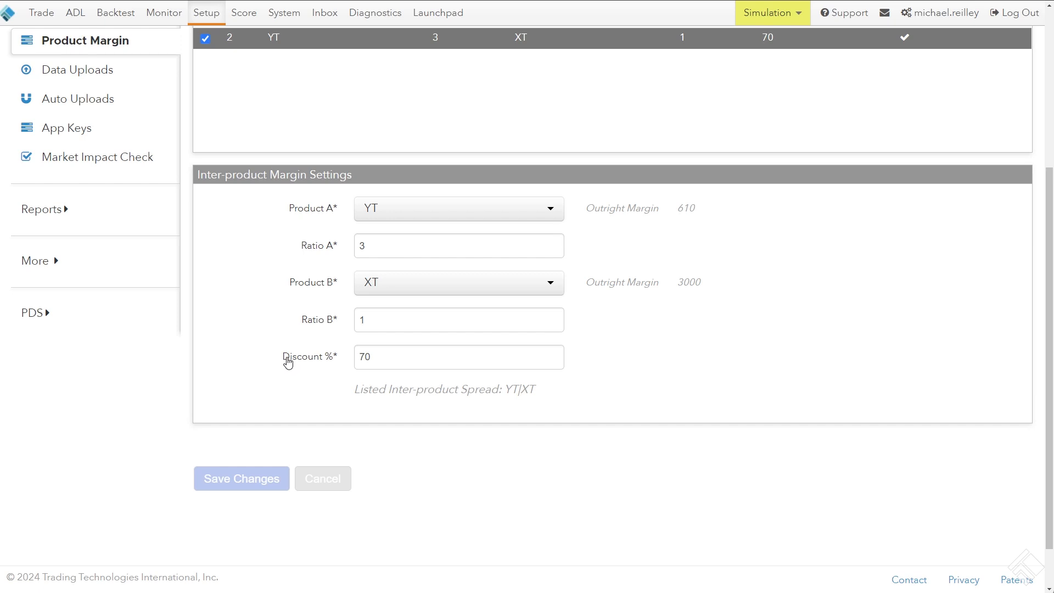
Examine the discount percentage and the outright margins of YT and XT in the ASX inter-product margin settings
{"action": "left_click_drag", "start_coordinate": [287, 360], "coordinate": [341, 360]}
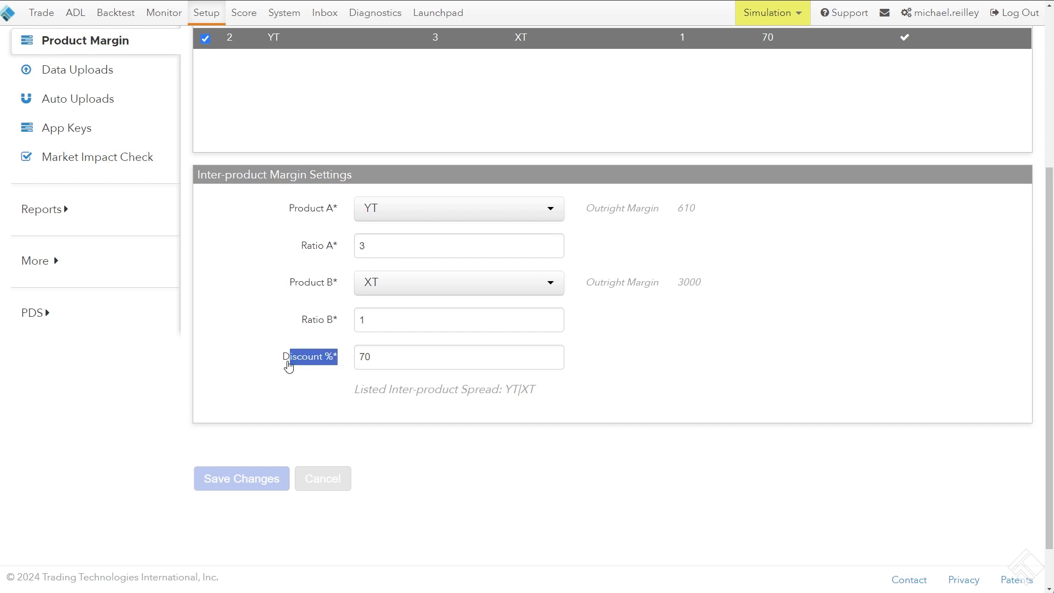
{"action": "left_click_drag", "start_coordinate": [275, 364], "coordinate": [277, 364]}
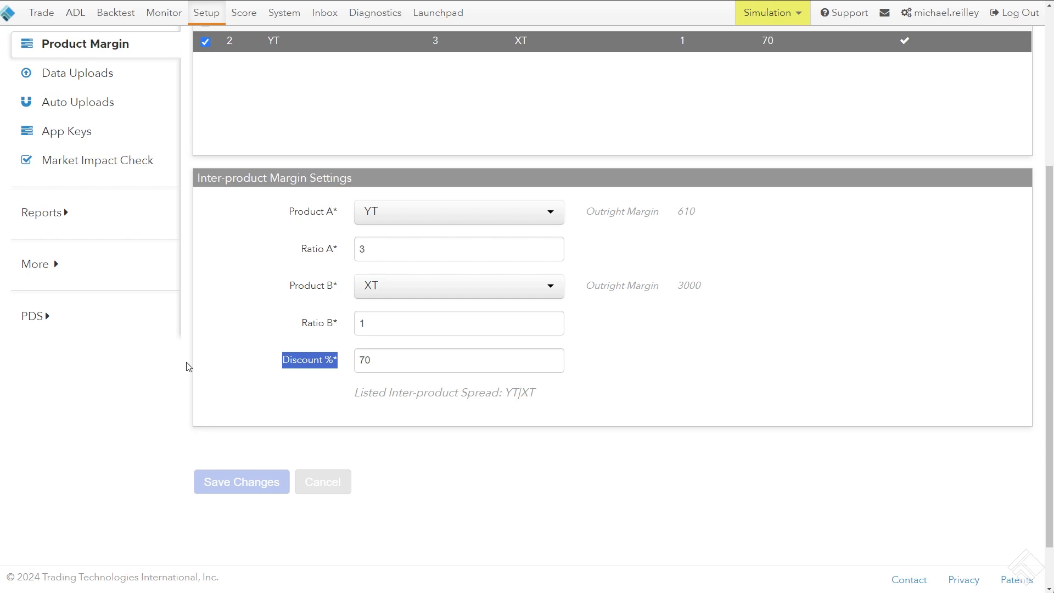
{"action": "scroll", "coordinate": [188, 367], "scroll_direction": "up", "scroll_amount": 1}
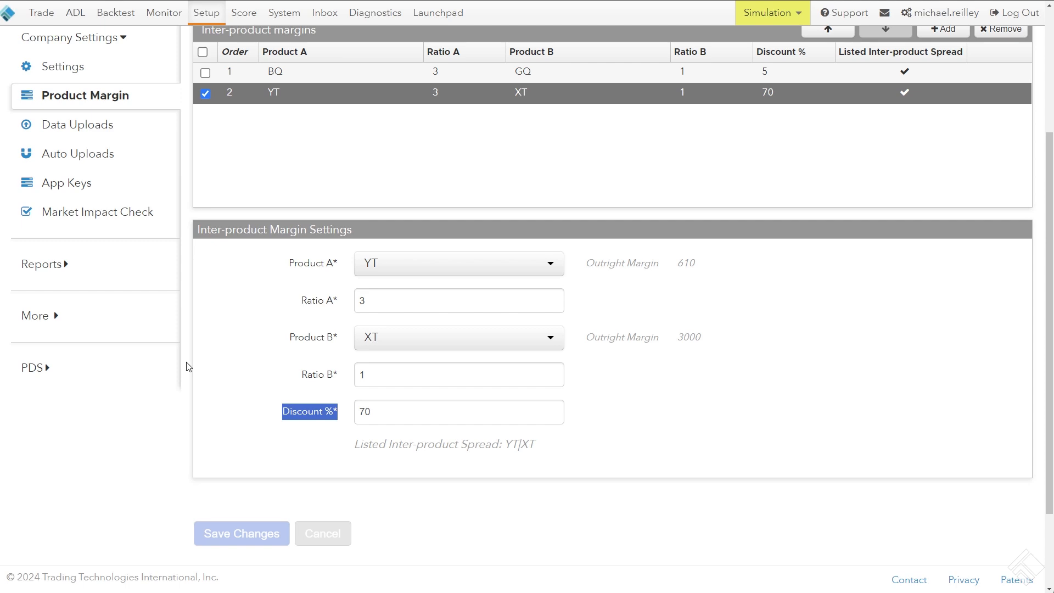
{"action": "left_click_drag", "start_coordinate": [725, 341], "coordinate": [586, 336]}
{"action": "left_click_drag", "start_coordinate": [703, 265], "coordinate": [586, 264]}
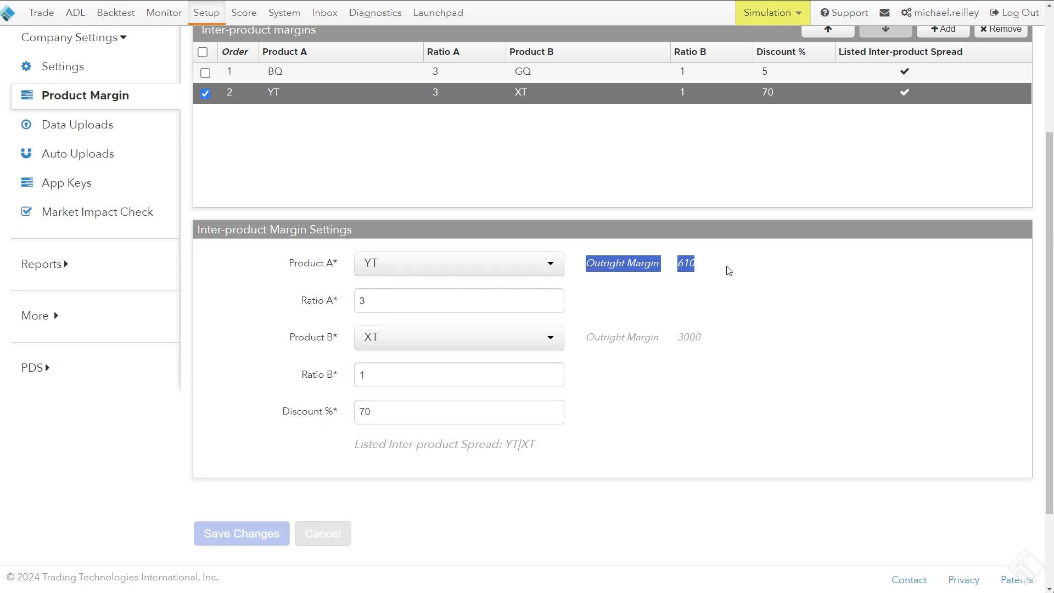
{"action": "left_click_drag", "start_coordinate": [700, 266], "coordinate": [652, 265]}
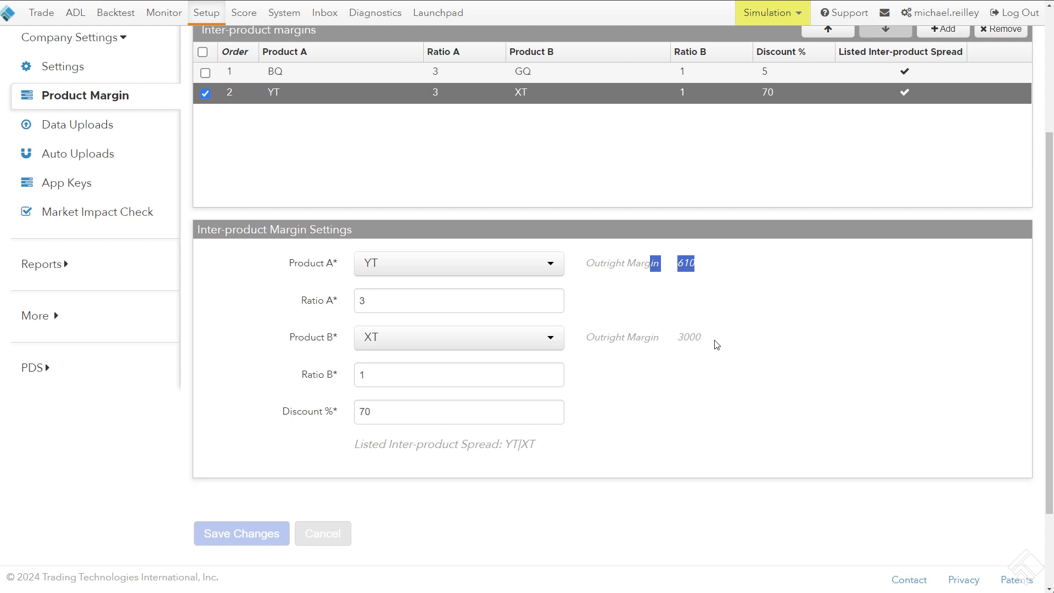
{"action": "left_click_drag", "start_coordinate": [702, 338], "coordinate": [676, 337]}
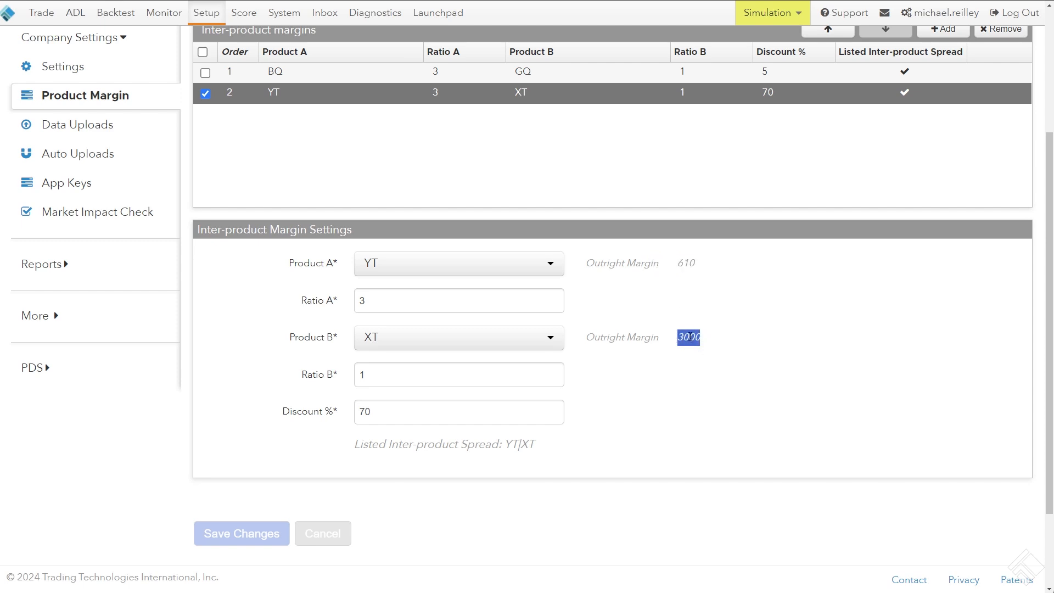
{"action": "left_click", "coordinate": [660, 281]}
Look through the ASX exchange's product margins, and open the company's Data Uploads page
{"action": "scroll", "coordinate": [203, 386], "scroll_direction": "up", "scroll_amount": 3}
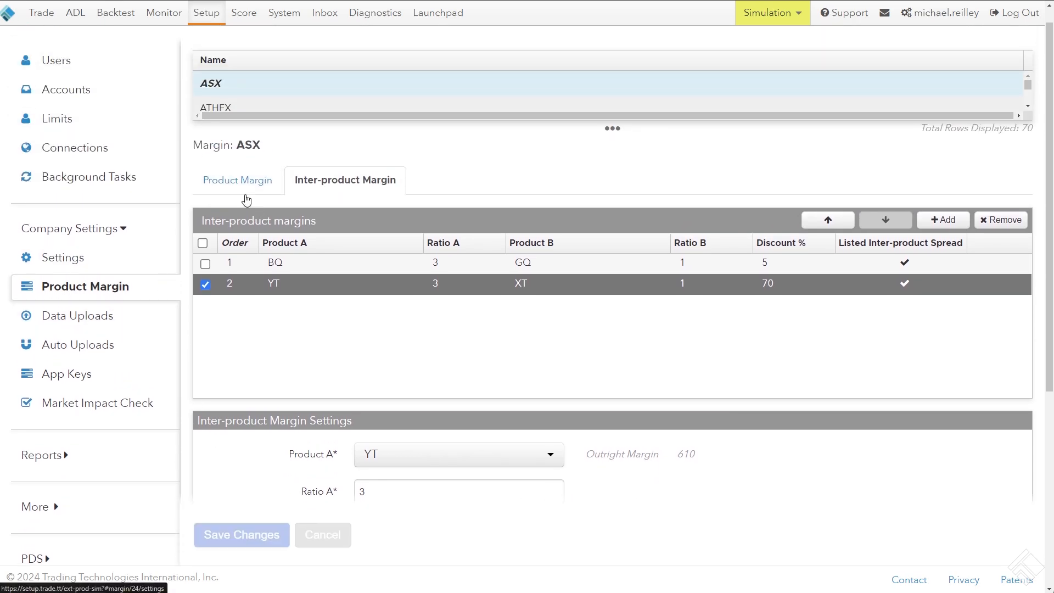
{"action": "left_click", "coordinate": [238, 186]}
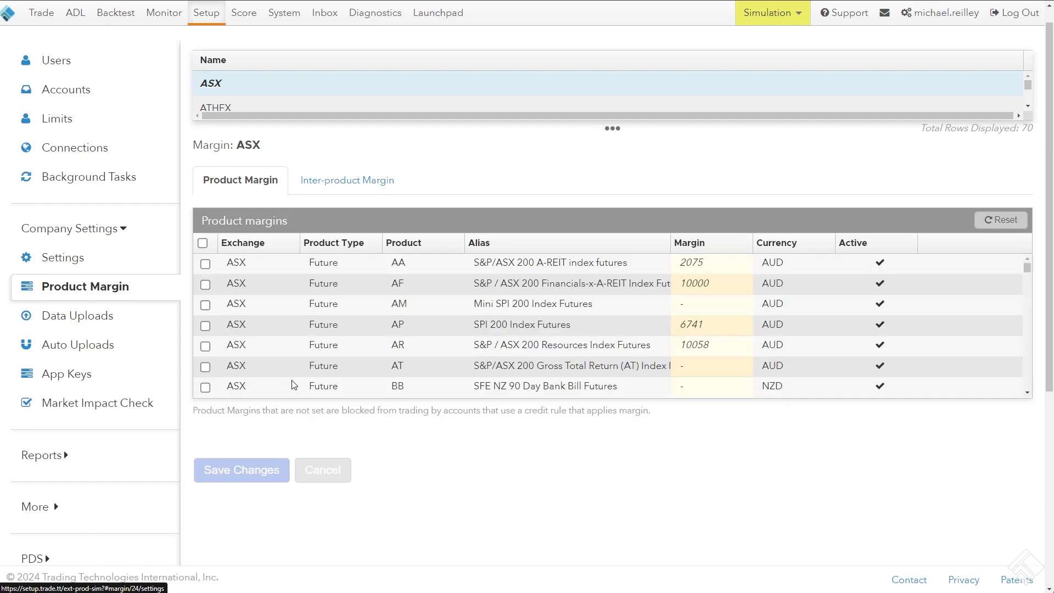
{"action": "scroll", "coordinate": [306, 357], "scroll_direction": "down", "scroll_amount": 15}
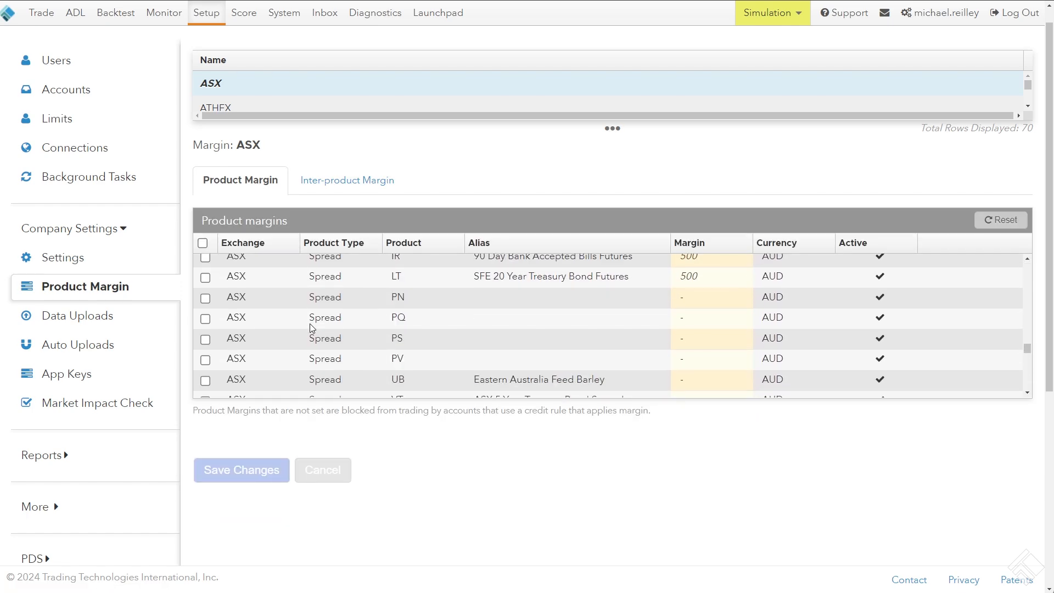
{"action": "scroll", "coordinate": [303, 314], "scroll_direction": "down", "scroll_amount": 2}
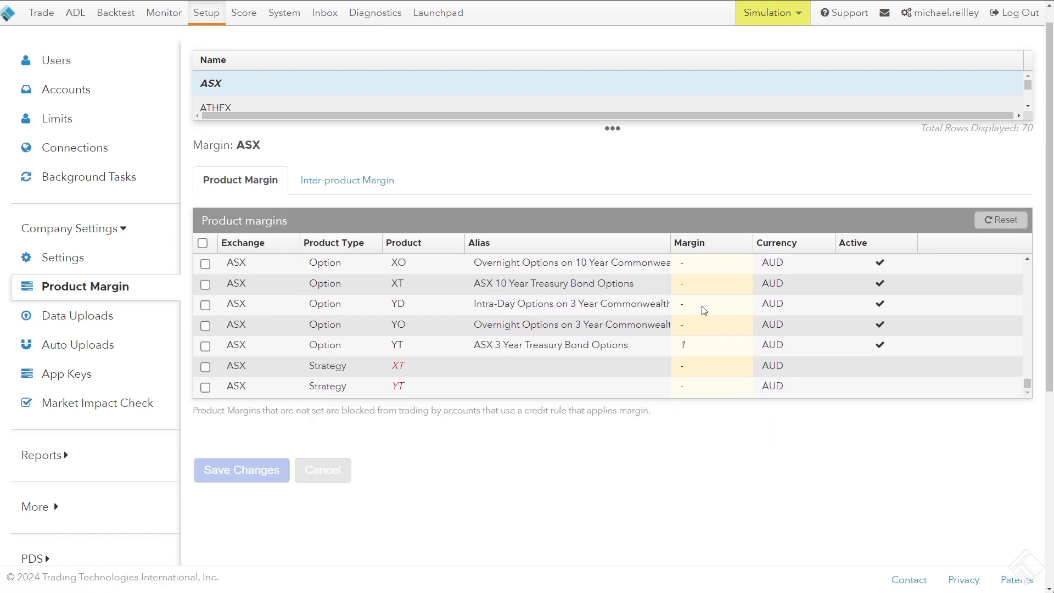
{"action": "left_click", "coordinate": [693, 308]}
{"action": "scroll", "coordinate": [643, 280], "scroll_direction": "up", "scroll_amount": 5}
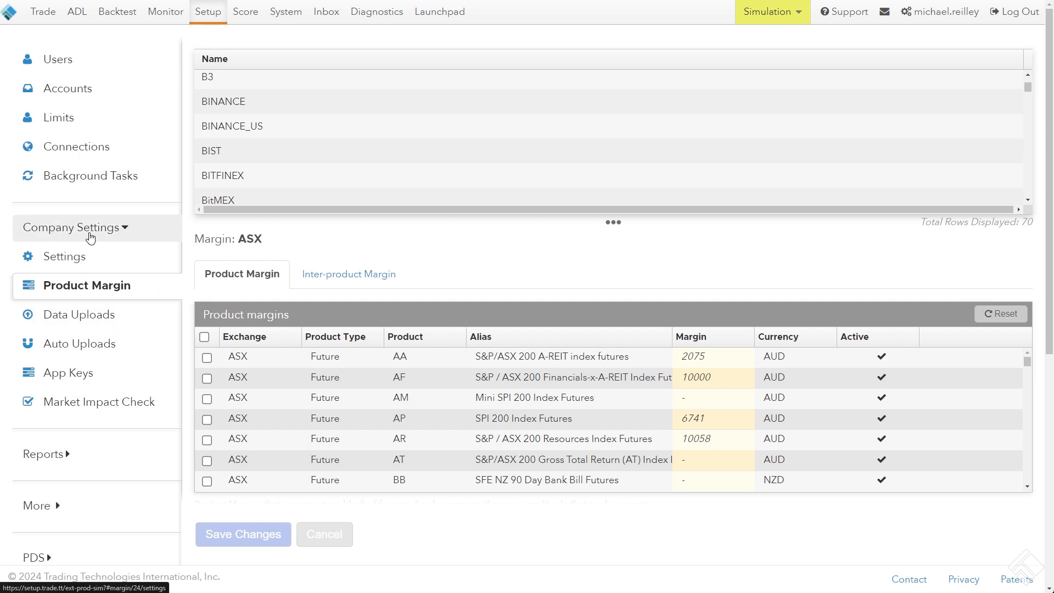
{"action": "left_click", "coordinate": [83, 321]}
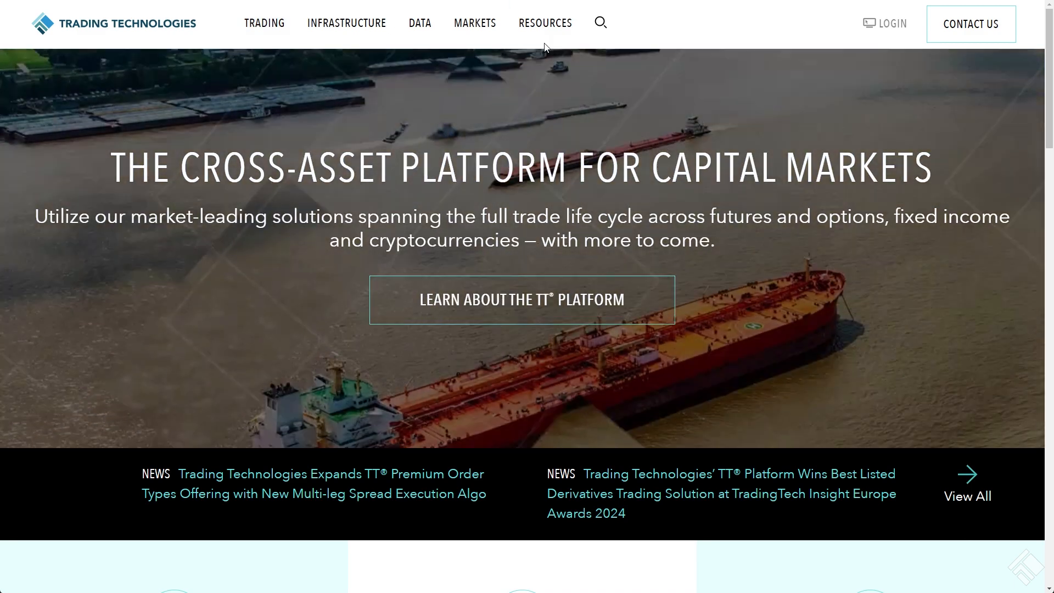
Open the Documentation page of the Trading Technologies website and go to its help library search
{"action": "mouse_move", "coordinate": [546, 33]}
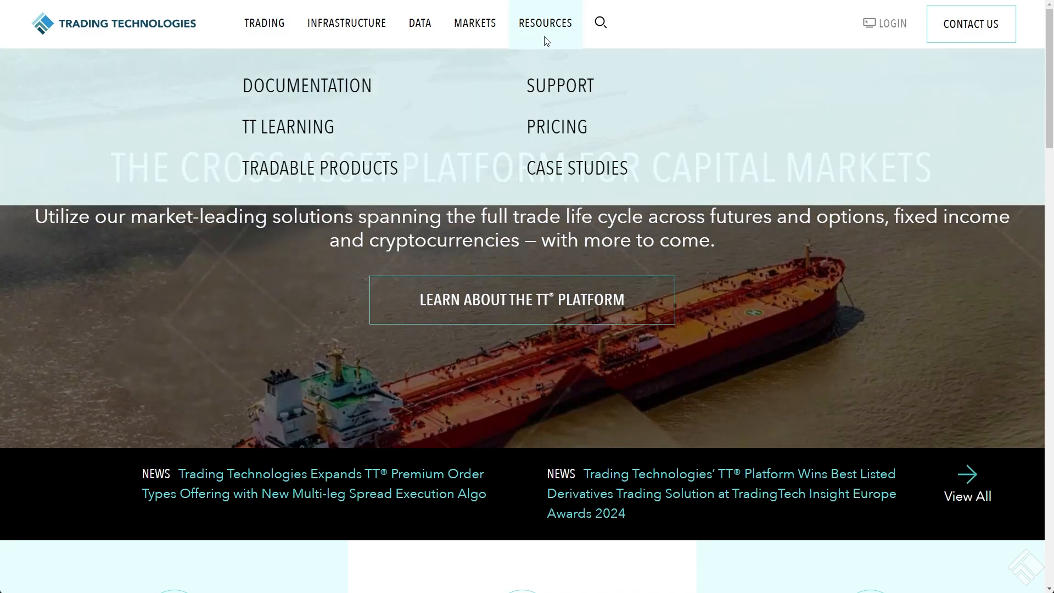
{"action": "left_click", "coordinate": [330, 91]}
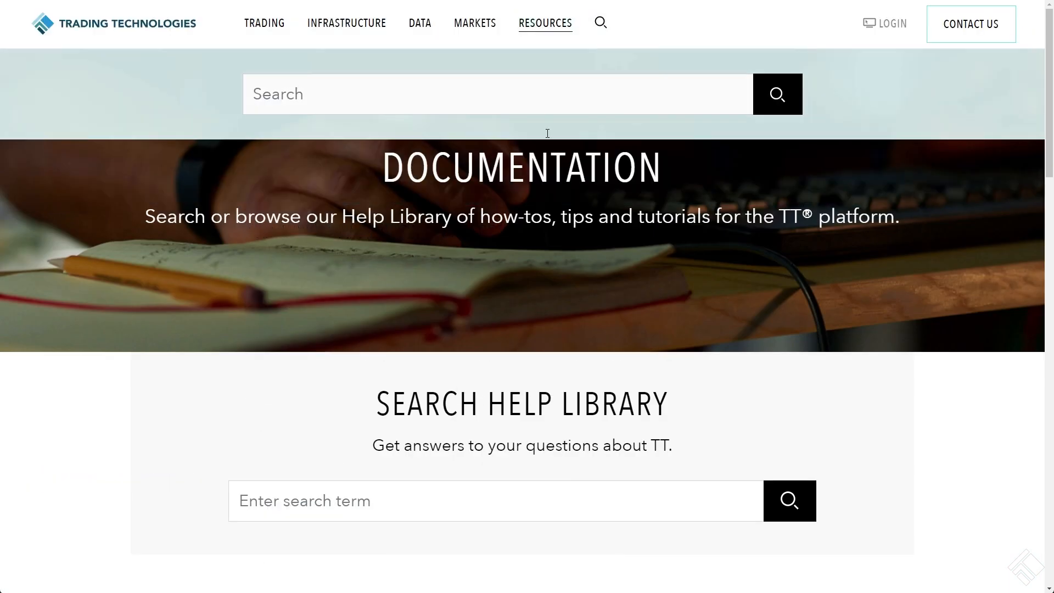
{"action": "scroll", "coordinate": [368, 259], "scroll_direction": "down", "scroll_amount": 1}
{"action": "scroll", "coordinate": [367, 255], "scroll_direction": "down", "scroll_amount": 1}
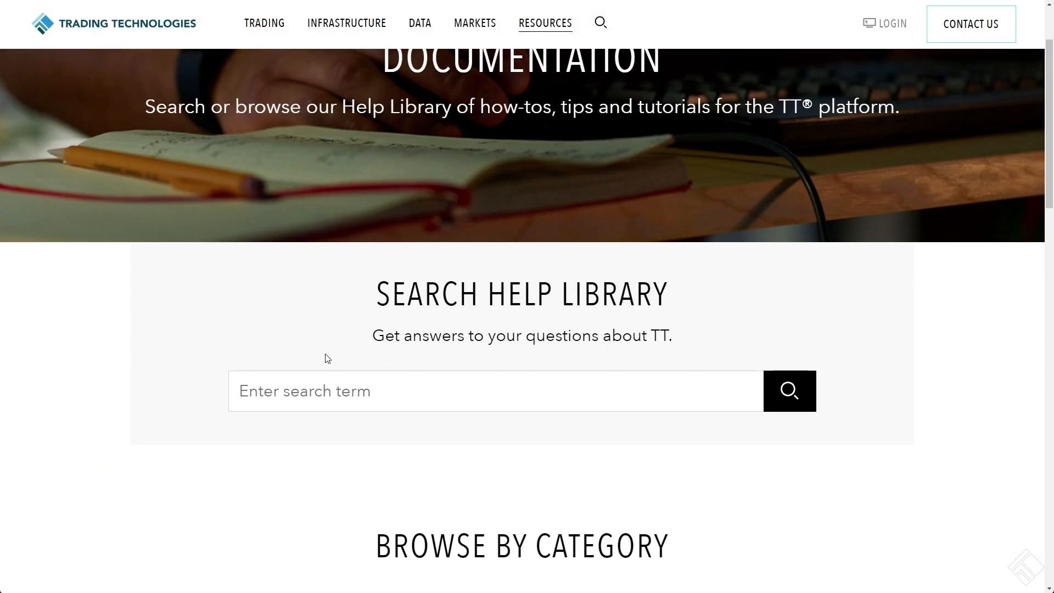
Search the help library for "Margin File" and open the File Layouts article
{"action": "left_click", "coordinate": [417, 400]}
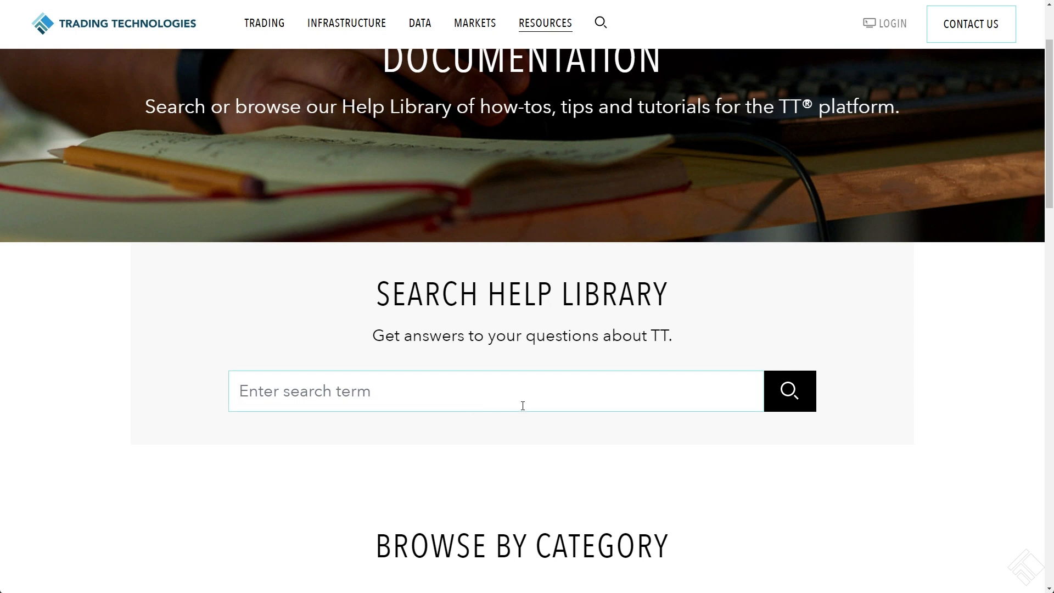
{"action": "type", "text": "Margin Fiel"}
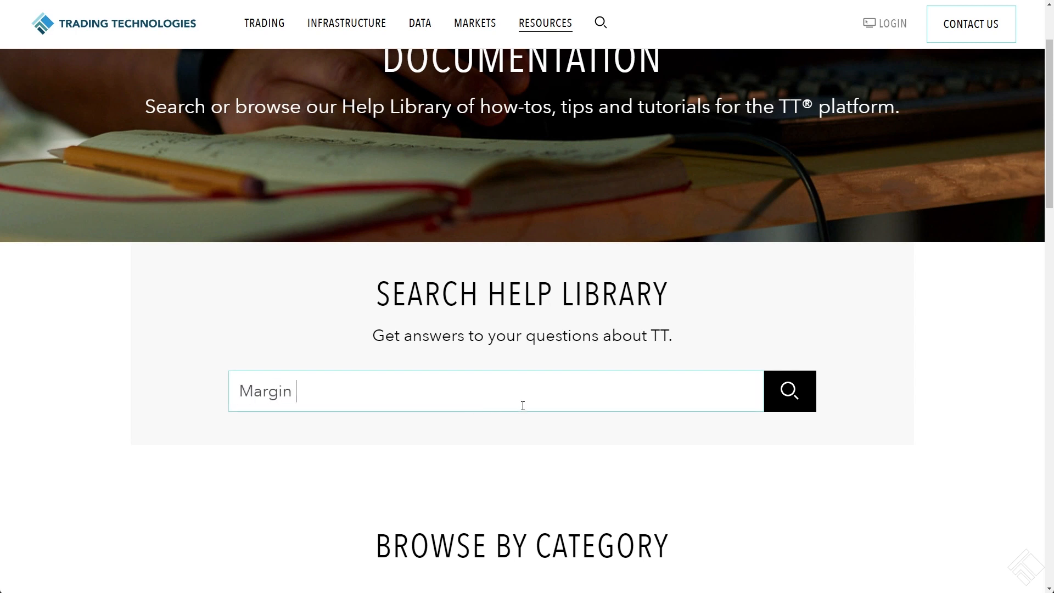
{"action": "key", "text": "BackSpace"}
{"action": "key", "text": "BackSpace"}
{"action": "type", "text": "le"}
{"action": "key", "text": "Return"}
{"action": "scroll", "coordinate": [274, 269], "scroll_direction": "down", "scroll_amount": 3}
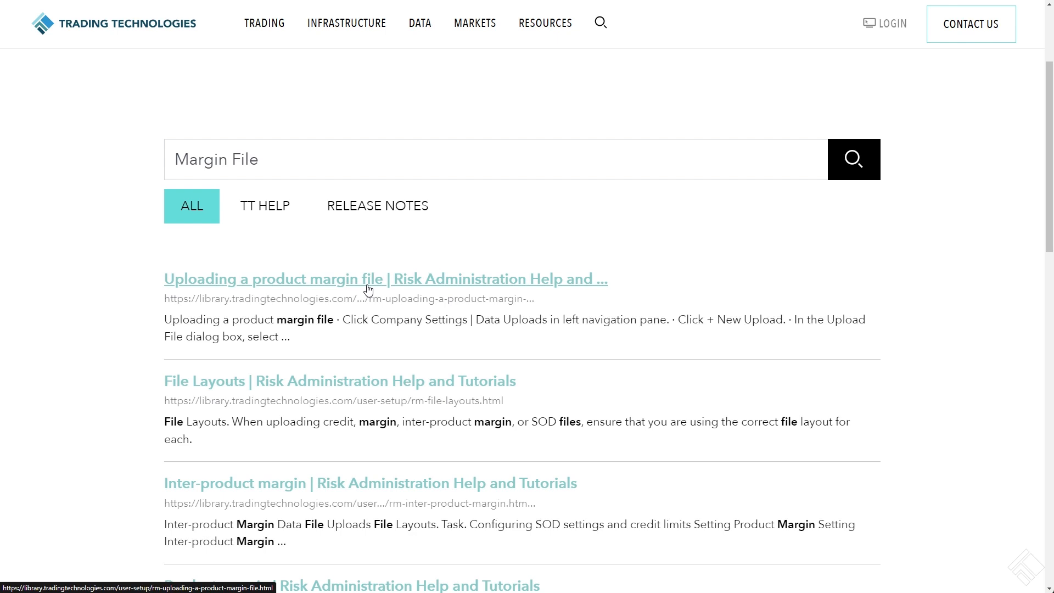
{"action": "left_click", "coordinate": [212, 387]}
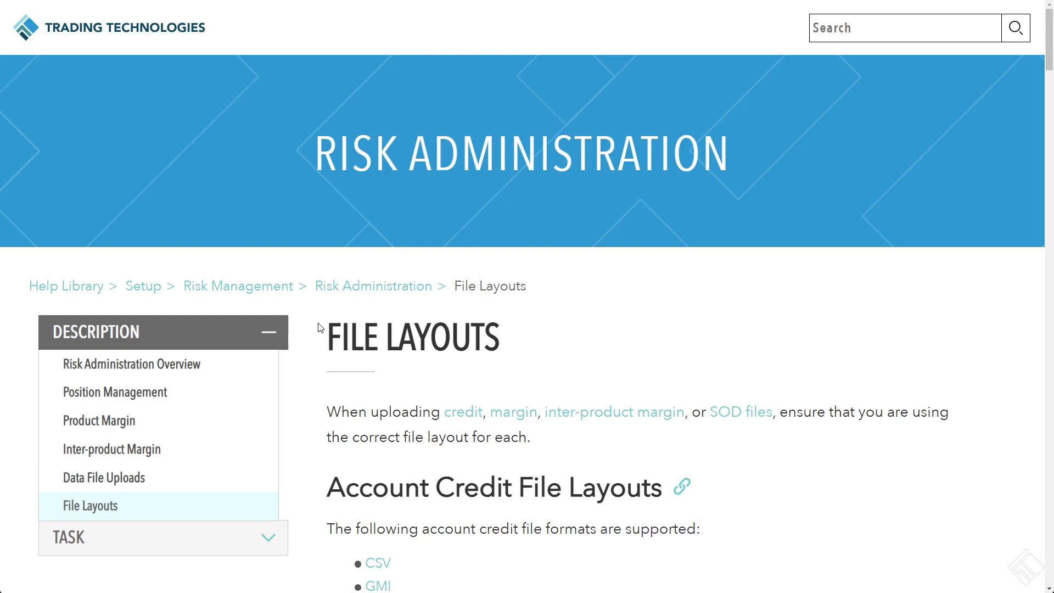
Find the Margin File Layout section and read which fields the margin CSV file must contain
{"action": "scroll", "coordinate": [321, 328], "scroll_direction": "down", "scroll_amount": 20}
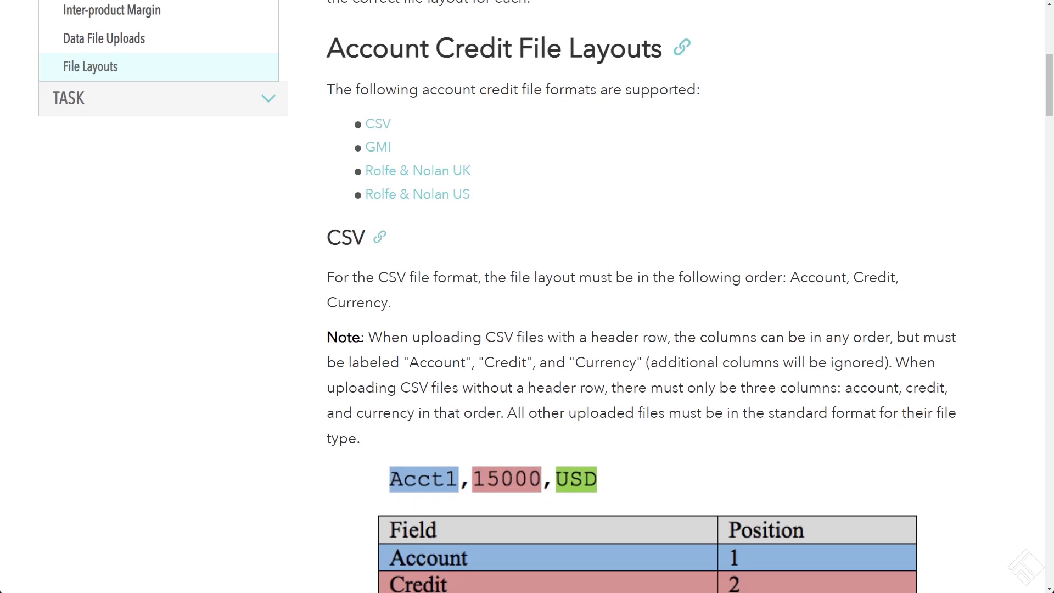
{"action": "scroll", "coordinate": [314, 310], "scroll_direction": "down", "scroll_amount": 20}
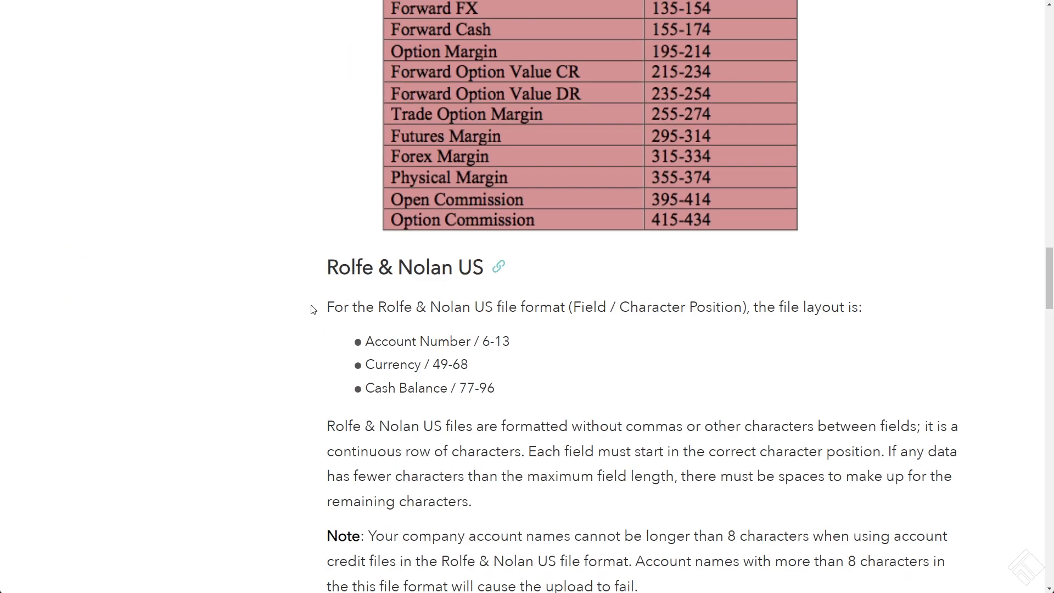
{"action": "scroll", "coordinate": [305, 302], "scroll_direction": "down", "scroll_amount": 11}
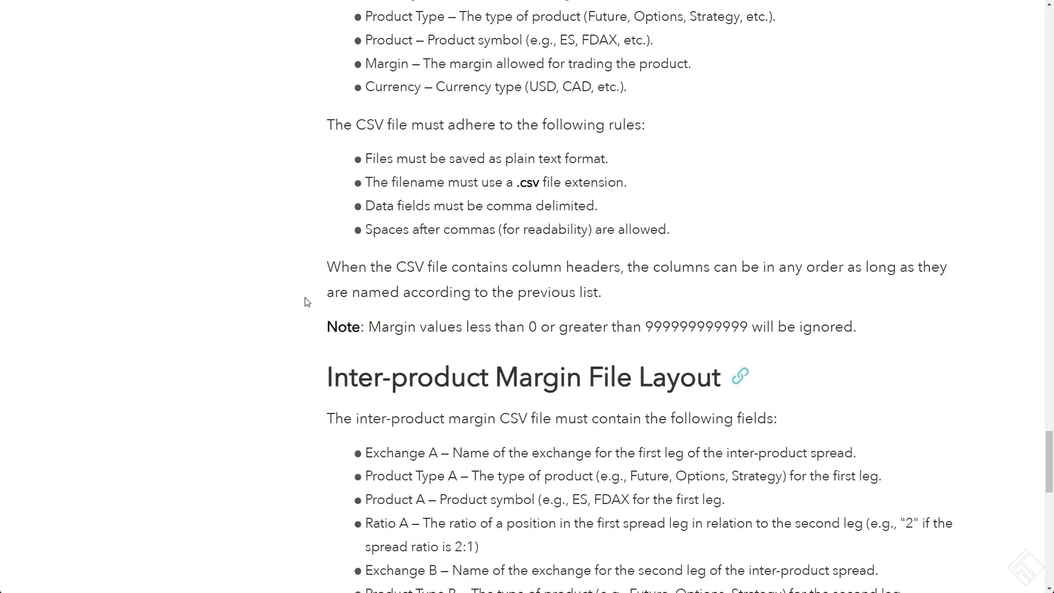
{"action": "scroll", "coordinate": [283, 301], "scroll_direction": "up", "scroll_amount": 13}
{"action": "scroll", "coordinate": [283, 301], "scroll_direction": "down", "scroll_amount": 2}
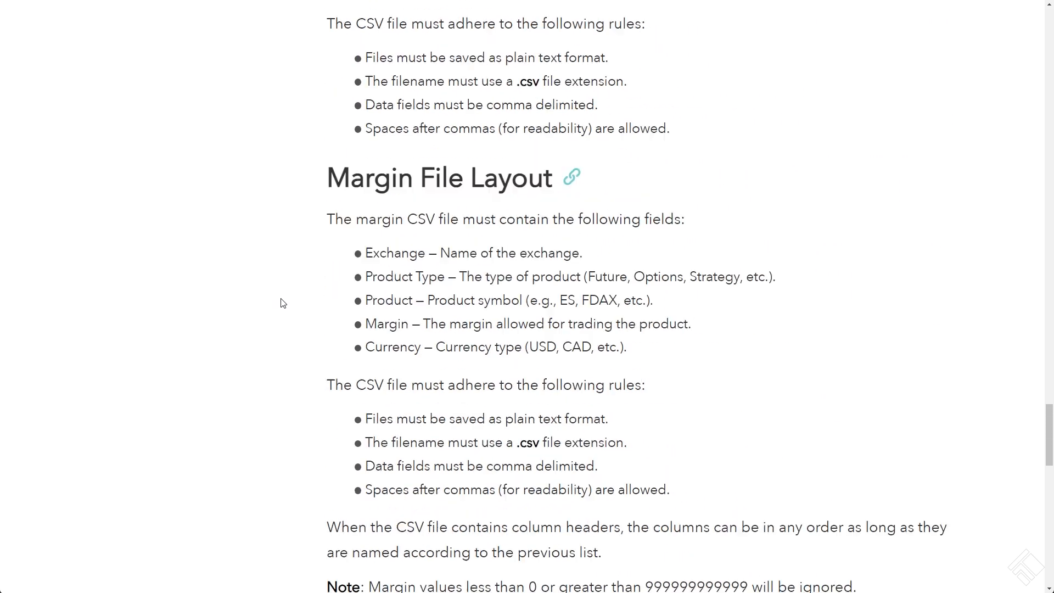
{"action": "scroll", "coordinate": [291, 264], "scroll_direction": "up", "scroll_amount": 1}
{"action": "left_click_drag", "start_coordinate": [299, 204], "coordinate": [701, 357]}
{"action": "scroll", "coordinate": [700, 355], "scroll_direction": "down", "scroll_amount": 3}
{"action": "scroll", "coordinate": [701, 357], "scroll_direction": "up", "scroll_amount": 1}
{"action": "left_click_drag", "start_coordinate": [691, 263], "coordinate": [322, 131]}
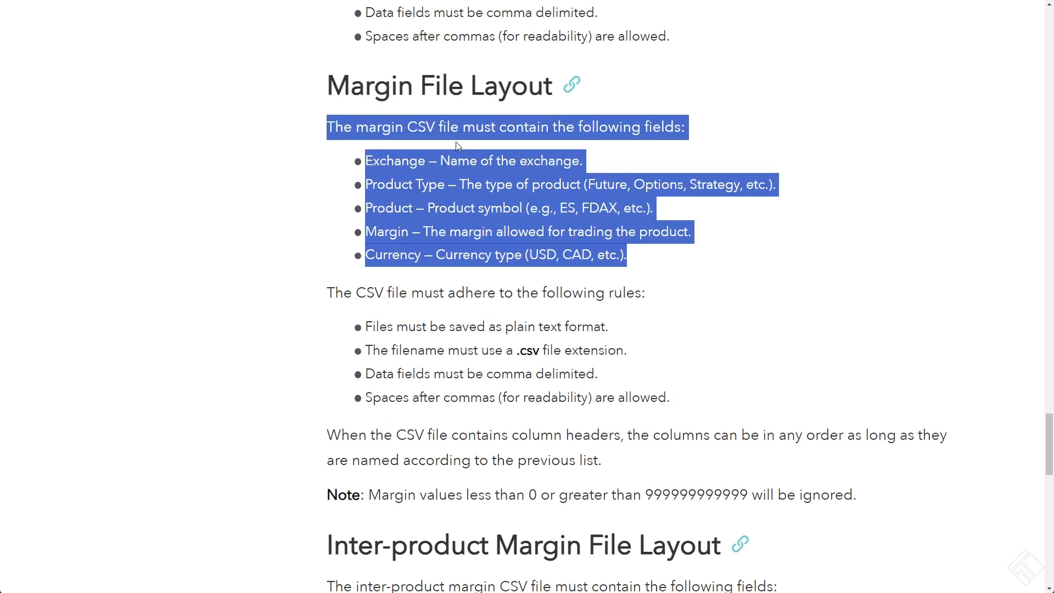
{"action": "left_click_drag", "start_coordinate": [686, 254], "coordinate": [322, 156]}
{"action": "scroll", "coordinate": [323, 157], "scroll_direction": "down", "scroll_amount": 1}
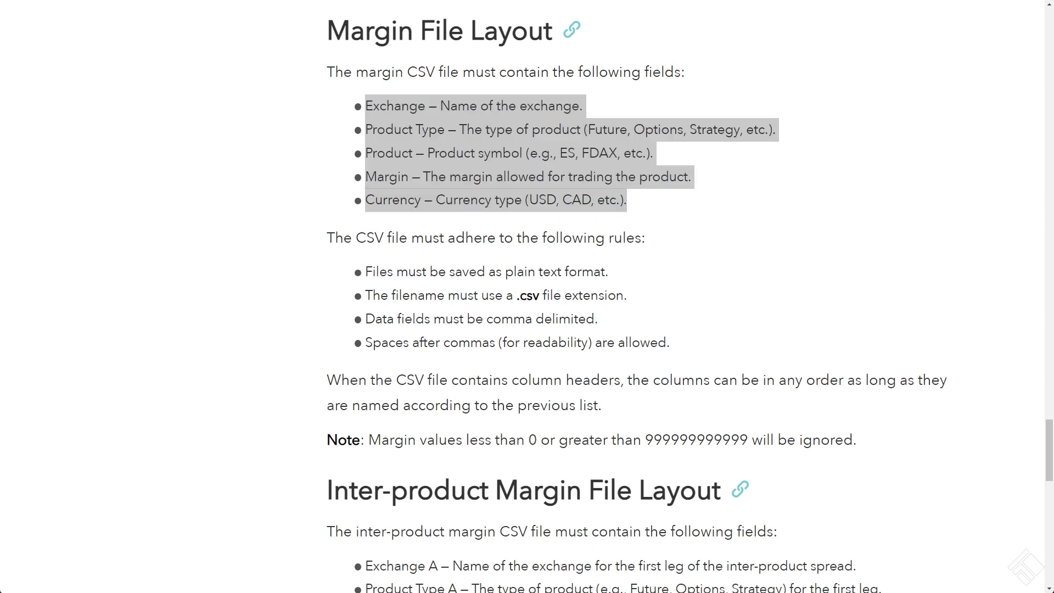
Switch to Excel and place the Upload Margin File window so that the article's required field list stays readable
{"action": "left_click_drag", "start_coordinate": [2, 228], "coordinate": [430, 231]}
{"action": "left_click_drag", "start_coordinate": [609, 530], "coordinate": [741, 574]}
{"action": "left_click", "coordinate": [139, 346]}
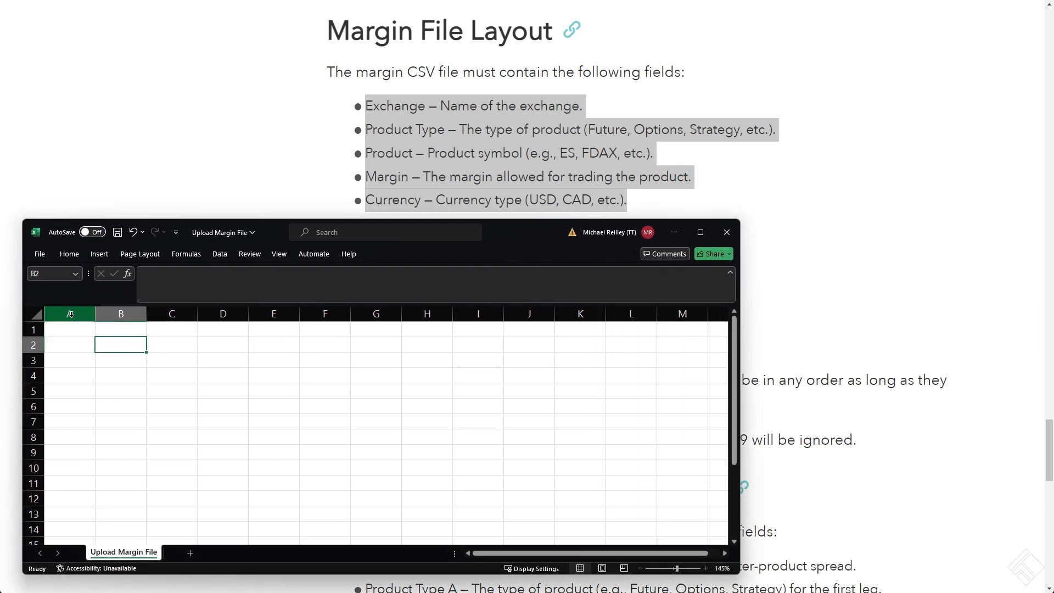
Fill cells A1 to E1 with the margin record CME, Future, ES, 2500 and USD
{"action": "left_click", "coordinate": [76, 331]}
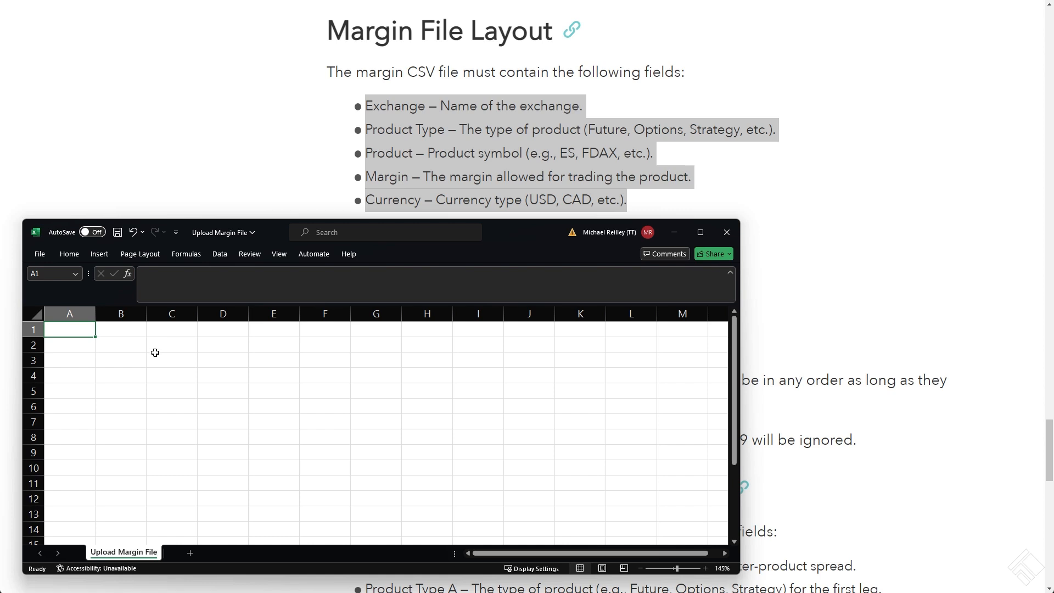
{"action": "type", "text": "CME"}
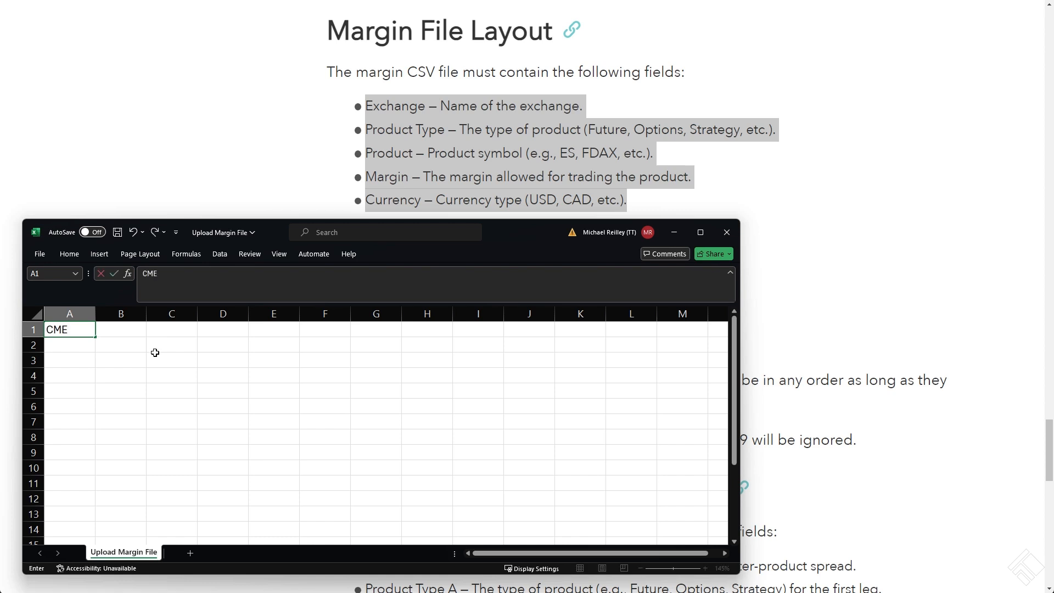
{"action": "key", "text": "Tab"}
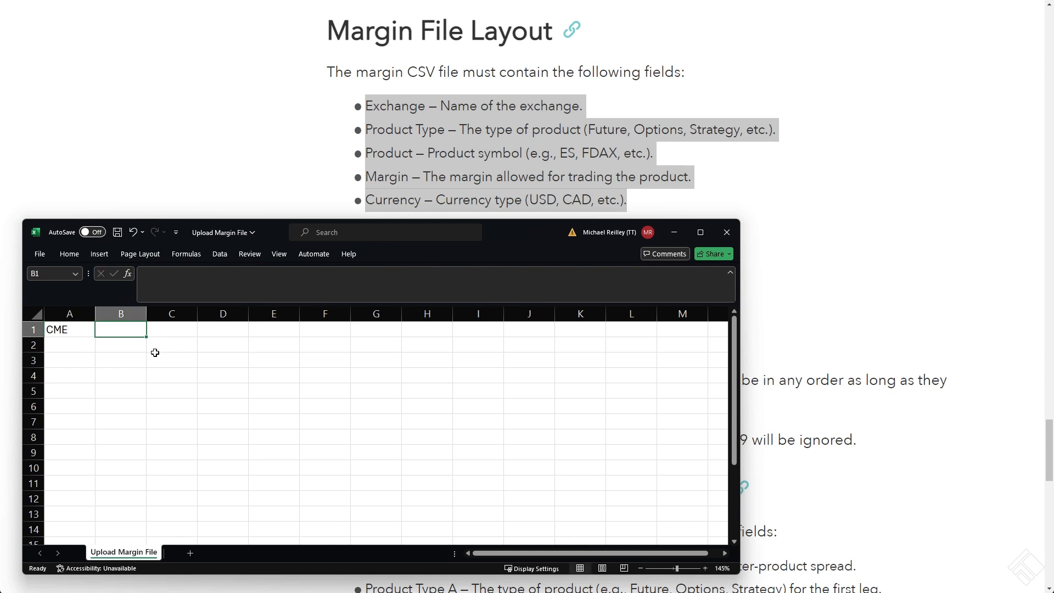
{"action": "type", "text": "Fu"}
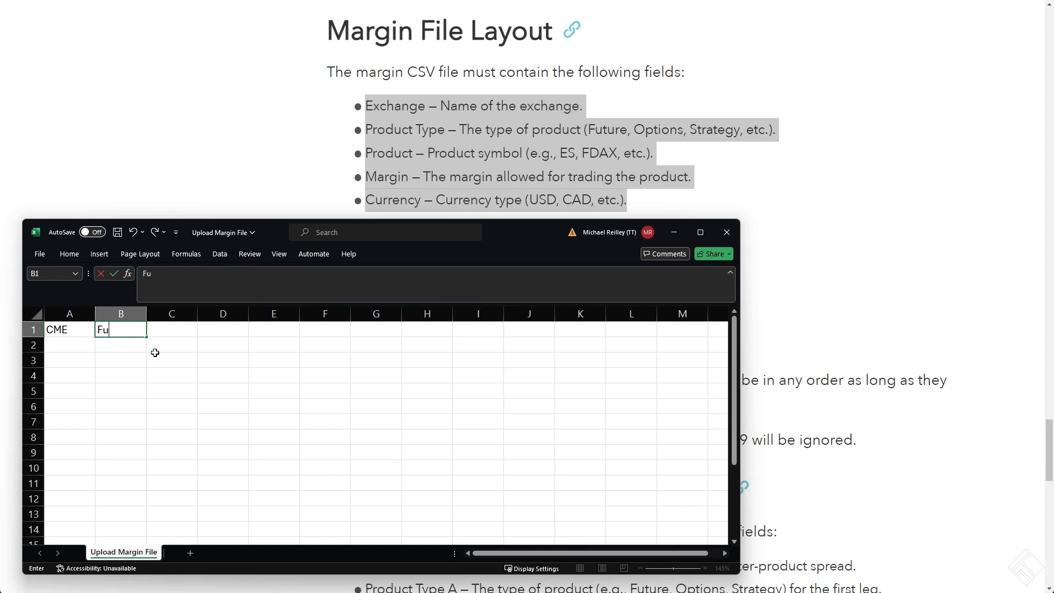
{"action": "type", "text": "ture"}
{"action": "key", "text": "Tab"}
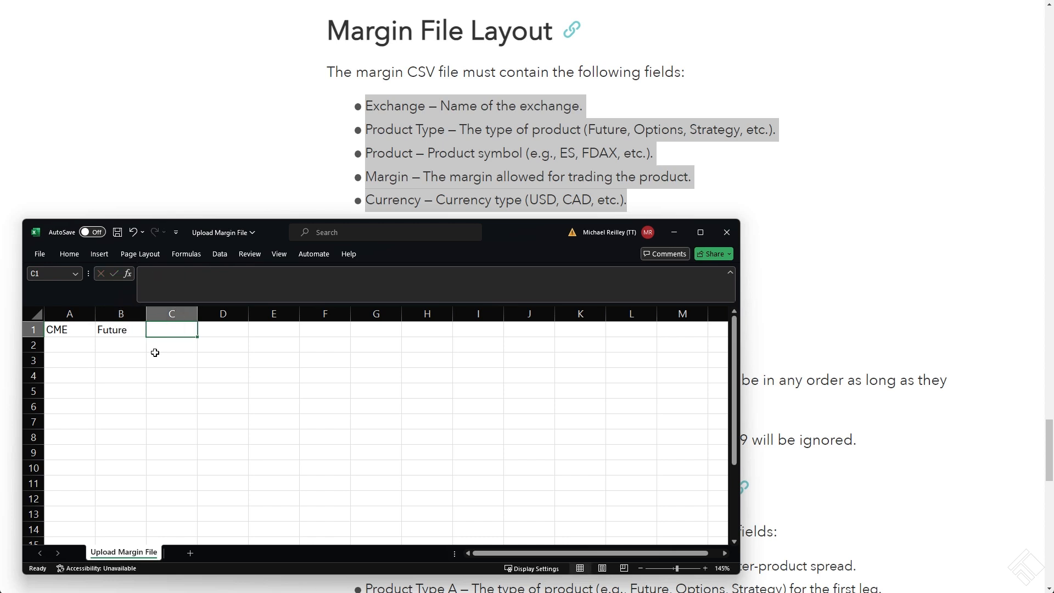
{"action": "type", "text": "ES"}
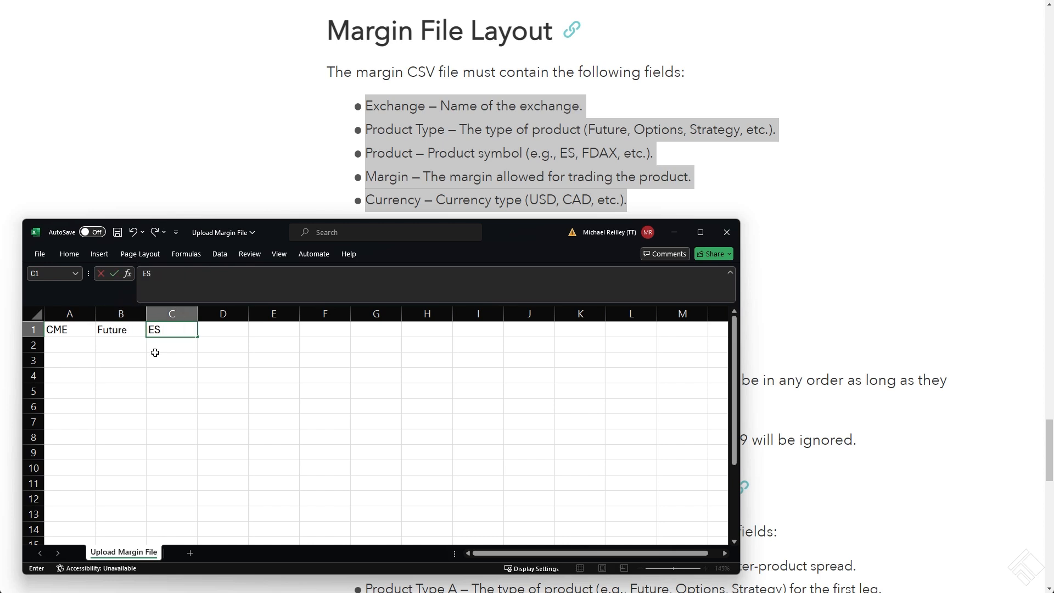
{"action": "key", "text": "Tab"}
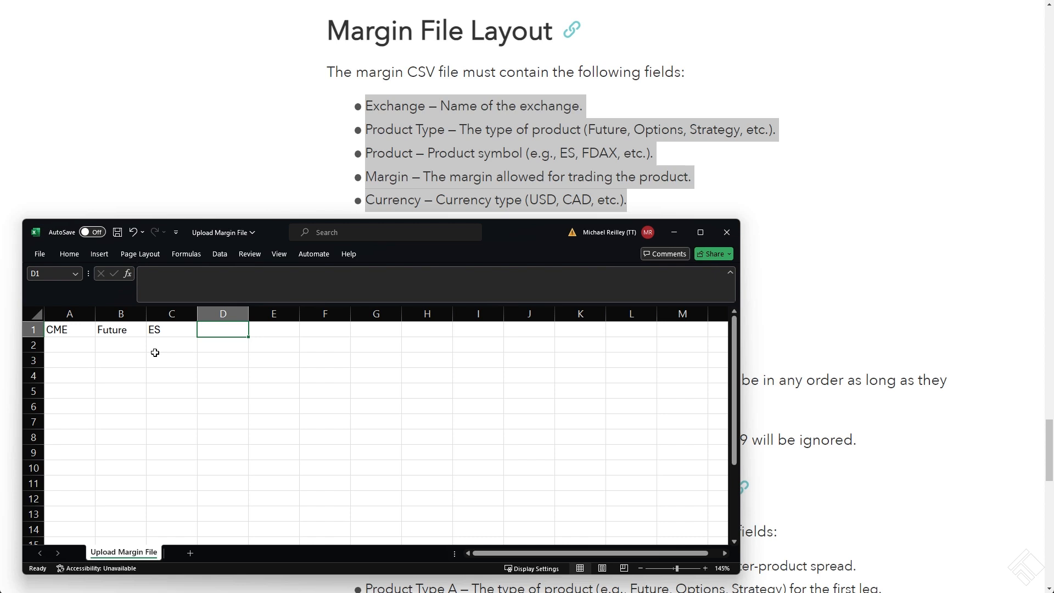
{"action": "type", "text": "2500"}
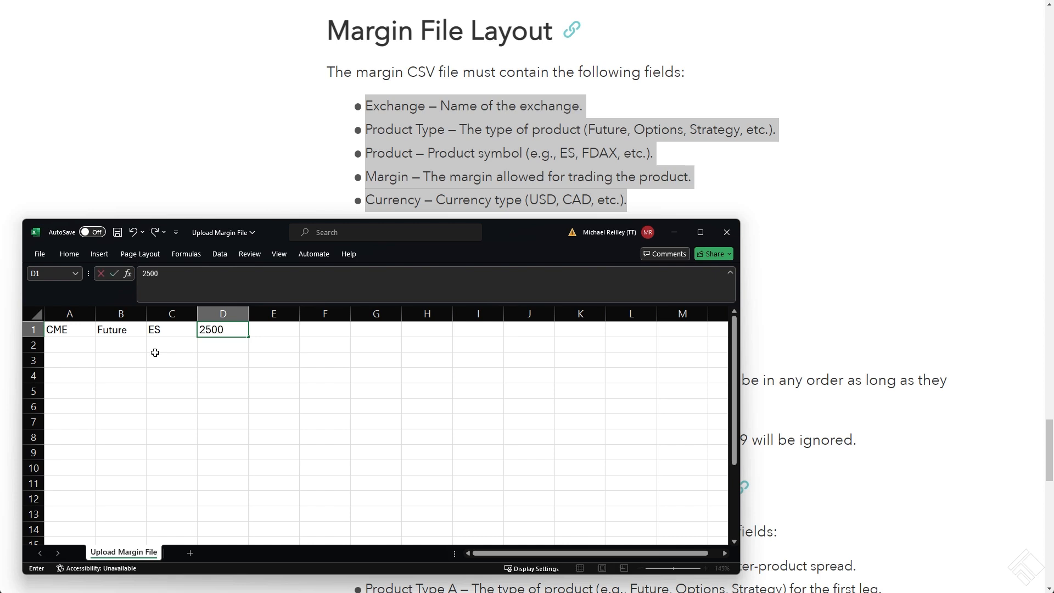
{"action": "key", "text": "Tab"}
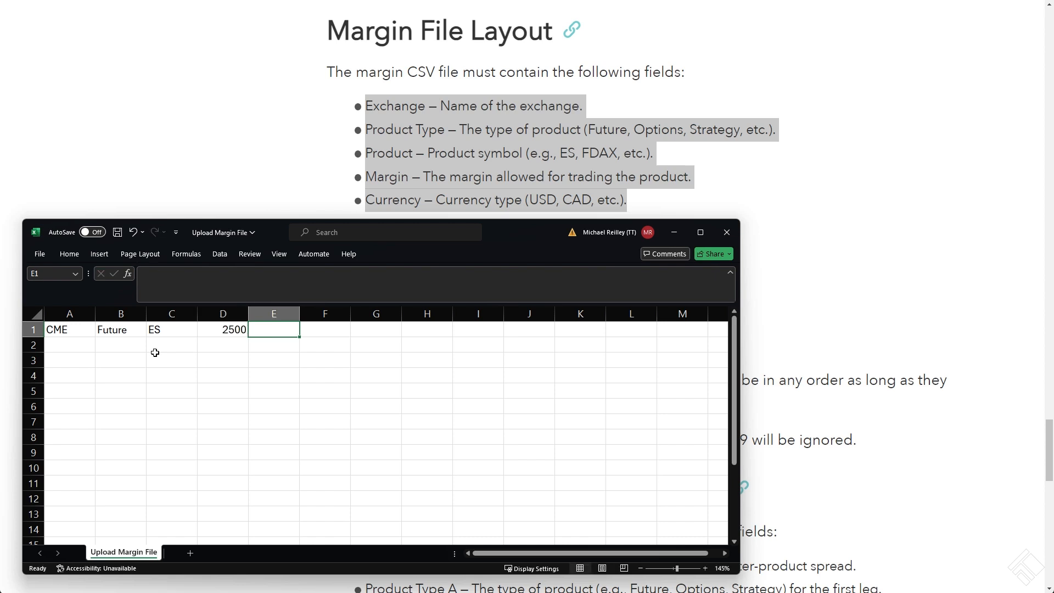
{"action": "type", "text": "USD"}
{"action": "key", "text": "Return"}
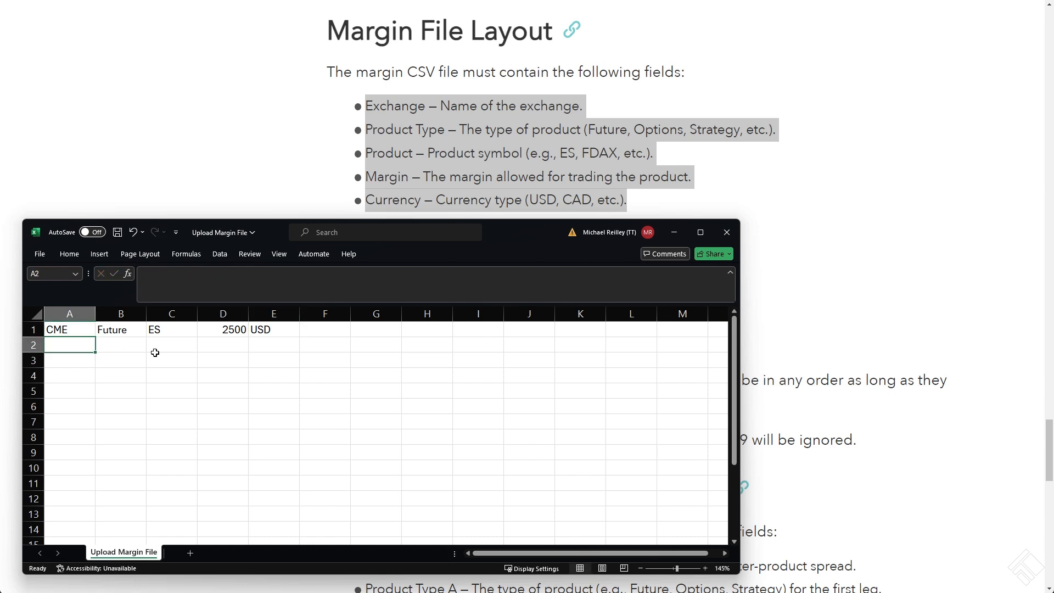
Copy the first margin record from row 1 into row 2
{"action": "key", "text": "Up"}
{"action": "key", "text": "ctrl+shift+Right"}
{"action": "key", "text": "ctrl+c"}
{"action": "key", "text": "Down"}
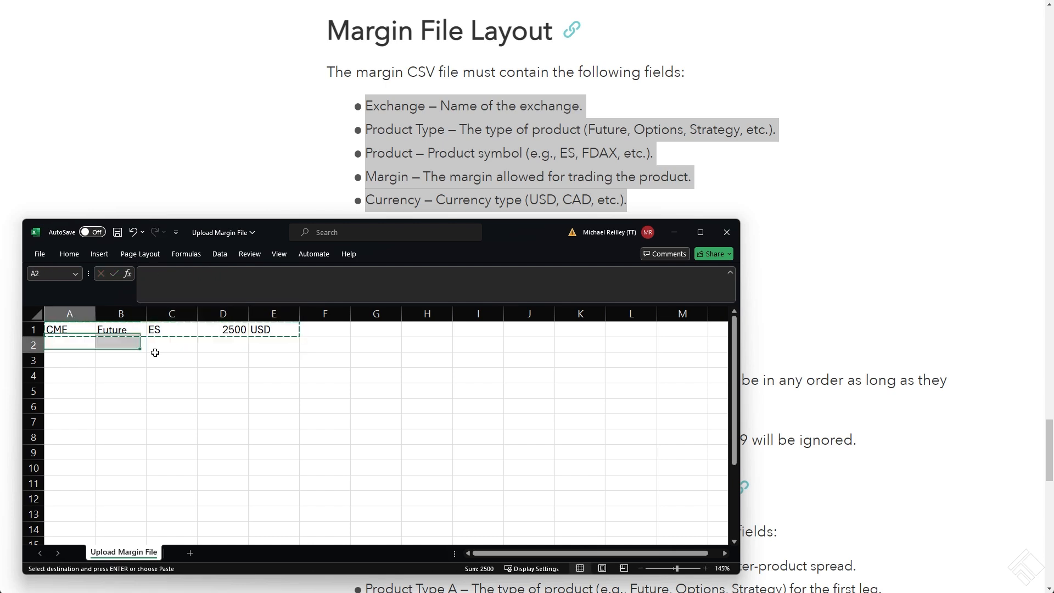
{"action": "key", "text": "ctrl+v"}
{"action": "key", "text": "Escape"}
Set the product symbol of the second record in cell C2 to CL
{"action": "key", "text": "Down"}
{"action": "key", "text": "Right"}
{"action": "key", "text": "Up"}
{"action": "key", "text": "Right"}
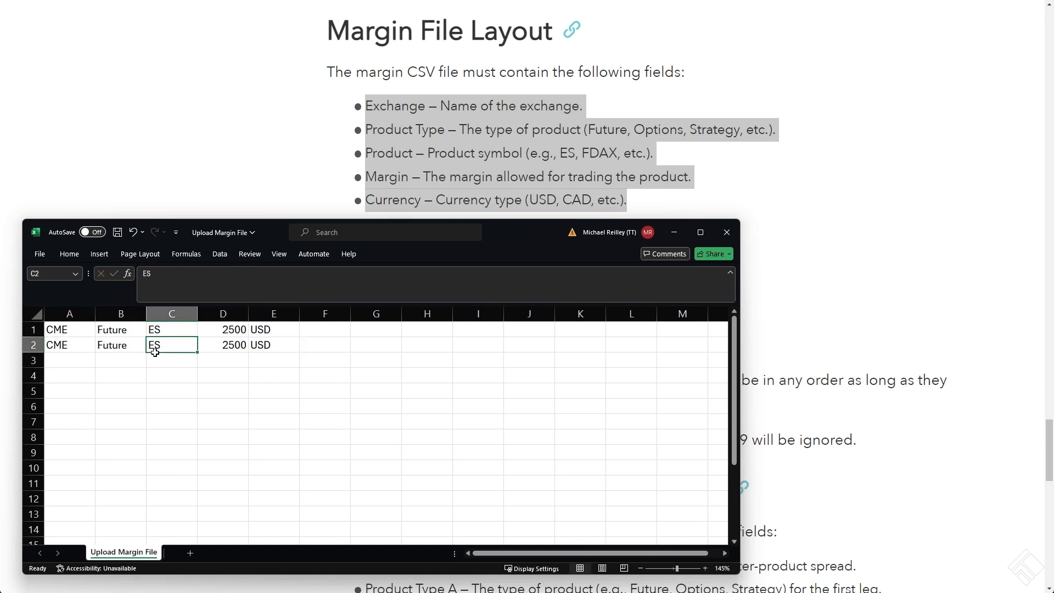
{"action": "type", "text": "CL"}
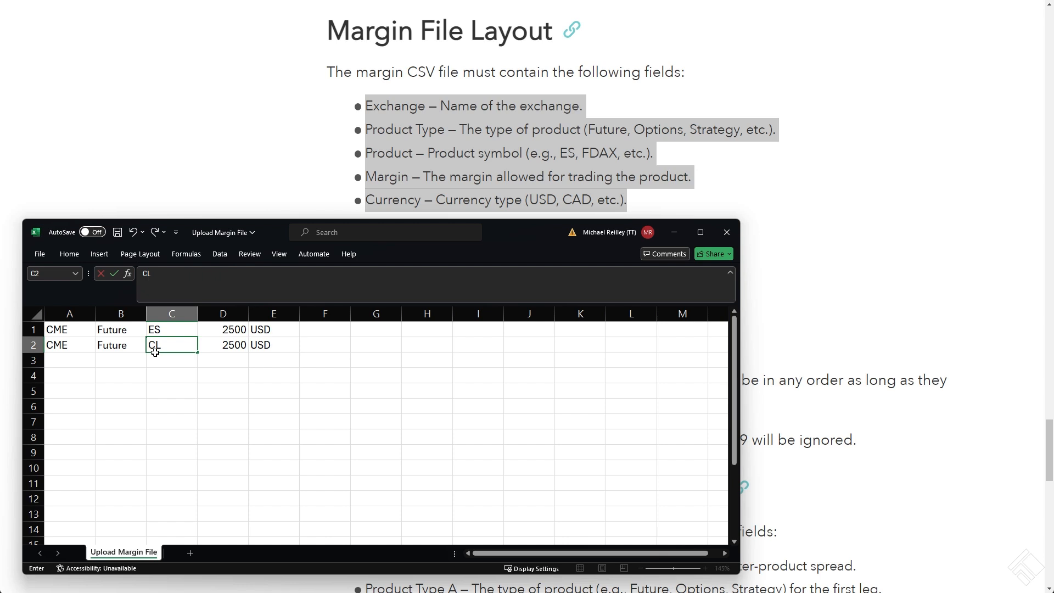
{"action": "left_click", "coordinate": [261, 371]}
{"action": "left_click_drag", "start_coordinate": [257, 348], "coordinate": [110, 349]}
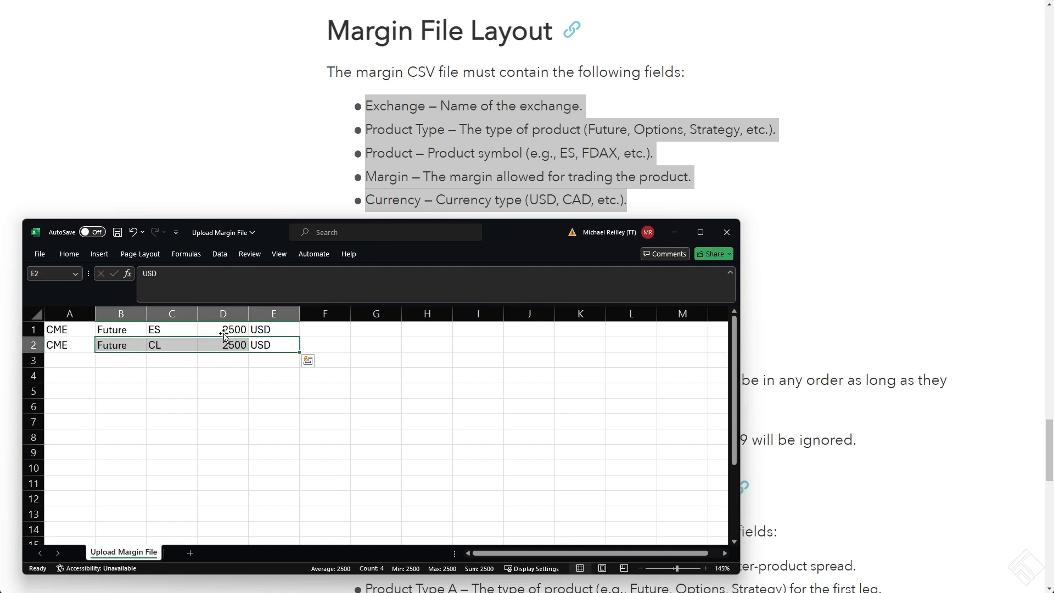
{"action": "left_click_drag", "start_coordinate": [225, 330], "coordinate": [226, 345]}
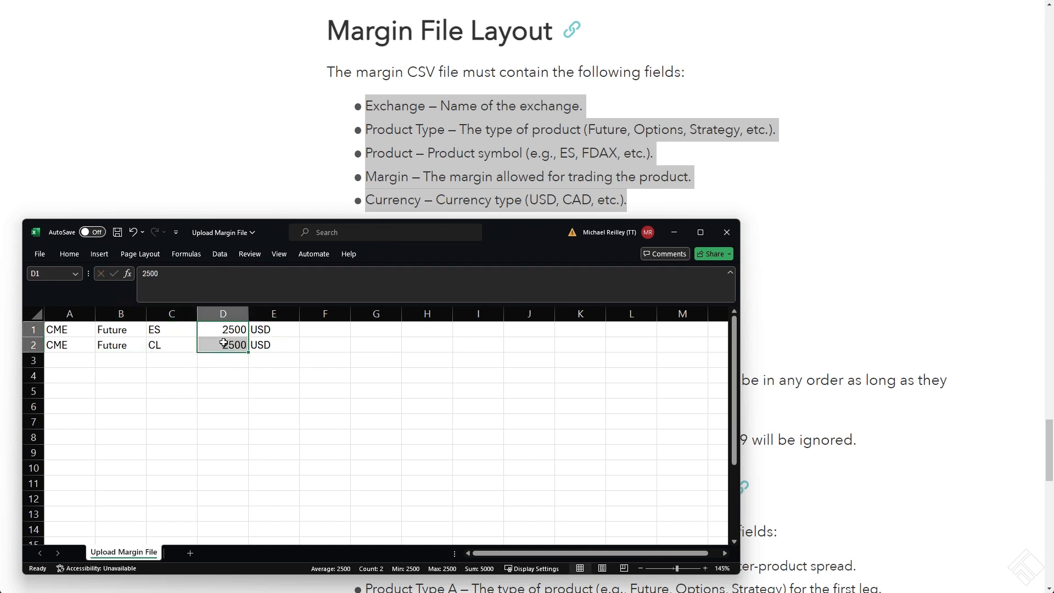
Switch to the File Layouts article and read the rules for the margin CSV file, including the required file extension
{"action": "left_click", "coordinate": [158, 77]}
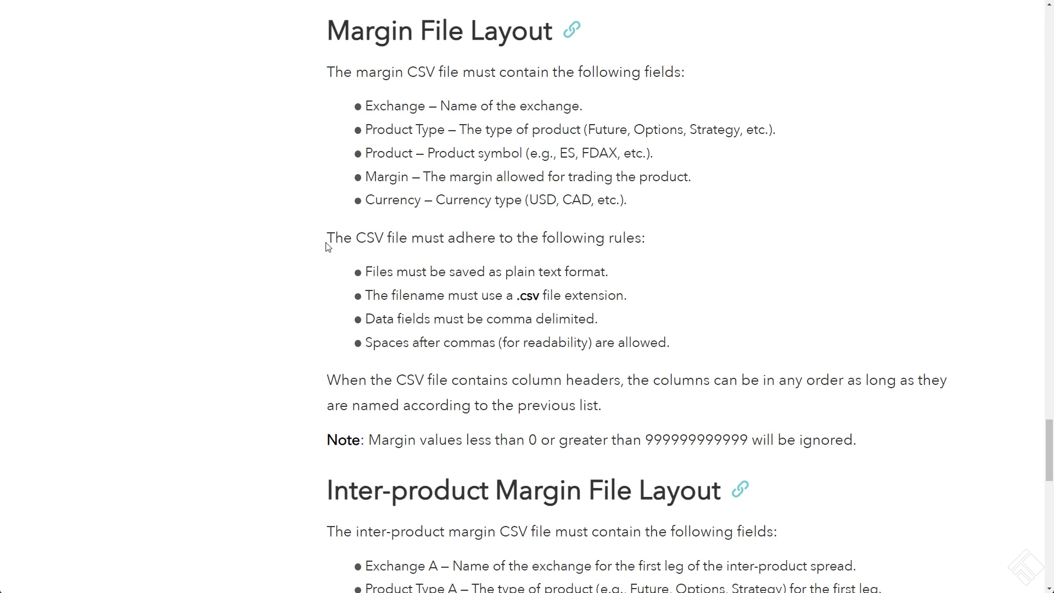
{"action": "left_click_drag", "start_coordinate": [328, 237], "coordinate": [724, 345]}
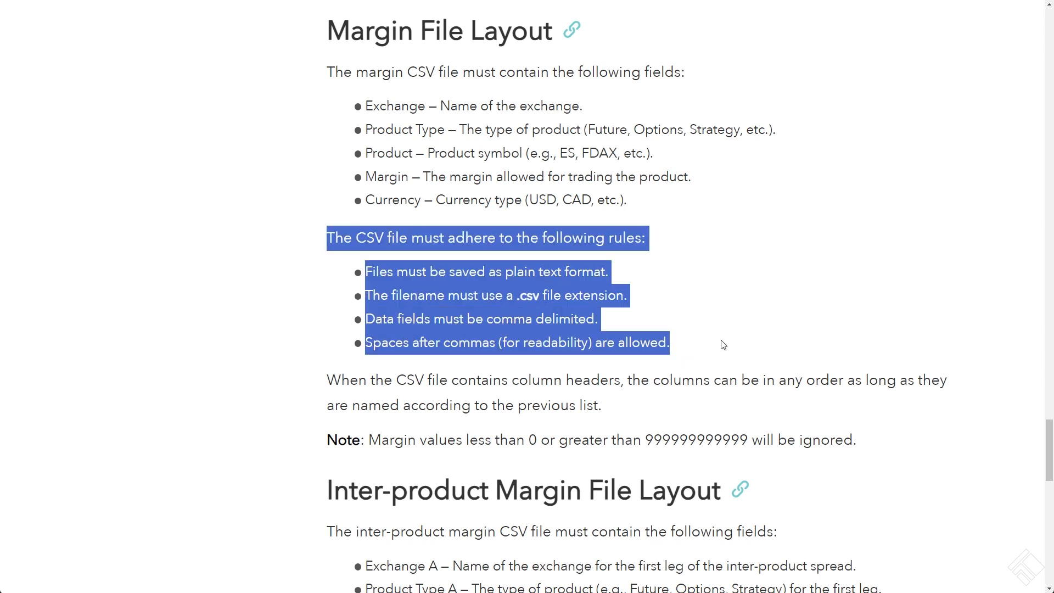
{"action": "left_click", "coordinate": [724, 345]}
{"action": "left_click_drag", "start_coordinate": [630, 297], "coordinate": [514, 296]}
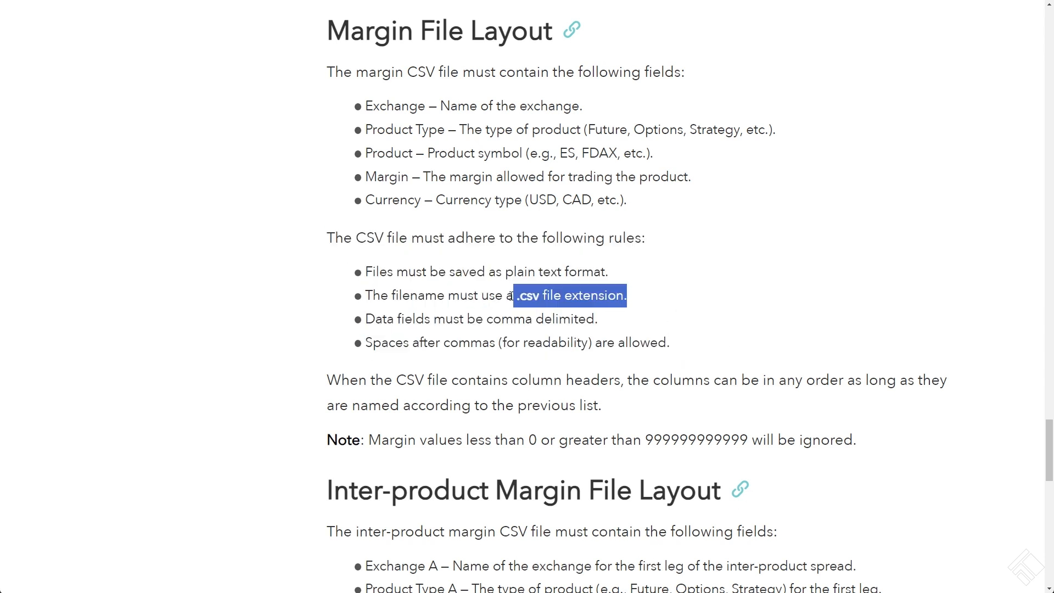
{"action": "left_click", "coordinate": [467, 297]}
Switch back to Excel, start saving the Upload Margin File as a copy, and open the list of available file formats
{"action": "key", "text": "alt+Tab"}
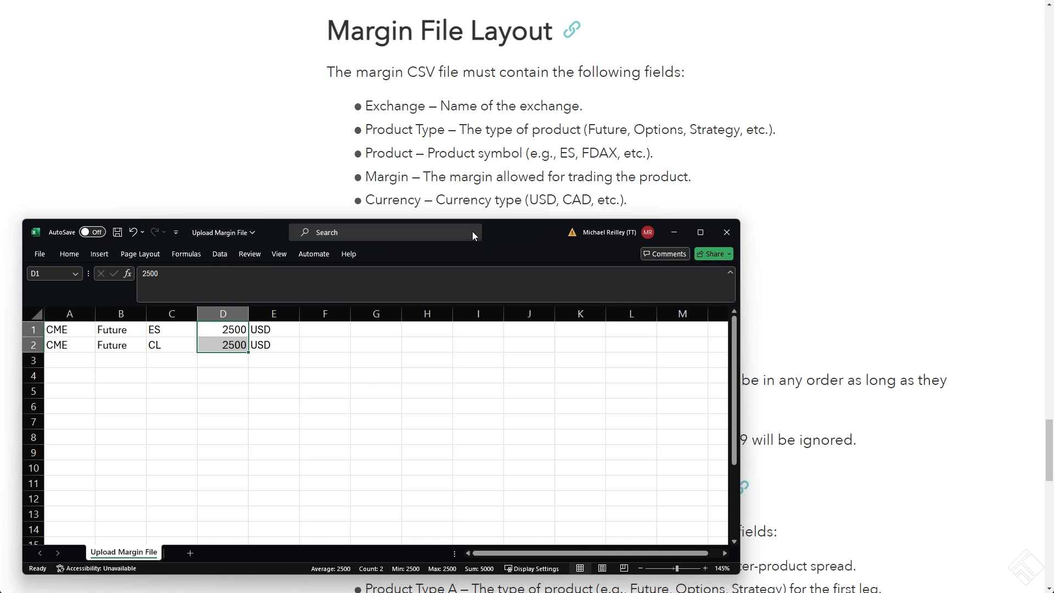
{"action": "left_click_drag", "start_coordinate": [503, 232], "coordinate": [527, 69]}
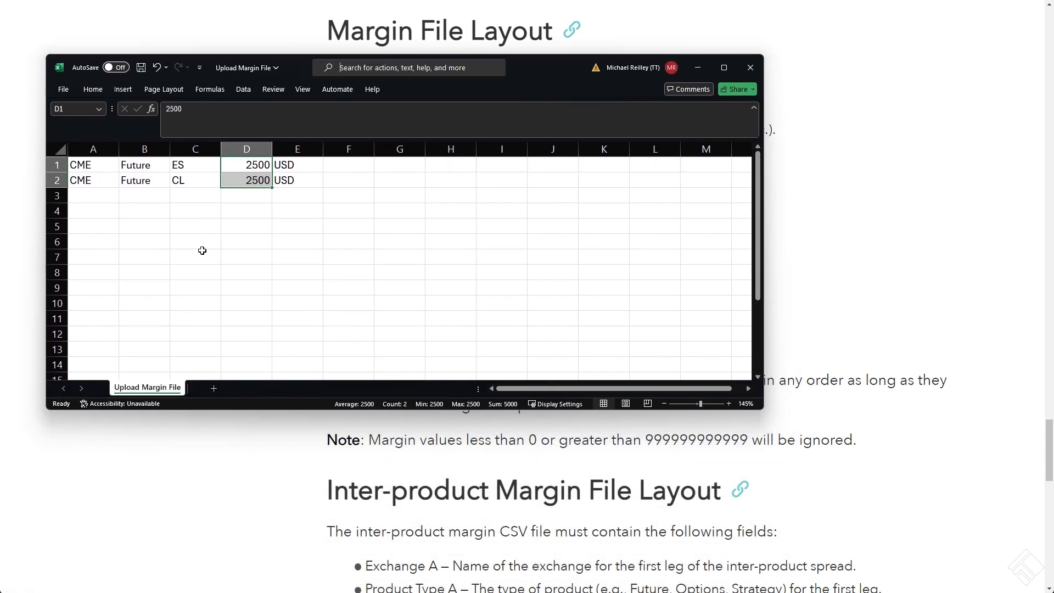
{"action": "left_click", "coordinate": [102, 166]}
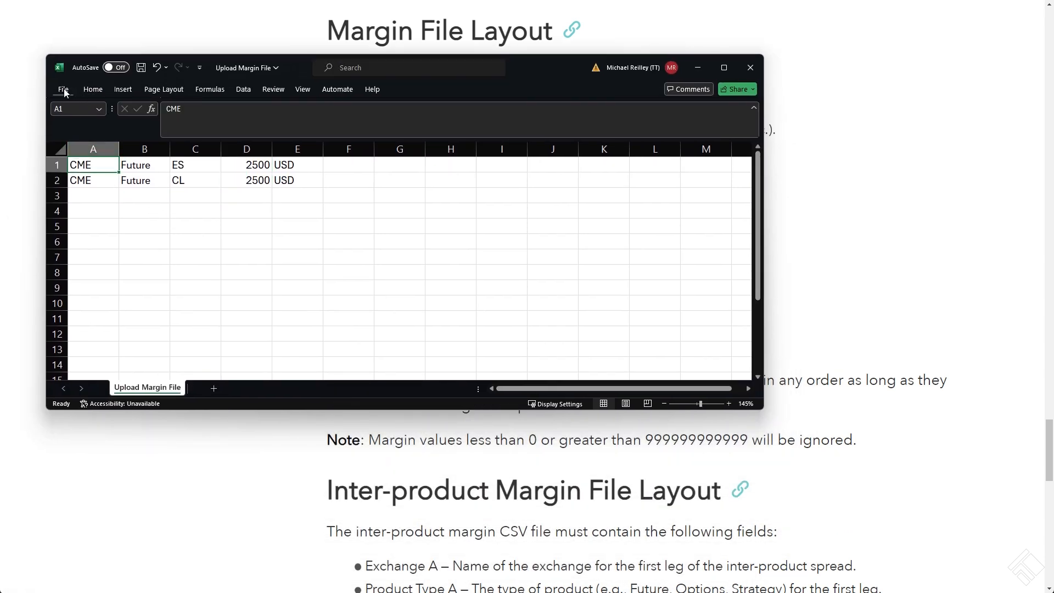
{"action": "left_click", "coordinate": [64, 90]}
{"action": "left_click", "coordinate": [88, 257]}
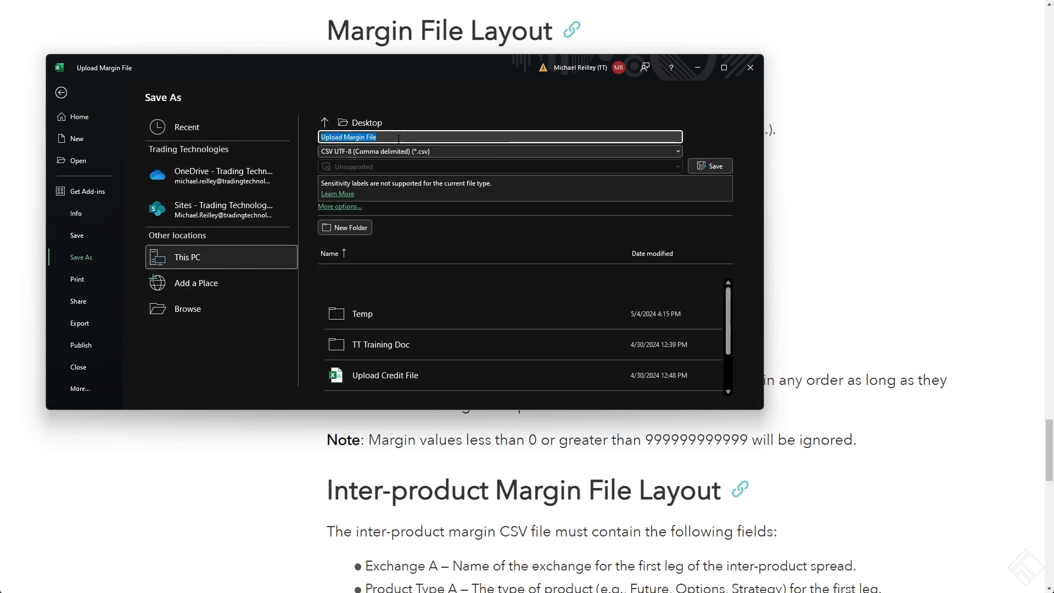
{"action": "left_click", "coordinate": [344, 152]}
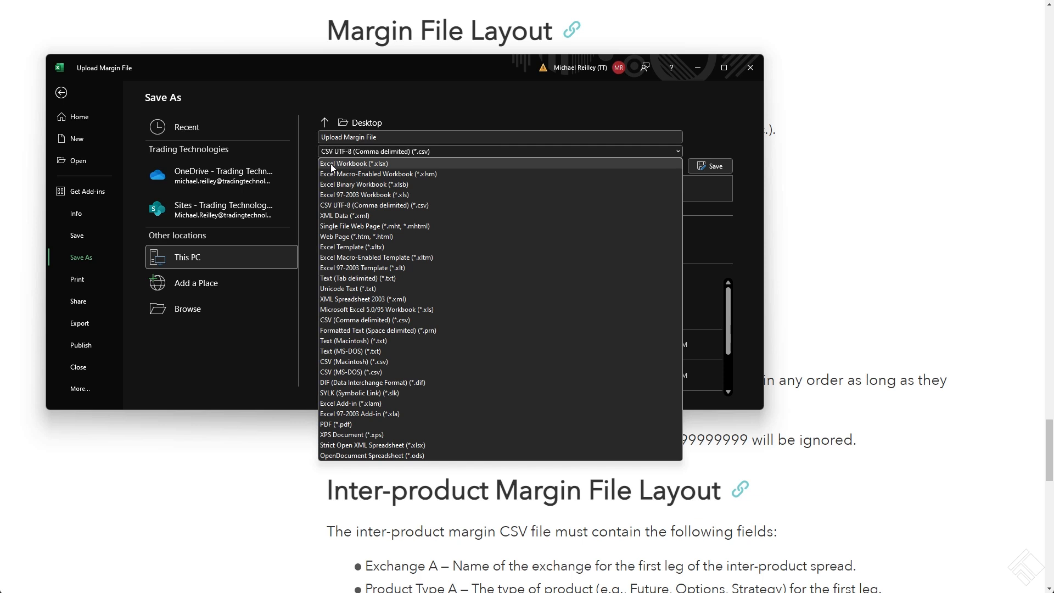
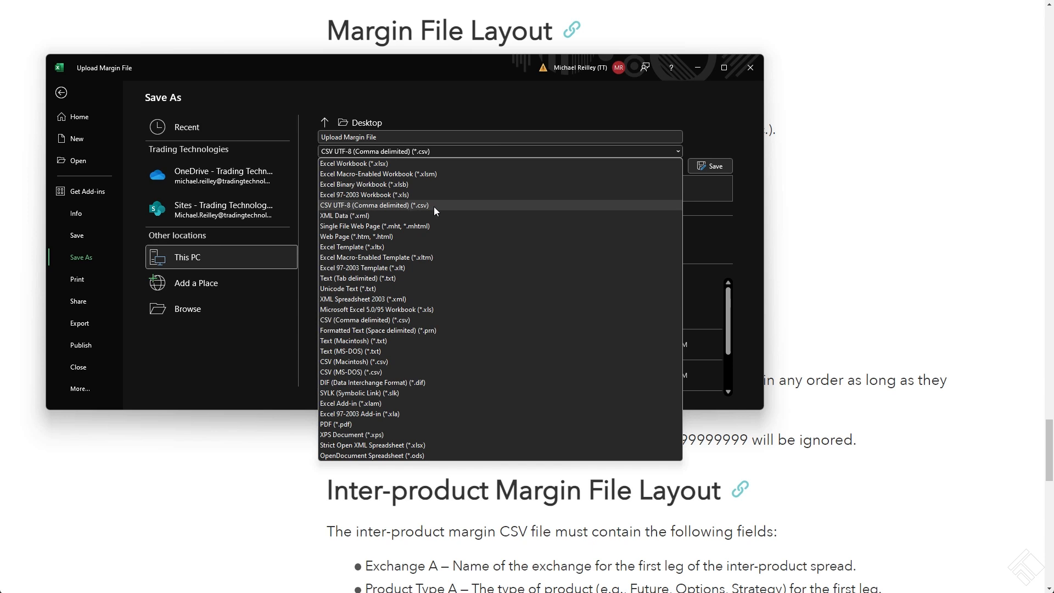
Save the Upload Margin File in the CSV UTF-8 (Comma delimited) format, replacing the existing file of that name
{"action": "left_click", "coordinate": [445, 94]}
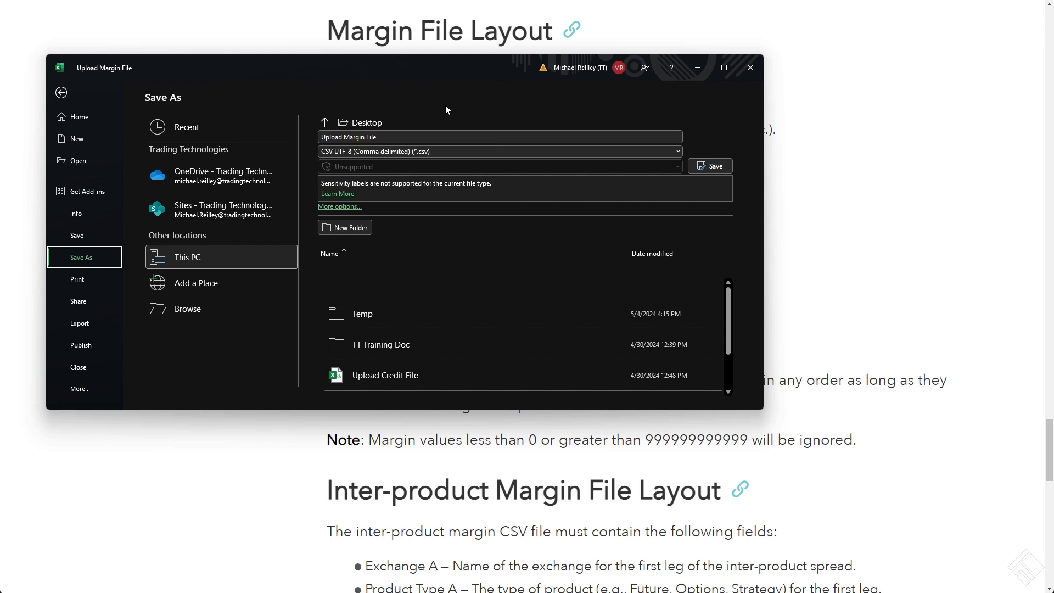
{"action": "left_click", "coordinate": [715, 166]}
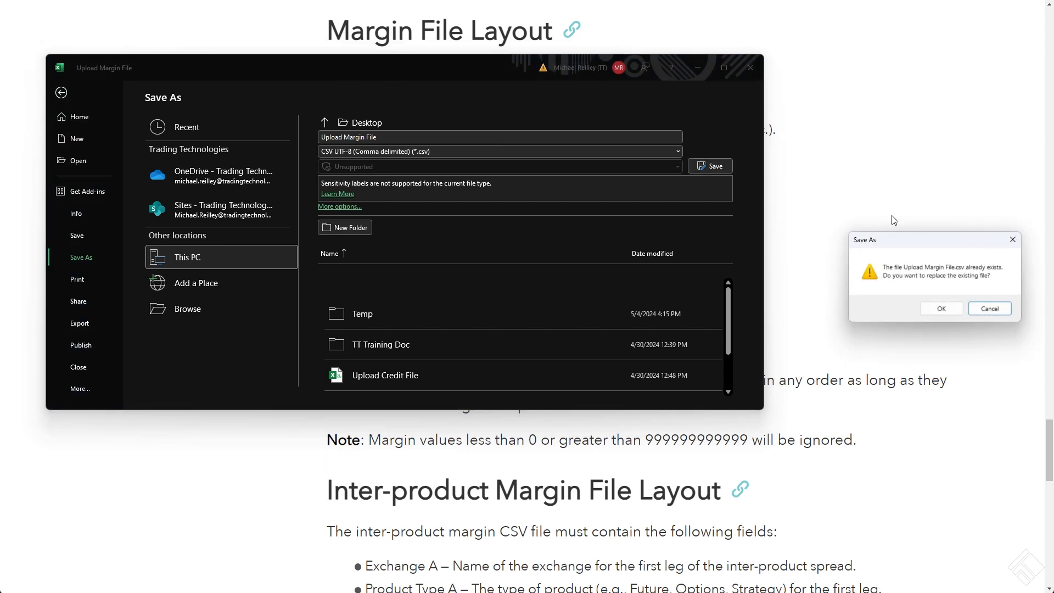
{"action": "left_click", "coordinate": [942, 309]}
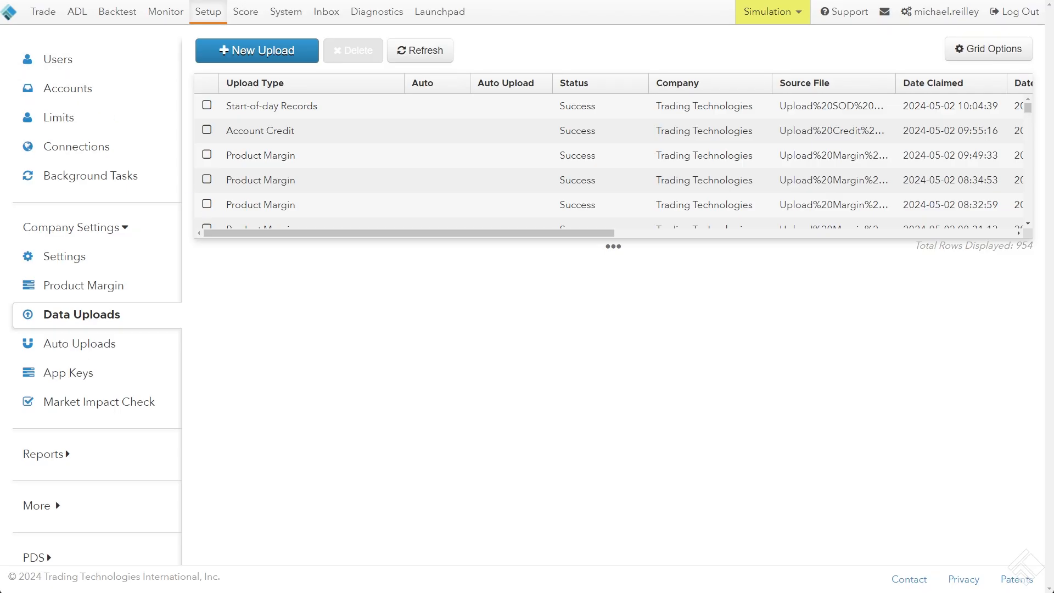
Switch to the TT Setup application, go to the company's Product Margin settings and select the CME exchange
{"action": "left_click", "coordinate": [155, 287]}
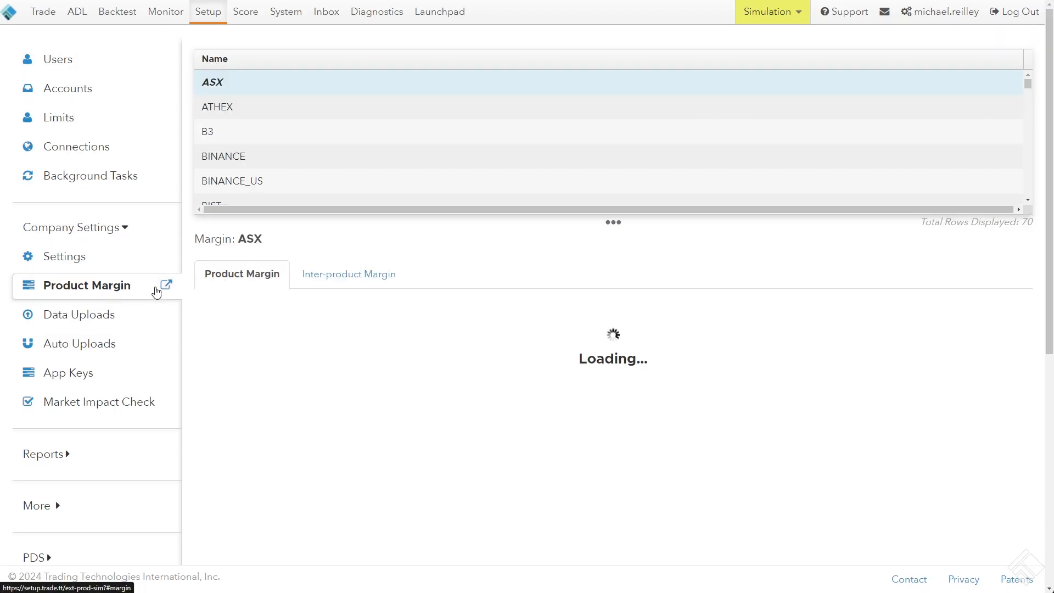
{"action": "scroll", "coordinate": [266, 149], "scroll_direction": "down", "scroll_amount": 5}
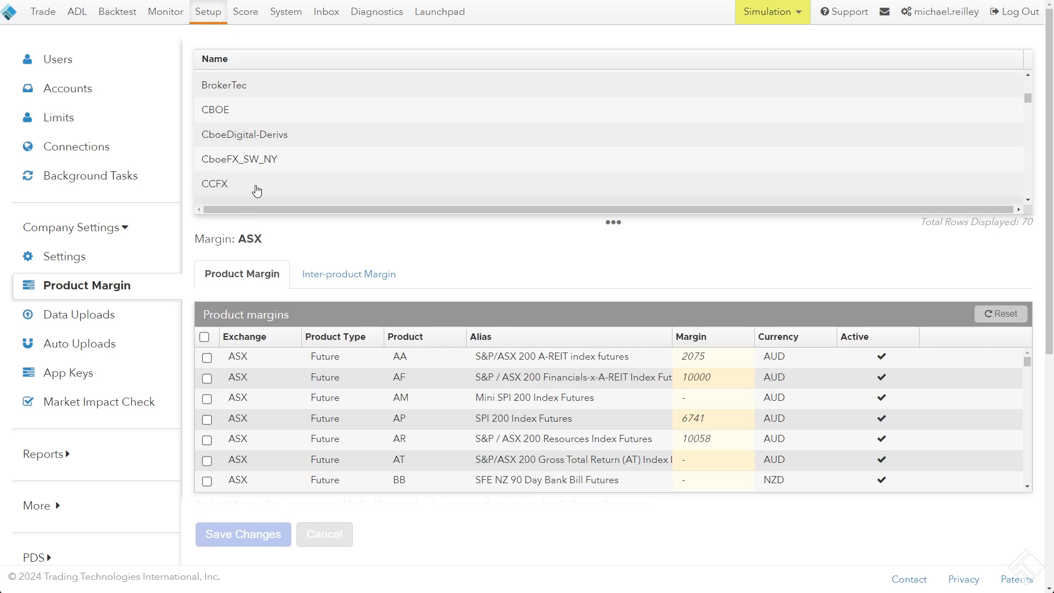
{"action": "scroll", "coordinate": [273, 153], "scroll_direction": "down", "scroll_amount": 3}
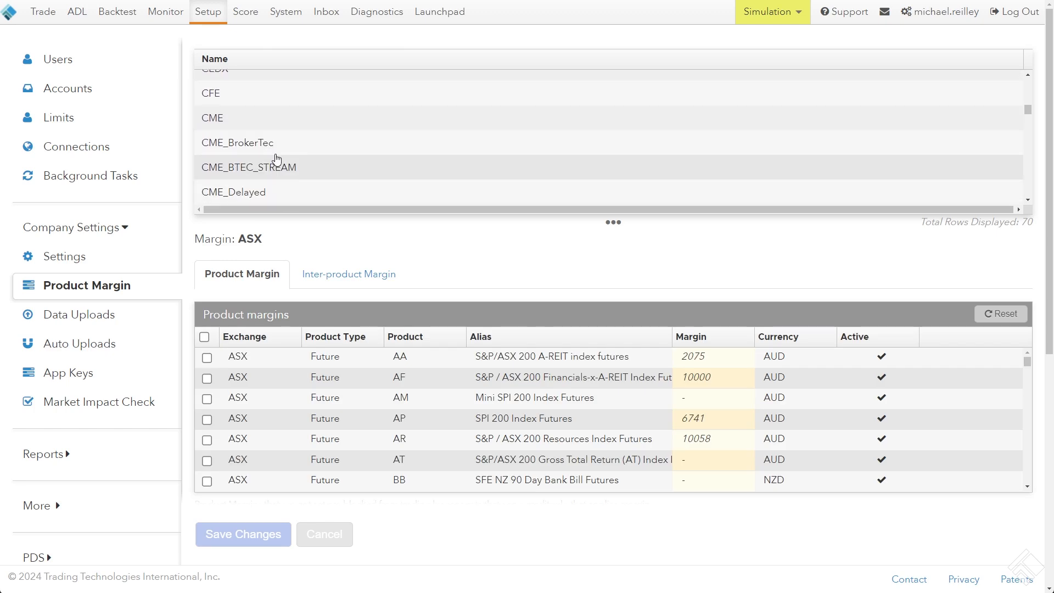
{"action": "left_click", "coordinate": [206, 118]}
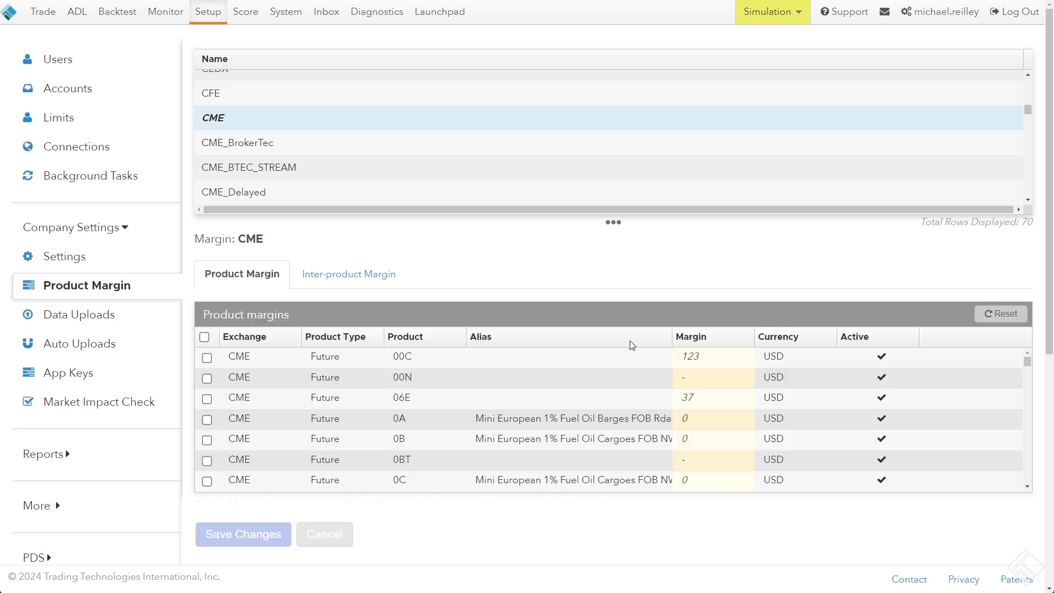
Filter the CME product margins to the products ES and CL and check the margins of their futures
{"action": "left_click", "coordinate": [462, 337]}
{"action": "type", "text": "ES"}
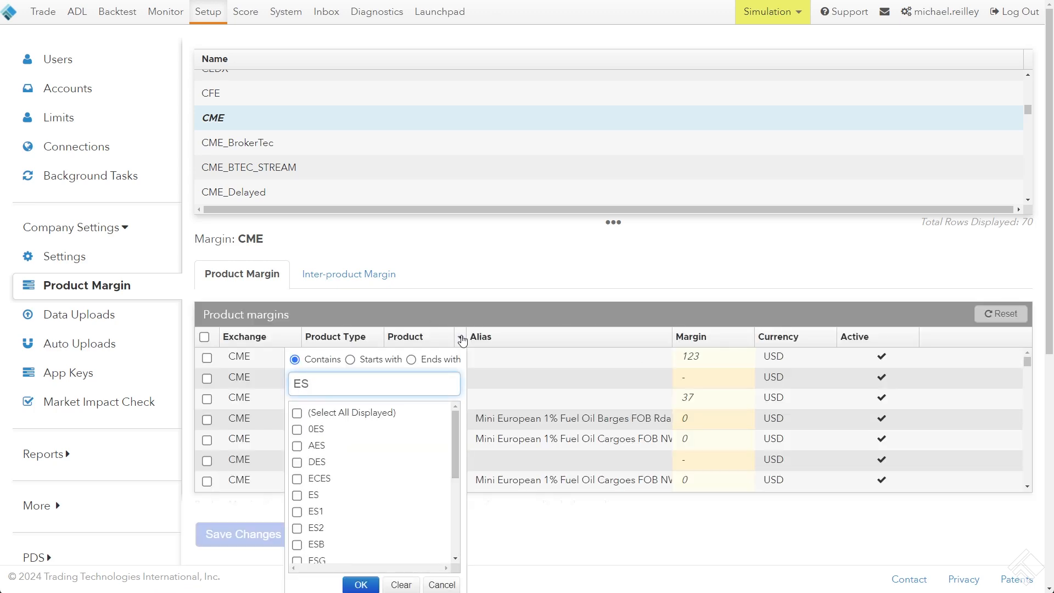
{"action": "left_click", "coordinate": [313, 495]}
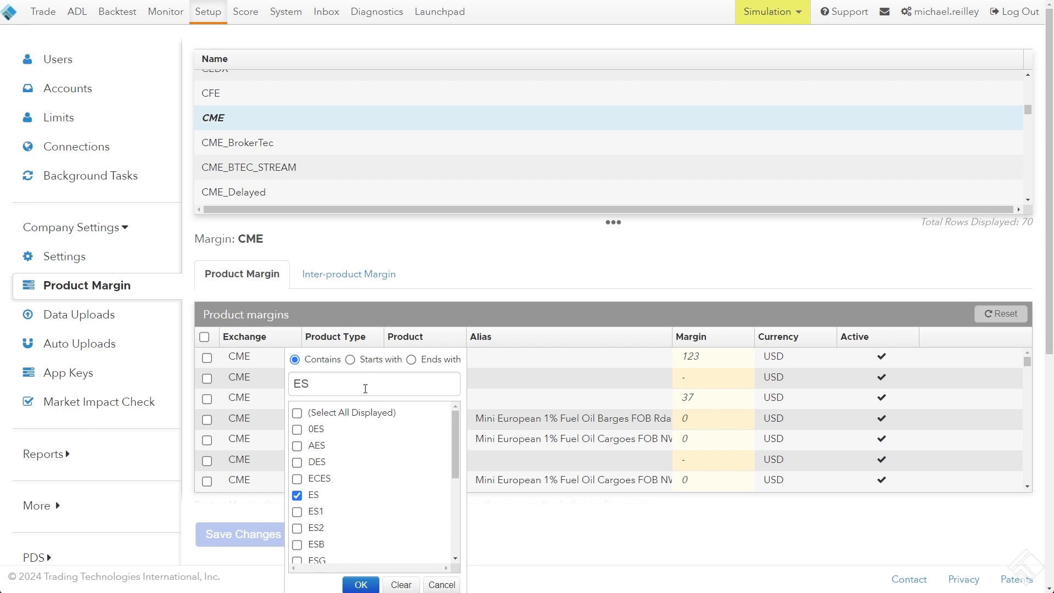
{"action": "left_click_drag", "start_coordinate": [365, 386], "coordinate": [278, 381]}
{"action": "type", "text": "cl"}
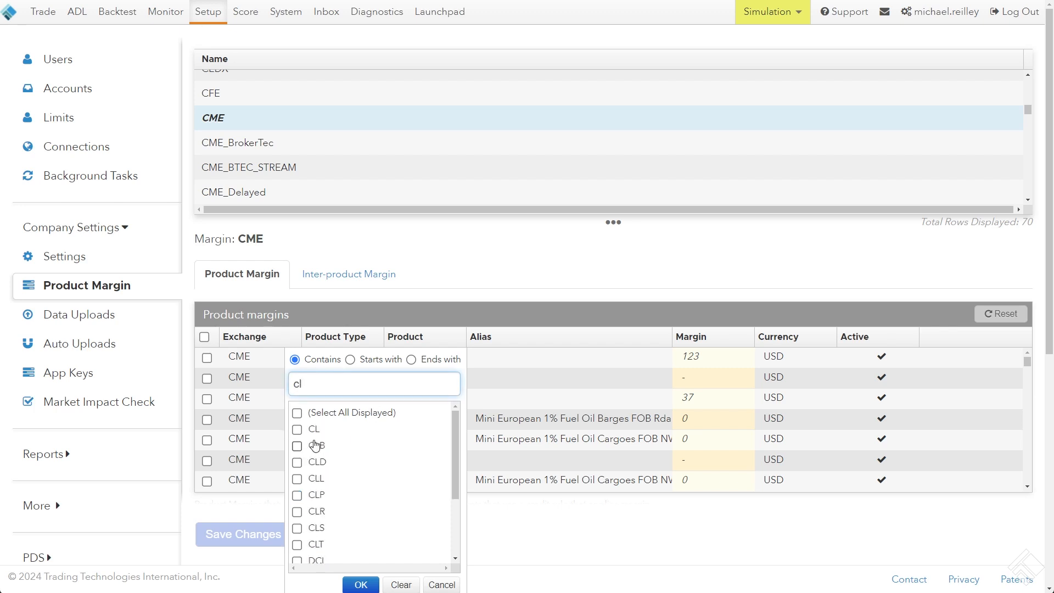
{"action": "left_click", "coordinate": [314, 430]}
{"action": "left_click", "coordinate": [361, 585]}
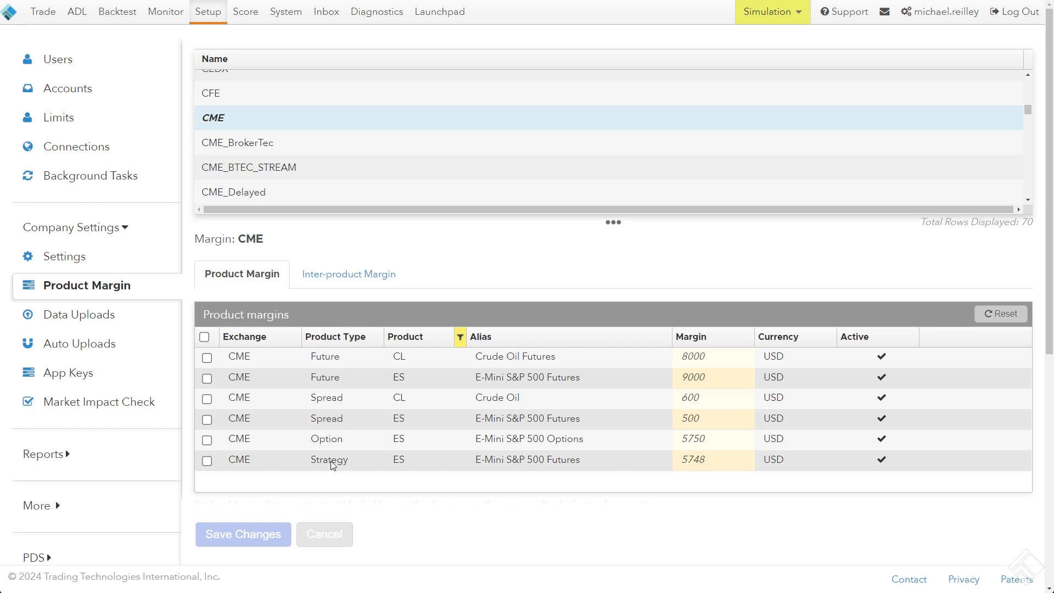
{"action": "left_click", "coordinate": [722, 359]}
{"action": "left_click", "coordinate": [711, 380]}
{"action": "left_click", "coordinate": [706, 355]}
{"action": "left_click", "coordinate": [714, 377]}
{"action": "left_click", "coordinate": [731, 283]}
Start a new data upload with the file type Product Margin and the file format CSV
{"action": "left_click", "coordinate": [69, 314]}
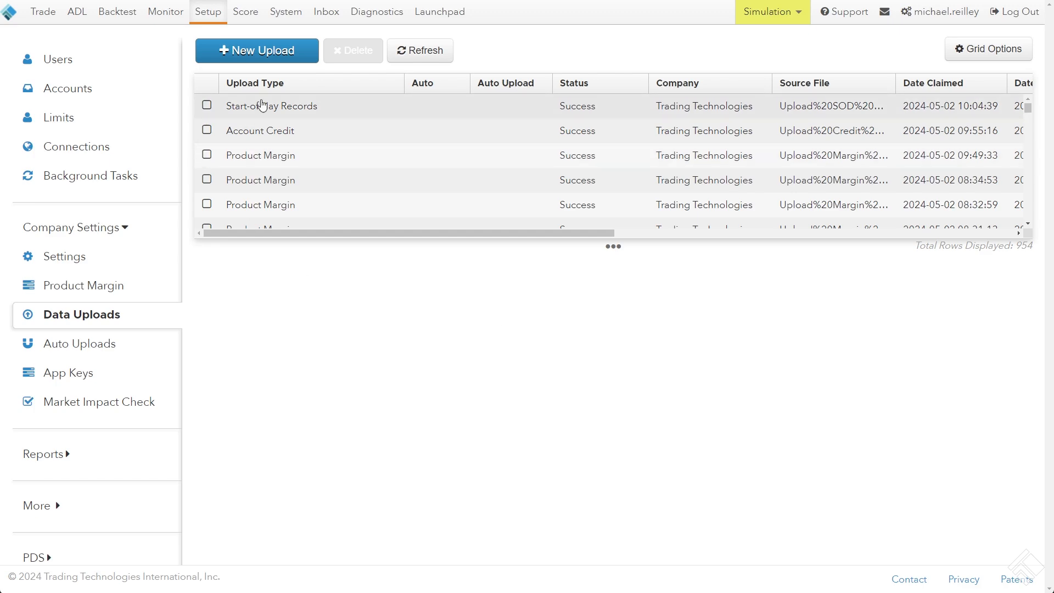
{"action": "left_click", "coordinate": [250, 54]}
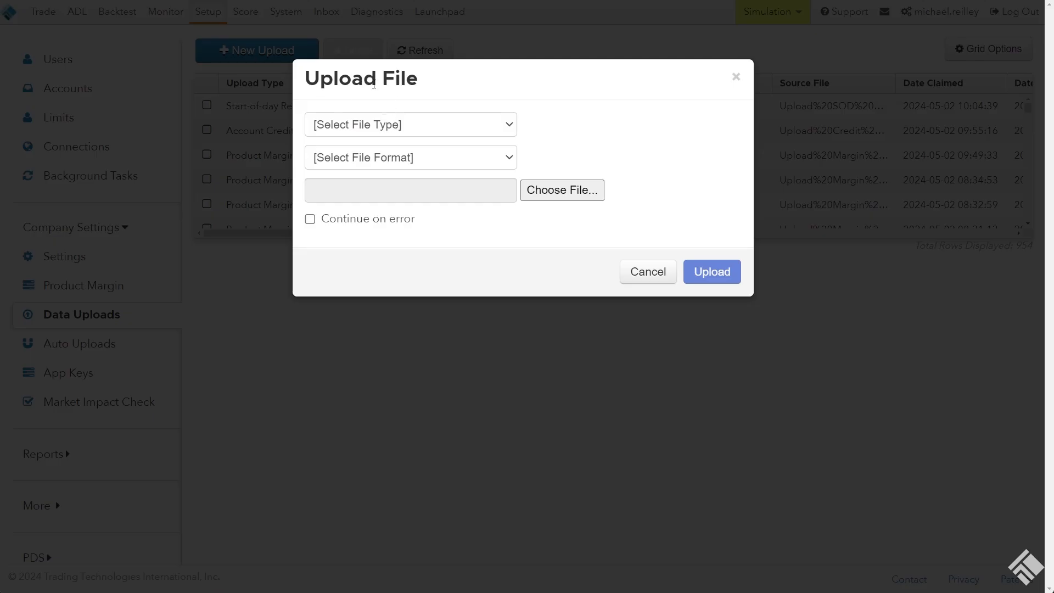
{"action": "left_click", "coordinate": [358, 125]}
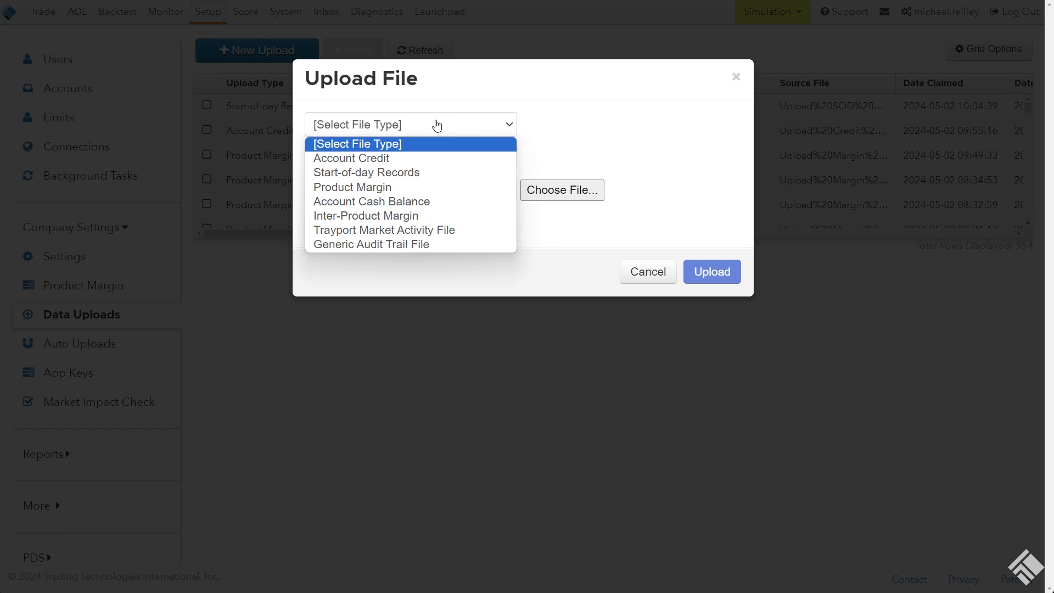
{"action": "left_click", "coordinate": [385, 192]}
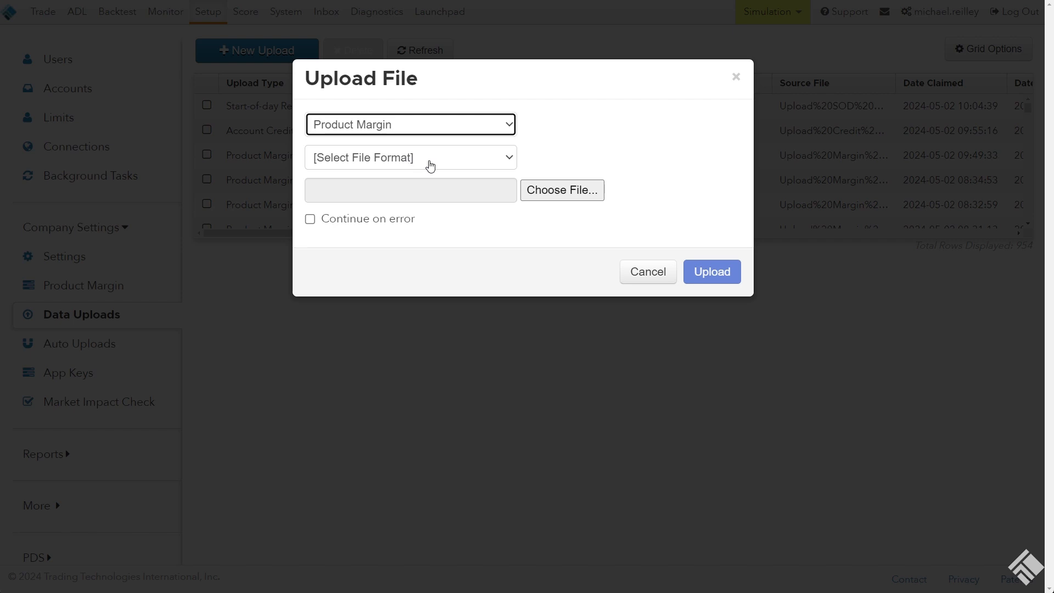
{"action": "left_click", "coordinate": [423, 163]}
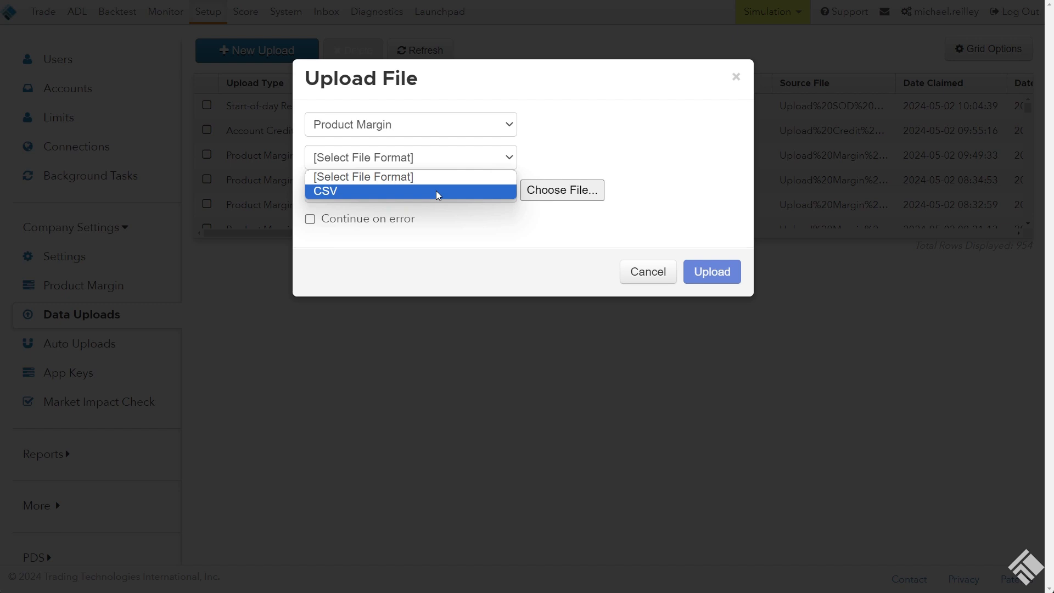
{"action": "left_click", "coordinate": [438, 191]}
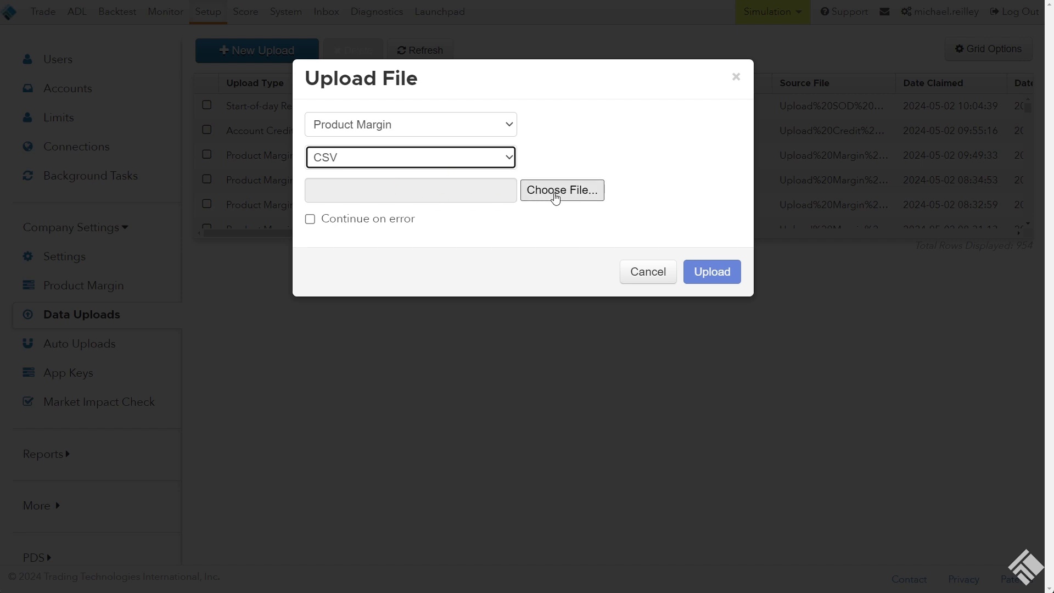
Choose Upload Margin File.csv as the source file and upload it
{"action": "left_click", "coordinate": [555, 197]}
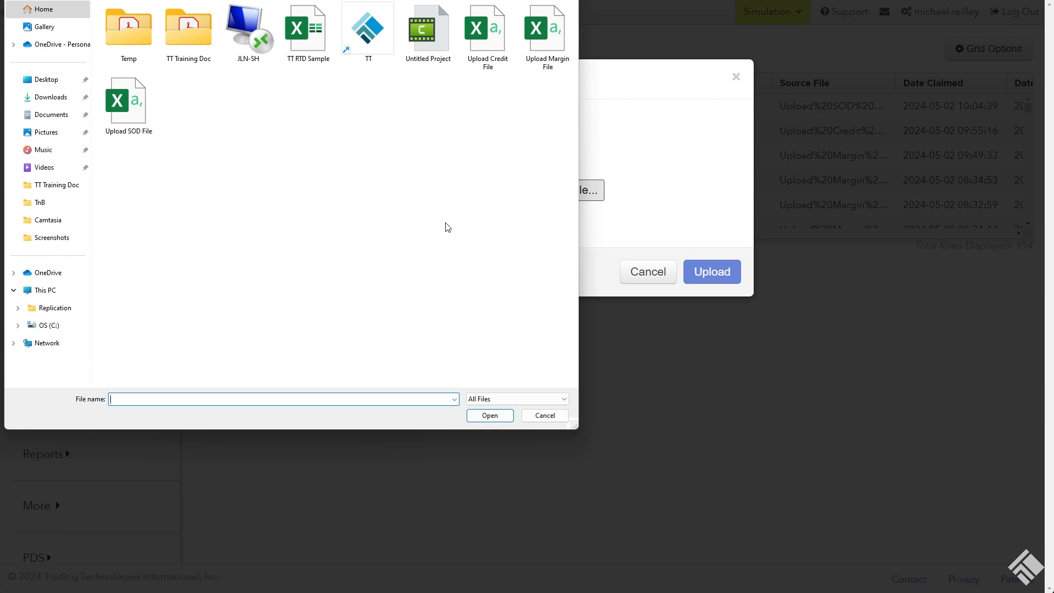
{"action": "left_click", "coordinate": [548, 39]}
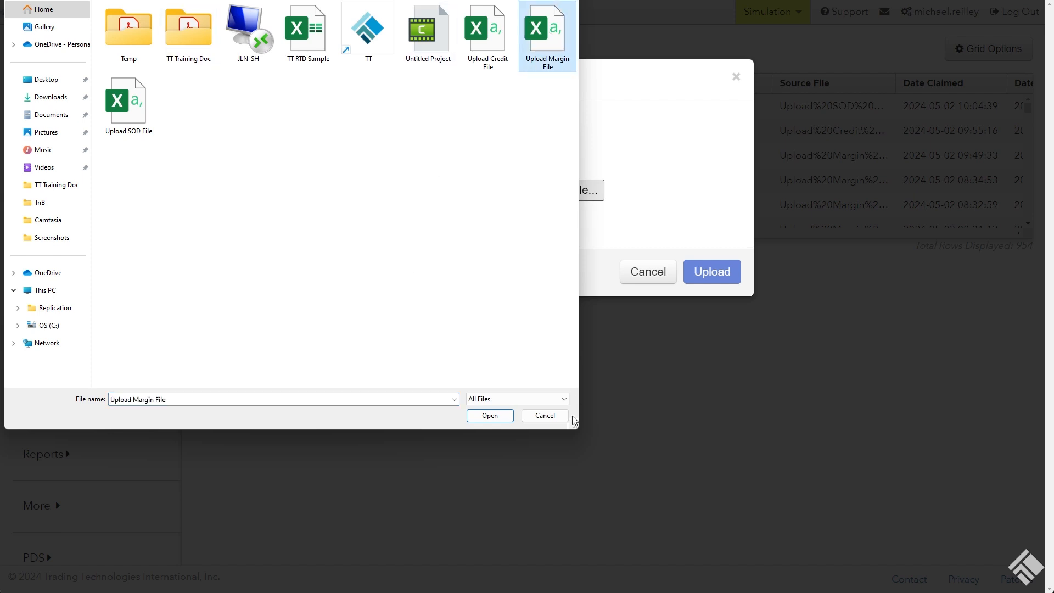
{"action": "left_click", "coordinate": [490, 416]}
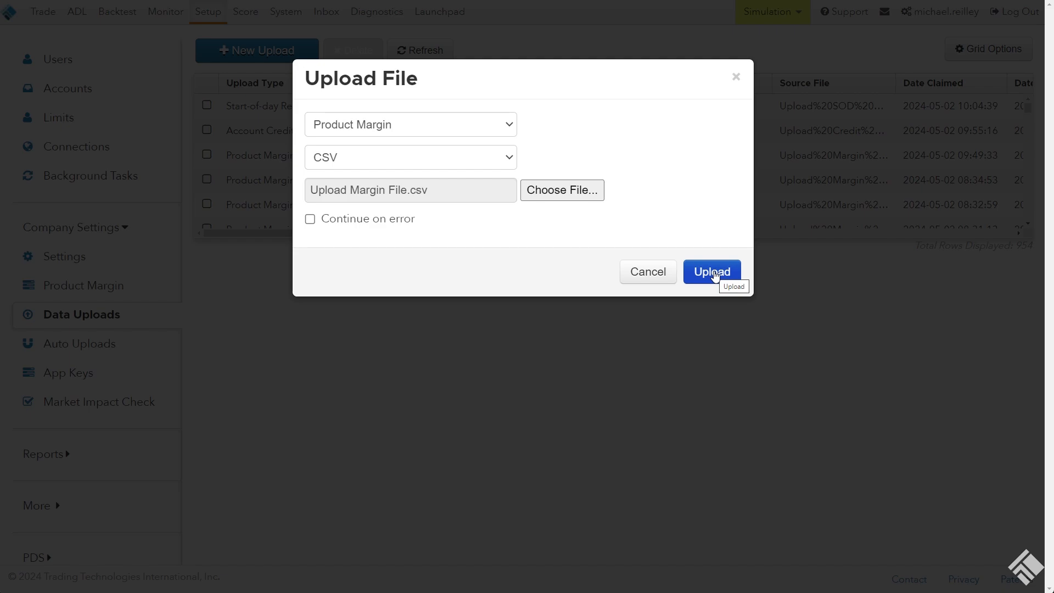
{"action": "left_click", "coordinate": [714, 273]}
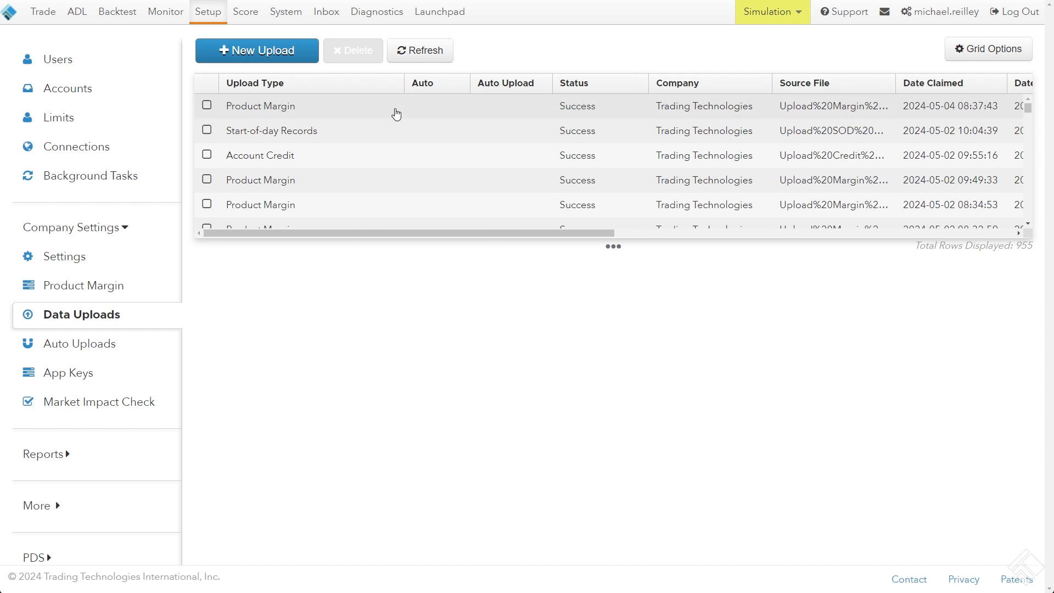
Open the details of the newest Product Margin upload, enlarge the output area and check the number of rows processed
{"action": "left_click", "coordinate": [311, 125]}
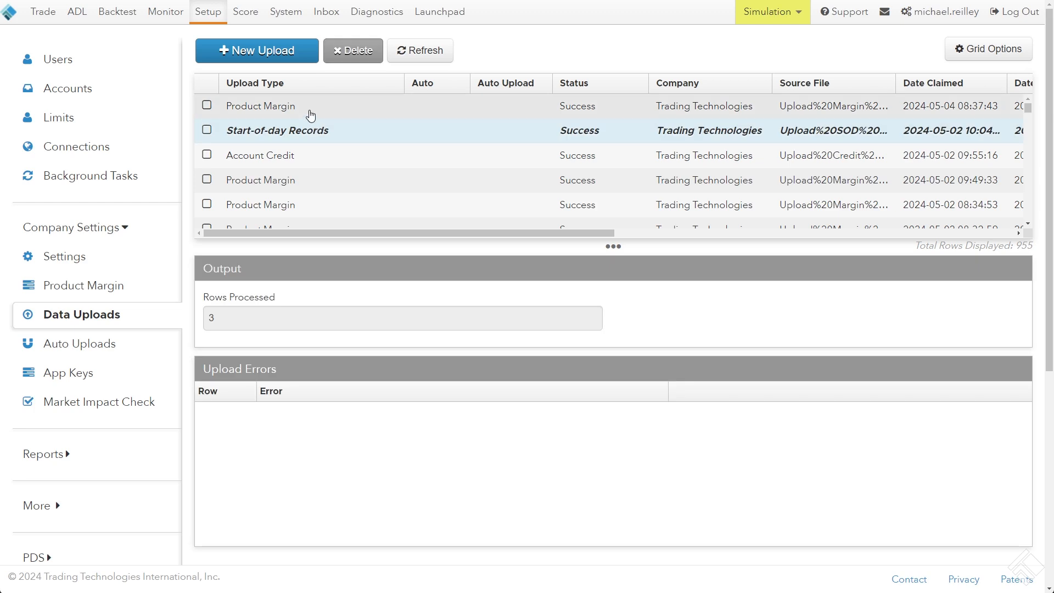
{"action": "left_click", "coordinate": [311, 112]}
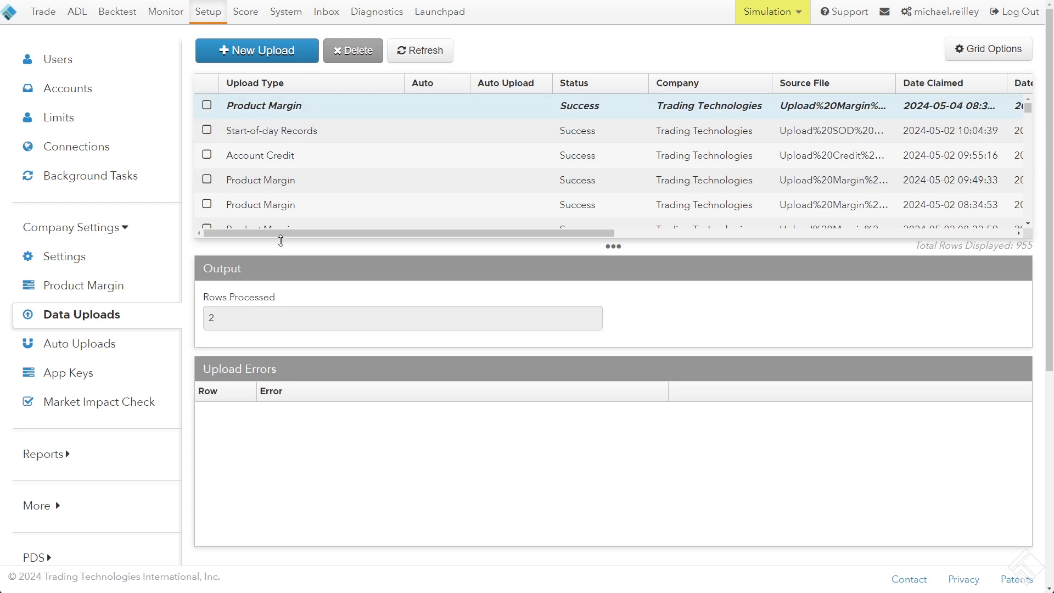
{"action": "left_click_drag", "start_coordinate": [239, 239], "coordinate": [228, 181]}
{"action": "left_click_drag", "start_coordinate": [269, 242], "coordinate": [294, 240]}
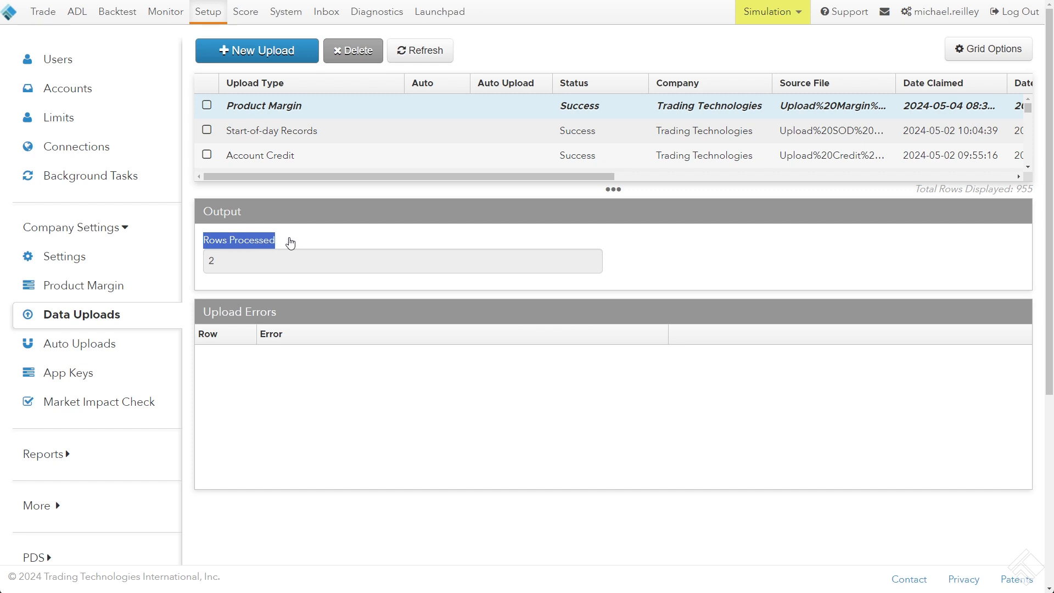
{"action": "double_click", "coordinate": [211, 261]}
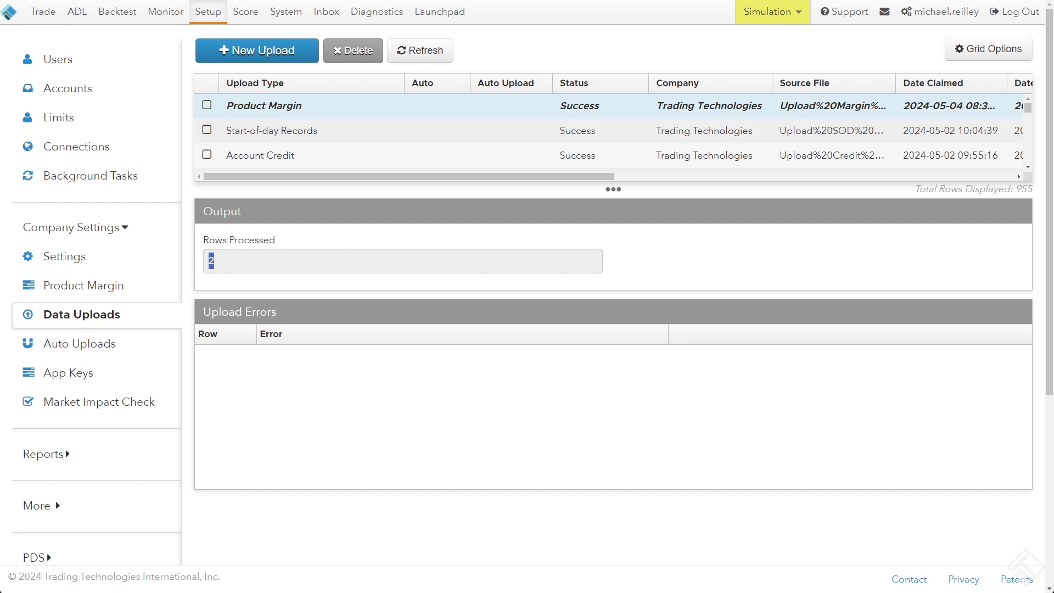
Bring the Excel margin file into view and compare its records in A1:E2 with the processed rows
{"action": "left_click_drag", "start_coordinate": [1053, 147], "coordinate": [817, 147]}
{"action": "left_click_drag", "start_coordinate": [531, 250], "coordinate": [536, 261]}
{"action": "left_click", "coordinate": [547, 259]}
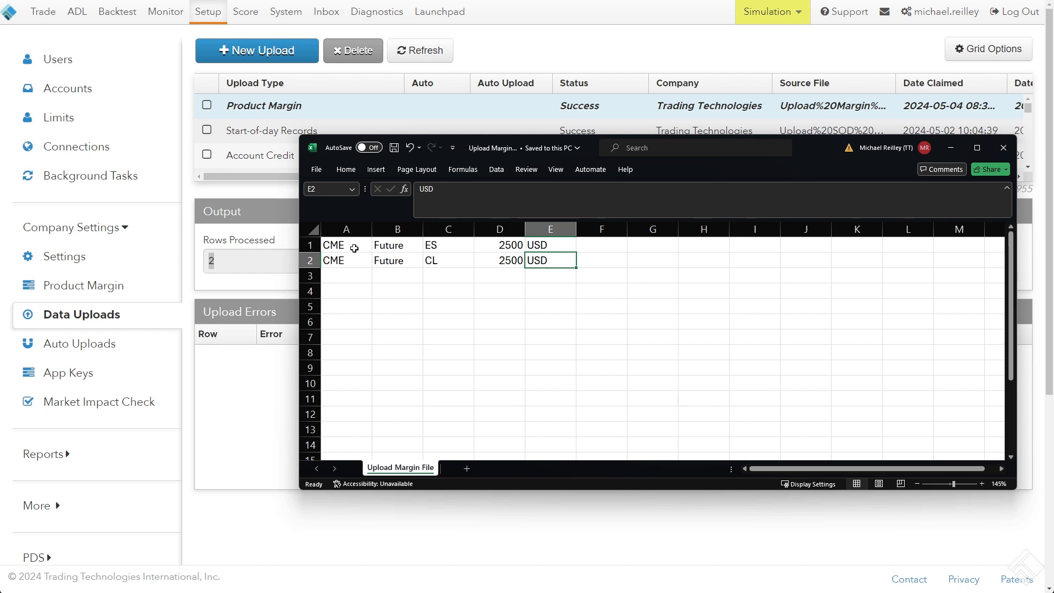
{"action": "left_click_drag", "start_coordinate": [355, 246], "coordinate": [540, 260]}
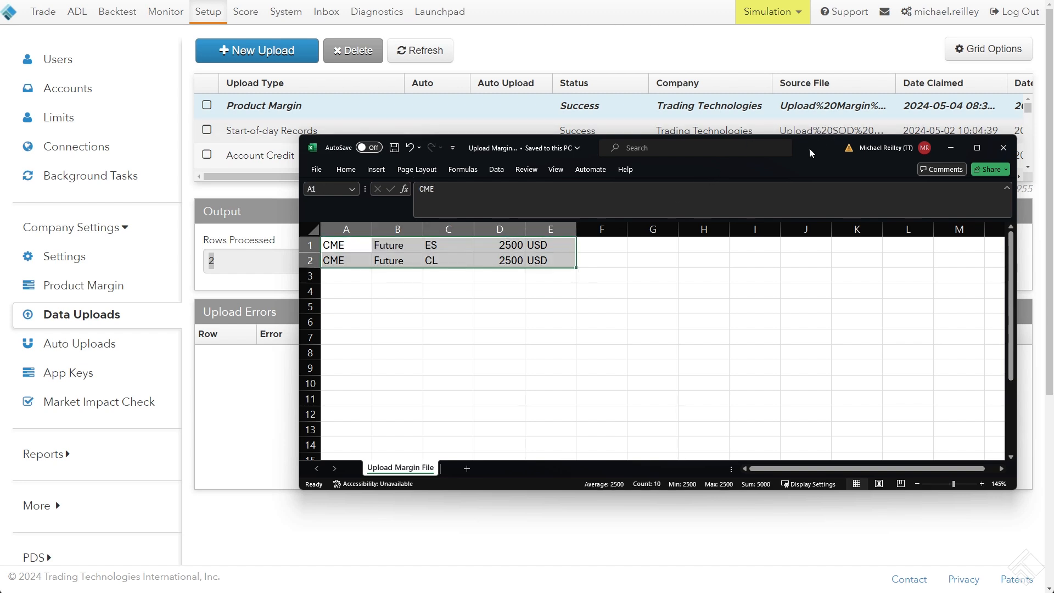
{"action": "left_click_drag", "start_coordinate": [810, 149], "coordinate": [1053, 149]}
Check the Upload Errors section of the Product Margin upload for any reported rows
{"action": "left_click", "coordinate": [259, 329]}
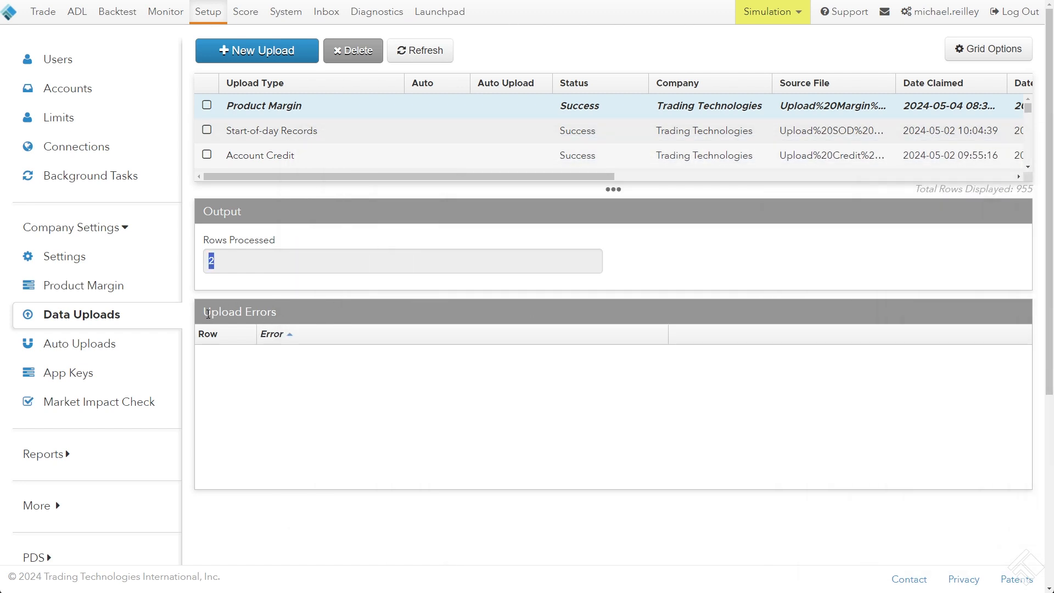
{"action": "mouse_move", "coordinate": [209, 314]}
{"action": "left_mouse_down"}
{"action": "mouse_move", "coordinate": [279, 311]}
{"action": "mouse_move", "coordinate": [206, 314]}
{"action": "left_mouse_up"}
{"action": "left_click", "coordinate": [279, 311]}
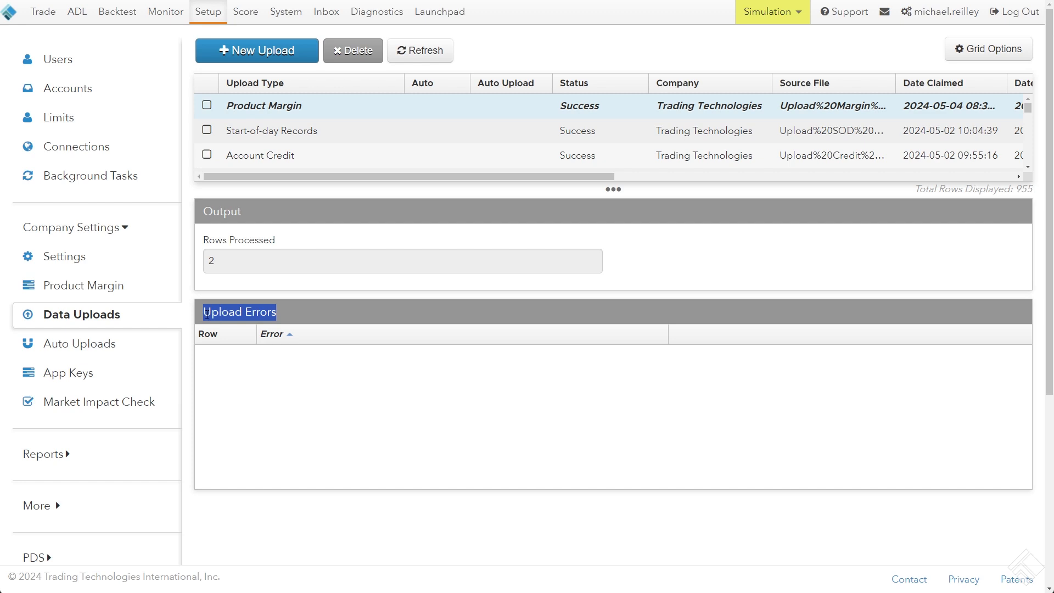
{"action": "left_click", "coordinate": [206, 314]}
Return to the Product Margin settings for CME and filter the product list to ES and CL again
{"action": "left_click", "coordinate": [114, 290]}
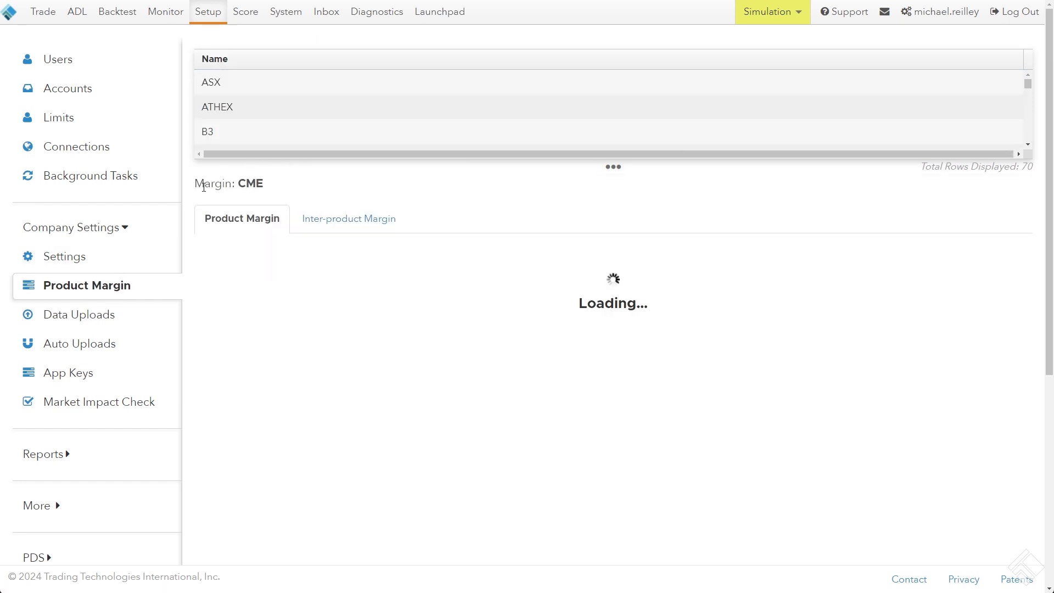
{"action": "left_click_drag", "start_coordinate": [215, 184], "coordinate": [255, 184]}
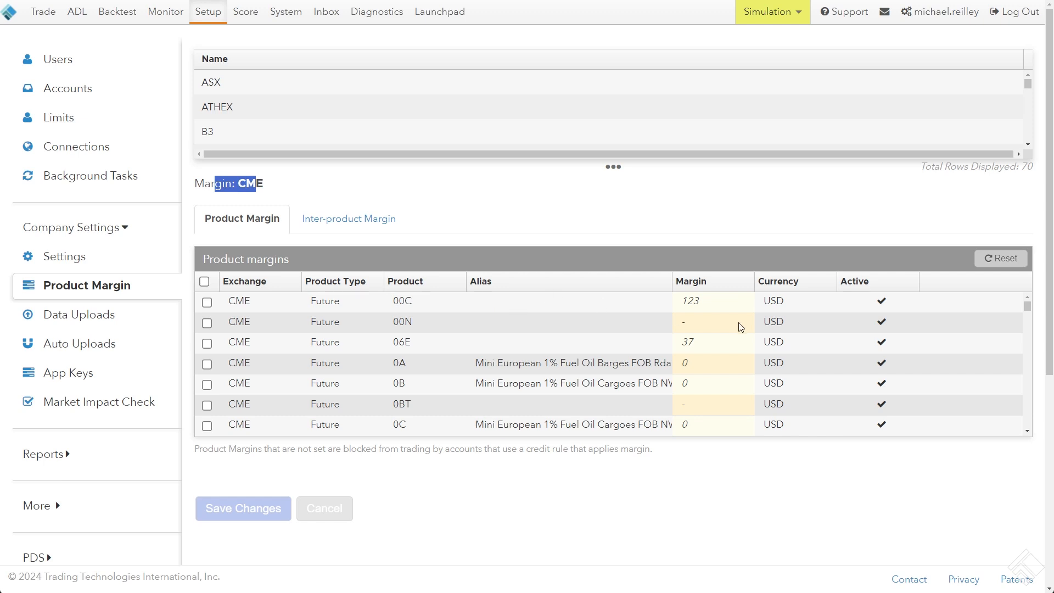
{"action": "left_click", "coordinate": [460, 282]}
{"action": "type", "text": "es"}
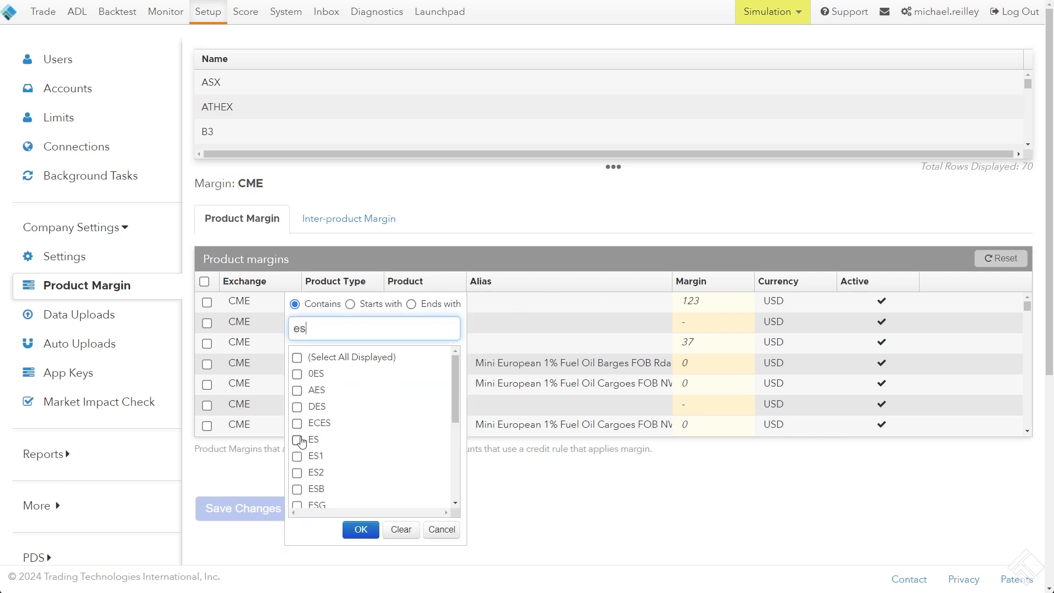
{"action": "left_click", "coordinate": [297, 440]}
{"action": "left_click_drag", "start_coordinate": [307, 328], "coordinate": [263, 328]}
{"action": "type", "text": "cl"}
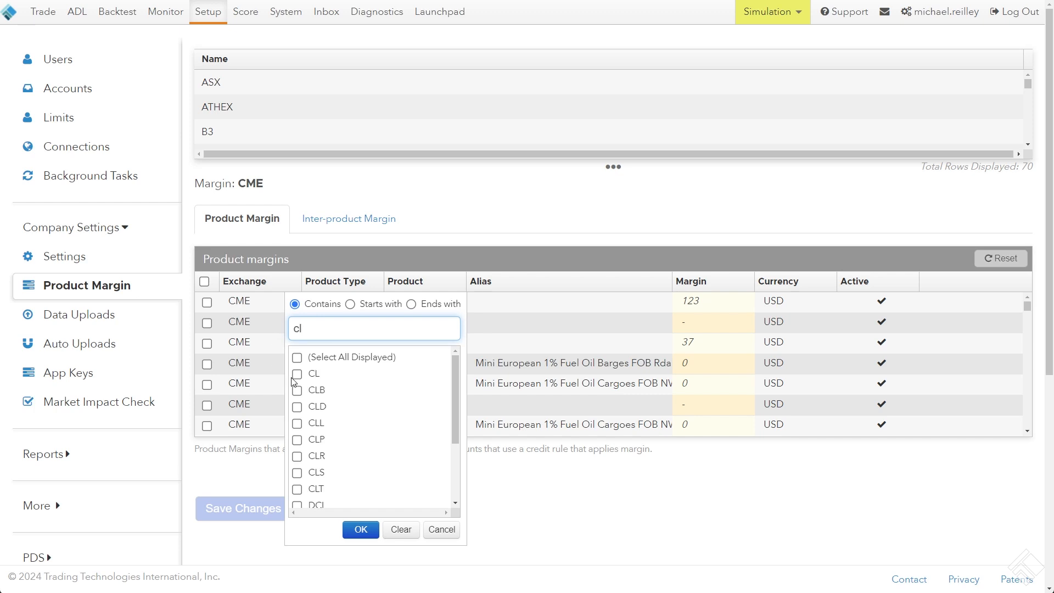
{"action": "left_click", "coordinate": [297, 374]}
{"action": "left_click", "coordinate": [361, 530]}
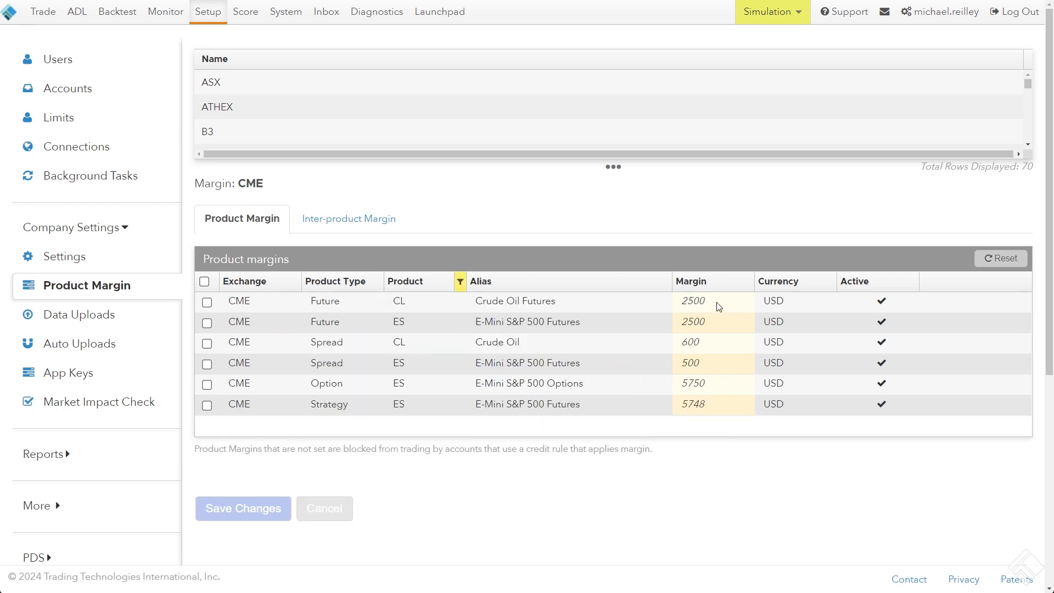
Check the CL and ES futures margins and compare them with the records in the Excel upload file
{"action": "left_click", "coordinate": [714, 319]}
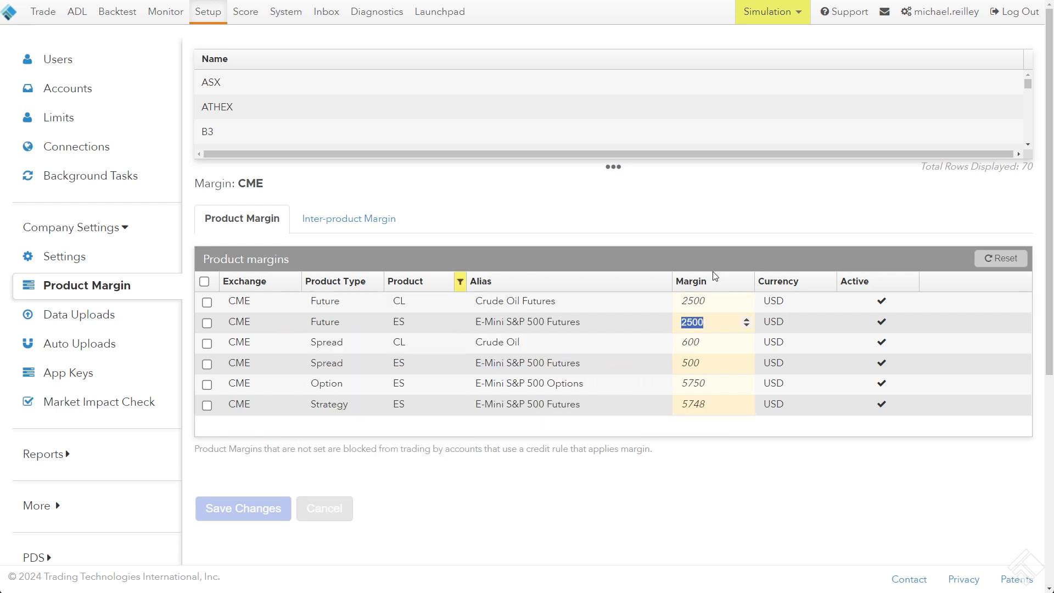
{"action": "left_click", "coordinate": [711, 306]}
{"action": "left_click", "coordinate": [717, 208]}
{"action": "key", "text": "alt+Tab"}
{"action": "left_click", "coordinate": [777, 285]}
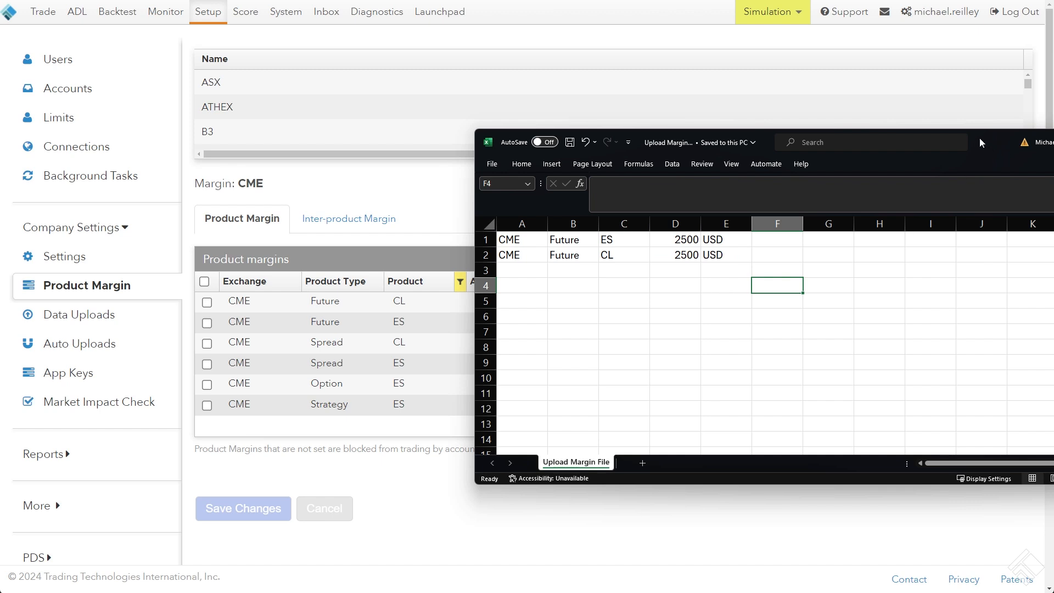
Switch to the File Layouts help page and find the Account Credit File Layouts section with its supported formats
{"action": "key", "text": "alt+Tab"}
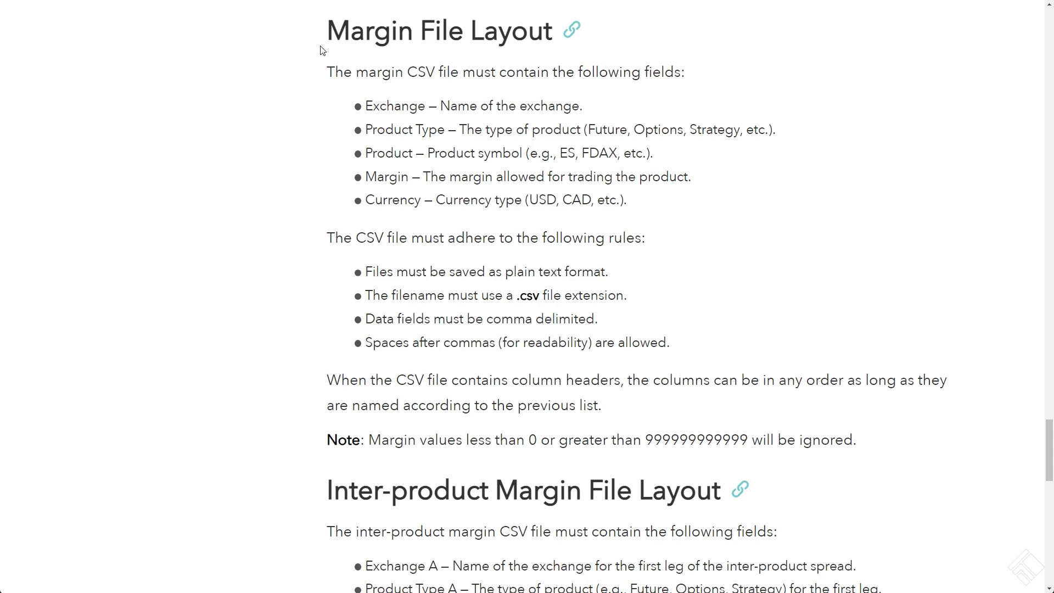
{"action": "left_click_drag", "start_coordinate": [308, 41], "coordinate": [497, 34]}
{"action": "left_click", "coordinate": [343, 236]}
{"action": "scroll", "coordinate": [343, 242], "scroll_direction": "up", "scroll_amount": 10}
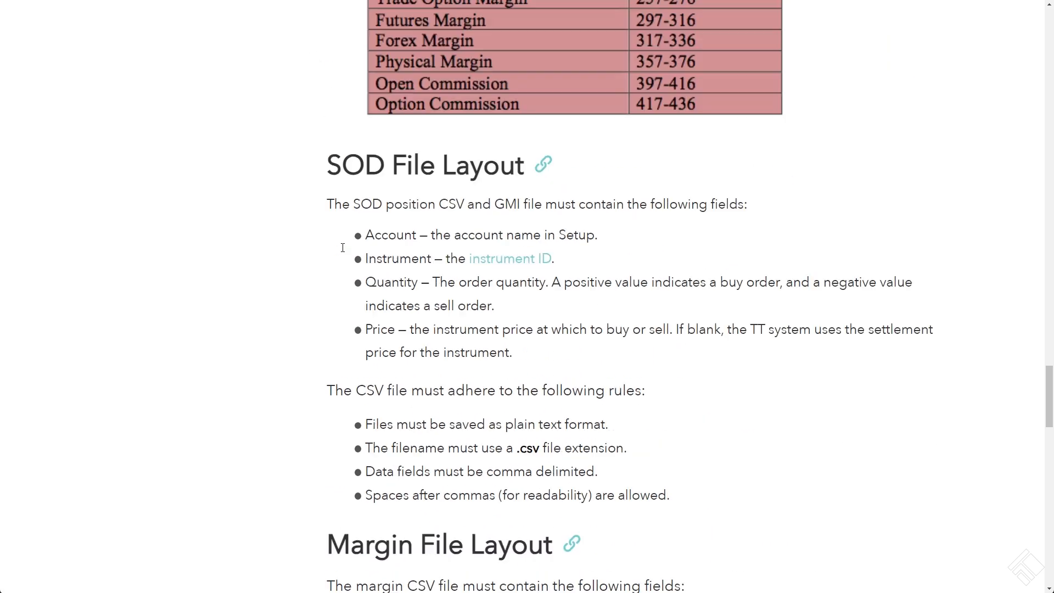
{"action": "scroll", "coordinate": [341, 251], "scroll_direction": "up", "scroll_amount": 15}
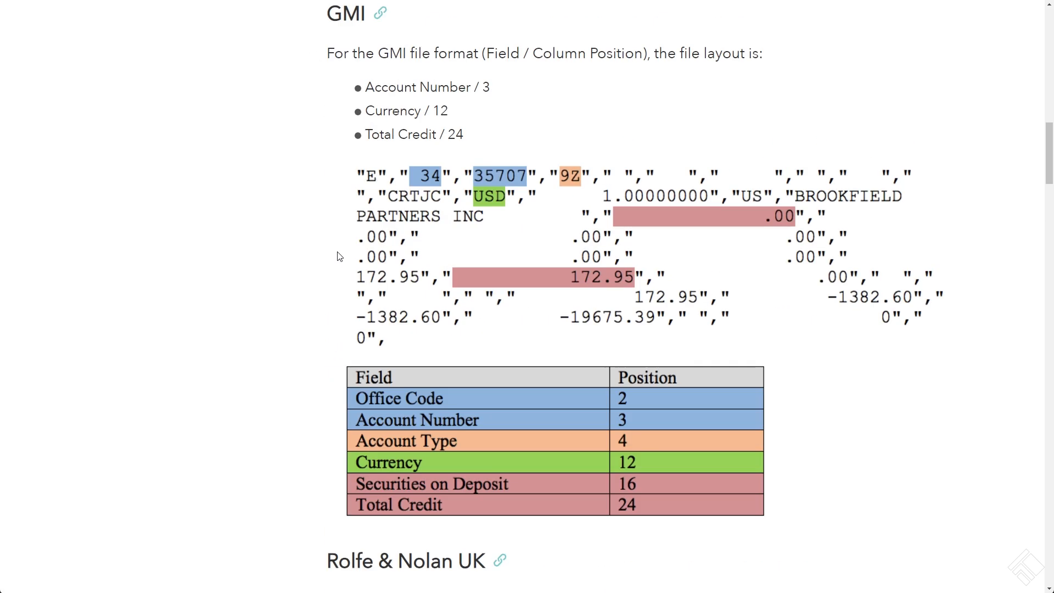
{"action": "scroll", "coordinate": [337, 257], "scroll_direction": "up", "scroll_amount": 5}
{"action": "scroll", "coordinate": [335, 252], "scroll_direction": "down", "scroll_amount": 5}
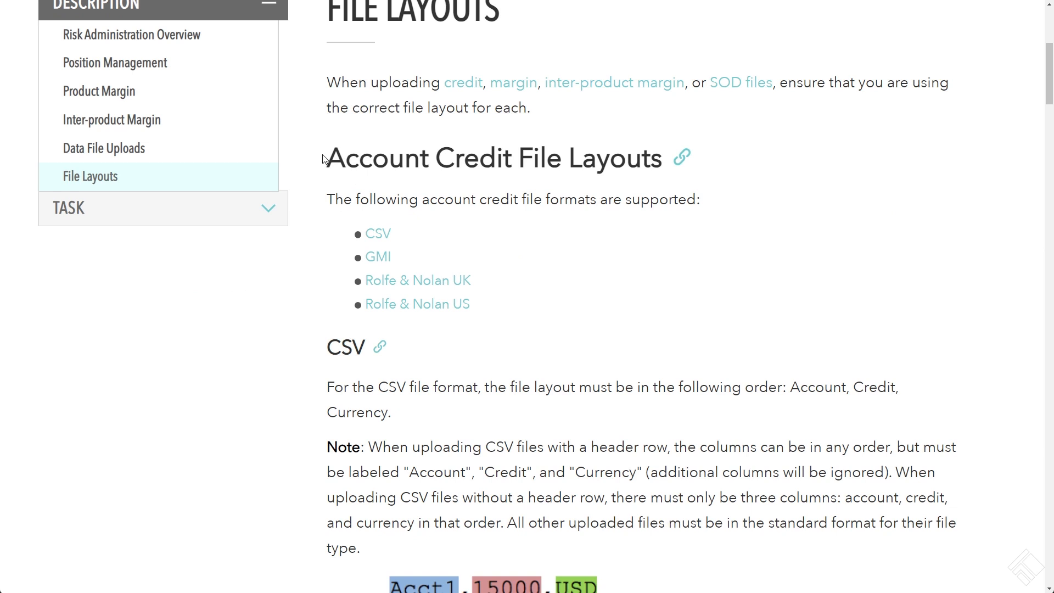
{"action": "left_click_drag", "start_coordinate": [325, 159], "coordinate": [666, 163]}
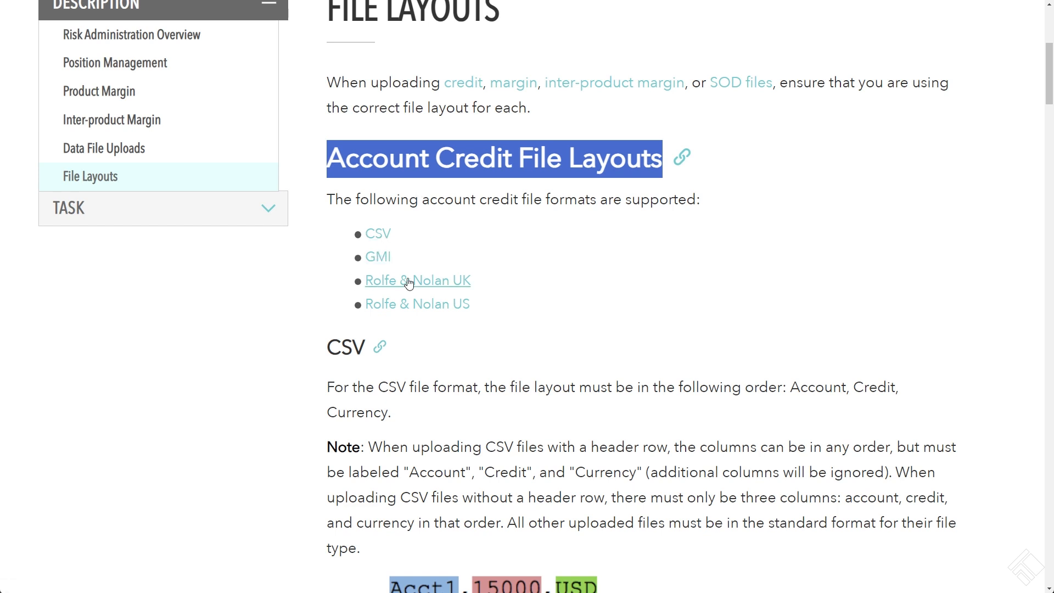
Review the CSV, GMI and Rolfe & Nolan UK credit file layouts, and return to the CSV field order
{"action": "scroll", "coordinate": [327, 274], "scroll_direction": "down", "scroll_amount": 4}
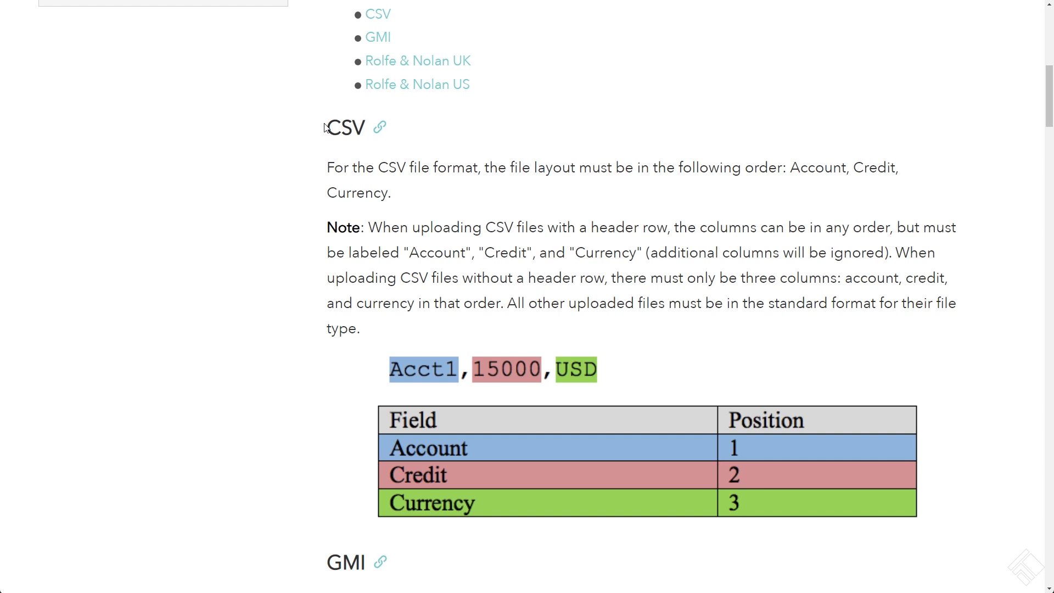
{"action": "scroll", "coordinate": [336, 178], "scroll_direction": "down", "scroll_amount": 9}
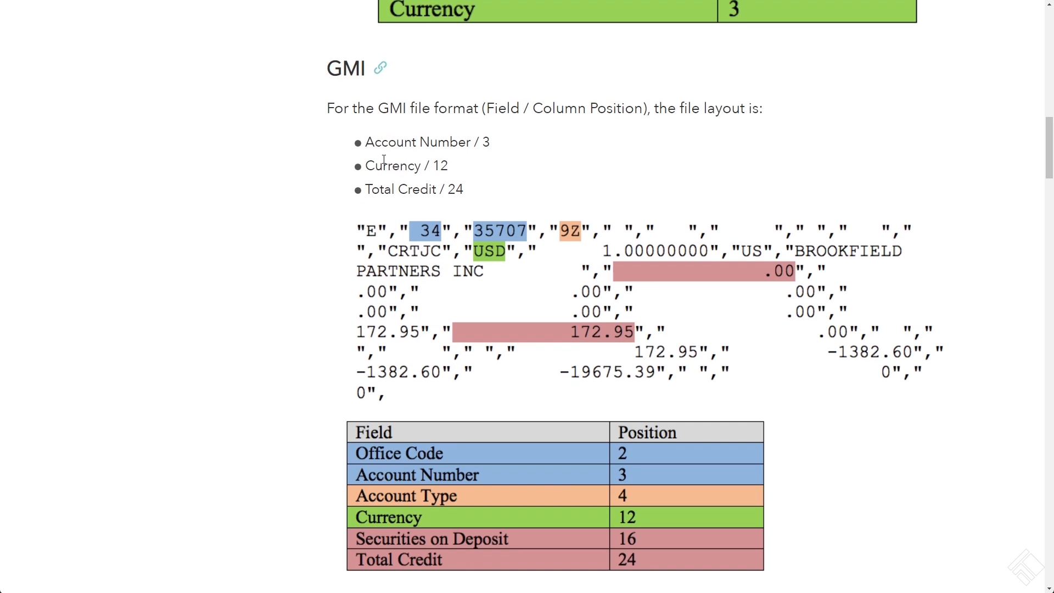
{"action": "scroll", "coordinate": [384, 159], "scroll_direction": "down", "scroll_amount": 4}
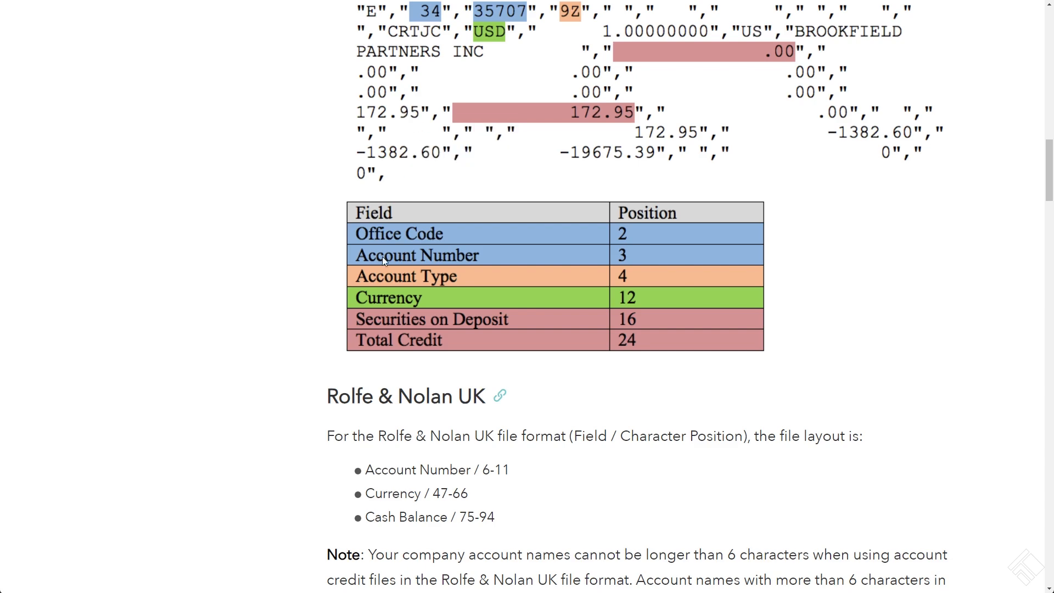
{"action": "scroll", "coordinate": [382, 256], "scroll_direction": "down", "scroll_amount": 5}
{"action": "scroll", "coordinate": [452, 339], "scroll_direction": "down", "scroll_amount": 3}
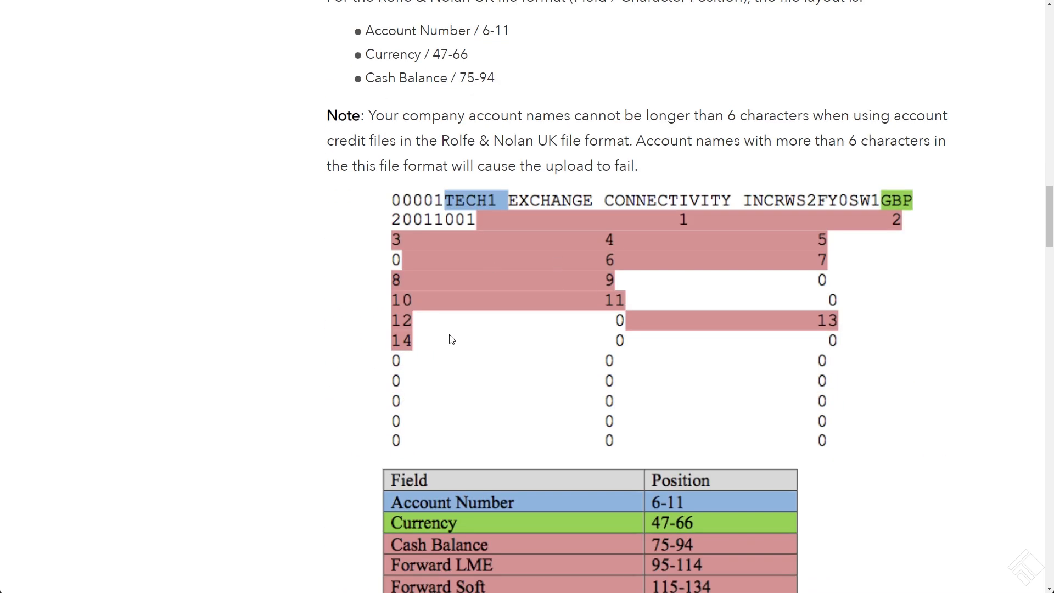
{"action": "scroll", "coordinate": [451, 339], "scroll_direction": "up", "scroll_amount": 19}
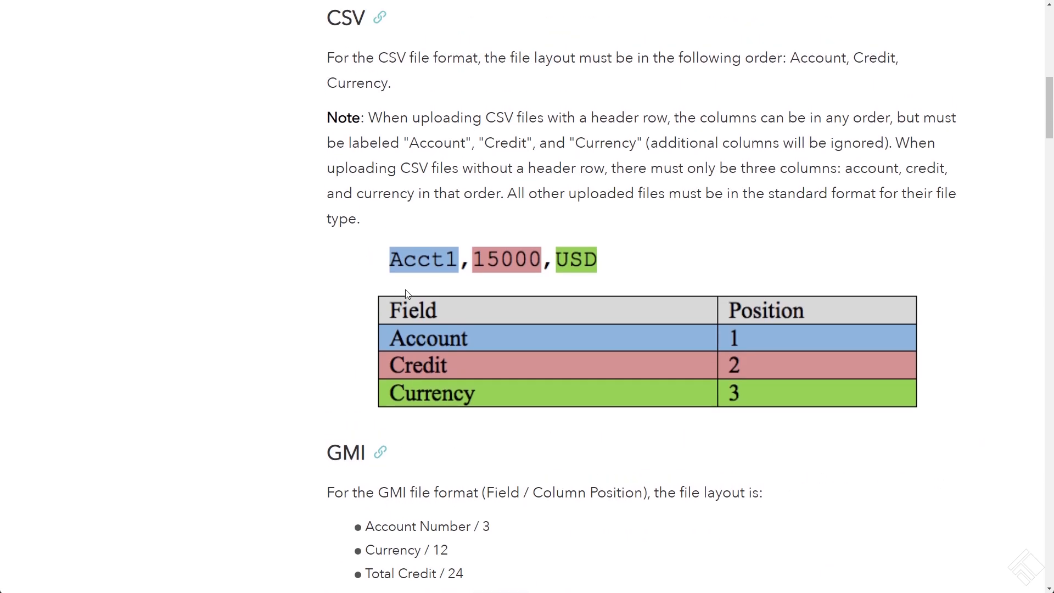
{"action": "scroll", "coordinate": [416, 276], "scroll_direction": "up", "scroll_amount": 3}
{"action": "scroll", "coordinate": [416, 275], "scroll_direction": "down", "scroll_amount": 2}
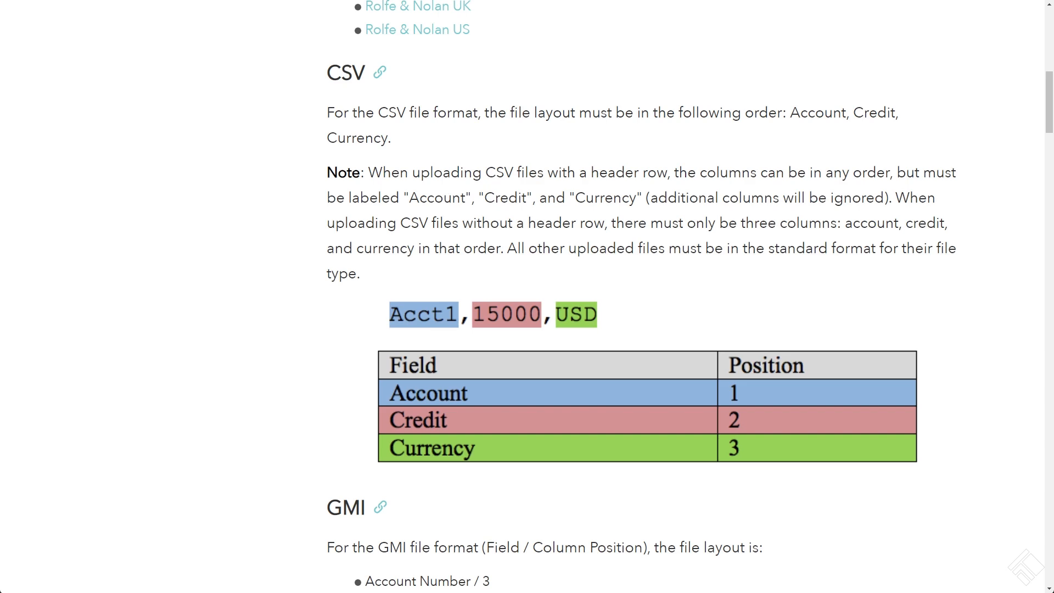
Bring the Upload Credit File workbook into view below the CSV layout table and enlarge its window
{"action": "left_click_drag", "start_coordinate": [1053, 324], "coordinate": [415, 316]}
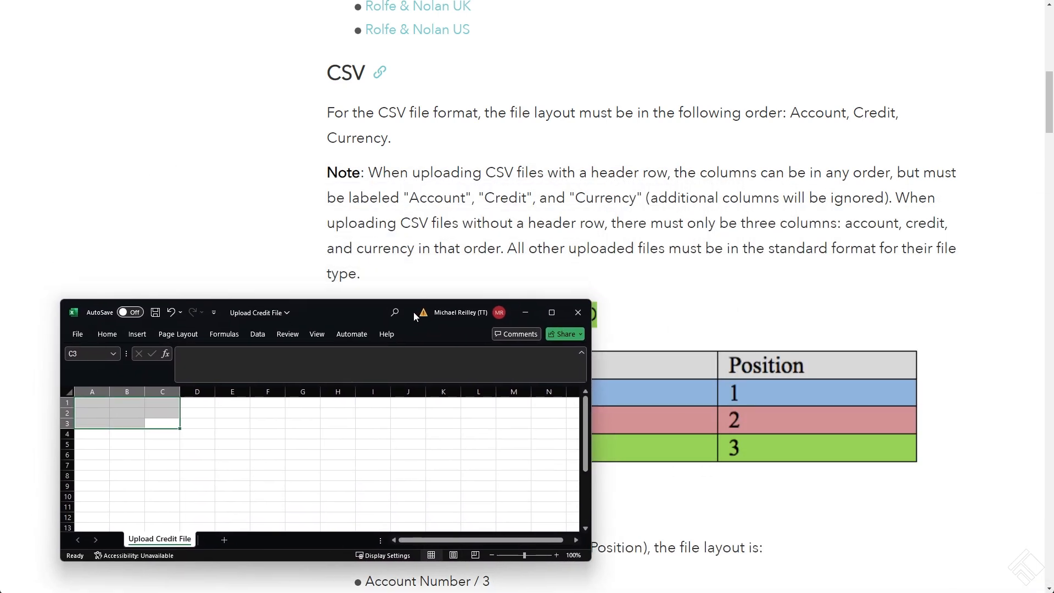
{"action": "scroll", "coordinate": [411, 171], "scroll_direction": "down", "scroll_amount": 5}
{"action": "scroll", "coordinate": [444, 181], "scroll_direction": "up", "scroll_amount": 2}
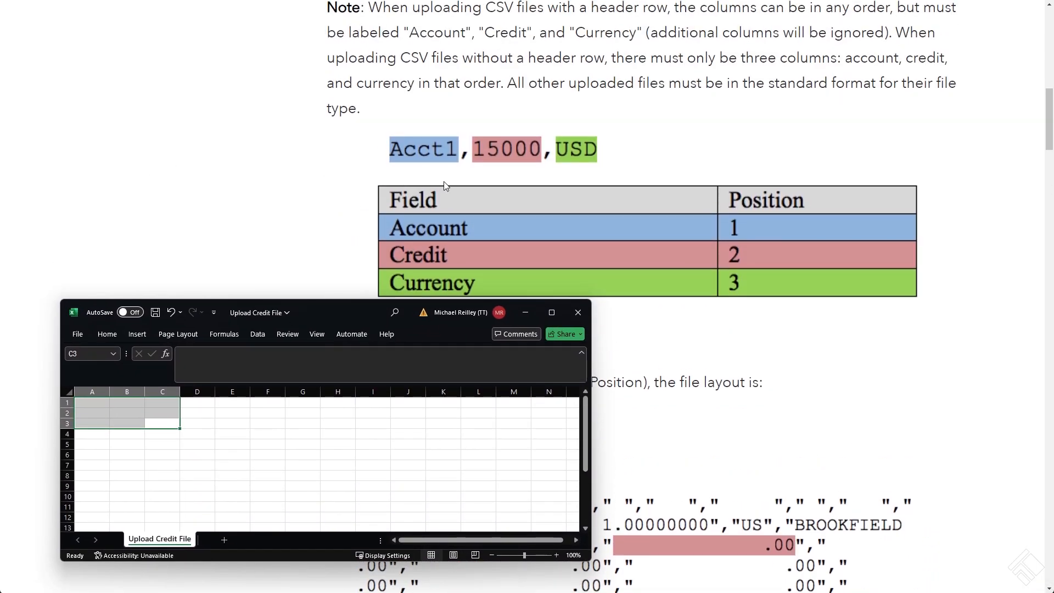
{"action": "scroll", "coordinate": [444, 181], "scroll_direction": "down", "scroll_amount": 1}
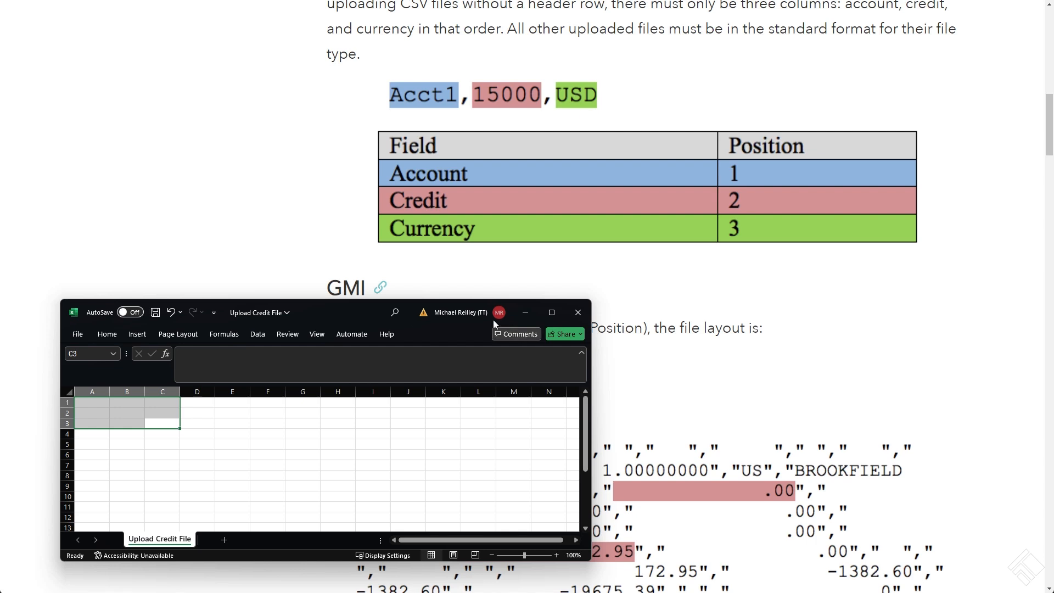
{"action": "scroll", "coordinate": [285, 412], "scroll_direction": "up", "scroll_amount": 1}
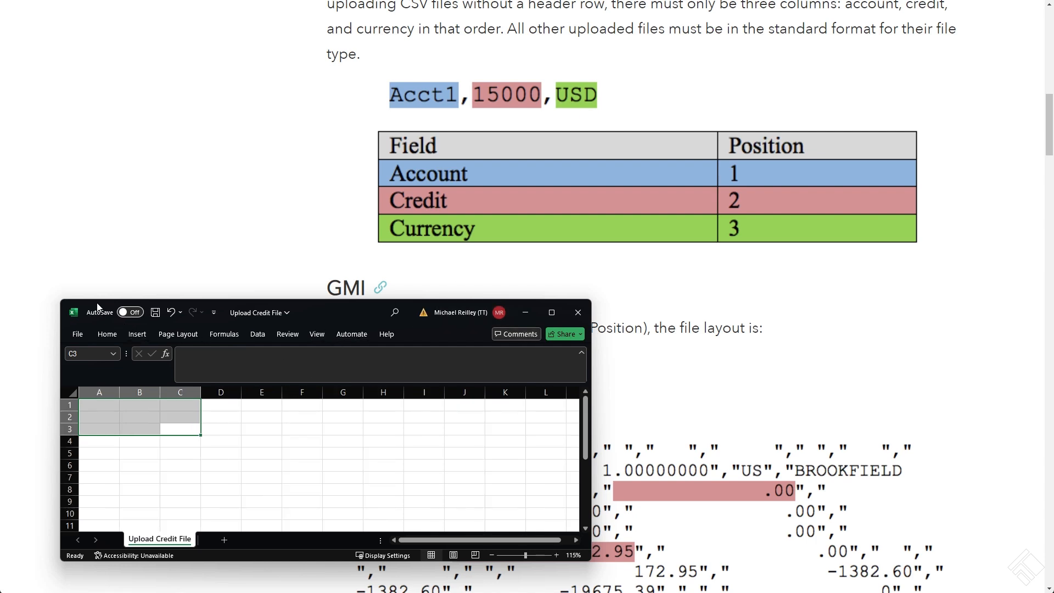
{"action": "left_click_drag", "start_coordinate": [417, 312], "coordinate": [393, 321]}
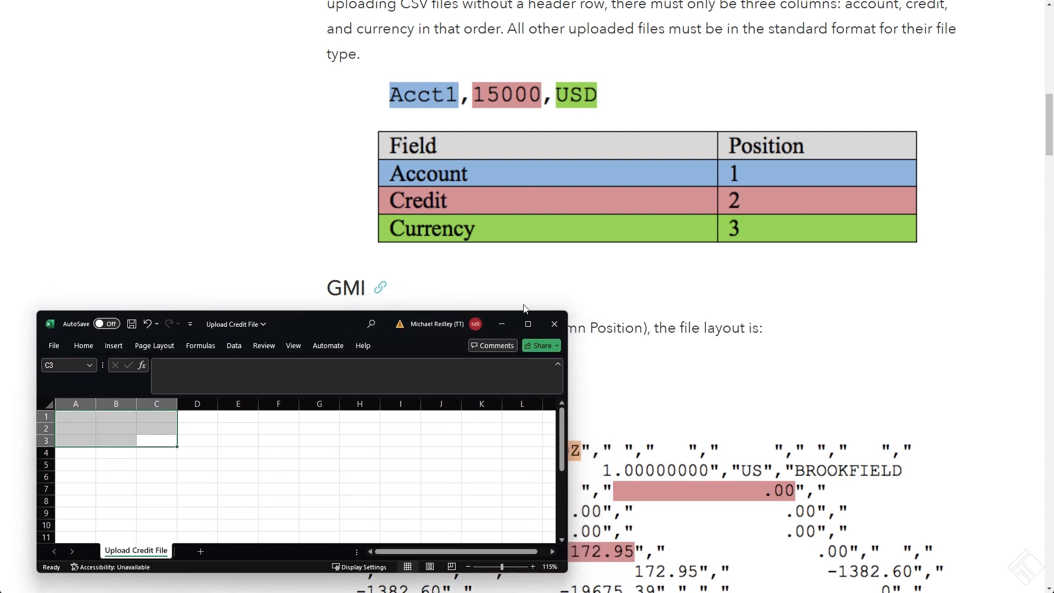
{"action": "left_click_drag", "start_coordinate": [572, 310], "coordinate": [858, 251]}
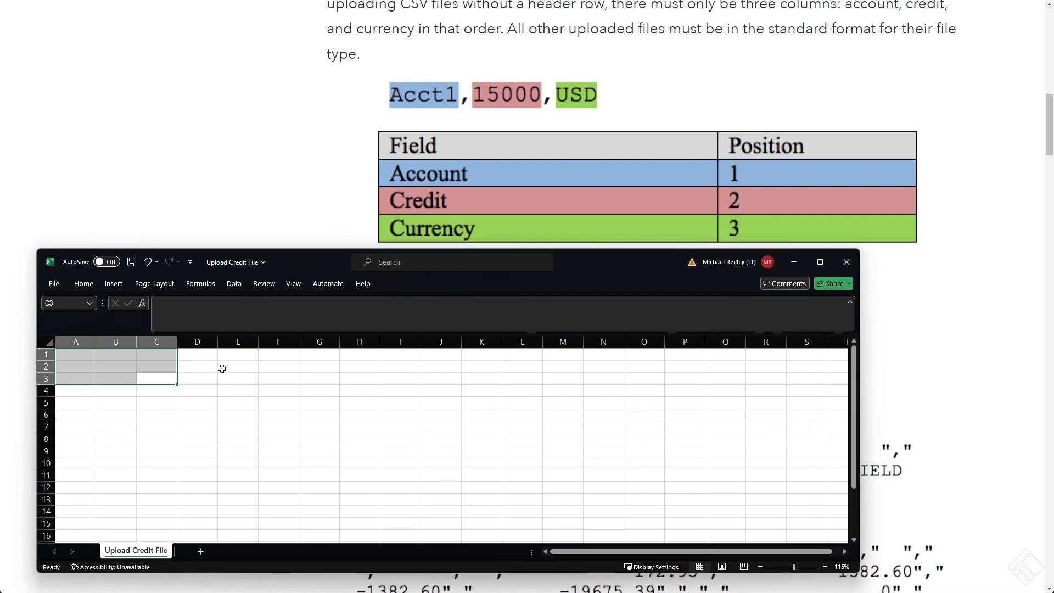
Enter the first credit record in A1:C1 with account MR Test 1, credit 5000 and currency USD
{"action": "left_click", "coordinate": [148, 390]}
{"action": "scroll", "coordinate": [149, 394], "scroll_direction": "up", "scroll_amount": 3}
{"action": "left_click", "coordinate": [94, 364]}
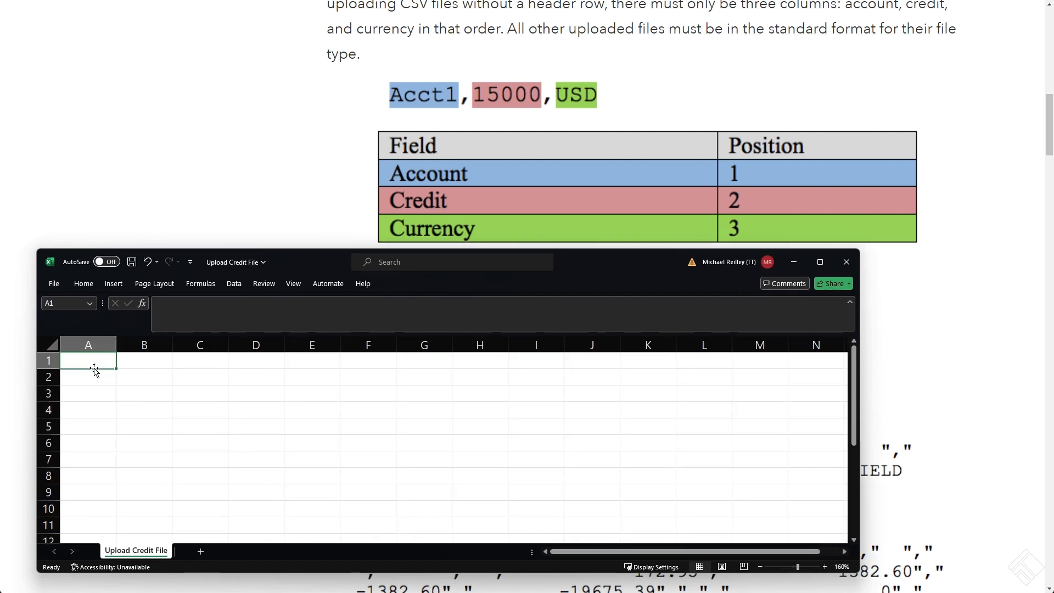
{"action": "type", "text": "MR T"}
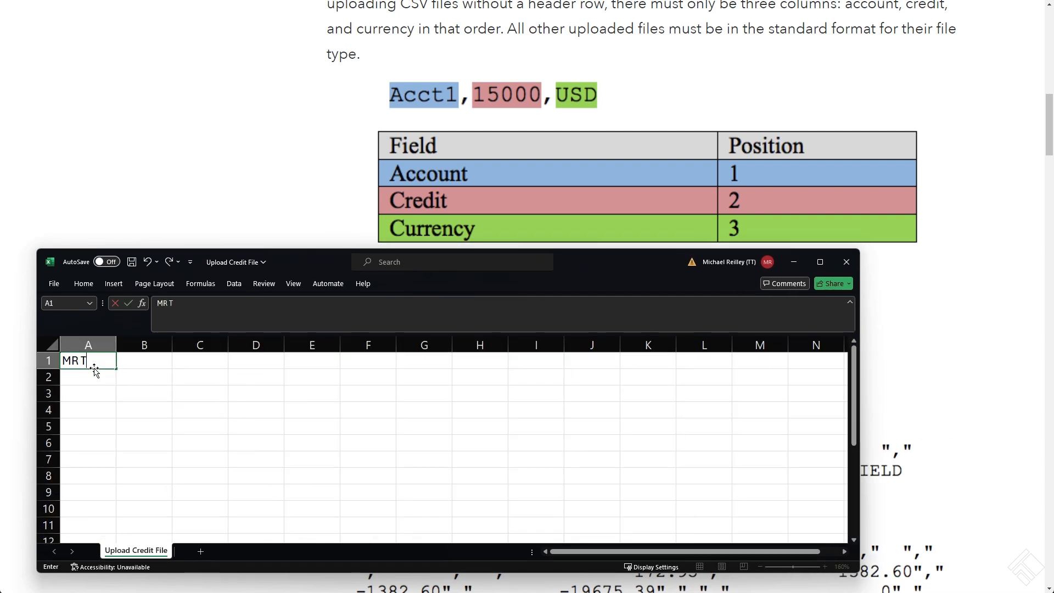
{"action": "type", "text": "est 1"}
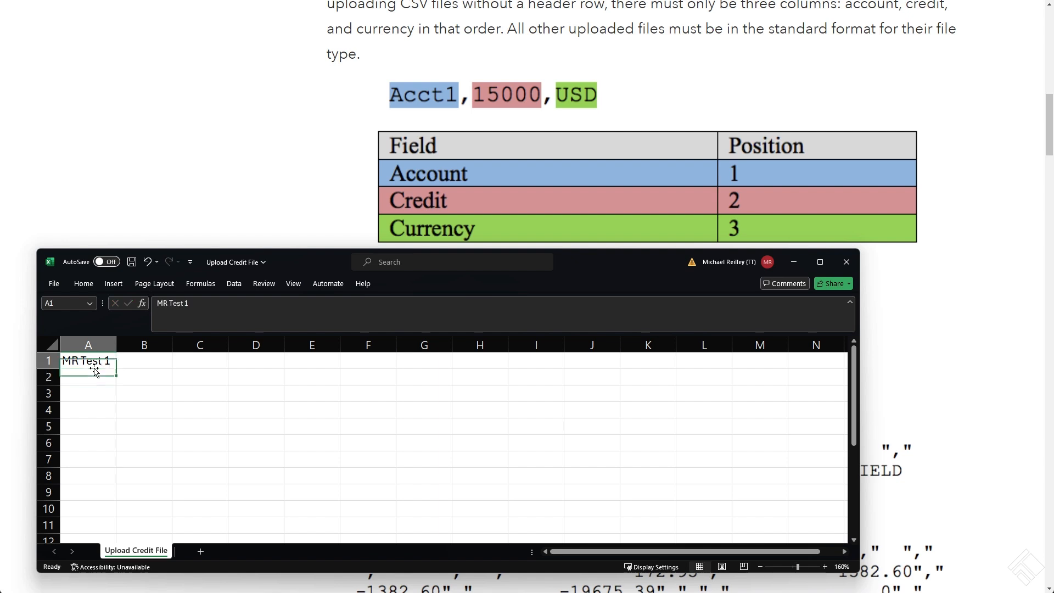
{"action": "key", "text": "Tab"}
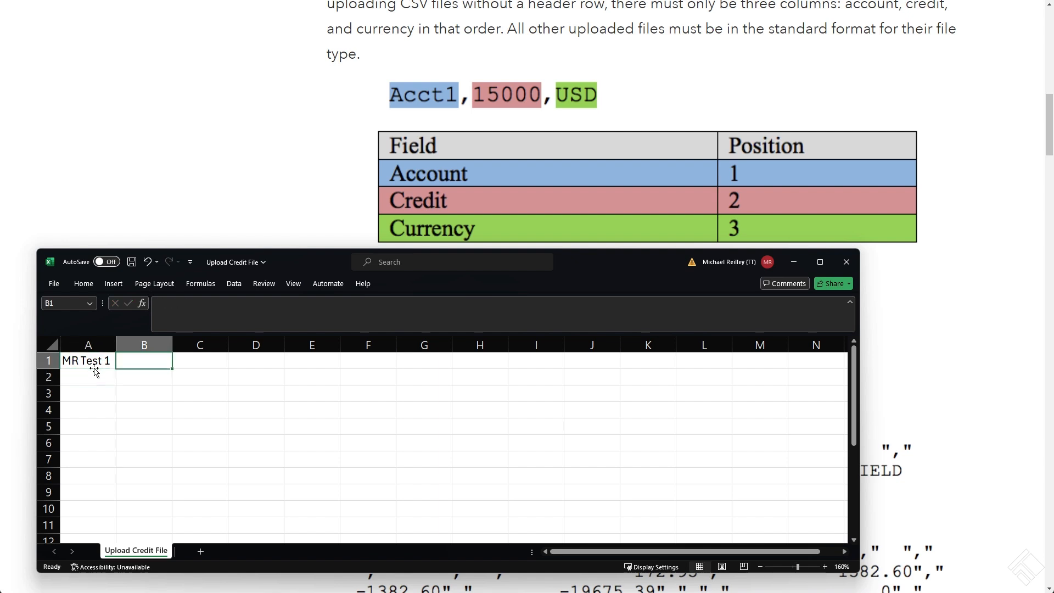
{"action": "type", "text": "5000"}
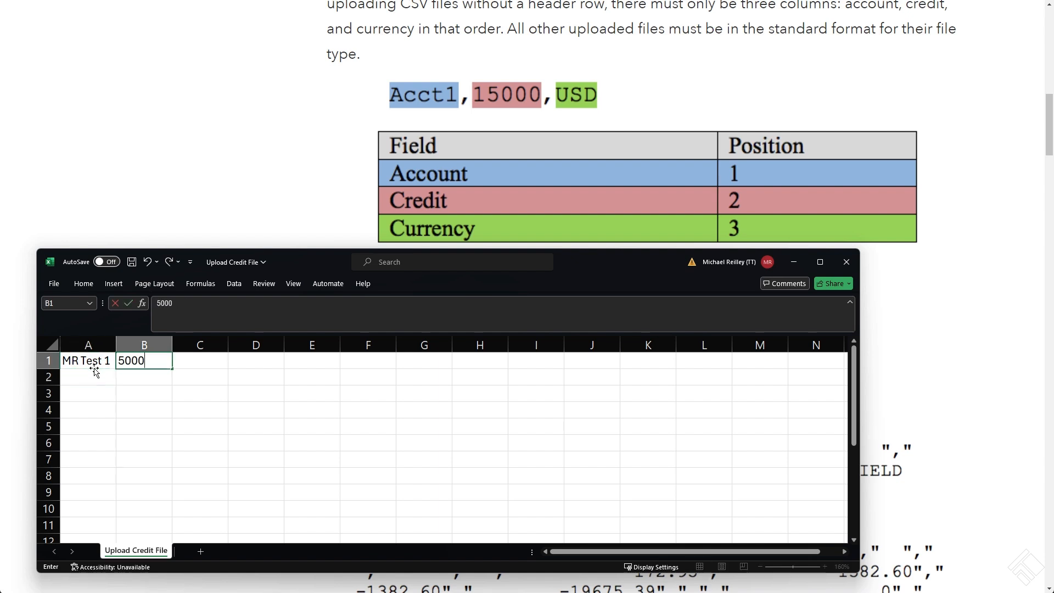
{"action": "key", "text": "Tab"}
{"action": "type", "text": "USD"}
{"action": "key", "text": "Return"}
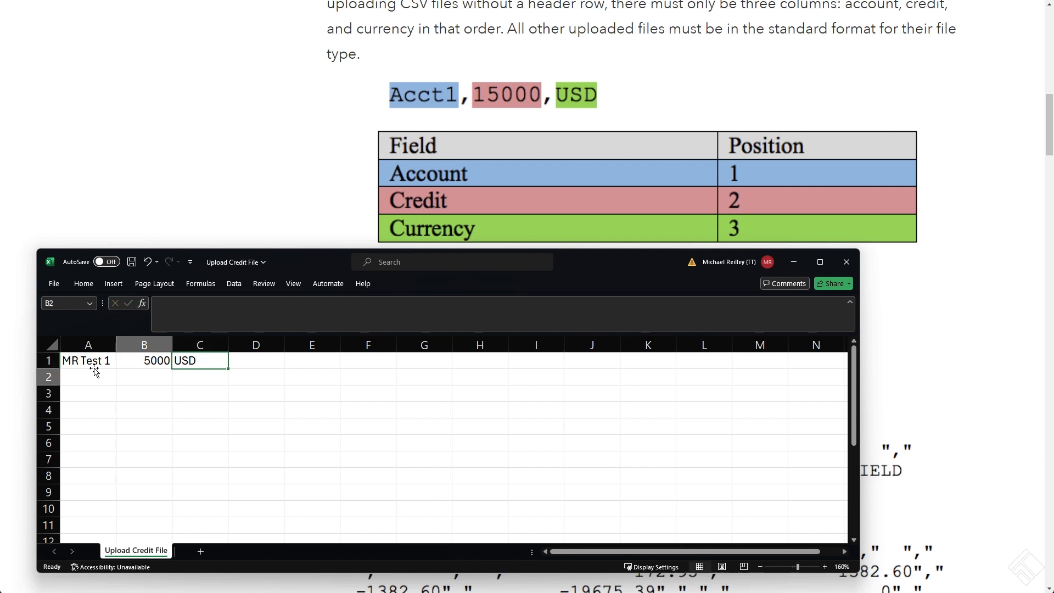
Copy the credit record in A1:C1 to rows 2 and 3
{"action": "key", "text": "Left"}
{"action": "key", "text": "Up"}
{"action": "key", "text": "shift+Right"}
{"action": "key", "text": "shift+Right"}
{"action": "key", "text": "ctrl+c"}
{"action": "key", "text": "Down"}
{"action": "key", "text": "ctrl+v"}
{"action": "key", "text": "Down"}
{"action": "key", "text": "ctrl+v"}
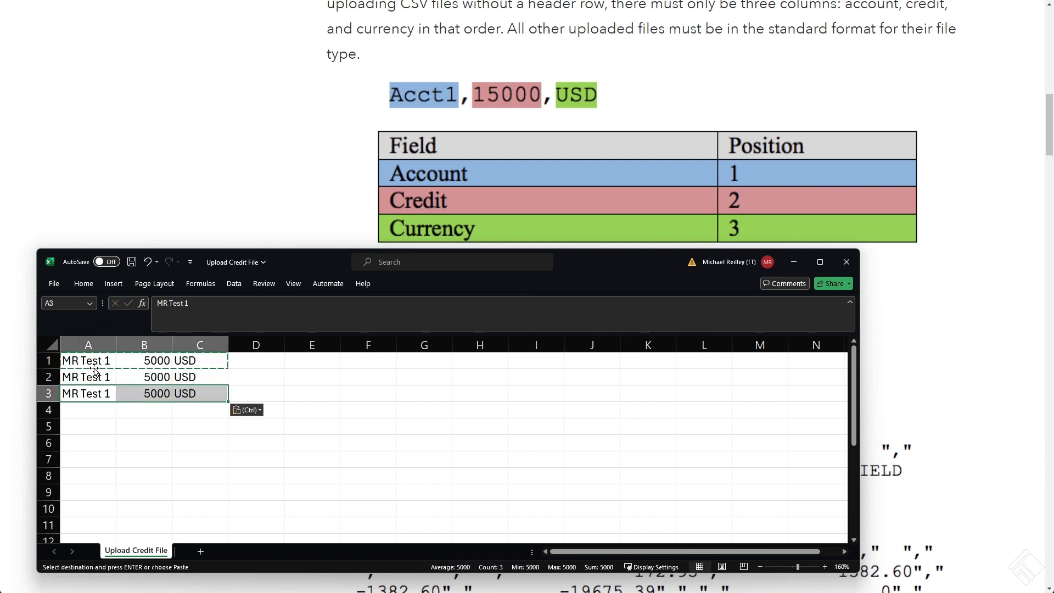
{"action": "key", "text": "Escape"}
Change the account names to MR Test 2 in A2 and MR Test 3 in A3
{"action": "left_click", "coordinate": [94, 371]}
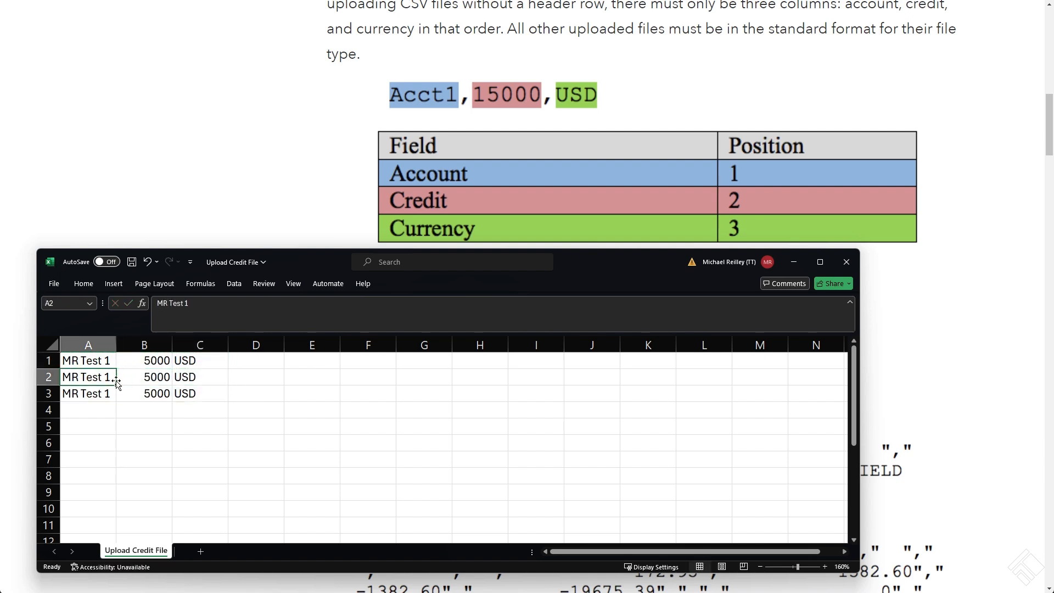
{"action": "left_click", "coordinate": [201, 313]}
{"action": "key", "text": "BackSpace"}
{"action": "type", "text": "2"}
{"action": "key", "text": "Return"}
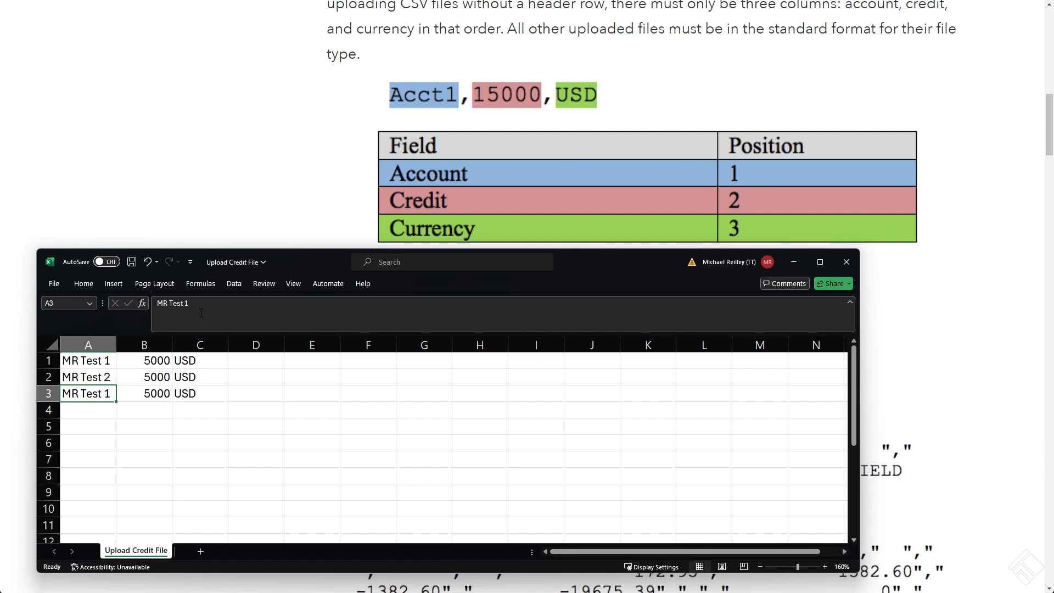
{"action": "left_click", "coordinate": [201, 313]}
{"action": "key", "text": "BackSpace"}
{"action": "type", "text": "3"}
{"action": "key", "text": "Return"}
Set the credit amounts to 10000 in B2 and 15000 in B3
{"action": "key", "text": "Up"}
{"action": "key", "text": "Right"}
{"action": "key", "text": "Up"}
{"action": "left_click", "coordinate": [201, 313]}
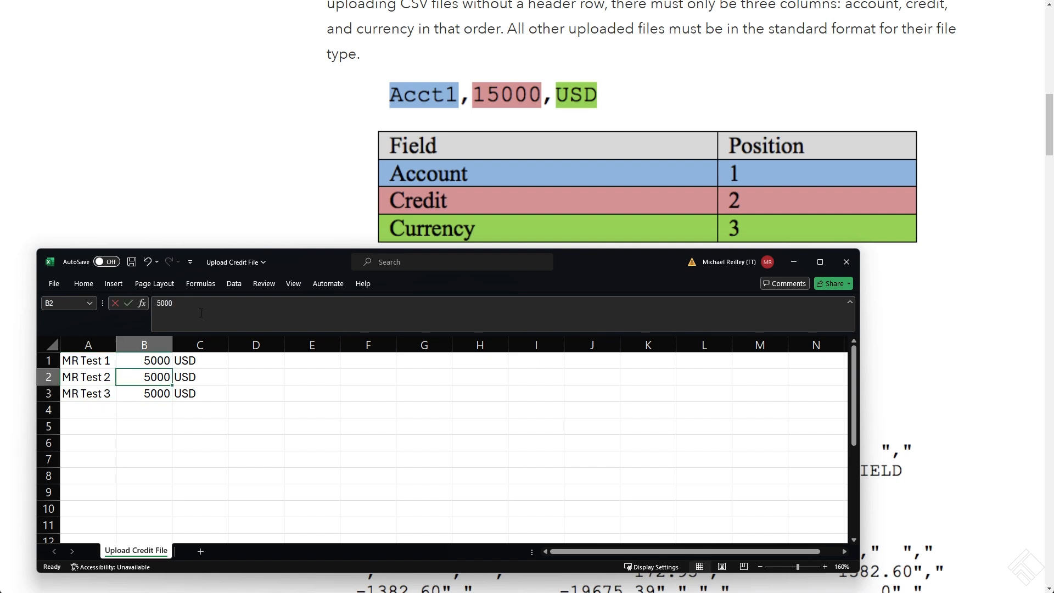
{"action": "type", "text": "10000"}
{"action": "key", "text": "Return"}
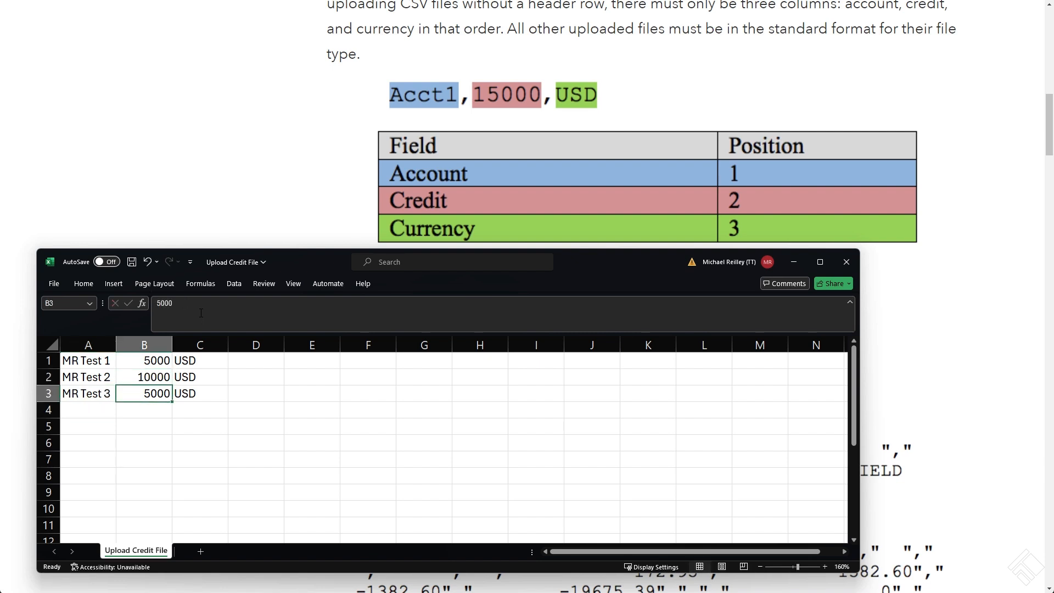
{"action": "type", "text": "15000"}
{"action": "key", "text": "Return"}
{"action": "left_click", "coordinate": [249, 411]}
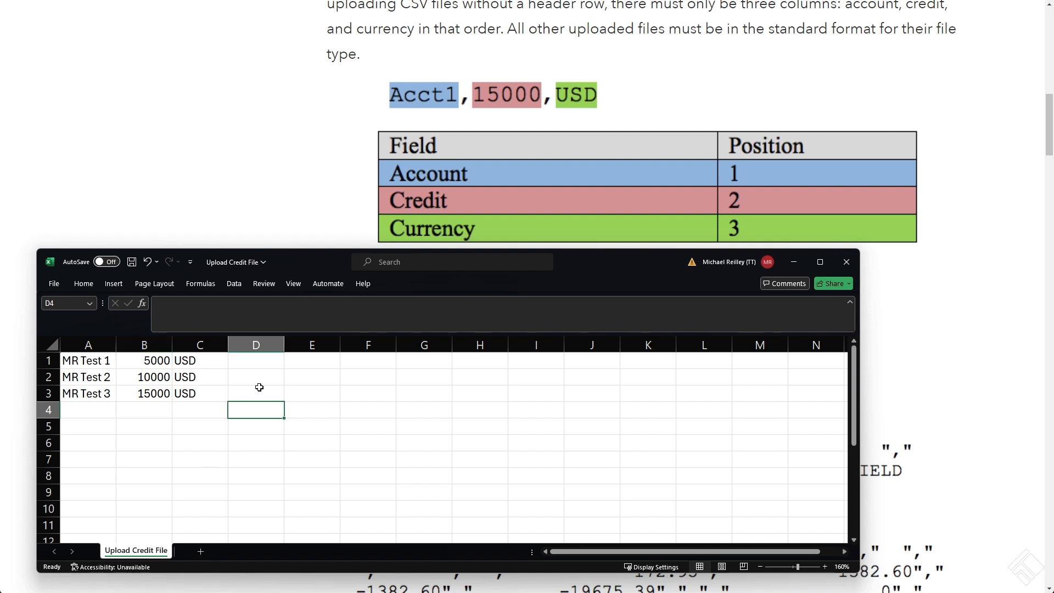
{"action": "left_click", "coordinate": [255, 381]}
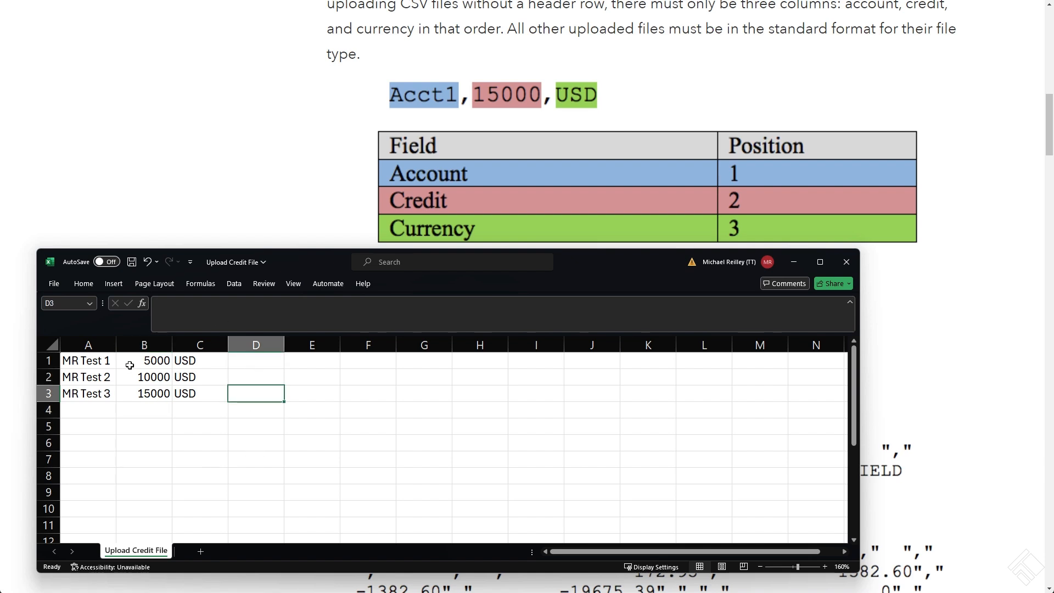
{"action": "left_click", "coordinate": [107, 360]}
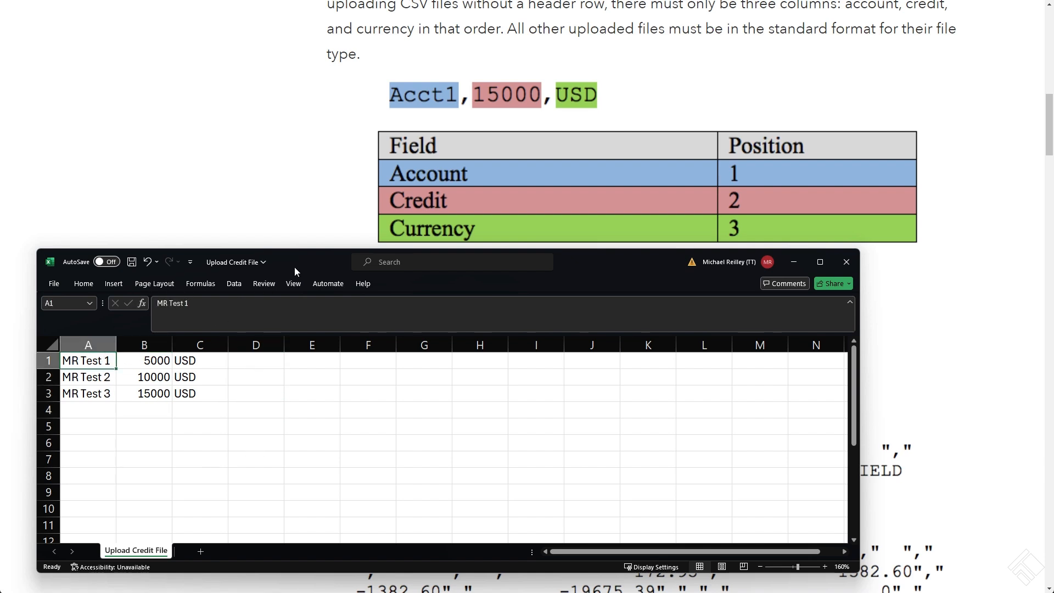
Check the file formats for saving Upload Credit File on the Desktop, choosing CSV UTF-8 (Comma delimited), and move the workbook out of view
{"action": "left_click_drag", "start_coordinate": [627, 261], "coordinate": [632, 235]}
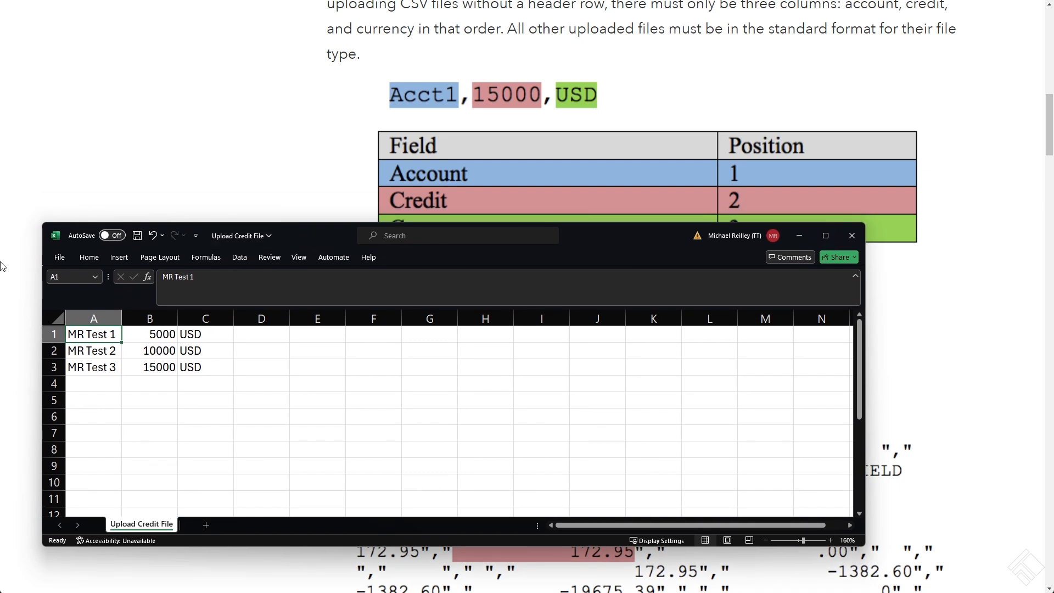
{"action": "left_click", "coordinate": [59, 257]}
{"action": "left_click", "coordinate": [77, 425]}
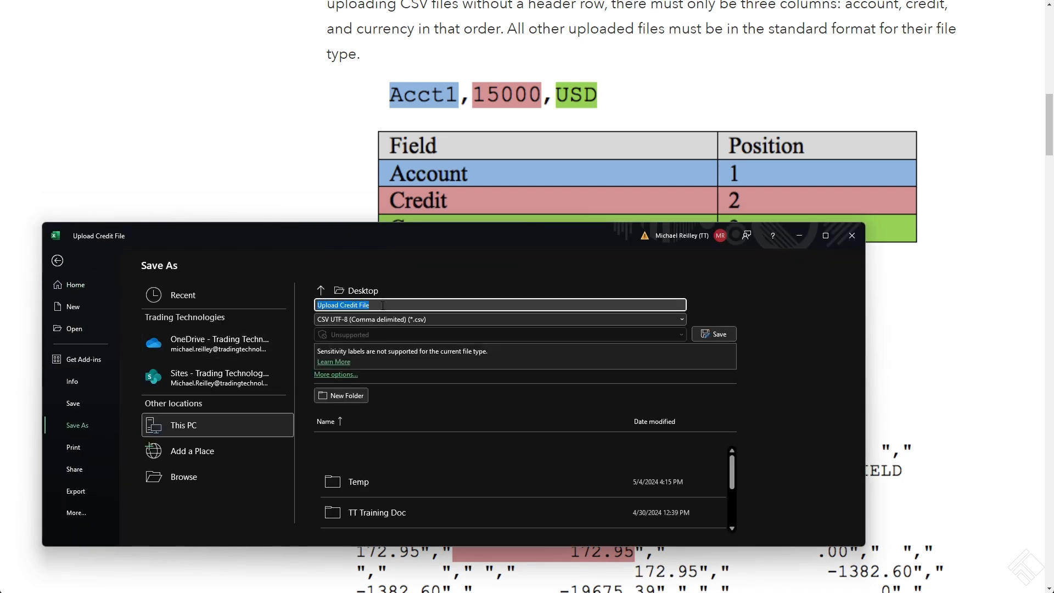
{"action": "left_click", "coordinate": [352, 320]}
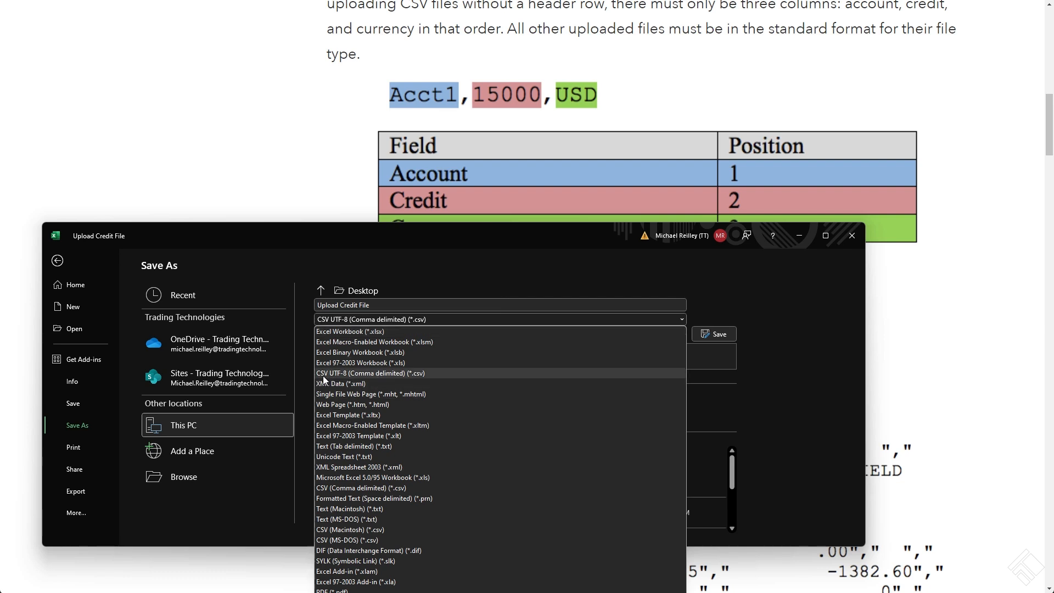
{"action": "left_click", "coordinate": [417, 375]}
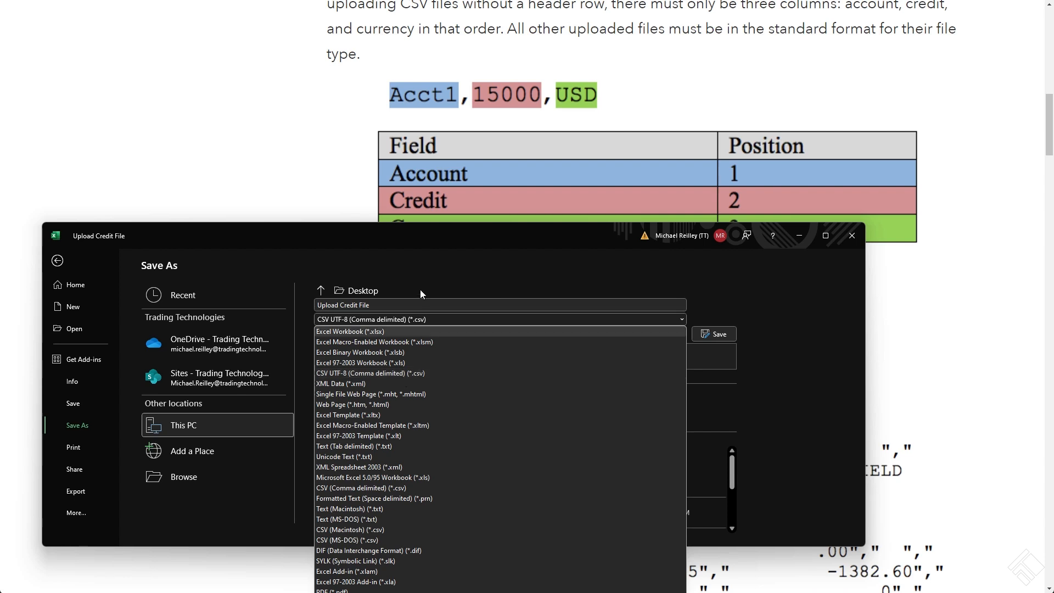
{"action": "left_click_drag", "start_coordinate": [361, 232], "coordinate": [1053, 504]}
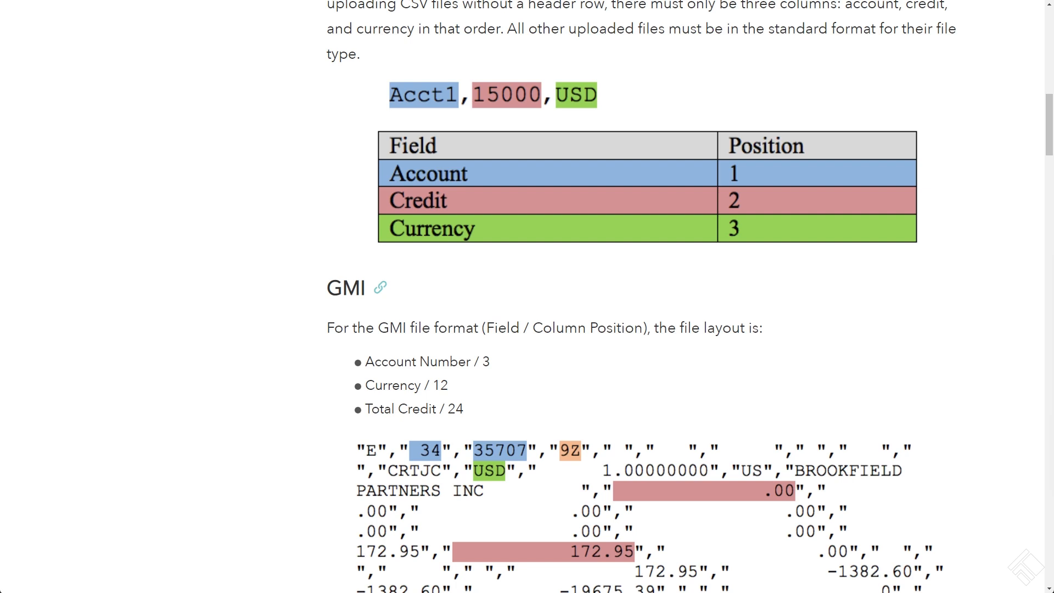
Examine the comma-separated account, credit and currency values of Upload Credit File in Notepad, and move its window out of view
{"action": "left_click_drag", "start_coordinate": [1053, 219], "coordinate": [609, 92]}
{"action": "scroll", "coordinate": [419, 259], "scroll_direction": "up", "scroll_amount": 10}
{"action": "scroll", "coordinate": [411, 261], "scroll_direction": "up", "scroll_amount": 3}
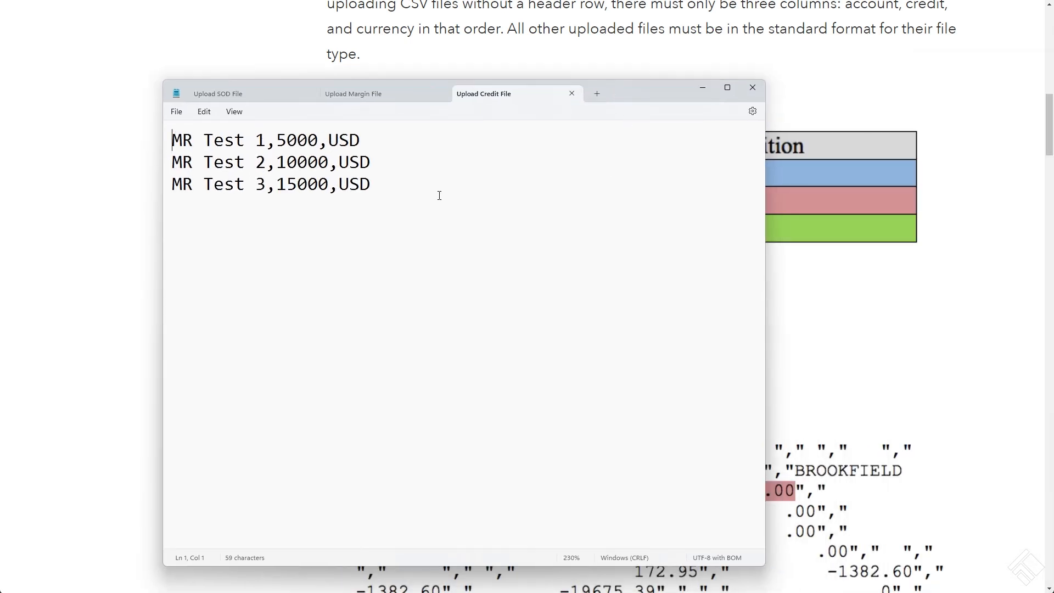
{"action": "left_click_drag", "start_coordinate": [429, 187], "coordinate": [329, 141]}
{"action": "left_click", "coordinate": [276, 140]}
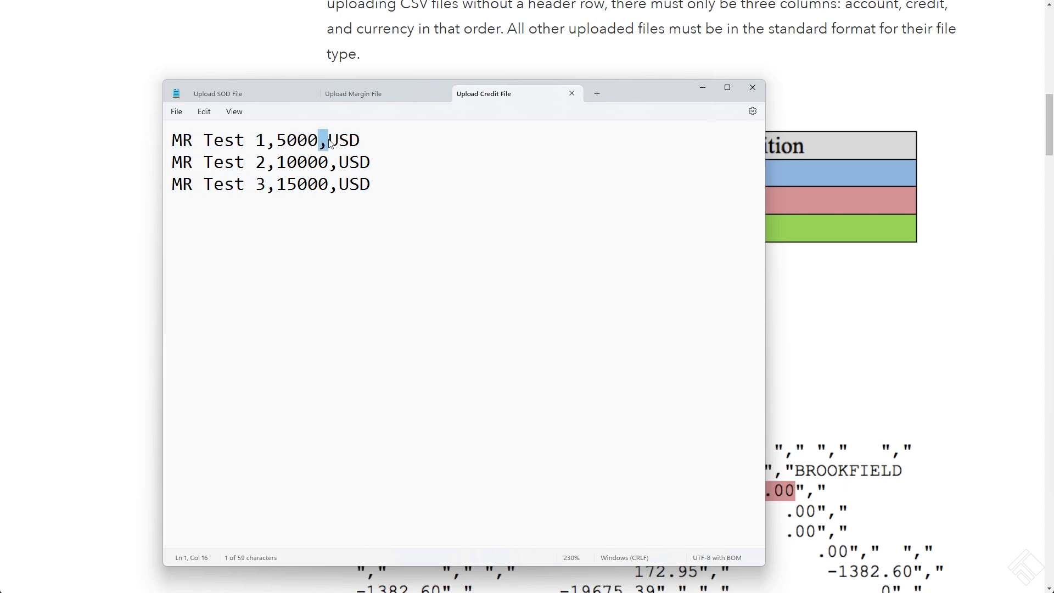
{"action": "left_click", "coordinate": [446, 213]}
{"action": "left_click_drag", "start_coordinate": [641, 95], "coordinate": [1053, 204]}
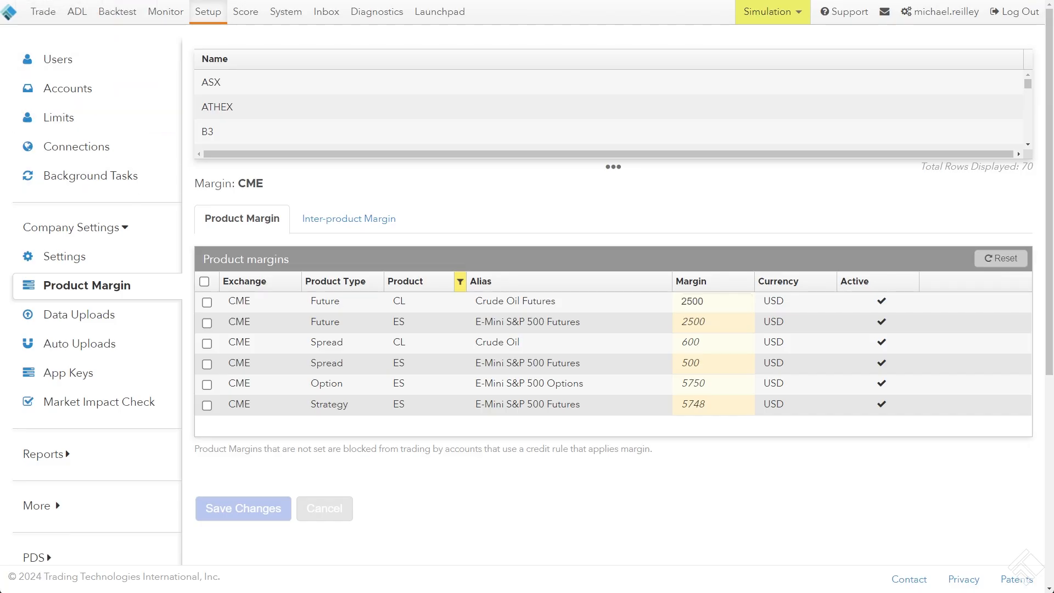
Open parent account MR T from the accounts assigned to your own user in TT Setup
{"action": "left_click", "coordinate": [118, 314]}
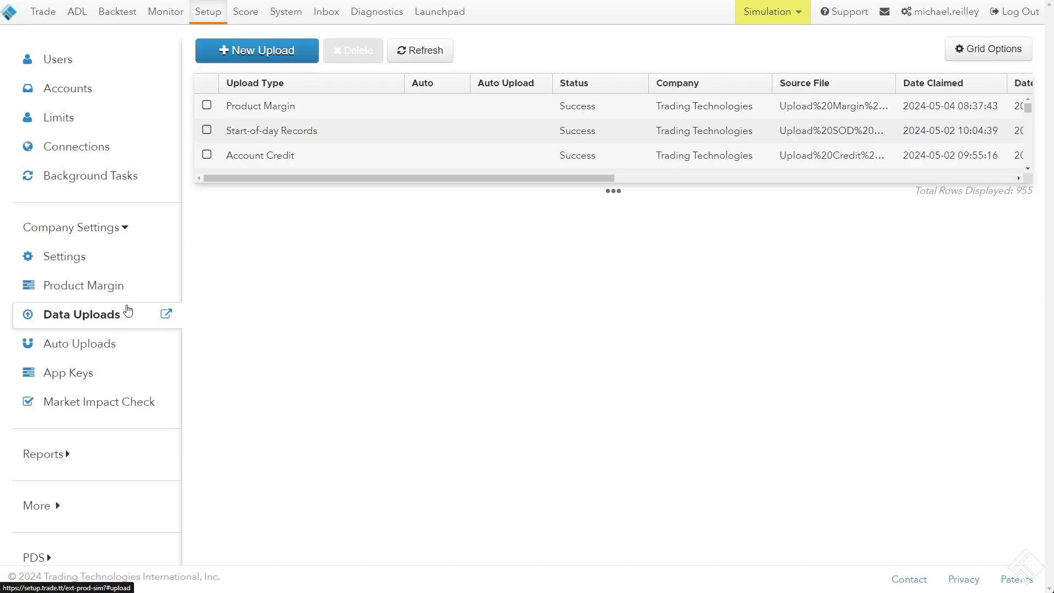
{"action": "left_click", "coordinate": [76, 91]}
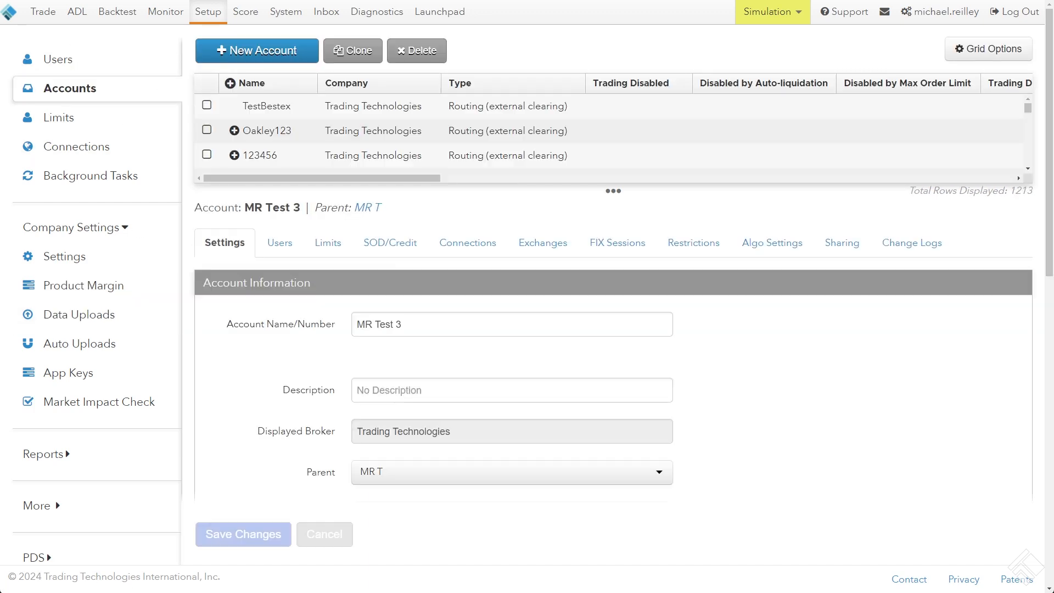
{"action": "left_click", "coordinate": [57, 65]}
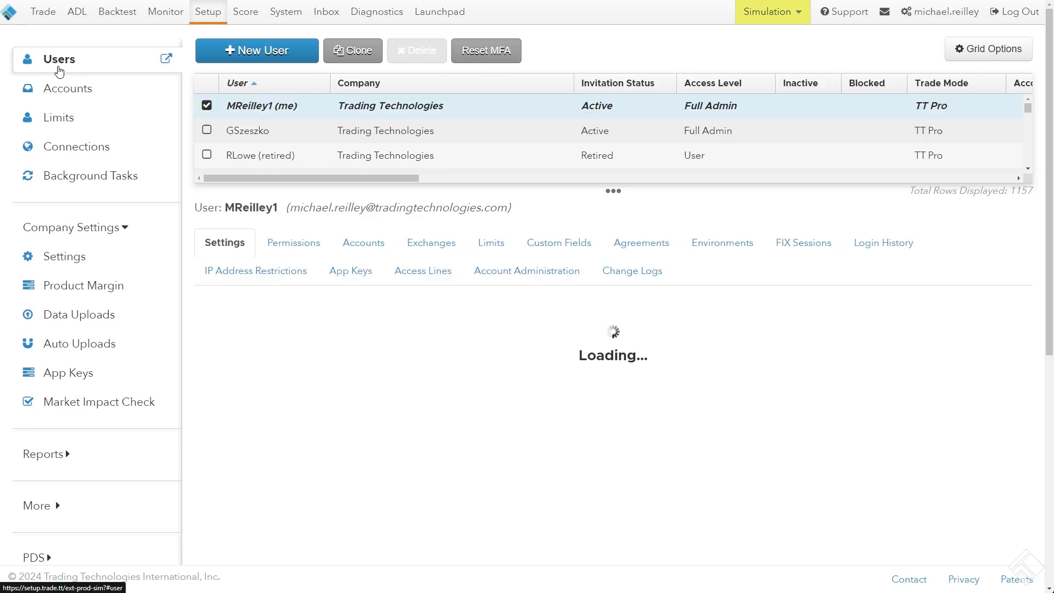
{"action": "left_click", "coordinate": [357, 242]}
{"action": "left_click_drag", "start_coordinate": [359, 185], "coordinate": [358, 142]}
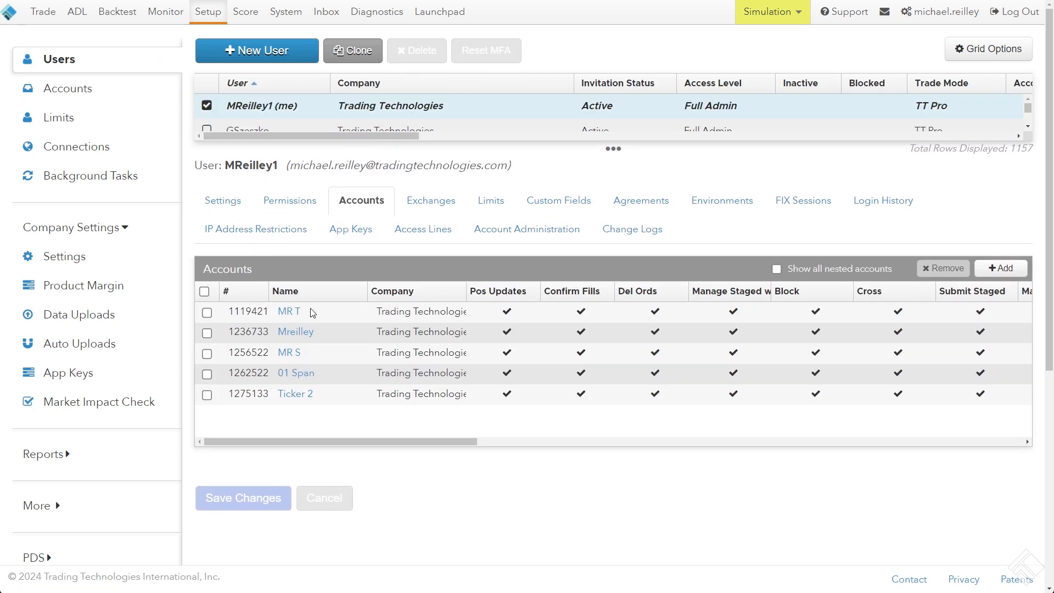
{"action": "left_click", "coordinate": [289, 311]}
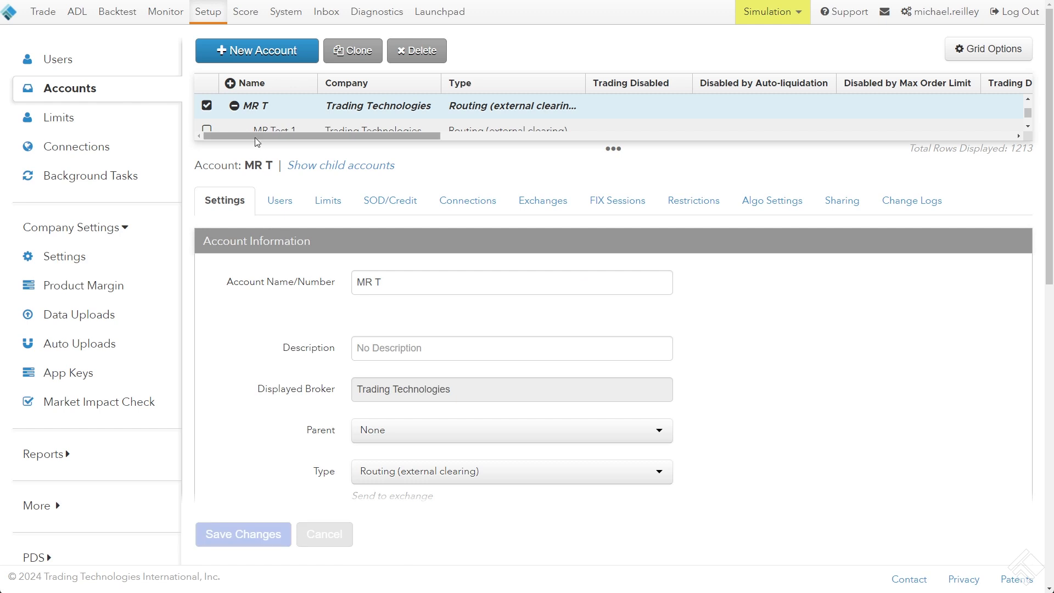
Examine the Daily Limit in the SOD/Credit credit settings of child account MR Test 1
{"action": "left_click_drag", "start_coordinate": [258, 142], "coordinate": [262, 208]}
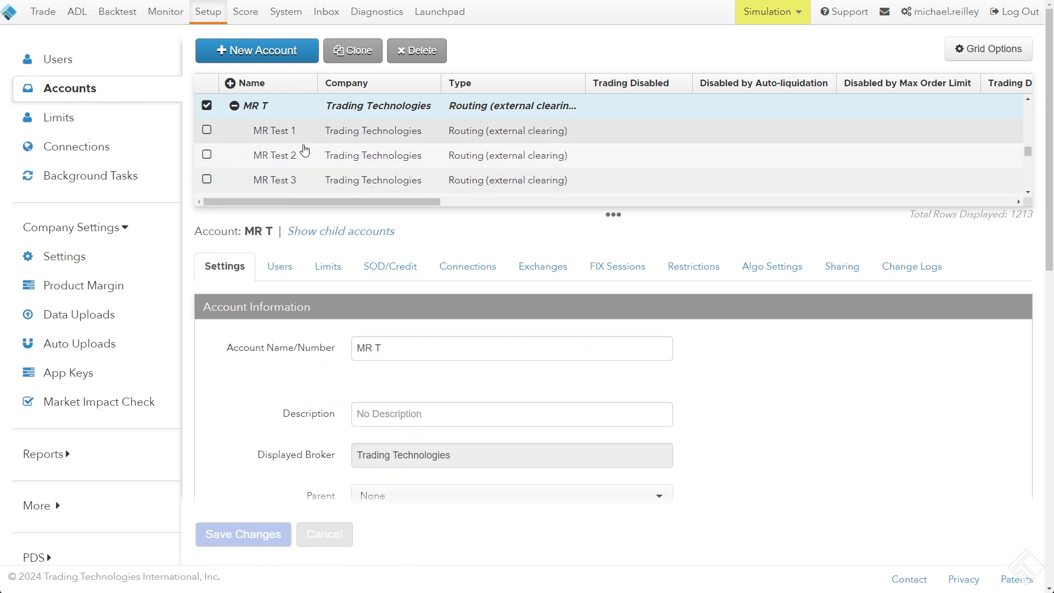
{"action": "left_click", "coordinate": [284, 137]}
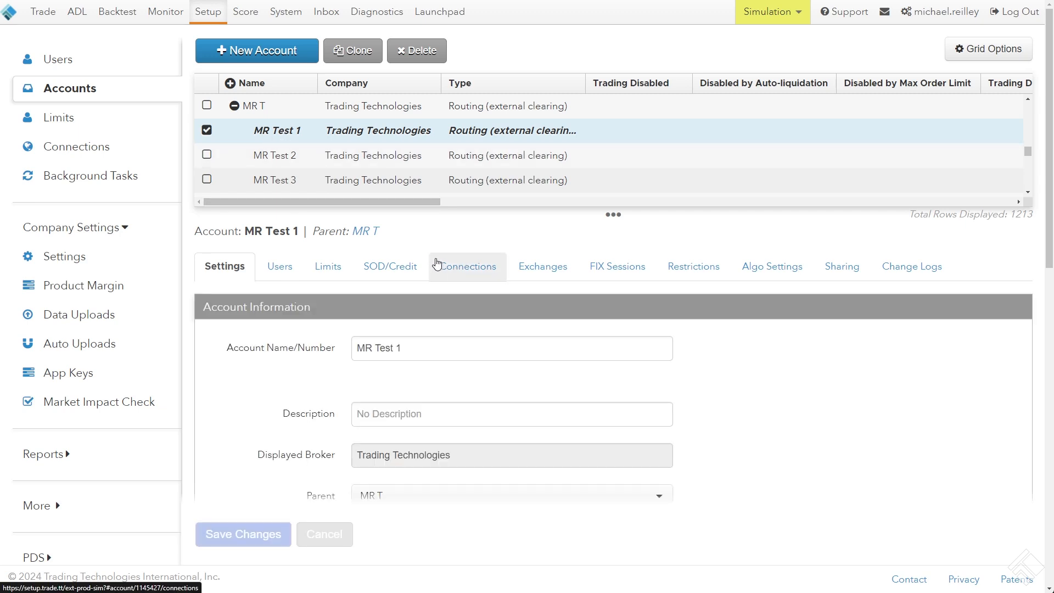
{"action": "left_click", "coordinate": [392, 270]}
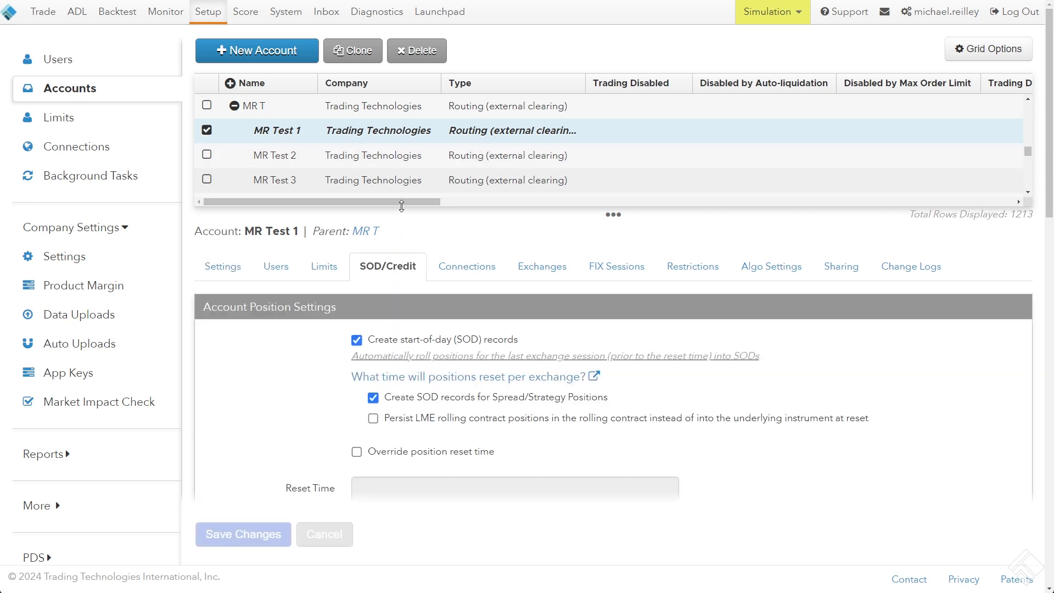
{"action": "scroll", "coordinate": [401, 209], "scroll_direction": "down", "scroll_amount": 8}
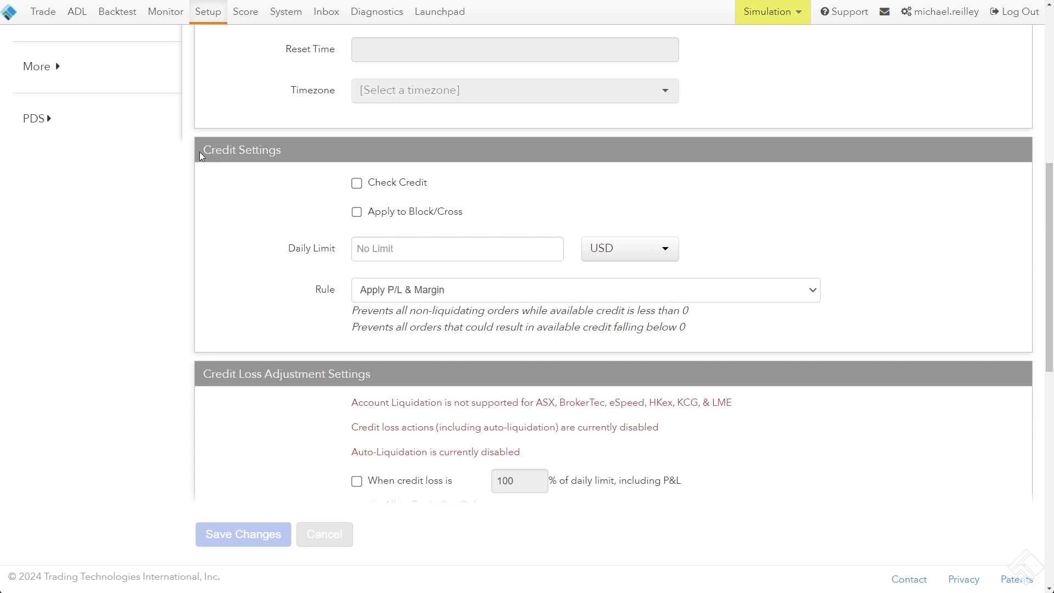
{"action": "left_click_drag", "start_coordinate": [199, 151], "coordinate": [300, 161]}
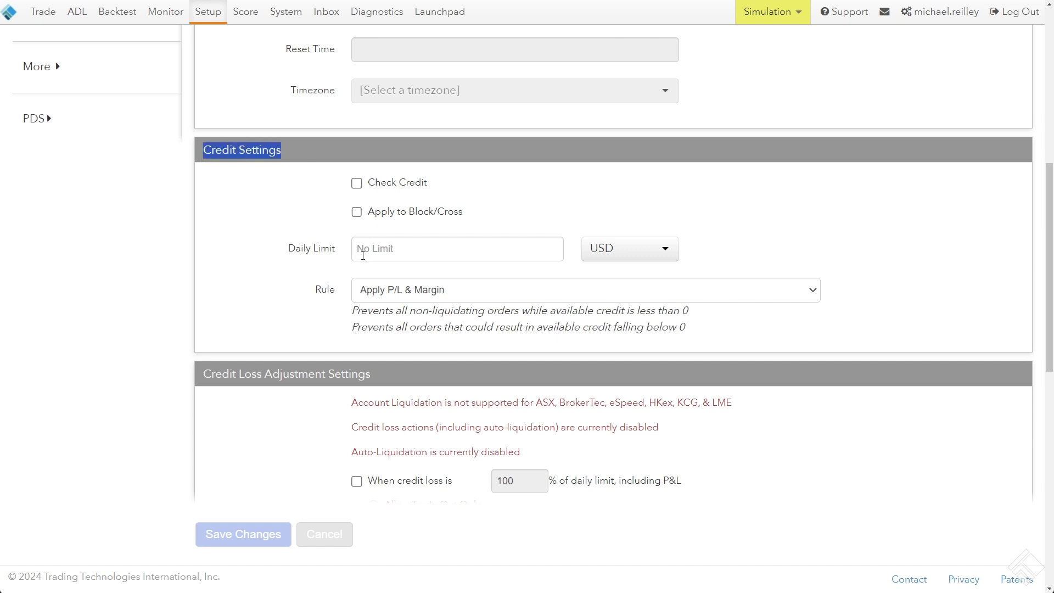
{"action": "left_click", "coordinate": [344, 254]}
{"action": "left_click_drag", "start_coordinate": [287, 254], "coordinate": [339, 252]}
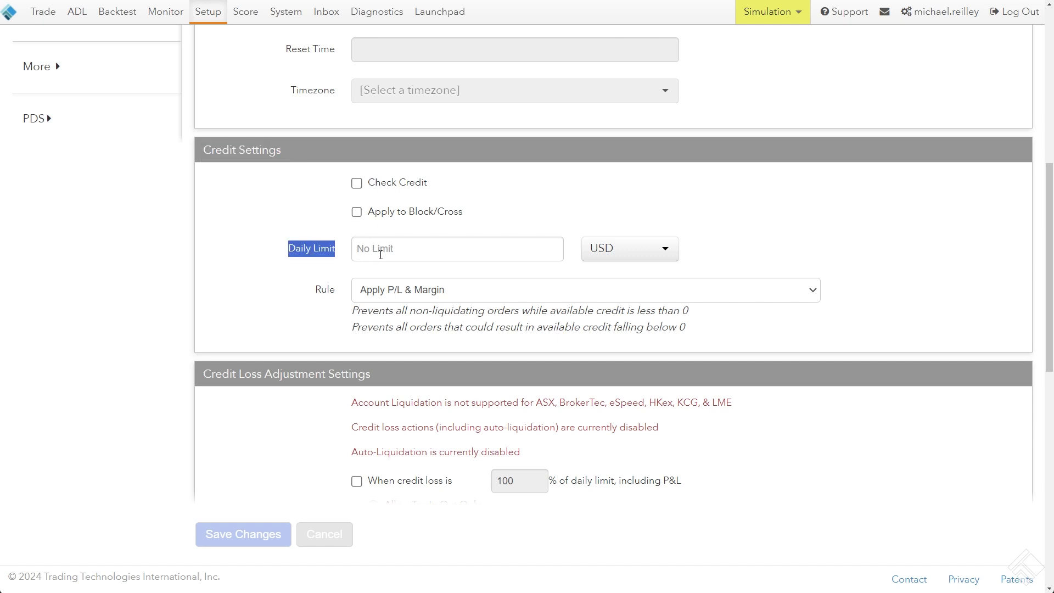
{"action": "left_click", "coordinate": [355, 247]}
{"action": "left_click", "coordinate": [332, 237]}
Examine the Daily Limit in the credit settings of account MR Test 2
{"action": "scroll", "coordinate": [301, 232], "scroll_direction": "up", "scroll_amount": 8}
{"action": "left_click", "coordinate": [302, 159]}
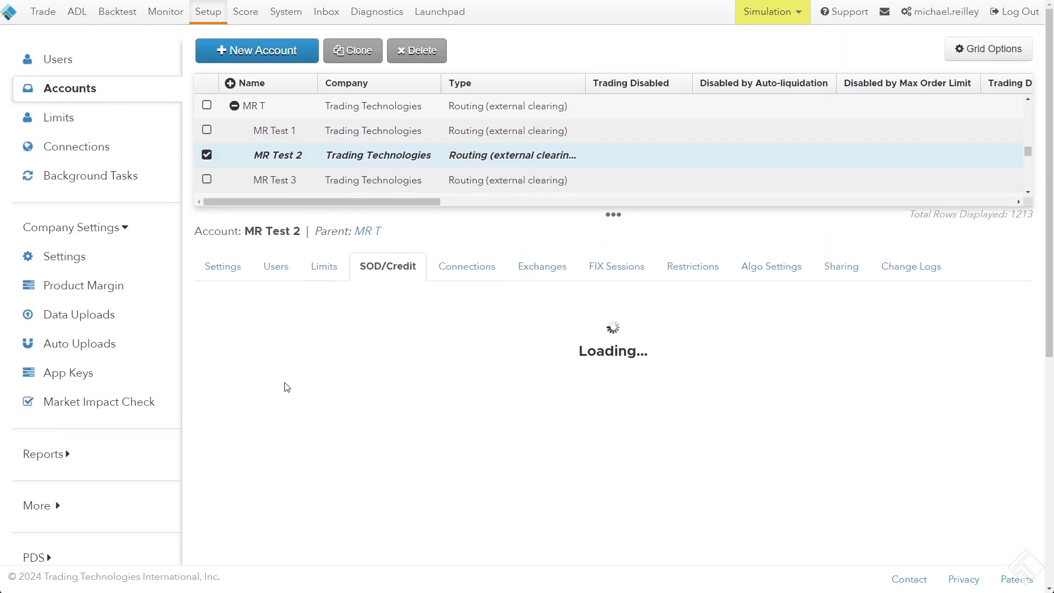
{"action": "scroll", "coordinate": [284, 387], "scroll_direction": "down", "scroll_amount": 5}
{"action": "left_click", "coordinate": [399, 416]}
{"action": "scroll", "coordinate": [247, 275], "scroll_direction": "up", "scroll_amount": 8}
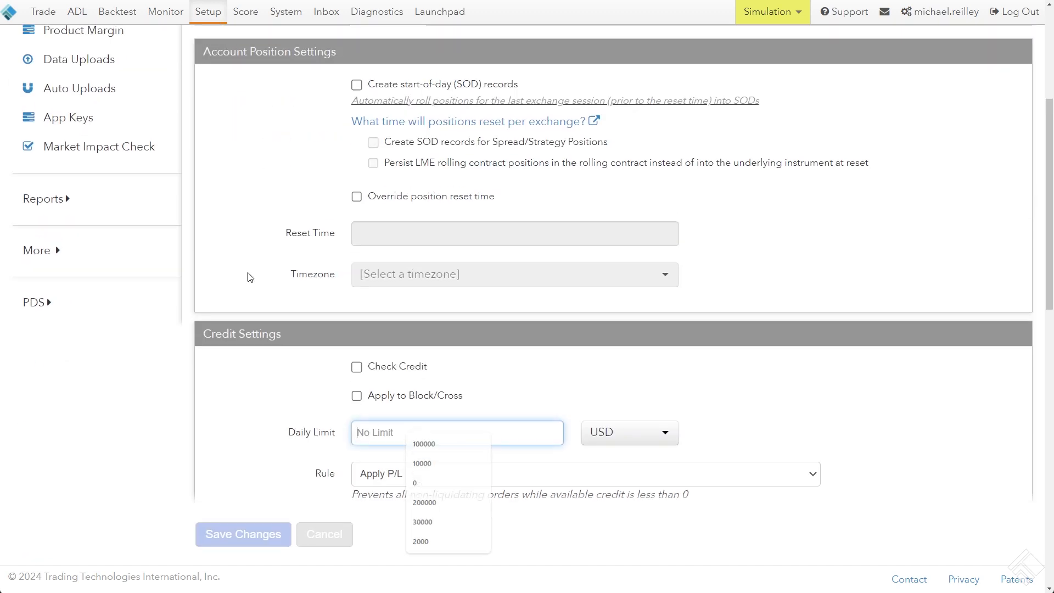
Examine the Daily Limit in the credit settings of account MR Test 3
{"action": "scroll", "coordinate": [278, 159], "scroll_direction": "down", "scroll_amount": 1}
{"action": "left_click", "coordinate": [280, 183]}
{"action": "left_click", "coordinate": [280, 160]}
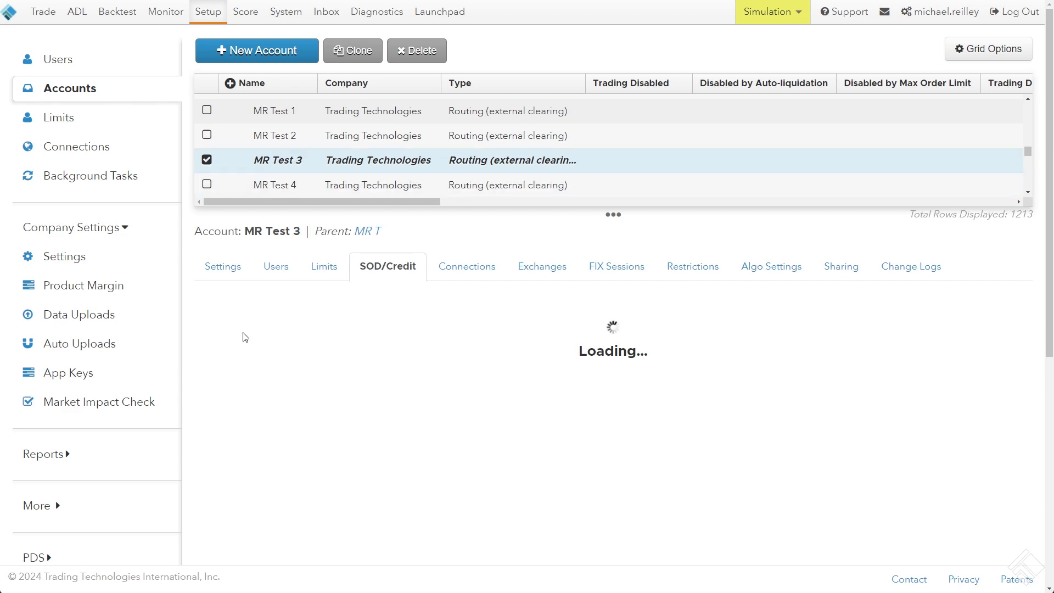
{"action": "scroll", "coordinate": [278, 346], "scroll_direction": "down", "scroll_amount": 6}
{"action": "left_click", "coordinate": [377, 243]}
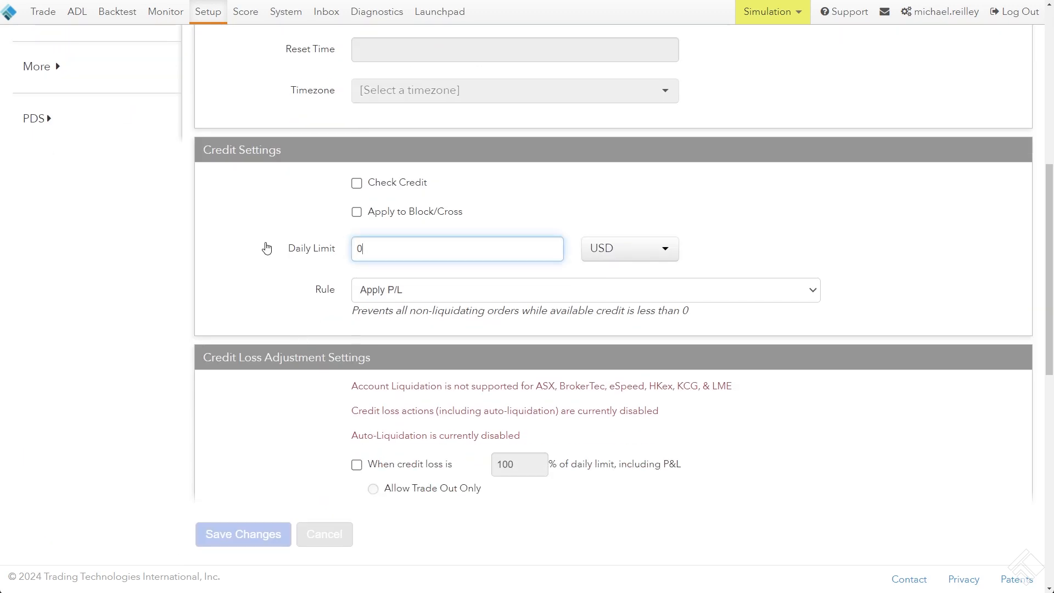
{"action": "scroll", "coordinate": [165, 220], "scroll_direction": "up", "scroll_amount": 7}
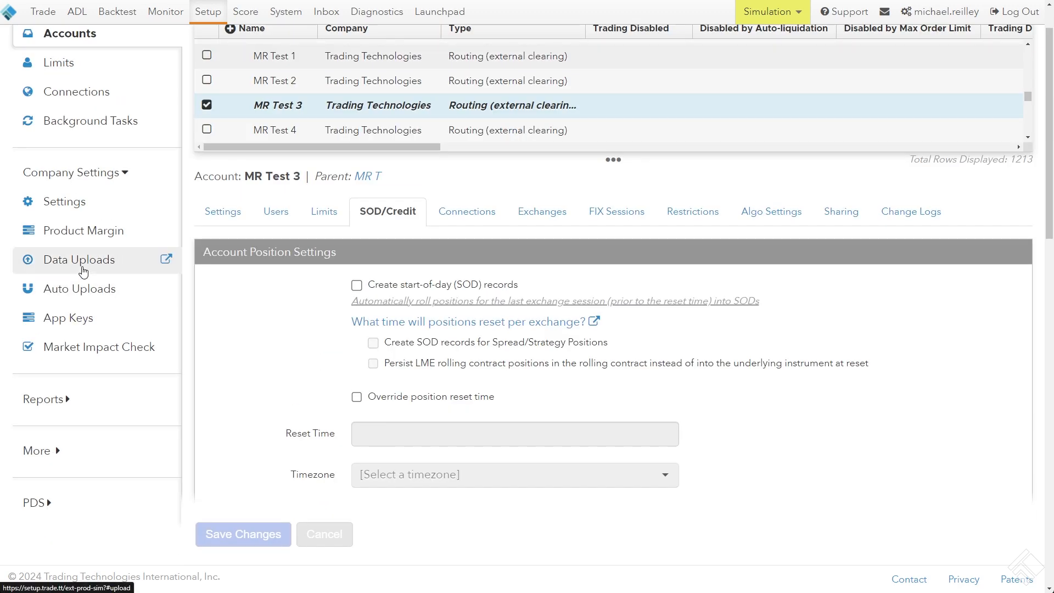
Start a new data upload with file type Account Credit and file format CSV
{"action": "left_click", "coordinate": [83, 260]}
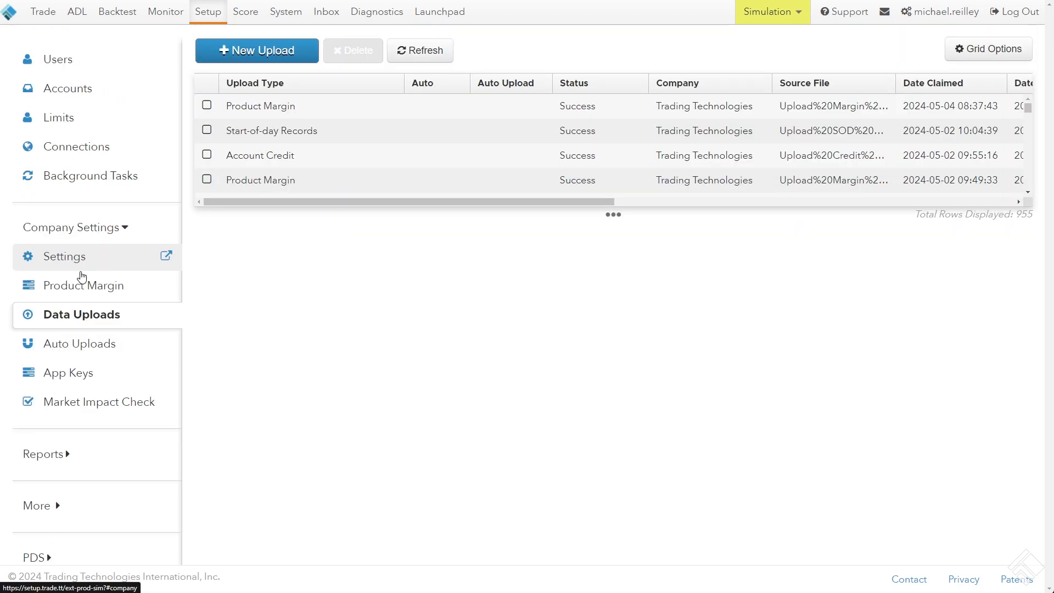
{"action": "left_click", "coordinate": [269, 55]}
{"action": "left_click", "coordinate": [405, 126]}
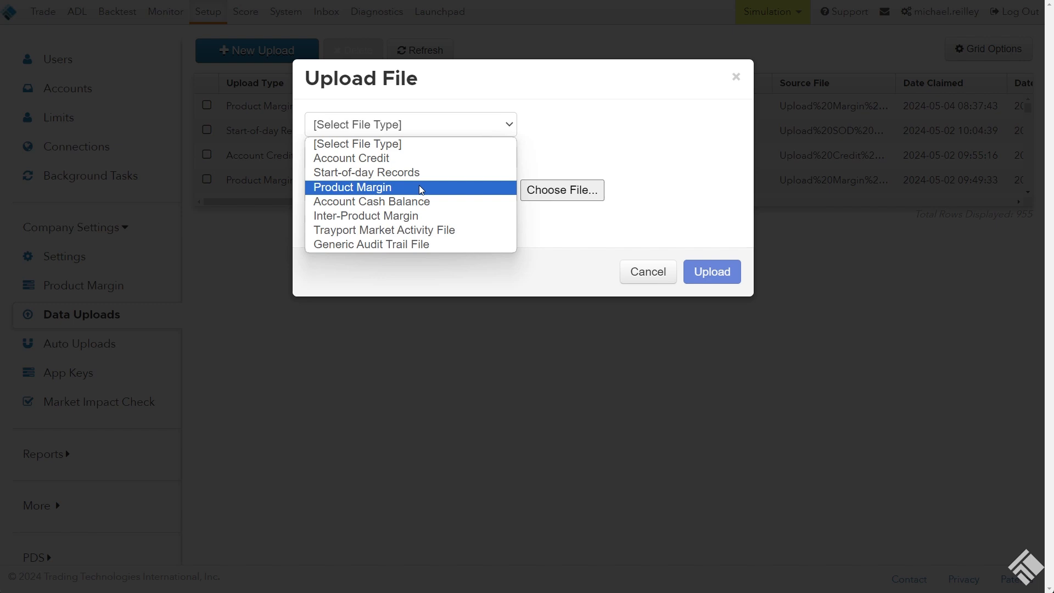
{"action": "left_click", "coordinate": [440, 159]}
{"action": "left_click", "coordinate": [440, 160]}
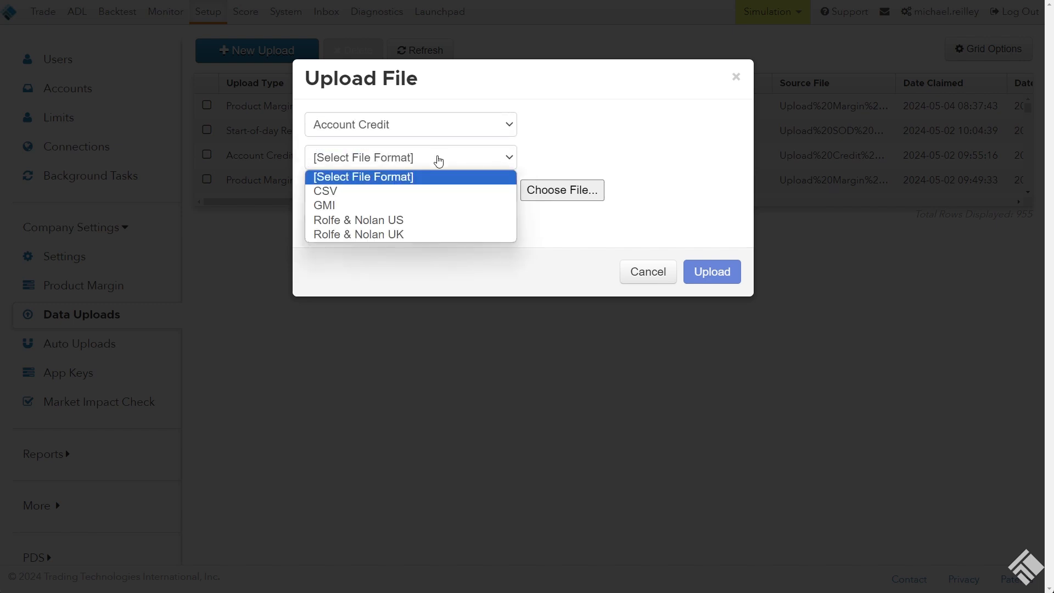
{"action": "left_click", "coordinate": [382, 195]}
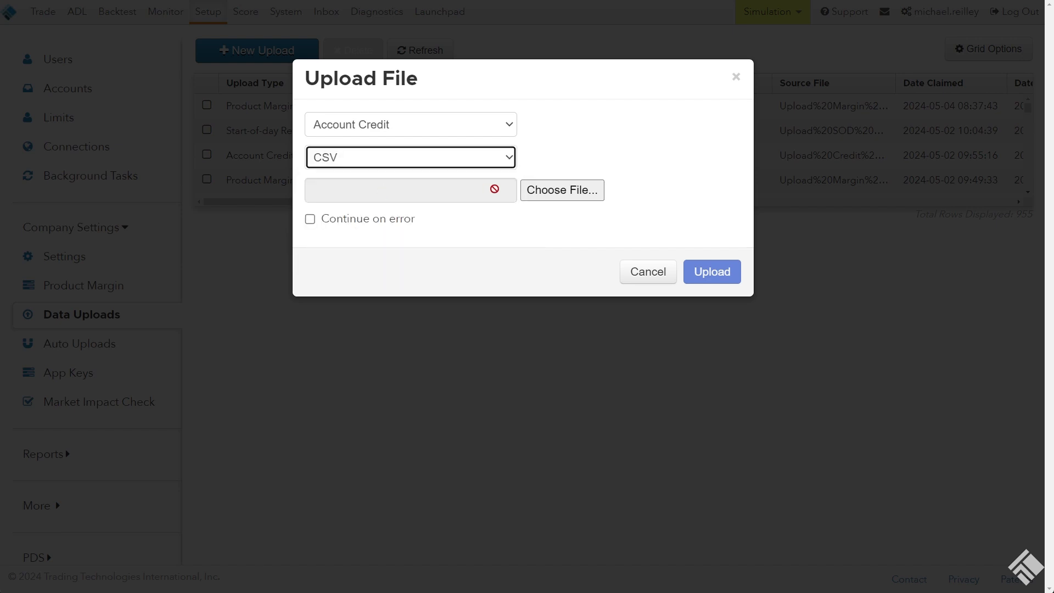
Choose Upload Credit File.csv as the source file and upload it
{"action": "left_click", "coordinate": [563, 193]}
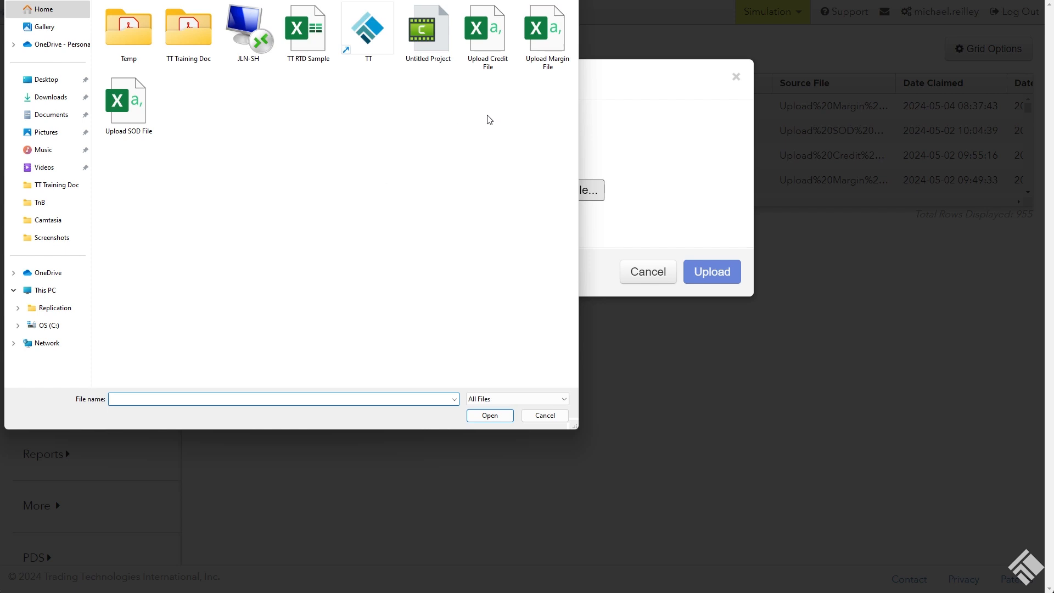
{"action": "left_click", "coordinate": [497, 33]}
{"action": "double_click", "coordinate": [487, 30]}
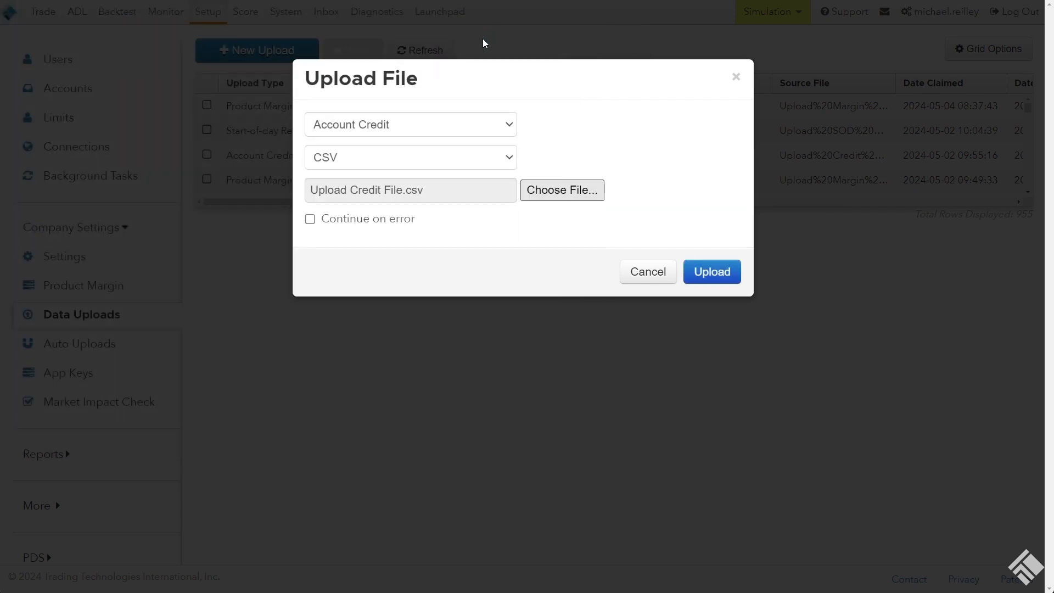
{"action": "left_click", "coordinate": [712, 273]}
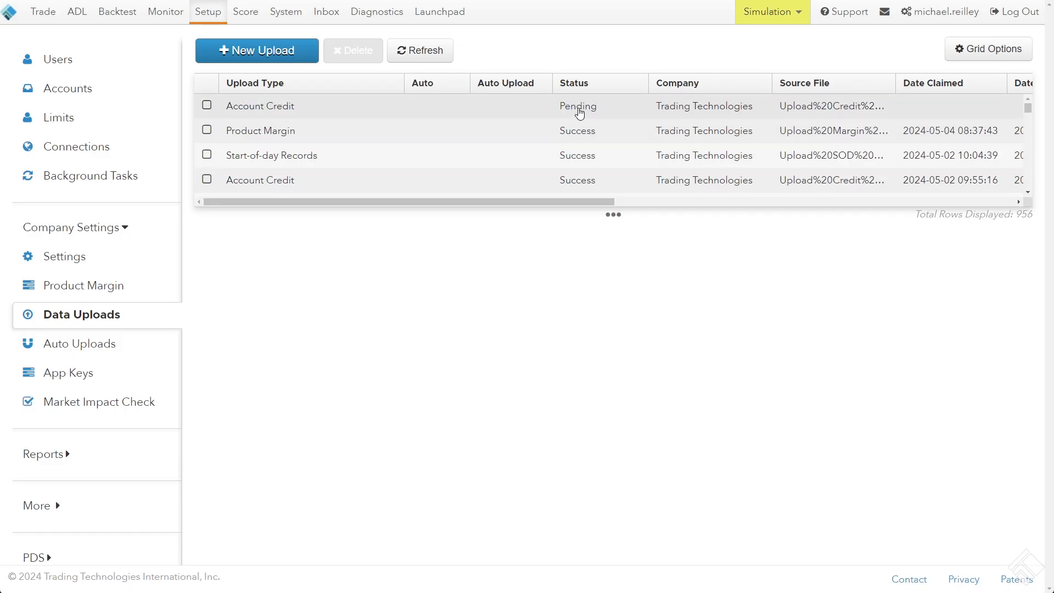
Check the newest Account Credit upload's status, processed rows and errors
{"action": "left_click", "coordinate": [578, 112]}
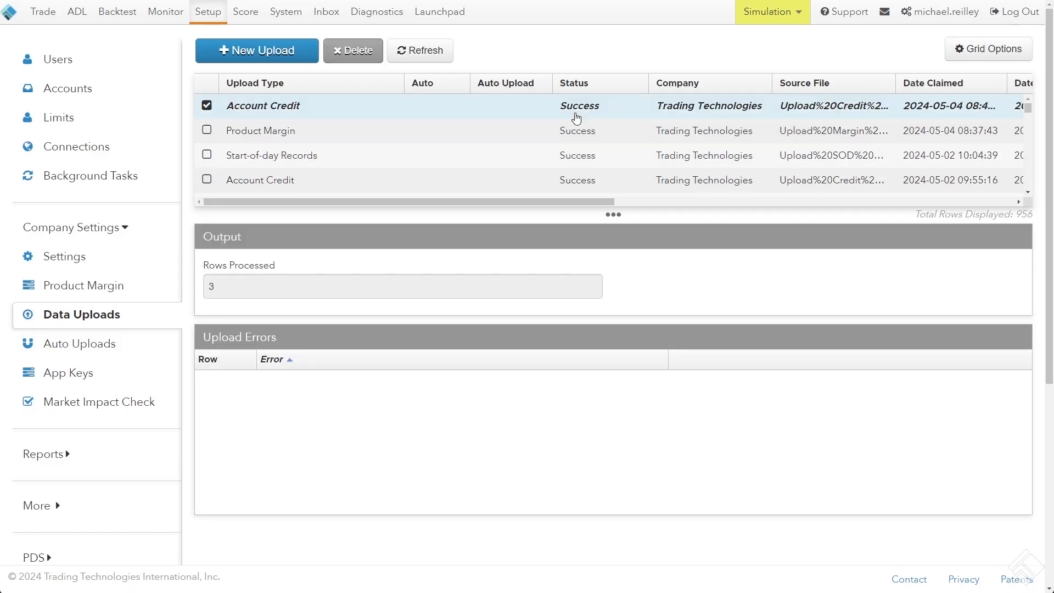
{"action": "left_click_drag", "start_coordinate": [205, 266], "coordinate": [280, 270]}
{"action": "left_click_drag", "start_coordinate": [207, 286], "coordinate": [237, 287]}
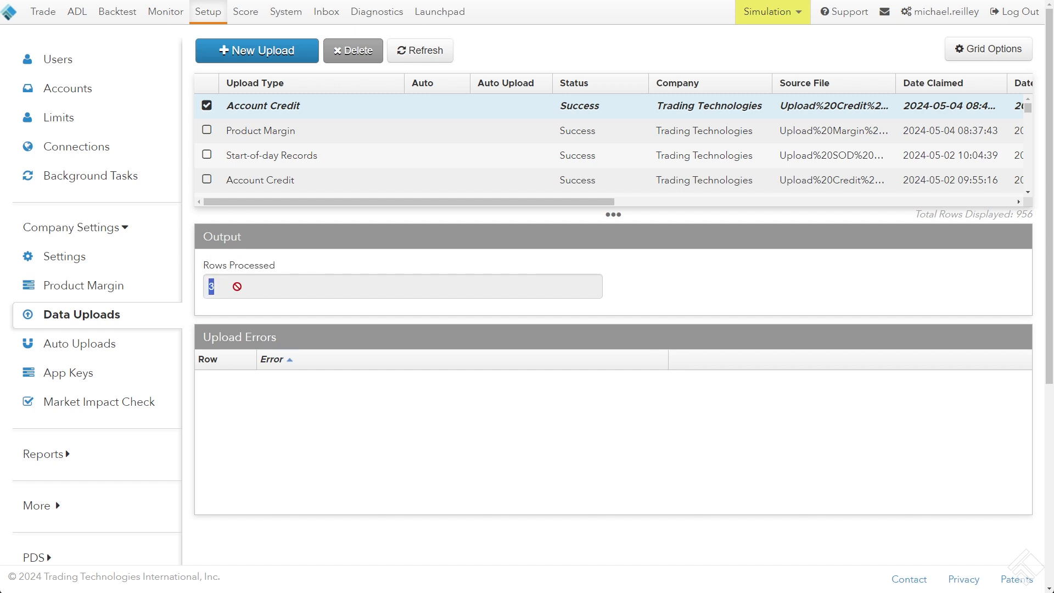
Check the Daily Limit in the credit settings of account MR Test 1
{"action": "left_click", "coordinate": [82, 89]}
{"action": "scroll", "coordinate": [253, 116], "scroll_direction": "up", "scroll_amount": 1}
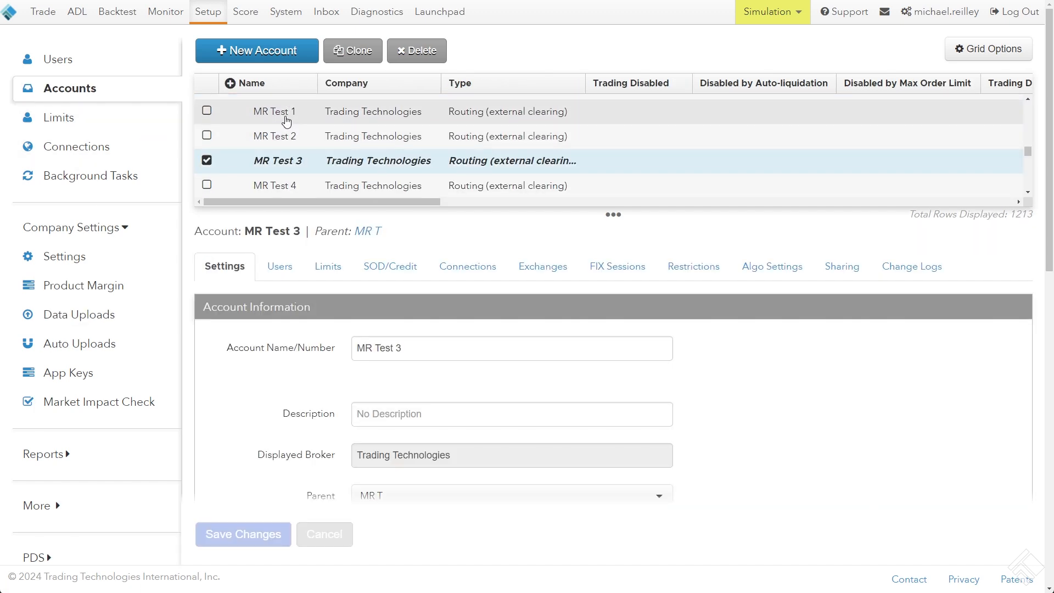
{"action": "left_click", "coordinate": [255, 111]}
{"action": "scroll", "coordinate": [420, 327], "scroll_direction": "down", "scroll_amount": 7}
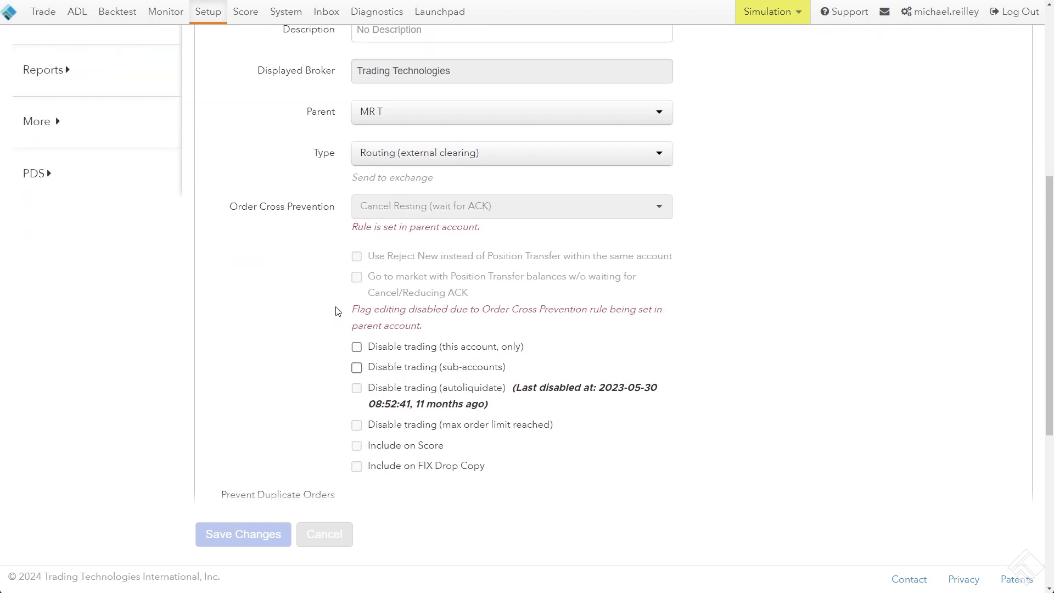
{"action": "scroll", "coordinate": [337, 308], "scroll_direction": "up", "scroll_amount": 5}
{"action": "scroll", "coordinate": [349, 214], "scroll_direction": "up", "scroll_amount": 2}
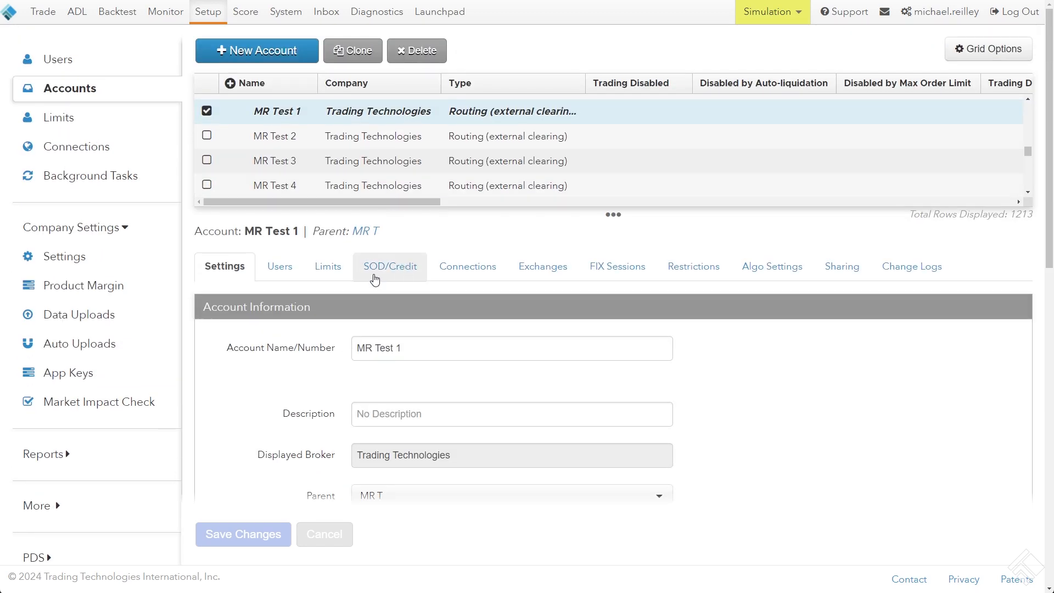
{"action": "left_click", "coordinate": [383, 267]}
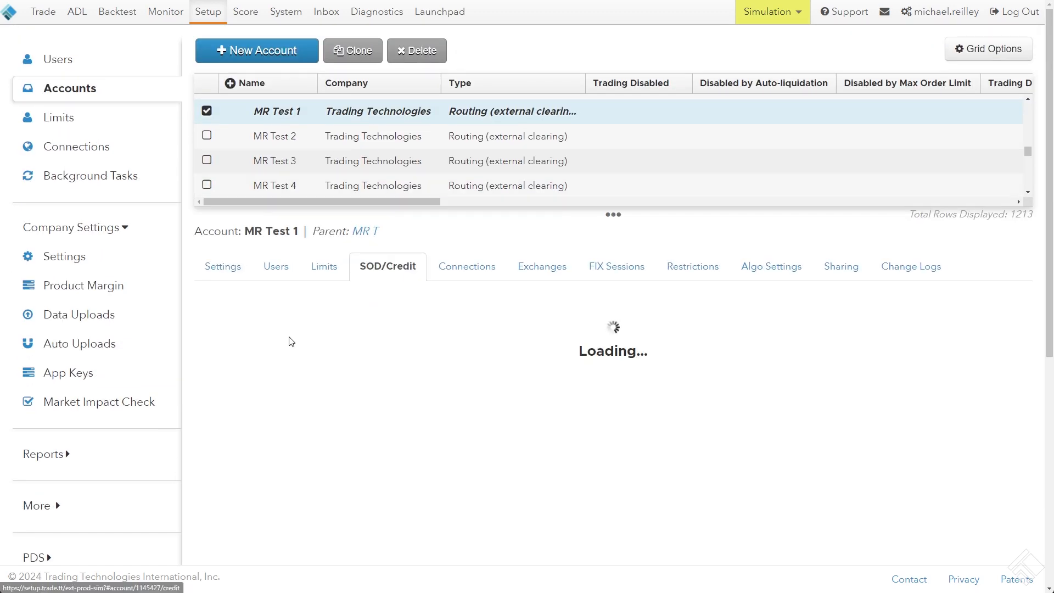
{"action": "scroll", "coordinate": [305, 354], "scroll_direction": "down", "scroll_amount": 7}
{"action": "left_click_drag", "start_coordinate": [381, 304], "coordinate": [339, 308]}
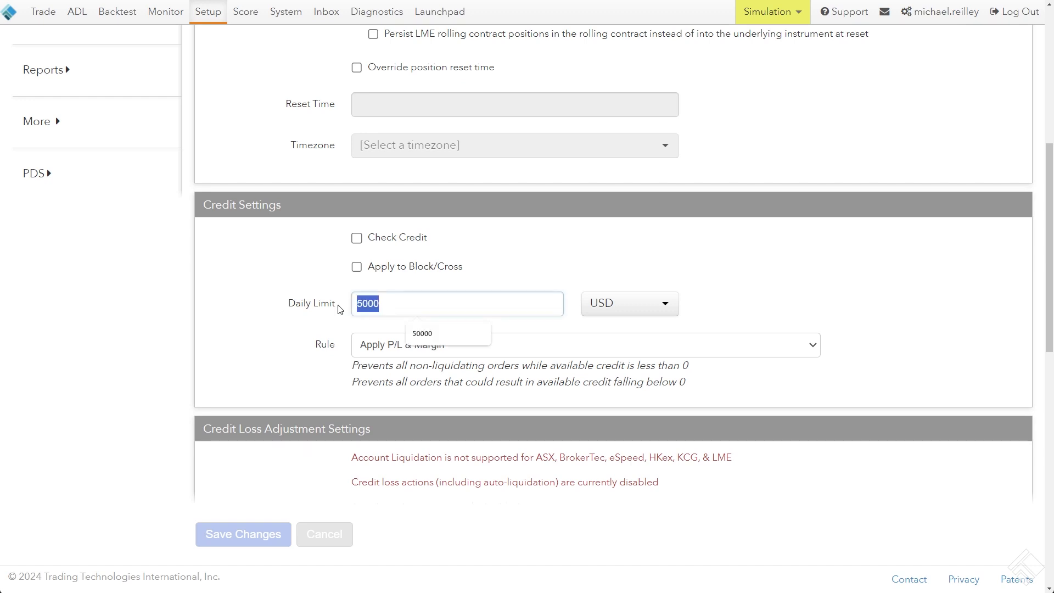
Check the Daily Limit in the credit settings of account MR Test 2
{"action": "scroll", "coordinate": [328, 311], "scroll_direction": "up", "scroll_amount": 5}
{"action": "scroll", "coordinate": [318, 303], "scroll_direction": "up", "scroll_amount": 2}
{"action": "left_click", "coordinate": [320, 135]}
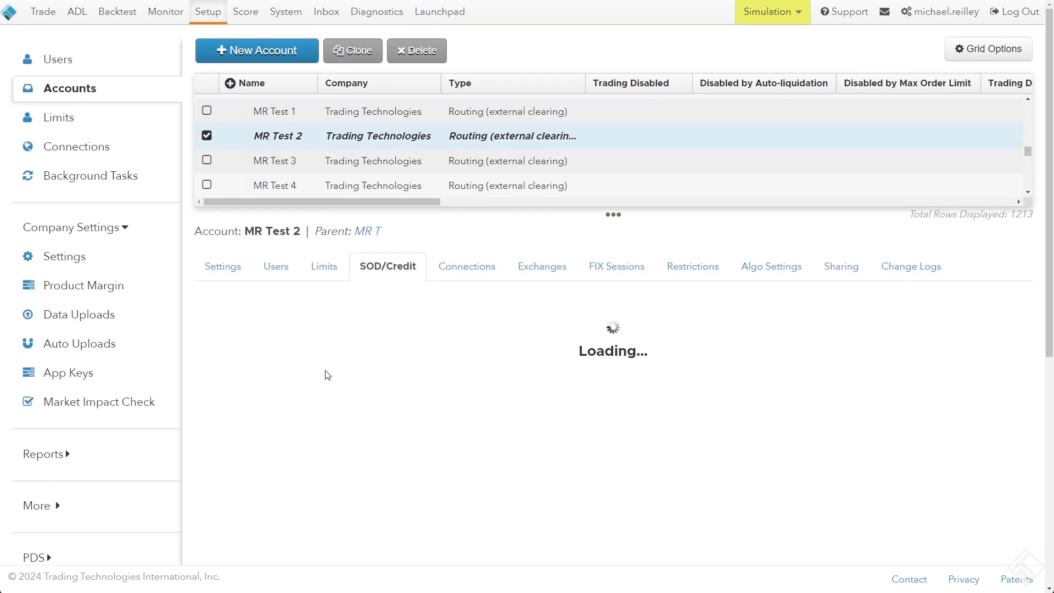
{"action": "scroll", "coordinate": [321, 331], "scroll_direction": "down", "scroll_amount": 6}
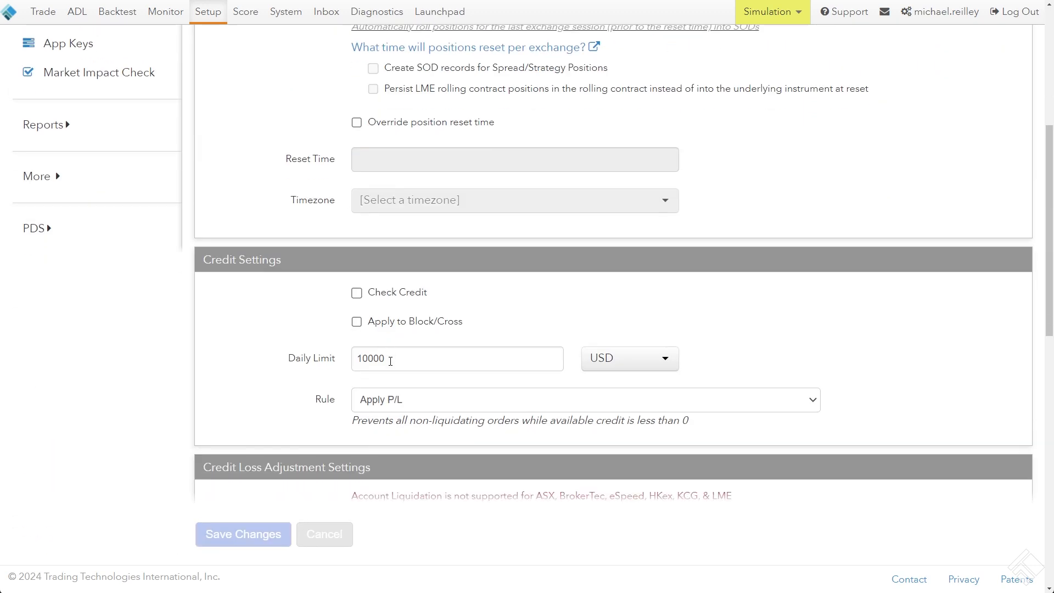
{"action": "left_click_drag", "start_coordinate": [388, 357], "coordinate": [331, 324]}
Check the Daily Limit in the credit settings of account MR Test 3
{"action": "scroll", "coordinate": [331, 325], "scroll_direction": "up", "scroll_amount": 6}
{"action": "left_click", "coordinate": [313, 160]}
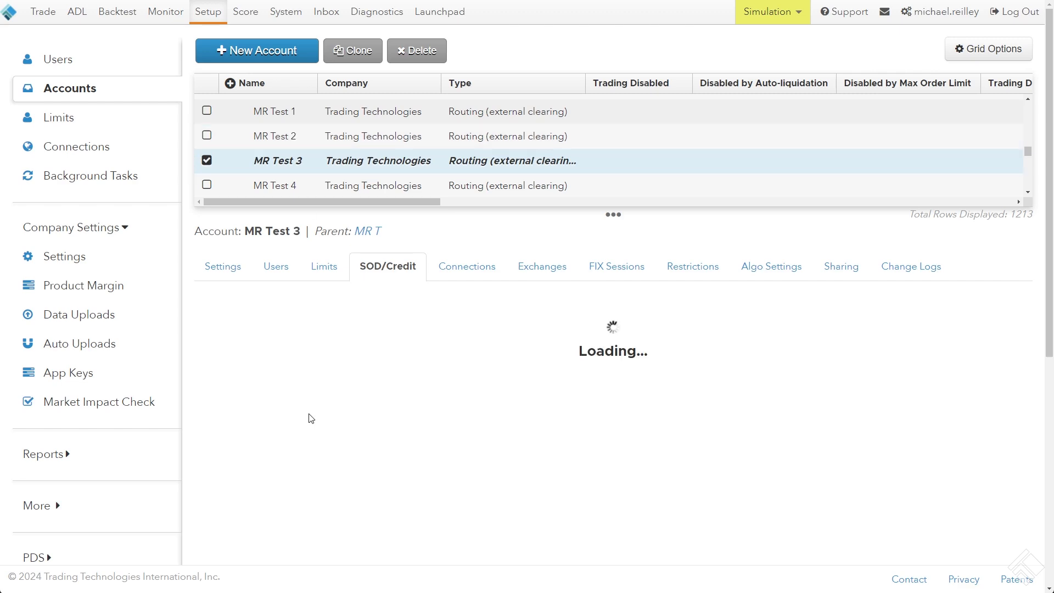
{"action": "scroll", "coordinate": [331, 362], "scroll_direction": "down", "scroll_amount": 6}
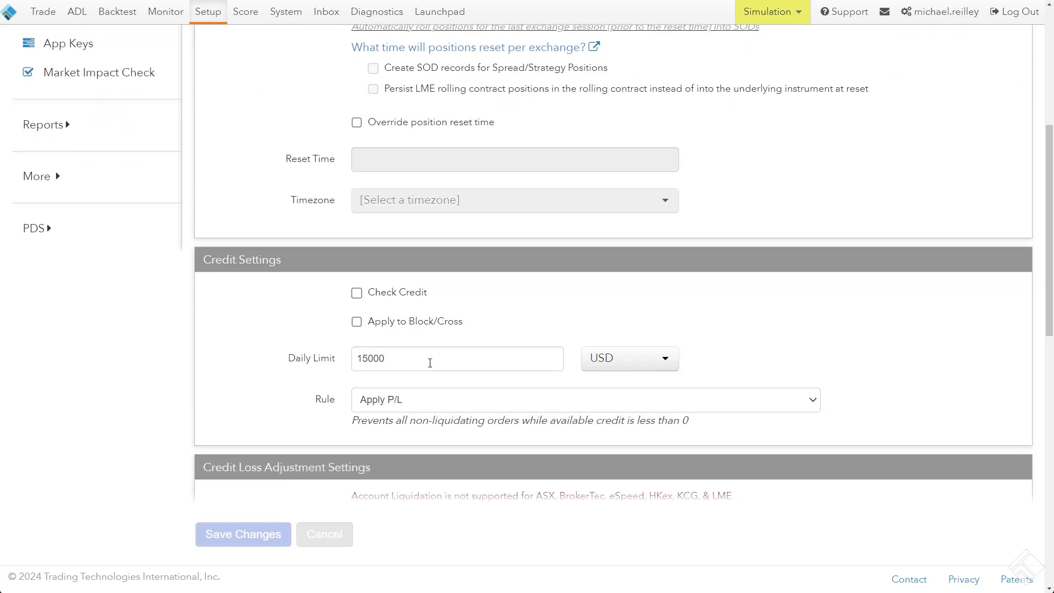
{"action": "left_click_drag", "start_coordinate": [429, 363], "coordinate": [292, 360]}
{"action": "scroll", "coordinate": [249, 373], "scroll_direction": "up", "scroll_amount": 5}
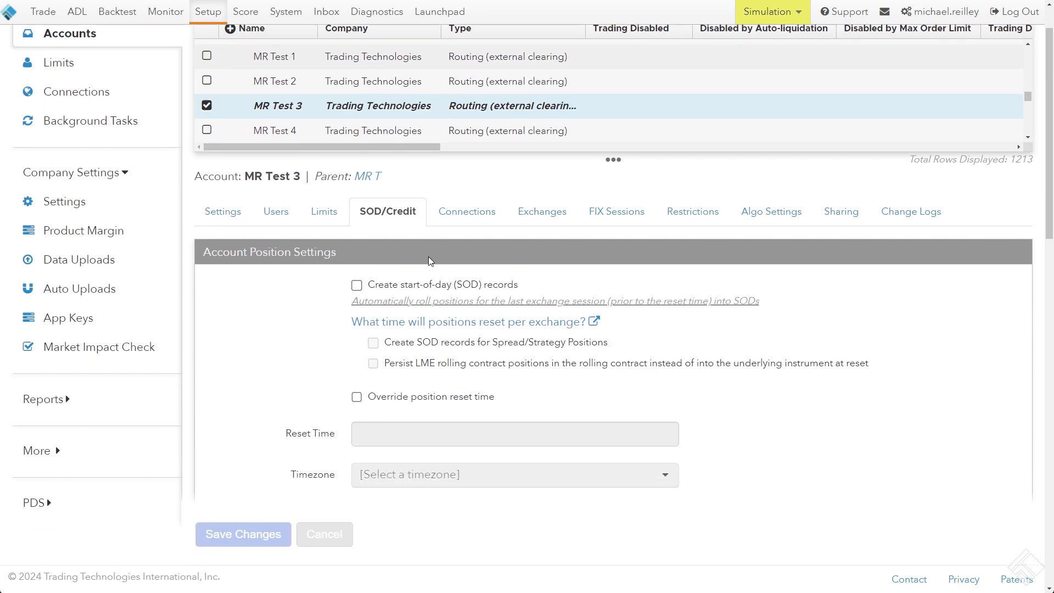
Return to the company's list of data uploads
{"action": "right_click", "coordinate": [444, 185]}
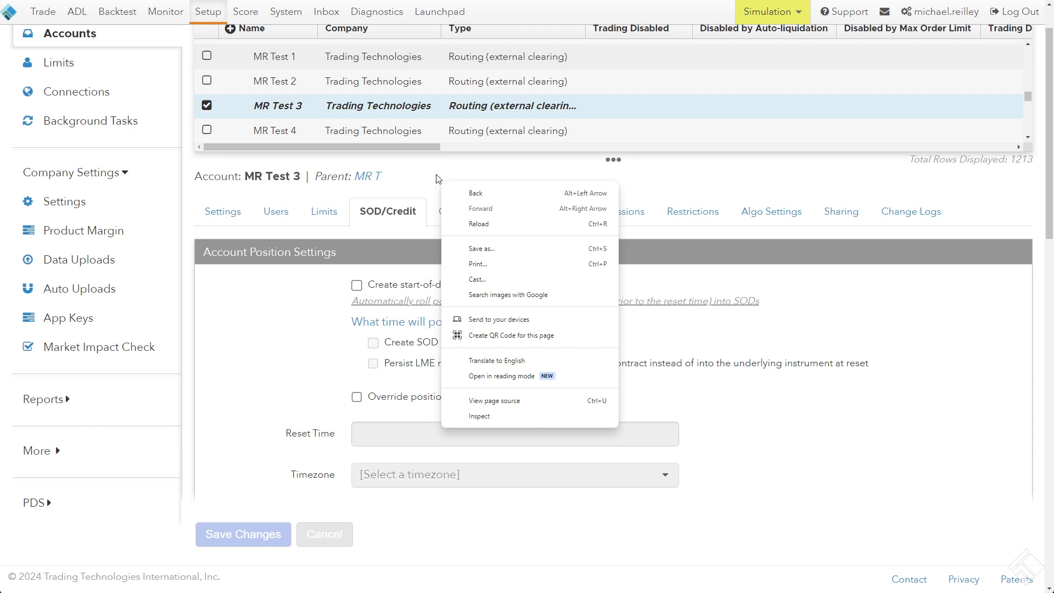
{"action": "left_click", "coordinate": [432, 171]}
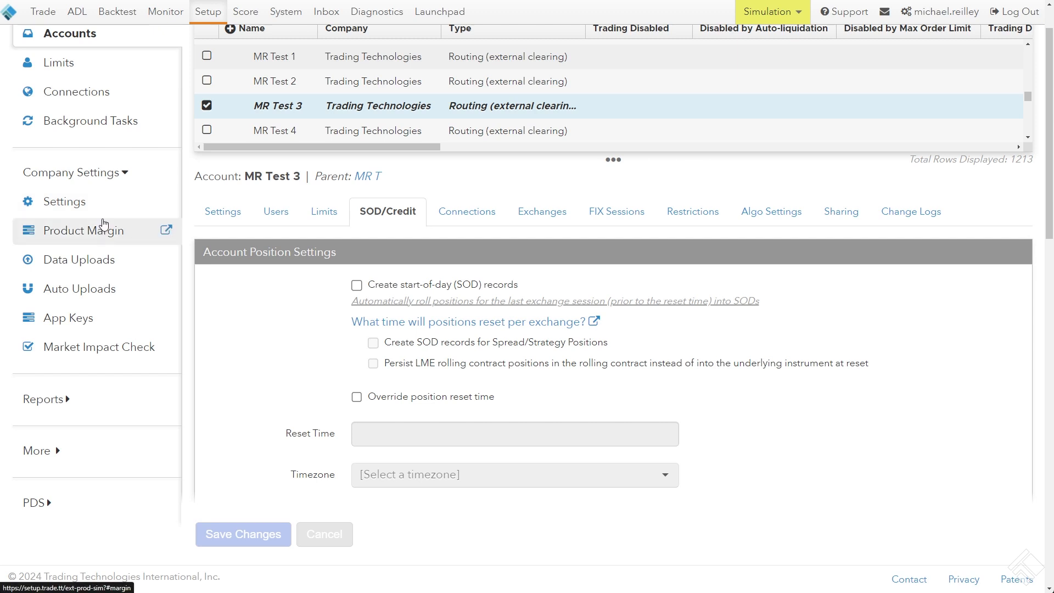
{"action": "scroll", "coordinate": [113, 229], "scroll_direction": "up", "scroll_amount": 1}
{"action": "left_click", "coordinate": [106, 320]}
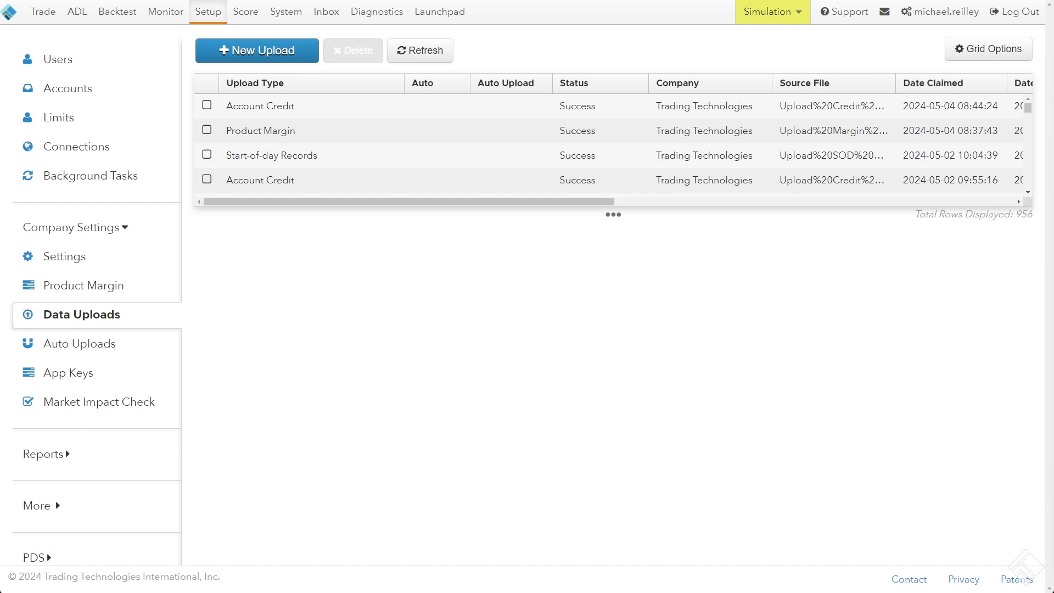
Examine the start-of-day record creation option in the position settings of account MR Test 1
{"action": "left_click", "coordinate": [82, 89]}
{"action": "scroll", "coordinate": [287, 117], "scroll_direction": "up", "scroll_amount": 1}
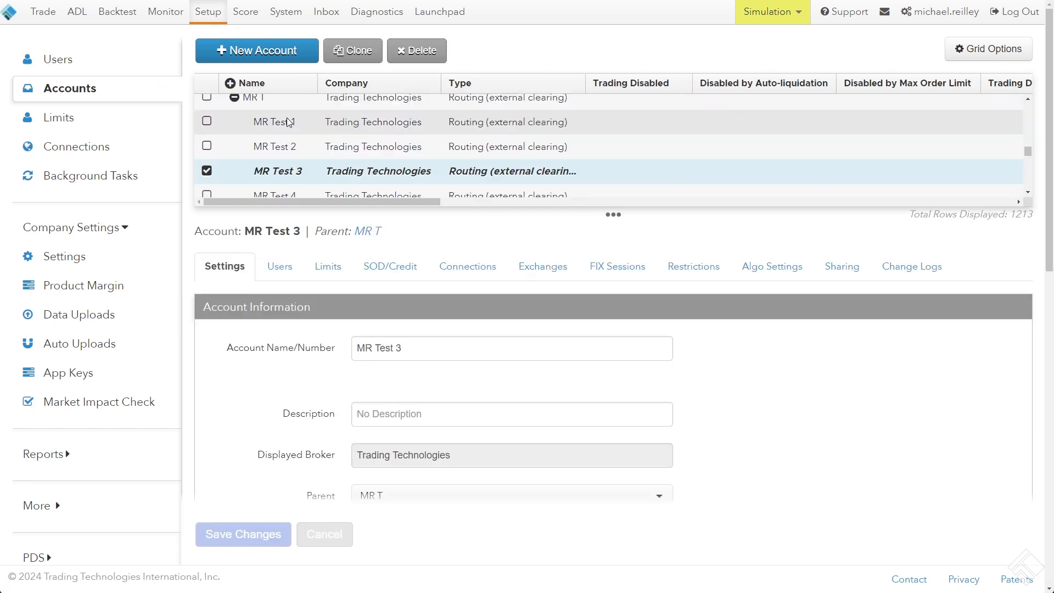
{"action": "scroll", "coordinate": [287, 117], "scroll_direction": "up", "scroll_amount": 2}
{"action": "scroll", "coordinate": [283, 121], "scroll_direction": "down", "scroll_amount": 3}
{"action": "left_click", "coordinate": [282, 120]}
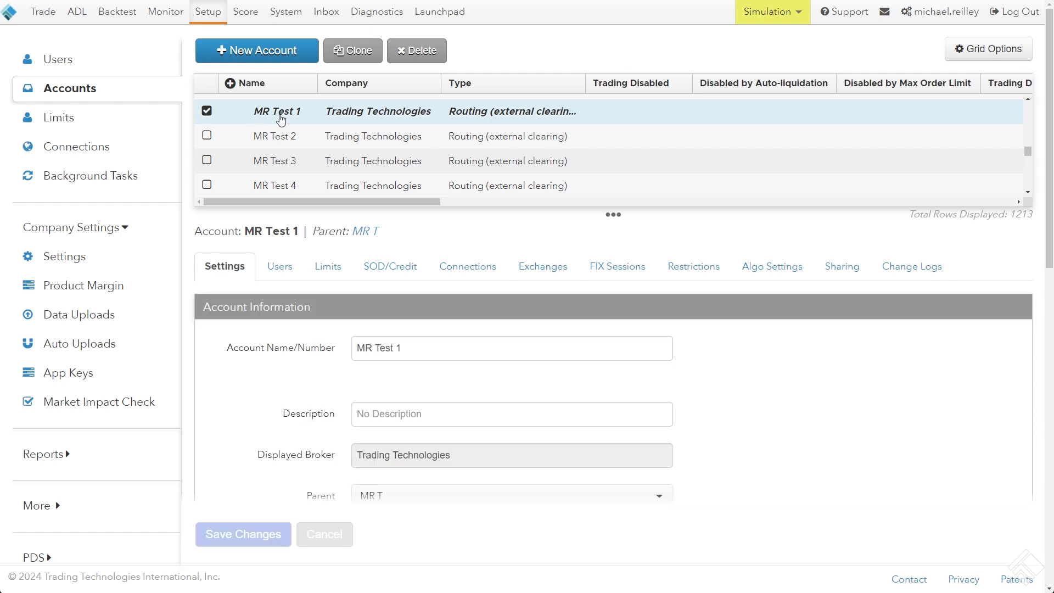
{"action": "left_click", "coordinate": [391, 267]}
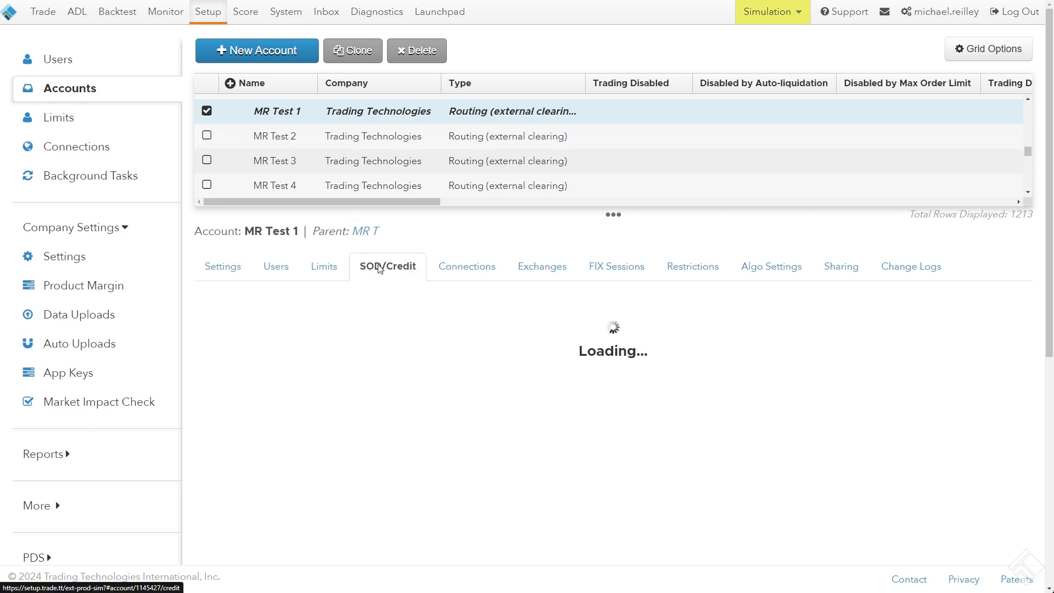
{"action": "scroll", "coordinate": [407, 257], "scroll_direction": "down", "scroll_amount": 1}
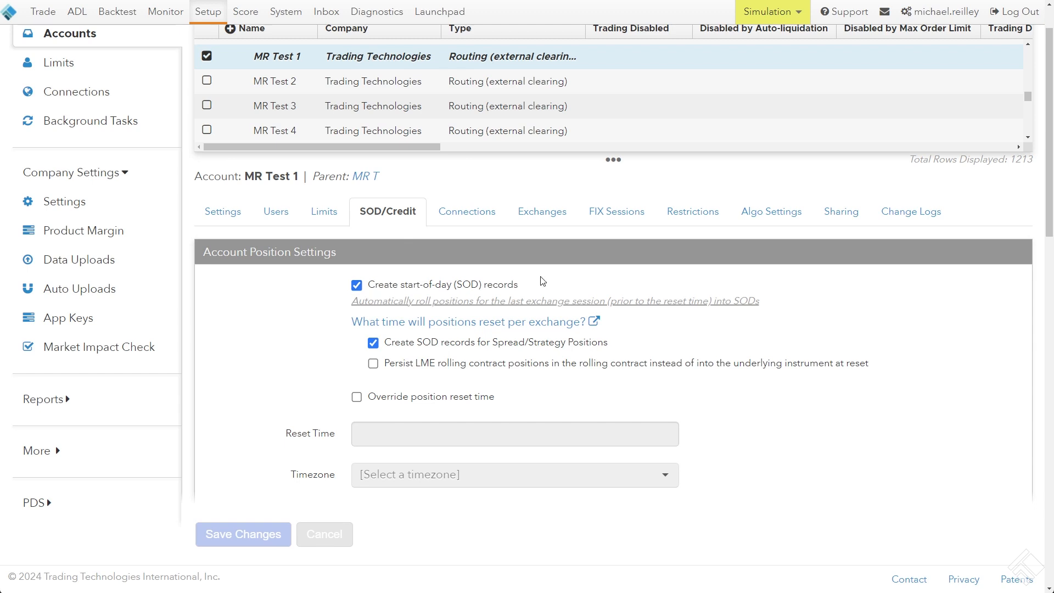
{"action": "left_click_drag", "start_coordinate": [540, 285], "coordinate": [371, 295]}
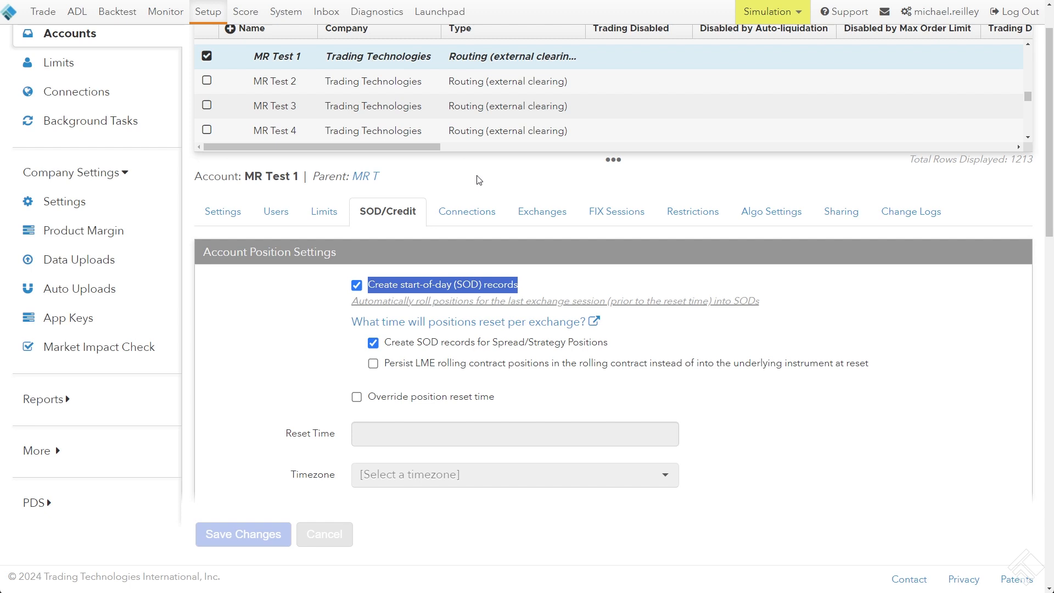
{"action": "left_click", "coordinate": [478, 180]}
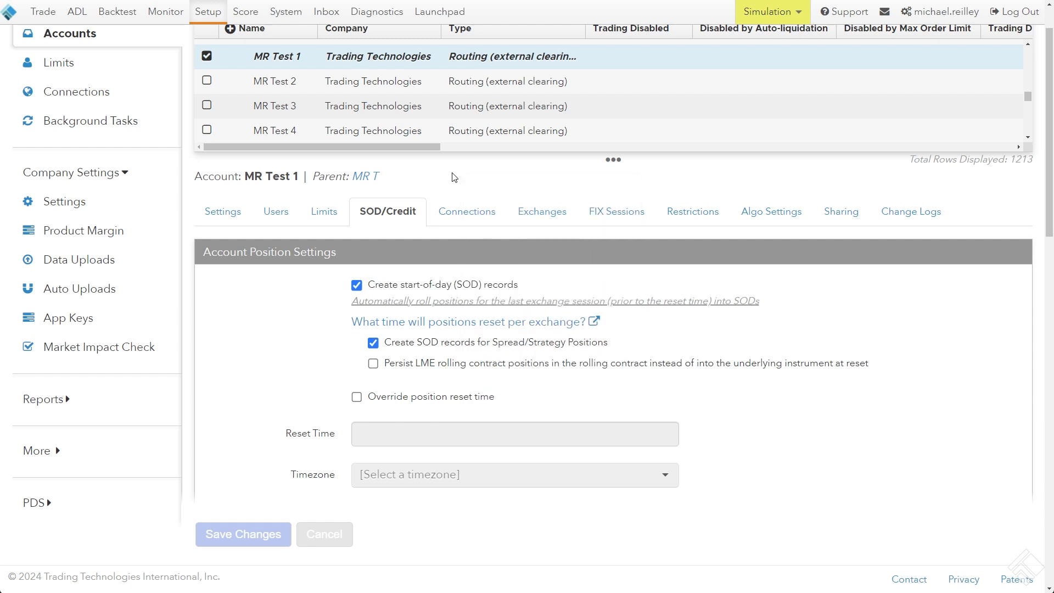
Return to the data uploads list, switch to the TT help page and find the SOD File Layout section
{"action": "scroll", "coordinate": [118, 214], "scroll_direction": "up", "scroll_amount": 1}
{"action": "left_click", "coordinate": [91, 319]}
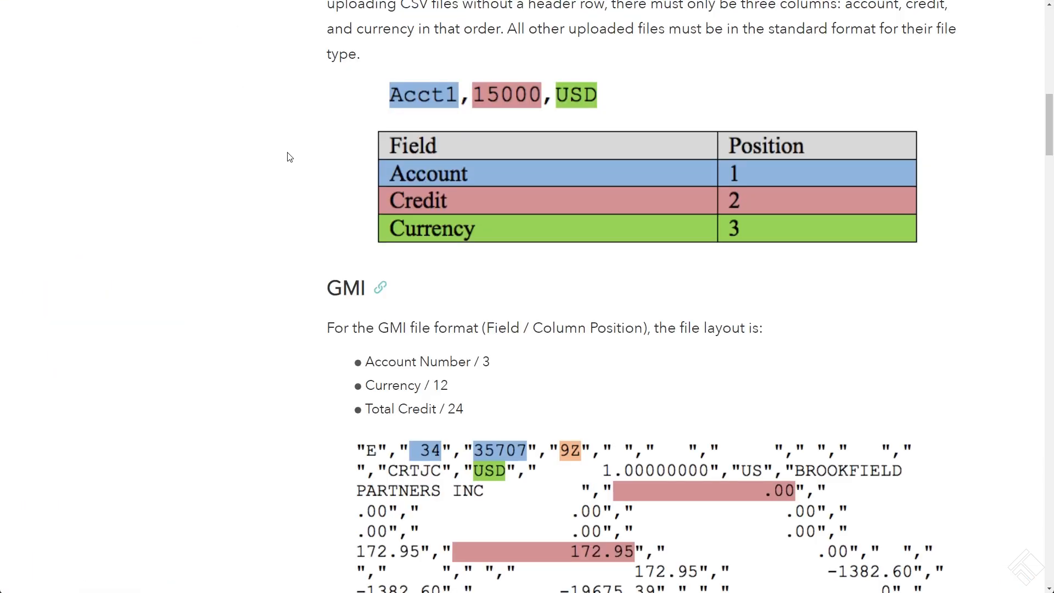
{"action": "scroll", "coordinate": [291, 165], "scroll_direction": "up", "scroll_amount": 1}
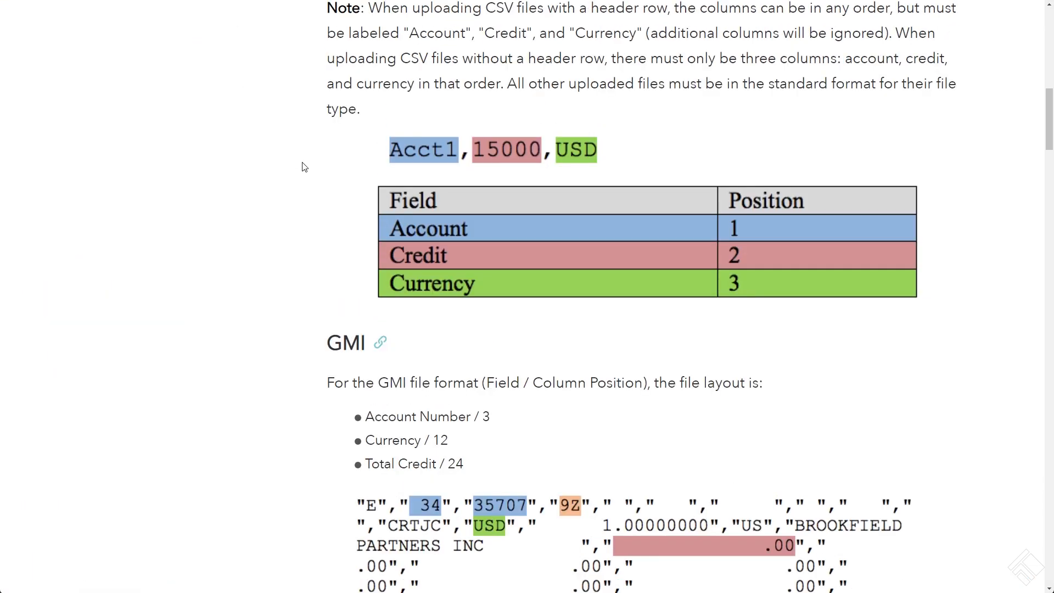
{"action": "scroll", "coordinate": [304, 167], "scroll_direction": "down", "scroll_amount": 20}
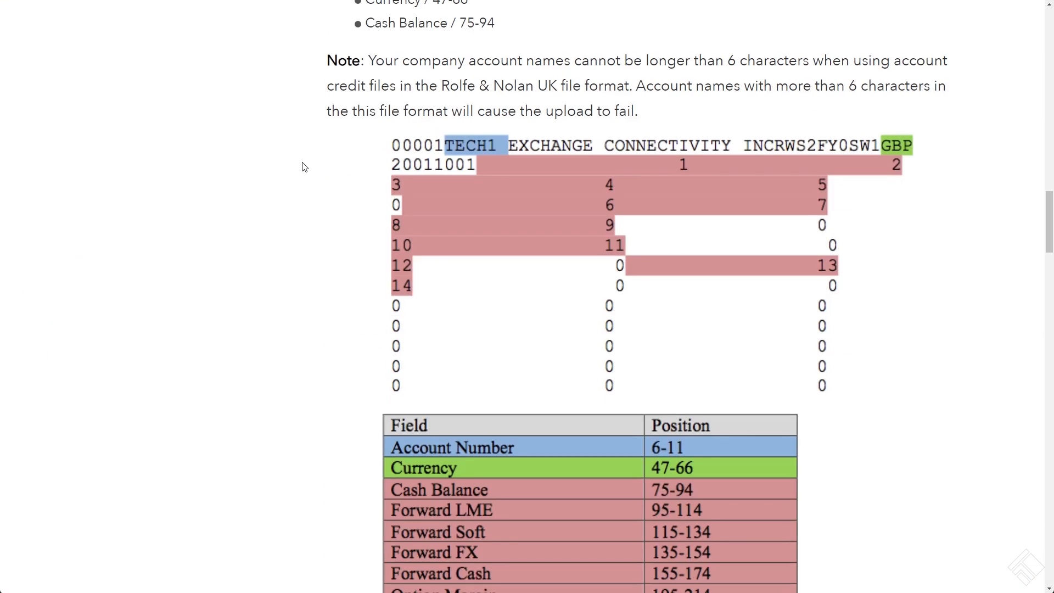
{"action": "scroll", "coordinate": [304, 167], "scroll_direction": "down", "scroll_amount": 18}
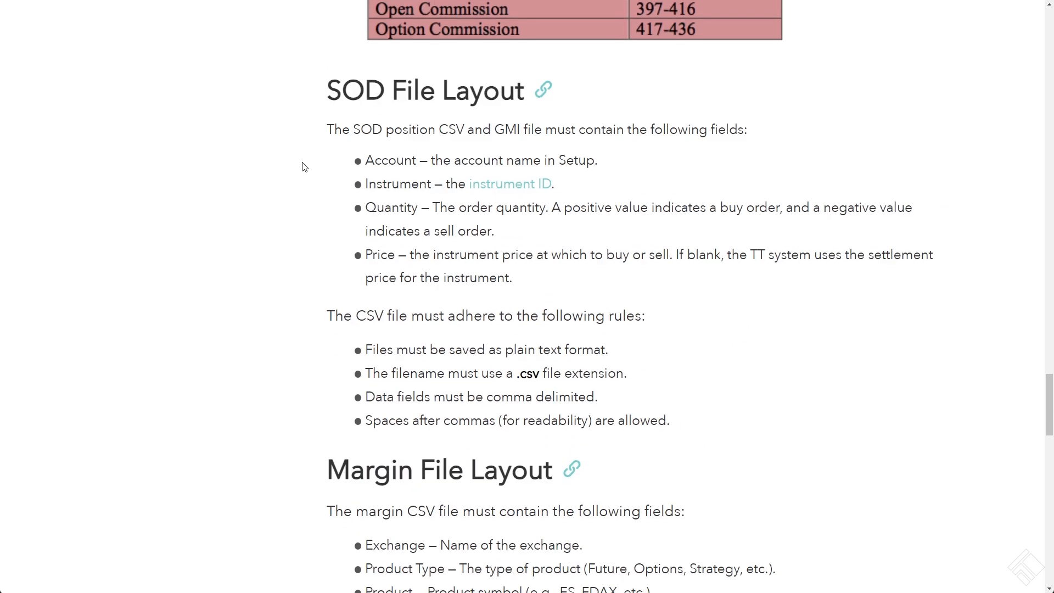
Read which fields an SOD position file must contain, including the Instrument field
{"action": "left_click_drag", "start_coordinate": [316, 92], "coordinate": [323, 131]}
{"action": "left_click", "coordinate": [686, 281]}
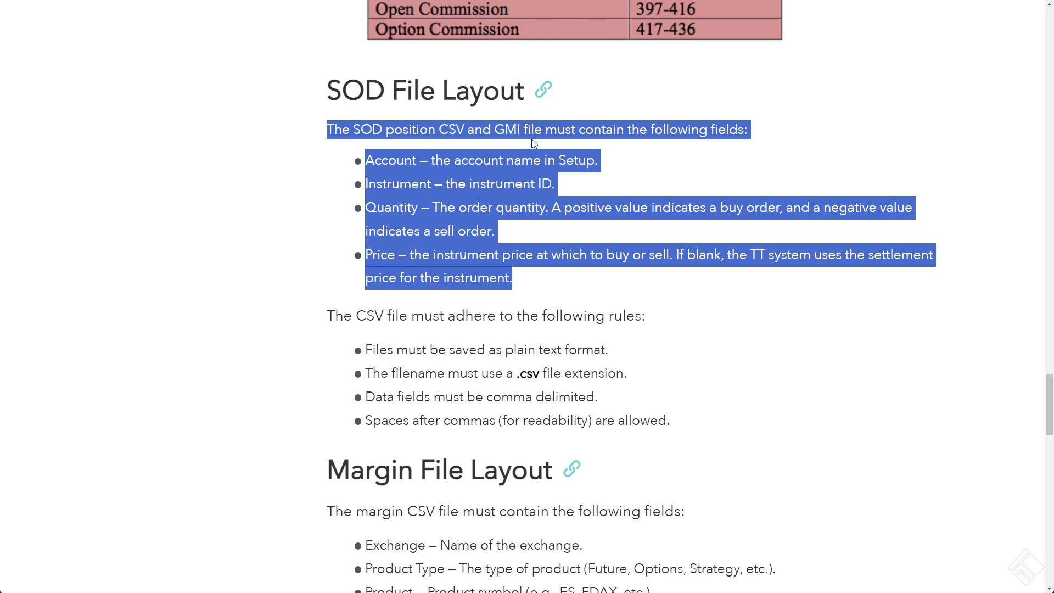
{"action": "left_click", "coordinate": [534, 250]}
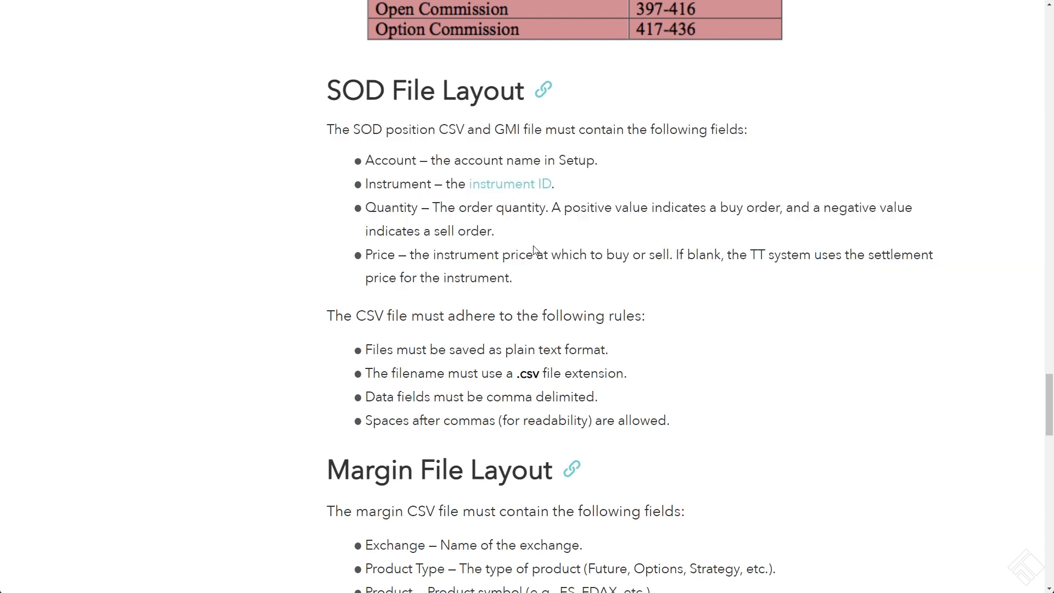
{"action": "left_click_drag", "start_coordinate": [514, 278], "coordinate": [307, 152]}
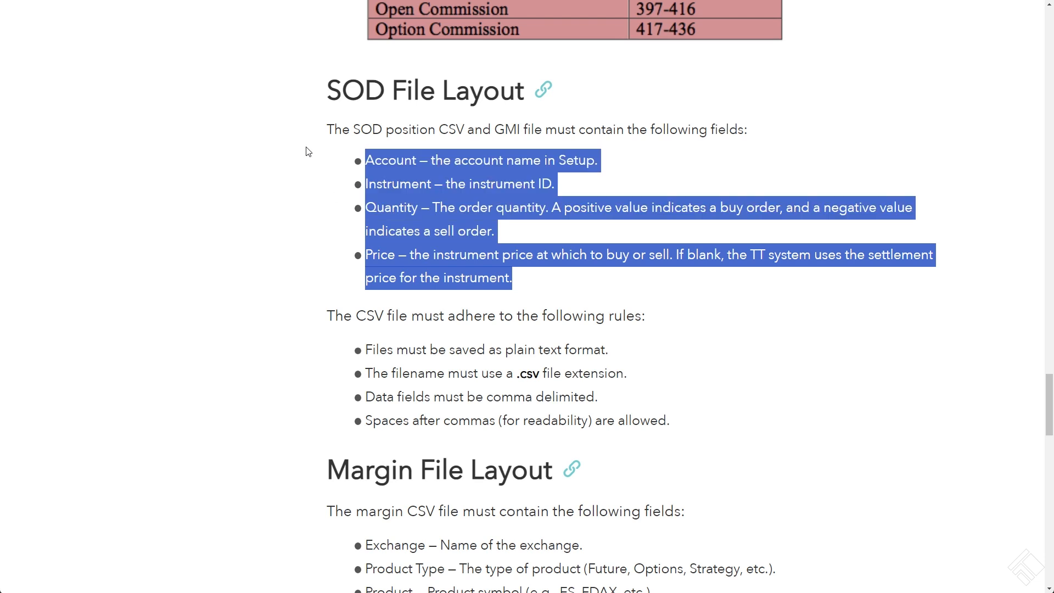
{"action": "double_click", "coordinate": [384, 185]}
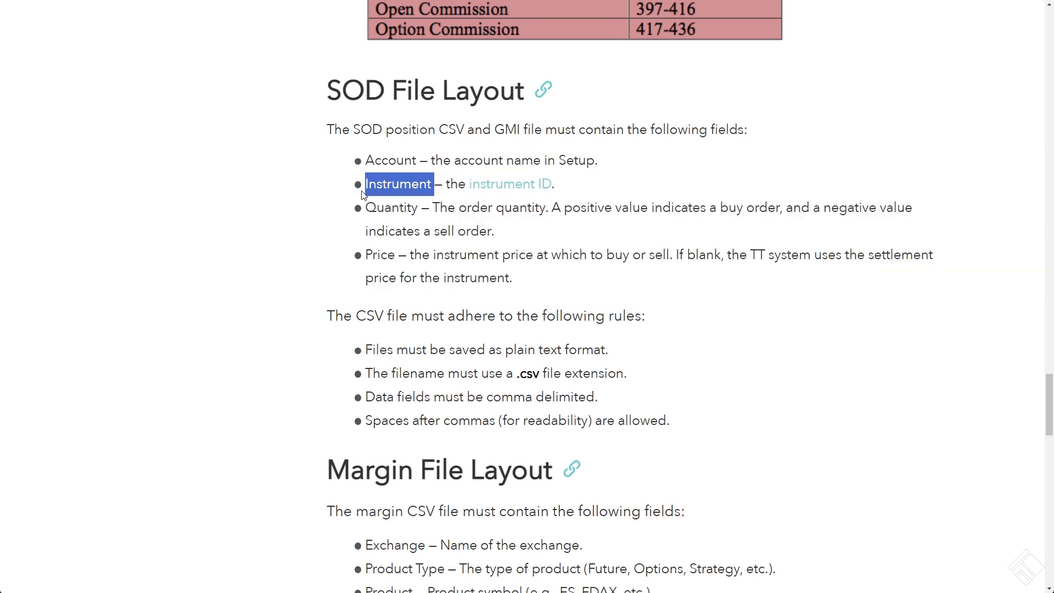
{"action": "left_click", "coordinate": [455, 199]}
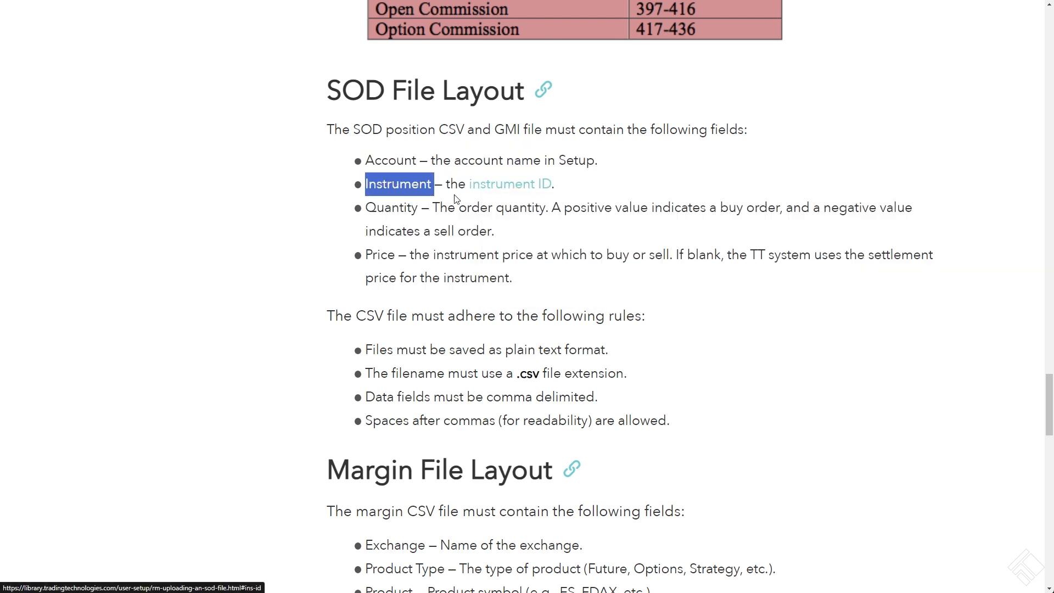
Follow the instrument ID reference and read the instructions for finding the instrument ID
{"action": "left_click_drag", "start_coordinate": [615, 194], "coordinate": [467, 191]}
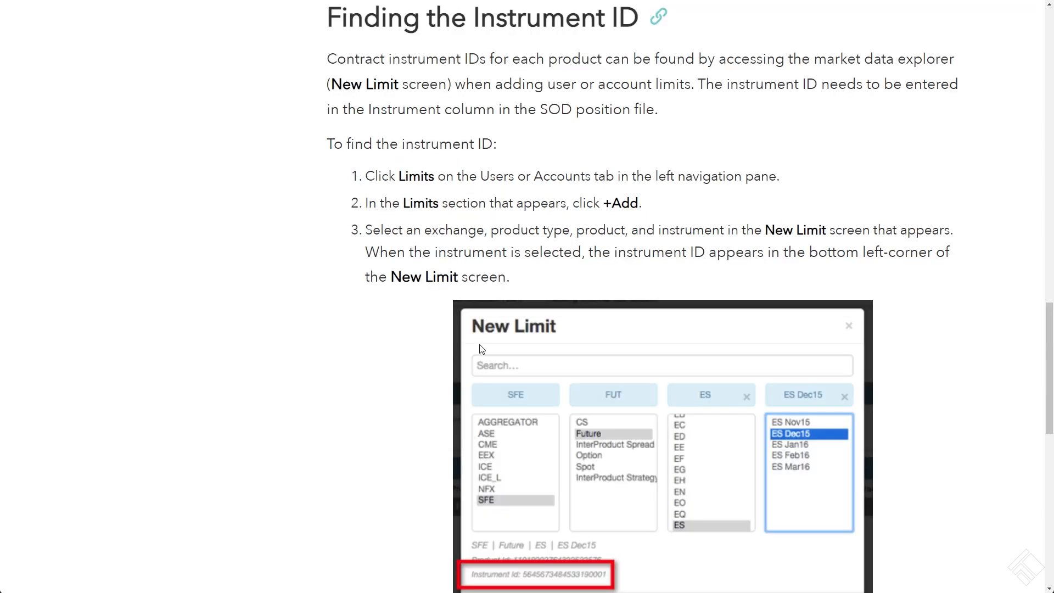
{"action": "scroll", "coordinate": [502, 372], "scroll_direction": "down", "scroll_amount": 3}
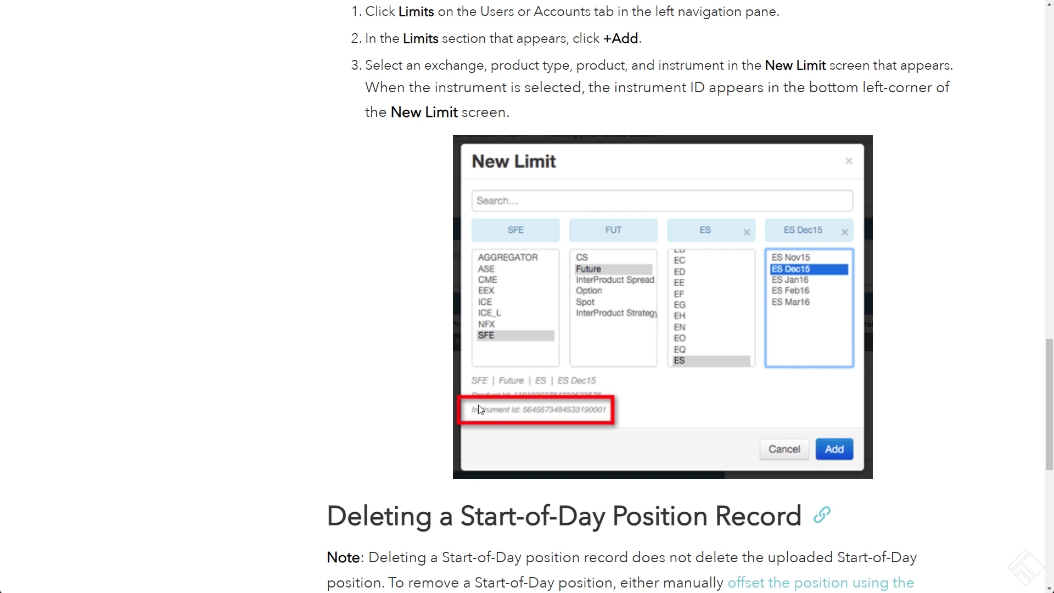
{"action": "scroll", "coordinate": [488, 402], "scroll_direction": "up", "scroll_amount": 1}
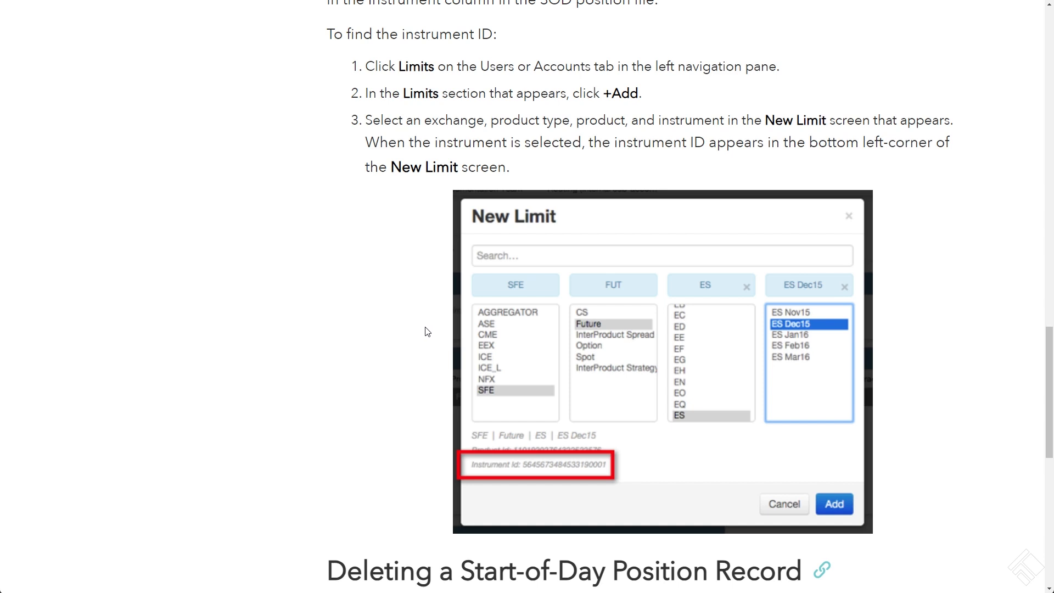
{"action": "scroll", "coordinate": [426, 330], "scroll_direction": "up", "scroll_amount": 1}
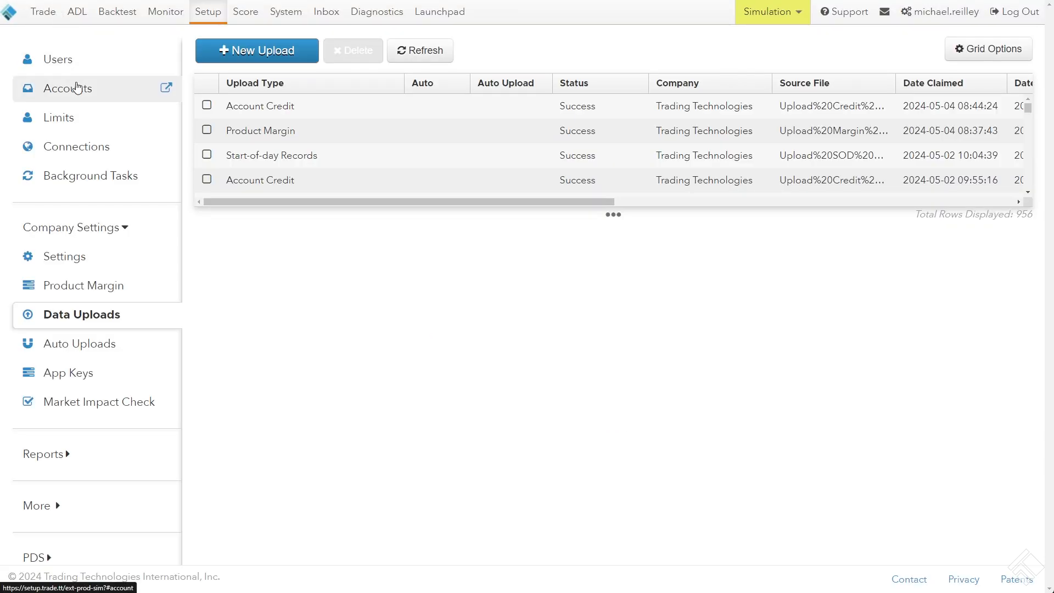
Open the limits of account MR Test 1 and start a new limit
{"action": "left_click", "coordinate": [80, 90]}
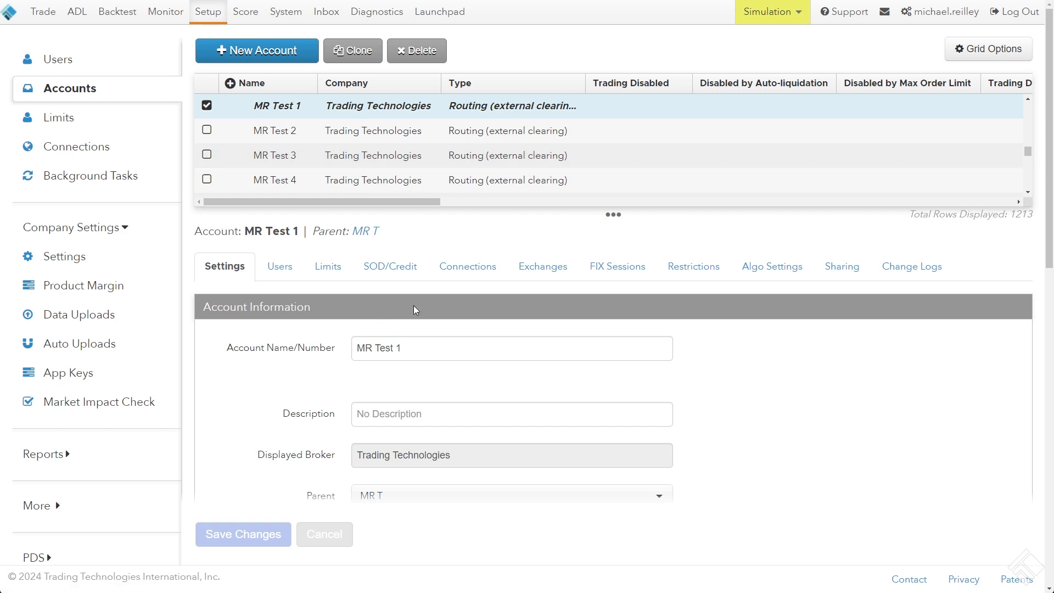
{"action": "left_click", "coordinate": [329, 266]}
{"action": "scroll", "coordinate": [400, 332], "scroll_direction": "down", "scroll_amount": 2}
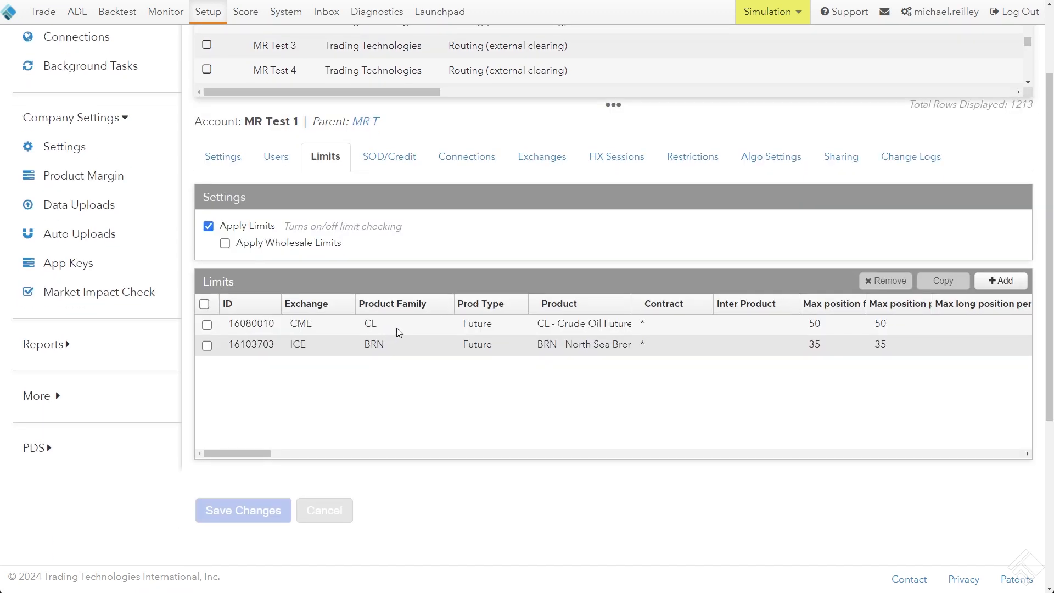
{"action": "scroll", "coordinate": [365, 250], "scroll_direction": "up", "scroll_amount": 1}
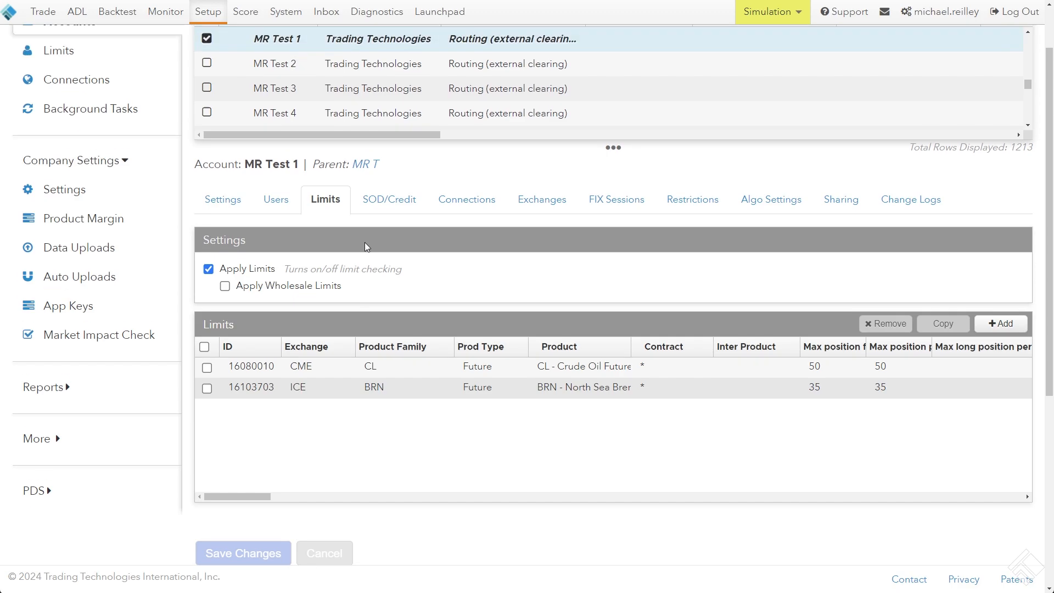
{"action": "scroll", "coordinate": [367, 247], "scroll_direction": "up", "scroll_amount": 1}
{"action": "left_click", "coordinate": [1003, 323]}
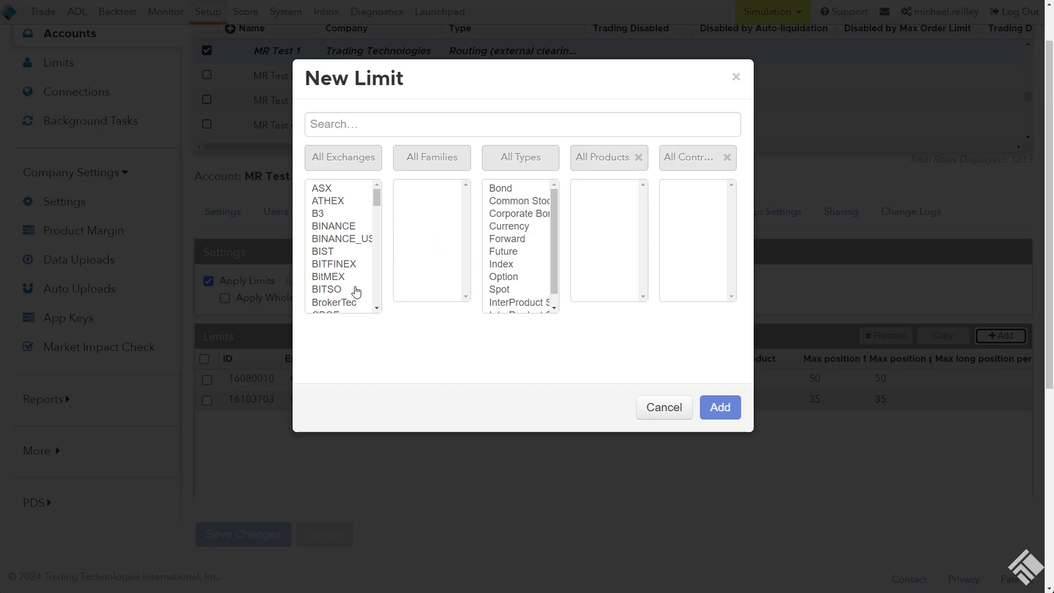
Choose the CME exchange, CL product family, Future type, CL product and CL Jun24 contract for the new limit
{"action": "left_click", "coordinate": [356, 291]}
{"action": "key", "text": "Down"}
{"action": "key", "text": "Down"}
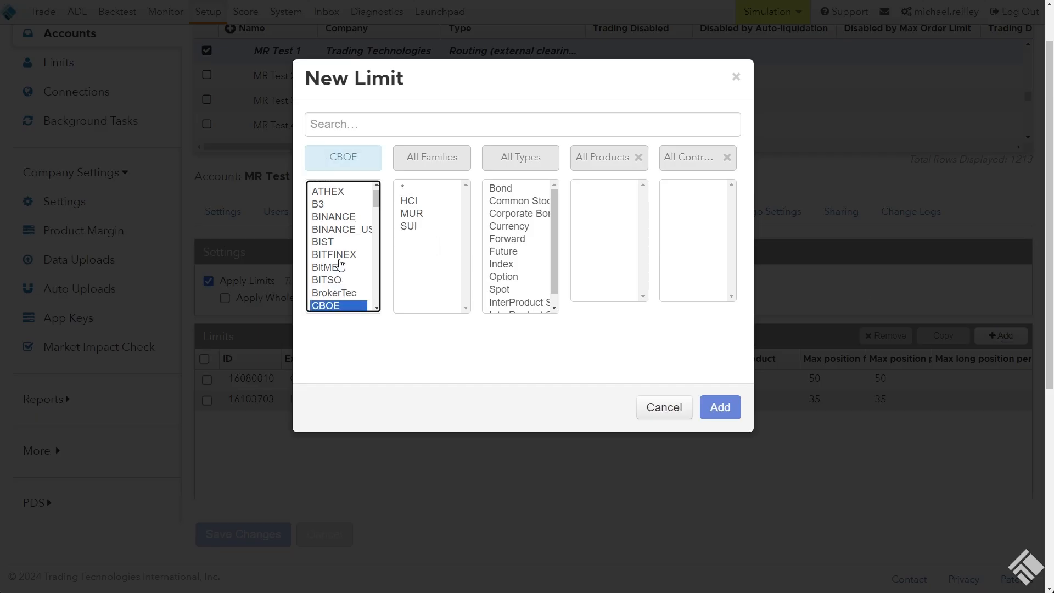
{"action": "key", "text": "Down"}
{"action": "key", "text": "Down"}
{"action": "key", "text": "Down"}
{"action": "key", "text": "Down"}
{"action": "key", "text": "Down"}
{"action": "key", "text": "Down"}
{"action": "key", "text": "Down"}
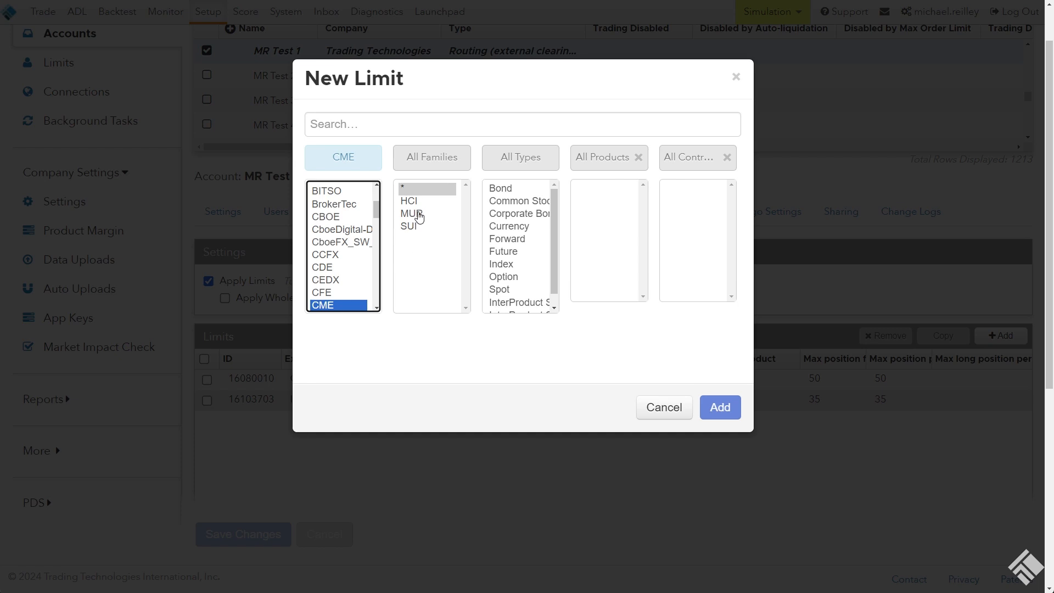
{"action": "key", "text": "Tab"}
{"action": "type", "text": "cl"}
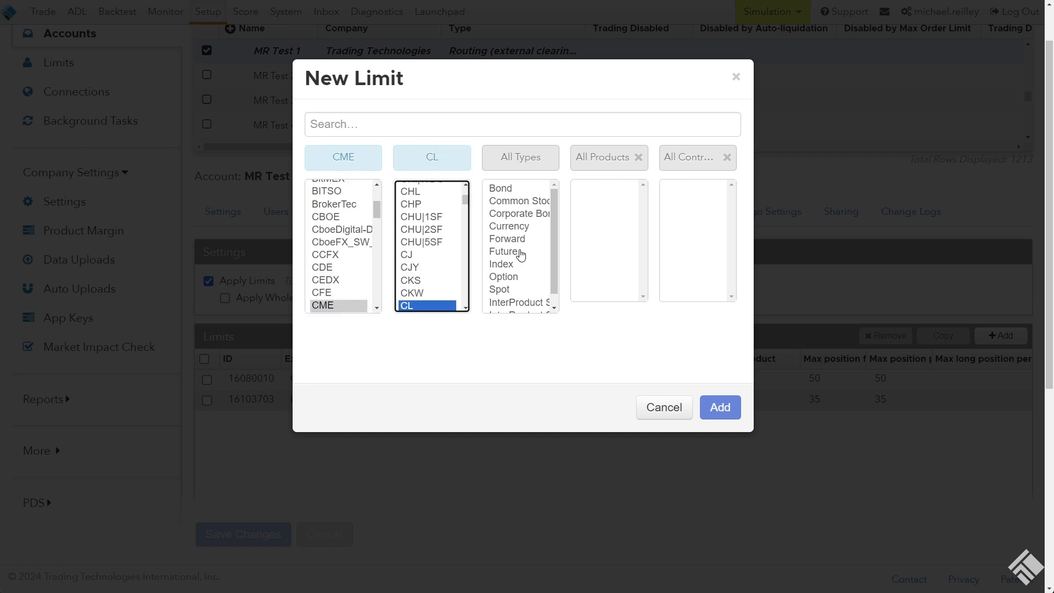
{"action": "left_click", "coordinate": [521, 252]}
{"action": "left_click", "coordinate": [587, 190]}
{"action": "left_click", "coordinate": [684, 190]}
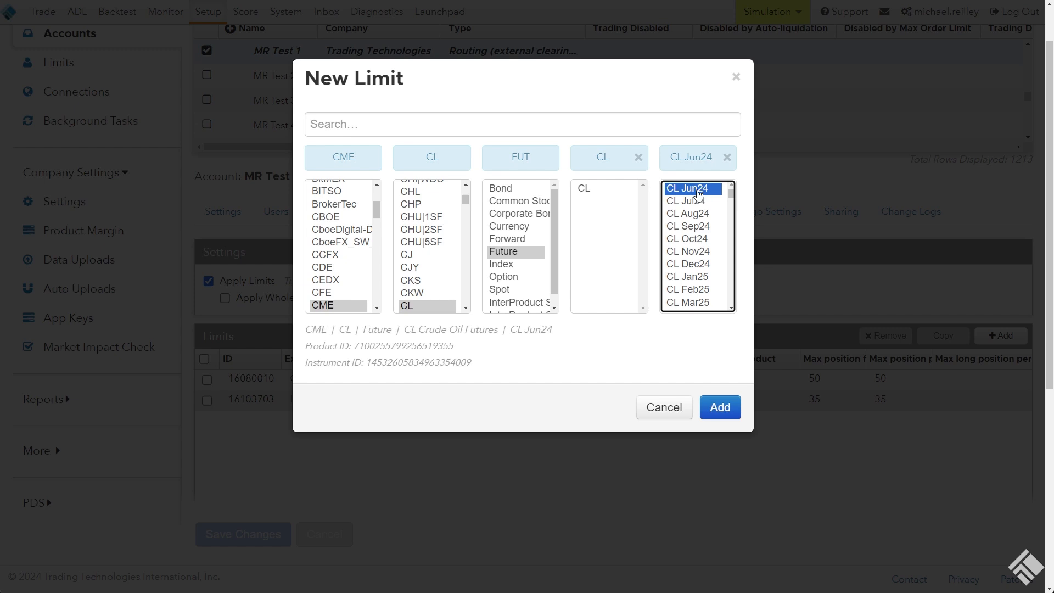
Locate the instrument ID in the details of the selected CL Jun24 contract
{"action": "left_click_drag", "start_coordinate": [485, 372], "coordinate": [304, 336]}
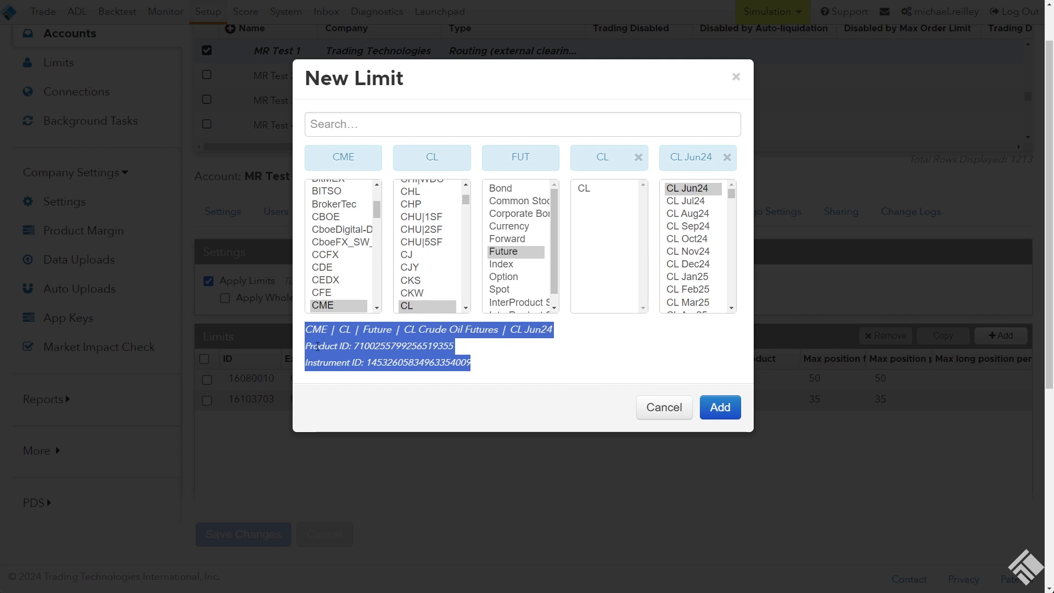
{"action": "left_click_drag", "start_coordinate": [516, 372], "coordinate": [366, 368]}
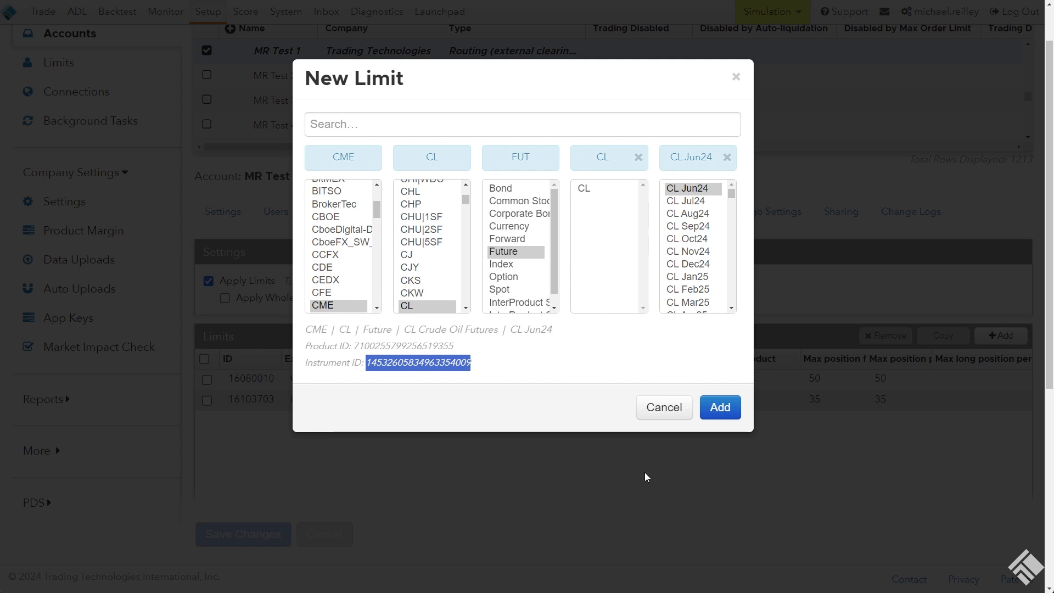
{"action": "left_click", "coordinate": [532, 366]}
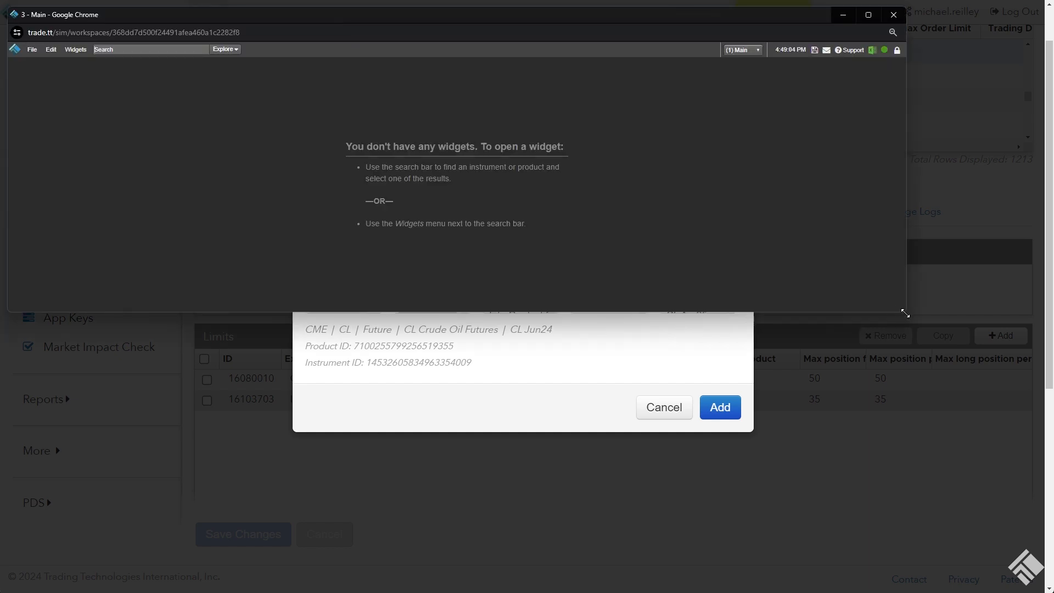
Switch to the TT trading workspace, enlarge its window and zoom the page to 175%
{"action": "left_click_drag", "start_coordinate": [904, 311], "coordinate": [975, 585]}
{"action": "key", "text": "ctrl+plus"}
{"action": "key", "text": "ctrl+plus"}
{"action": "key", "text": "ctrl+plus"}
{"action": "key", "text": "ctrl+plus"}
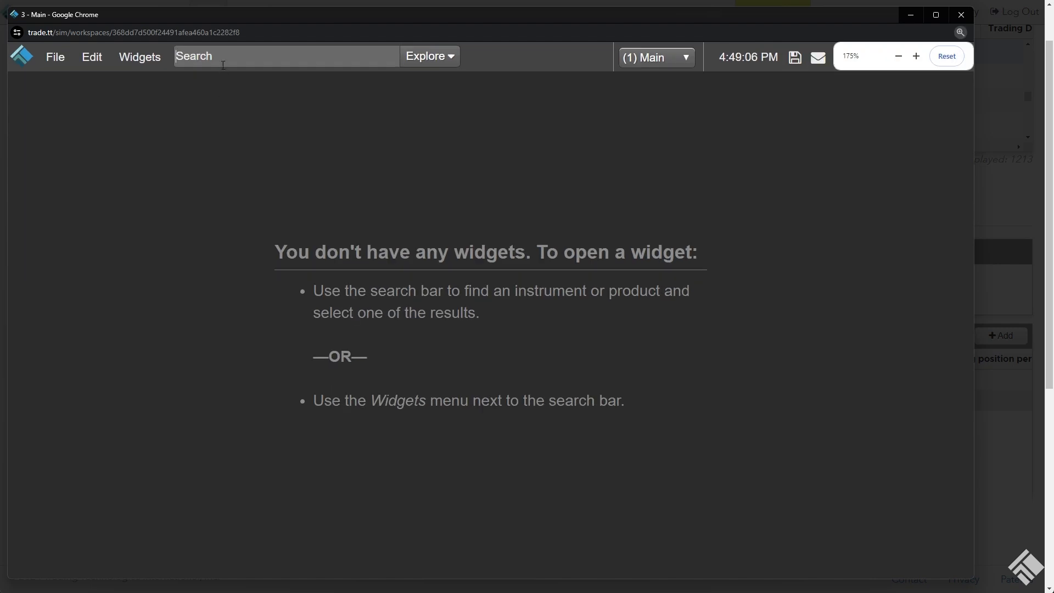
Open a Market Grid for the CME ES E-Mini S&P 500 futures and enlarge the grid
{"action": "type", "text": "CL"}
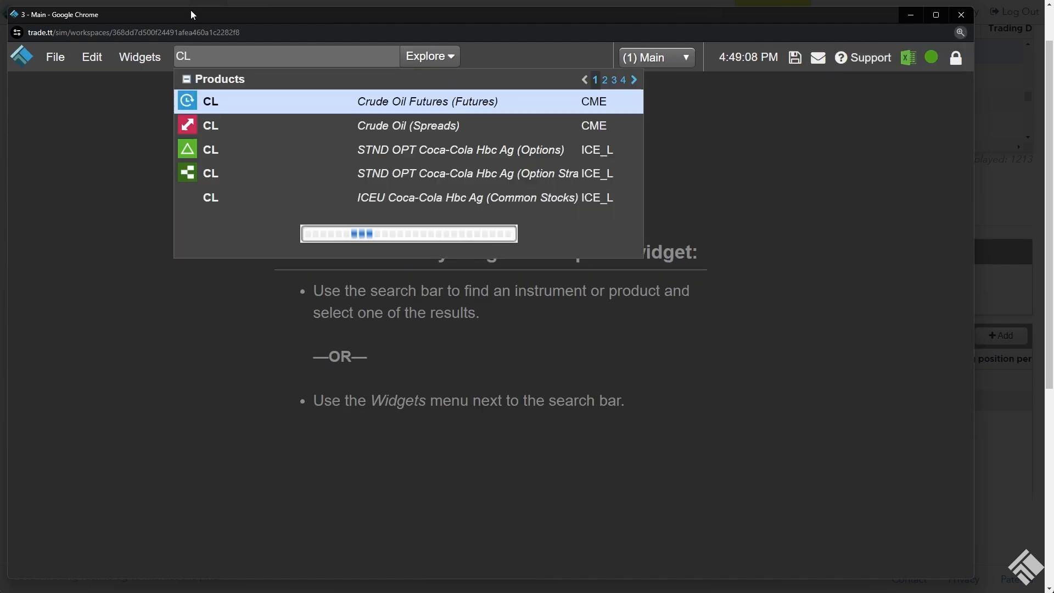
{"action": "key", "text": "Escape"}
{"action": "type", "text": "ES"}
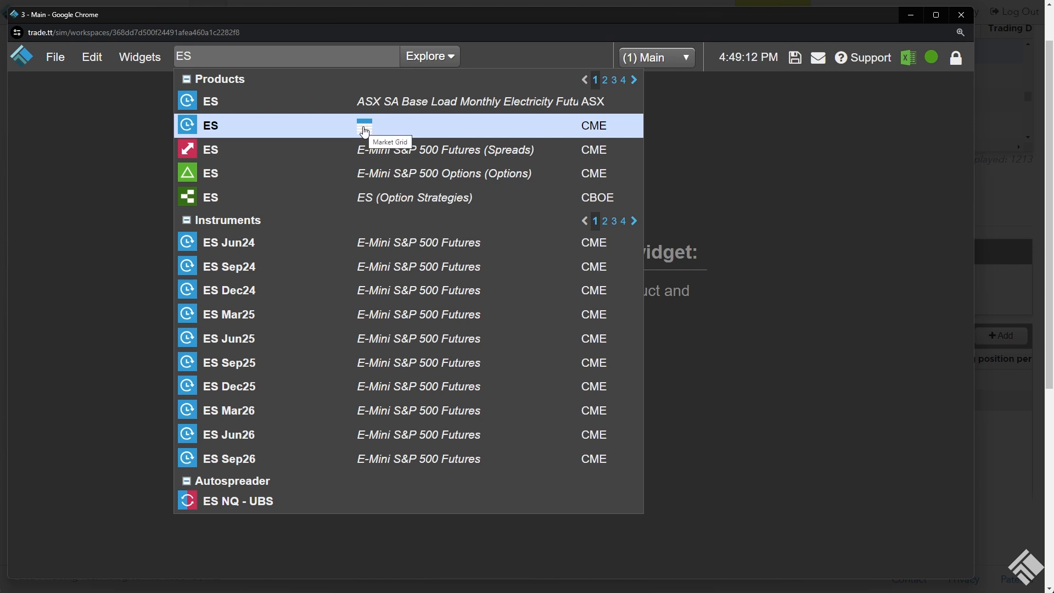
{"action": "left_click", "coordinate": [370, 127]}
{"action": "key", "text": "ctrl+minus"}
{"action": "key", "text": "ctrl+minus"}
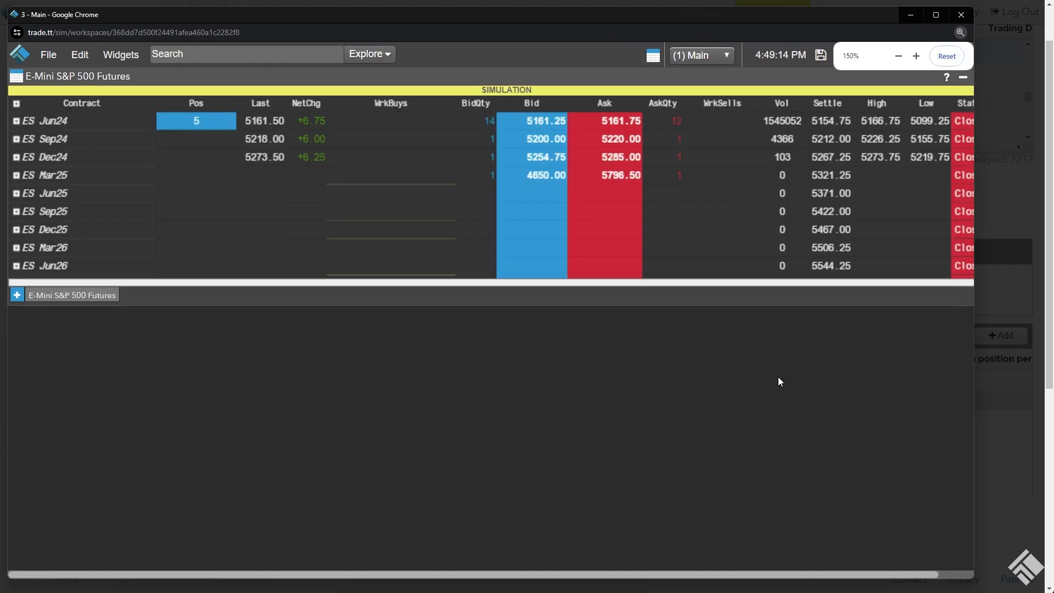
{"action": "left_click_drag", "start_coordinate": [838, 260], "coordinate": [896, 344]}
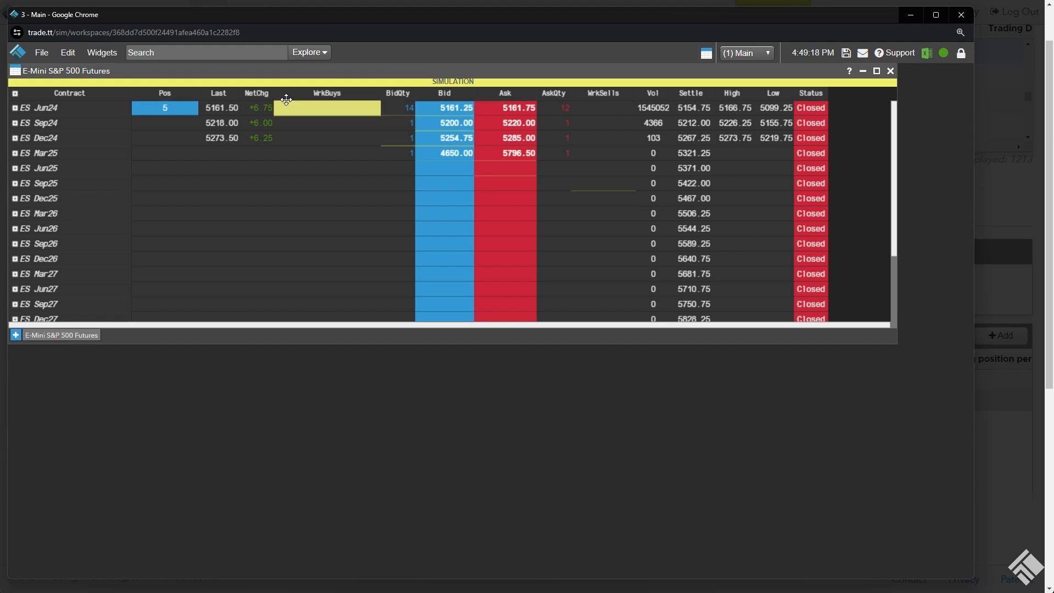
Add the InstrumentId column to the E-Mini S&P 500 Market Grid
{"action": "right_click", "coordinate": [809, 93]}
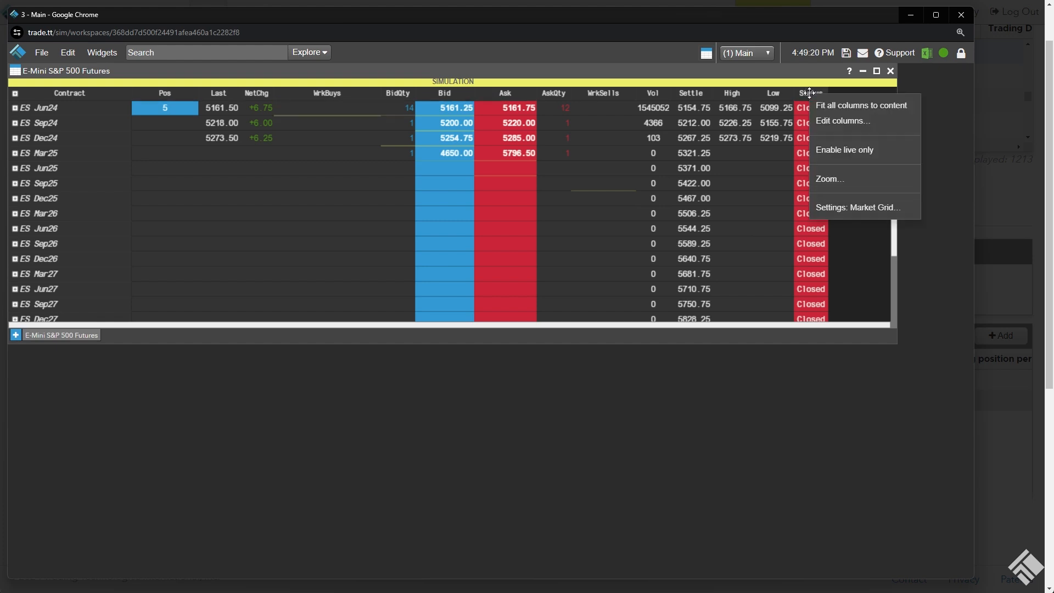
{"action": "left_click", "coordinate": [828, 122]}
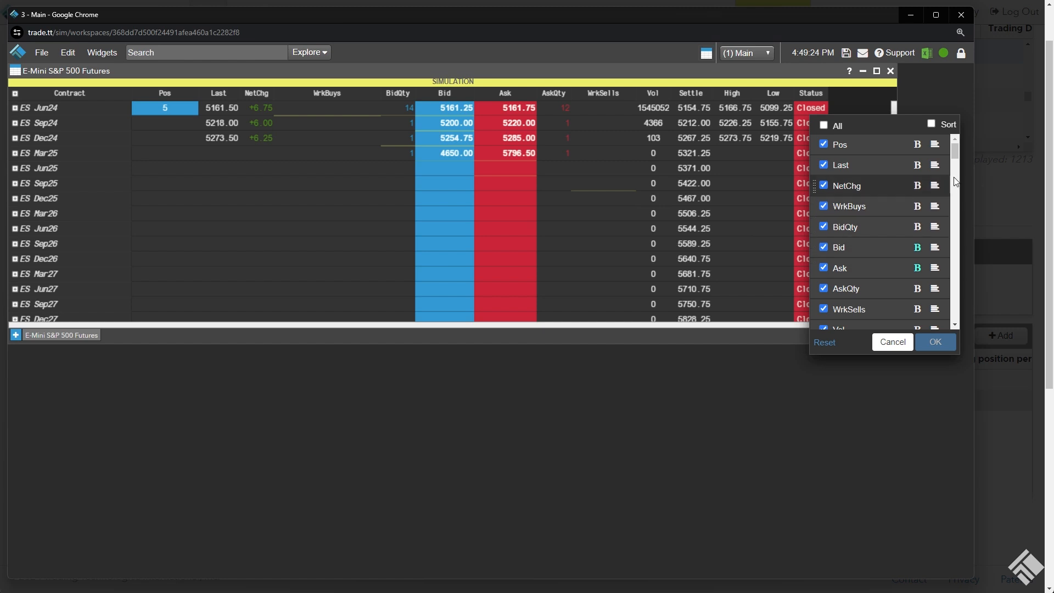
{"action": "left_click_drag", "start_coordinate": [957, 155], "coordinate": [954, 303]}
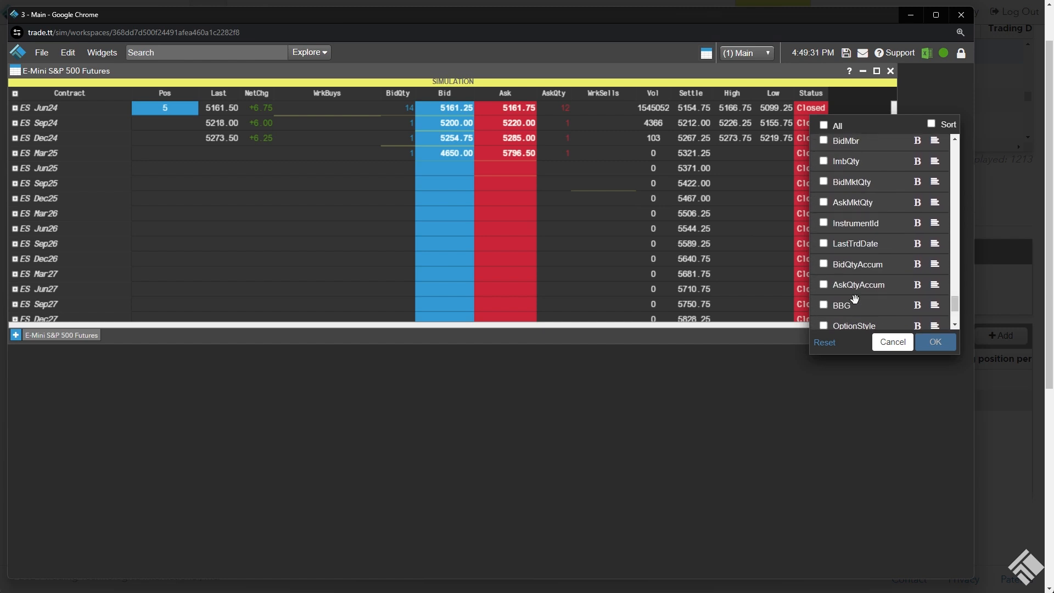
{"action": "left_click", "coordinate": [825, 222]}
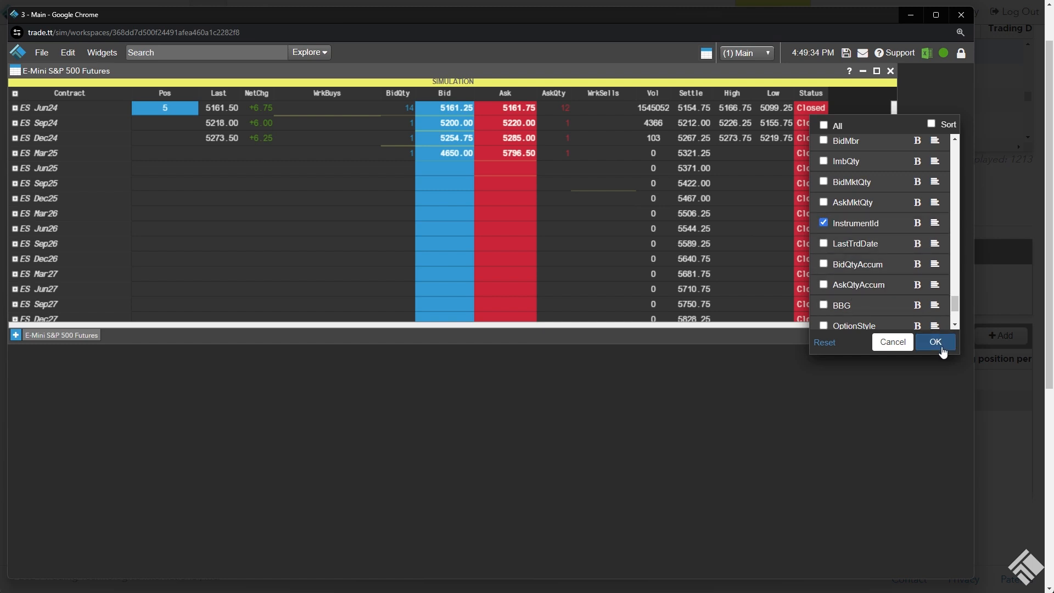
{"action": "left_click", "coordinate": [936, 341]}
Move the InstrumentId column between WrkSells and Vol, and locate the instrument ID of ES Jun24
{"action": "left_click_drag", "start_coordinate": [897, 96], "coordinate": [654, 97]}
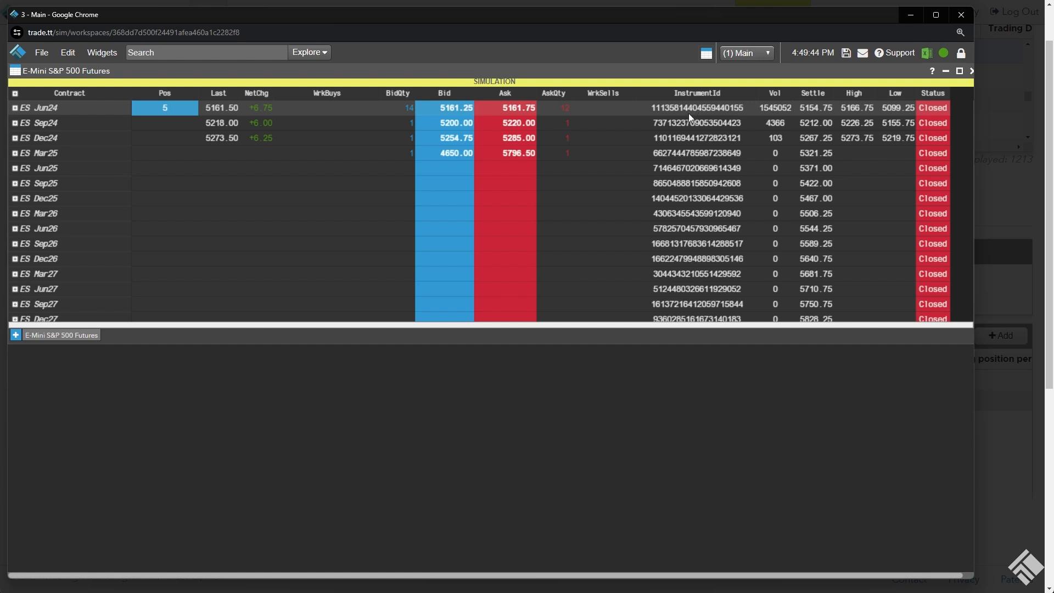
{"action": "left_click_drag", "start_coordinate": [690, 107], "coordinate": [689, 135]}
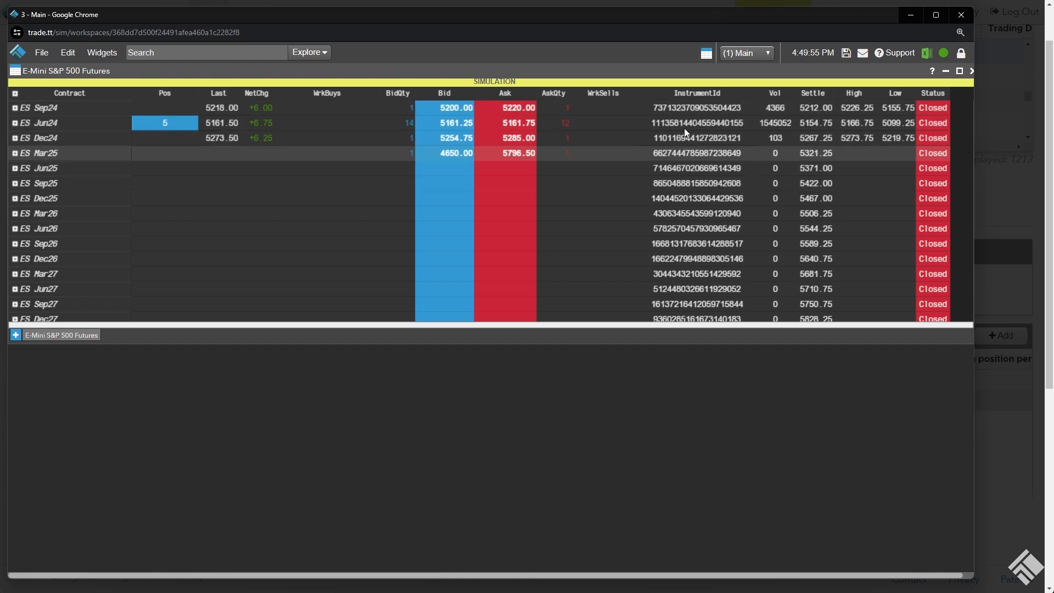
{"action": "left_click", "coordinate": [691, 122]}
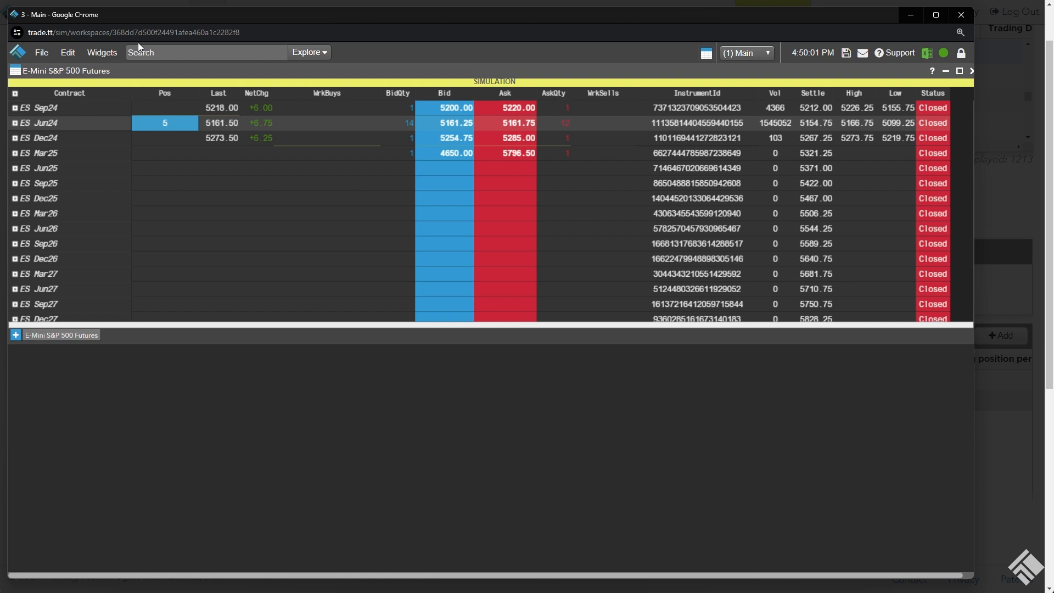
Open a Positions widget in the workspace to view the account's ES Jun24 position
{"action": "left_click", "coordinate": [102, 52]}
{"action": "left_click", "coordinate": [164, 131]}
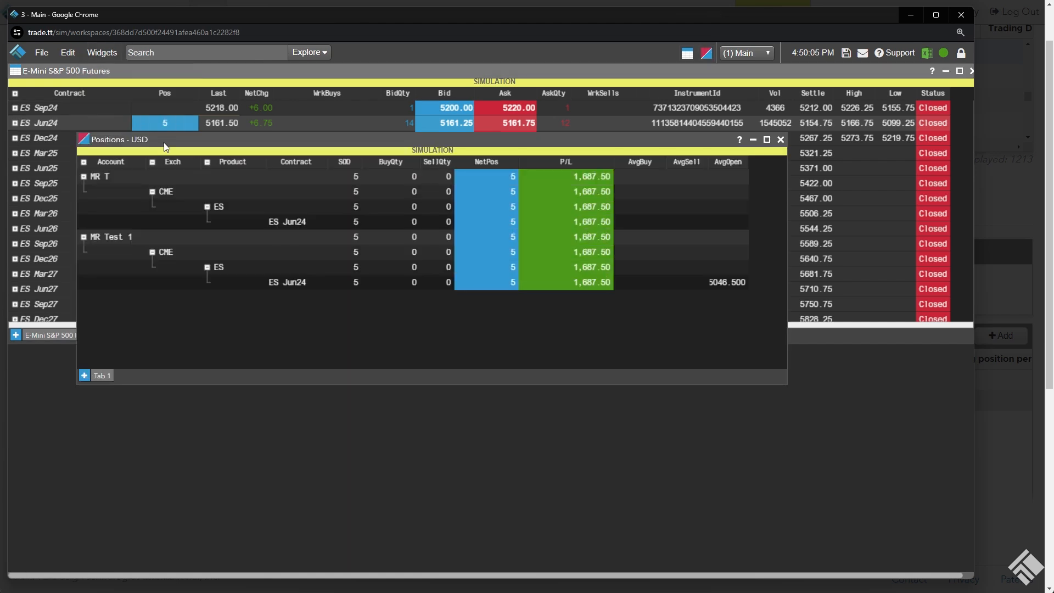
{"action": "left_click_drag", "start_coordinate": [749, 459], "coordinate": [798, 552]}
{"action": "left_click_drag", "start_coordinate": [631, 215], "coordinate": [735, 144]}
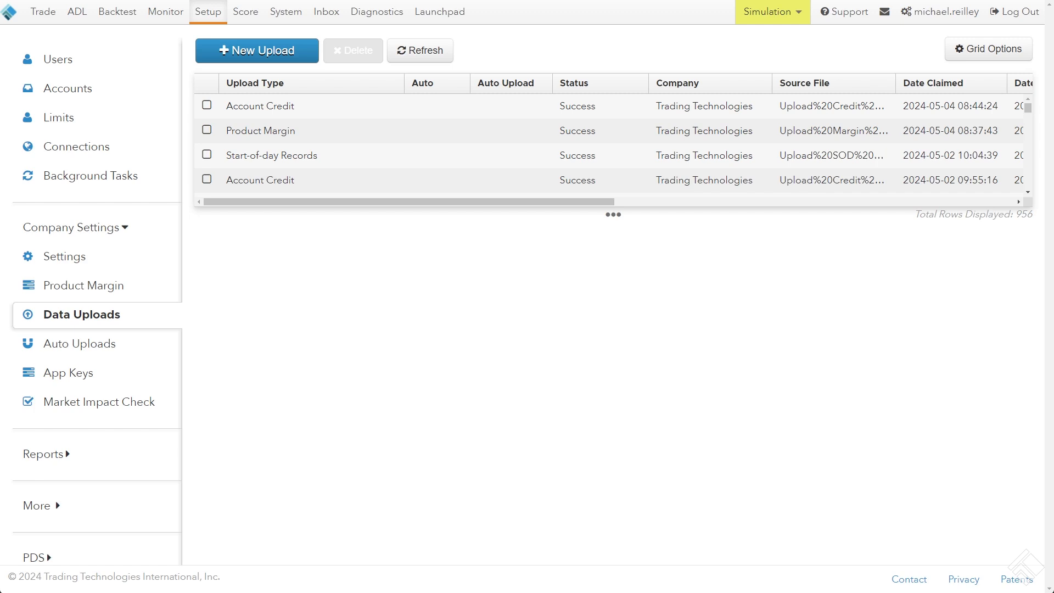
Return to the limits of account MR Test 1 in the setup page and start another new limit
{"action": "left_click", "coordinate": [76, 88]}
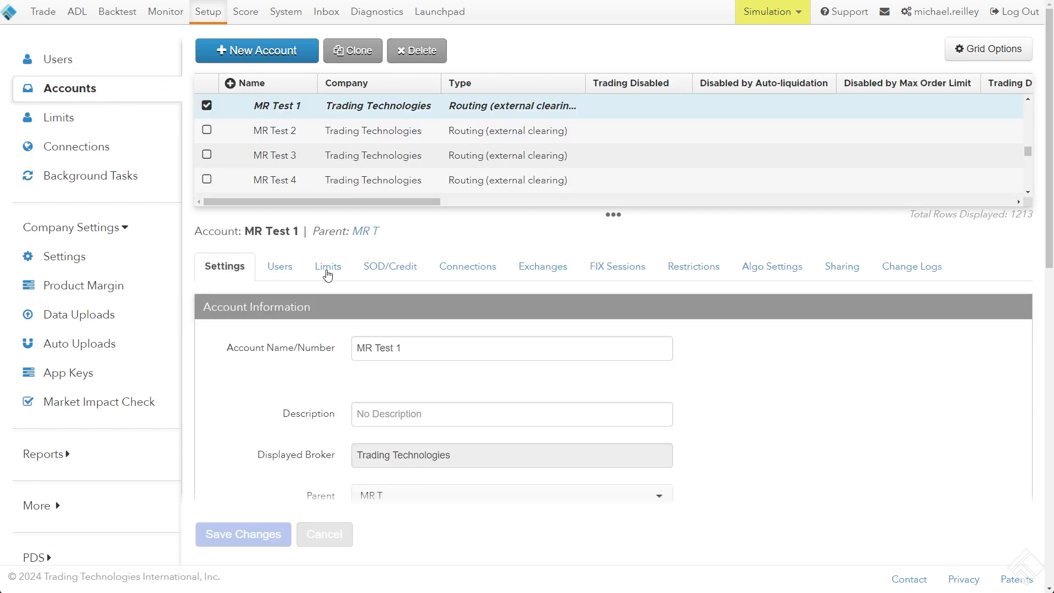
{"action": "left_click", "coordinate": [328, 274]}
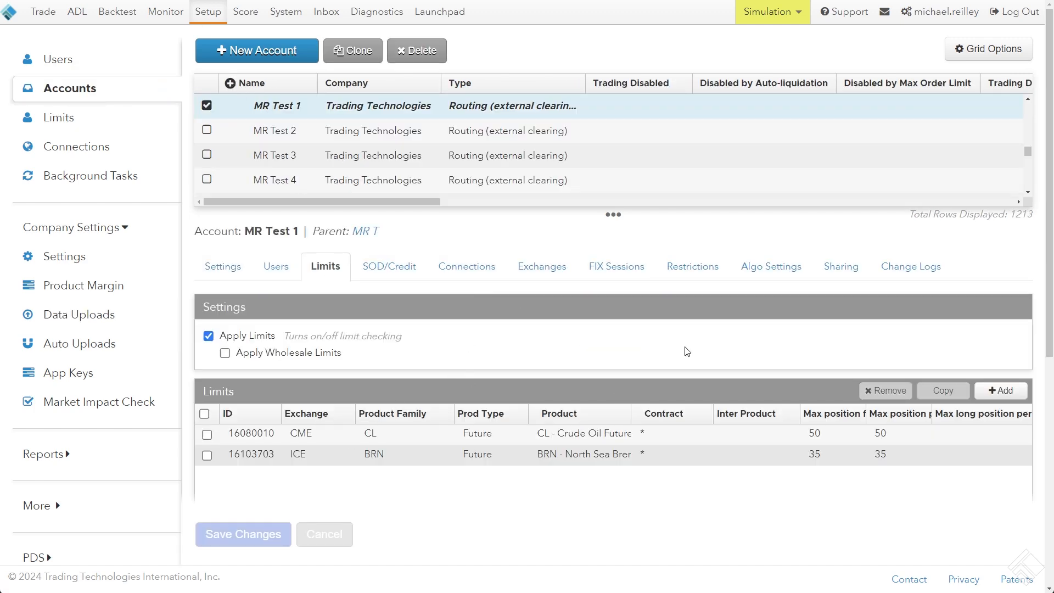
{"action": "left_click", "coordinate": [1001, 391]}
Choose the CME exchange, ES product family, Future type, ES product and ES Jun24 contract for the new limit
{"action": "left_click", "coordinate": [327, 252]}
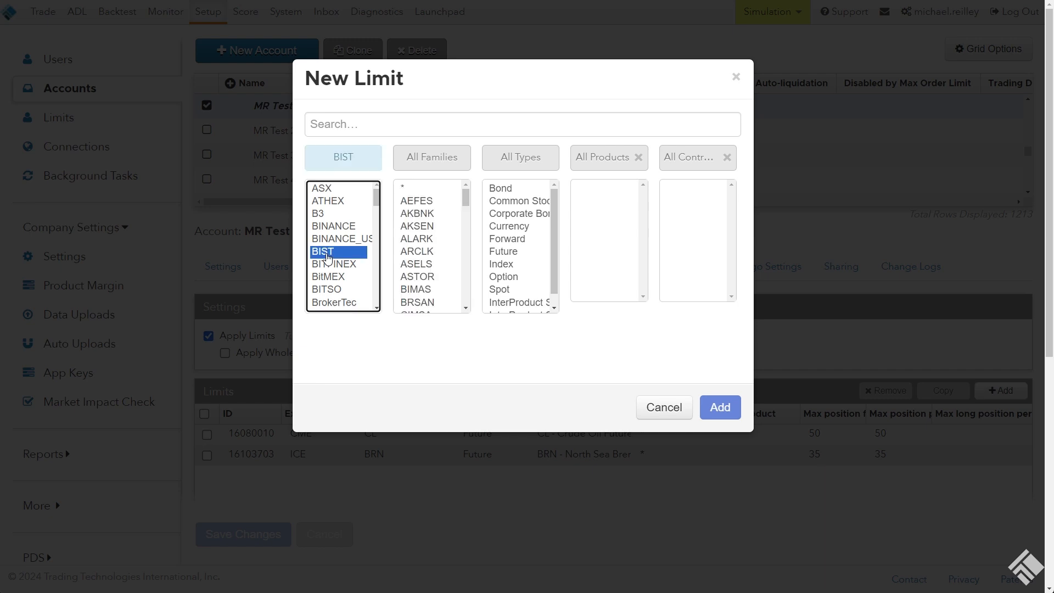
{"action": "type", "text": "cme"}
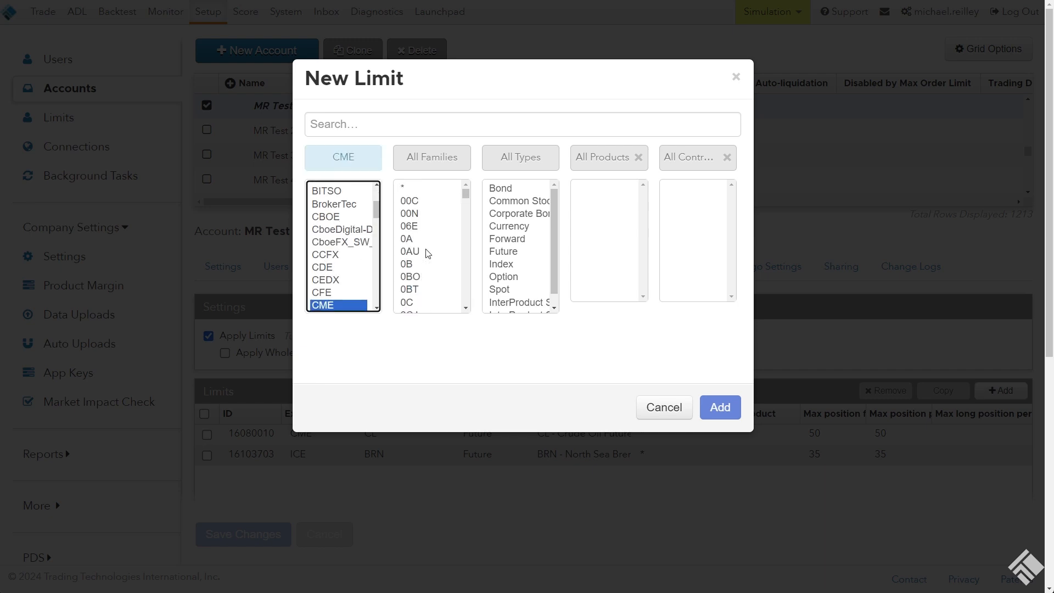
{"action": "left_click", "coordinate": [426, 251]}
{"action": "type", "text": "es"}
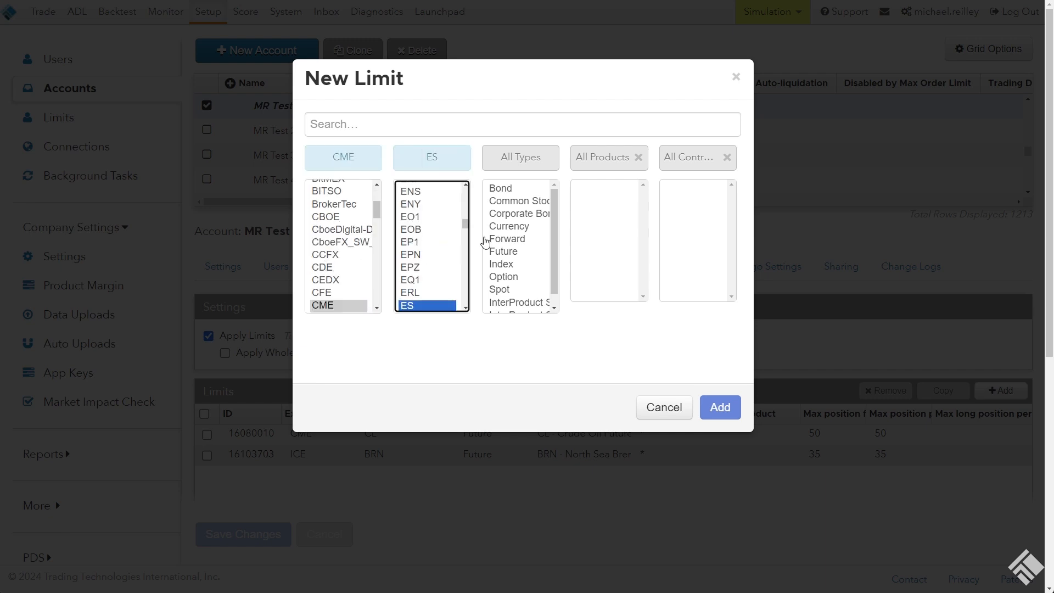
{"action": "left_click", "coordinate": [521, 251]}
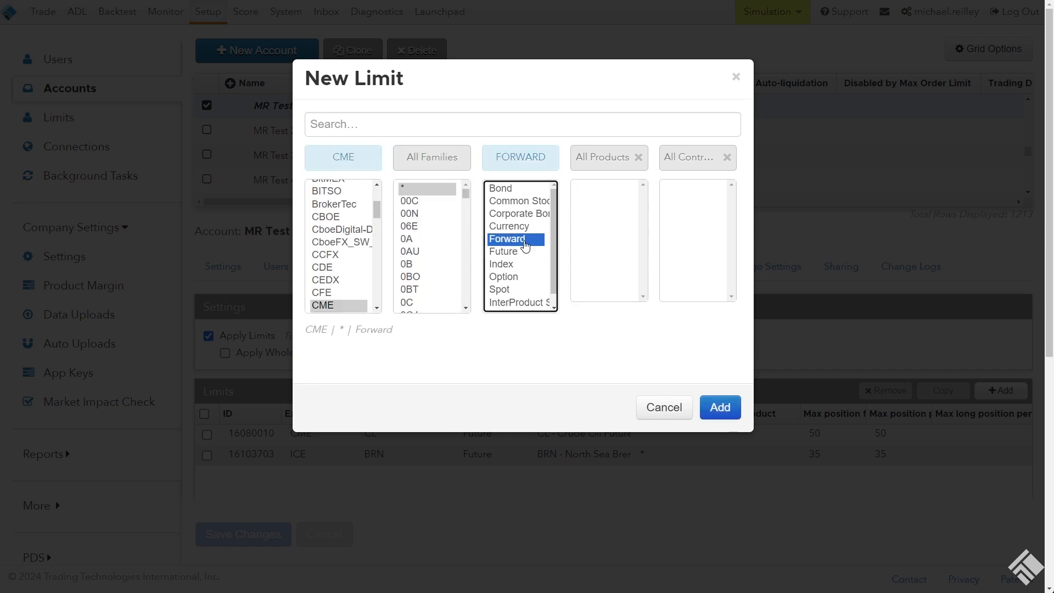
{"action": "left_click", "coordinate": [527, 253]}
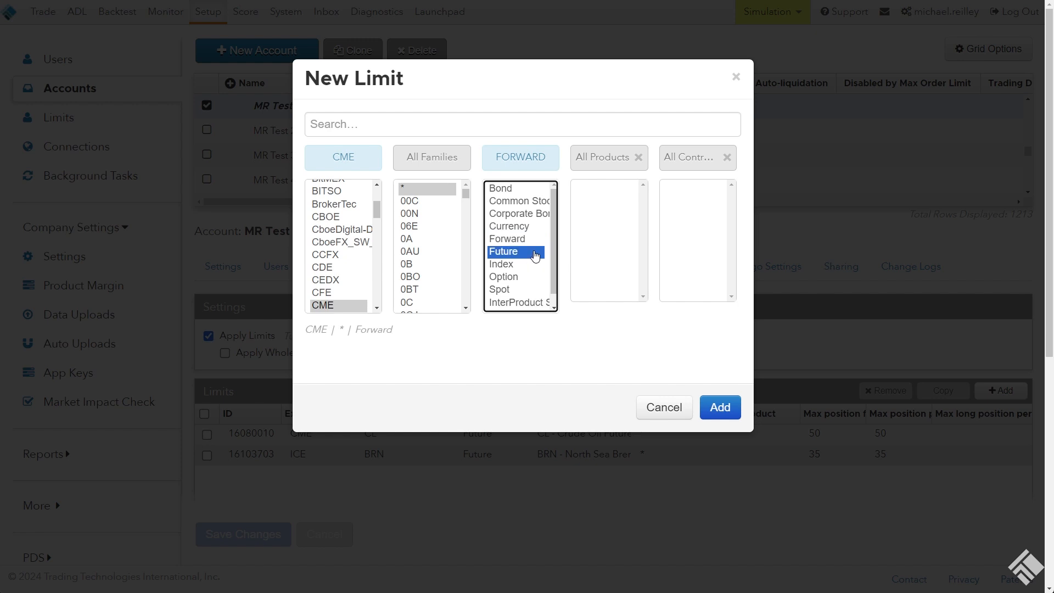
{"action": "left_click", "coordinate": [610, 190]}
{"action": "type", "text": "es"}
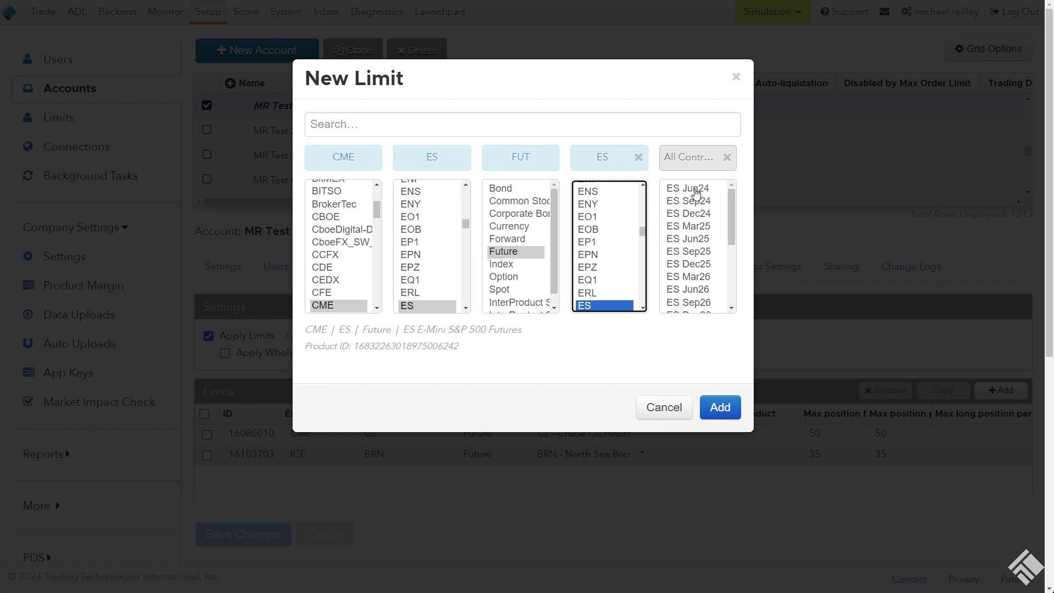
{"action": "left_click", "coordinate": [690, 189]}
Copy the ES Jun24 instrument ID and paste it into cell B1 of the Upload SOD File sheet in Excel
{"action": "left_click_drag", "start_coordinate": [497, 370], "coordinate": [368, 379]}
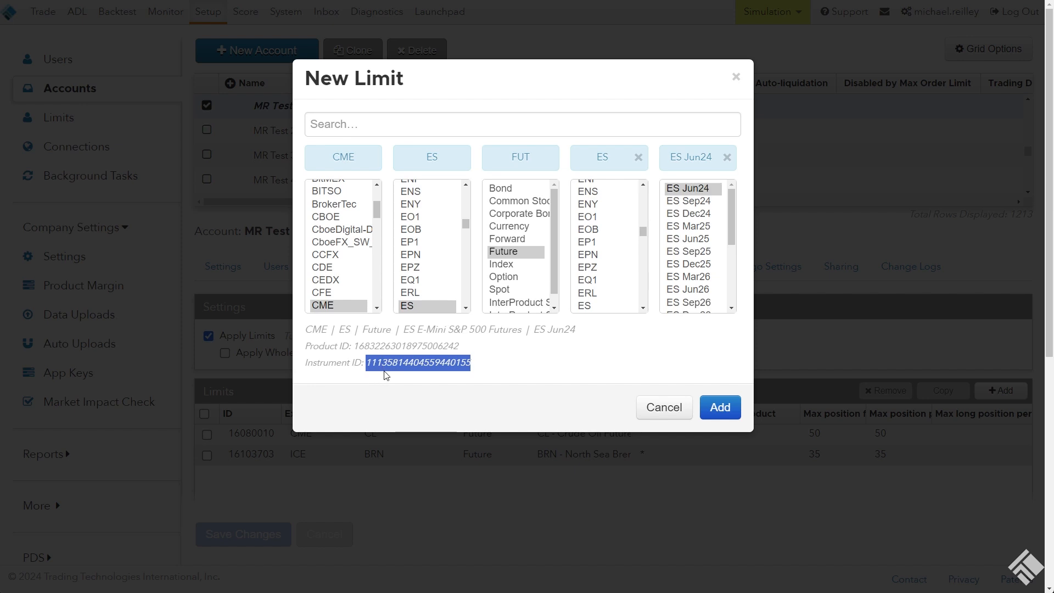
{"action": "right_click", "coordinate": [423, 363]}
{"action": "left_click", "coordinate": [448, 371]}
{"action": "key", "text": "alt+Tab"}
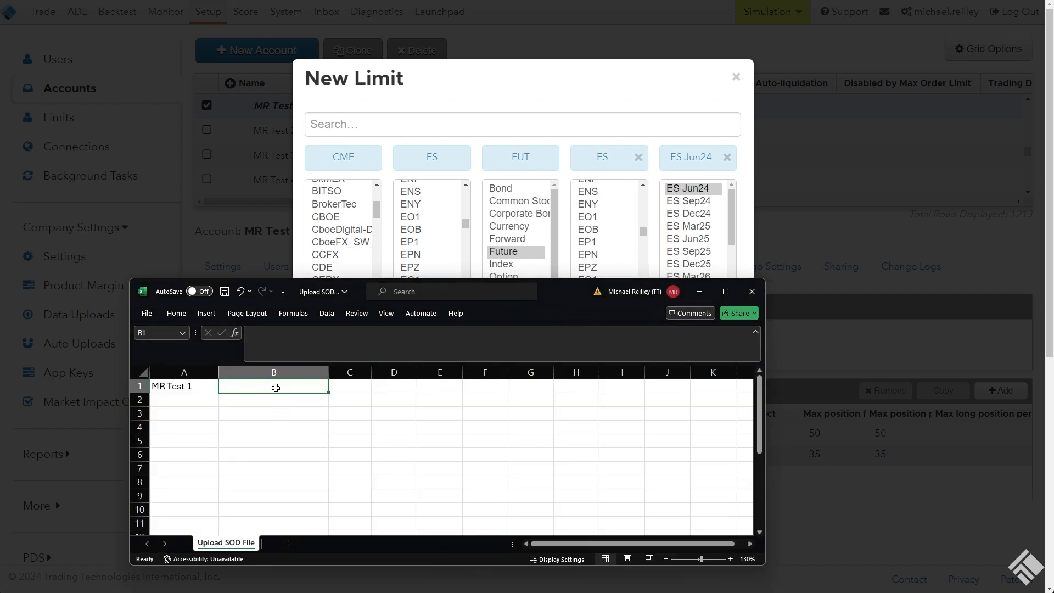
{"action": "right_click", "coordinate": [276, 388]}
{"action": "left_click", "coordinate": [265, 385]}
{"action": "key", "text": "ctrl+v"}
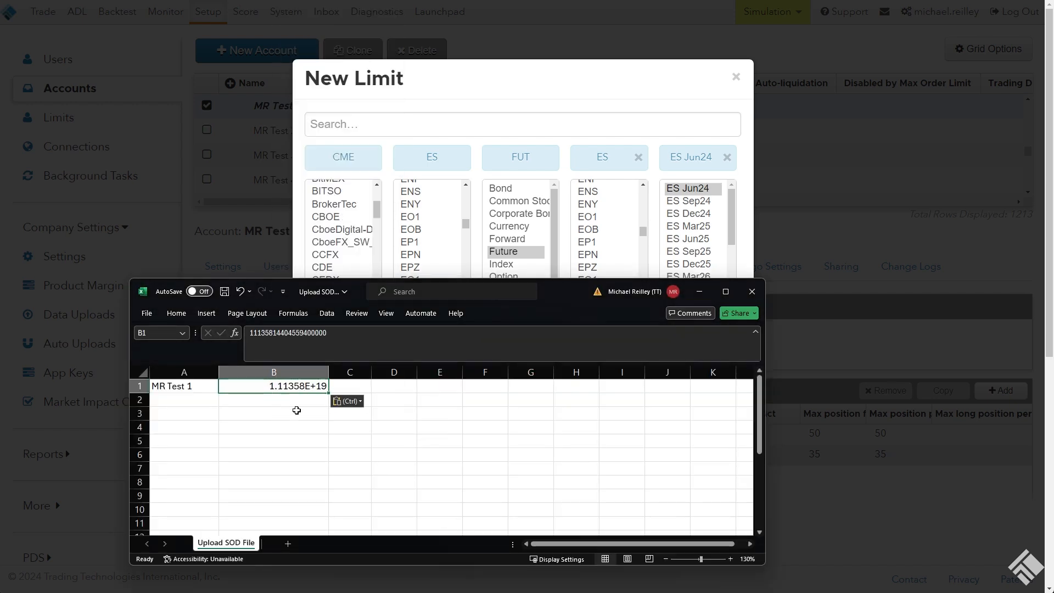
Close the new limit without adding it and enter a quantity of 30 in cell C1 of the Upload SOD File sheet
{"action": "left_click", "coordinate": [311, 412]}
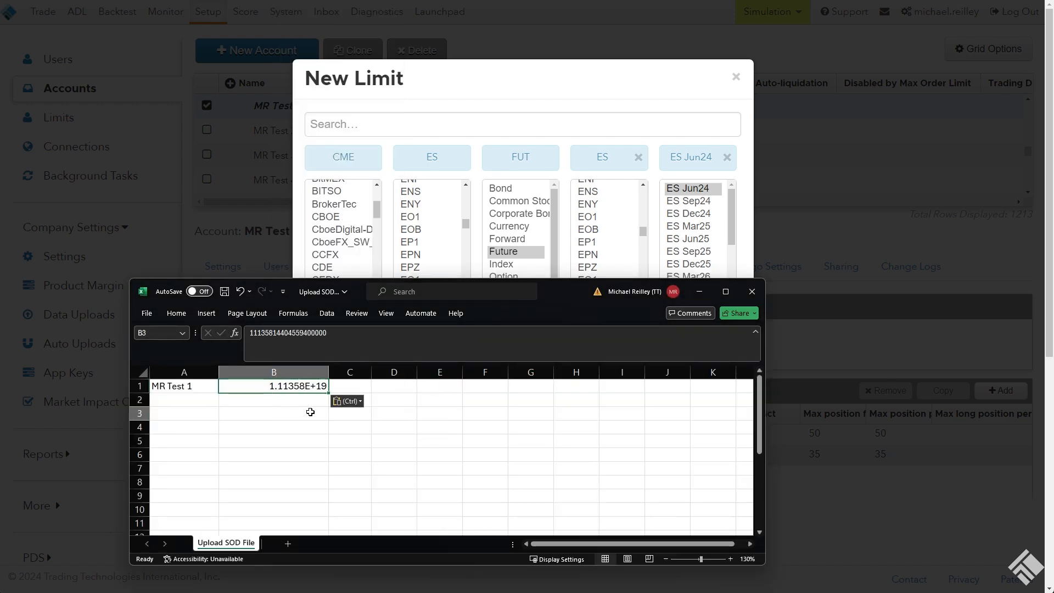
{"action": "left_click", "coordinate": [345, 387]}
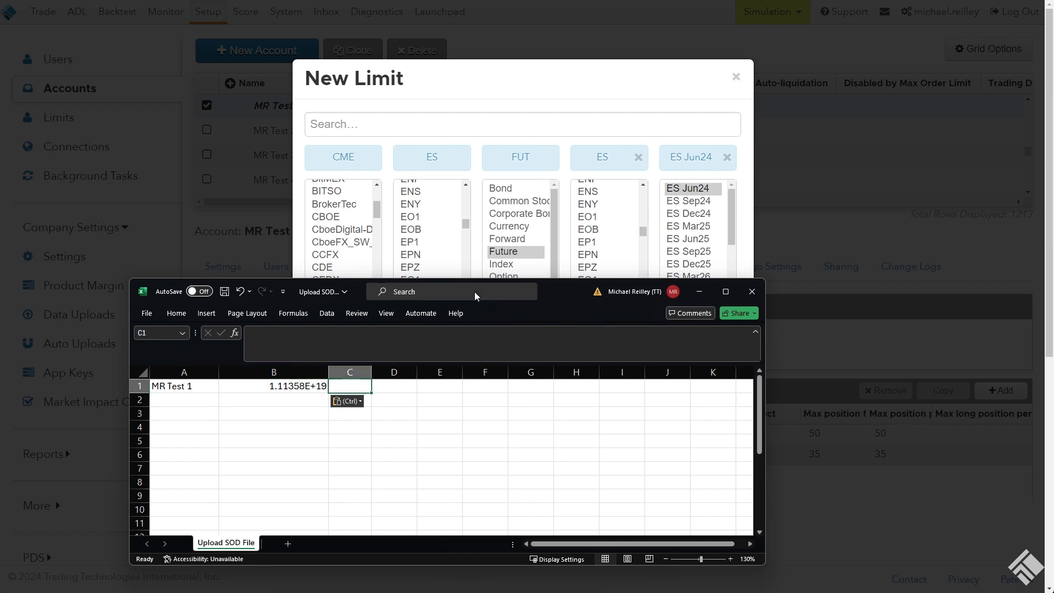
{"action": "left_click", "coordinate": [649, 80]}
{"action": "left_click", "coordinate": [736, 76]}
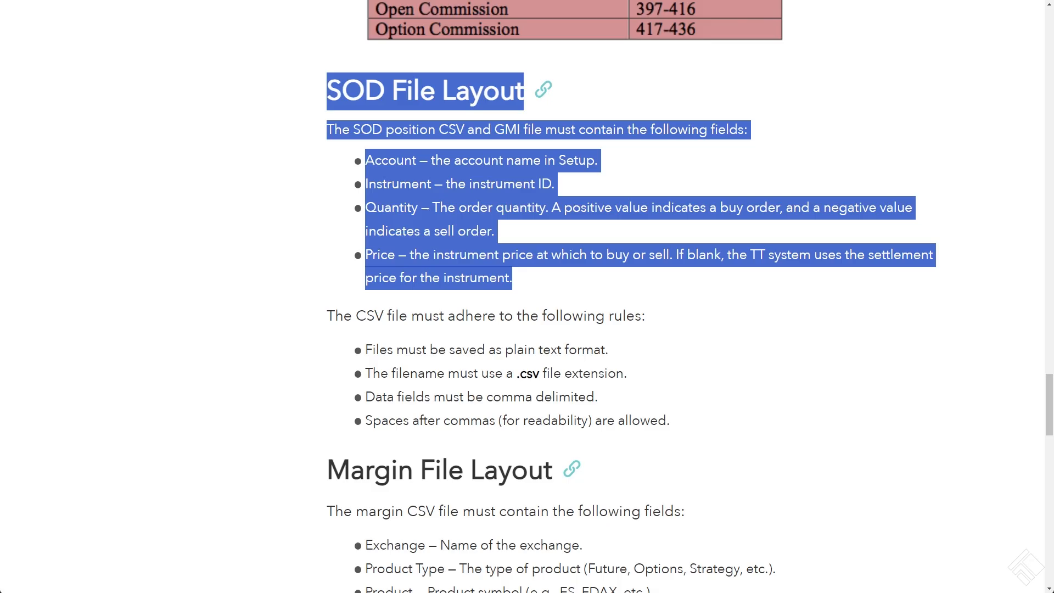
{"action": "left_click", "coordinate": [329, 232]}
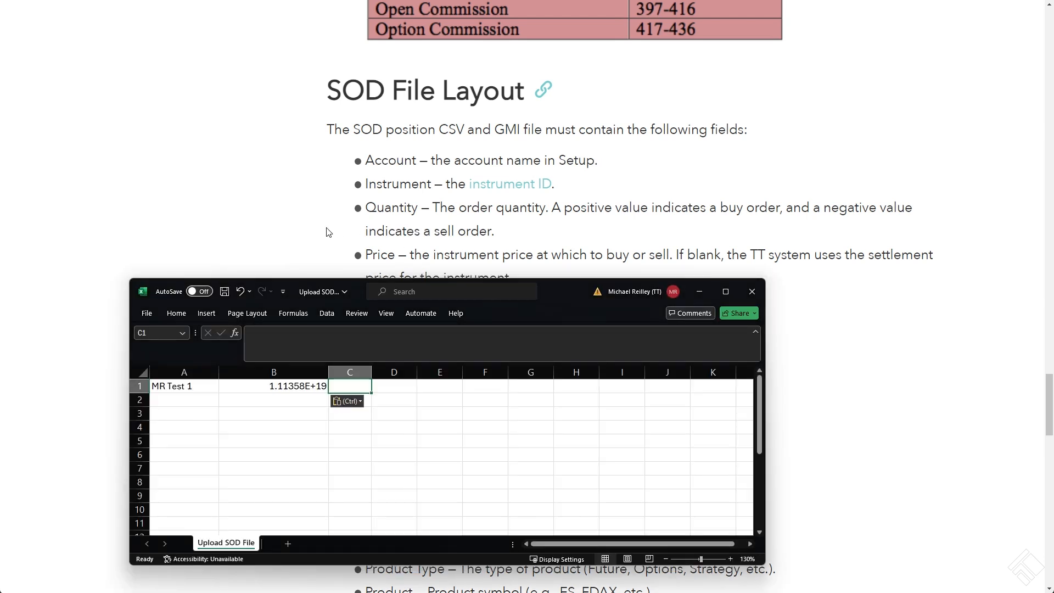
{"action": "type", "text": "30"}
{"action": "key", "text": "Tab"}
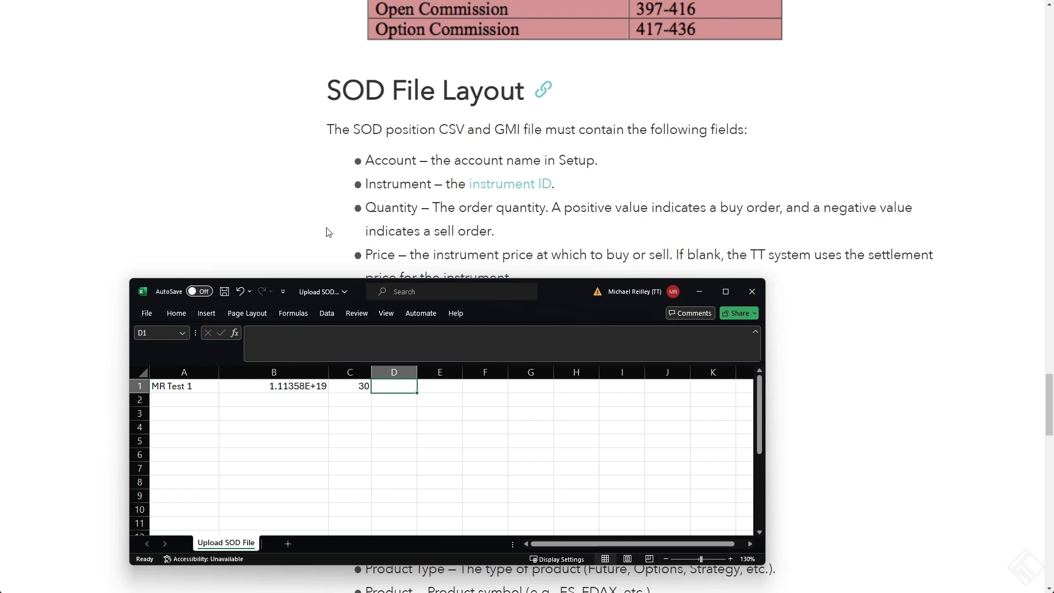
Read the price field requirement in the SOD File Layout section of the help page
{"action": "left_click", "coordinate": [297, 233]}
{"action": "scroll", "coordinate": [297, 233], "scroll_direction": "down", "scroll_amount": 1}
{"action": "left_click_drag", "start_coordinate": [523, 219], "coordinate": [350, 202]}
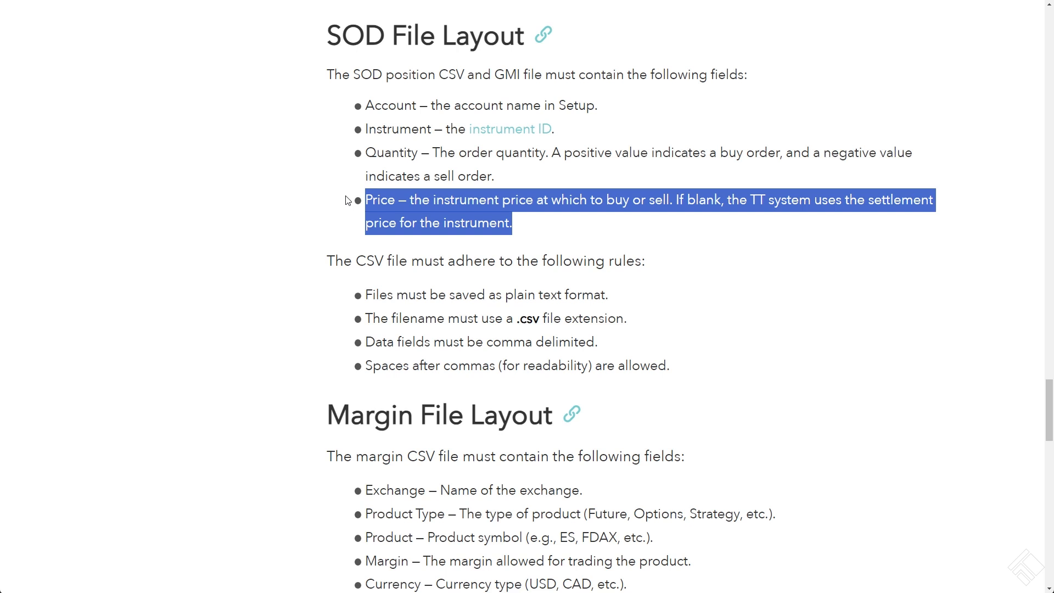
Copy the full ES Jun24 instrument ID from the new limit and replace the value in cell B1 with it as text, using a leading apostrophe
{"action": "key", "text": "alt+Tab"}
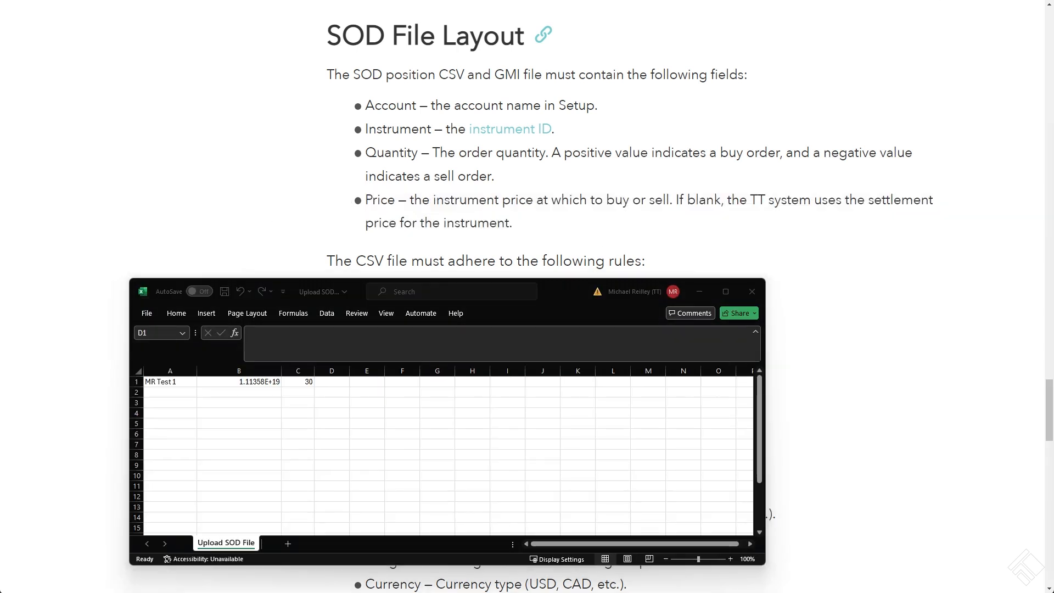
{"action": "left_click", "coordinate": [253, 418]}
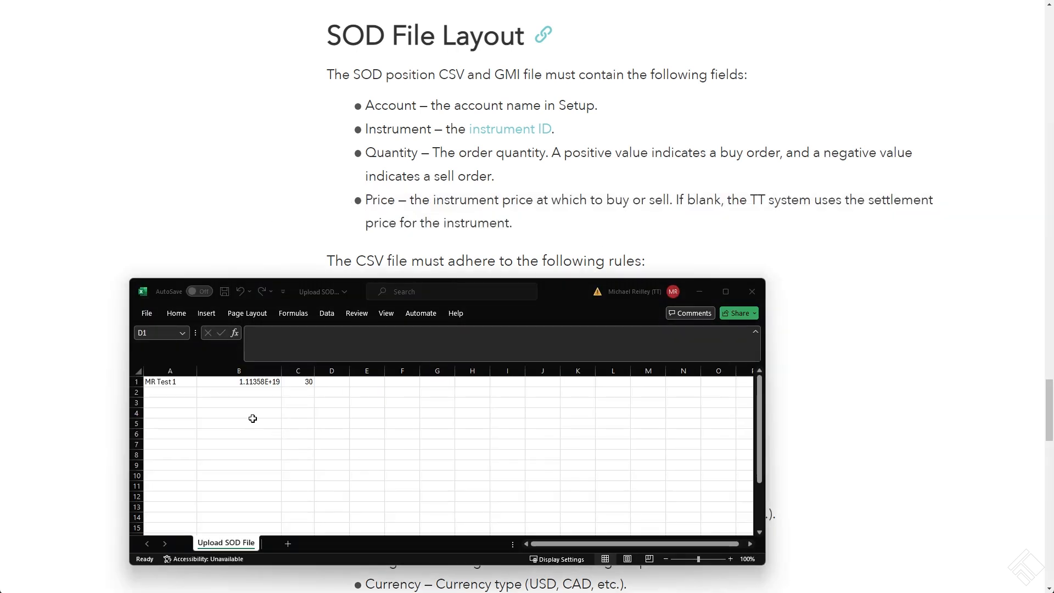
{"action": "left_click", "coordinate": [235, 386]}
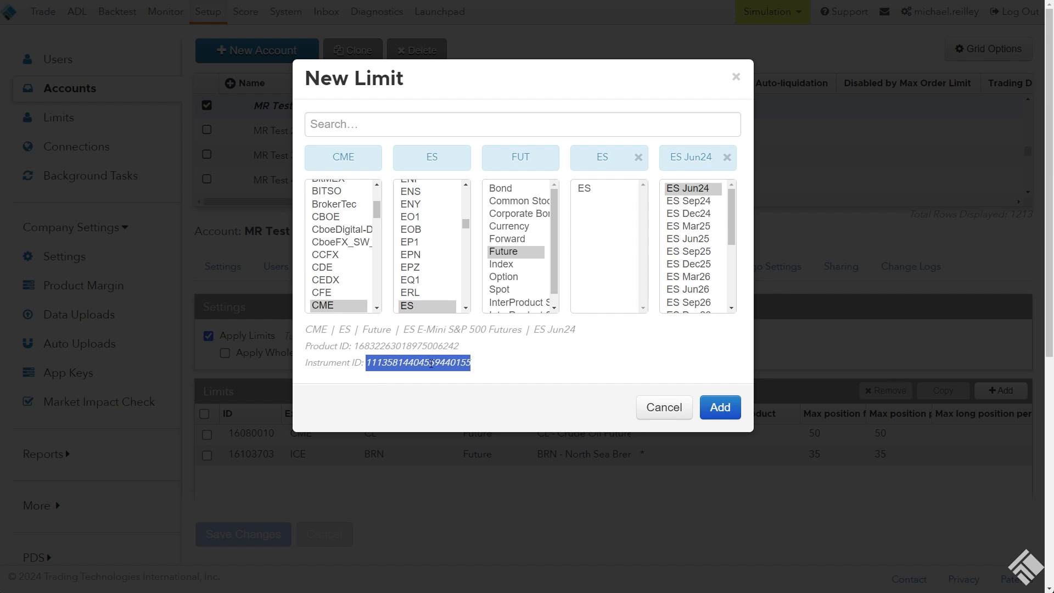
{"action": "right_click", "coordinate": [432, 362]}
{"action": "left_click", "coordinate": [461, 376]}
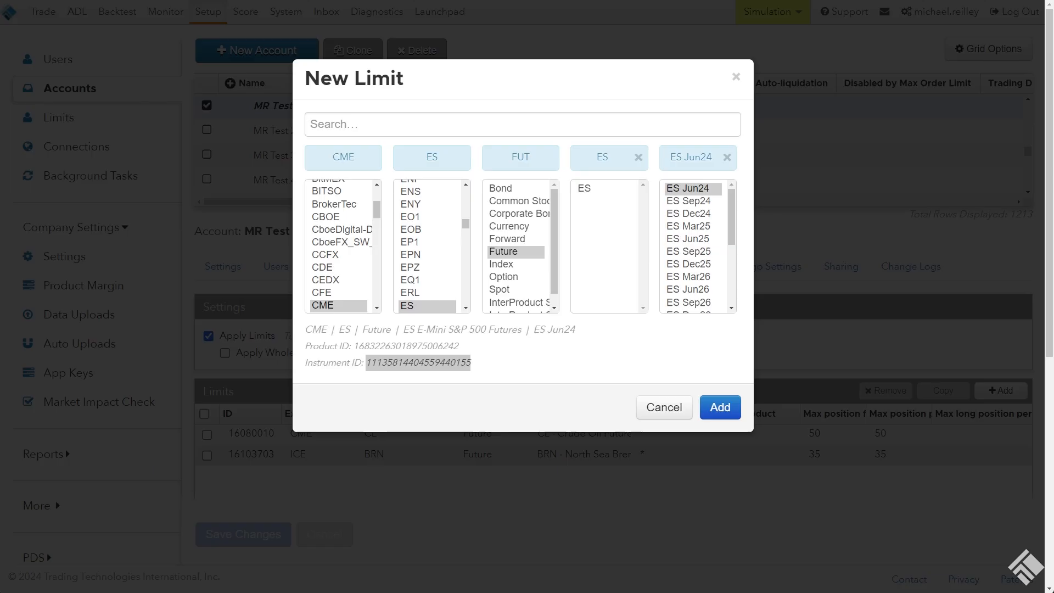
{"action": "key", "text": "alt+Tab"}
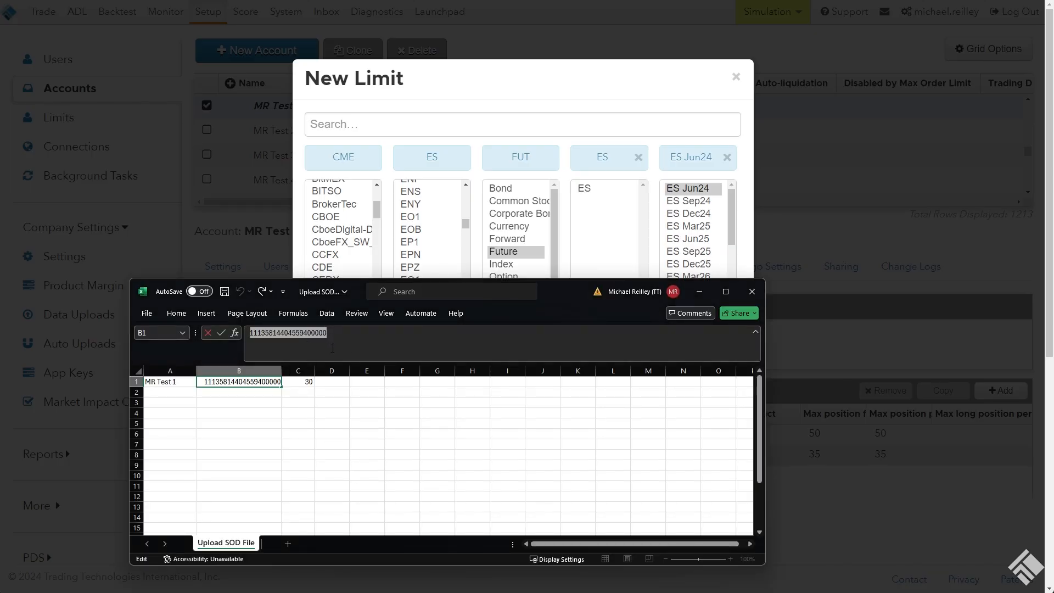
{"action": "key", "text": "BackSpace"}
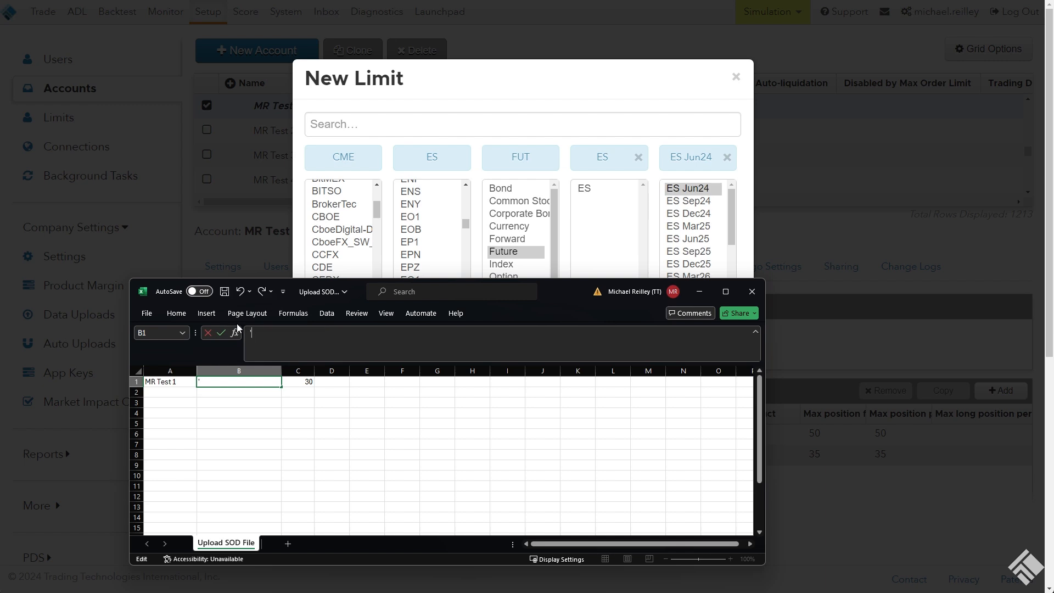
{"action": "type", "text": "'"}
{"action": "key", "text": "ctrl+v"}
{"action": "key", "text": "Return"}
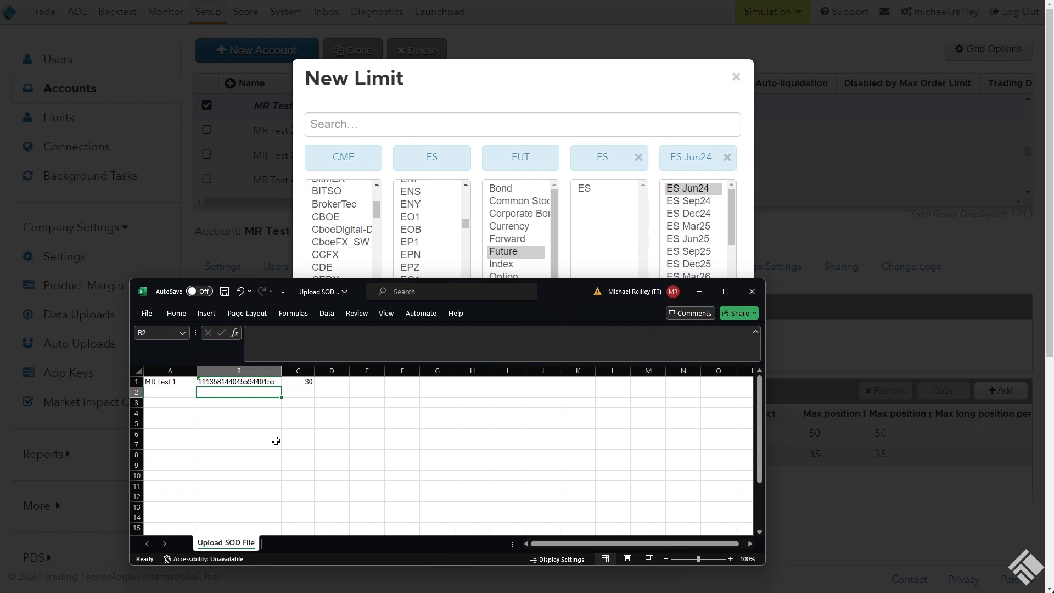
Copy the account, instrument ID and quantity in A1:C1 into rows 2 and 3
{"action": "left_click", "coordinate": [238, 403]}
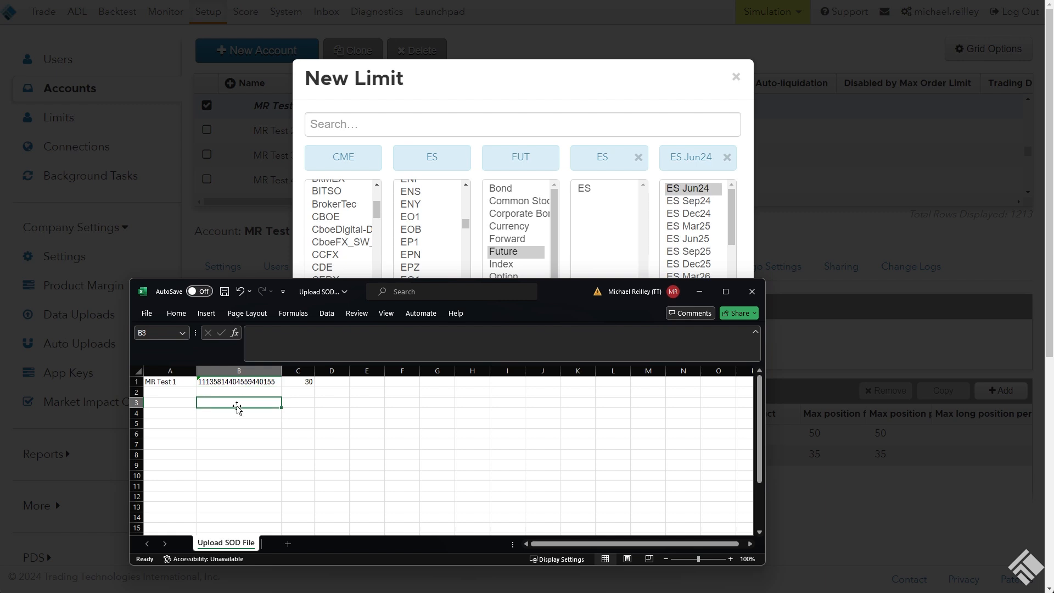
{"action": "left_click", "coordinate": [232, 394]}
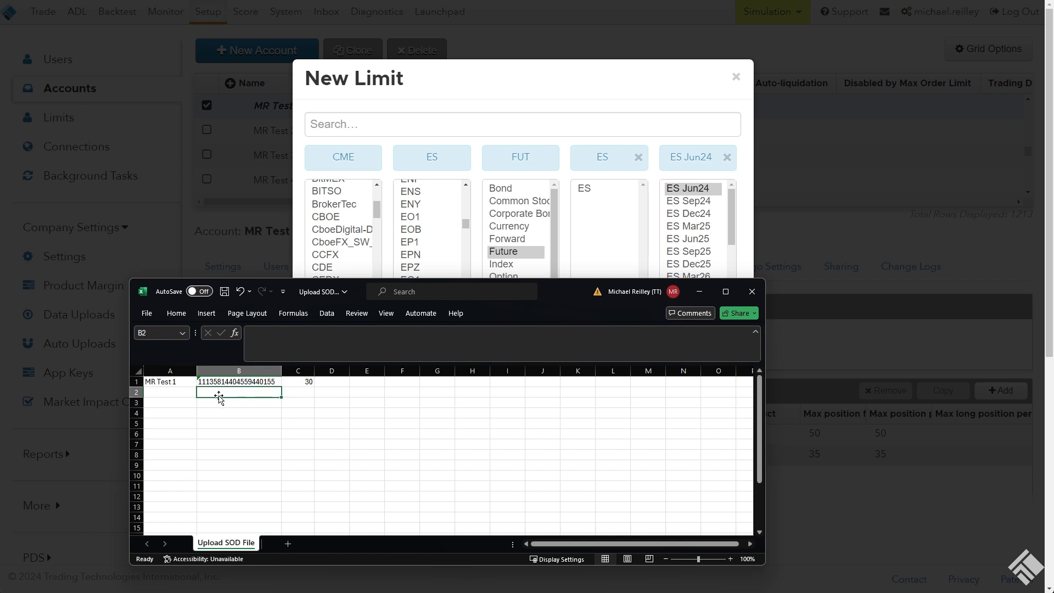
{"action": "left_click", "coordinate": [299, 393]}
{"action": "left_click_drag", "start_coordinate": [189, 382], "coordinate": [296, 383]}
{"action": "key", "text": "ctrl+c"}
{"action": "key", "text": "Down"}
{"action": "key", "text": "ctrl+v"}
{"action": "key", "text": "Down"}
{"action": "key", "text": "ctrl+v"}
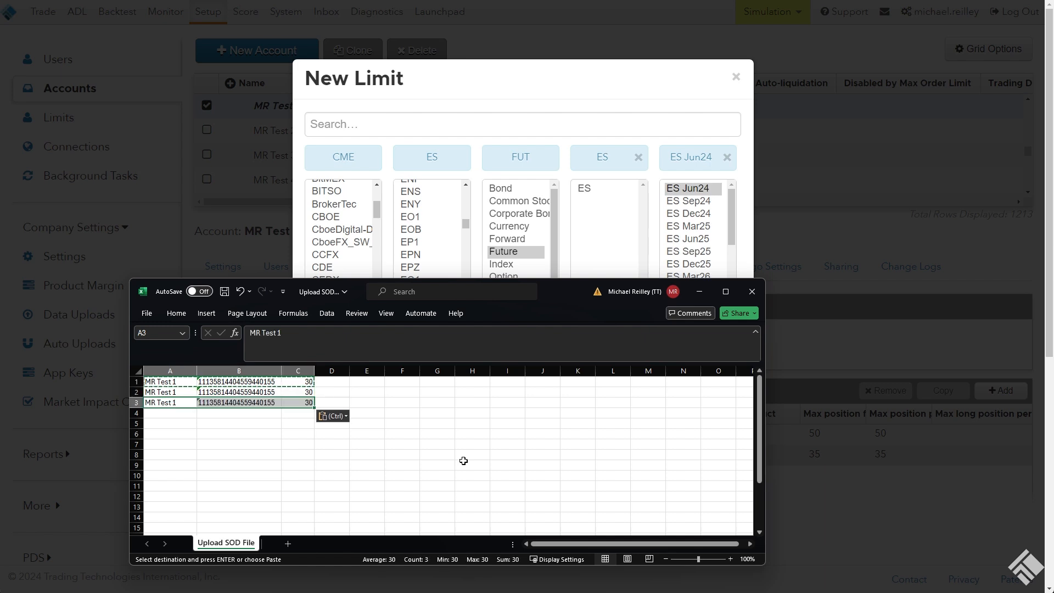
{"action": "key", "text": "Escape"}
Change the account names to MR Test 2 in cell A2 and MR Test 3 in cell A3
{"action": "key", "text": "Up"}
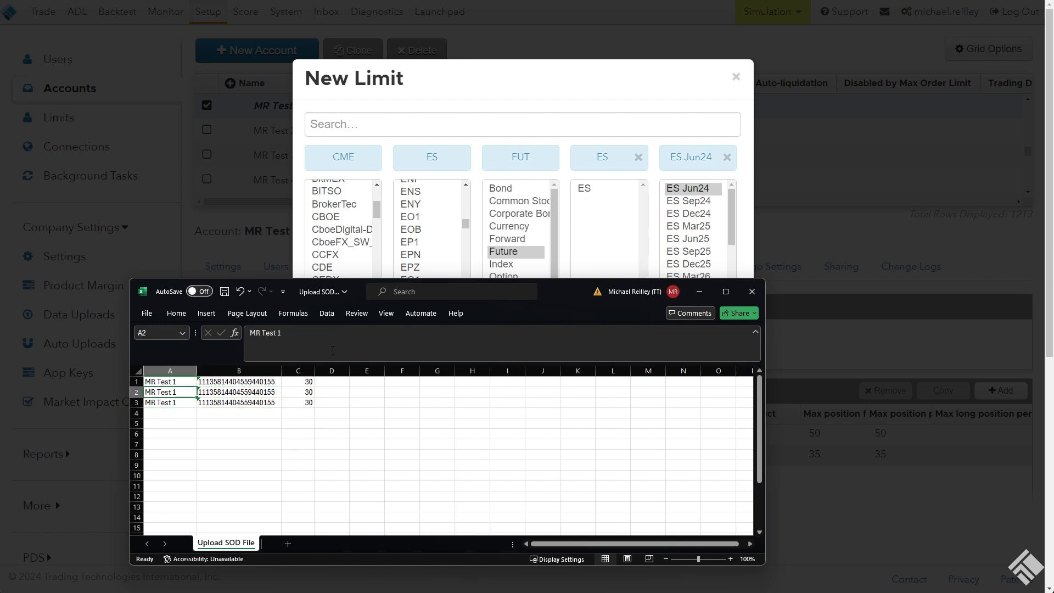
{"action": "left_click", "coordinate": [327, 335]}
{"action": "key", "text": "BackSpace"}
{"action": "type", "text": "2"}
{"action": "key", "text": "Return"}
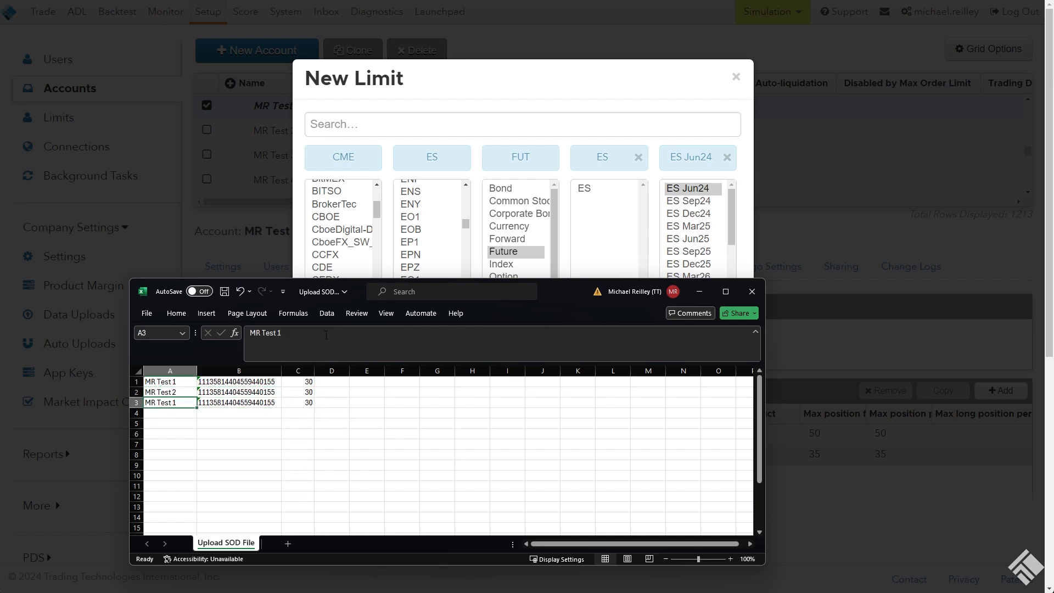
{"action": "left_click", "coordinate": [322, 335]}
{"action": "key", "text": "BackSpace"}
{"action": "type", "text": "3"}
{"action": "key", "text": "Return"}
Set the quantities to 35 in cell C2 and 40 in cell C3
{"action": "key", "text": "Up"}
{"action": "key", "text": "Up"}
{"action": "key", "text": "Up"}
{"action": "key", "text": "Down"}
{"action": "key", "text": "Down"}
{"action": "key", "text": "Down"}
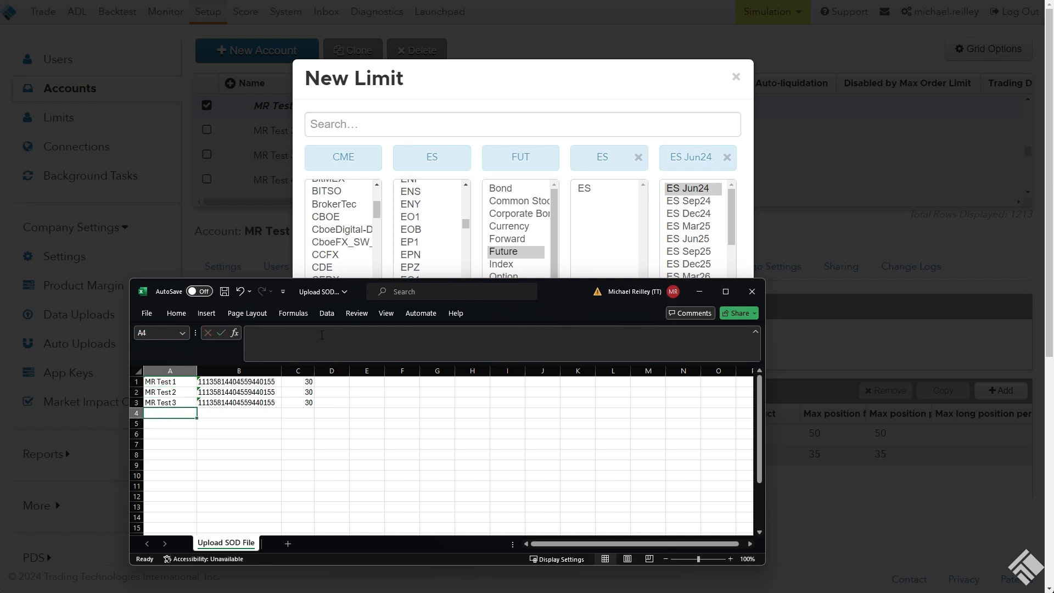
{"action": "key", "text": "Right"}
{"action": "key", "text": "Up"}
{"action": "key", "text": "Right"}
{"action": "key", "text": "Left"}
{"action": "key", "text": "Up"}
{"action": "key", "text": "Up"}
{"action": "key", "text": "Down"}
{"action": "key", "text": "Down"}
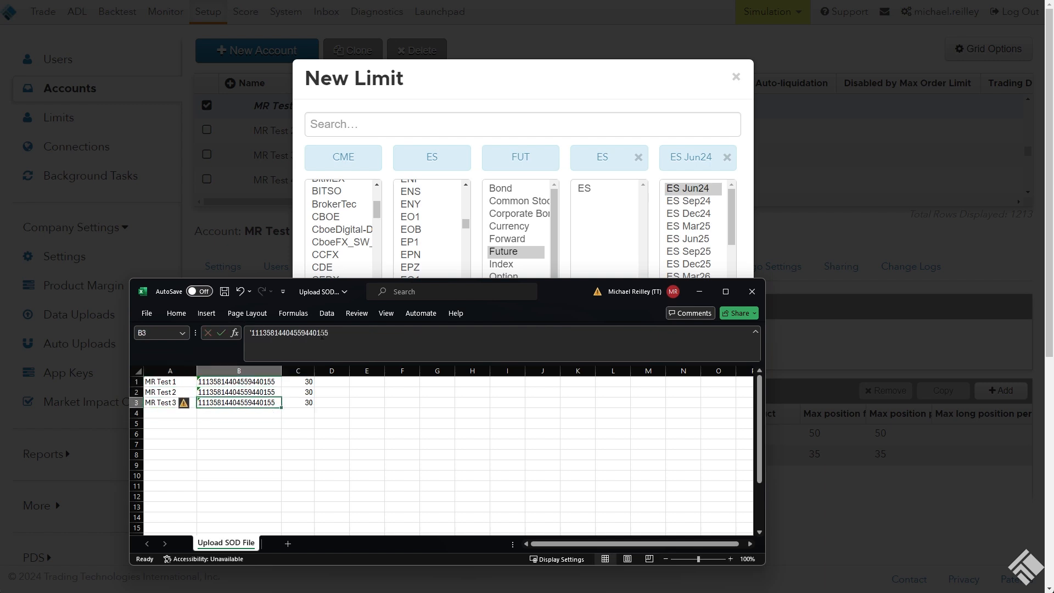
{"action": "key", "text": "Down"}
{"action": "key", "text": "Right"}
{"action": "key", "text": "Right"}
{"action": "key", "text": "Up"}
{"action": "key", "text": "Up"}
{"action": "key", "text": "Left"}
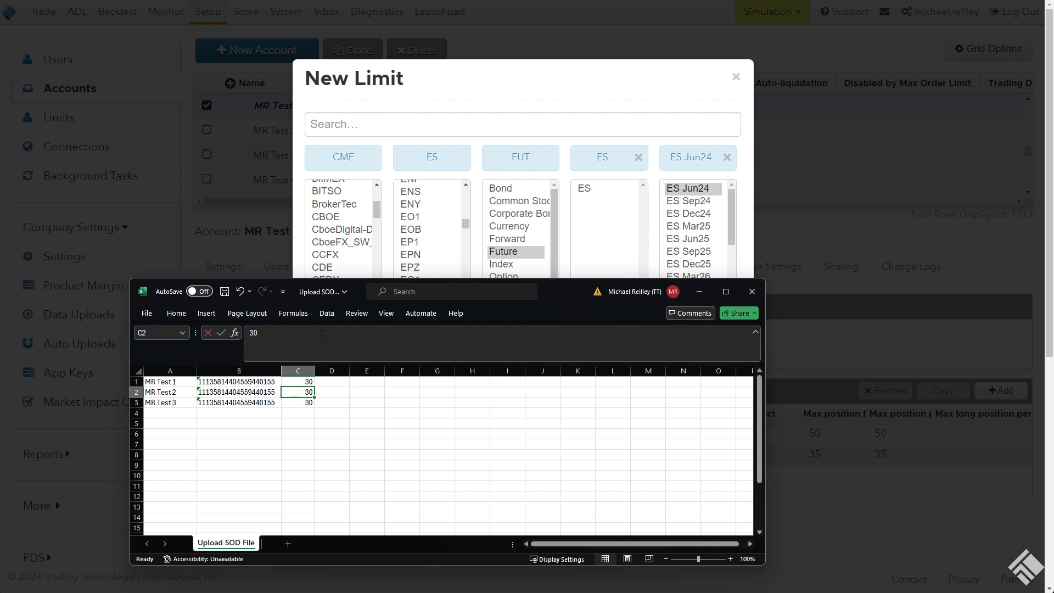
{"action": "type", "text": "35"}
{"action": "key", "text": "Return"}
{"action": "type", "text": "40"}
{"action": "key", "text": "Return"}
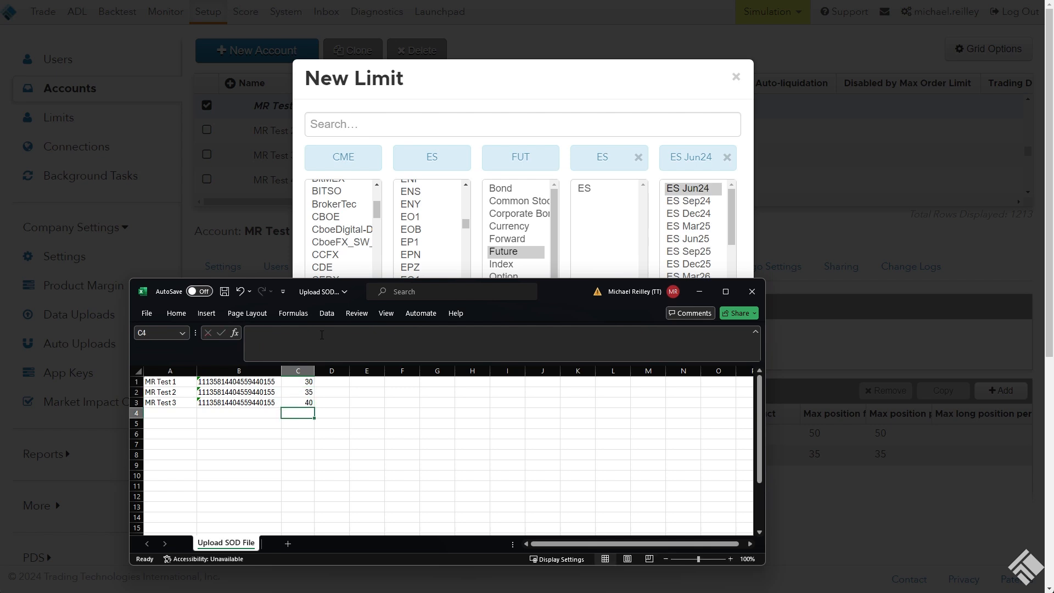
Save the sheet to the Desktop as Upload SOD File in CSV UTF-8 (Comma delimited) format, replacing the existing file
{"action": "key", "text": "Up"}
{"action": "key", "text": "ctrl+Home"}
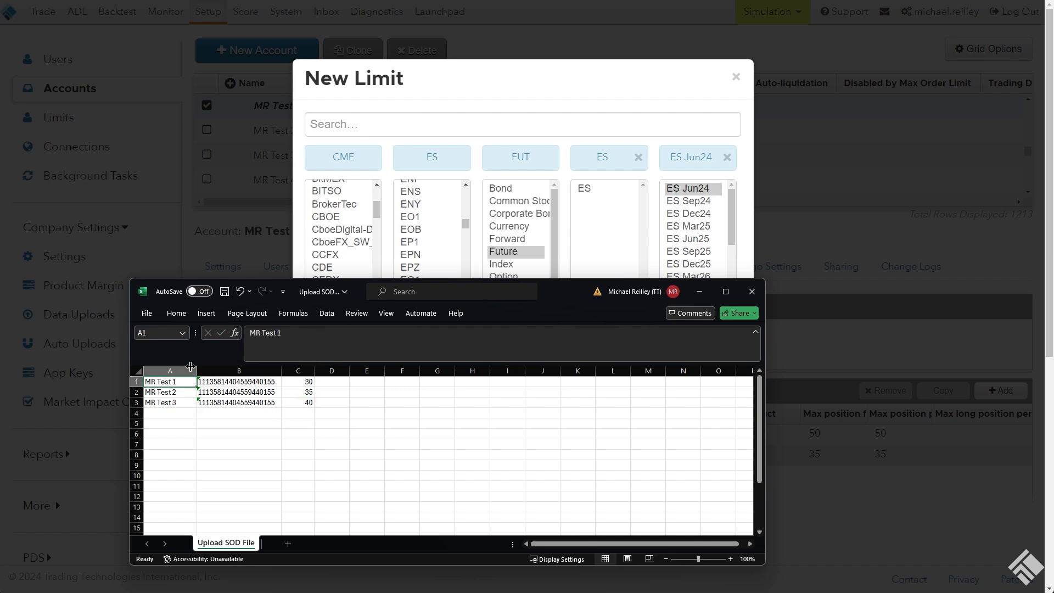
{"action": "left_click", "coordinate": [147, 313]}
{"action": "left_click", "coordinate": [168, 481]}
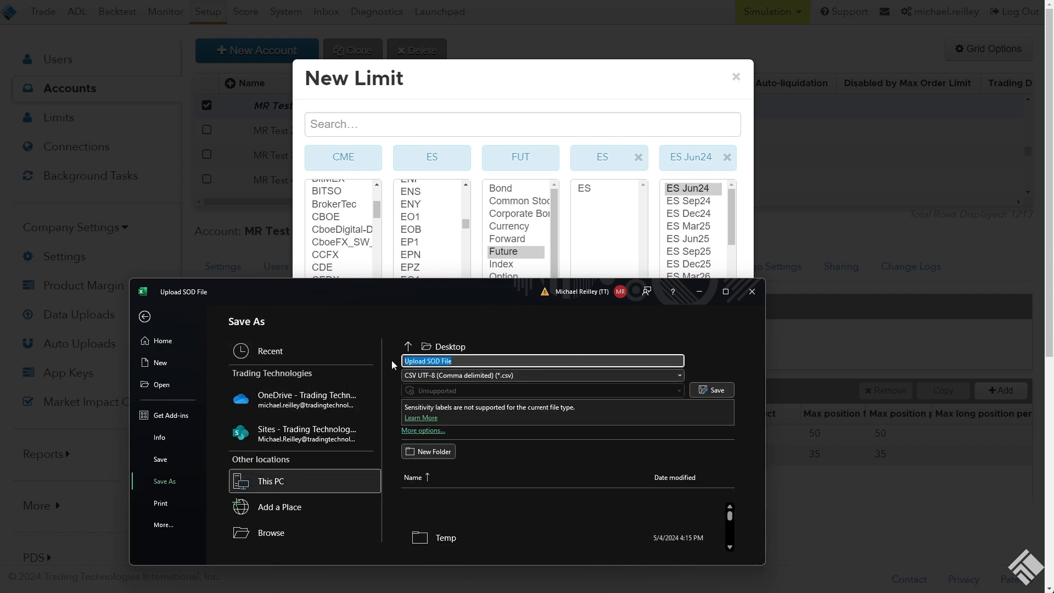
{"action": "left_click", "coordinate": [464, 376]}
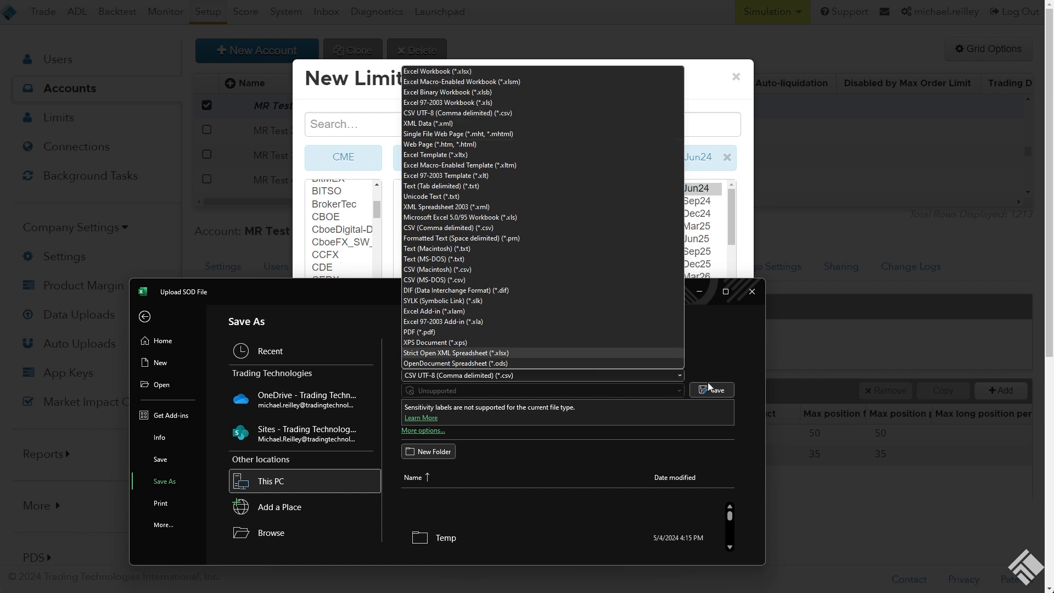
{"action": "left_click", "coordinate": [724, 361]}
{"action": "left_click", "coordinate": [711, 390]}
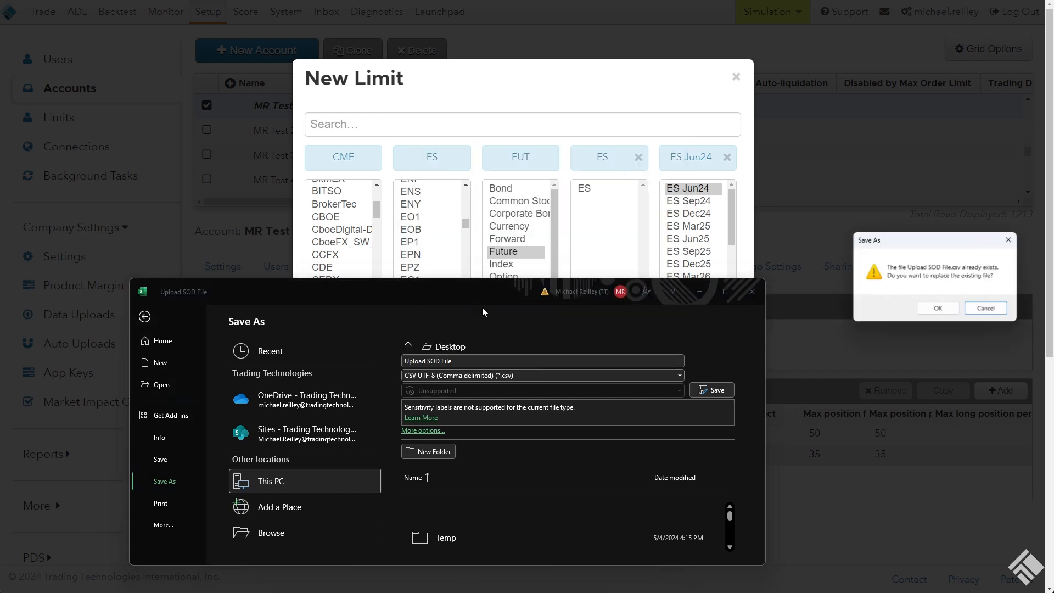
{"action": "left_click", "coordinate": [929, 309]}
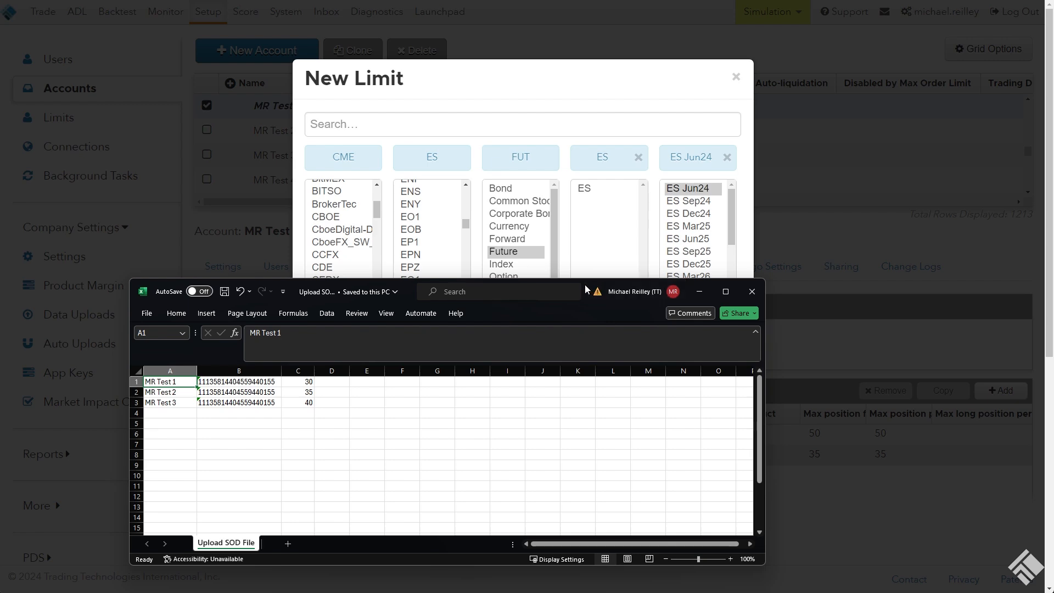
Minimize Excel, cancel the new limit and go to the company's Data Uploads page in the setup application
{"action": "left_click", "coordinate": [699, 291]}
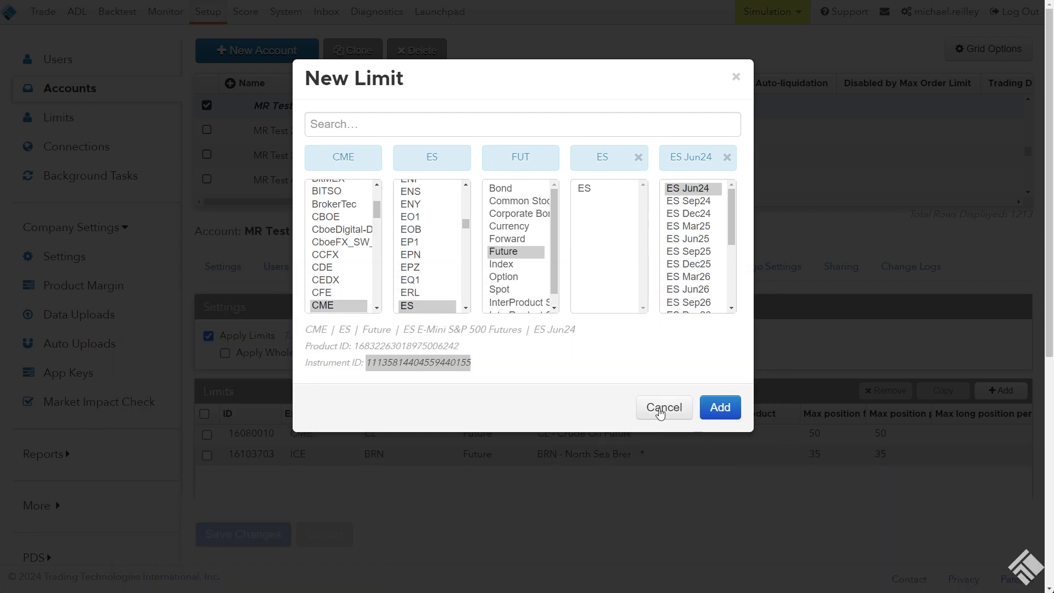
{"action": "left_click", "coordinate": [662, 411]}
{"action": "left_click", "coordinate": [91, 321]}
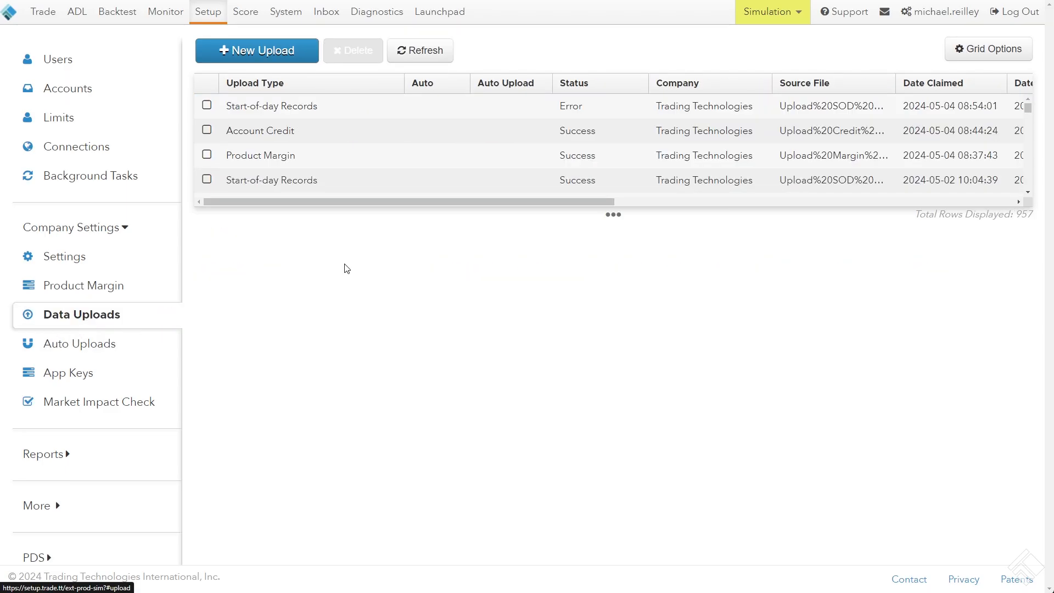
Start a new data upload with file type Start-of-day Records and file format CSV
{"action": "left_click", "coordinate": [252, 48]}
{"action": "left_click", "coordinate": [367, 123]}
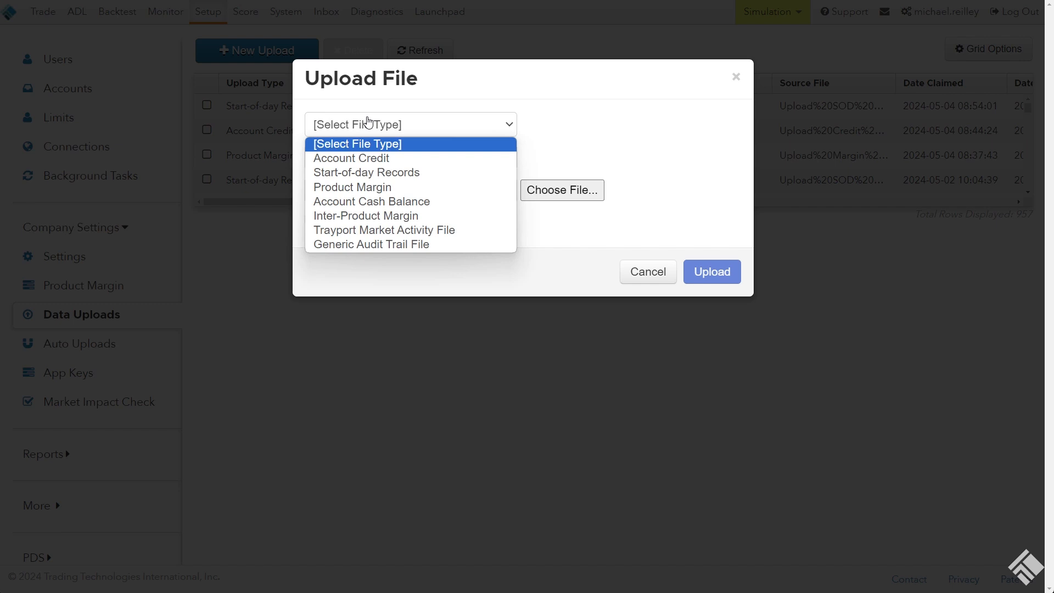
{"action": "left_click", "coordinate": [420, 172]}
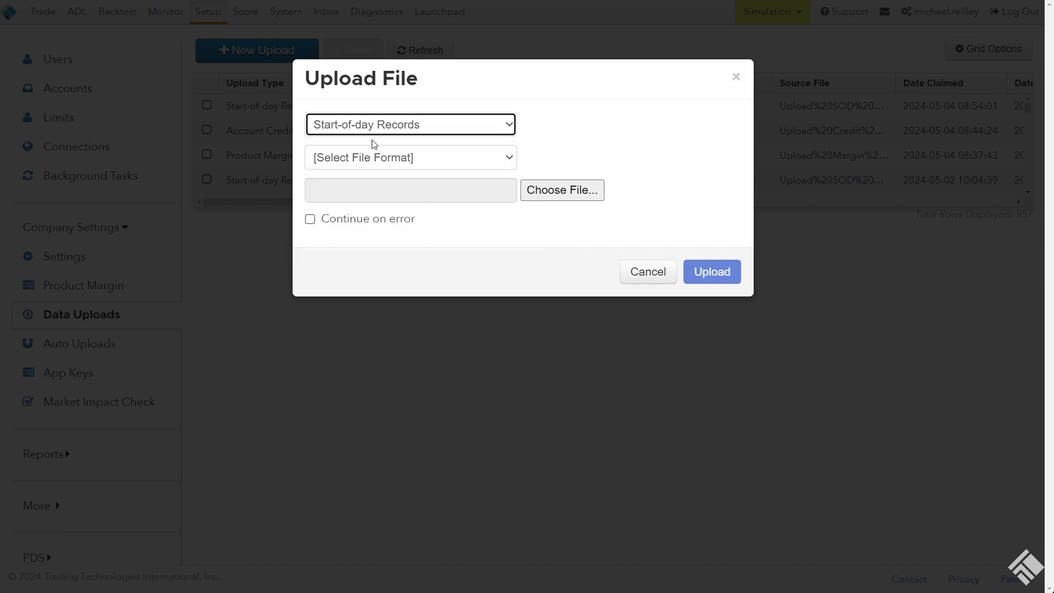
{"action": "left_click", "coordinate": [368, 159]}
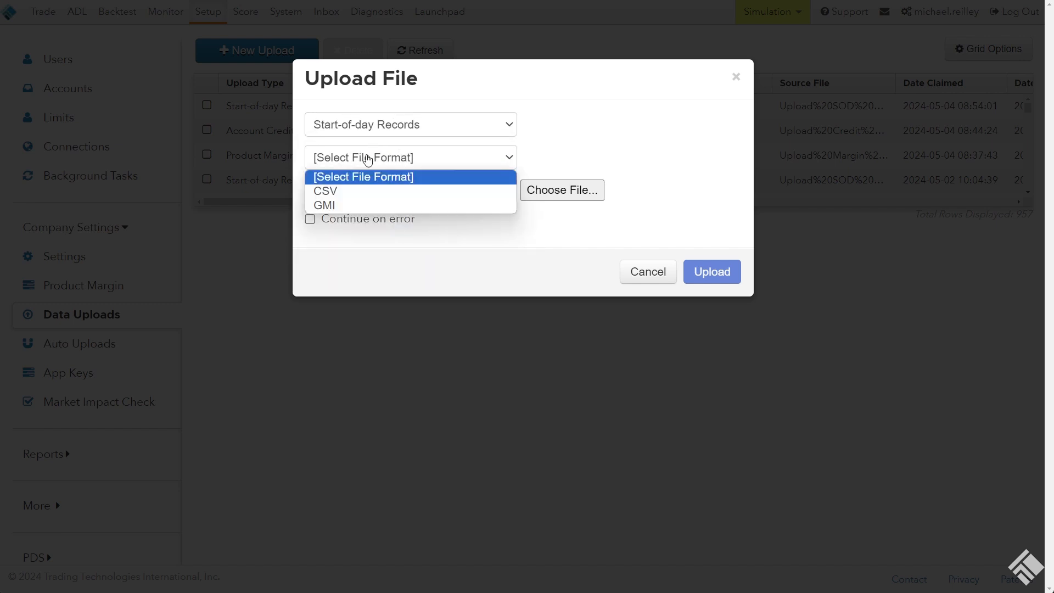
{"action": "left_click", "coordinate": [370, 192]}
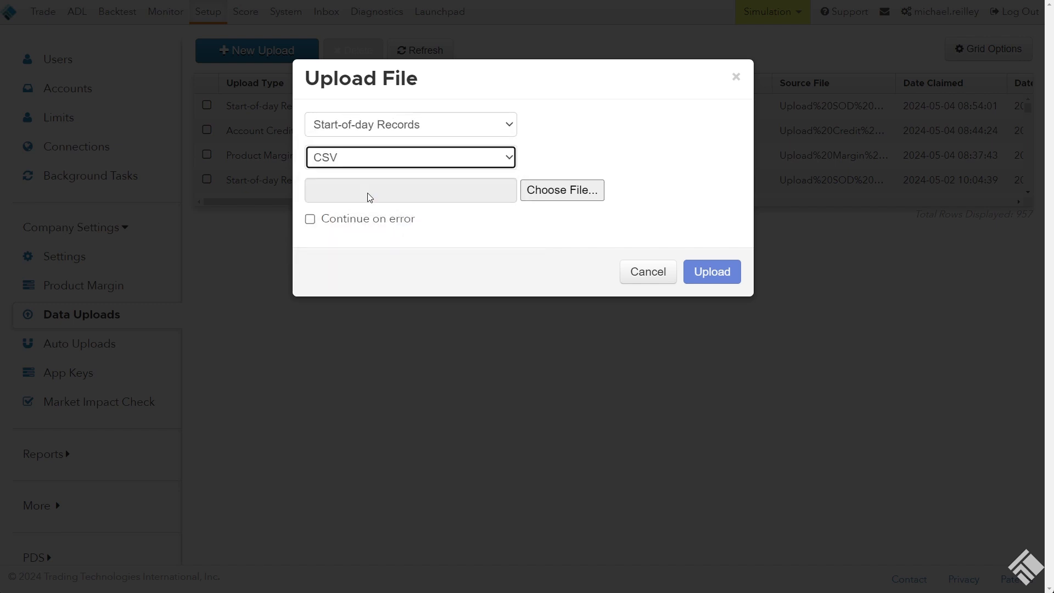
Choose Upload SOD File from the Desktop as the source file and upload it
{"action": "left_click", "coordinate": [551, 196]}
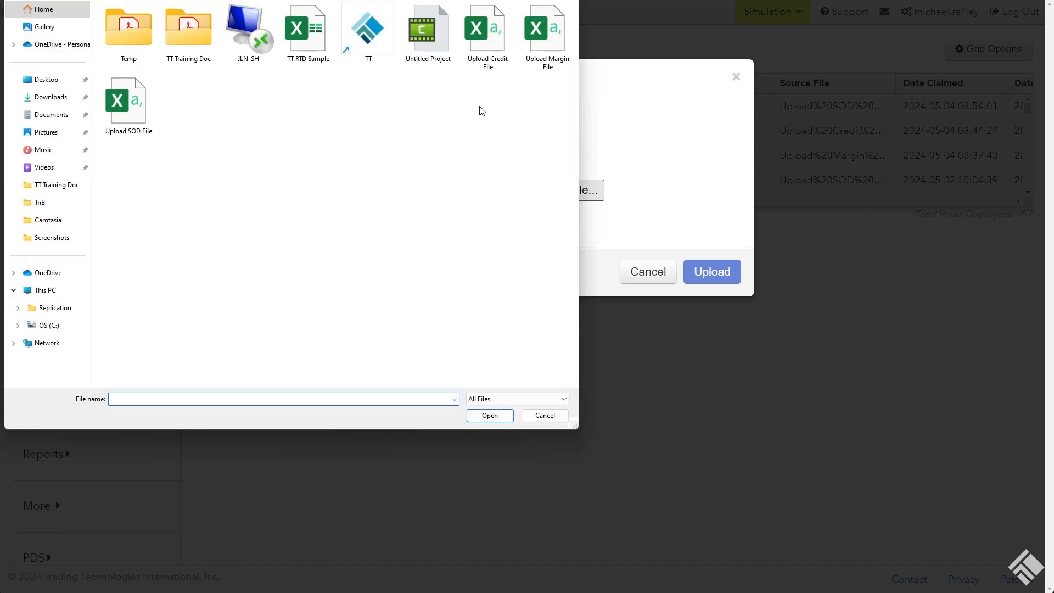
{"action": "left_click", "coordinate": [135, 114]}
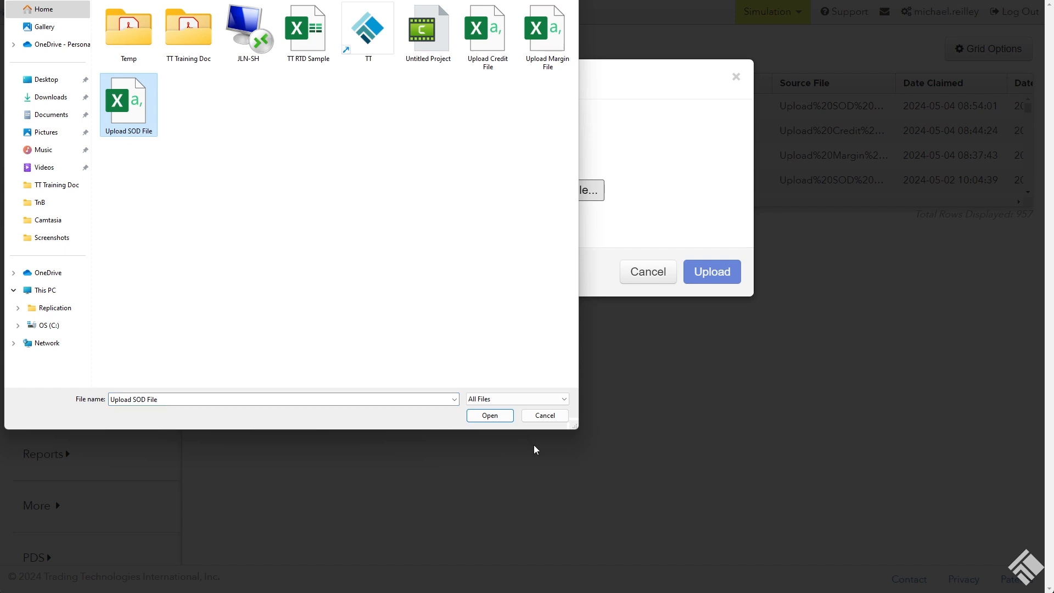
{"action": "left_click", "coordinate": [500, 417]}
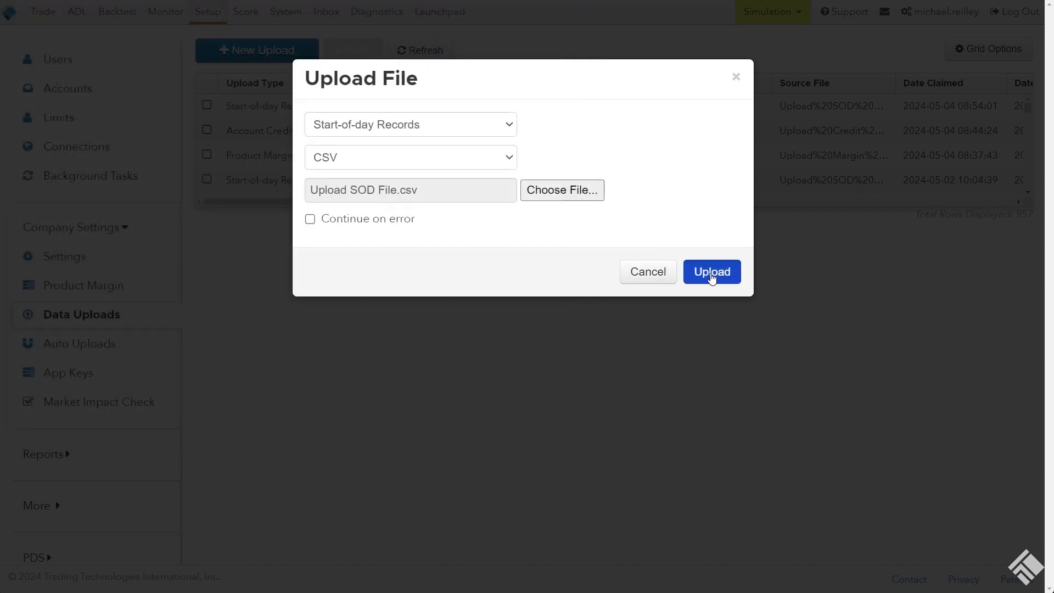
{"action": "left_click", "coordinate": [714, 274]}
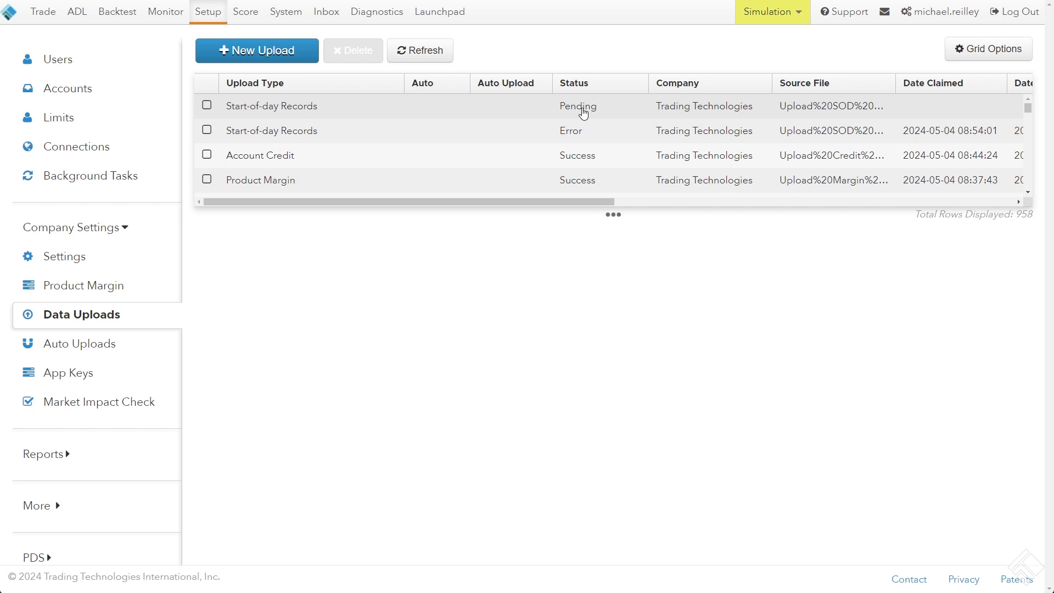
Open the newest Start-of-day Records upload, refresh it, and check its status, Rows Processed and Upload Errors
{"action": "left_click", "coordinate": [583, 117]}
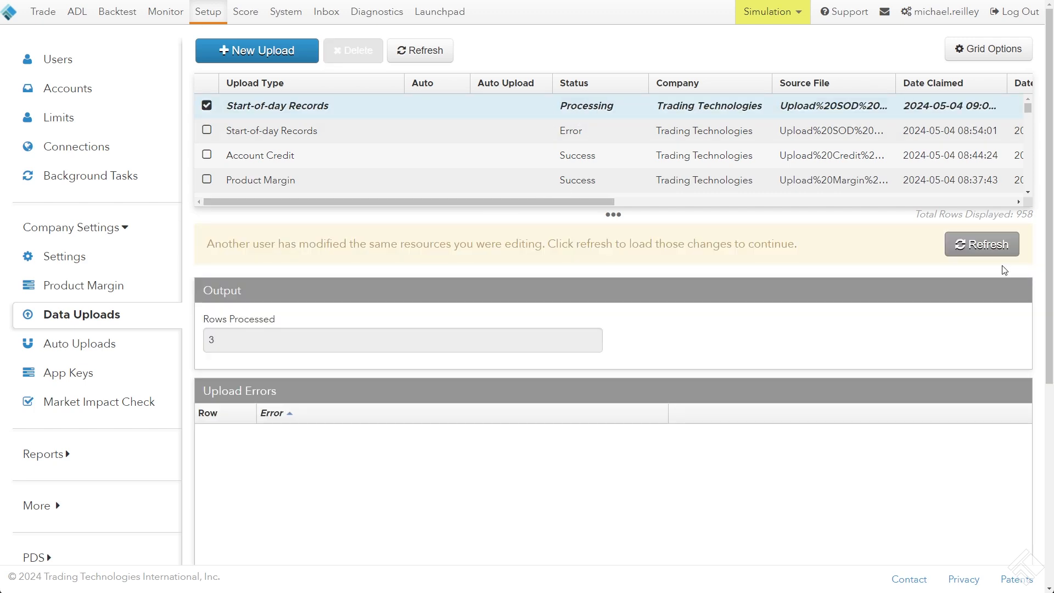
{"action": "left_click", "coordinate": [982, 245]}
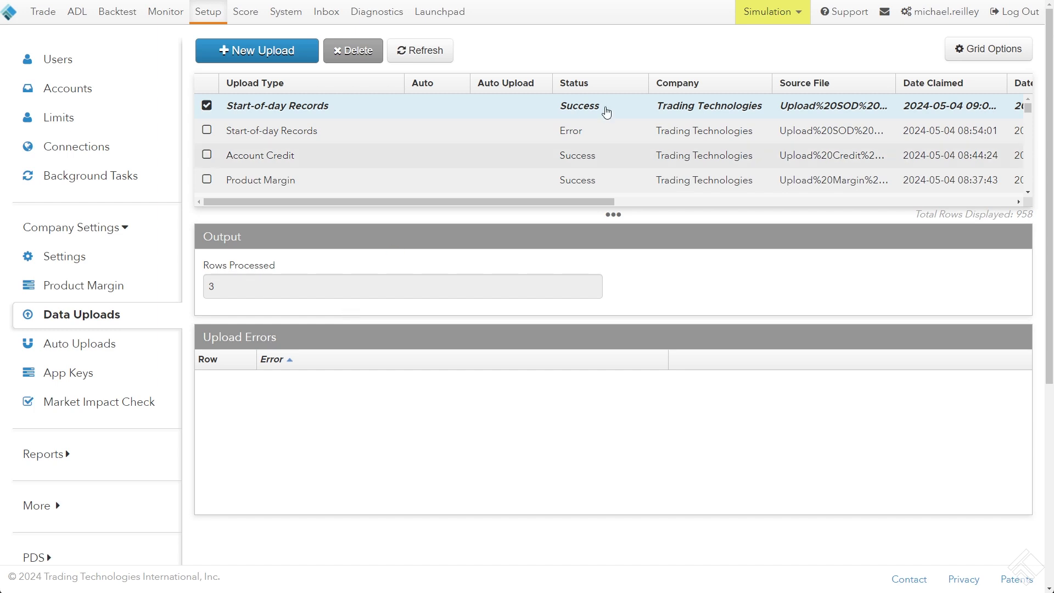
{"action": "left_click_drag", "start_coordinate": [200, 268], "coordinate": [297, 270]}
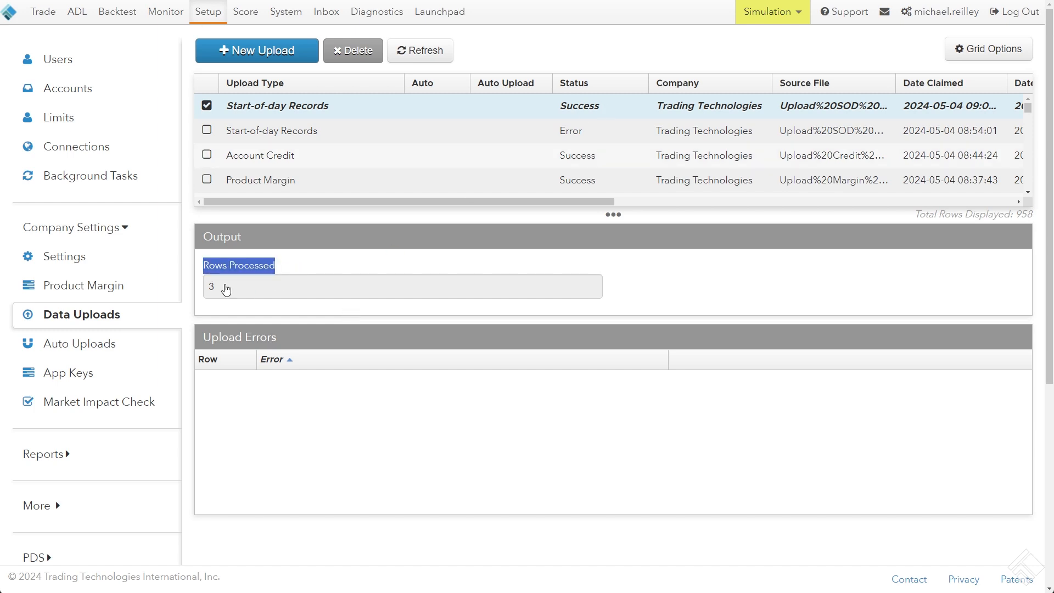
{"action": "left_click_drag", "start_coordinate": [205, 336], "coordinate": [283, 337]}
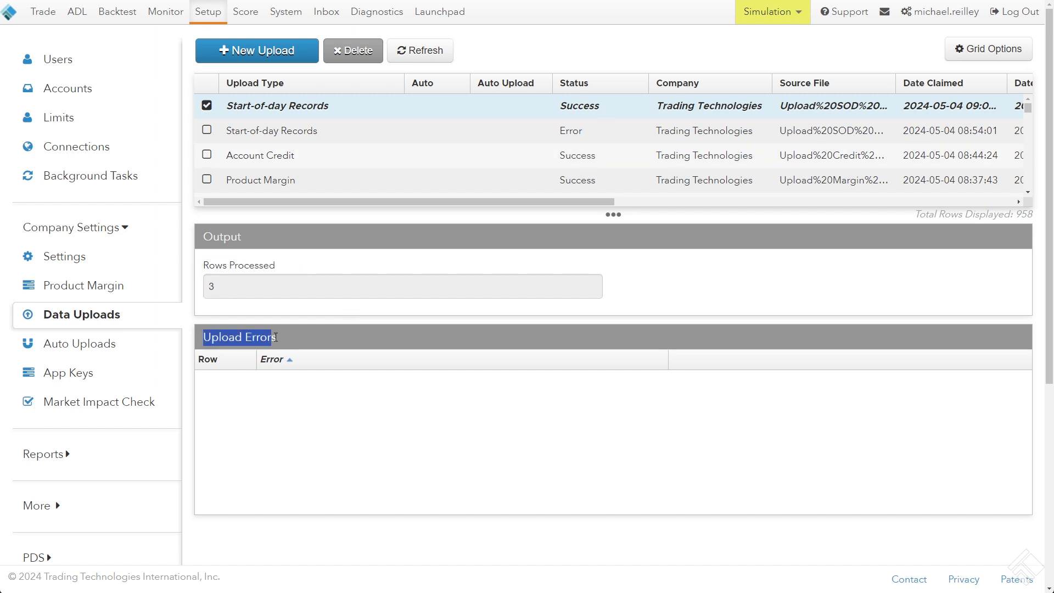
{"action": "left_click", "coordinate": [287, 337]}
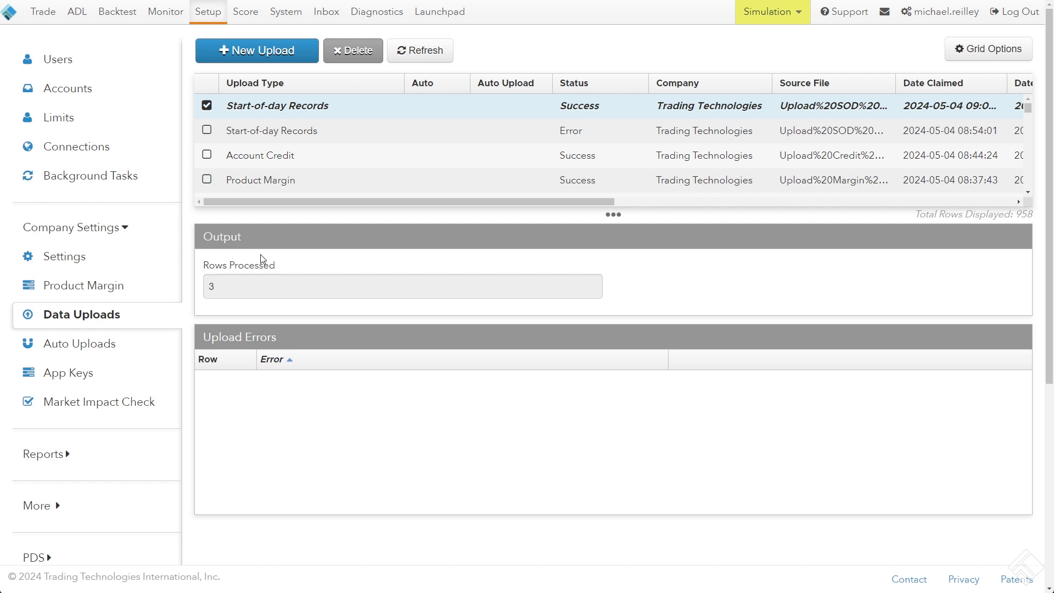
Switch to the TT trading workspace and check the start-of-day positions of the MR Test accounts
{"action": "key", "text": "alt+Tab"}
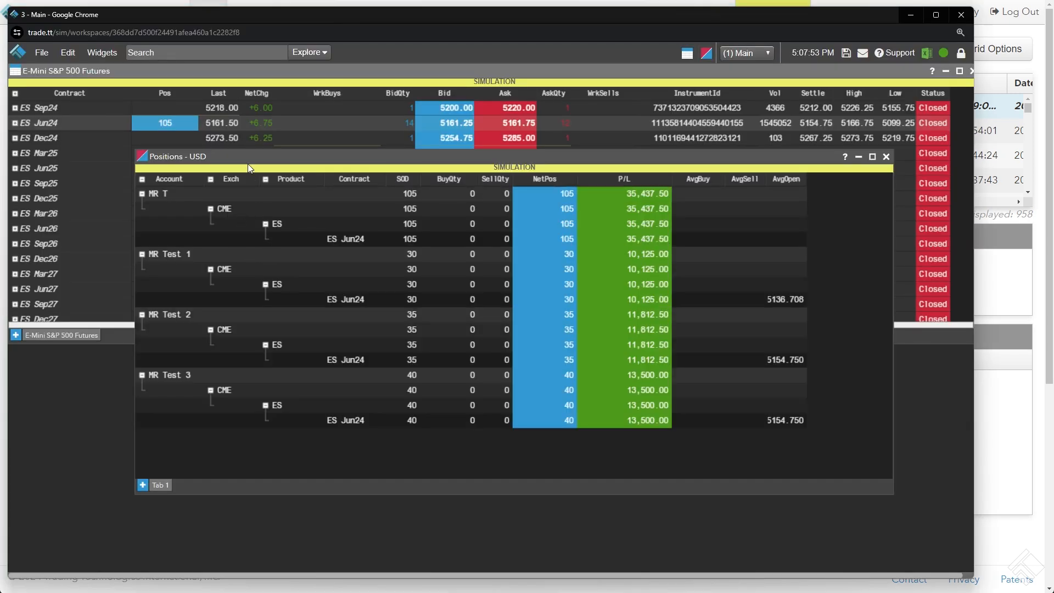
{"action": "left_click_drag", "start_coordinate": [208, 162], "coordinate": [179, 144]}
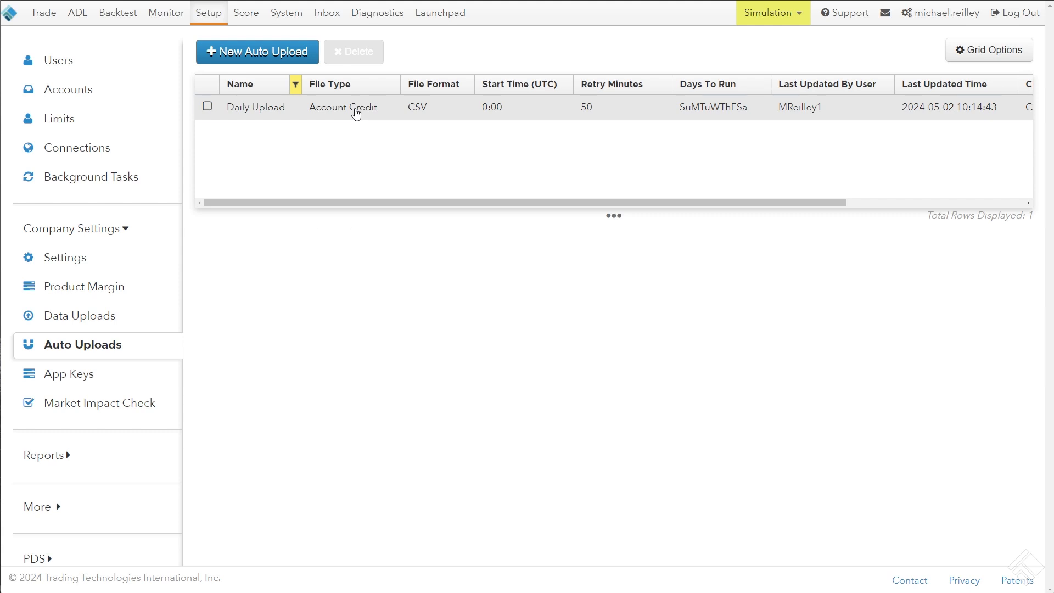
View the Daily Upload entry on the Auto Uploads page and start a new auto upload
{"action": "left_click", "coordinate": [355, 109]}
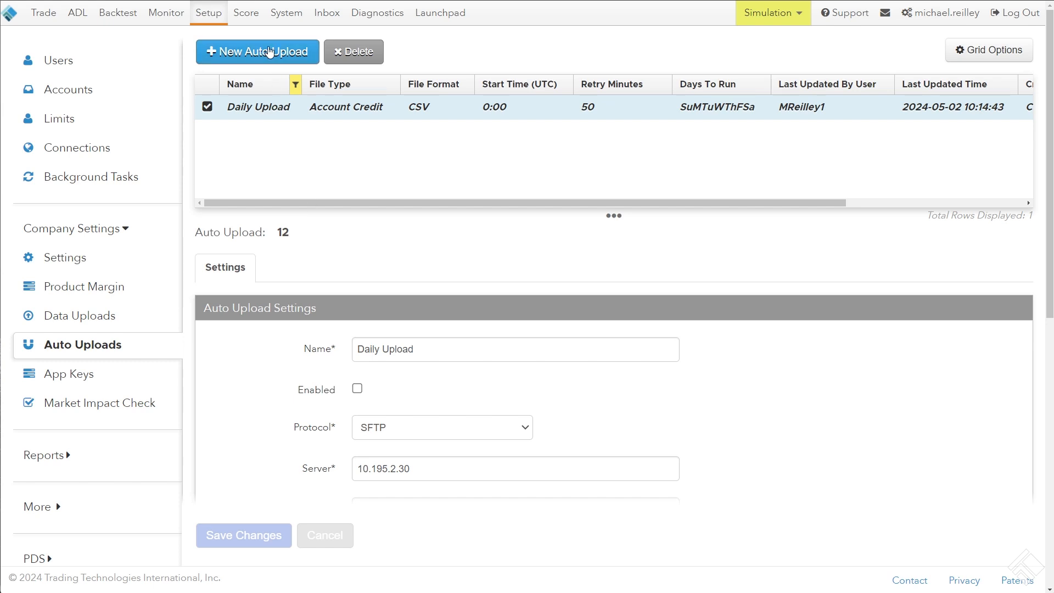
{"action": "left_click", "coordinate": [271, 49]}
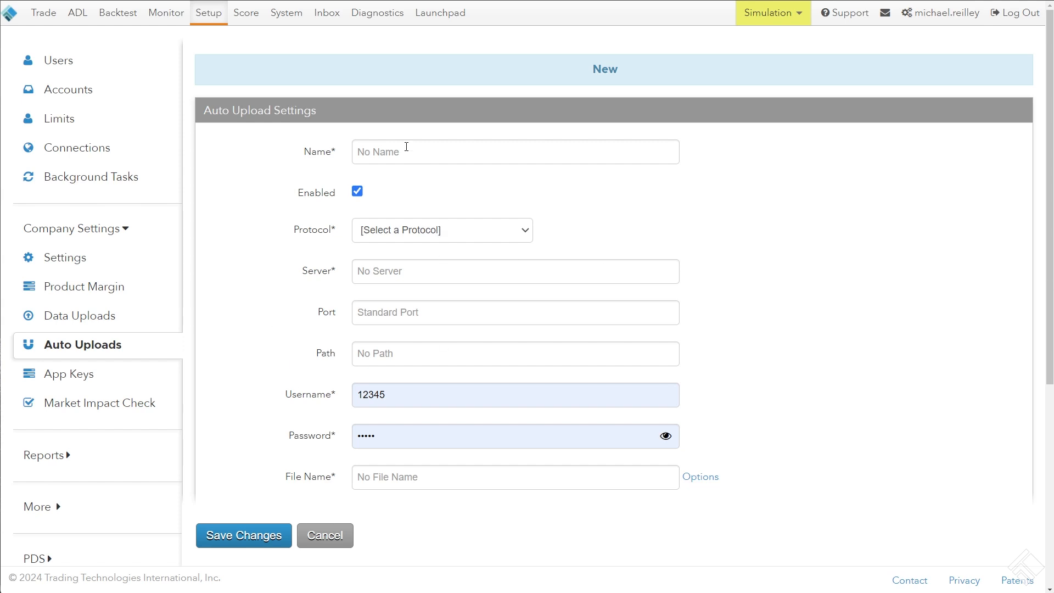
Examine the Name, Protocol, Server, Port and Path fields of the new auto upload, including the available protocols
{"action": "left_click", "coordinate": [404, 147]}
{"action": "left_click", "coordinate": [344, 157]}
{"action": "left_click", "coordinate": [394, 231]}
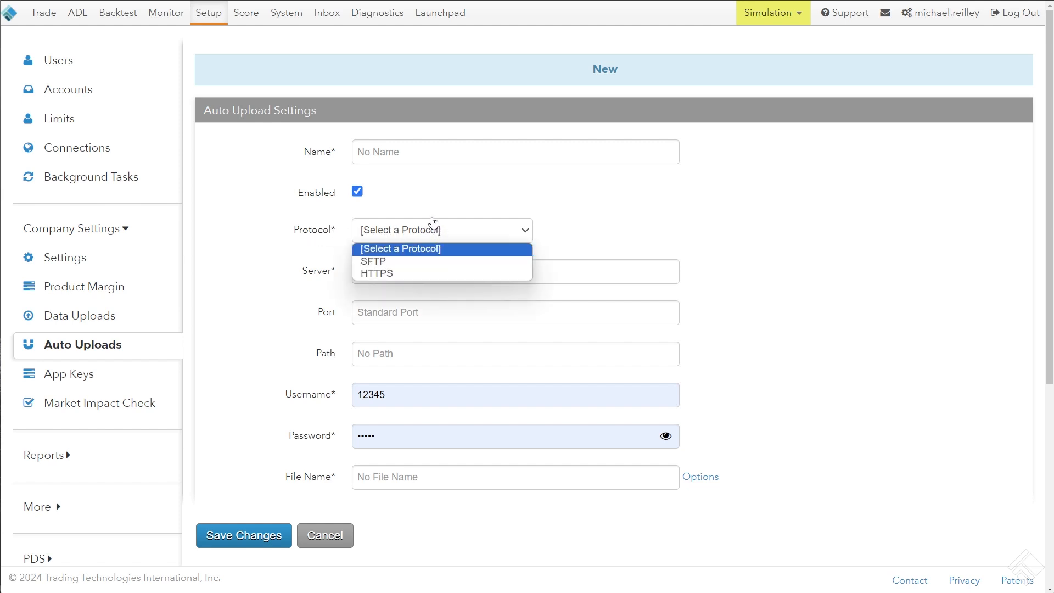
{"action": "left_click", "coordinate": [317, 234]}
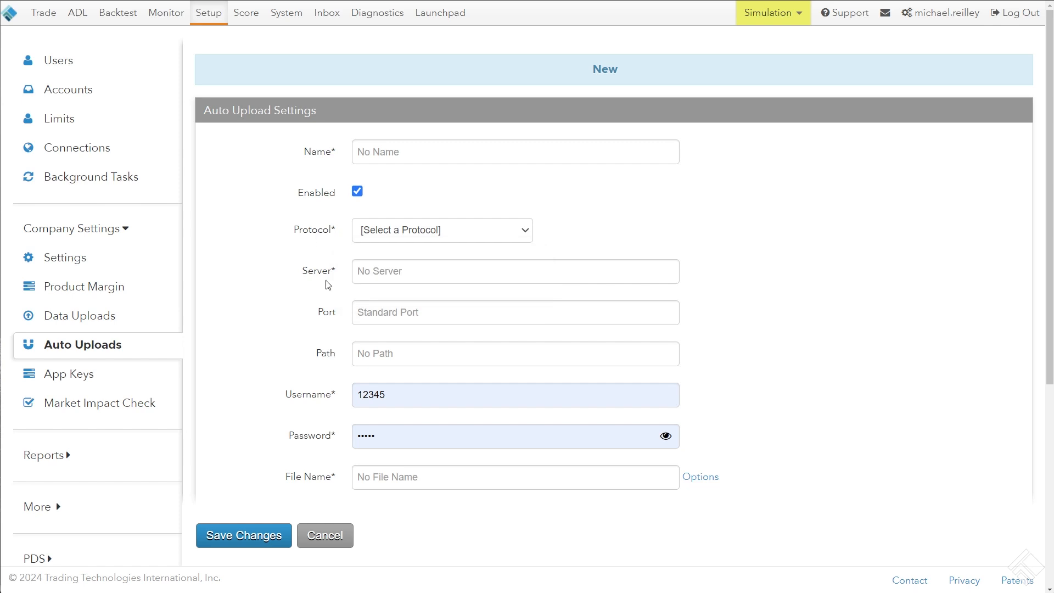
{"action": "left_click", "coordinate": [456, 266]}
{"action": "left_click", "coordinate": [379, 305]}
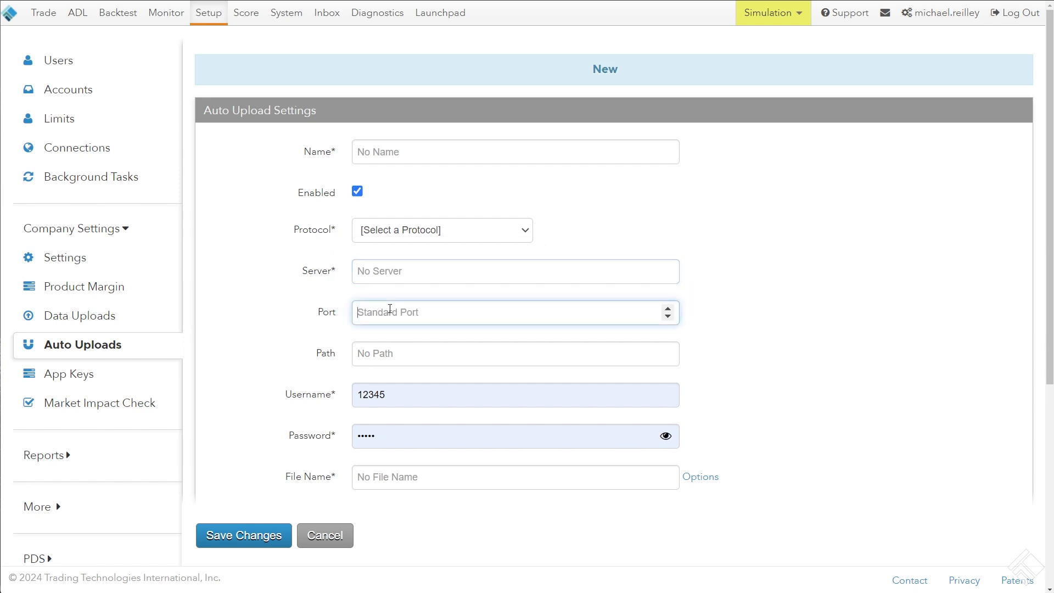
{"action": "left_click", "coordinate": [377, 350]}
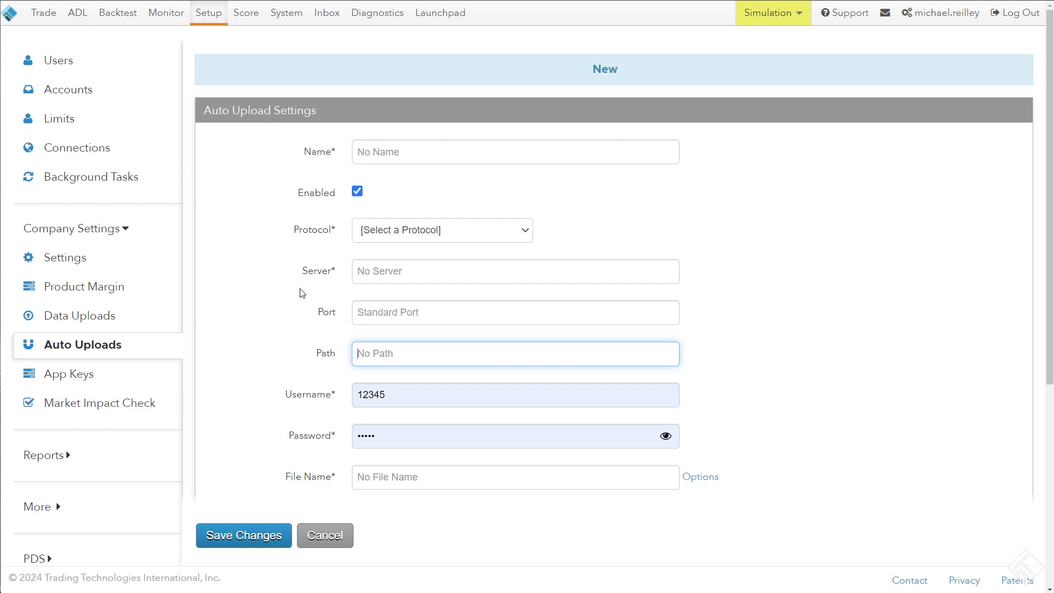
Clear the prefilled username and password from the new auto upload settings
{"action": "scroll", "coordinate": [873, 280], "scroll_direction": "down", "scroll_amount": 4}
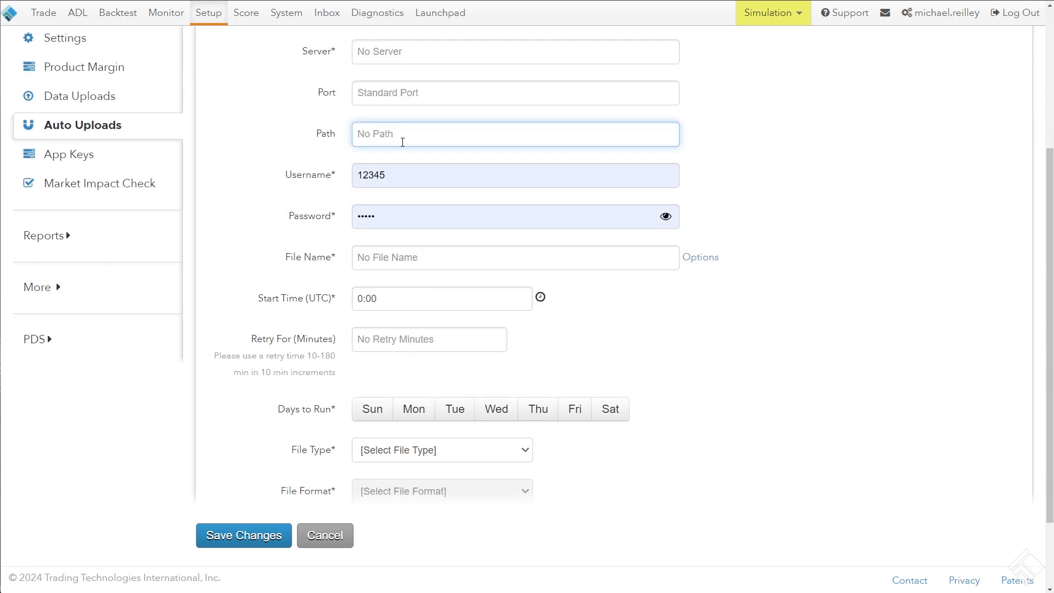
{"action": "left_click", "coordinate": [324, 175]}
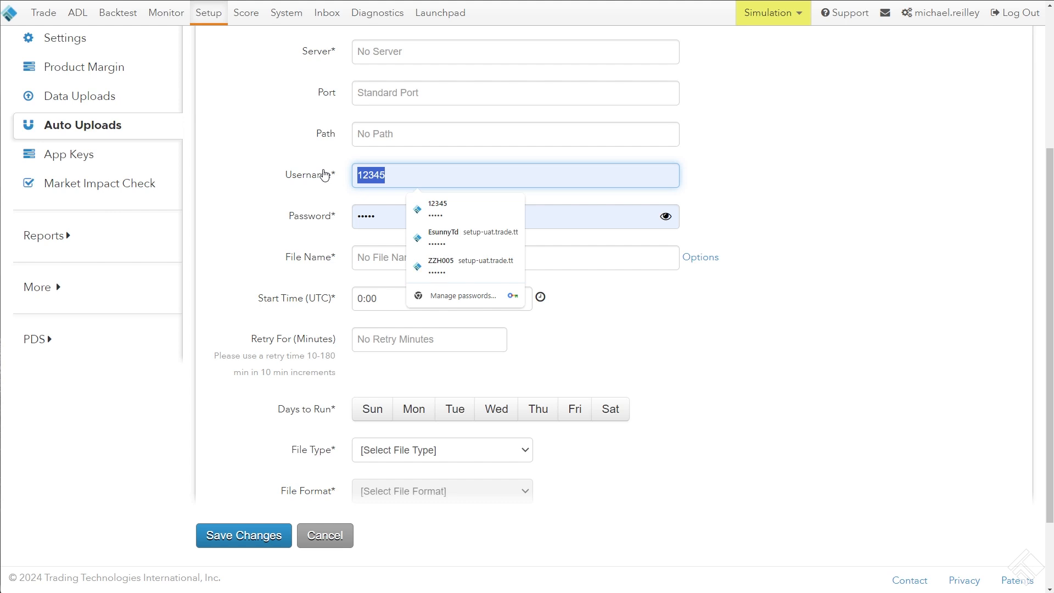
{"action": "key", "text": "BackSpace"}
{"action": "key", "text": "Tab"}
{"action": "left_click", "coordinate": [323, 175]}
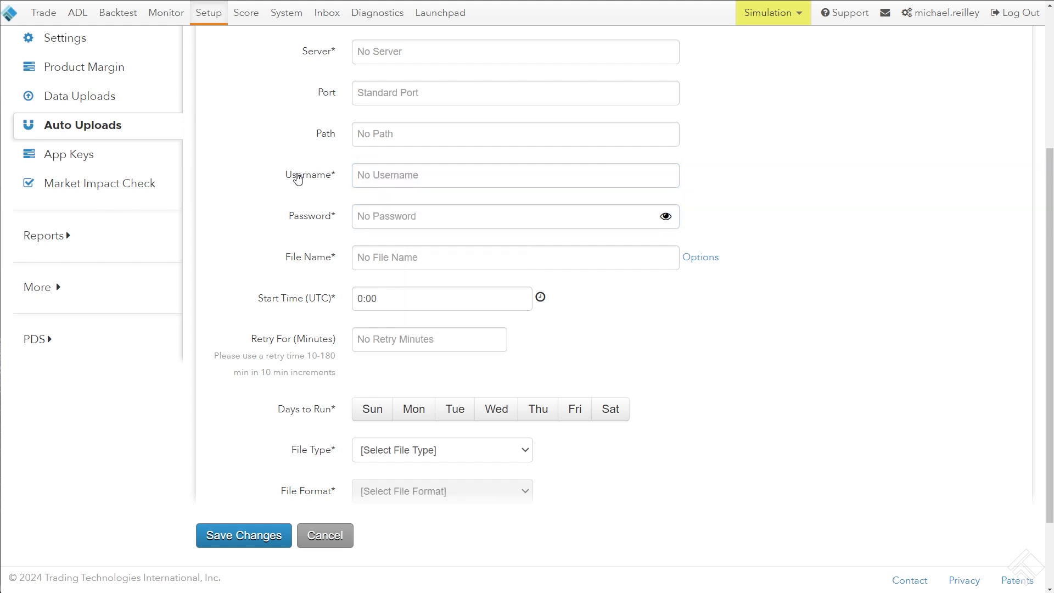
{"action": "left_click", "coordinate": [393, 172]}
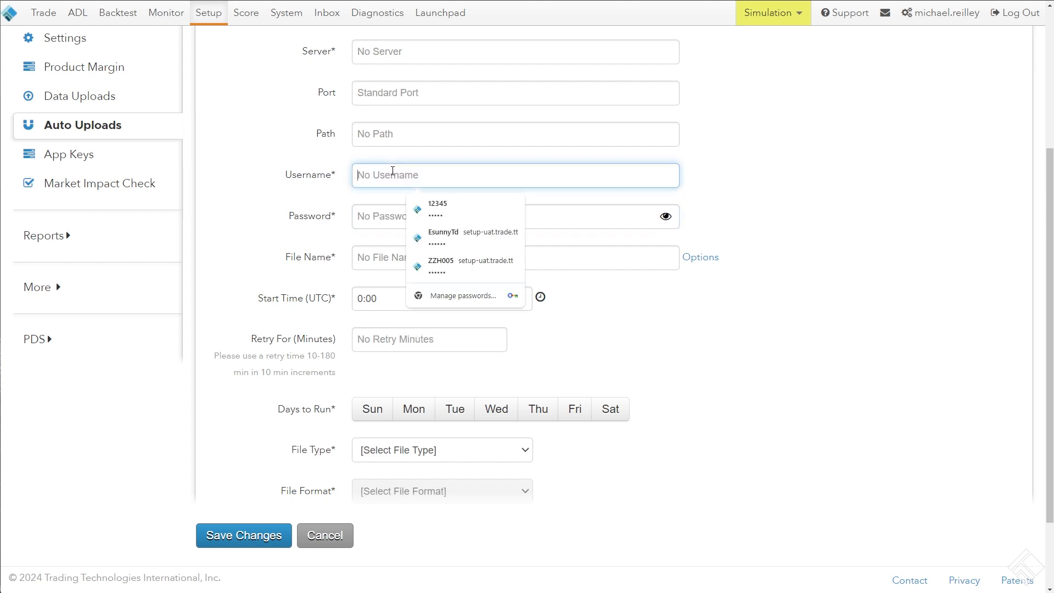
{"action": "left_click", "coordinate": [341, 173]}
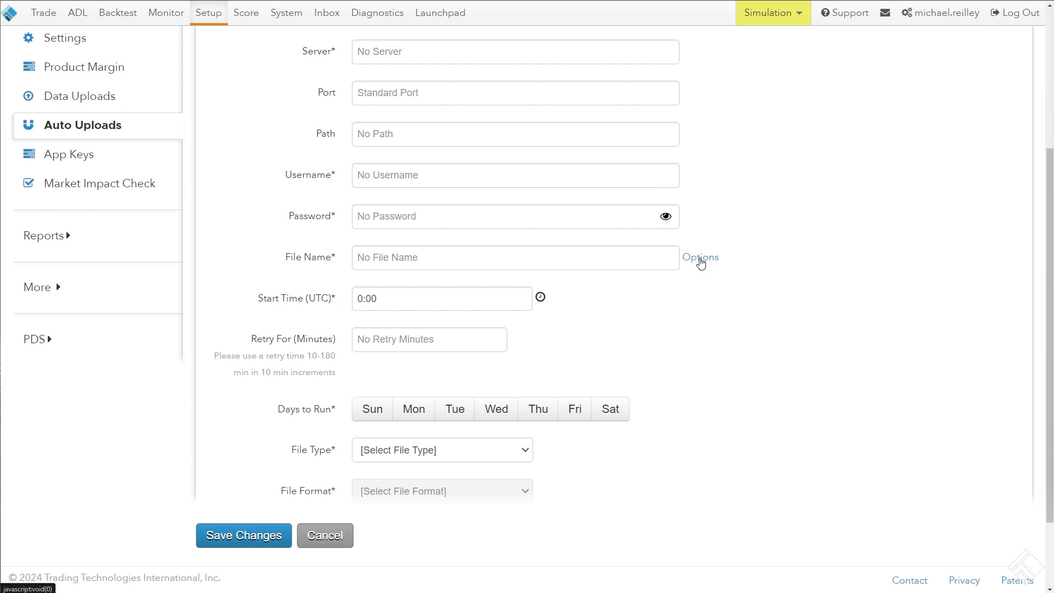
Review the dynamic filename options, the Start Time (UTC) field and the retry time guidance for the auto upload
{"action": "left_click", "coordinate": [701, 265]}
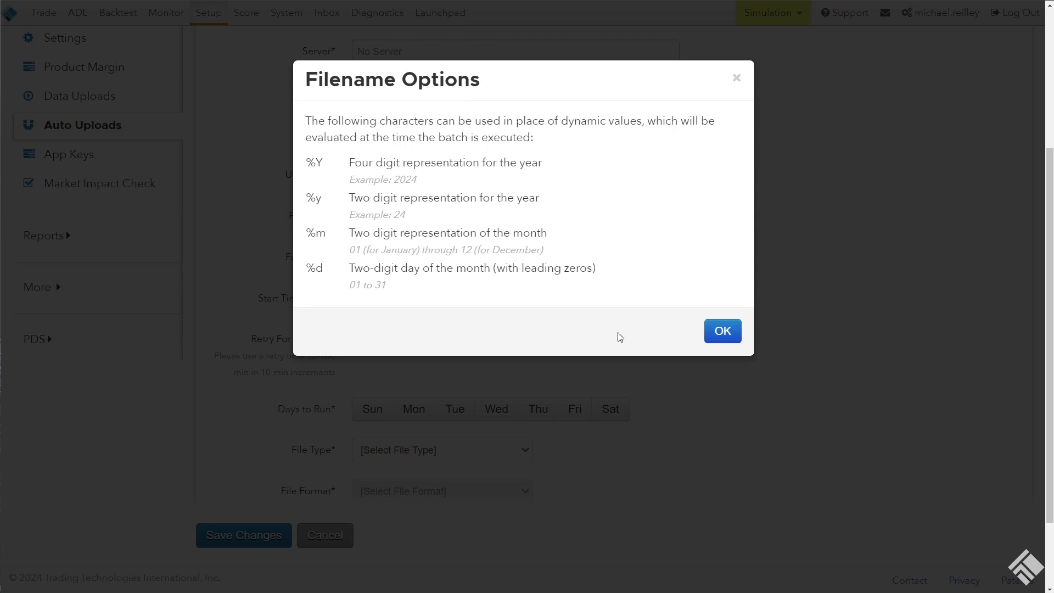
{"action": "left_click", "coordinate": [721, 332]}
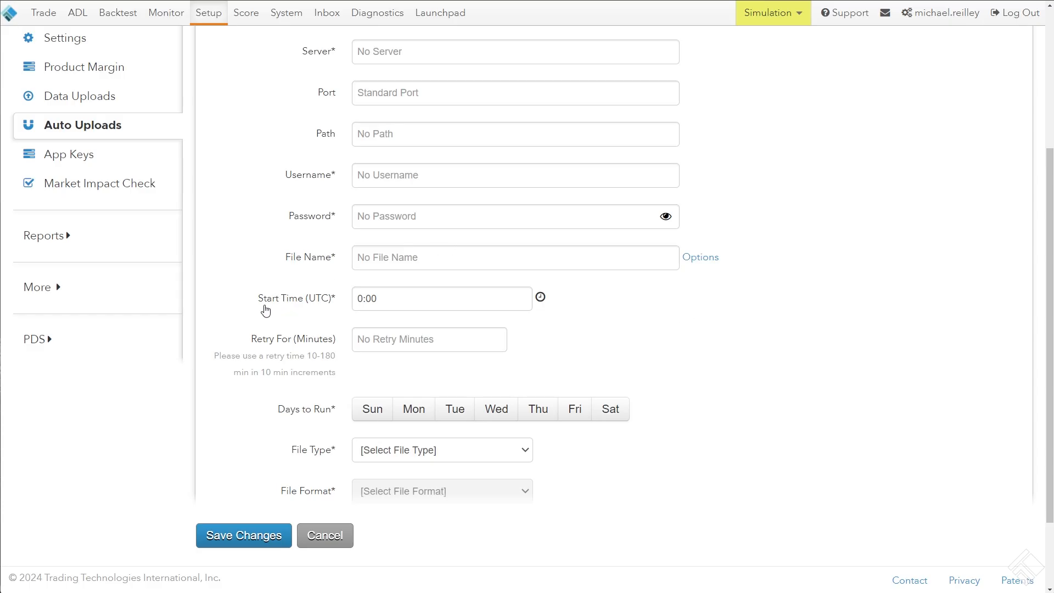
{"action": "left_click_drag", "start_coordinate": [259, 309], "coordinate": [335, 307]}
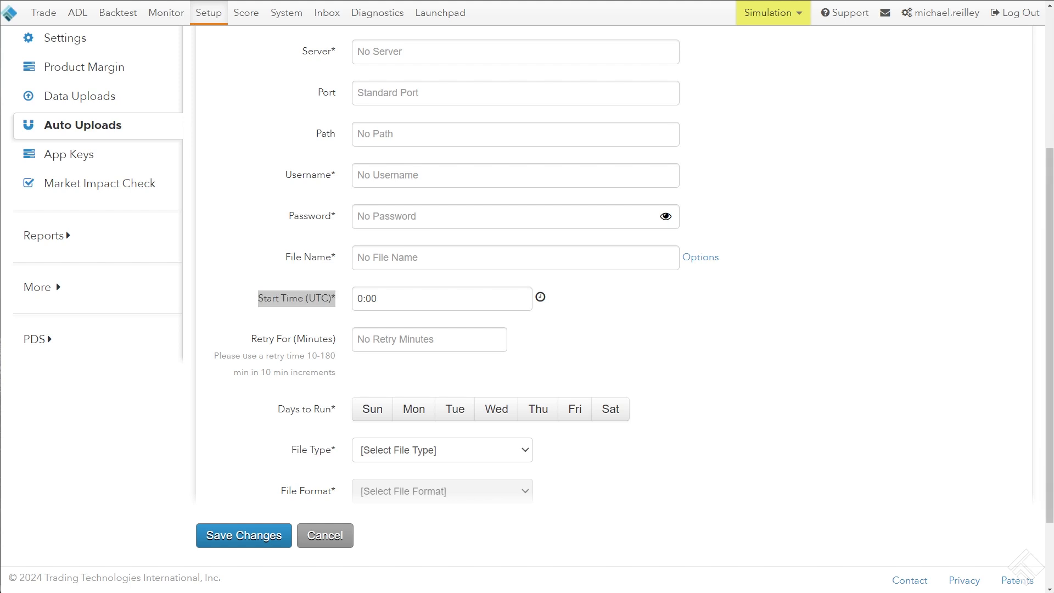
{"action": "left_click", "coordinate": [245, 369]}
{"action": "triple_click", "coordinate": [245, 369]}
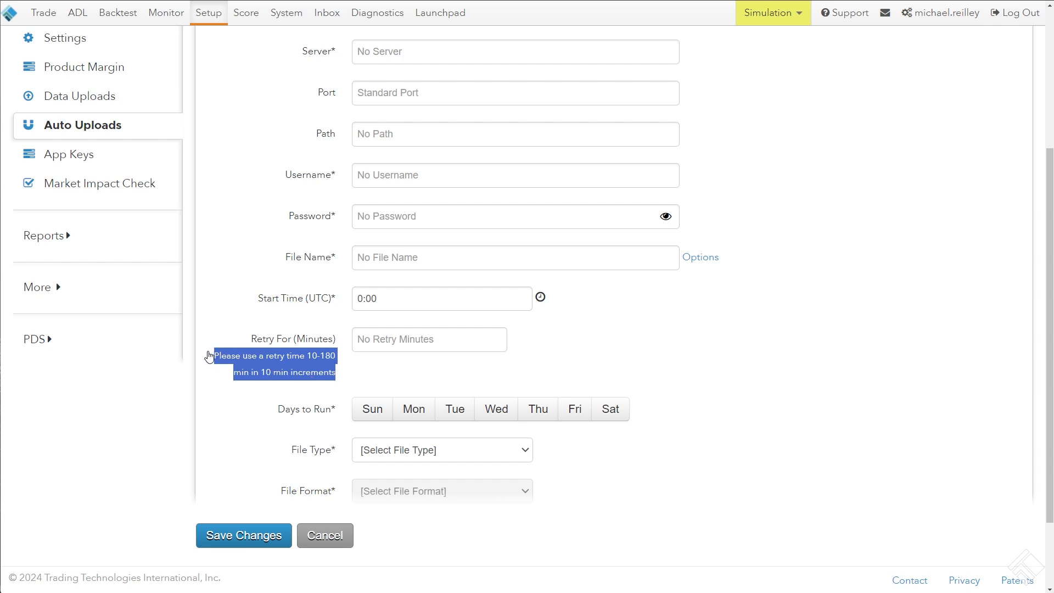
{"action": "left_click", "coordinate": [208, 358]}
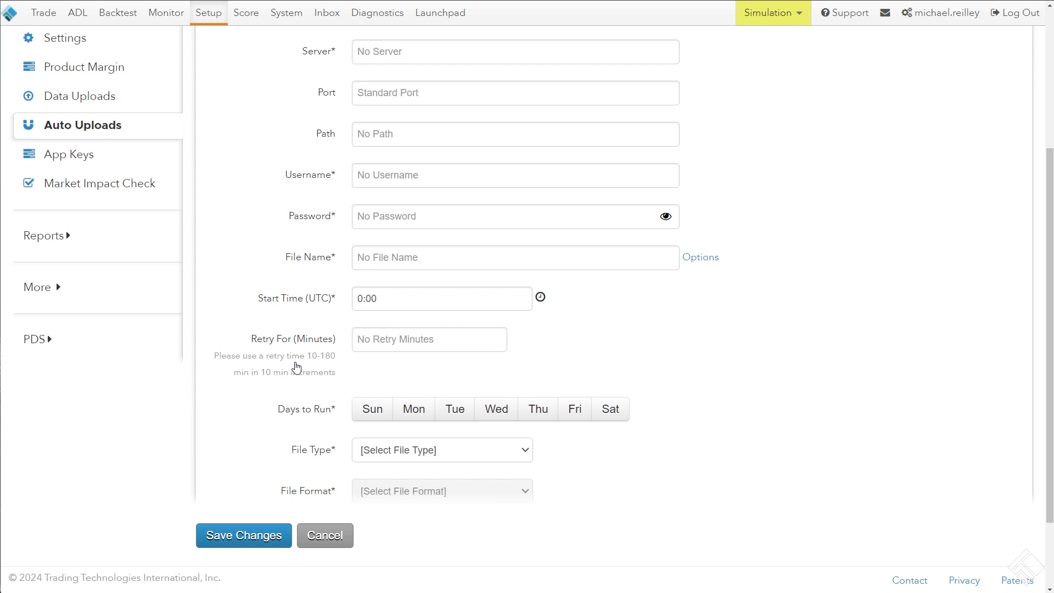
Set the auto upload's Days to Run to Monday through Friday
{"action": "scroll", "coordinate": [305, 365], "scroll_direction": "down", "scroll_amount": 2}
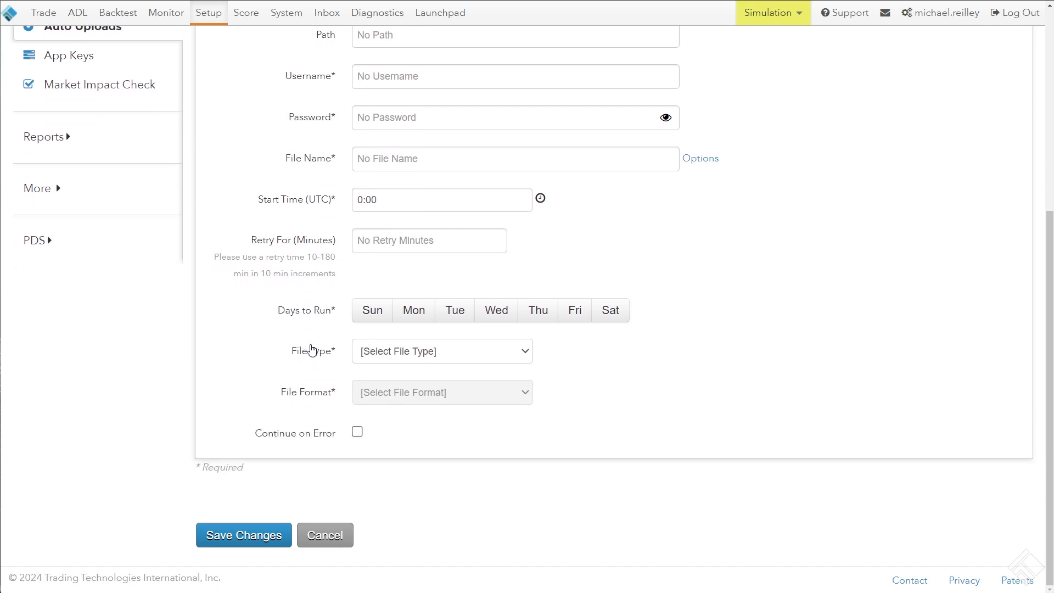
{"action": "left_click_drag", "start_coordinate": [291, 316], "coordinate": [575, 311]}
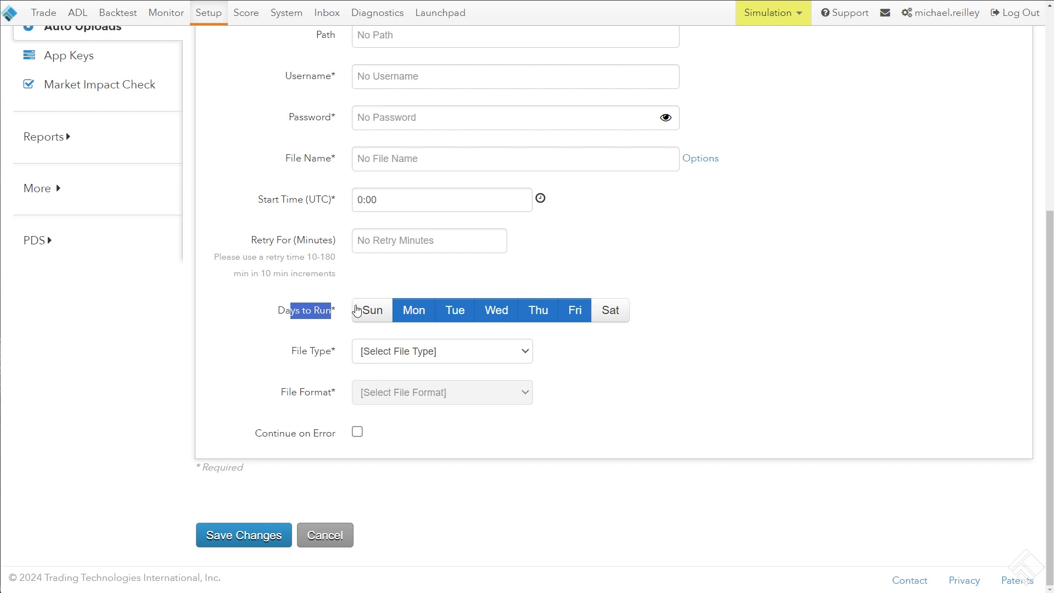
{"action": "left_click", "coordinate": [275, 312]}
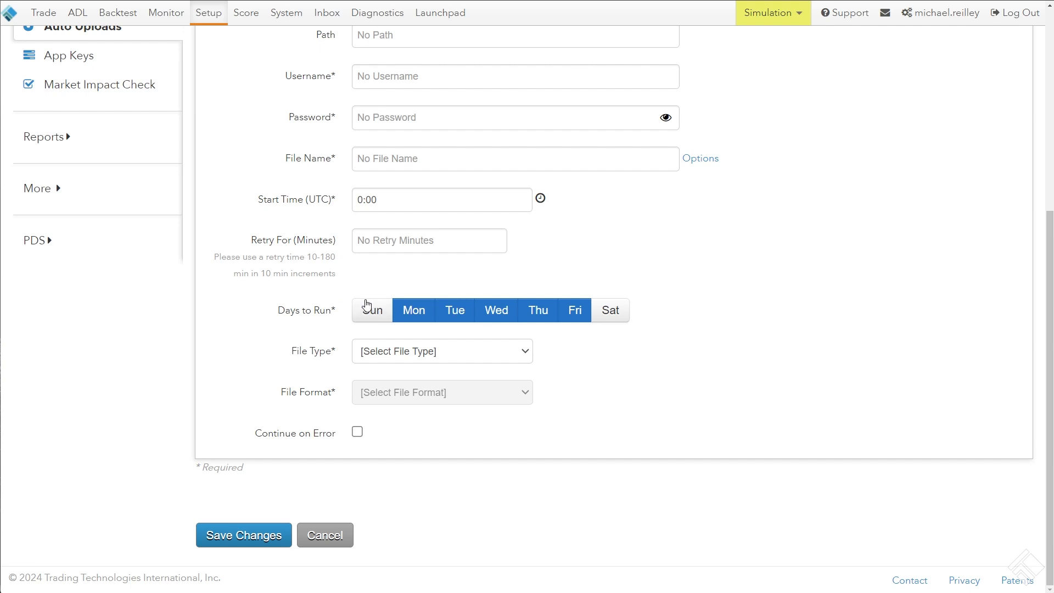
Set the auto upload's File Type to Account Credit and its File Format to CSV
{"action": "left_click_drag", "start_coordinate": [285, 357], "coordinate": [402, 359]}
{"action": "left_click_drag", "start_coordinate": [273, 394], "coordinate": [378, 359]}
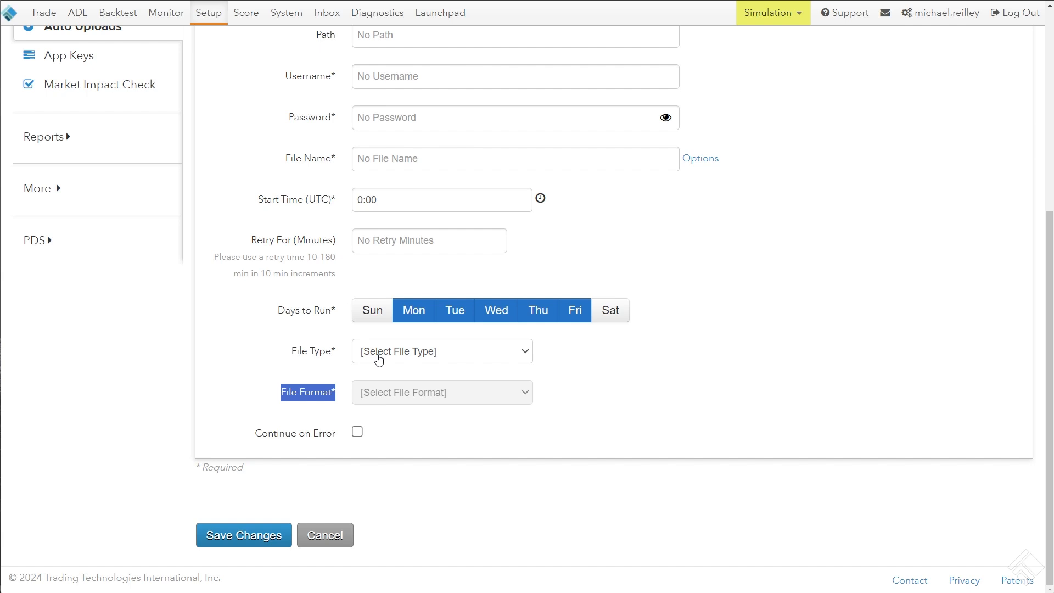
{"action": "left_click", "coordinate": [378, 360]}
{"action": "left_click", "coordinate": [389, 377]}
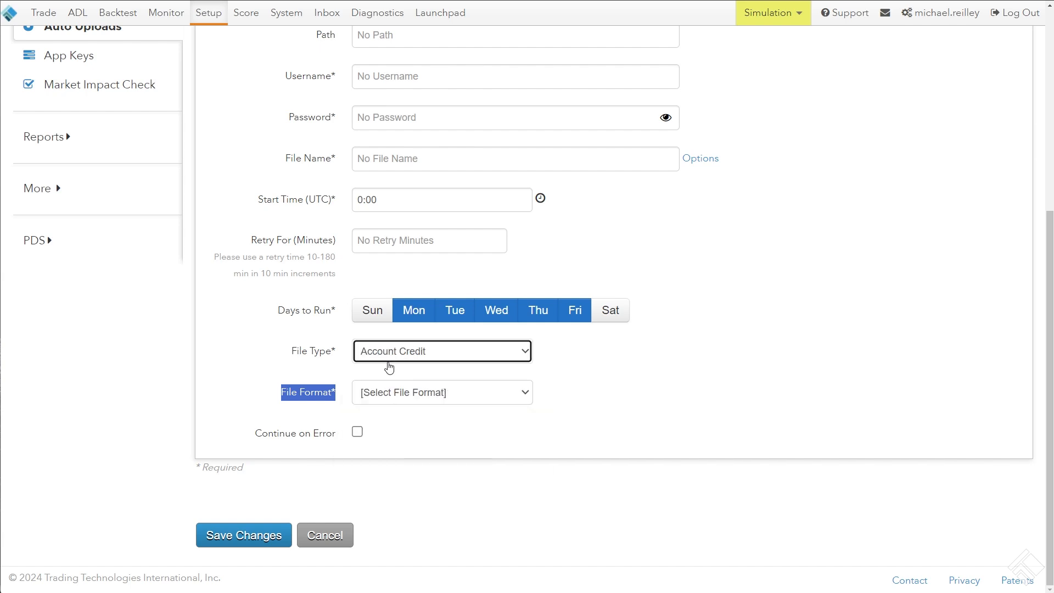
{"action": "left_click", "coordinate": [392, 401]}
{"action": "left_click", "coordinate": [394, 423]}
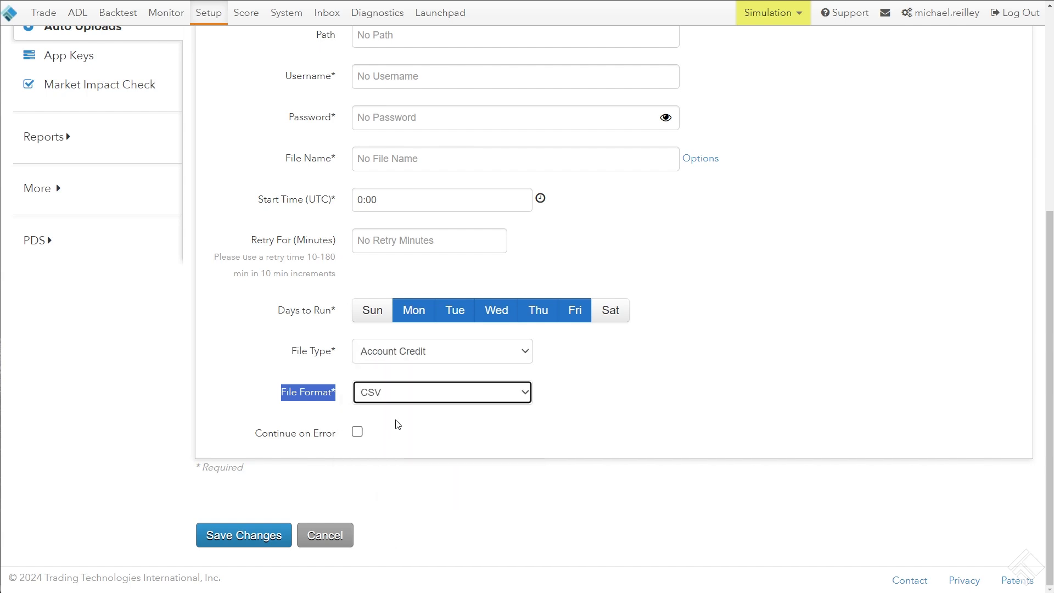
{"action": "left_click", "coordinate": [399, 373]}
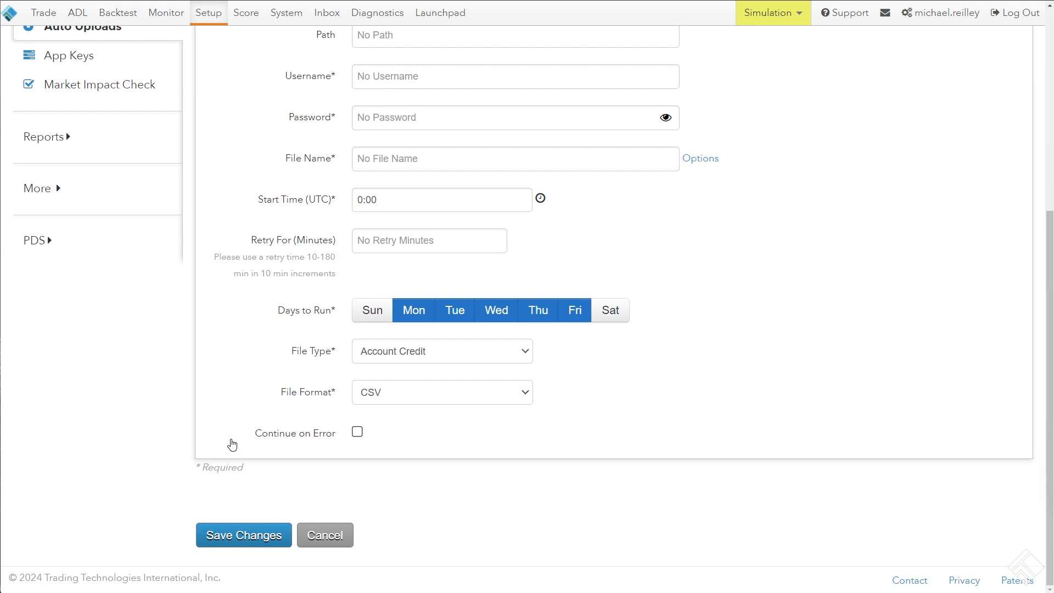
Review the auto upload's Continue on Error option, switching it on and back off
{"action": "left_click_drag", "start_coordinate": [238, 441], "coordinate": [313, 447]}
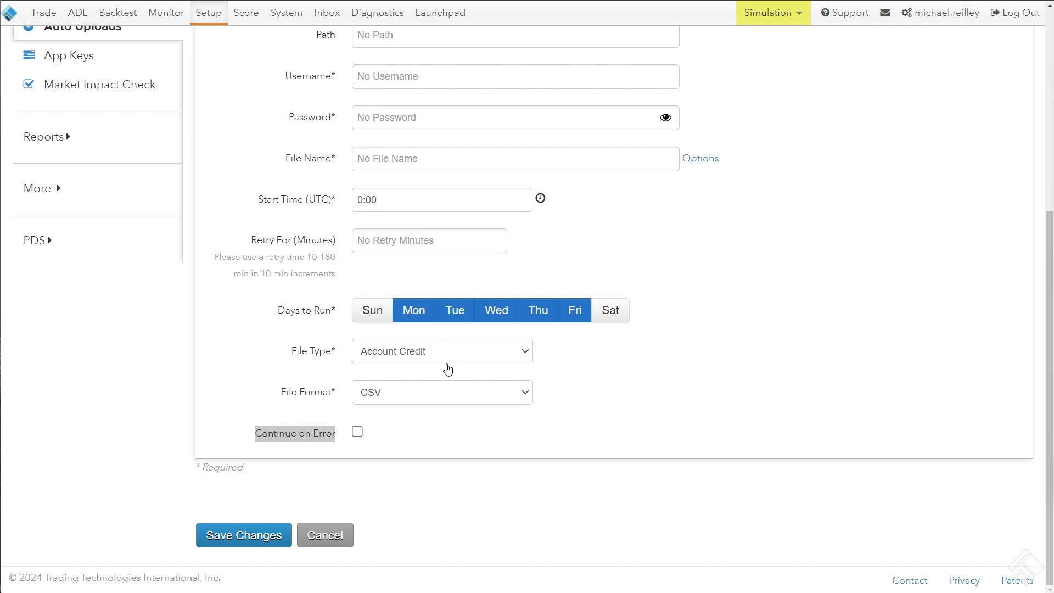
{"action": "left_click", "coordinate": [359, 432]}
{"action": "left_click", "coordinate": [358, 432]}
{"action": "right_click", "coordinate": [712, 361]}
{"action": "left_click", "coordinate": [696, 295]}
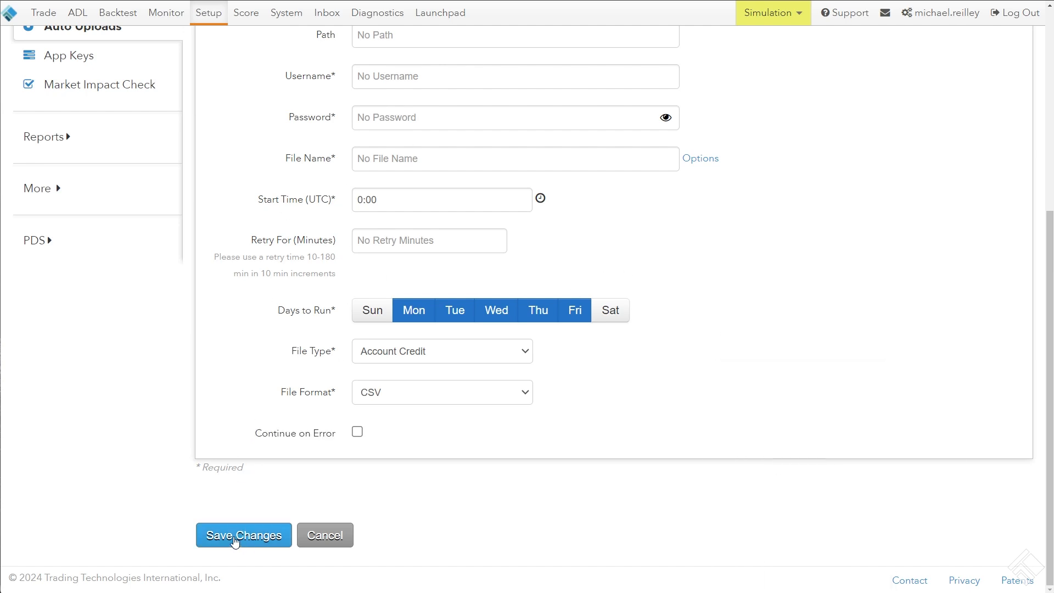
Leave the new auto upload form for the Auto Uploads page, discarding the unsaved changes
{"action": "scroll", "coordinate": [183, 455], "scroll_direction": "up", "scroll_amount": 5}
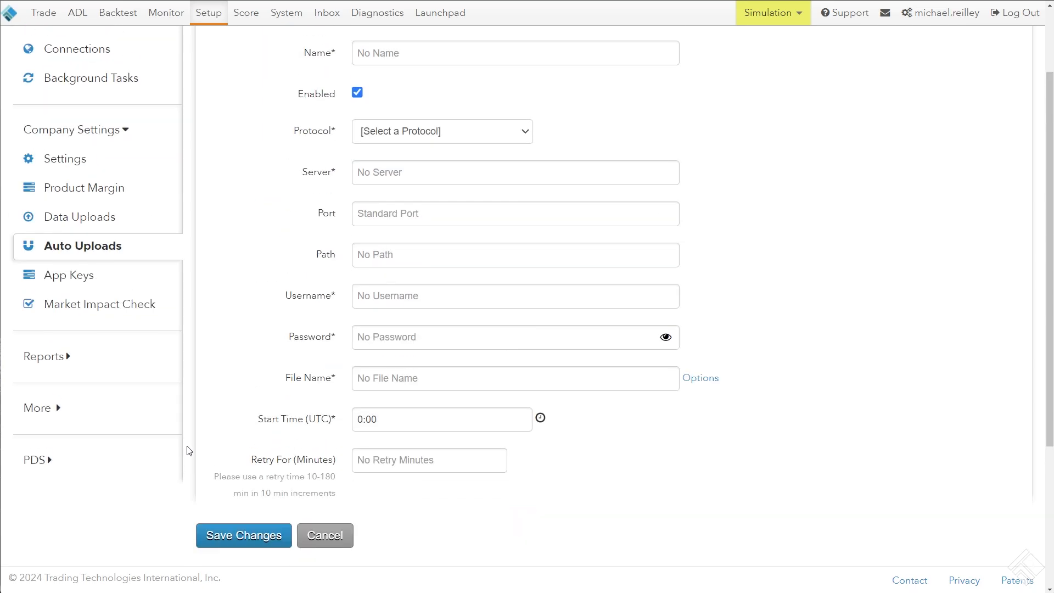
{"action": "left_click", "coordinate": [78, 345]}
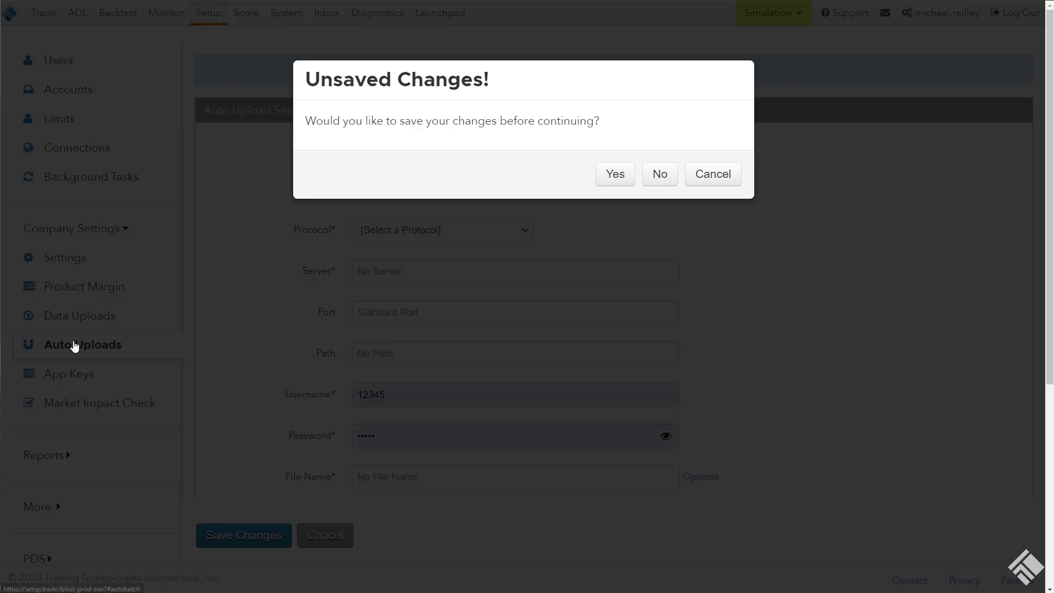
{"action": "left_click", "coordinate": [661, 173]}
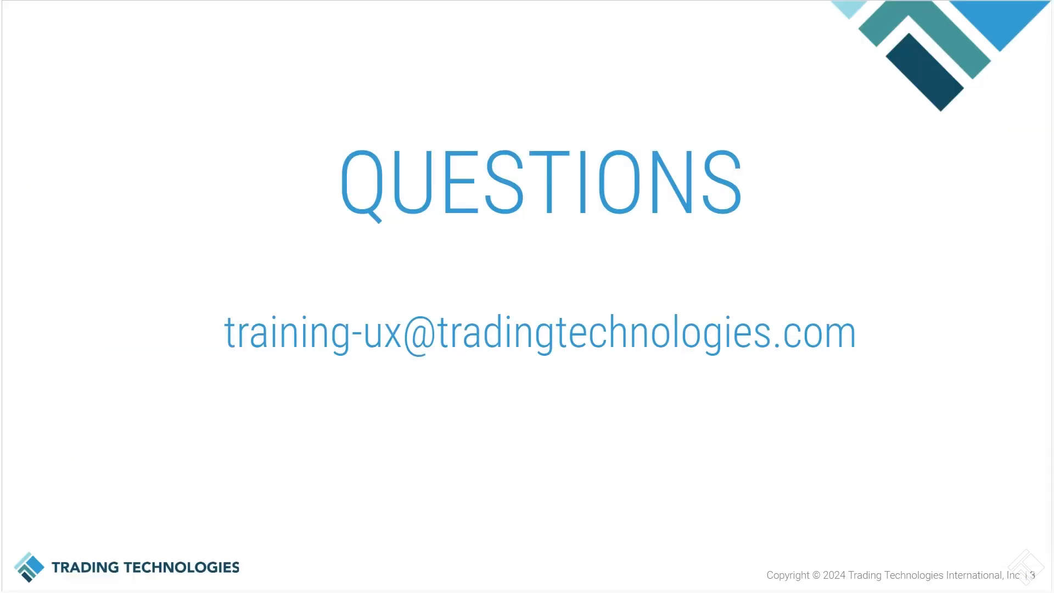